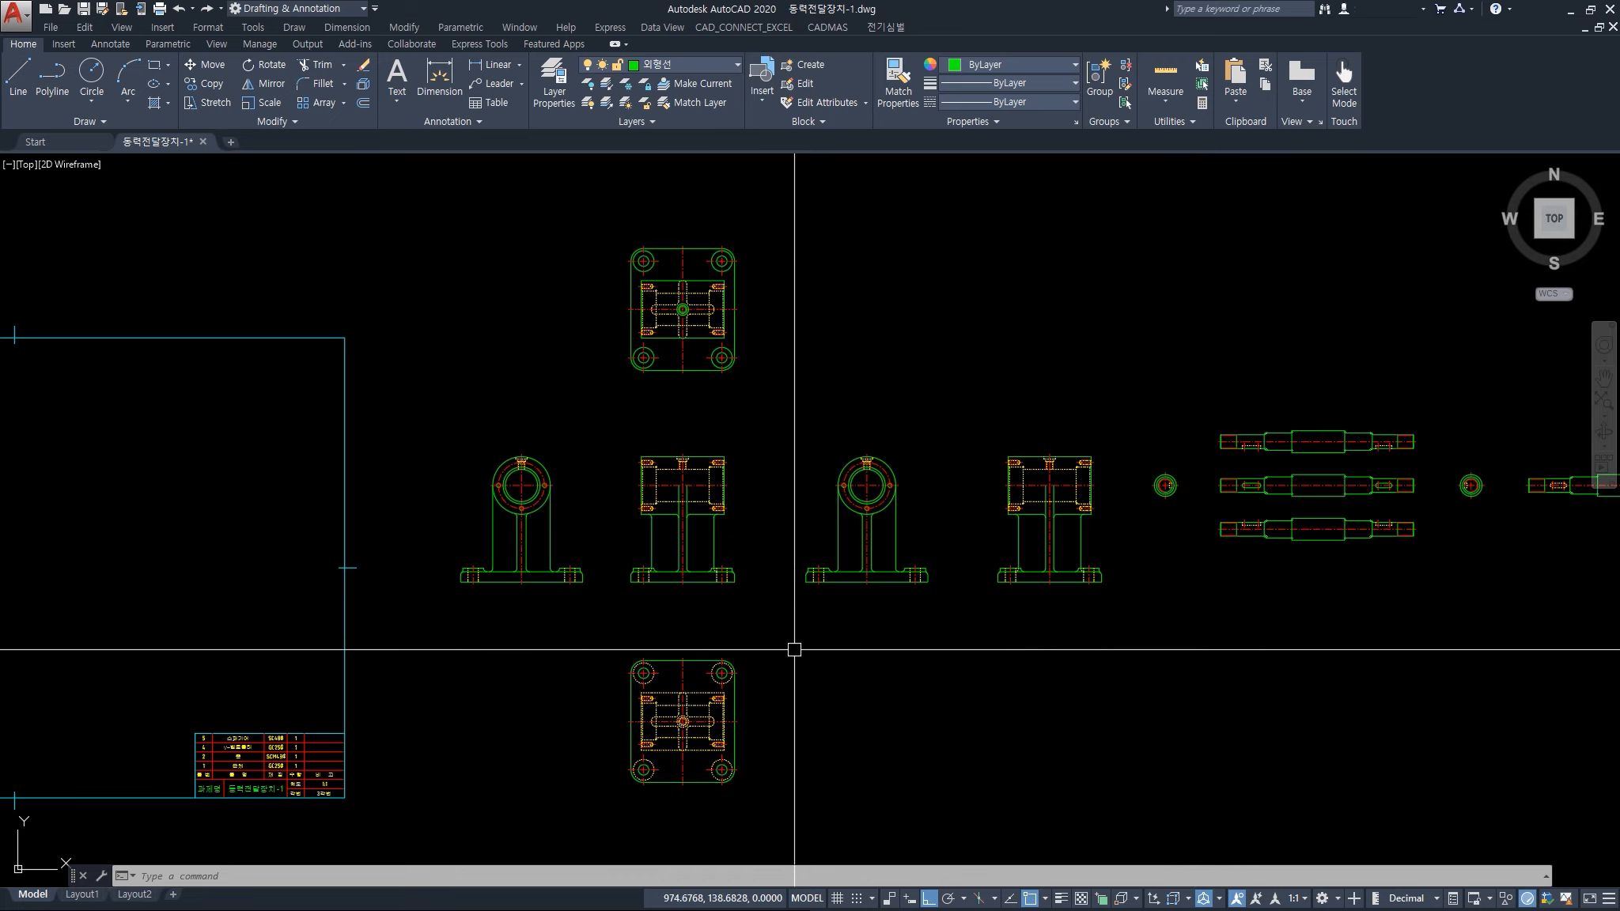
{"action": "middle_click_drag", "start_coordinate": [780, 645], "coordinate": [907, 685]}
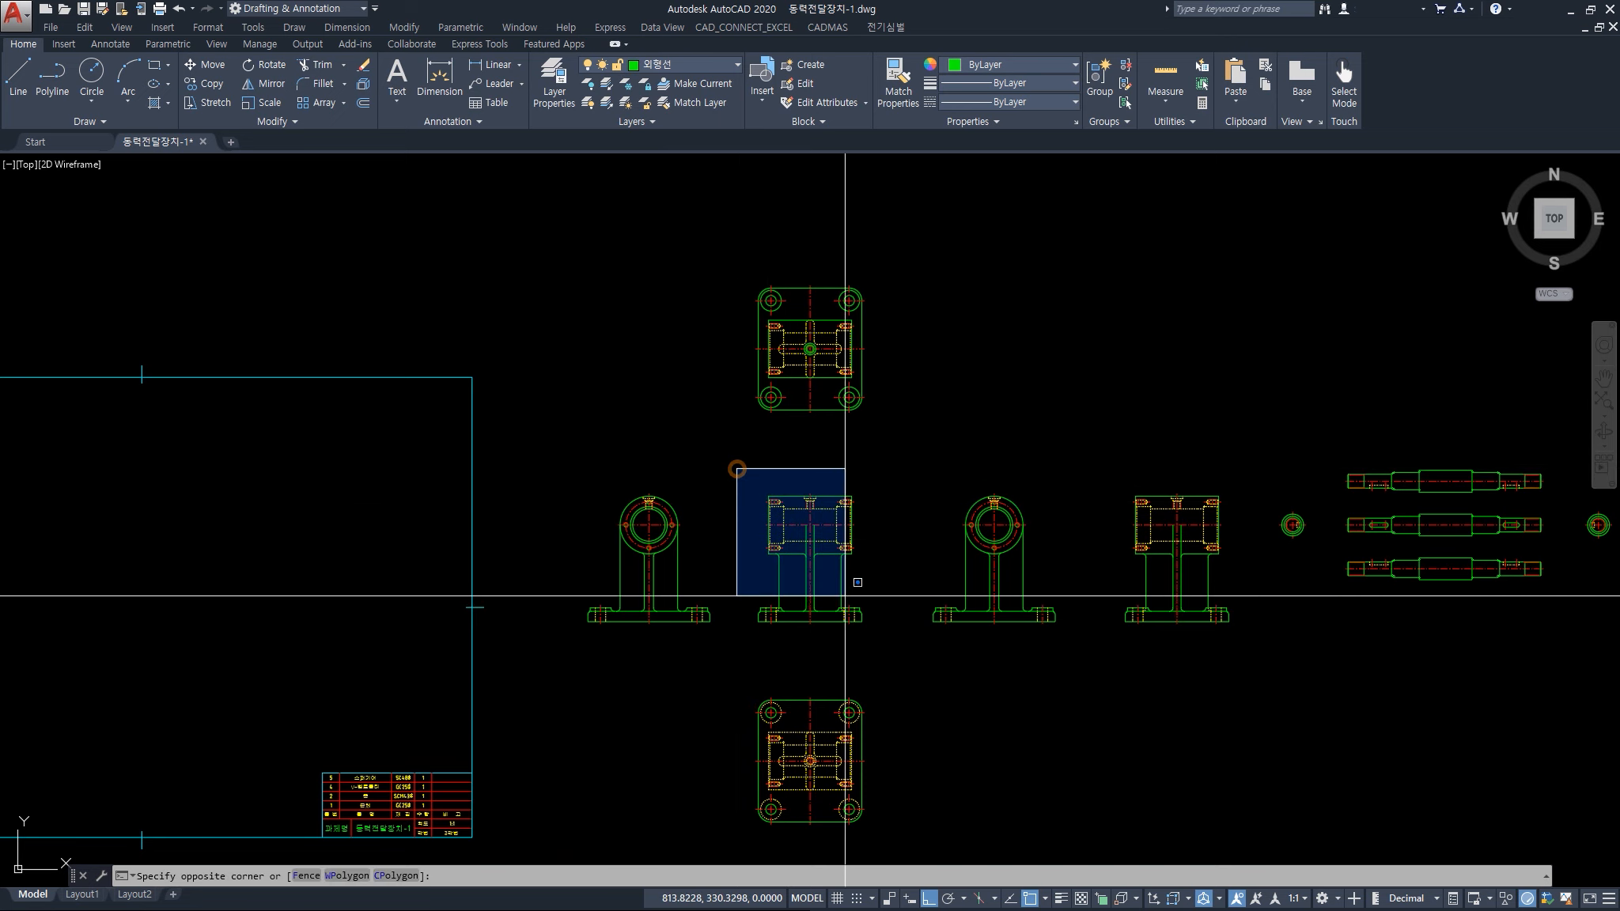
{"action": "left_click", "coordinate": [891, 666]}
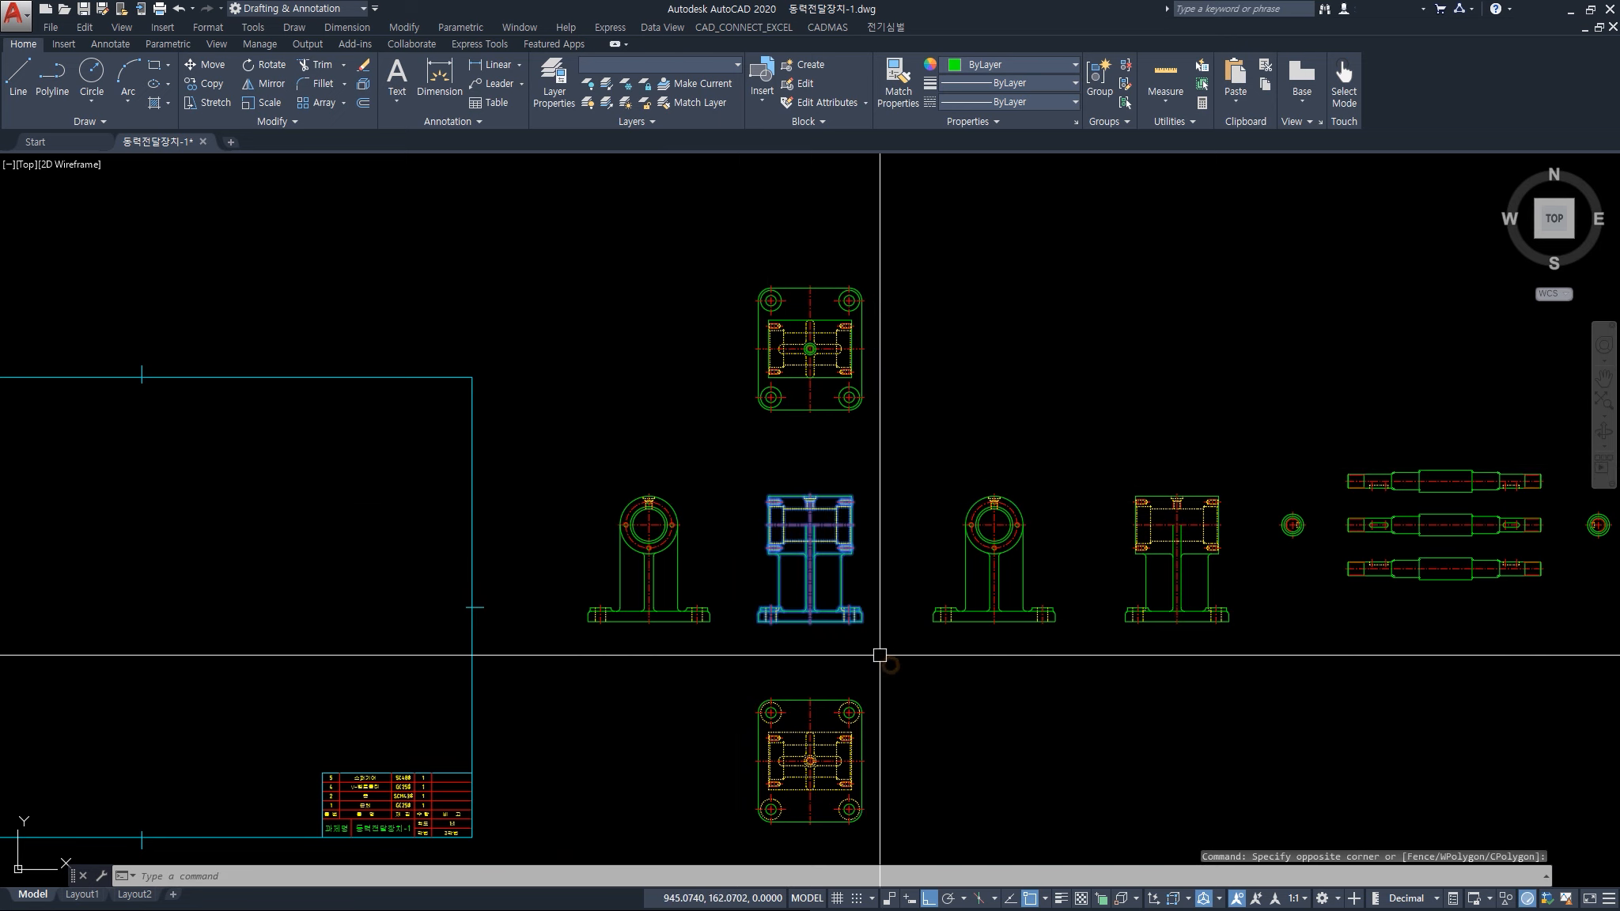
{"action": "key", "text": "Escape"}
{"action": "left_click", "coordinate": [752, 469]}
{"action": "left_click", "coordinate": [878, 657]}
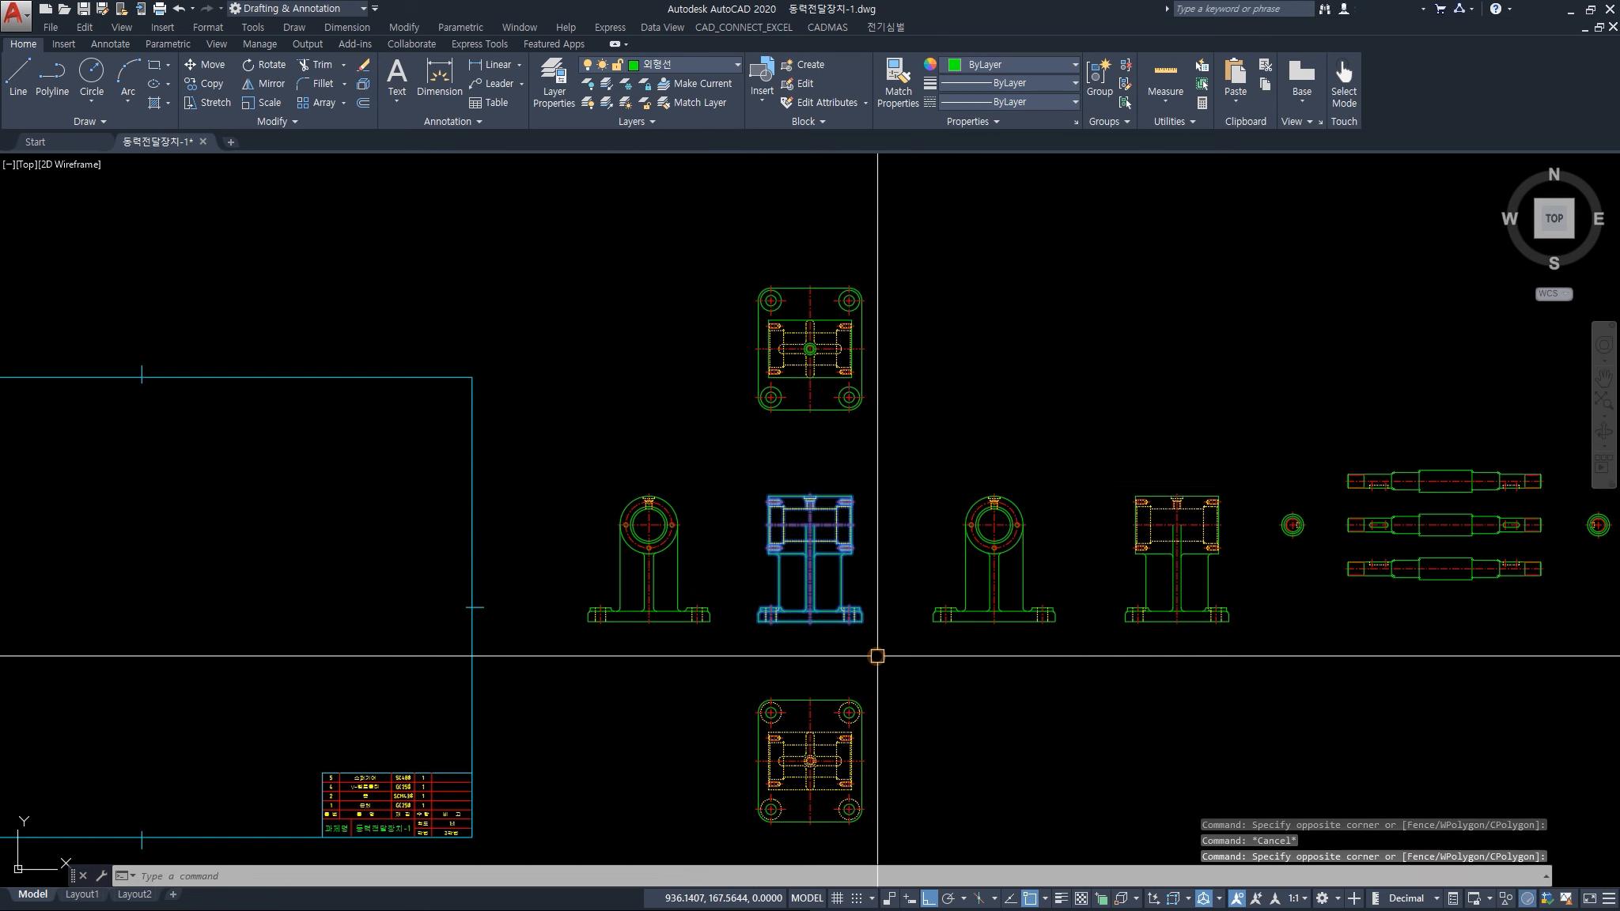
{"action": "left_click", "coordinate": [736, 467]}
{"action": "left_click", "coordinate": [878, 659]}
{"action": "key", "text": "Escape"}
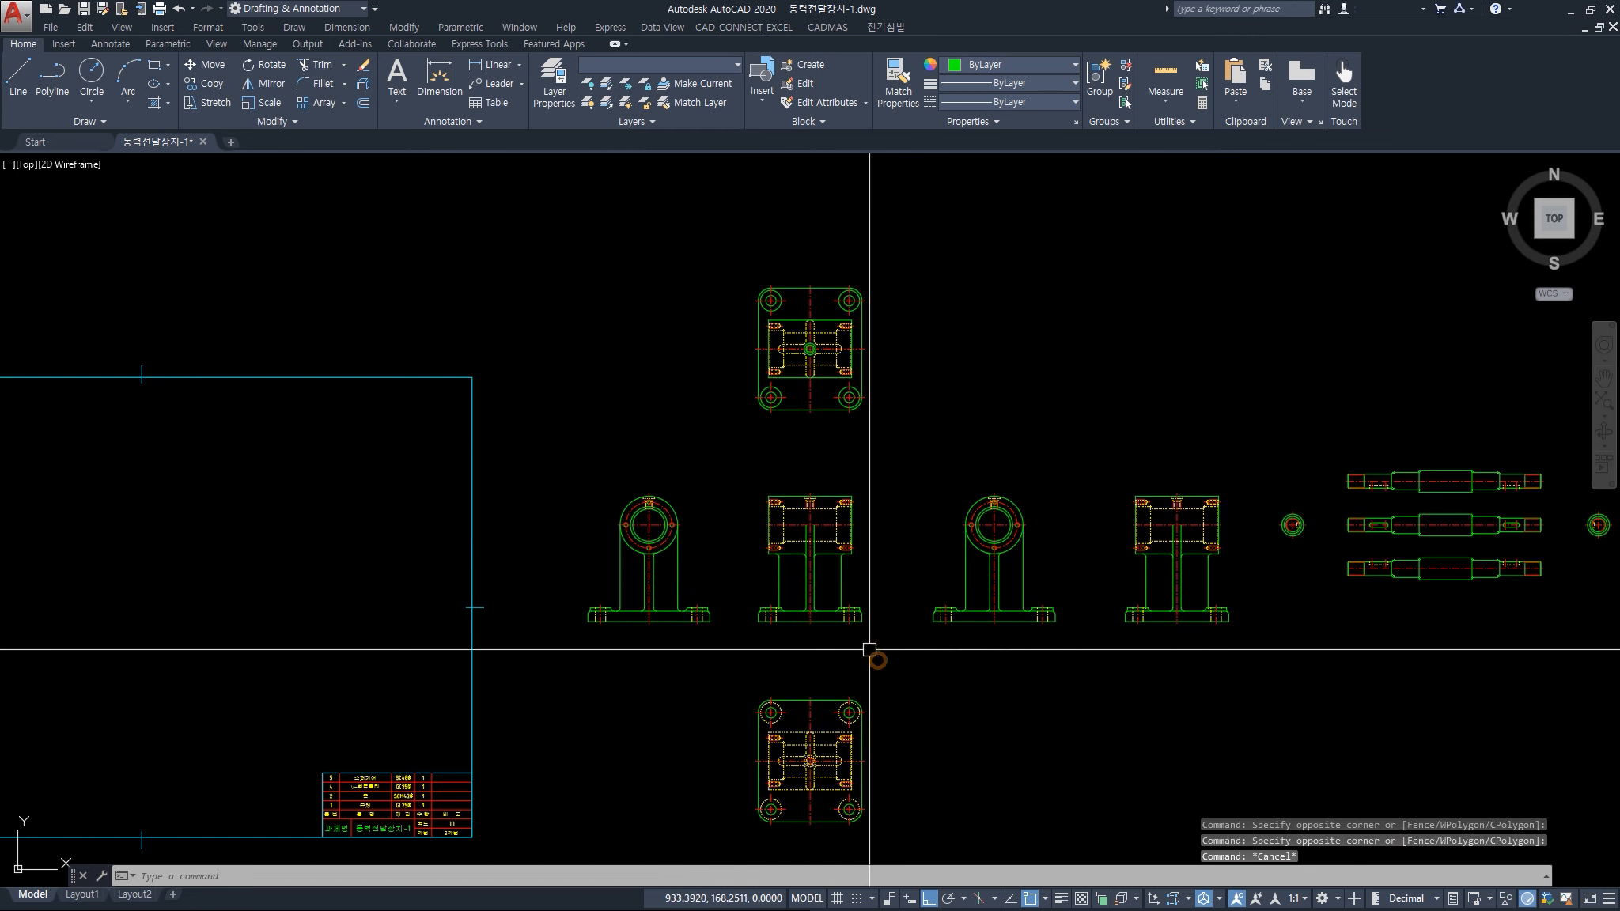
Check the height of the bearing seat at the right end of the front view's housing with a linear dimension, without placing it
{"action": "scroll", "coordinate": [830, 557], "scroll_direction": "up", "scroll_amount": 4}
{"action": "middle_click_drag", "start_coordinate": [922, 508], "coordinate": [894, 624]}
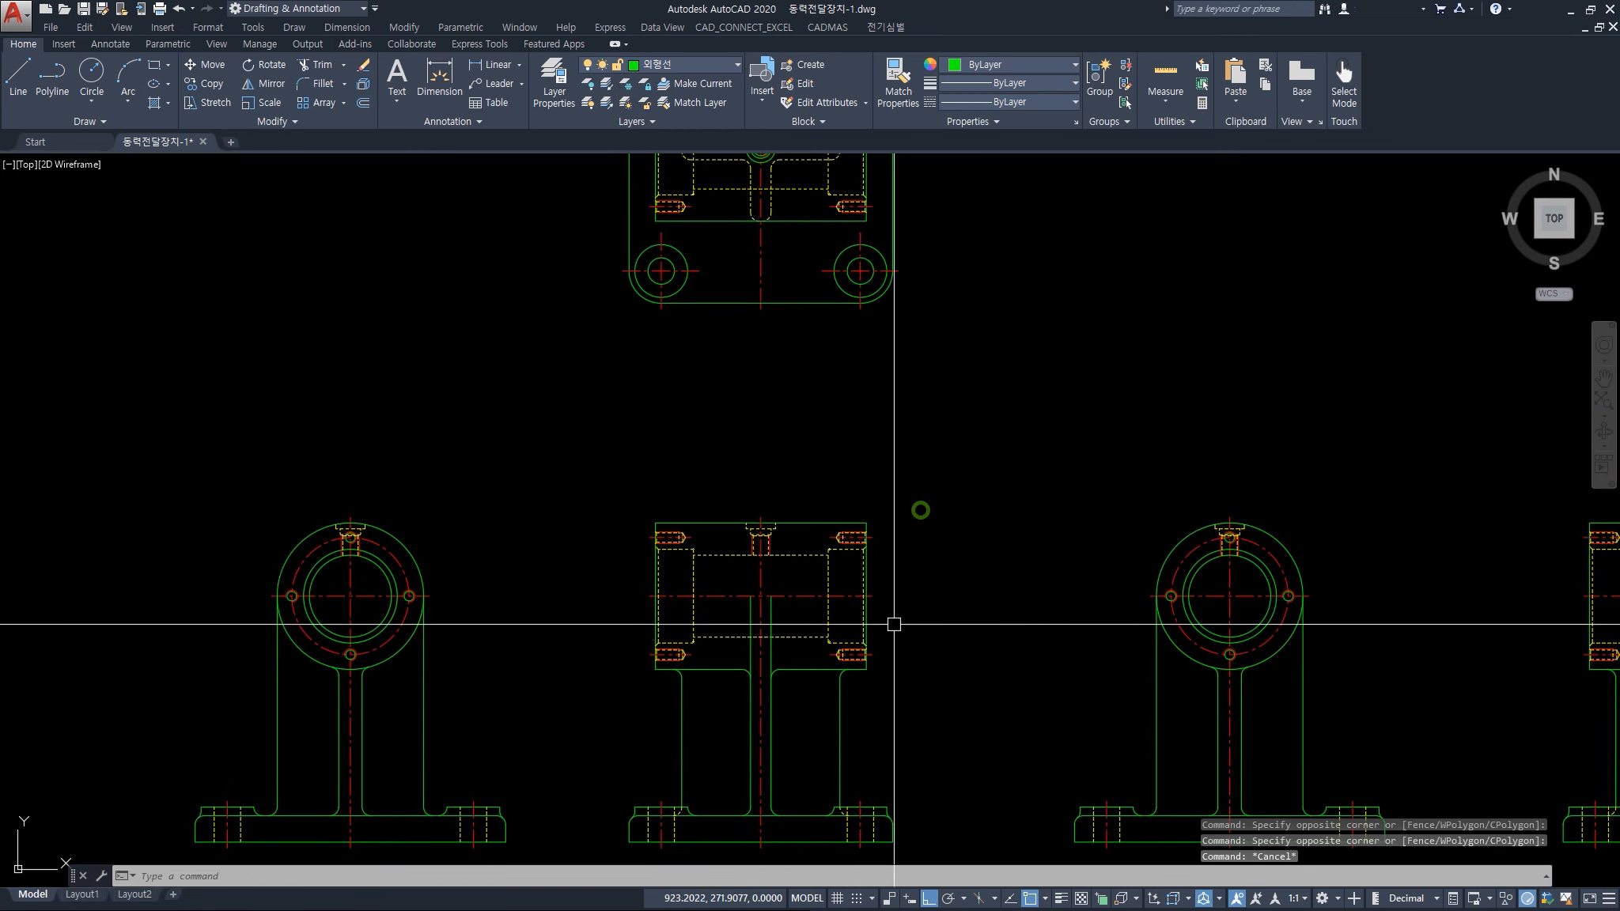
{"action": "type", "text": "dli"}
{"action": "key", "text": "Return"}
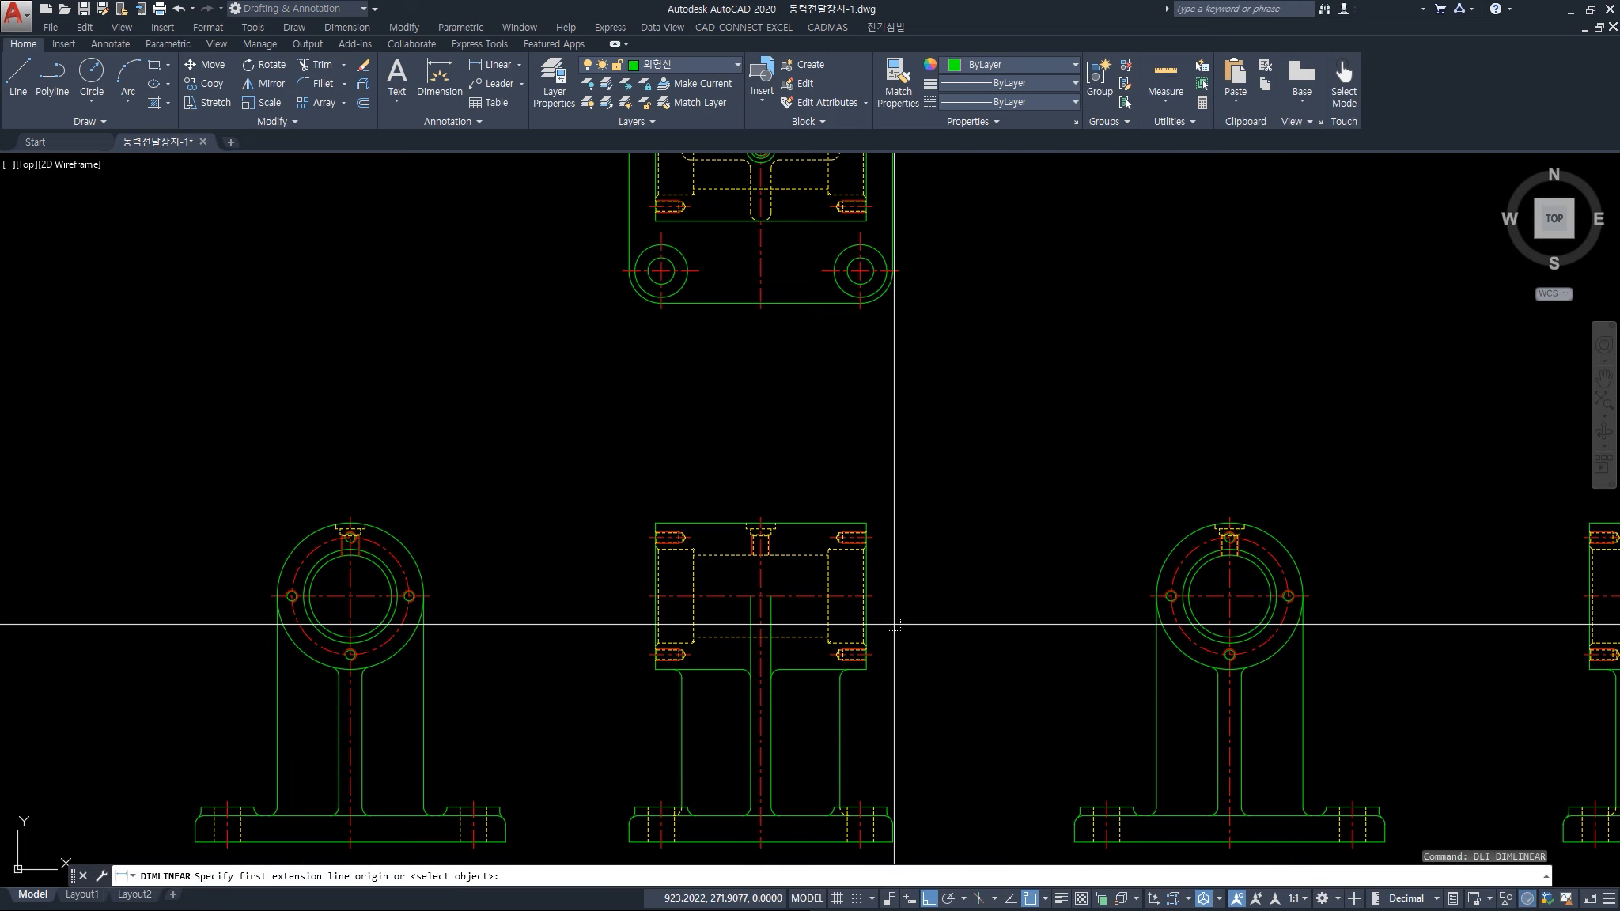
{"action": "scroll", "coordinate": [893, 624], "scroll_direction": "up", "scroll_amount": 7}
{"action": "left_click", "coordinate": [753, 693]}
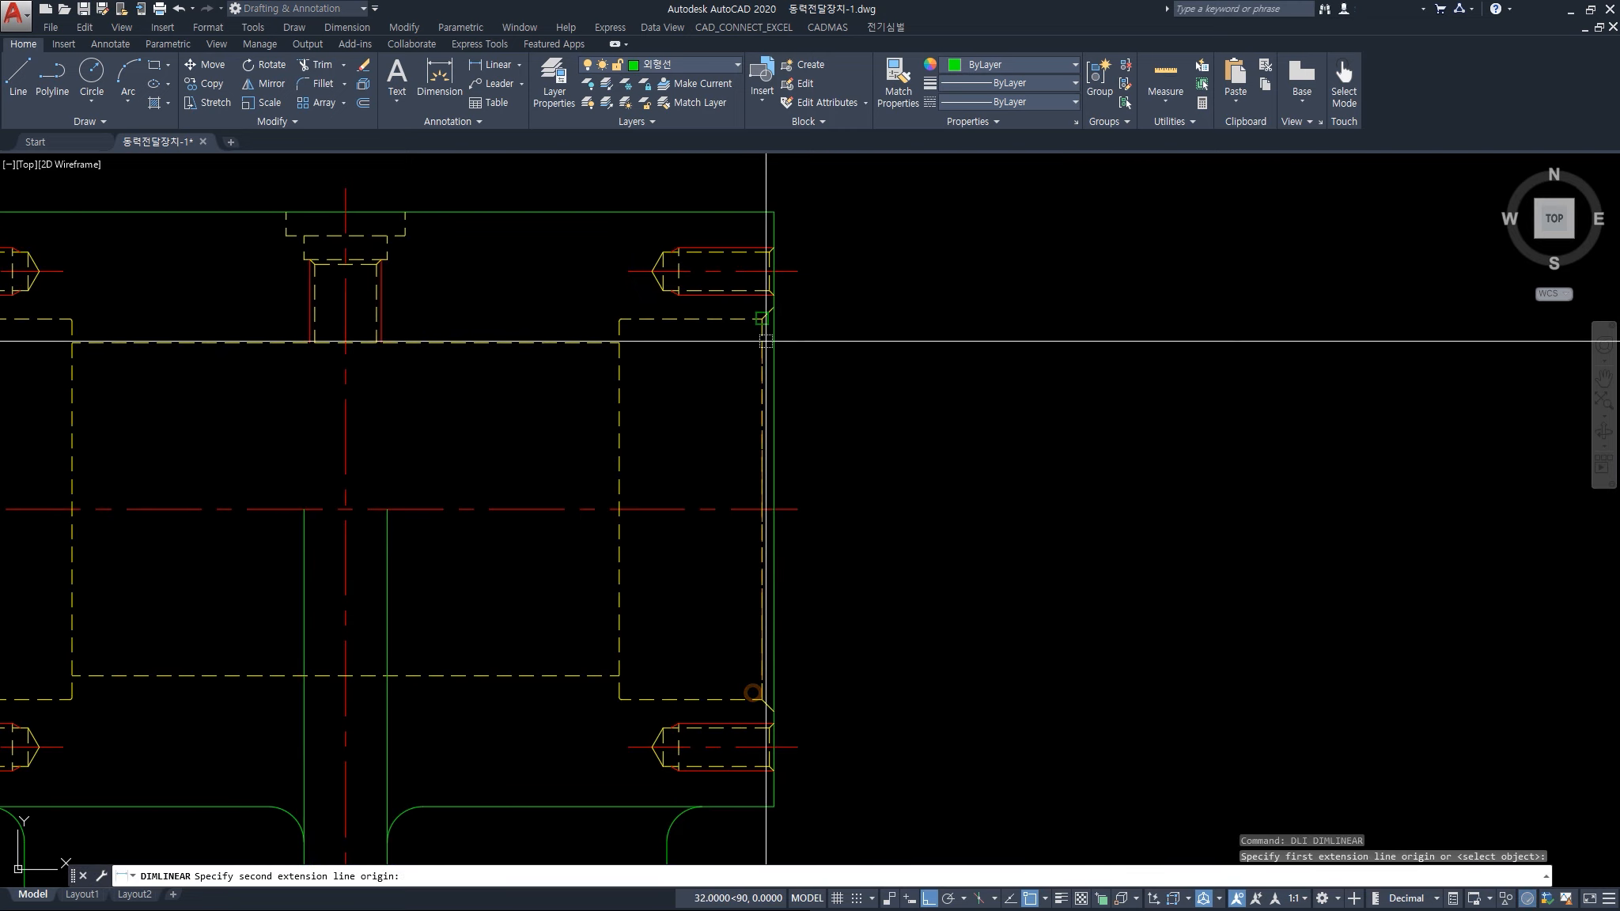
{"action": "left_click", "coordinate": [766, 341]}
{"action": "key", "text": "Escape"}
Check the depth of the same bearing seat along the housing axis with a linear dimension, without placing it
{"action": "key", "text": "Return"}
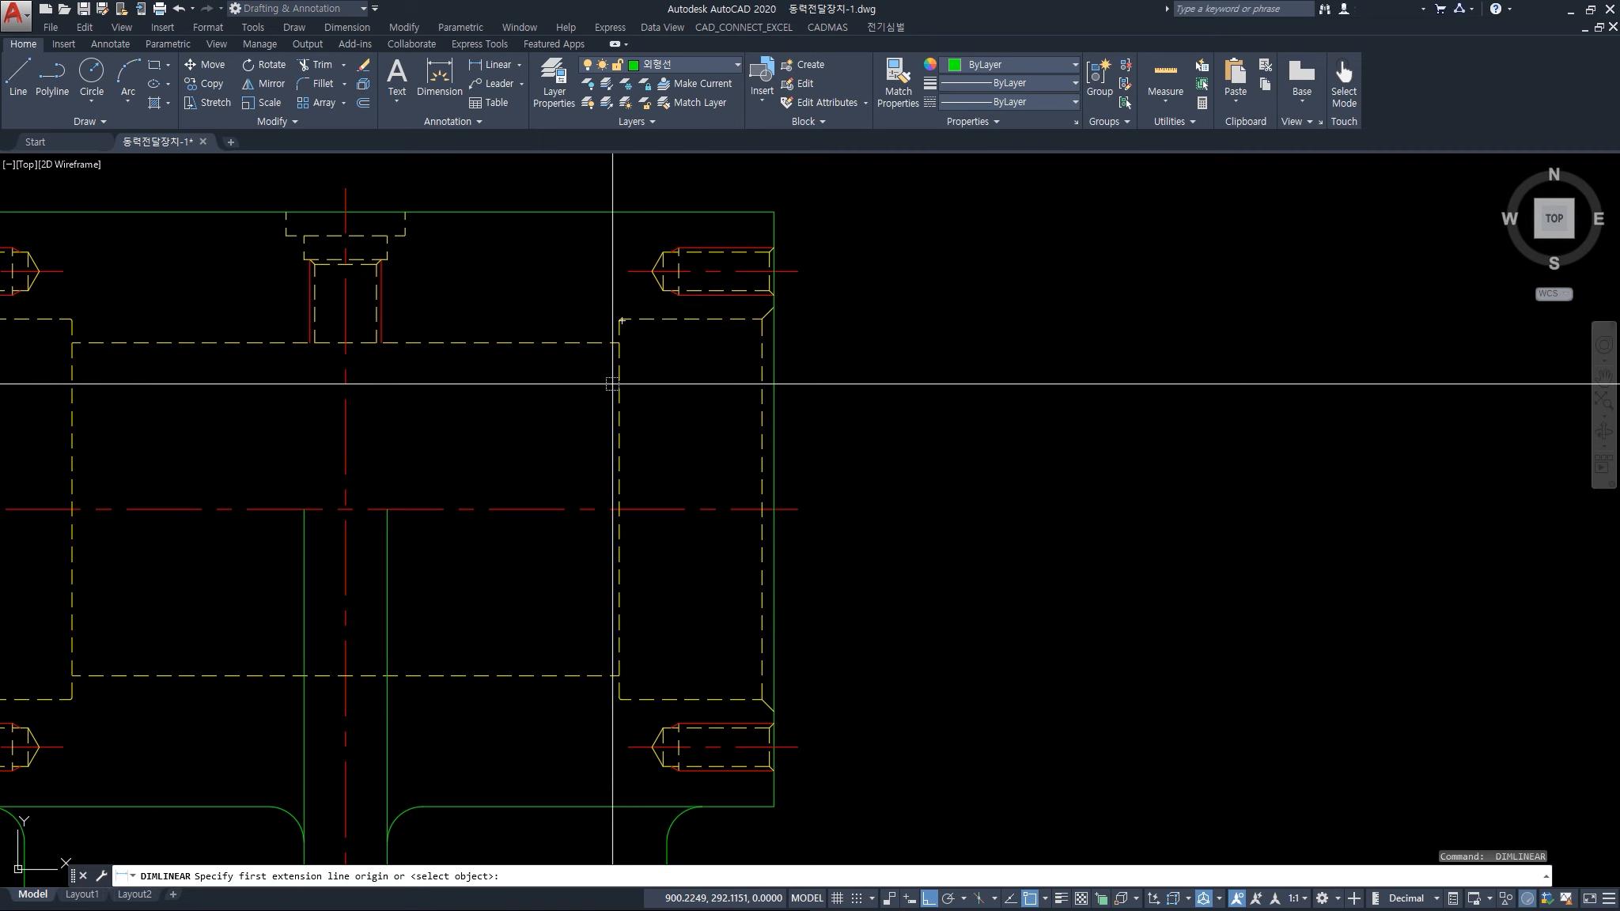
{"action": "left_click", "coordinate": [619, 321]}
{"action": "left_click", "coordinate": [771, 320]}
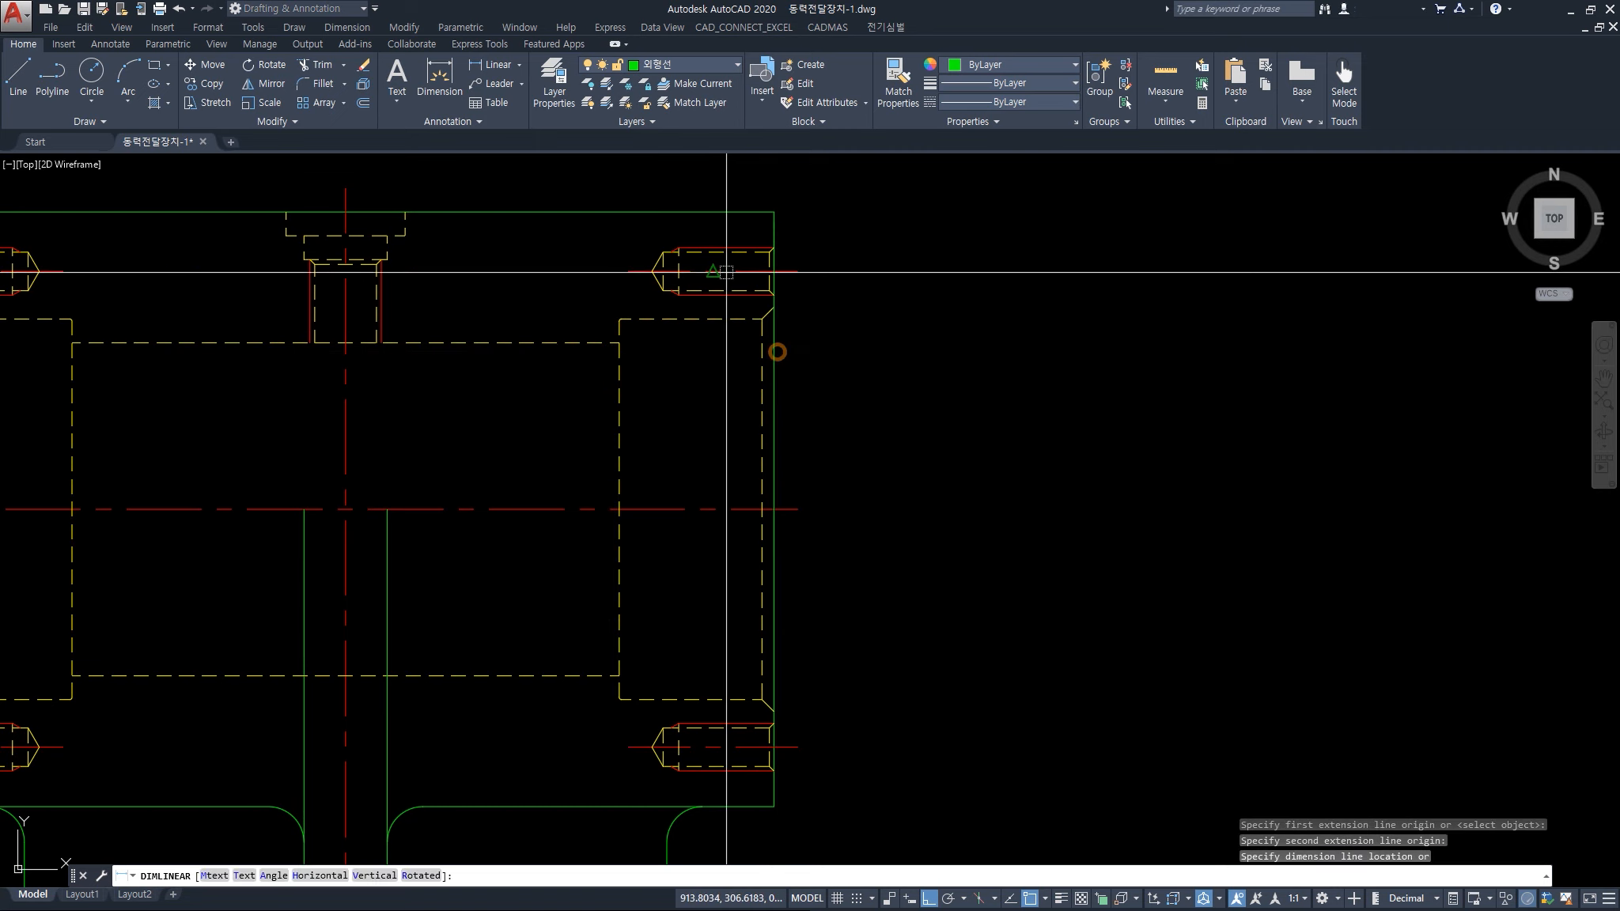
{"action": "scroll", "coordinate": [726, 272], "scroll_direction": "down", "scroll_amount": 3}
{"action": "key", "text": "Escape"}
{"action": "scroll", "coordinate": [771, 274], "scroll_direction": "down", "scroll_amount": 3}
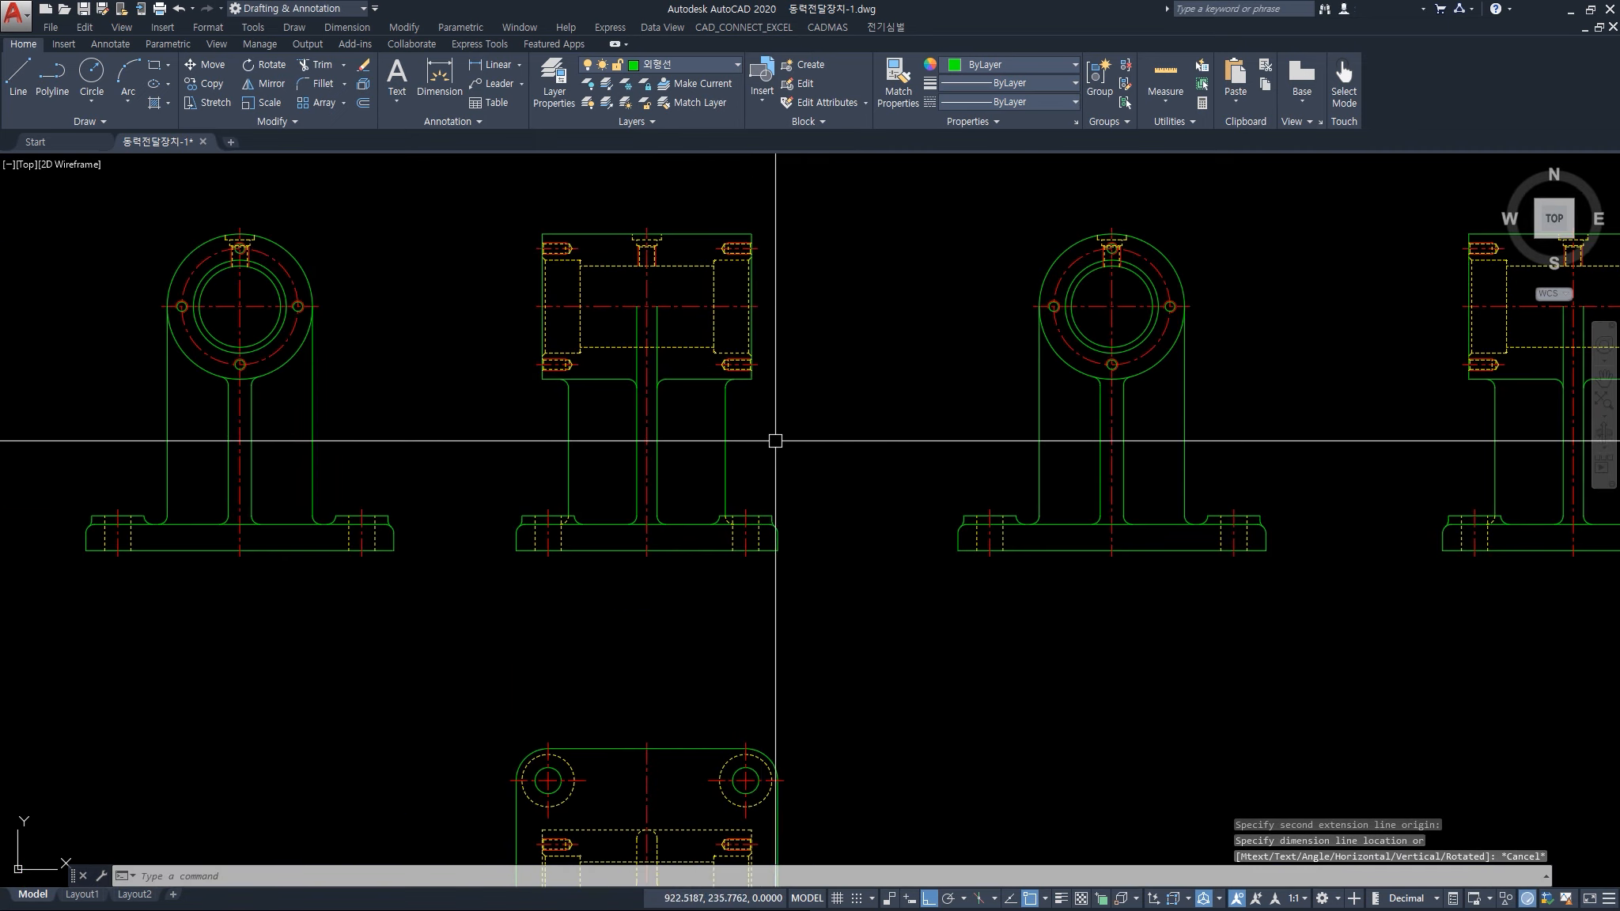
Check the width and height of the raised pad on the right end of the front view's base with unplaced linear dimensions
{"action": "scroll", "coordinate": [775, 441], "scroll_direction": "up", "scroll_amount": 5}
{"action": "key", "text": "Return"}
{"action": "left_click", "coordinate": [628, 528]}
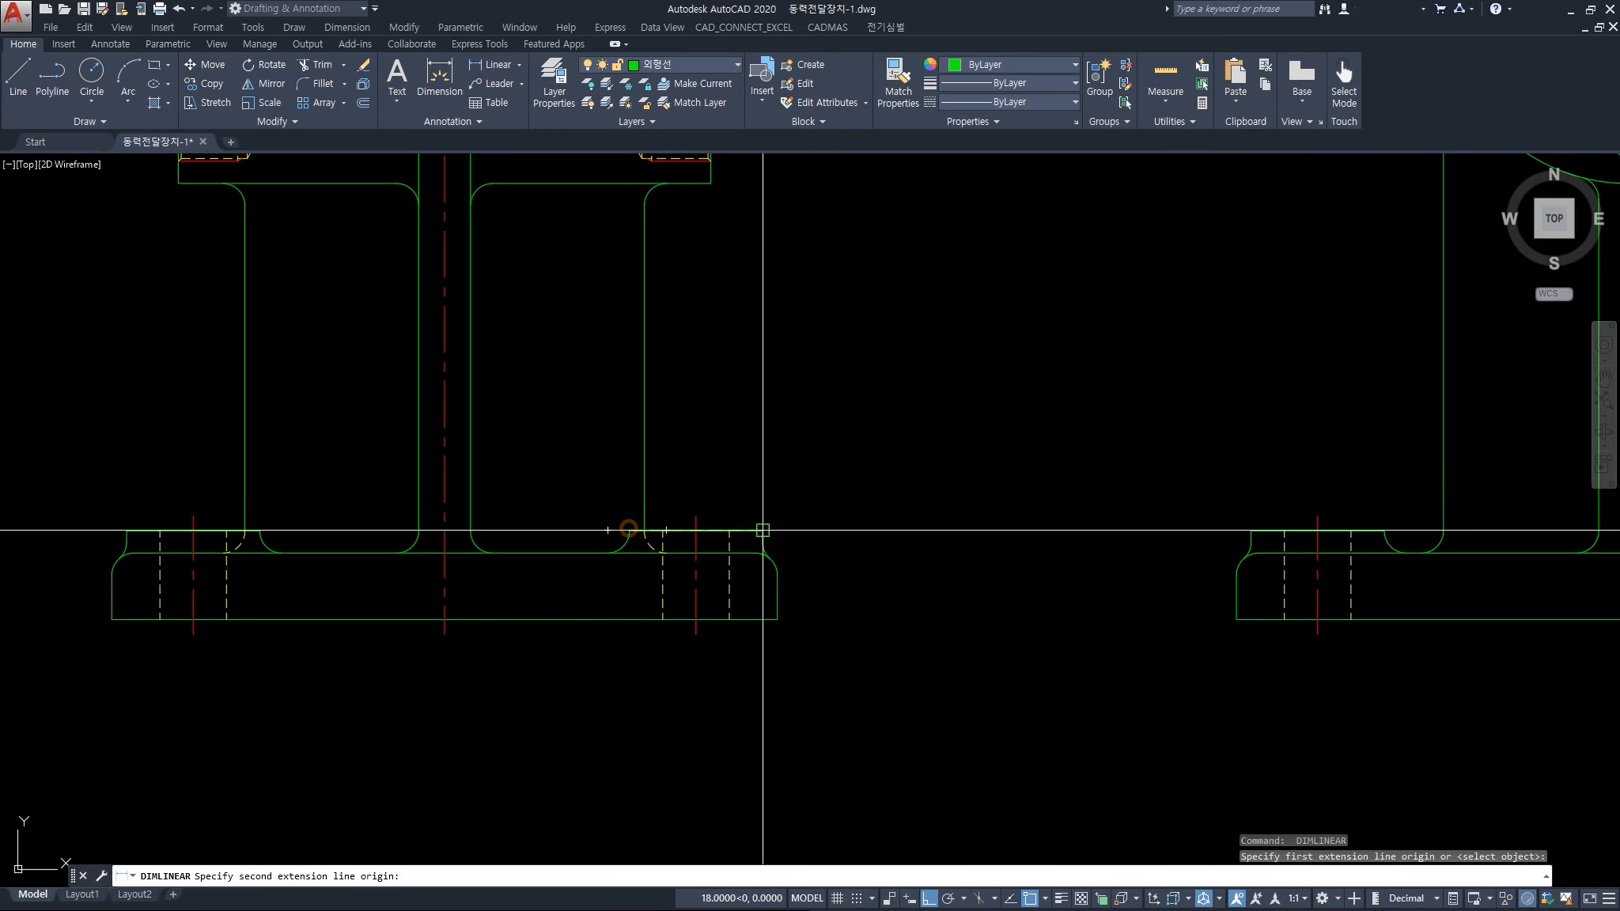
{"action": "left_click", "coordinate": [761, 527]}
{"action": "key", "text": "Escape"}
{"action": "key", "text": "Return"}
{"action": "left_click", "coordinate": [750, 553]}
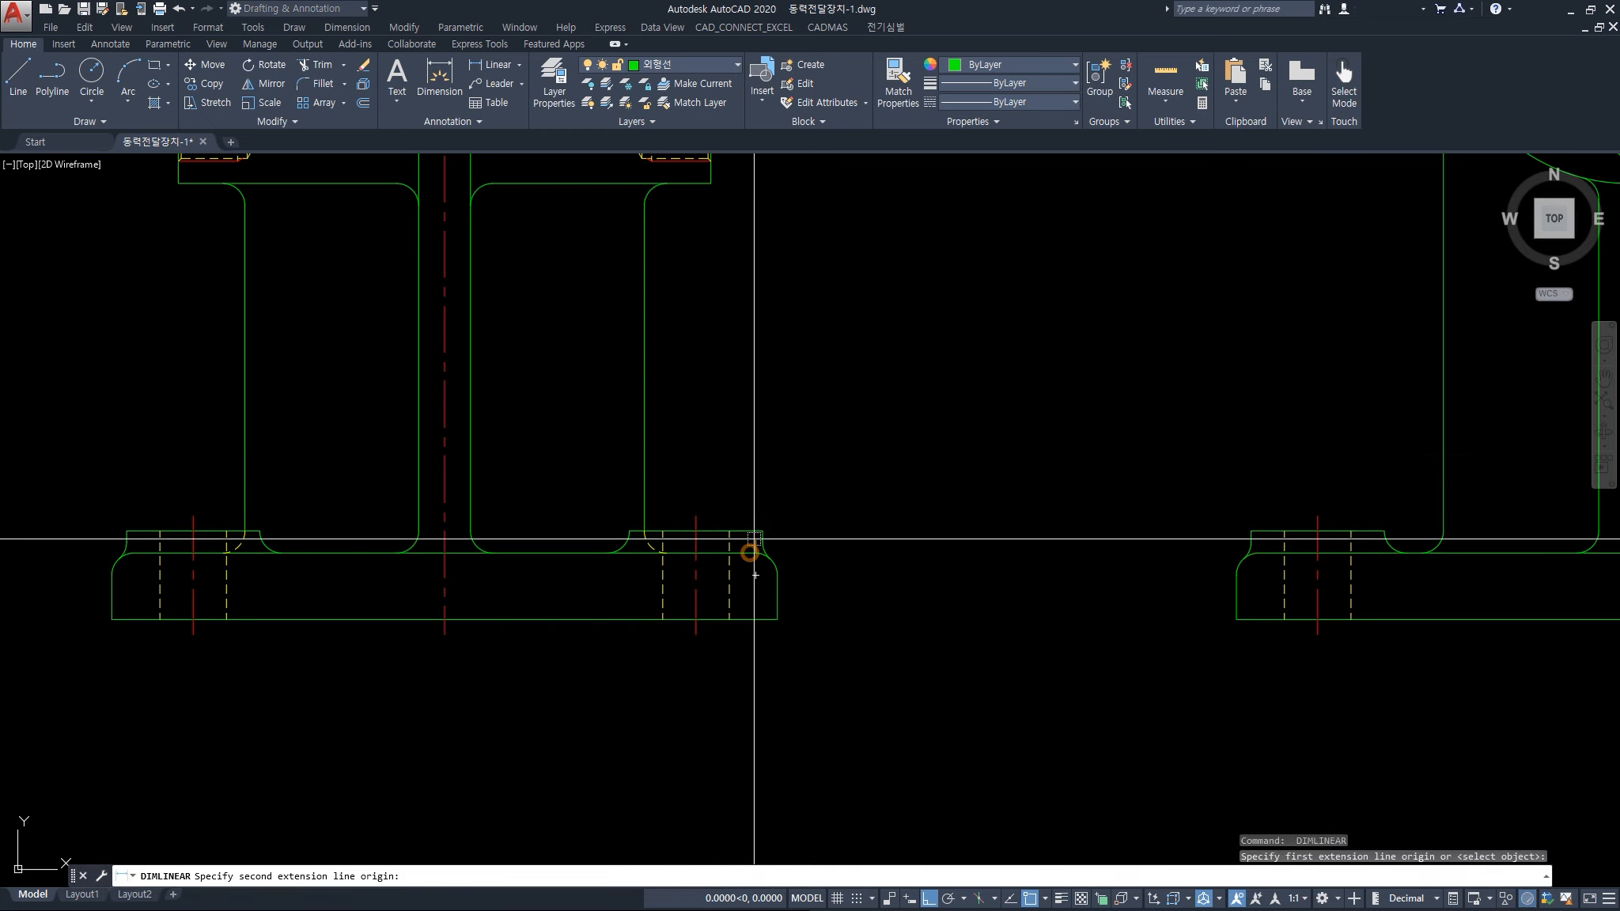
{"action": "left_click", "coordinate": [754, 532]}
{"action": "key", "text": "Escape"}
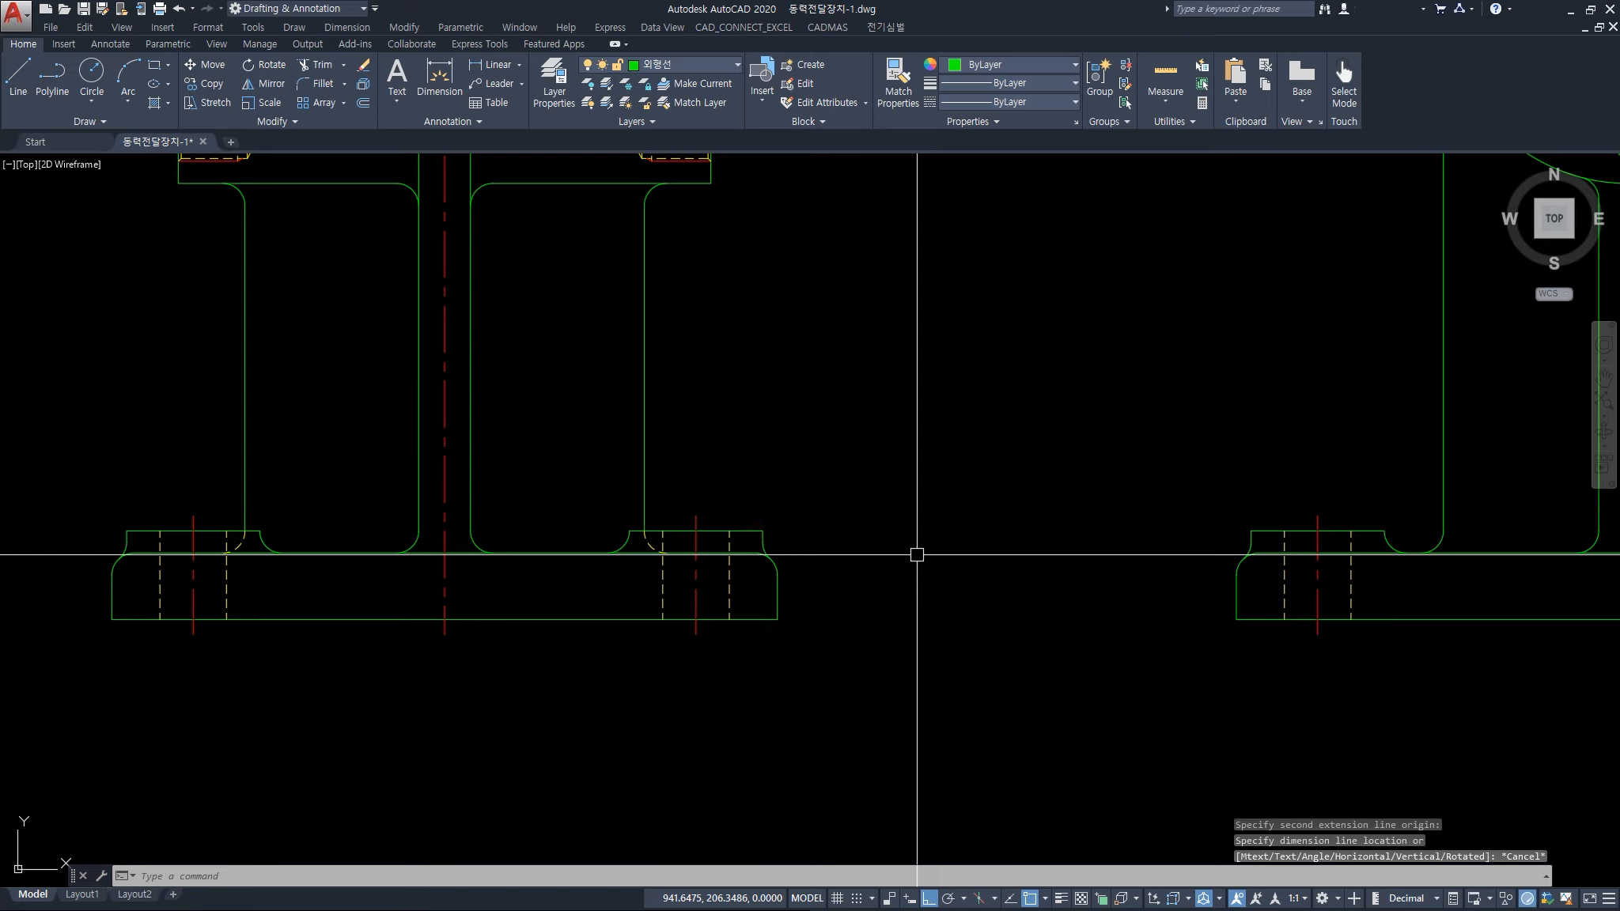
{"action": "scroll", "coordinate": [917, 555], "scroll_direction": "down", "scroll_amount": 4}
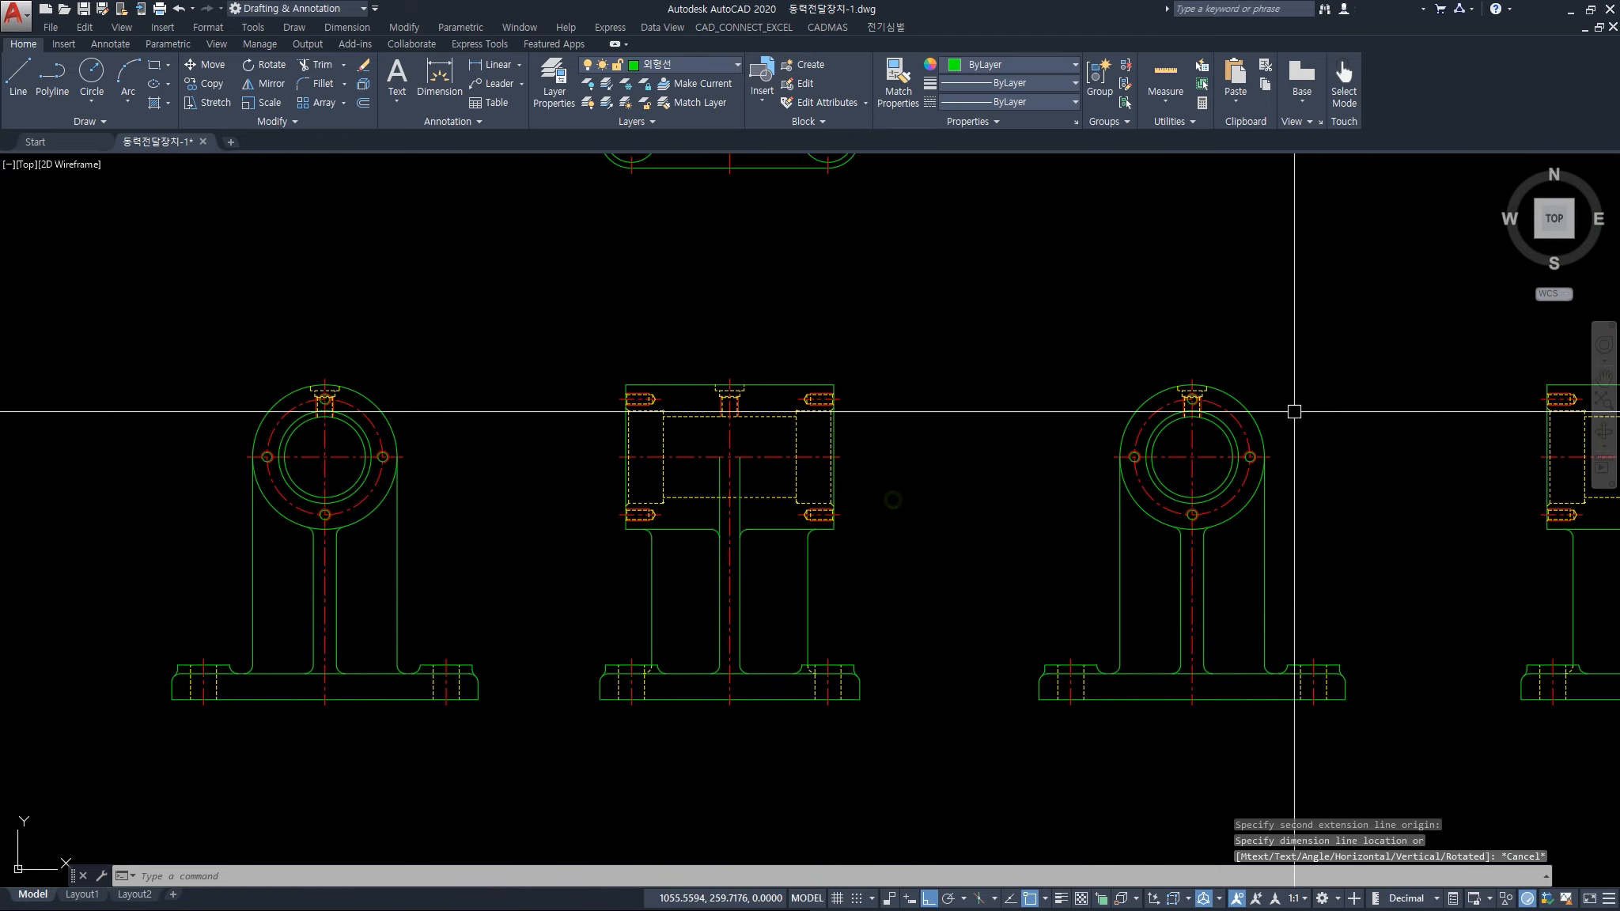
{"action": "middle_click_drag", "start_coordinate": [829, 210], "coordinate": [868, 500]}
{"action": "scroll", "coordinate": [868, 444], "scroll_direction": "up", "scroll_amount": 4}
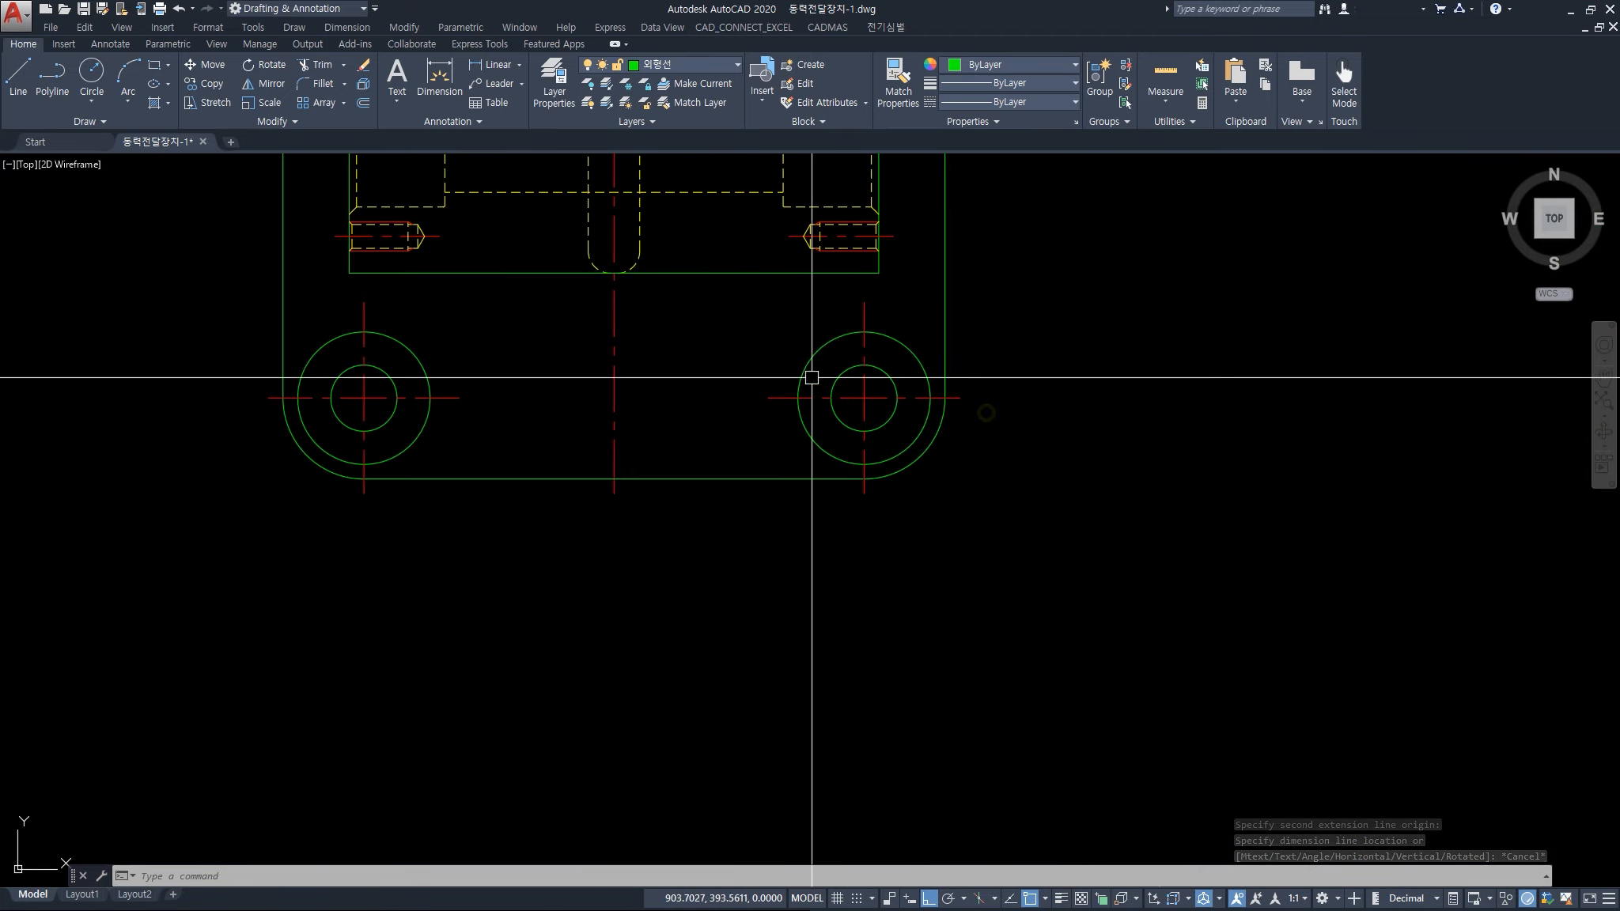
{"action": "scroll", "coordinate": [861, 447], "scroll_direction": "down", "scroll_amount": 4}
{"action": "middle_click_drag", "start_coordinate": [906, 685], "coordinate": [839, 562]}
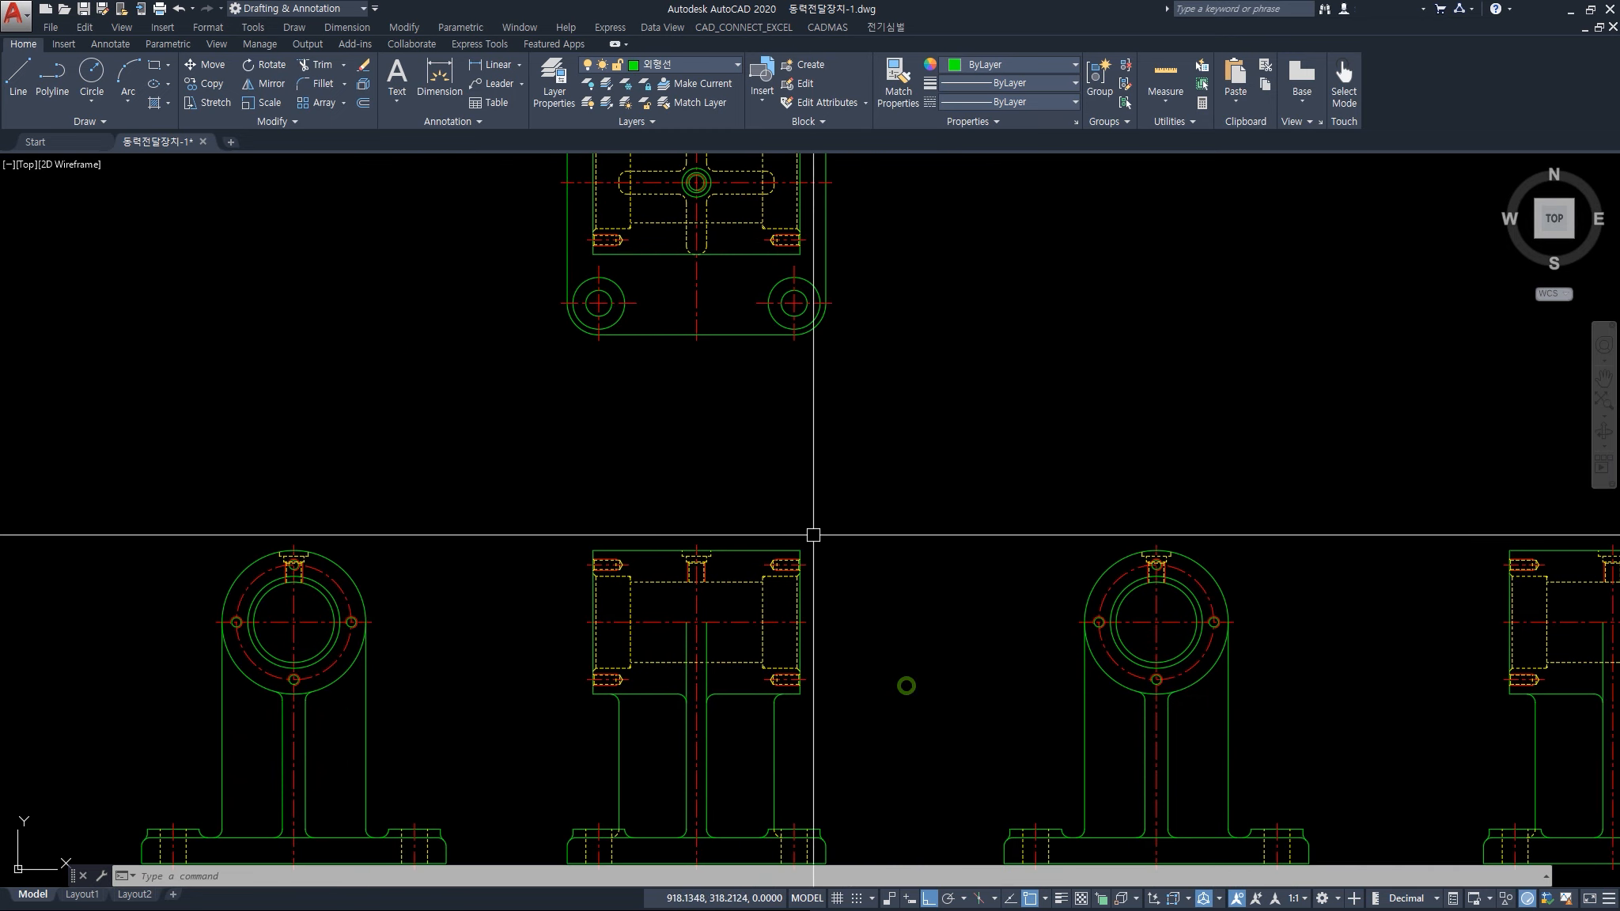
{"action": "scroll", "coordinate": [724, 737], "scroll_direction": "down", "scroll_amount": 3}
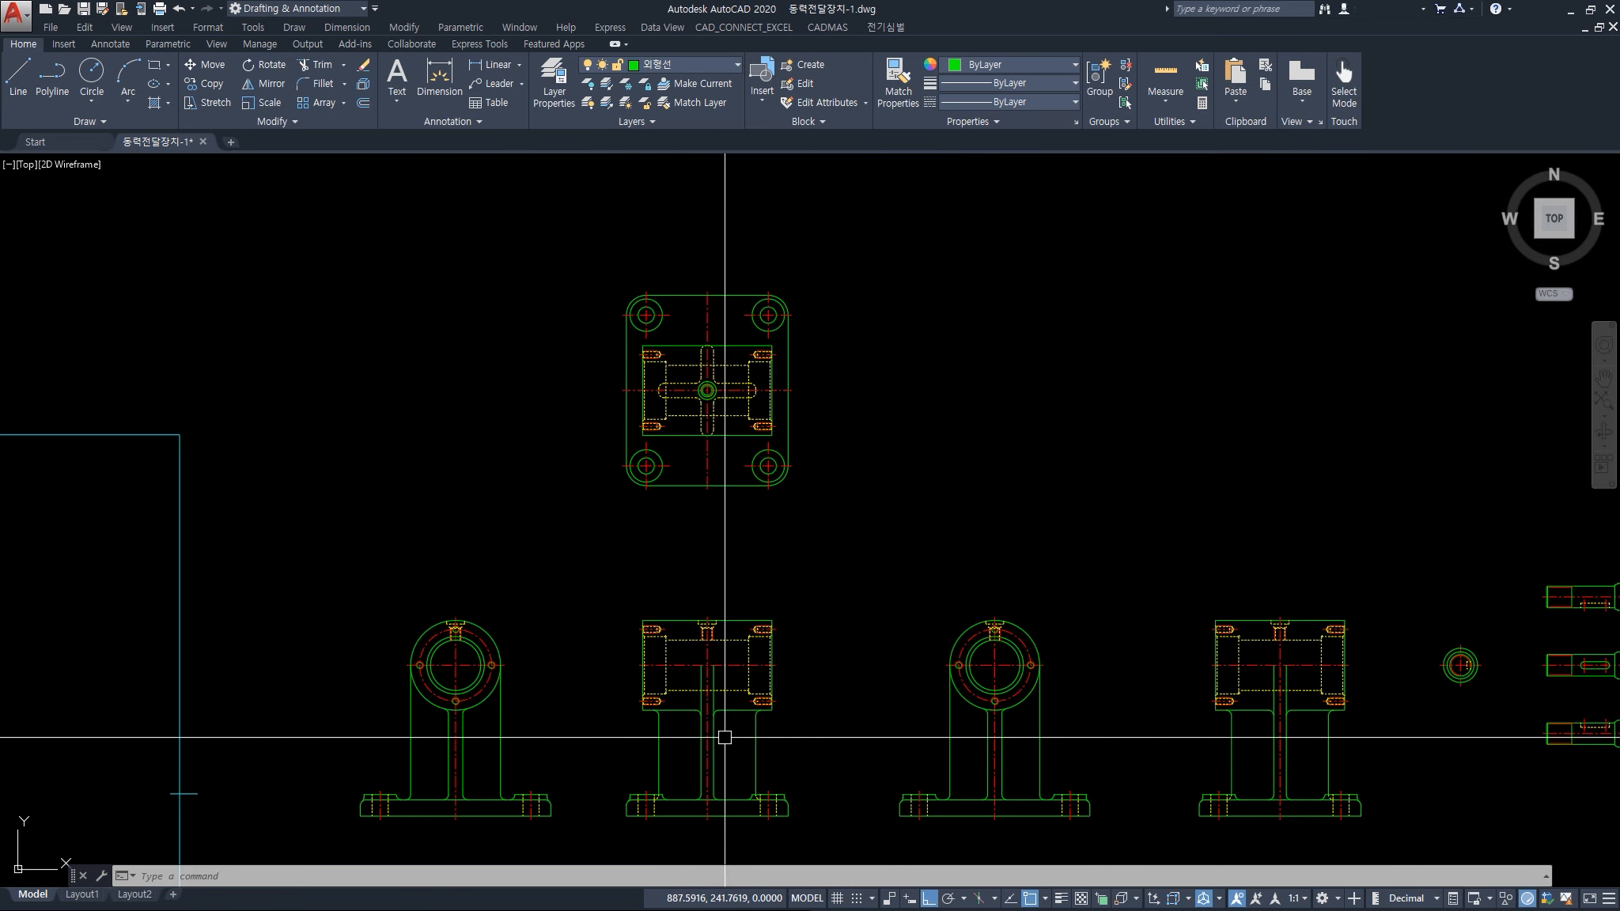
Erase the duplicate front view of the body that lies between the right-side view and the shaft views
{"action": "middle_click_drag", "start_coordinate": [725, 737], "coordinate": [726, 645]}
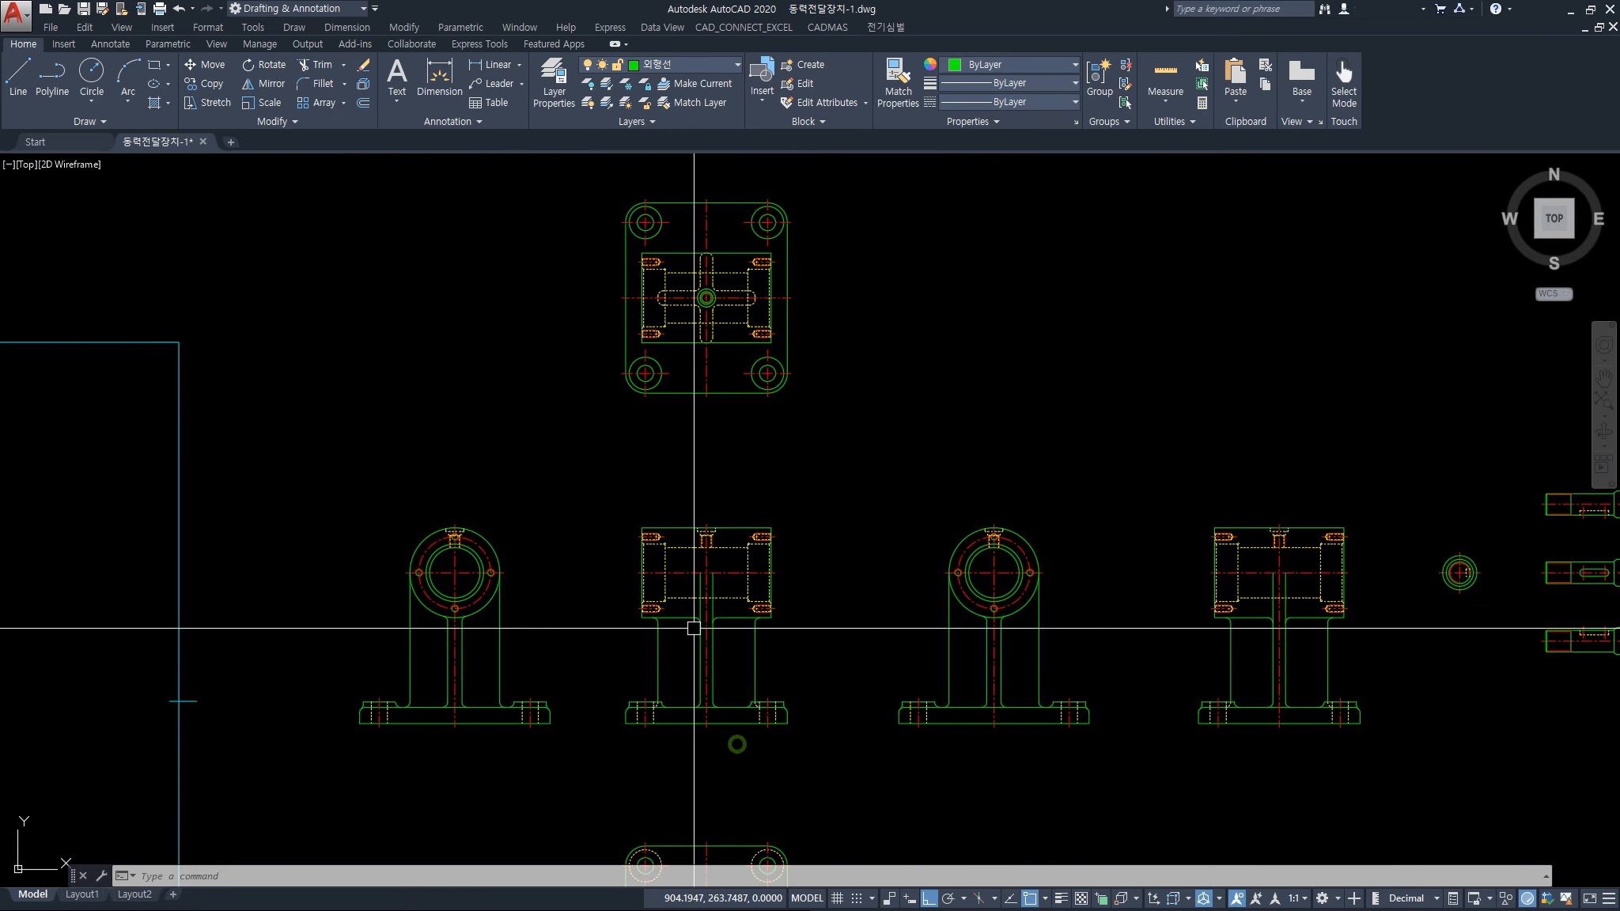
{"action": "left_click", "coordinate": [1156, 488]}
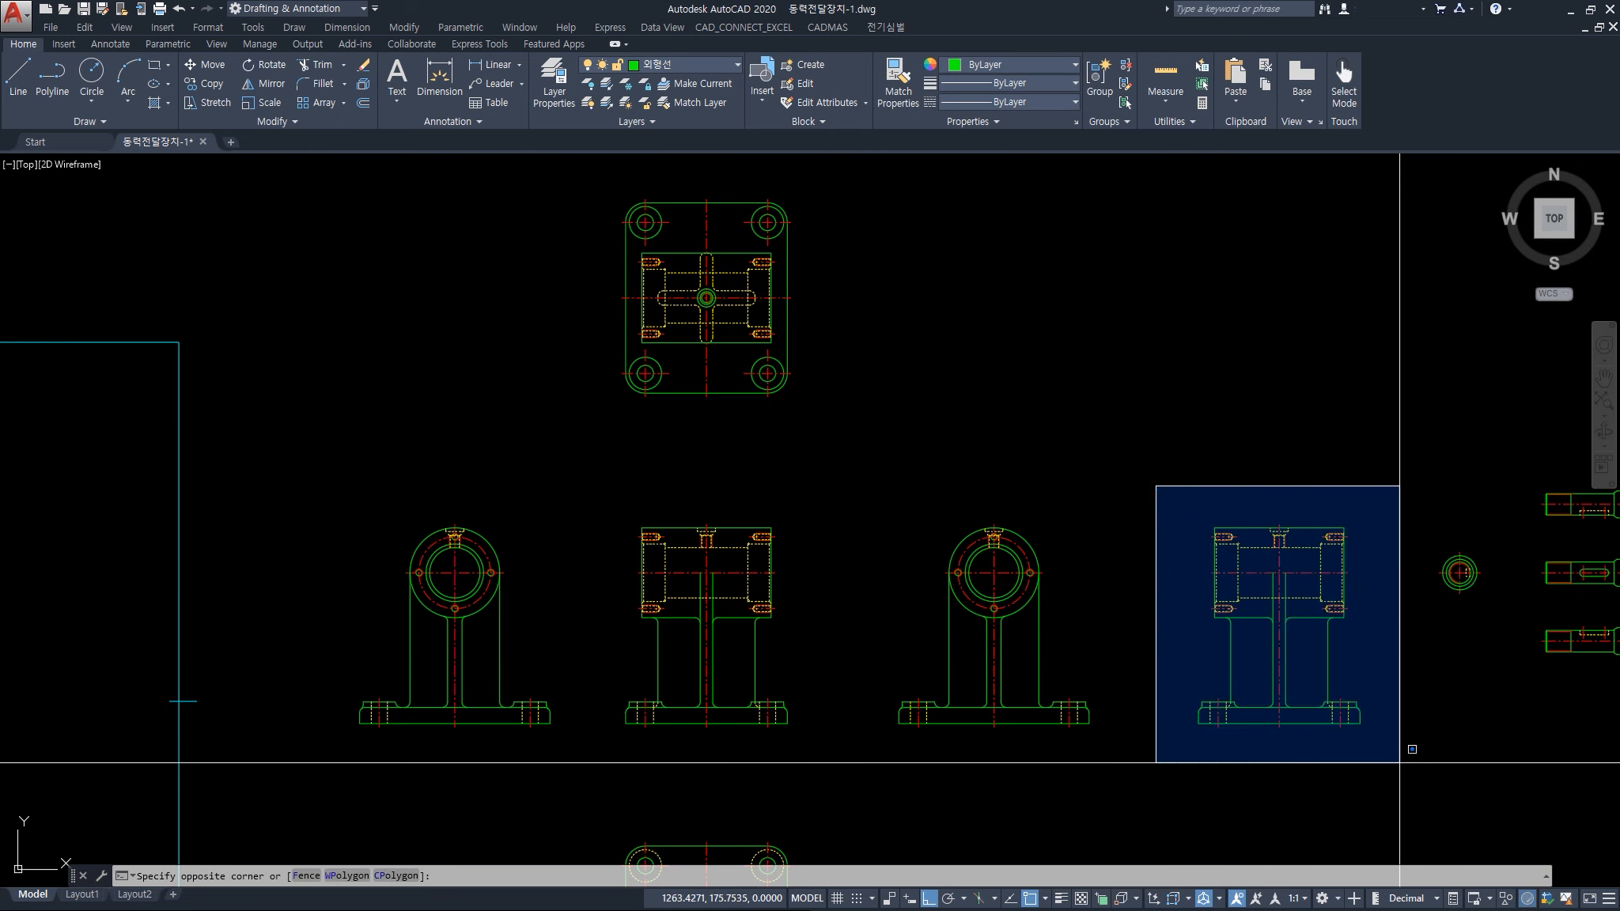
{"action": "left_click", "coordinate": [1399, 763]}
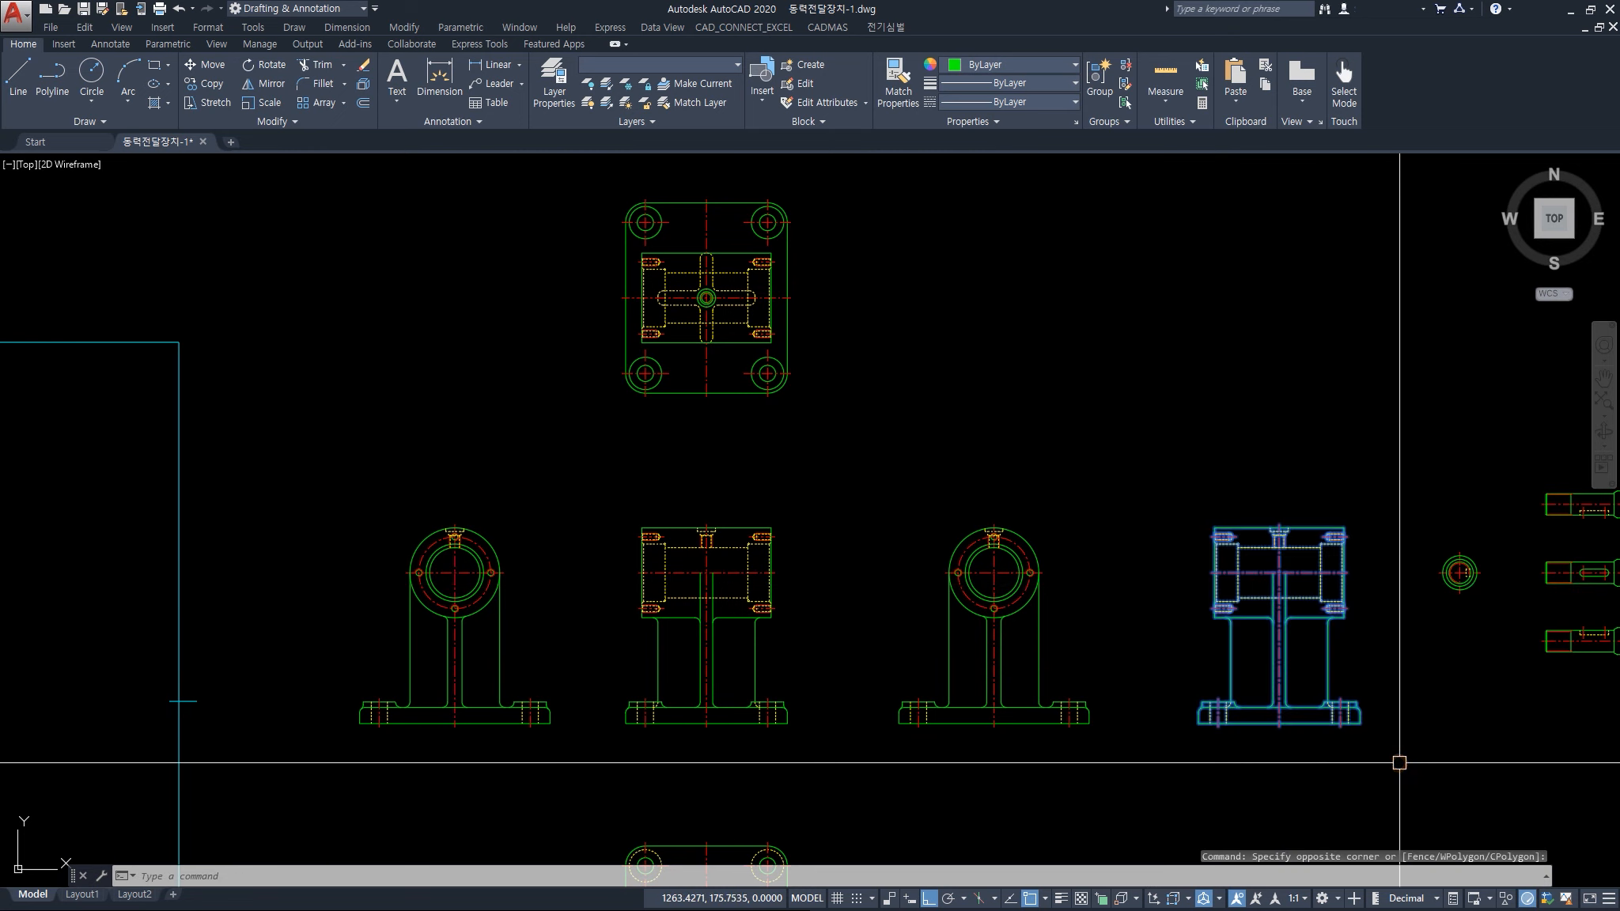
{"action": "key", "text": "Delete"}
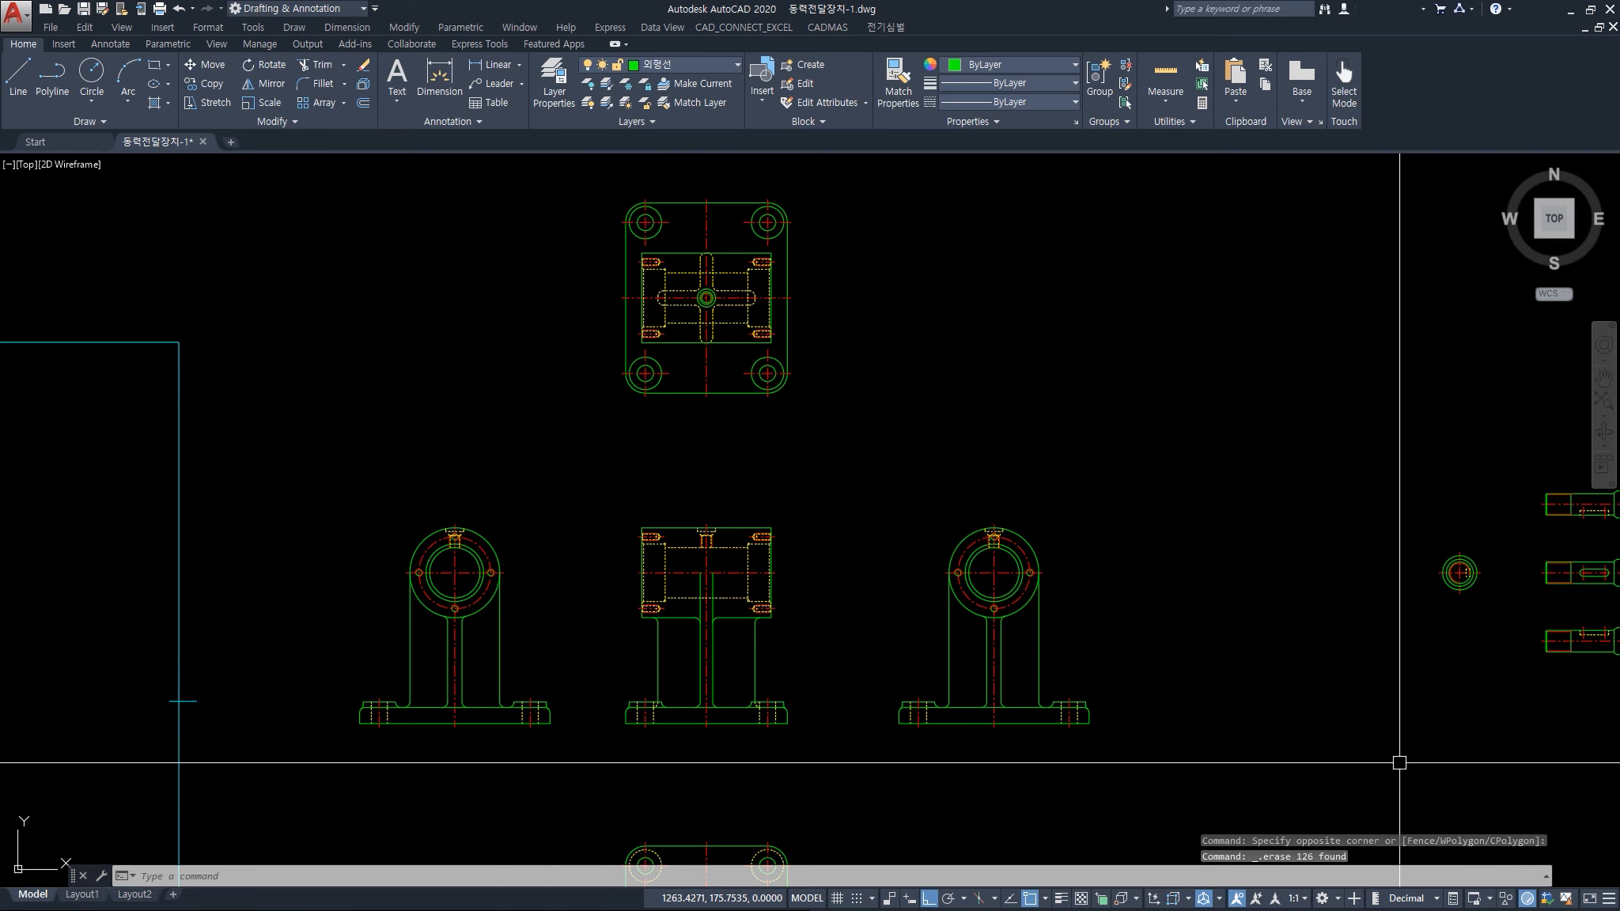
Examine the arrangement of the body's front, side, top and bottom views
{"action": "middle_click_drag", "start_coordinate": [872, 658], "coordinate": [976, 643]}
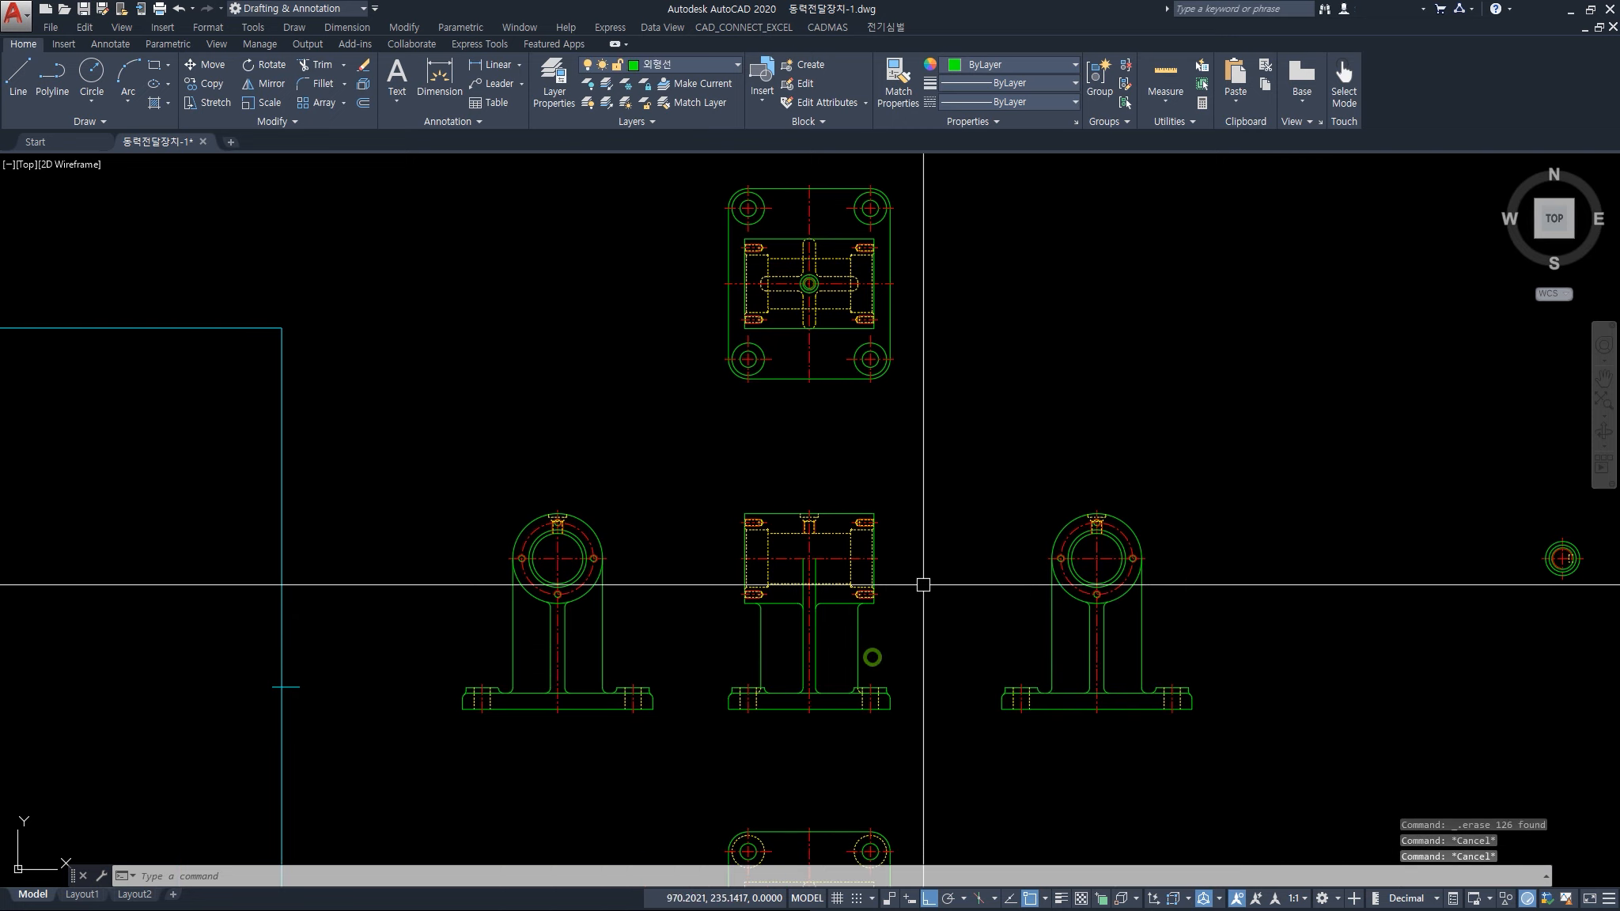
{"action": "scroll", "coordinate": [835, 336], "scroll_direction": "down", "scroll_amount": 3}
{"action": "scroll", "coordinate": [820, 707], "scroll_direction": "up", "scroll_amount": 3}
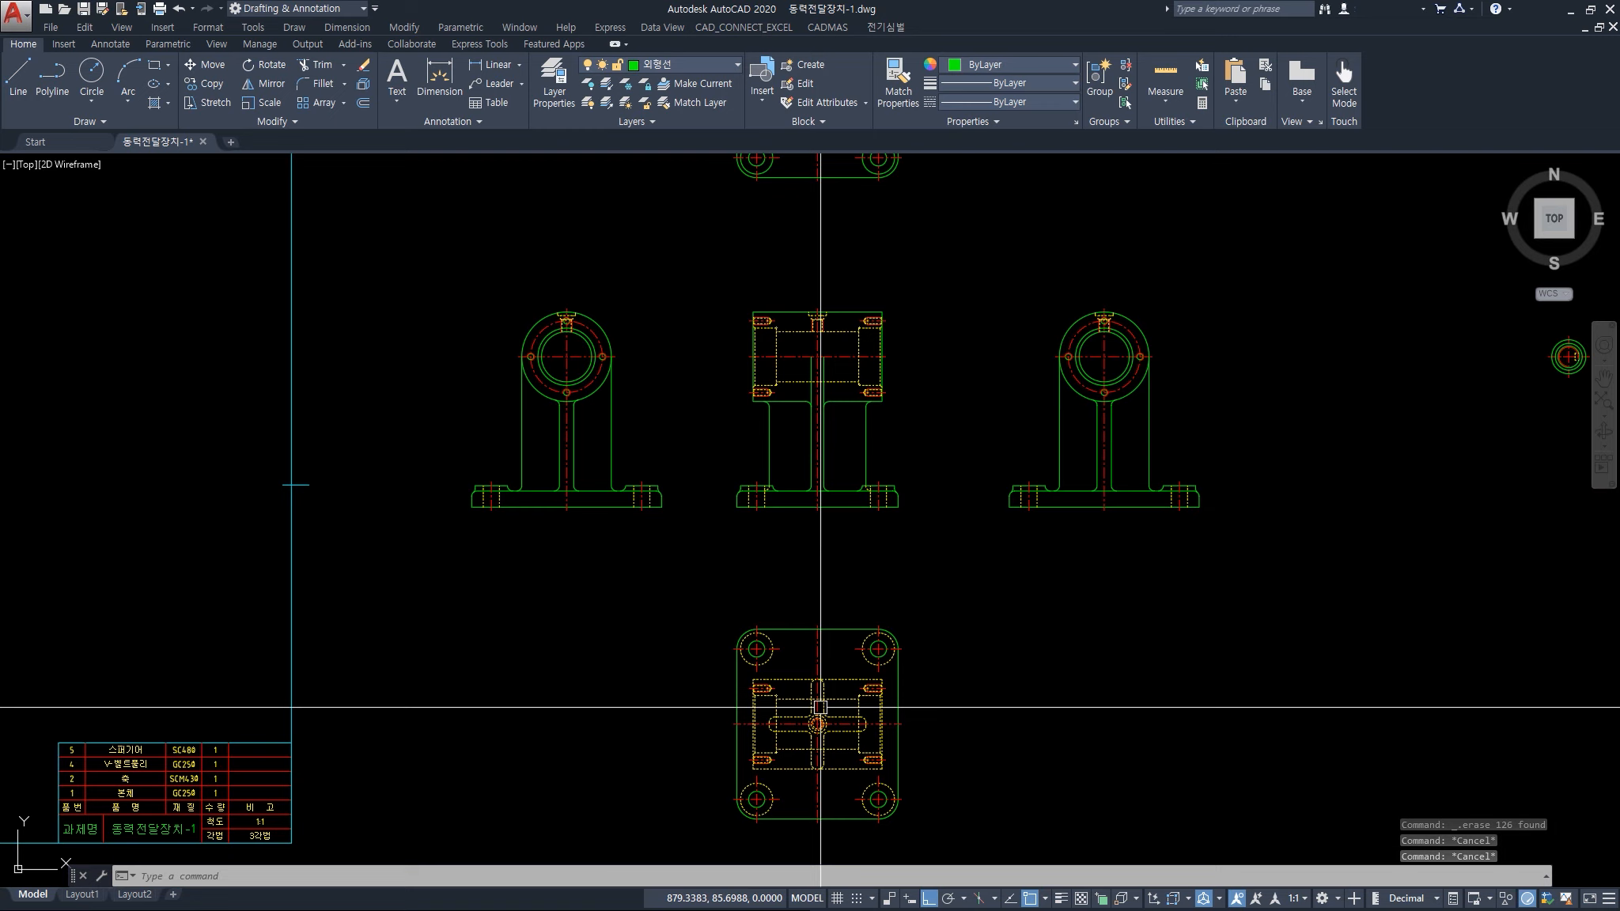
{"action": "scroll", "coordinate": [820, 707], "scroll_direction": "down", "scroll_amount": 3}
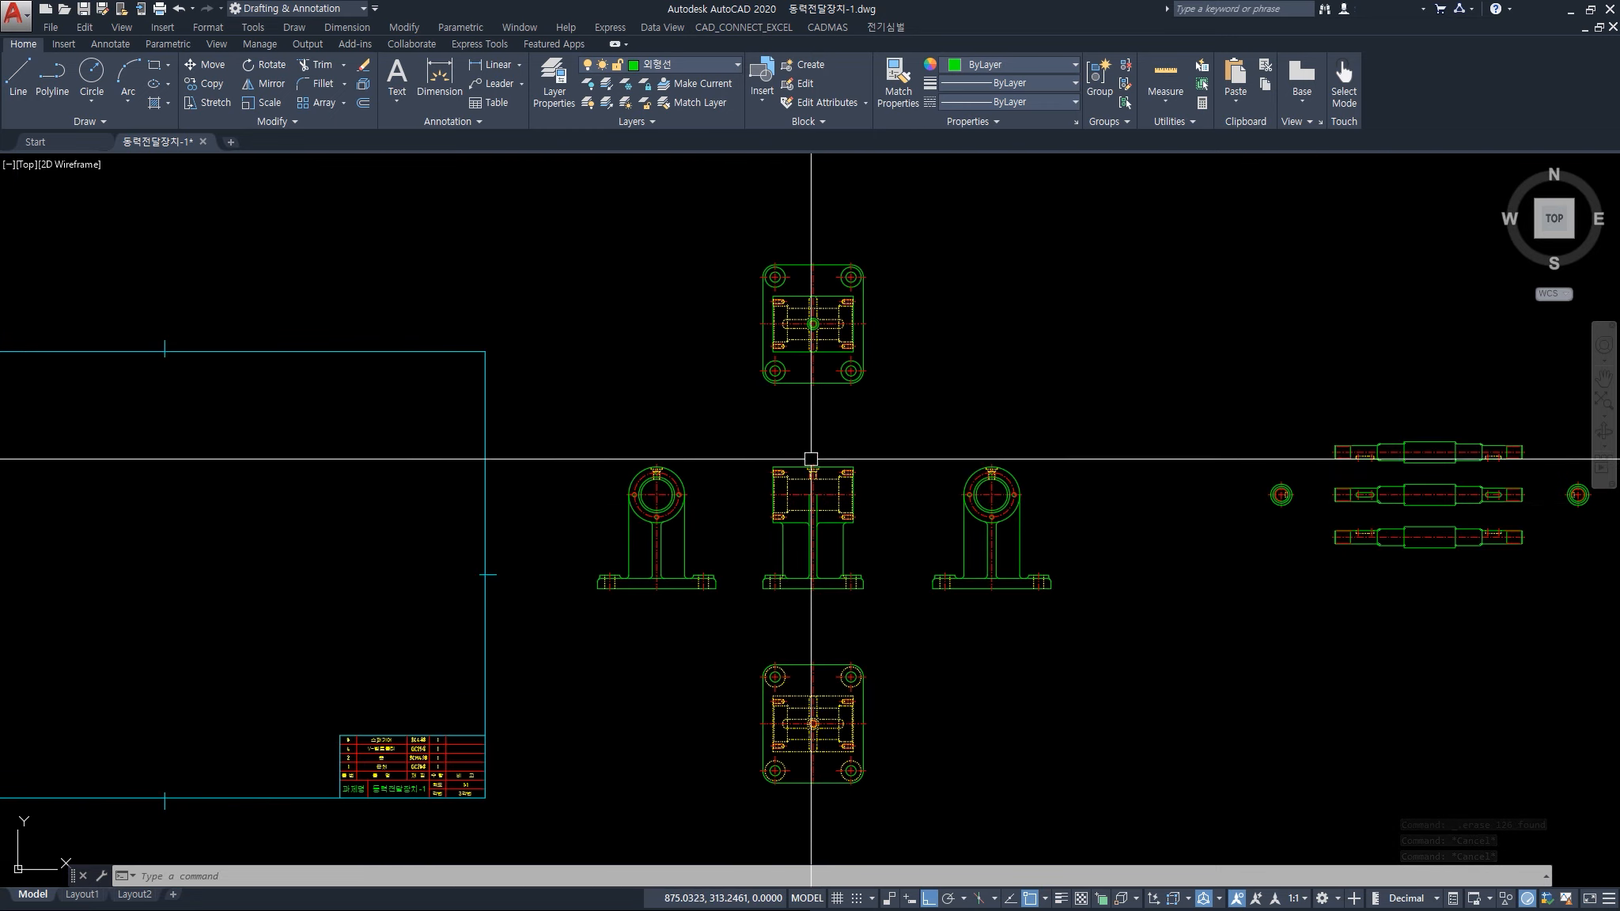
{"action": "scroll", "coordinate": [845, 591], "scroll_direction": "up", "scroll_amount": 1}
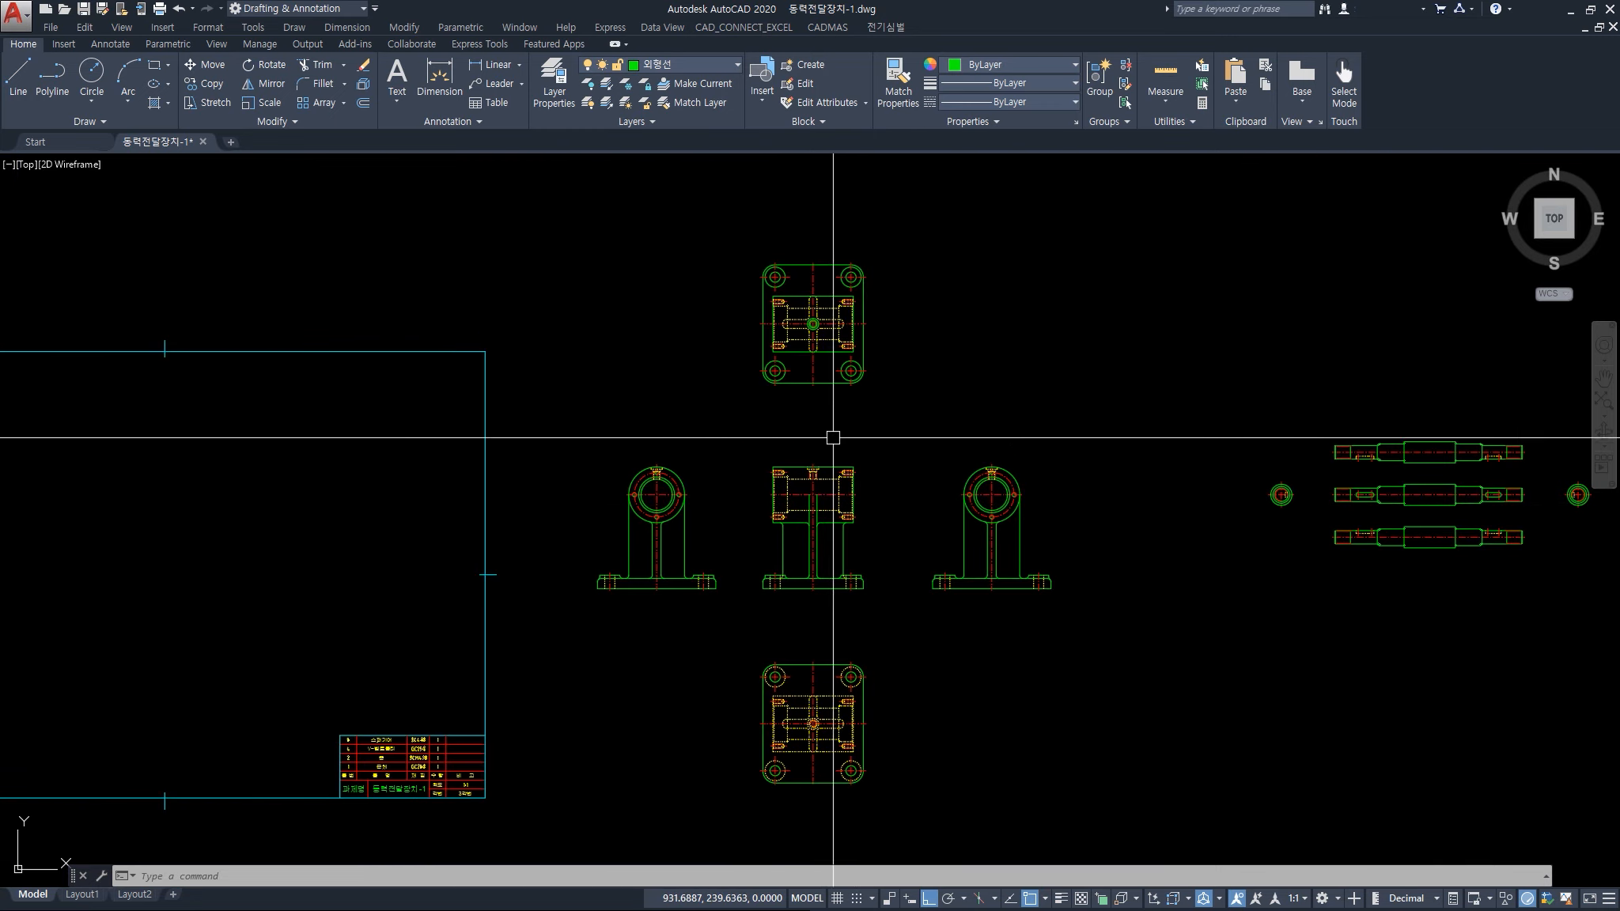
{"action": "scroll", "coordinate": [831, 434], "scroll_direction": "up", "scroll_amount": 3}
{"action": "middle_click_drag", "start_coordinate": [833, 394], "coordinate": [827, 507]}
{"action": "scroll", "coordinate": [815, 478], "scroll_direction": "up", "scroll_amount": 3}
Highlight the lower edge of the plan view above and the base's horizontal edges in the front view to compare them, then clear the selection
{"action": "left_click", "coordinate": [825, 474]}
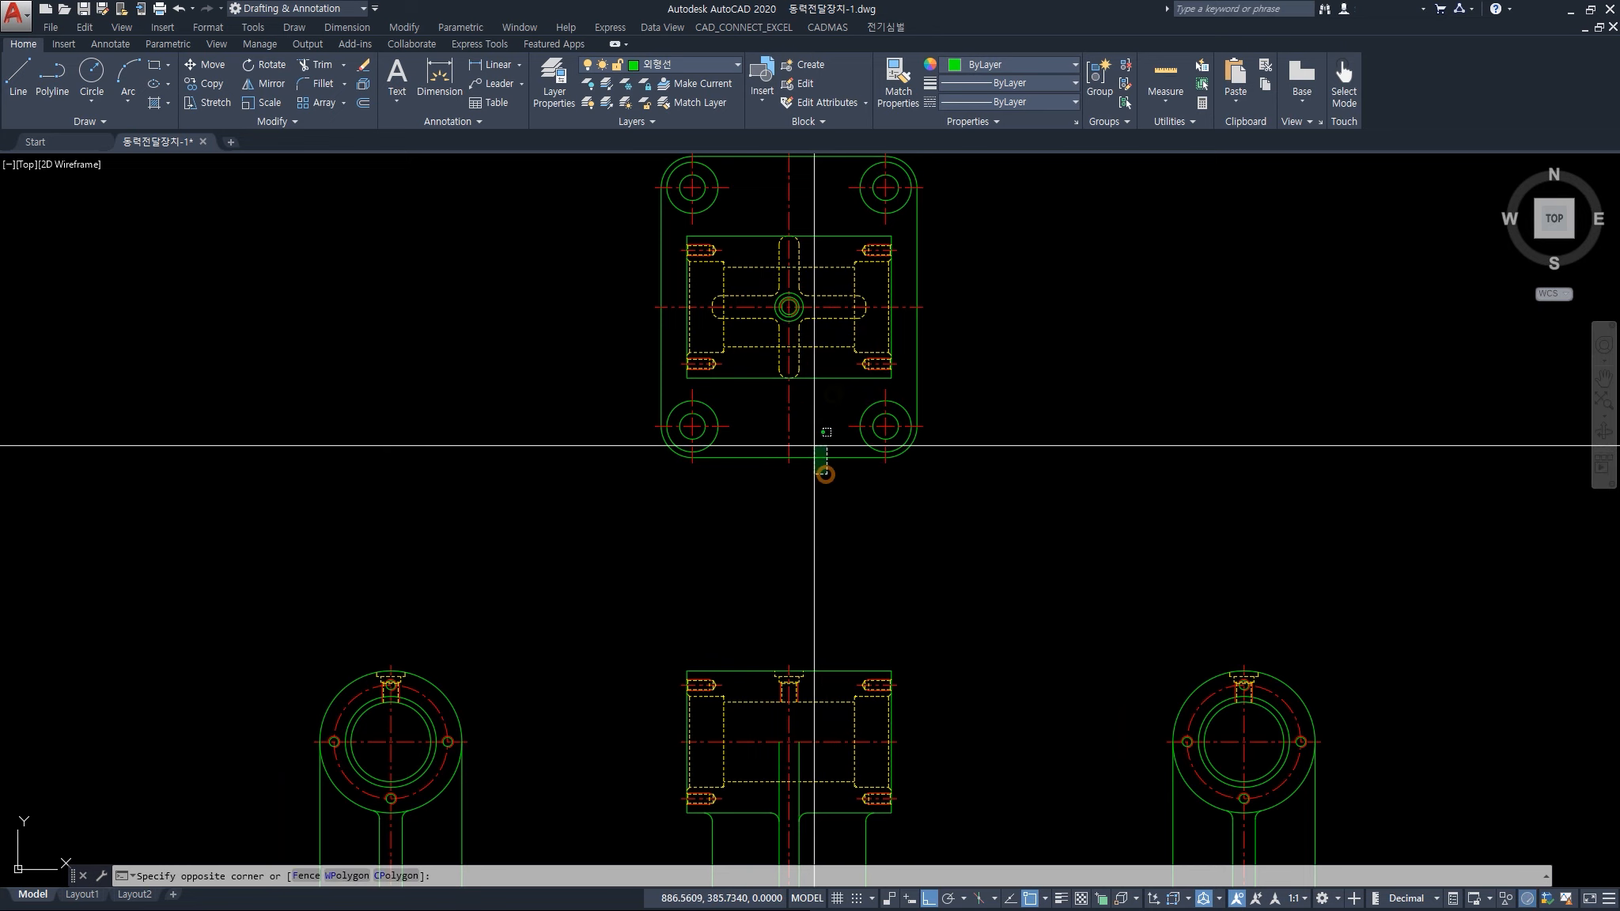
{"action": "left_click", "coordinate": [814, 447]}
{"action": "left_click", "coordinate": [903, 375]}
{"action": "scroll", "coordinate": [953, 486], "scroll_direction": "down", "scroll_amount": 3}
{"action": "middle_click_drag", "start_coordinate": [902, 590], "coordinate": [895, 459]}
{"action": "scroll", "coordinate": [873, 651], "scroll_direction": "up", "scroll_amount": 6}
{"action": "left_click", "coordinate": [887, 722]}
{"action": "left_click", "coordinate": [976, 672]}
{"action": "scroll", "coordinate": [1084, 672], "scroll_direction": "up", "scroll_amount": 3}
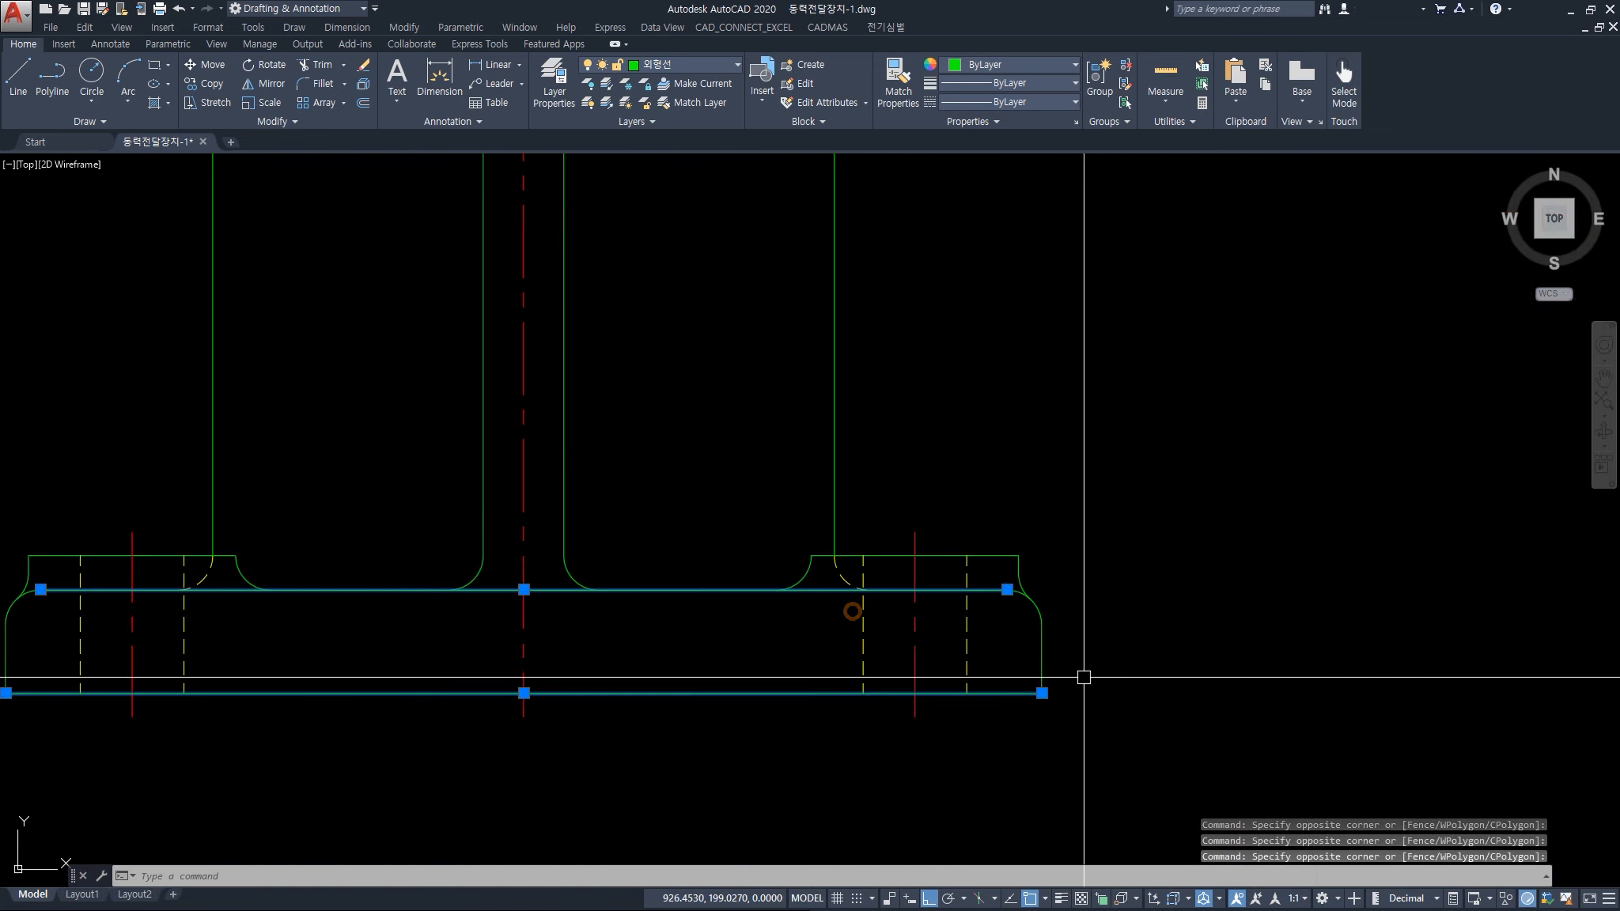
{"action": "scroll", "coordinate": [1052, 633], "scroll_direction": "down", "scroll_amount": 6}
{"action": "scroll", "coordinate": [1028, 515], "scroll_direction": "down", "scroll_amount": 3}
{"action": "middle_click_drag", "start_coordinate": [976, 405], "coordinate": [976, 442]}
{"action": "key", "text": "Escape"}
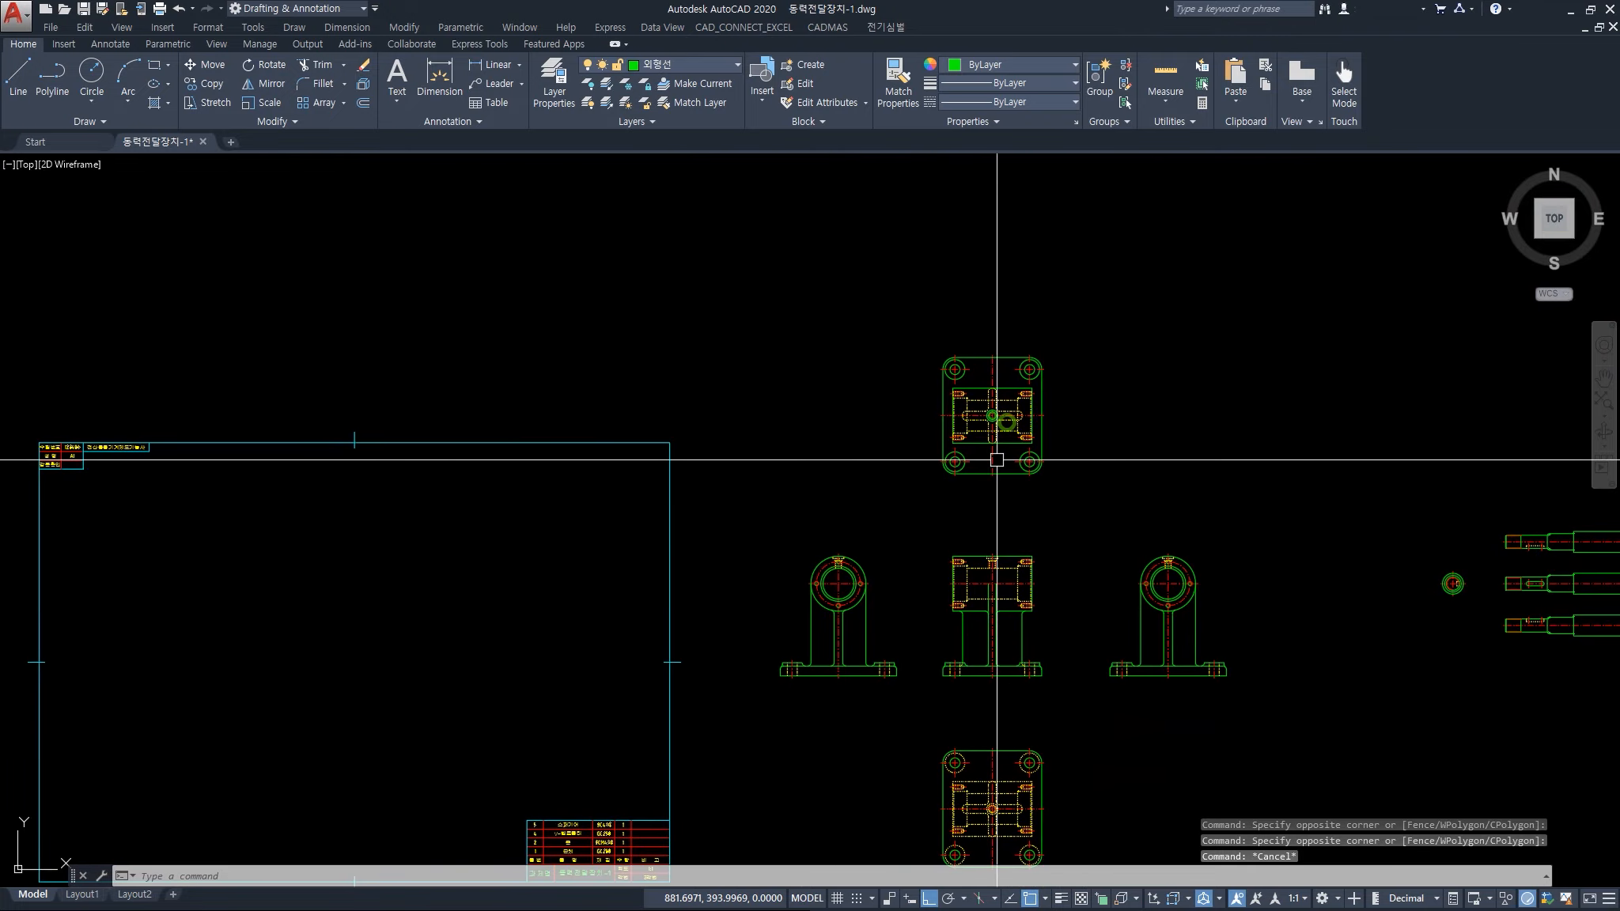
{"action": "middle_click_drag", "start_coordinate": [1024, 670], "coordinate": [992, 580]}
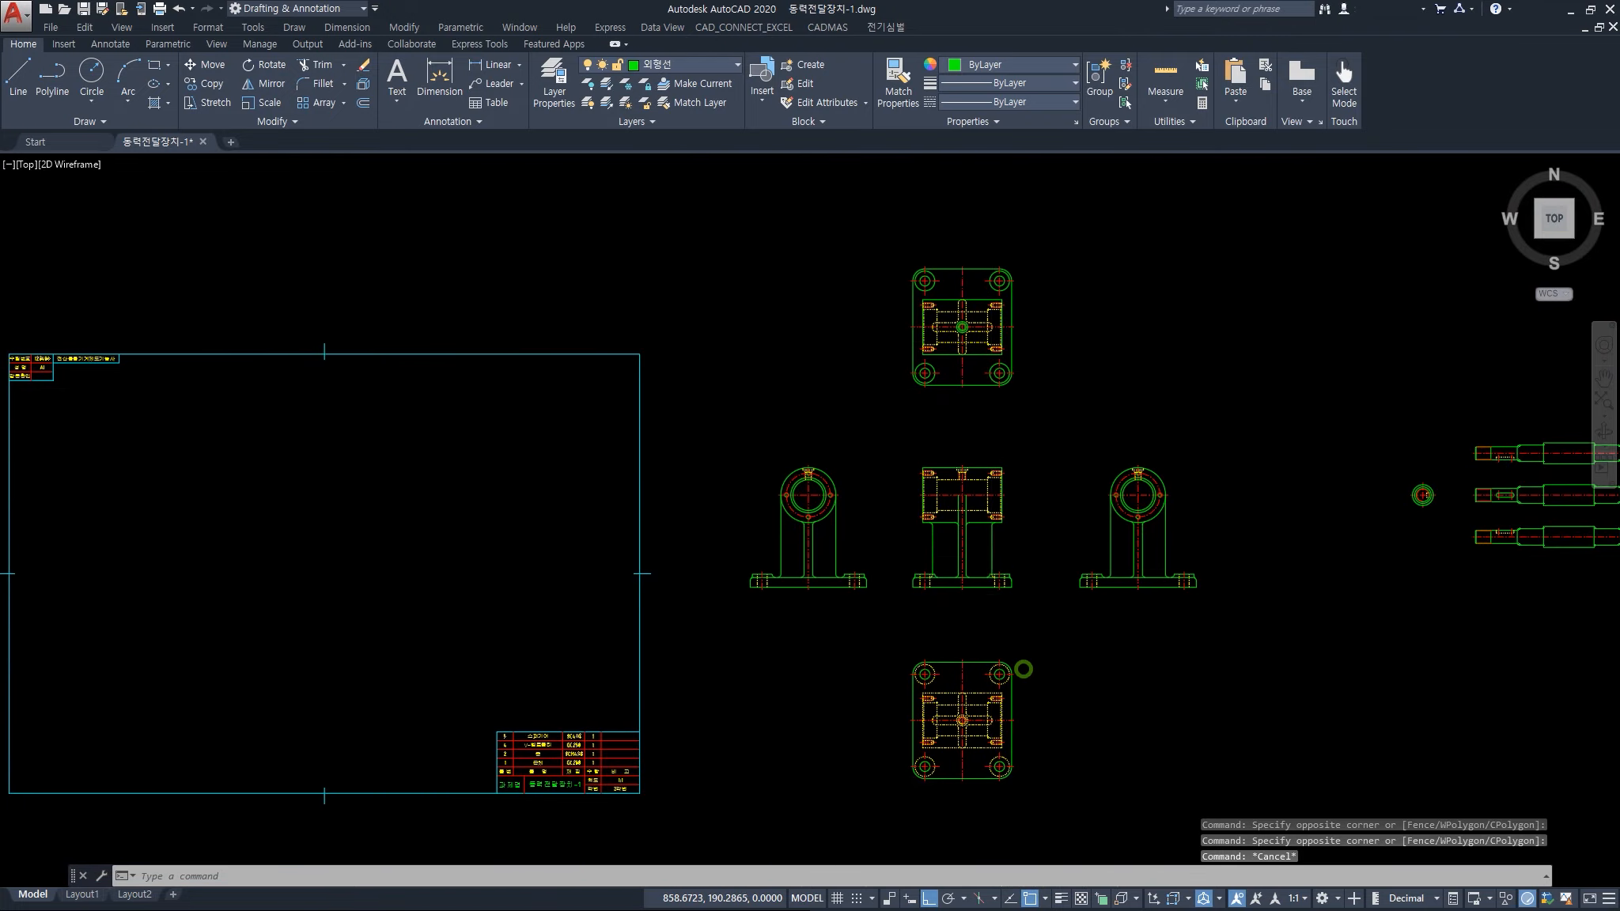
{"action": "scroll", "coordinate": [941, 594], "scroll_direction": "up", "scroll_amount": 6}
{"action": "left_click", "coordinate": [966, 606]}
{"action": "left_click", "coordinate": [953, 506]}
{"action": "scroll", "coordinate": [973, 553], "scroll_direction": "down", "scroll_amount": 6}
{"action": "key", "text": "Escape"}
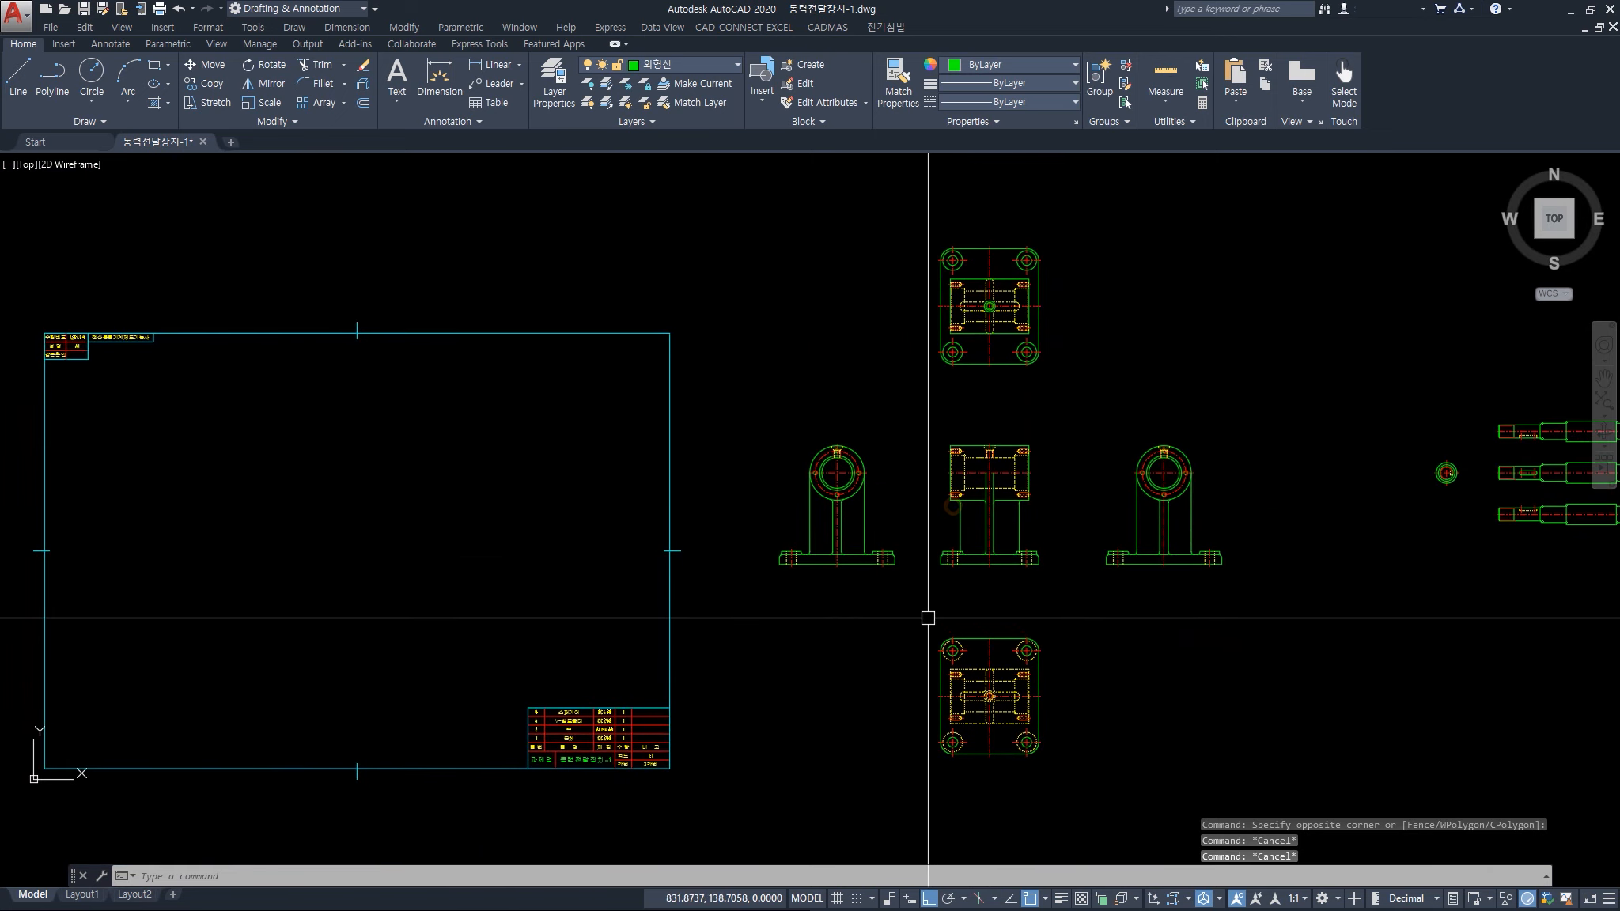
{"action": "left_click", "coordinate": [915, 608]}
{"action": "left_click", "coordinate": [1095, 813]}
{"action": "key", "text": "Escape"}
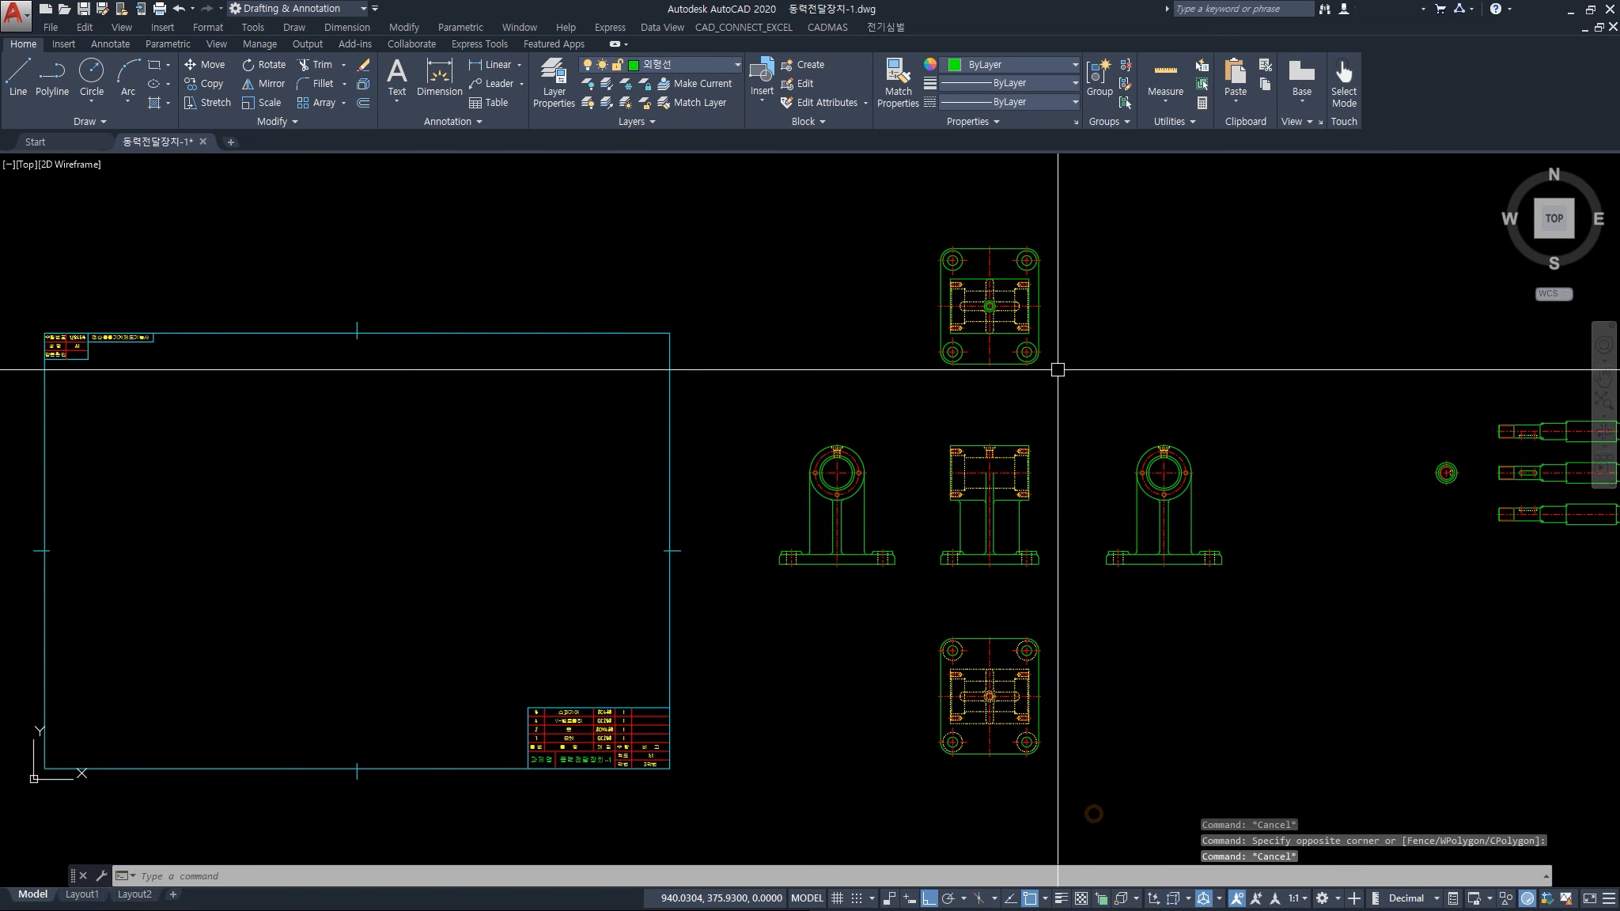
Erase the whole plan view above the front view of the body
{"action": "left_click", "coordinate": [1076, 372]}
{"action": "left_click", "coordinate": [900, 220]}
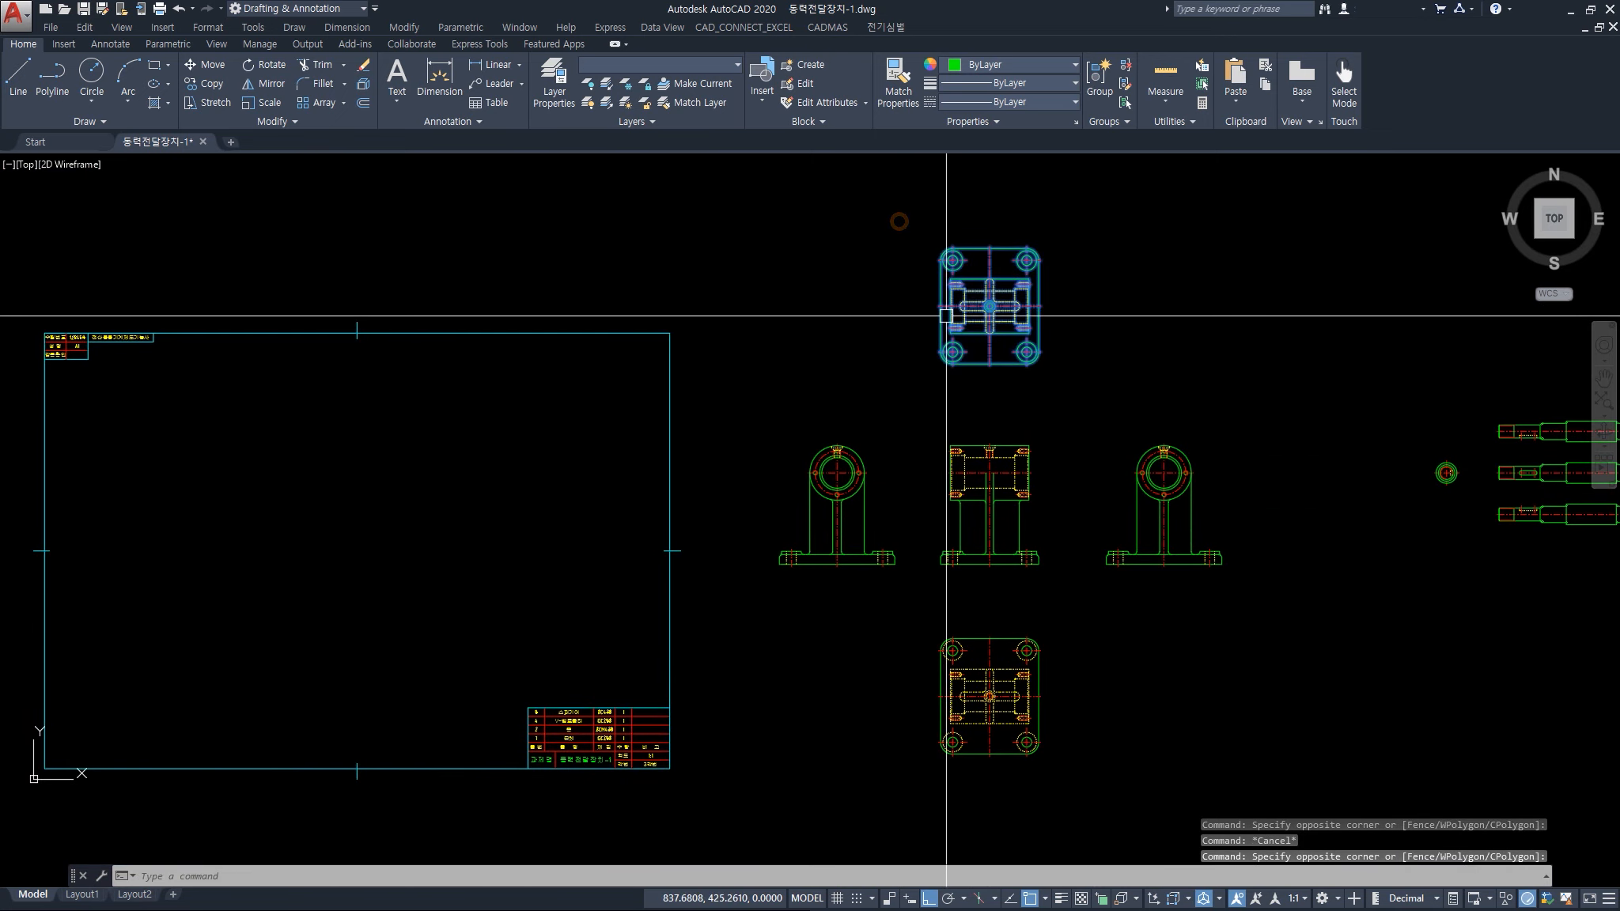
{"action": "key", "text": "Delete"}
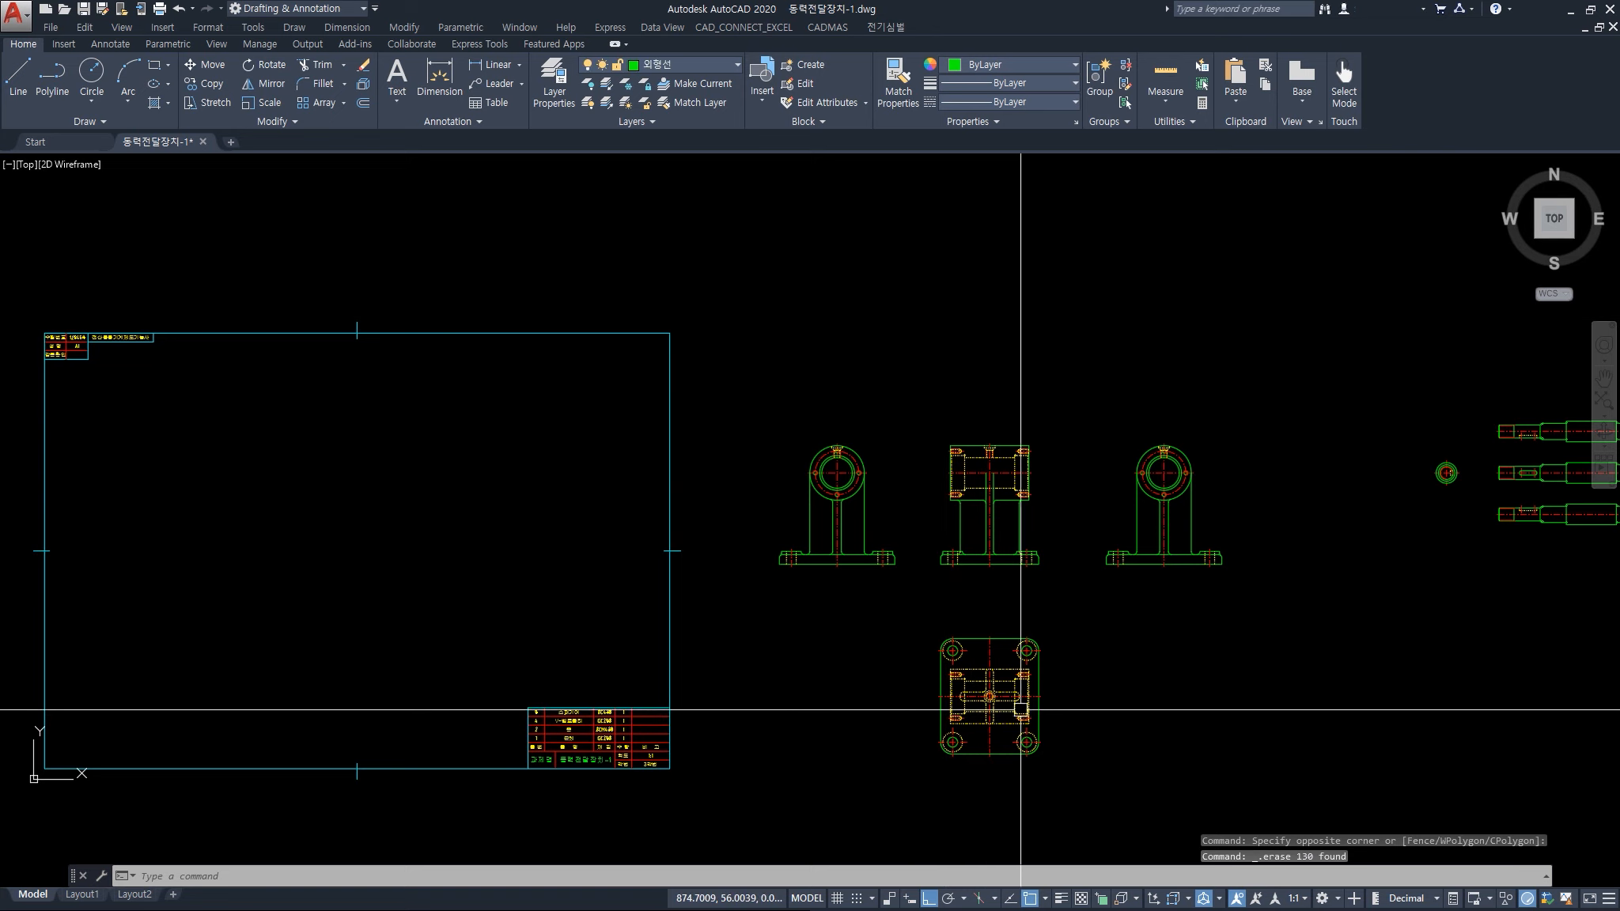
{"action": "middle_click_drag", "start_coordinate": [1053, 714], "coordinate": [1020, 671]}
{"action": "scroll", "coordinate": [963, 486], "scroll_direction": "up", "scroll_amount": 4}
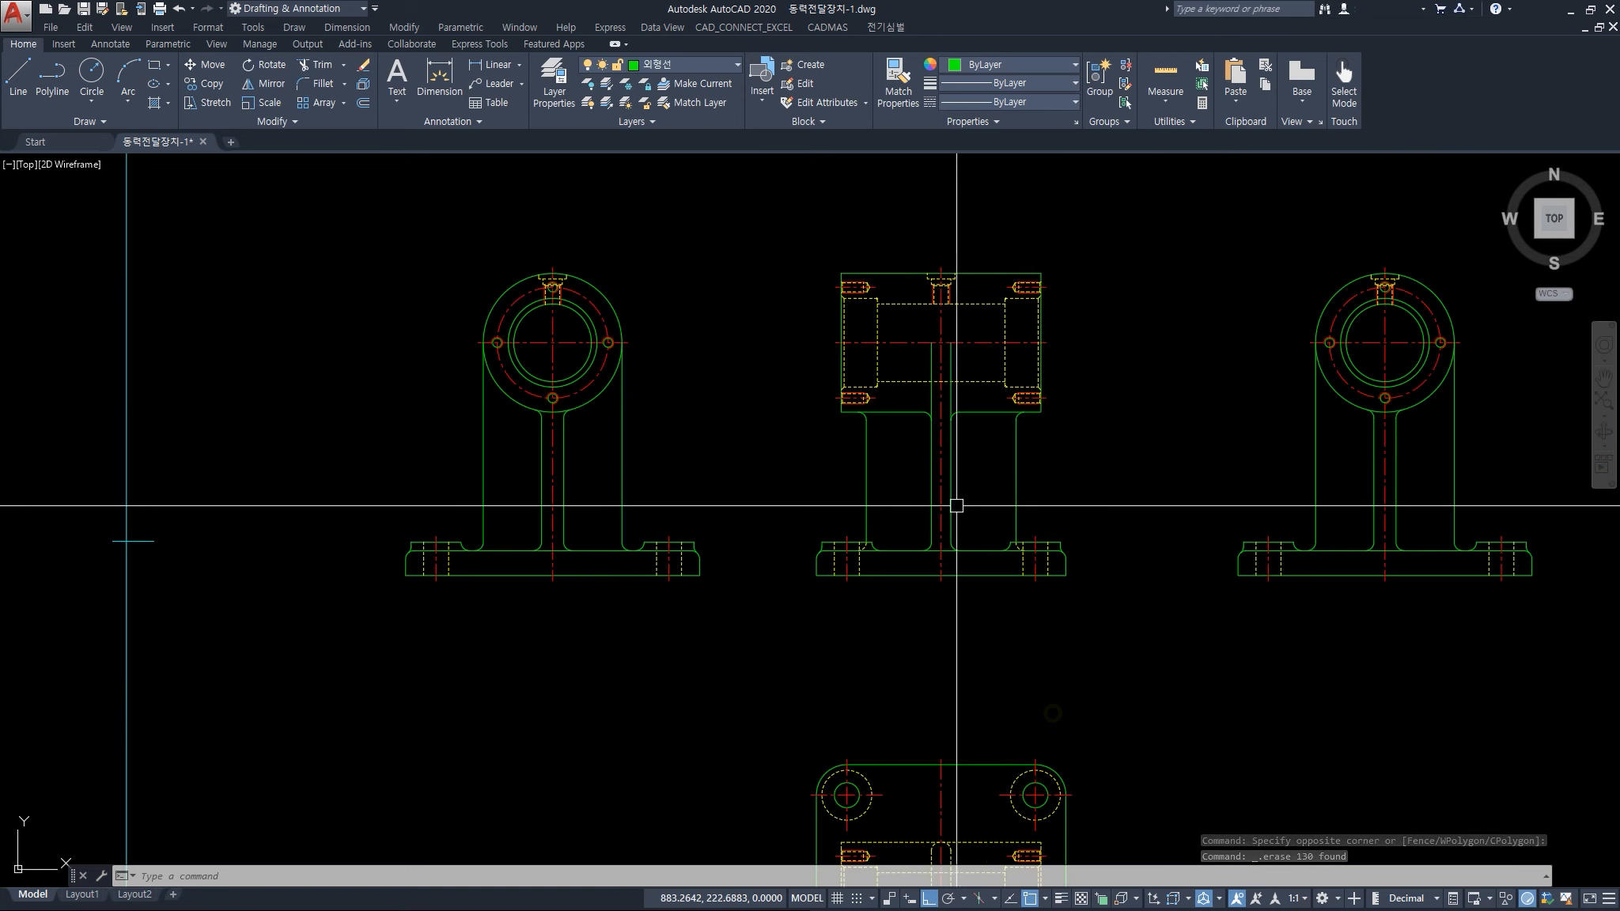
{"action": "middle_click_drag", "start_coordinate": [978, 573], "coordinate": [973, 419]}
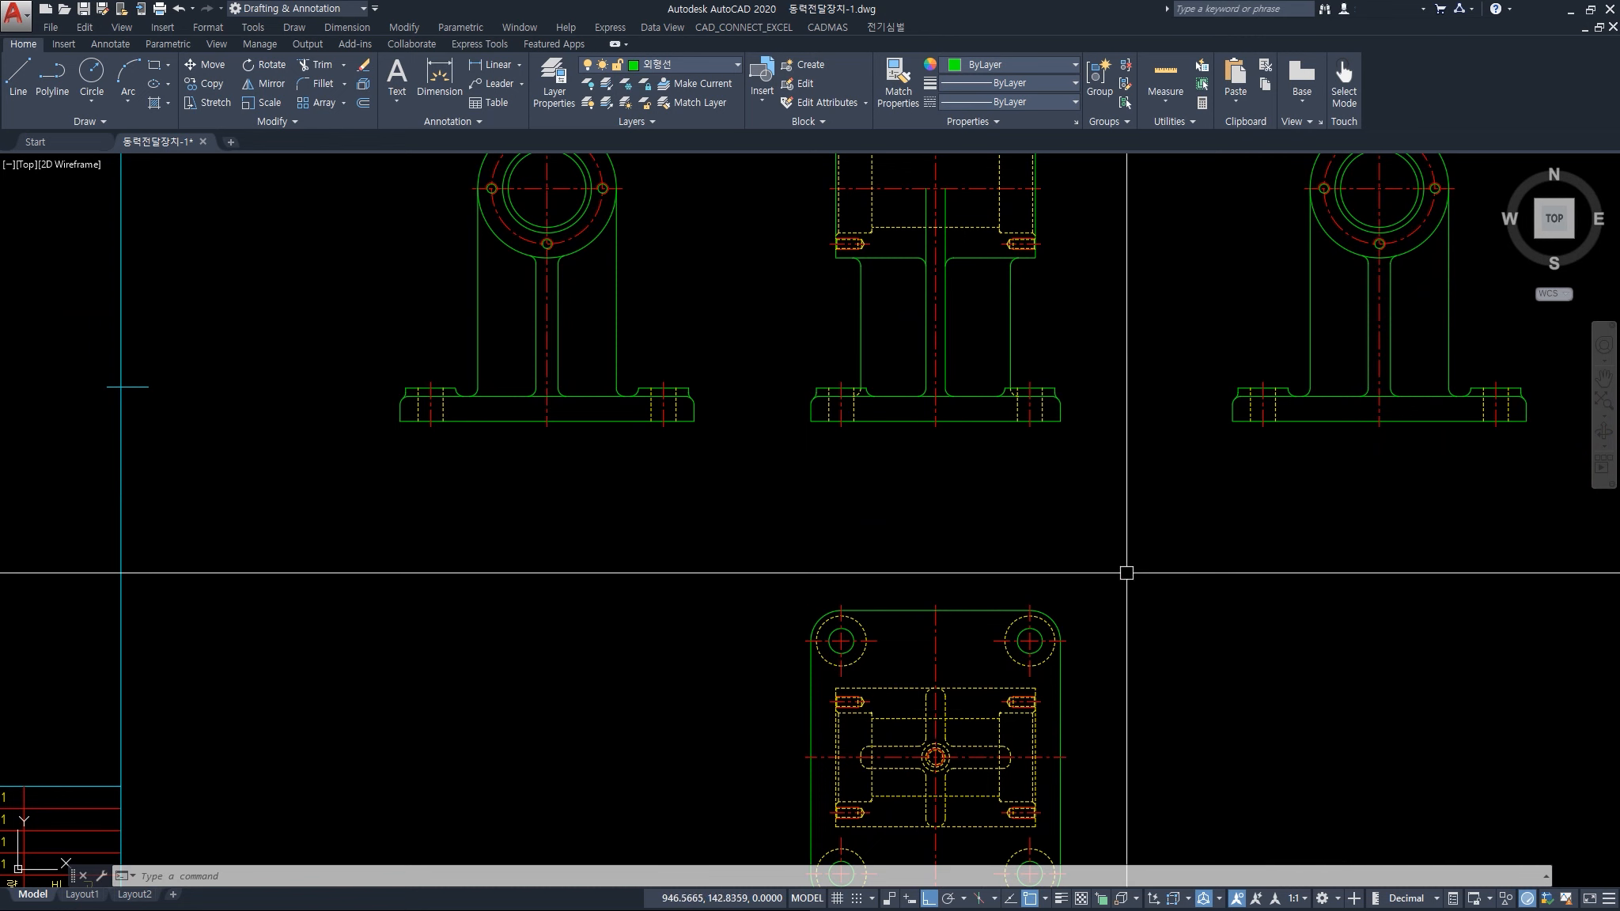
Highlight the bottom view and the right side view of the body to compare them, then clear the selection
{"action": "scroll", "coordinate": [984, 633], "scroll_direction": "down", "scroll_amount": 2}
{"action": "mouse_move", "coordinate": [984, 632]}
{"action": "middle_mouse_down"}
{"action": "mouse_move", "coordinate": [943, 615]}
{"action": "mouse_move", "coordinate": [944, 543]}
{"action": "middle_mouse_up"}
{"action": "left_click", "coordinate": [698, 506]}
{"action": "left_click", "coordinate": [998, 780]}
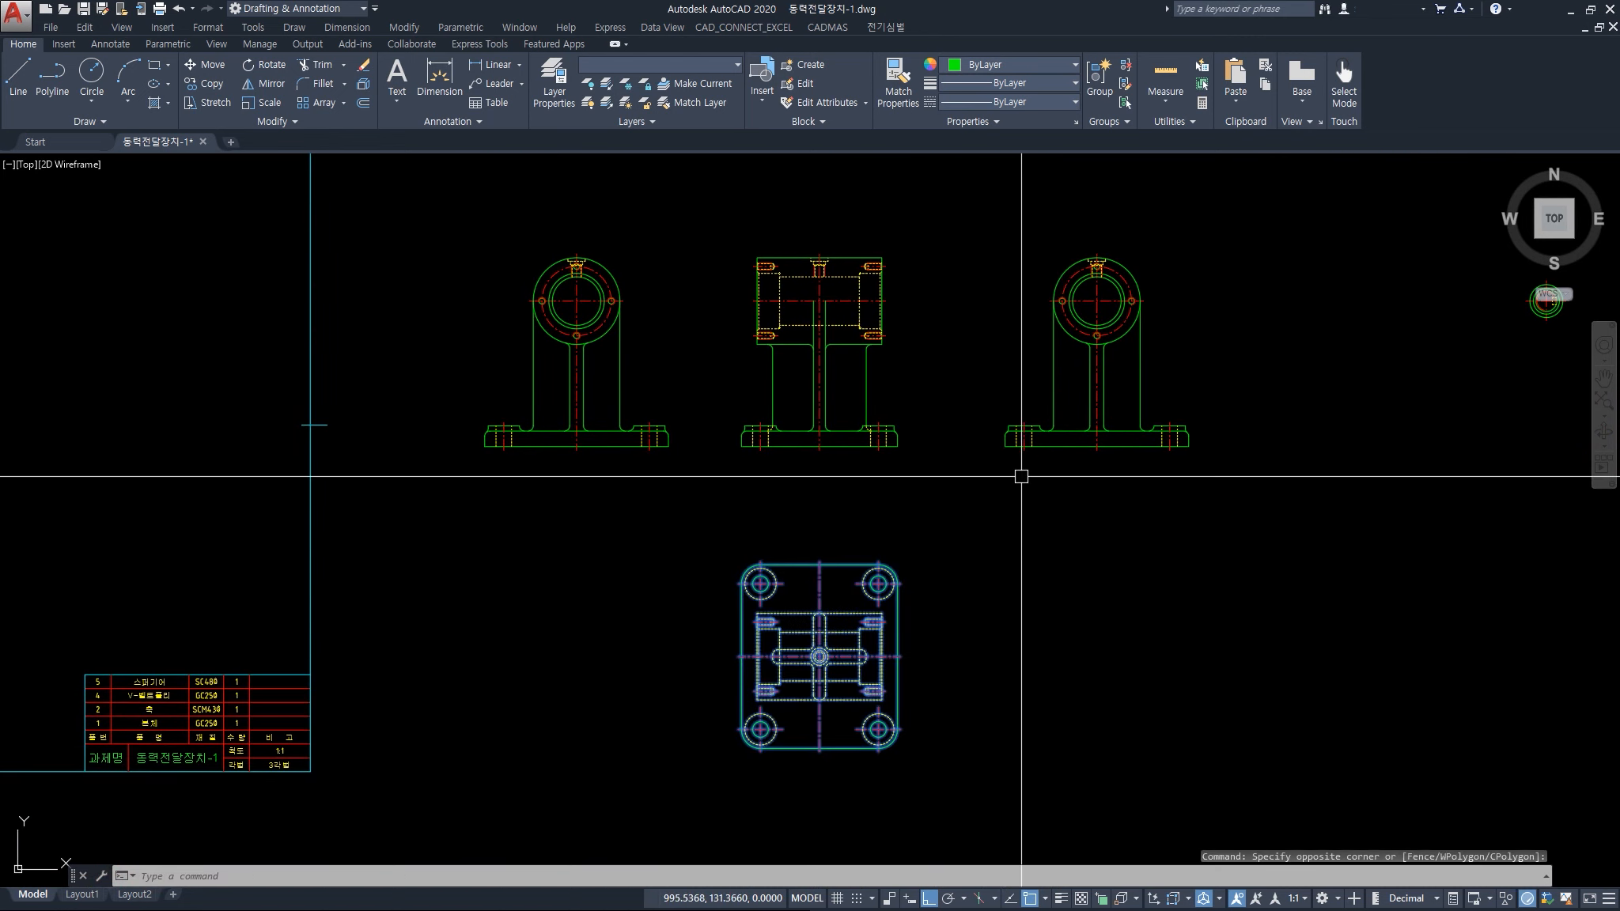
{"action": "left_click", "coordinate": [977, 235]}
{"action": "left_click", "coordinate": [1282, 497]}
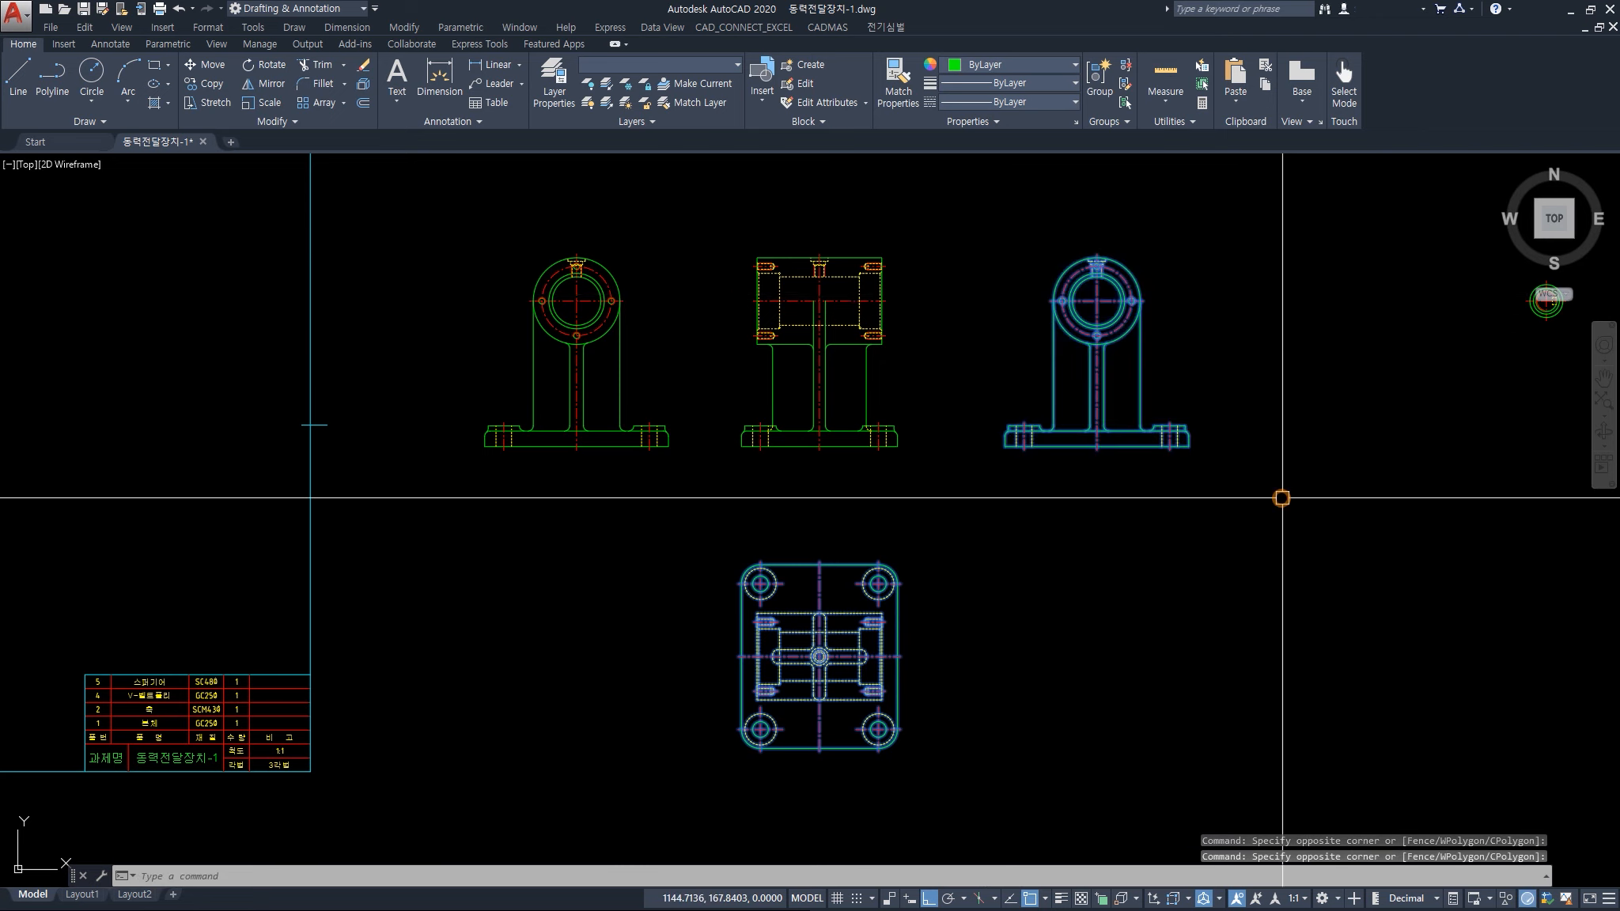
{"action": "key", "text": "Escape"}
Highlight the body's front, bottom and right side views in turn to compare what each describes, then clear the selection
{"action": "left_click", "coordinate": [731, 224]}
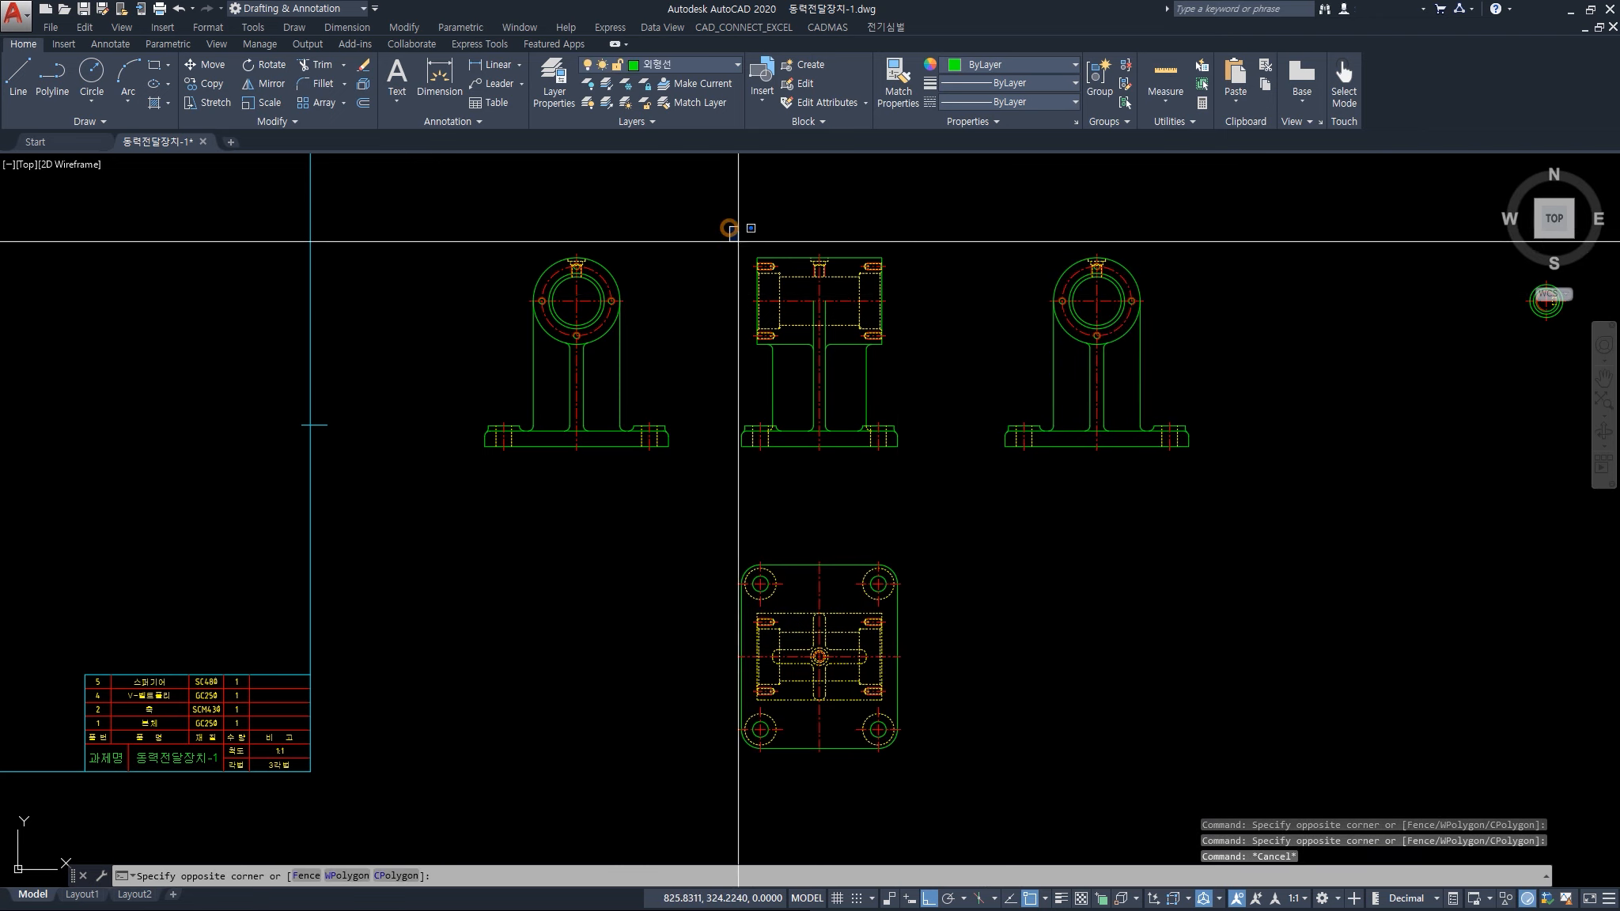
{"action": "left_click", "coordinate": [929, 491]}
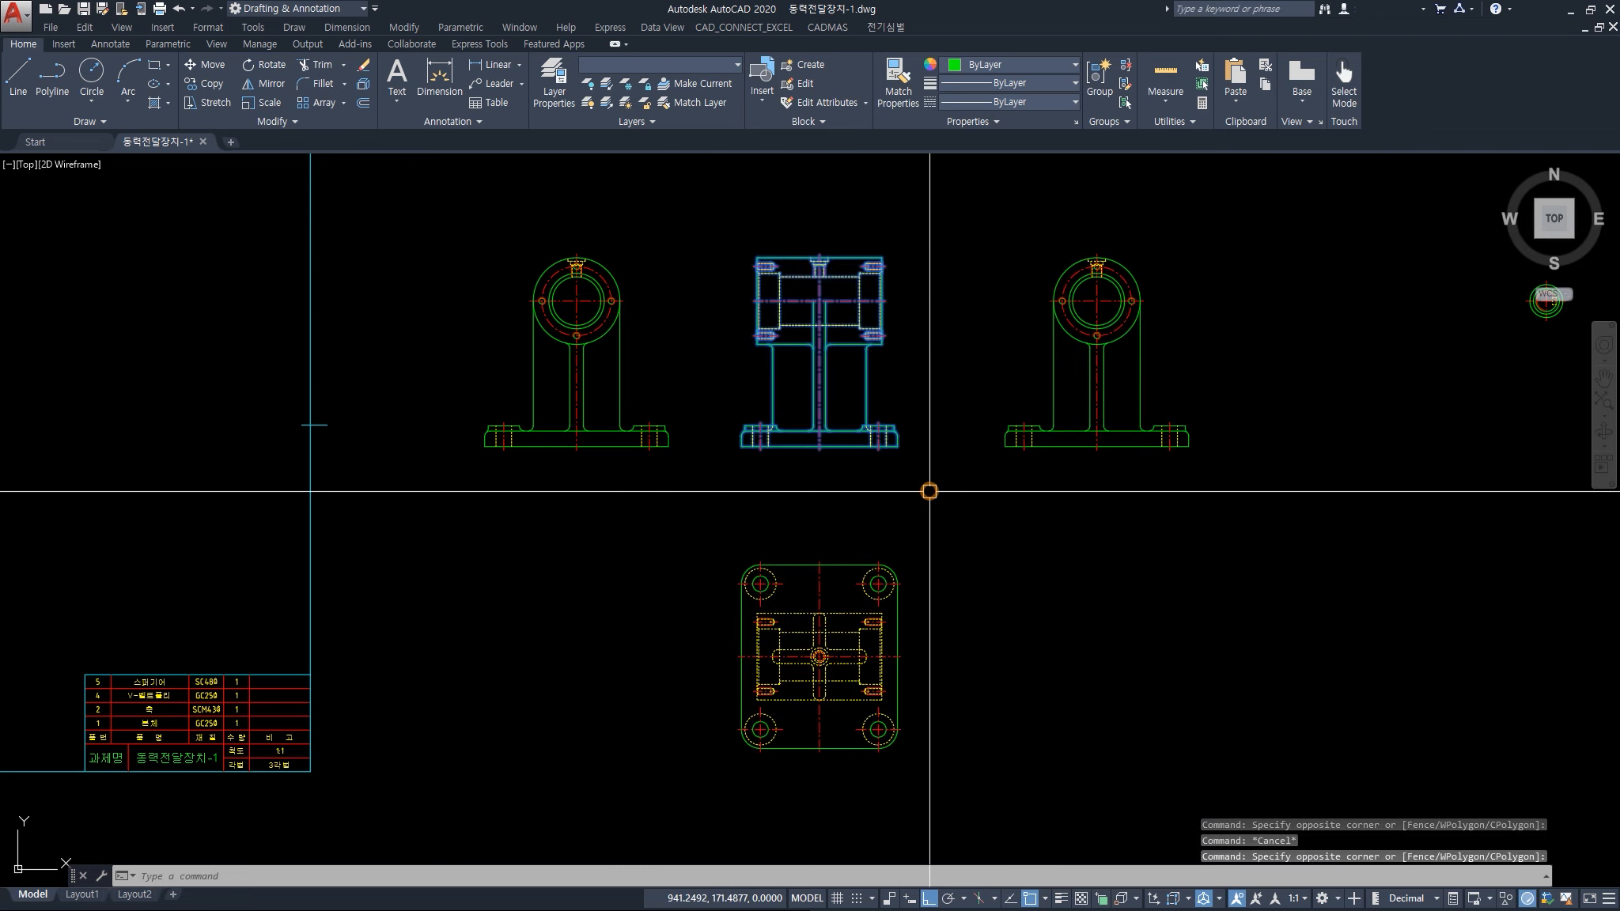
{"action": "left_click", "coordinate": [712, 534]}
{"action": "left_click", "coordinate": [952, 816]}
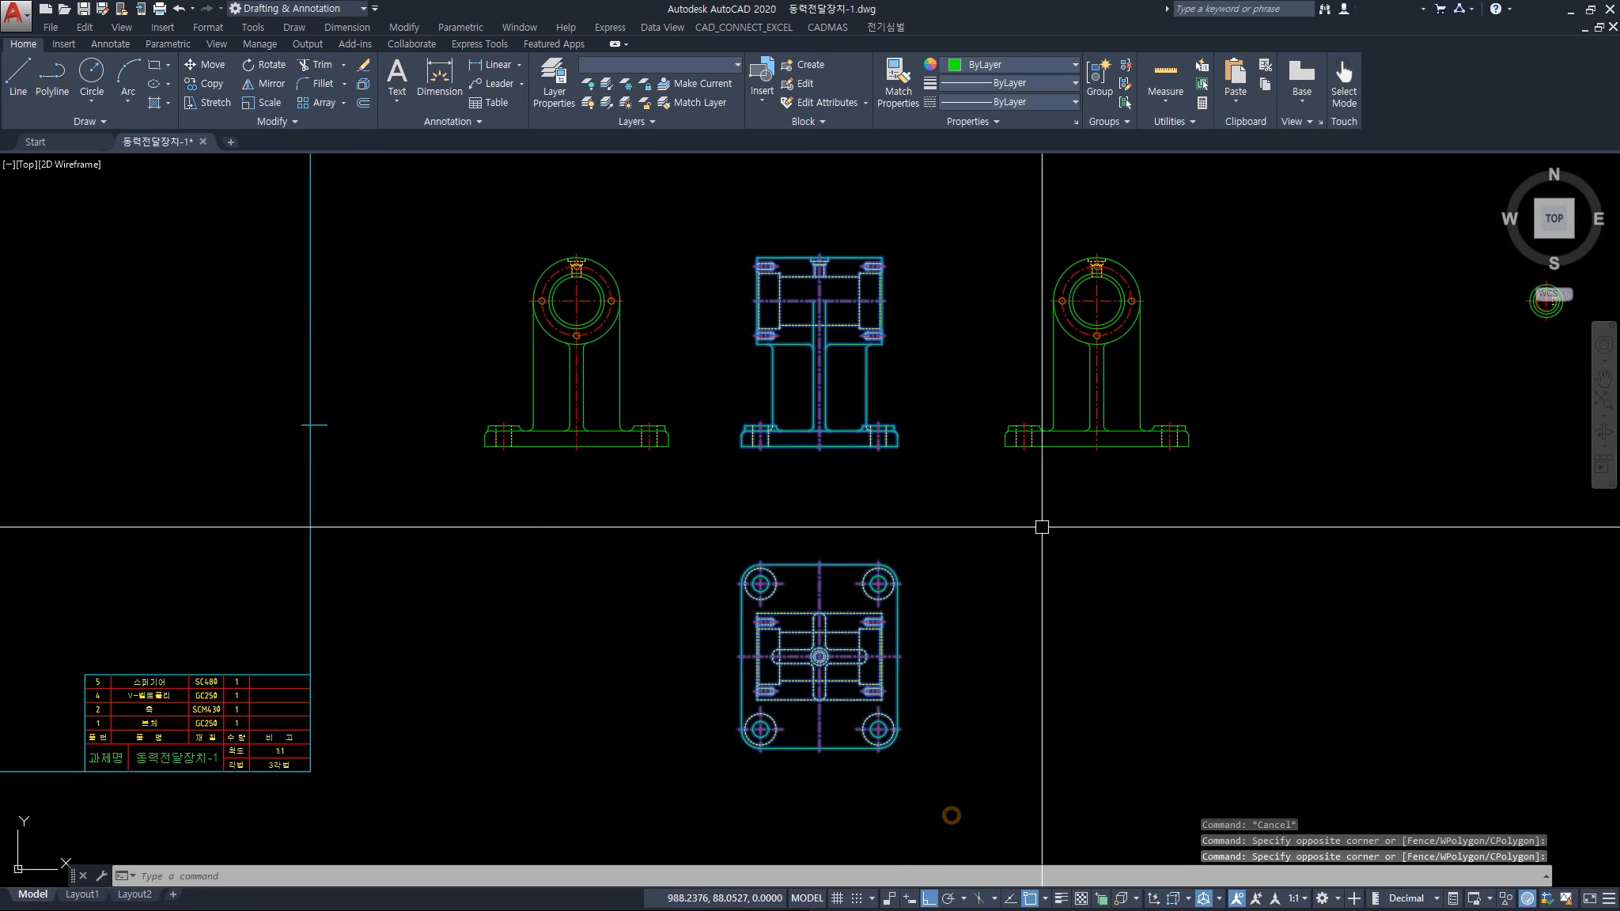
{"action": "left_click", "coordinate": [1258, 468]}
{"action": "left_click", "coordinate": [948, 207]}
{"action": "key", "text": "Escape"}
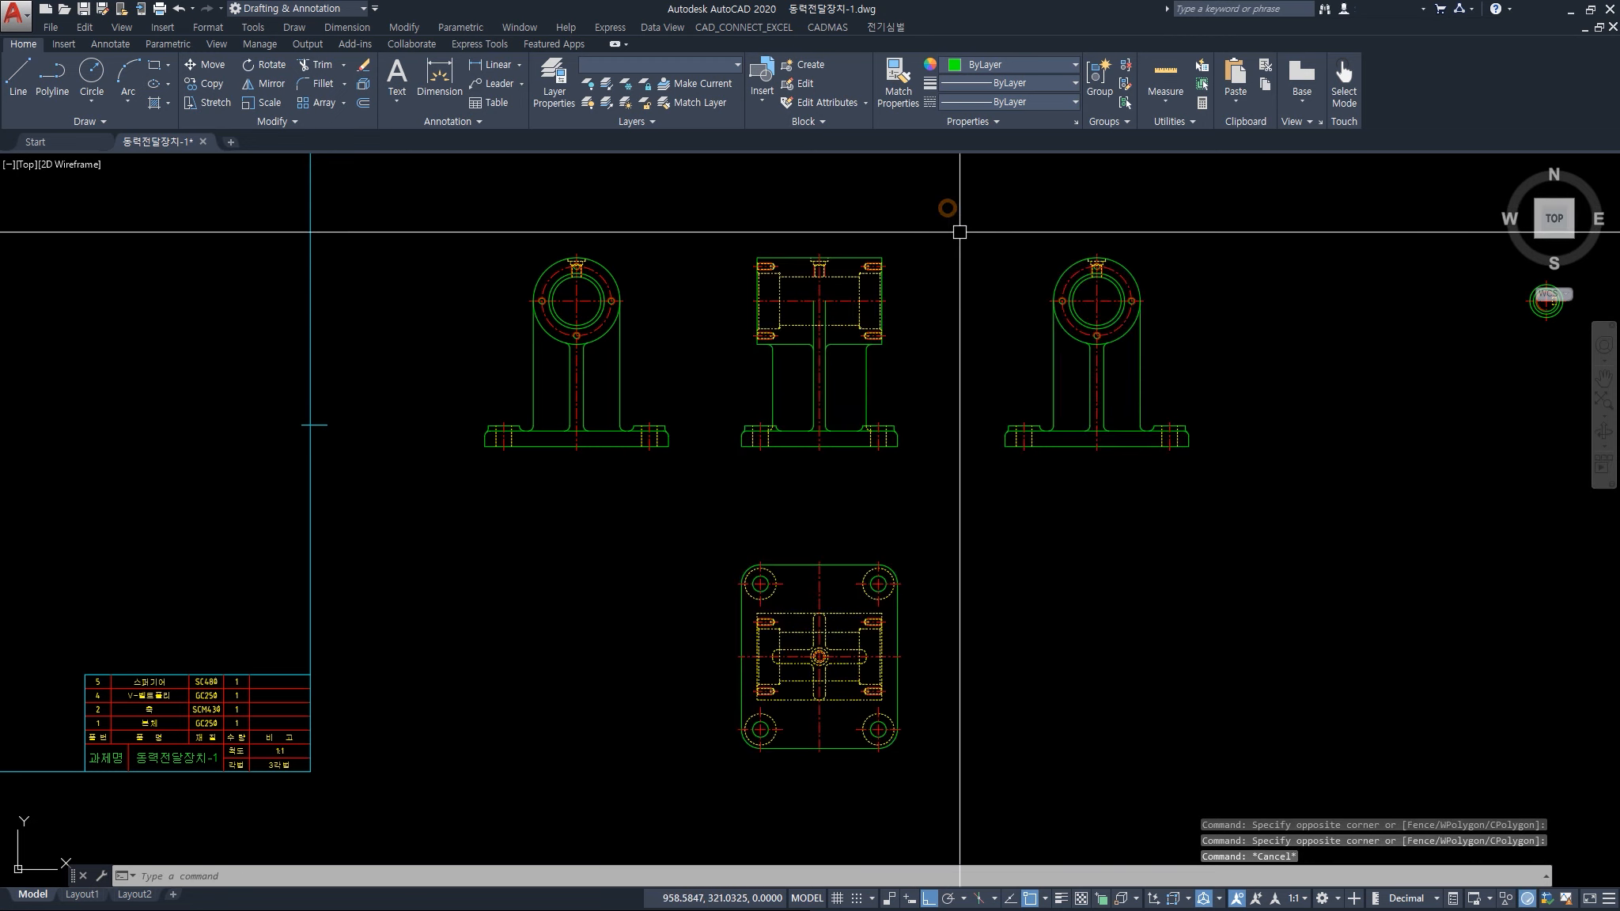
Add a vertical linear dimension on the front view from the base's bottom edge to the bore's horizontal centreline
{"action": "scroll", "coordinate": [913, 486], "scroll_direction": "up", "scroll_amount": 2}
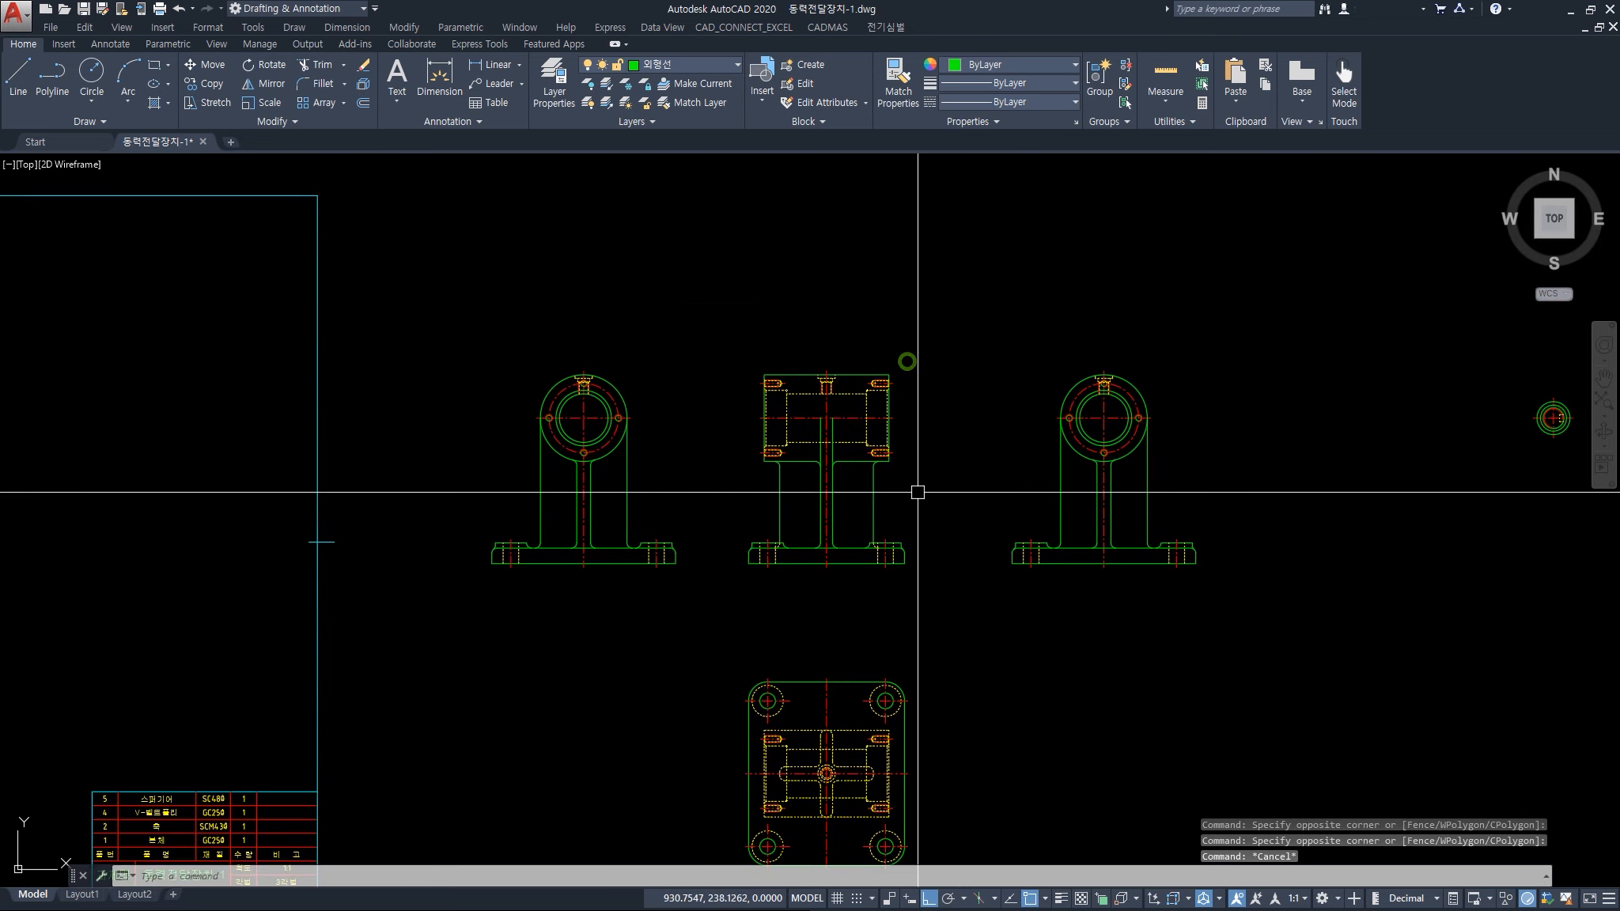
{"action": "type", "text": "DLI"}
{"action": "key", "text": "Return"}
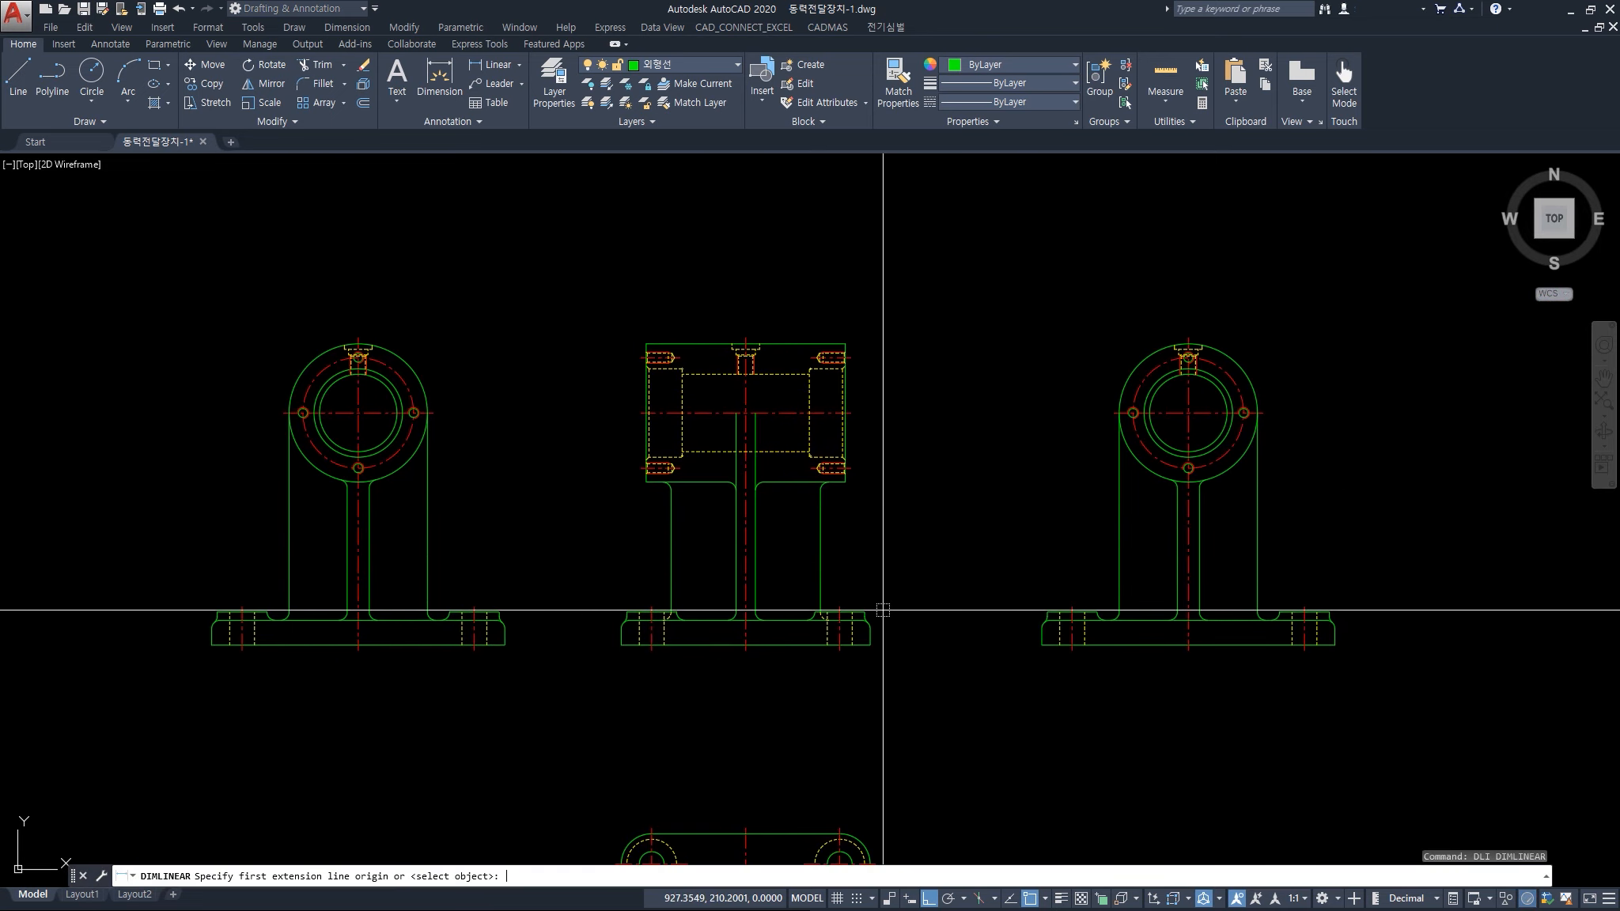
{"action": "left_click", "coordinate": [871, 646]}
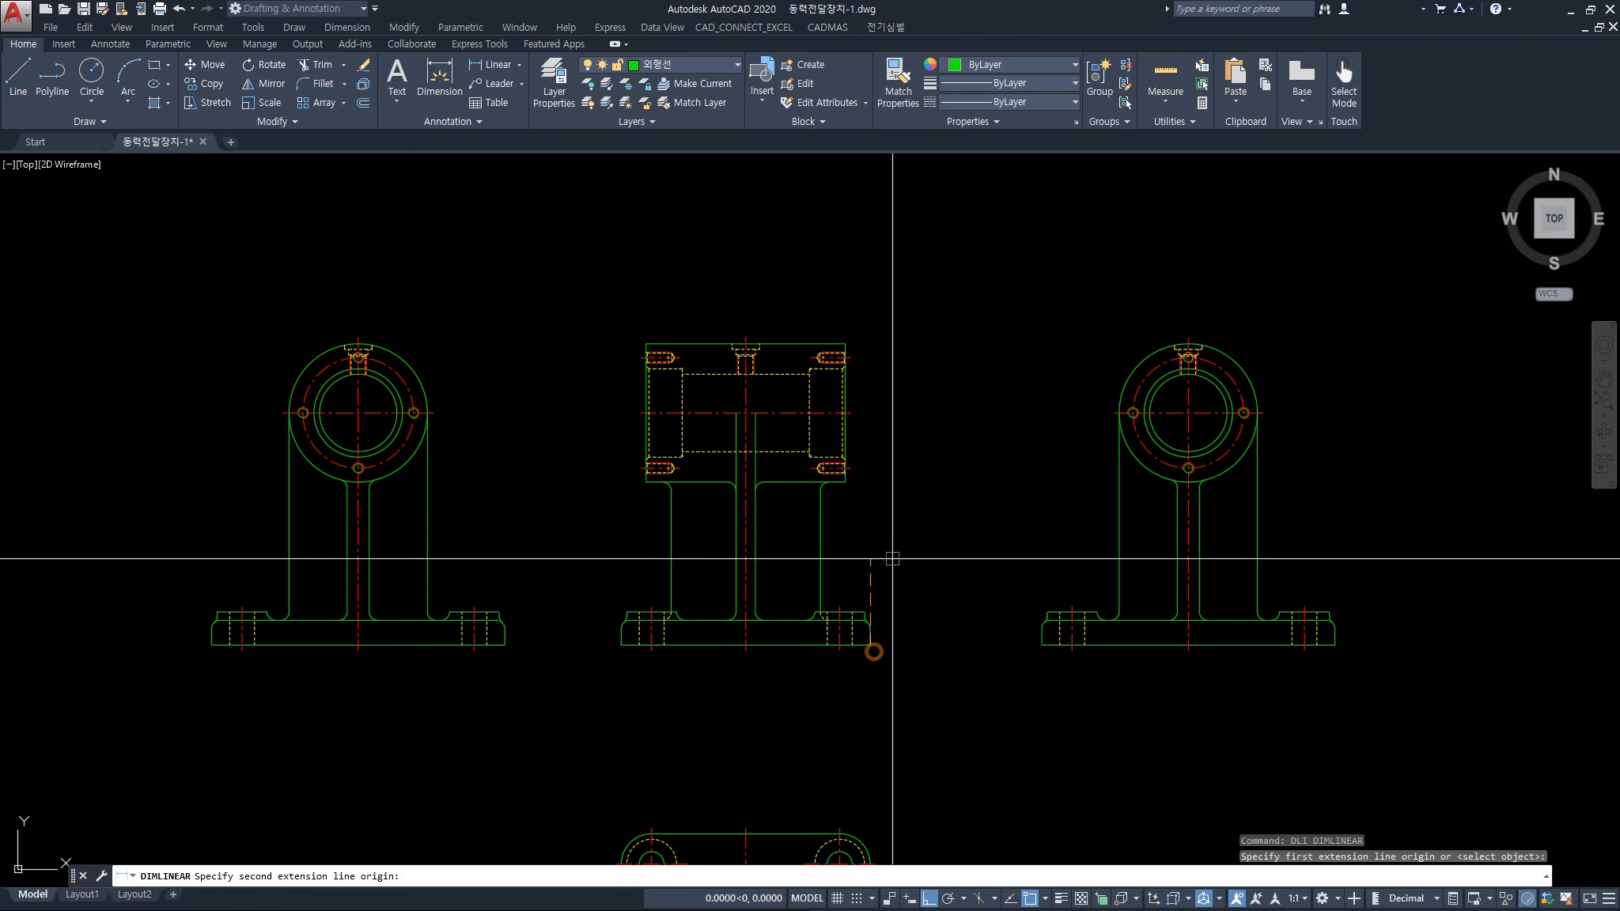
{"action": "left_click", "coordinate": [859, 413]}
{"action": "left_click", "coordinate": [899, 433]}
Add a vertical linear dimension for the height of the upper housing block in the front view, beside the block
{"action": "key", "text": "Return"}
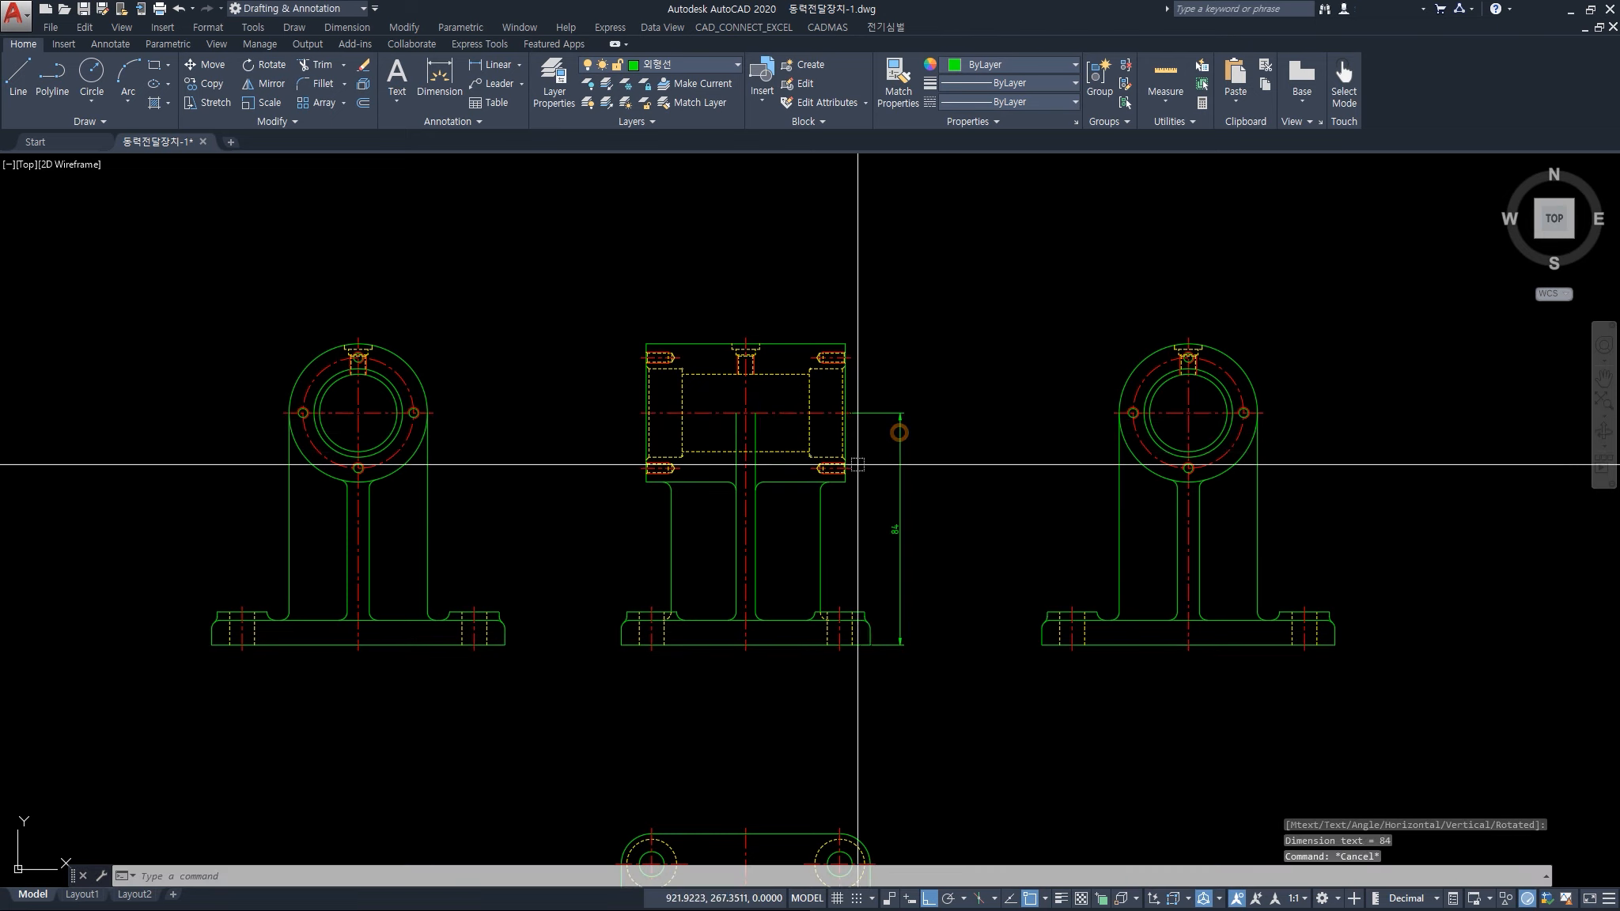
{"action": "scroll", "coordinate": [856, 470], "scroll_direction": "up", "scroll_amount": 4}
{"action": "left_click", "coordinate": [832, 498]}
{"action": "middle_click_drag", "start_coordinate": [872, 328], "coordinate": [854, 444]}
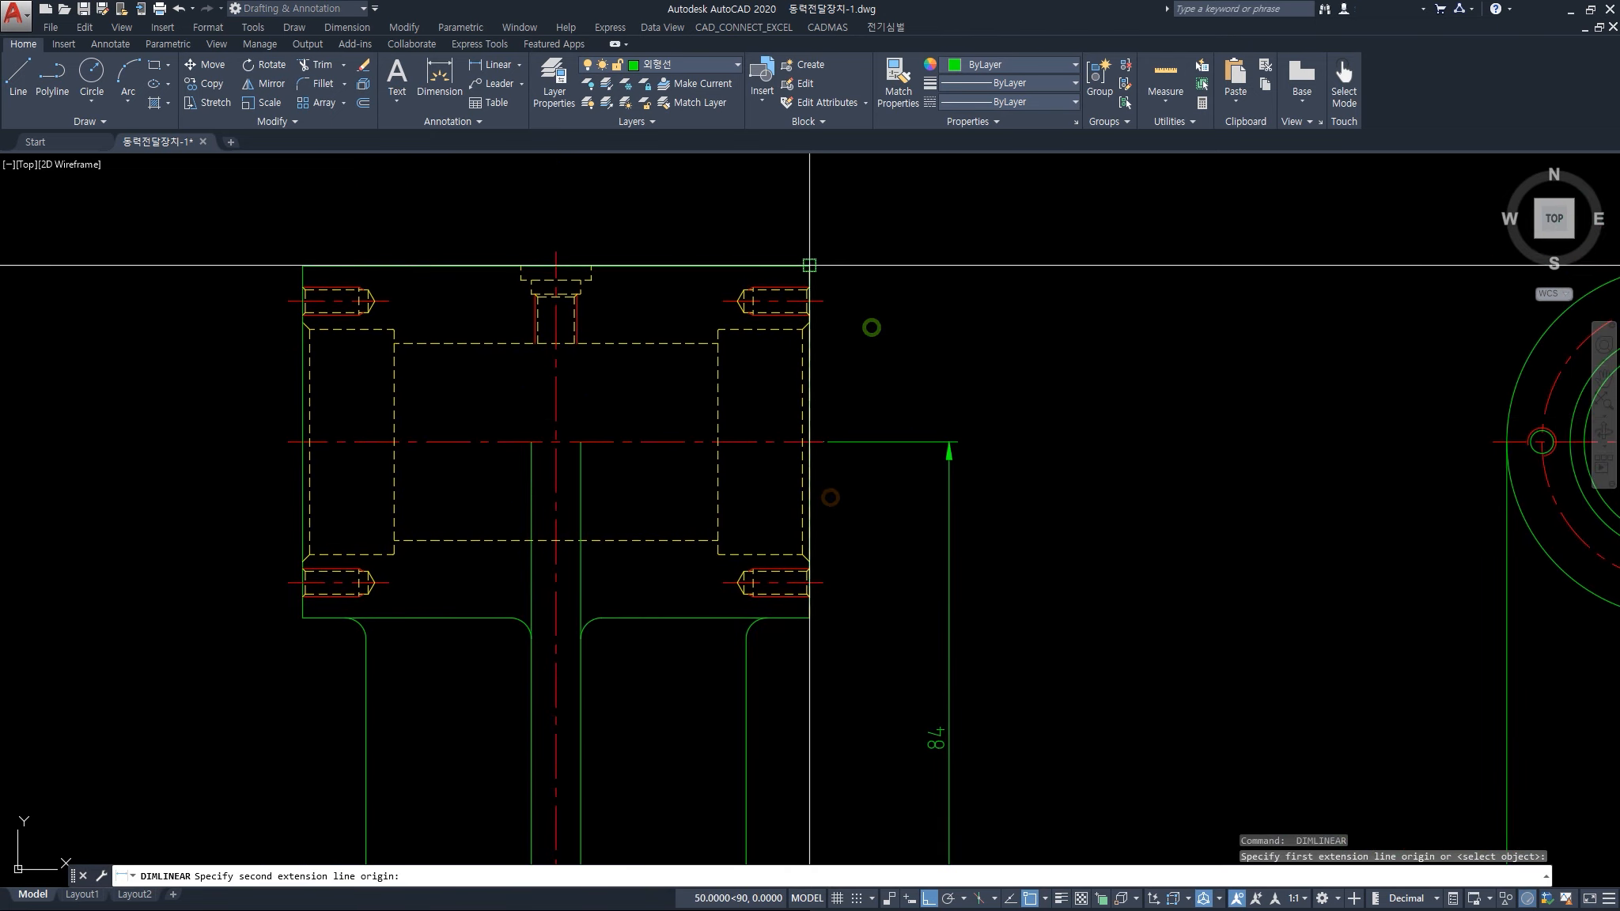
{"action": "left_click", "coordinate": [810, 264]}
{"action": "left_click", "coordinate": [886, 279]}
Add a vertical linear dimension for the front view's overall height, placed outside the other two dimensions
{"action": "key", "text": "Return"}
{"action": "scroll", "coordinate": [914, 470], "scroll_direction": "down", "scroll_amount": 3}
{"action": "scroll", "coordinate": [879, 615], "scroll_direction": "up", "scroll_amount": 3}
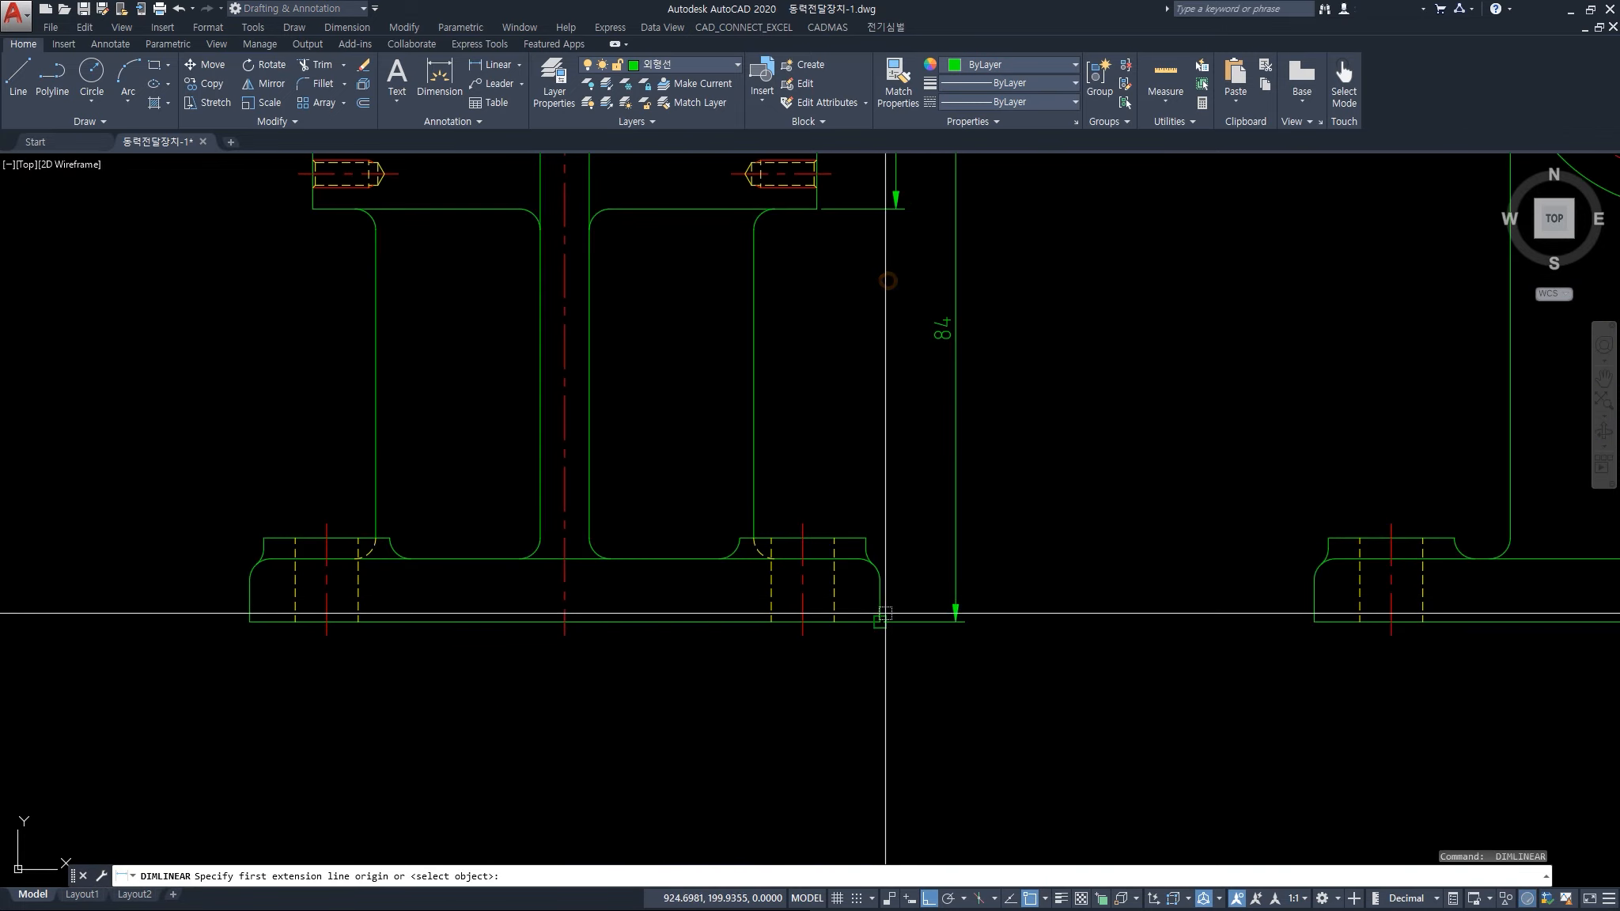
{"action": "left_click", "coordinate": [863, 629]}
{"action": "scroll", "coordinate": [966, 498], "scroll_direction": "down", "scroll_amount": 3}
{"action": "scroll", "coordinate": [927, 244], "scroll_direction": "up", "scroll_amount": 4}
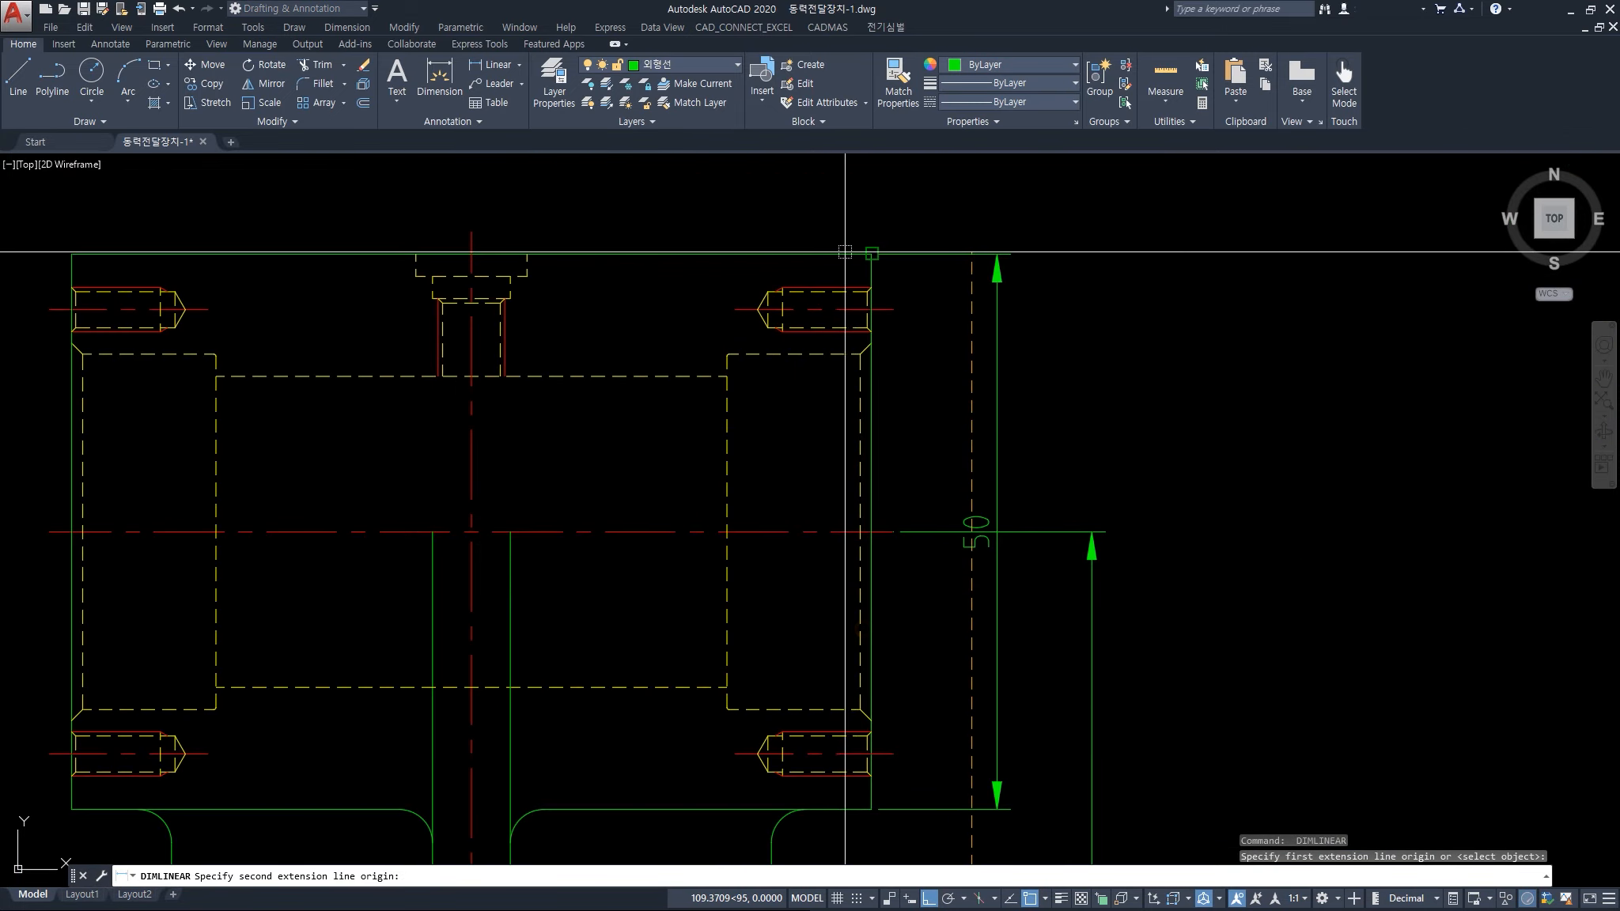
{"action": "left_click", "coordinate": [848, 253]}
{"action": "scroll", "coordinate": [1014, 291], "scroll_direction": "down", "scroll_amount": 2}
{"action": "scroll", "coordinate": [1013, 291], "scroll_direction": "down", "scroll_amount": 2}
{"action": "left_click", "coordinate": [1075, 332]}
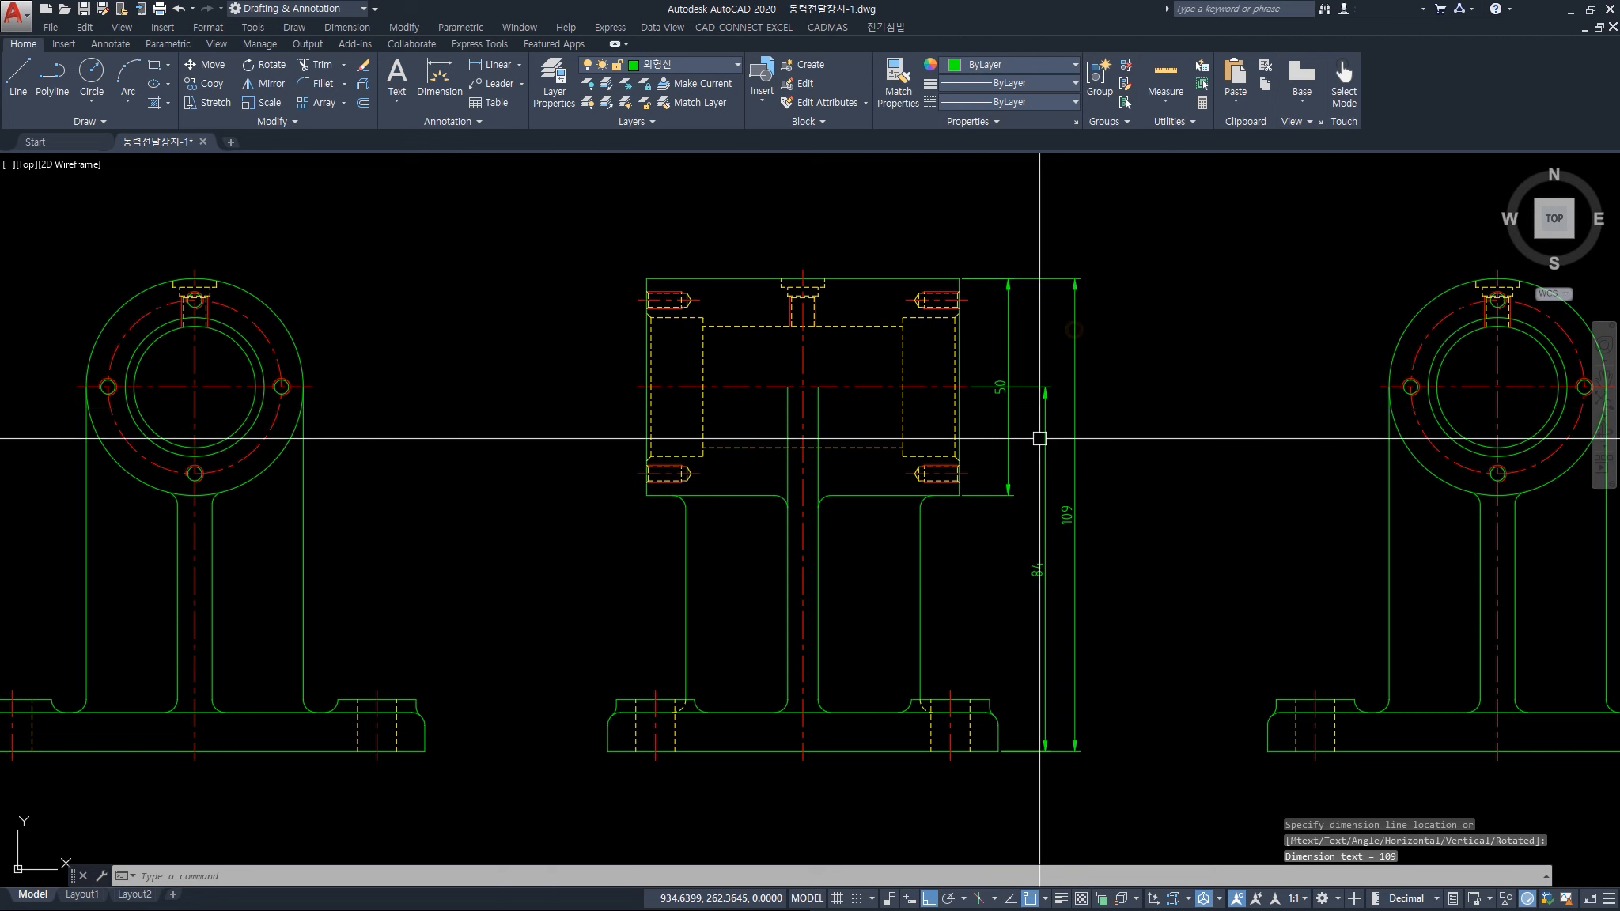
Highlight the housing block's height dimension in the front view, then clear the selection
{"action": "left_click", "coordinate": [1026, 353]}
{"action": "left_click", "coordinate": [995, 336]}
{"action": "left_click", "coordinate": [1031, 395]}
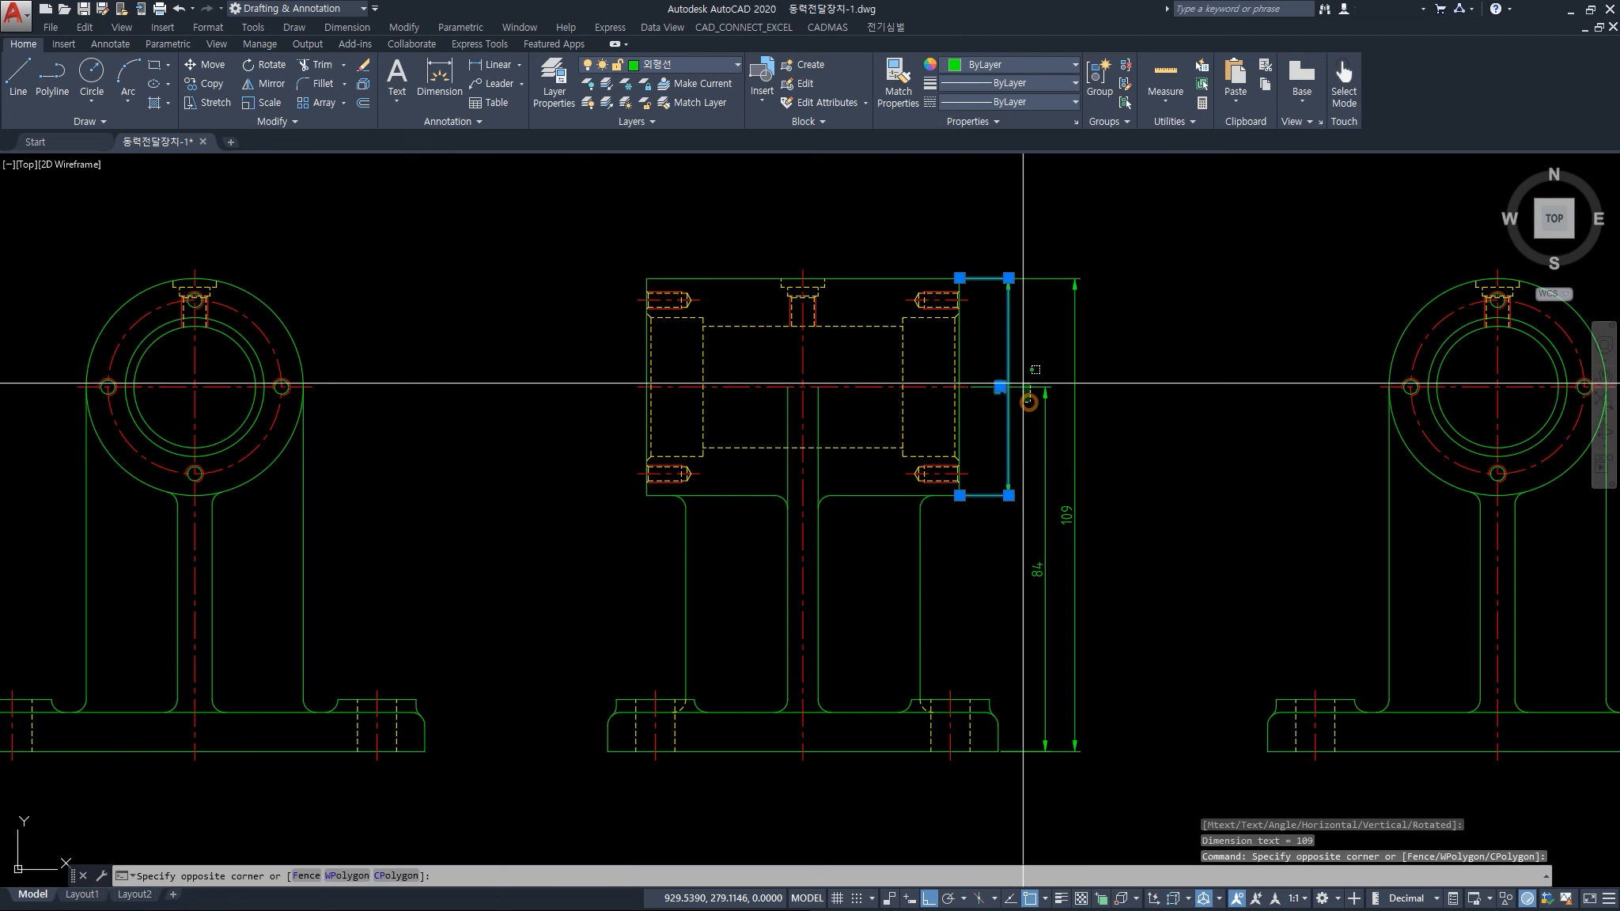
{"action": "left_click", "coordinate": [1007, 388]}
{"action": "key", "text": "Escape"}
{"action": "key", "text": "Escape"}
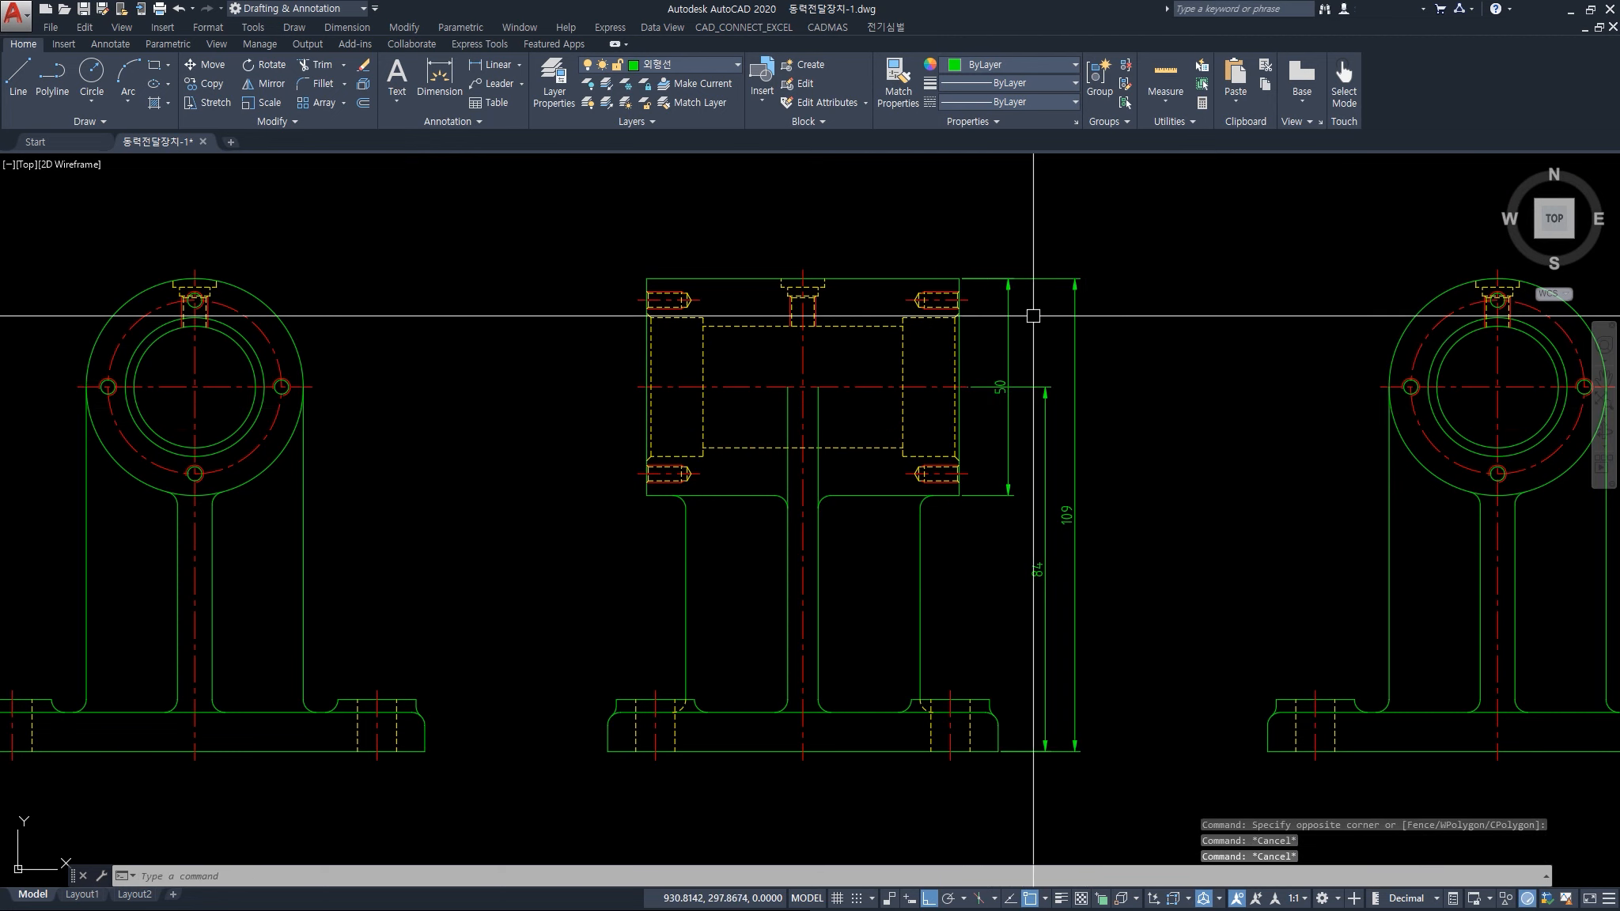
Highlight the overall height and housing block height dimensions together to examine them, then clear the selection
{"action": "scroll", "coordinate": [1008, 364], "scroll_direction": "up", "scroll_amount": 1}
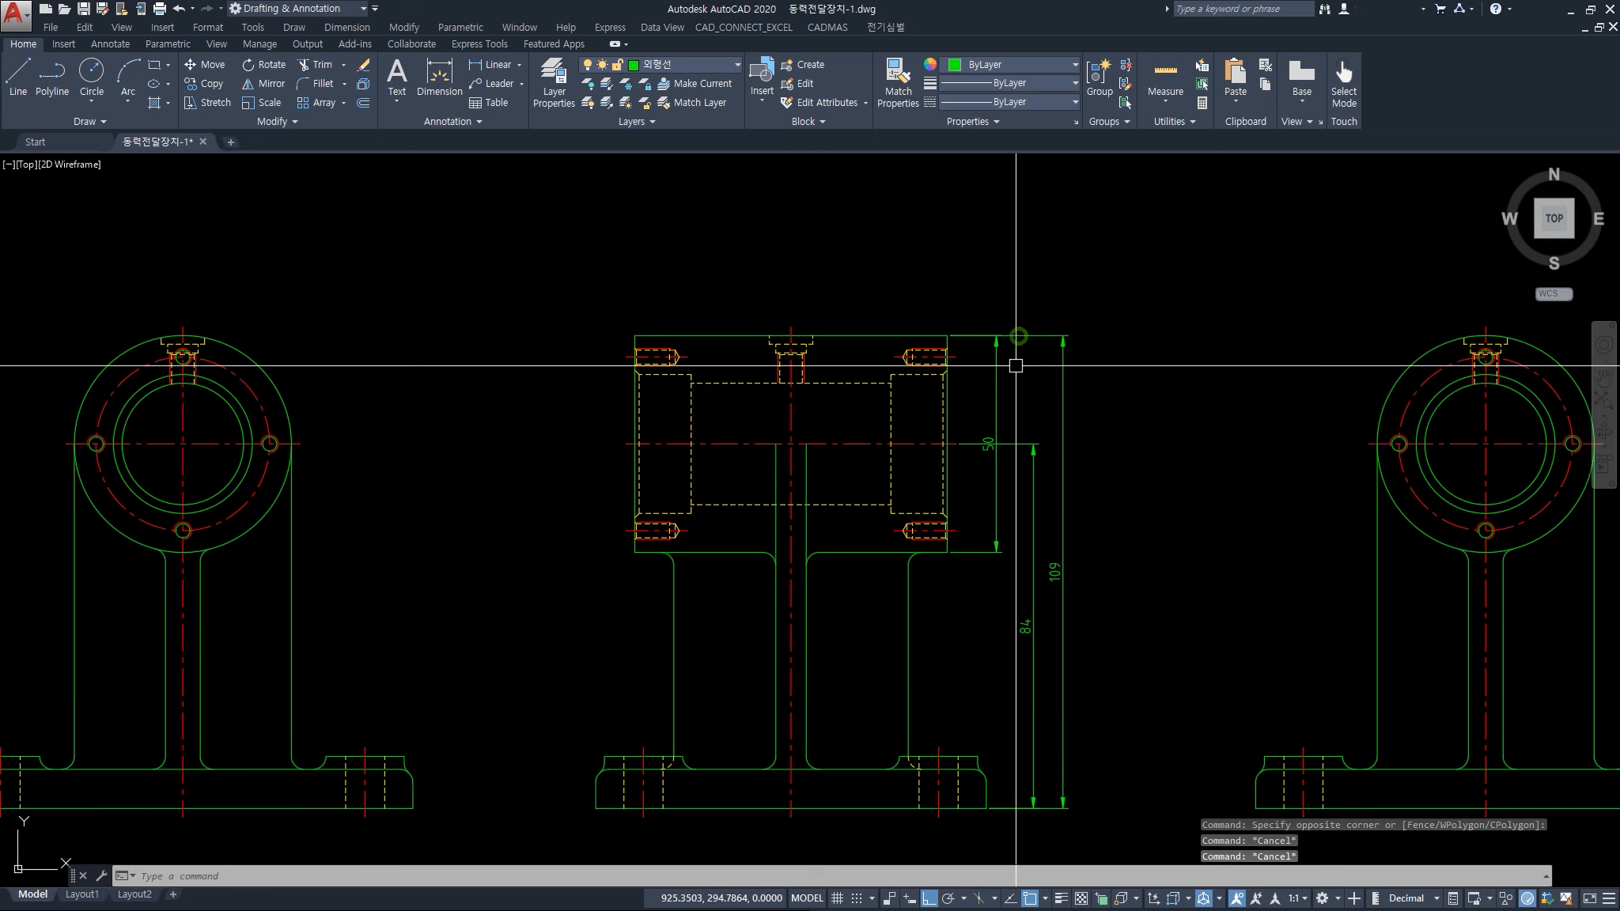
{"action": "scroll", "coordinate": [1031, 362], "scroll_direction": "up", "scroll_amount": 1}
{"action": "left_click", "coordinate": [1035, 348]}
{"action": "left_click", "coordinate": [1016, 313]}
{"action": "left_click", "coordinate": [960, 350]}
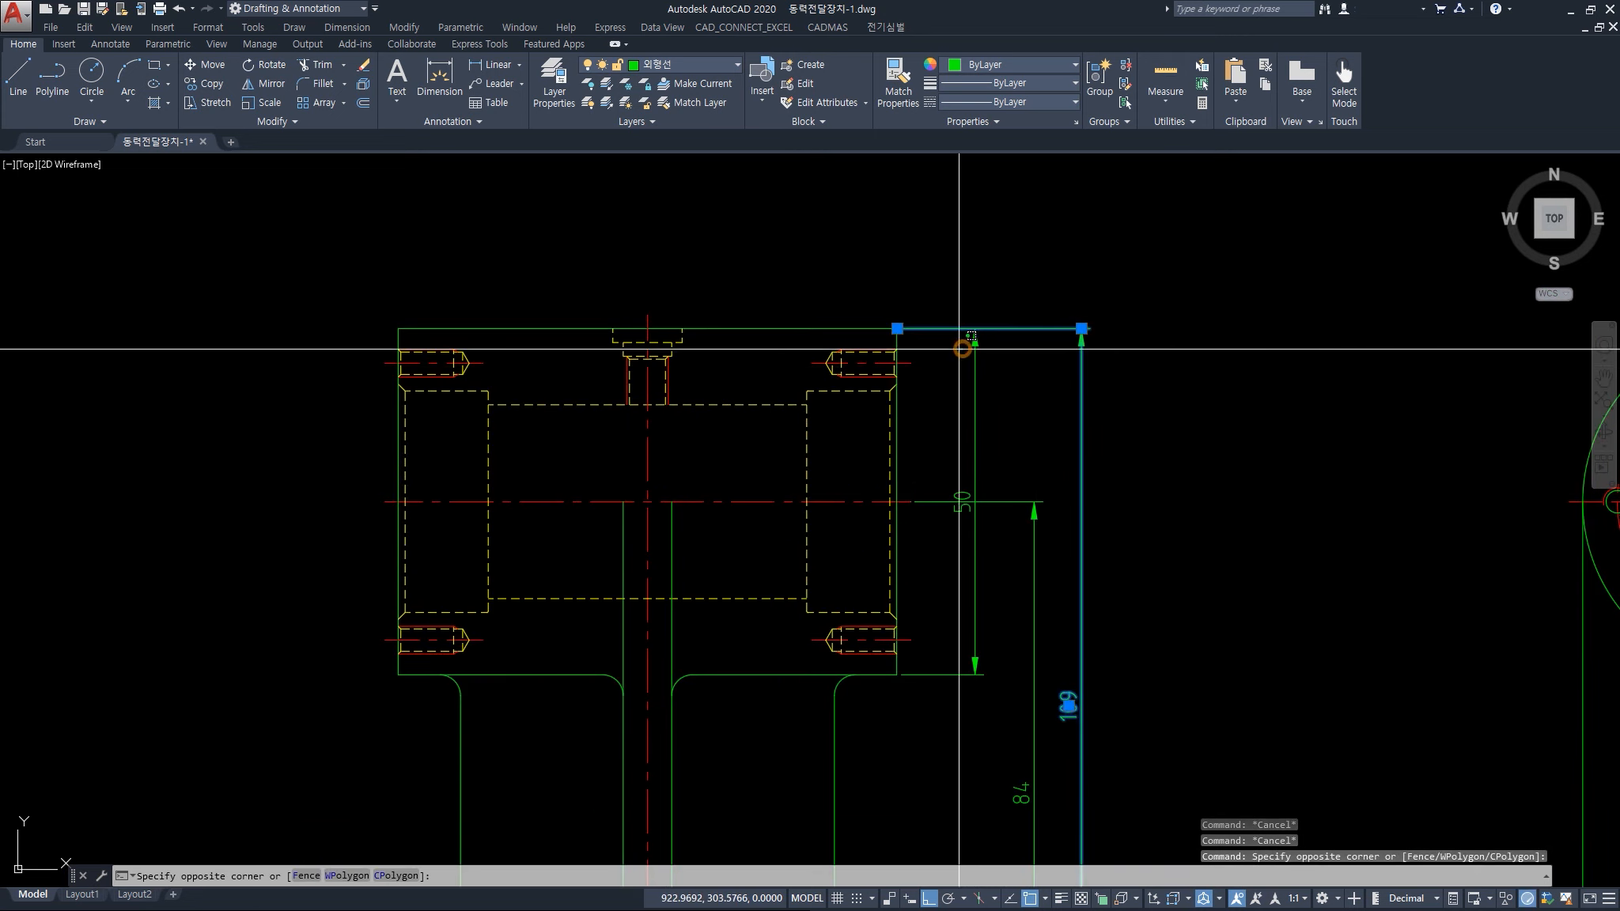
{"action": "left_click", "coordinate": [940, 319]}
{"action": "left_click", "coordinate": [1056, 347]}
{"action": "left_click", "coordinate": [1026, 292]}
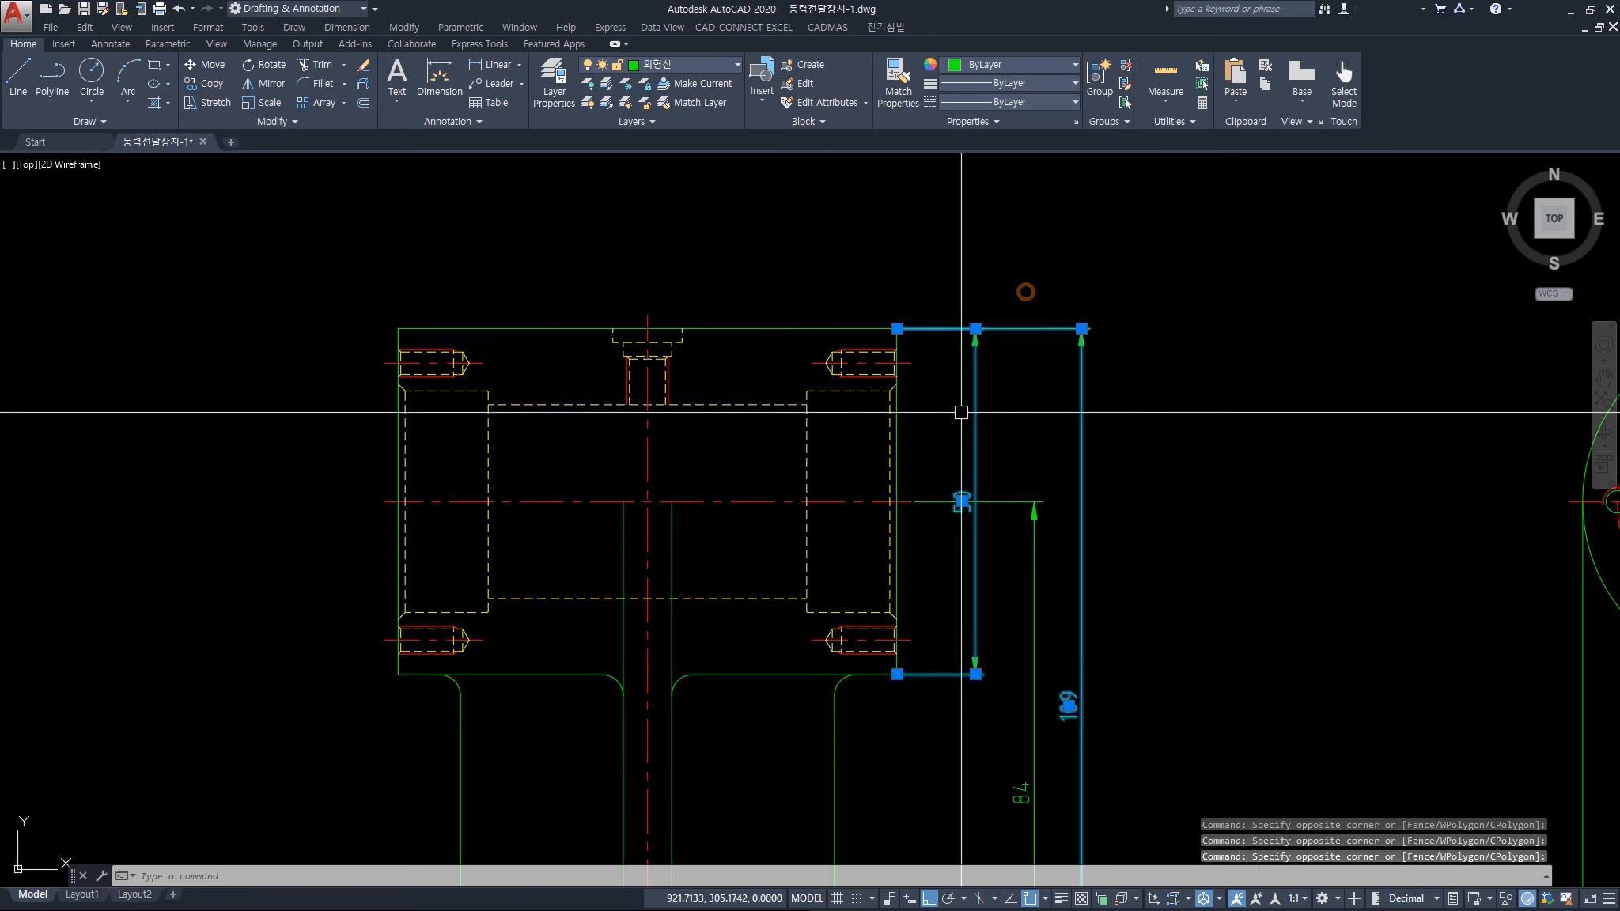
{"action": "scroll", "coordinate": [1059, 655], "scroll_direction": "down", "scroll_amount": 2}
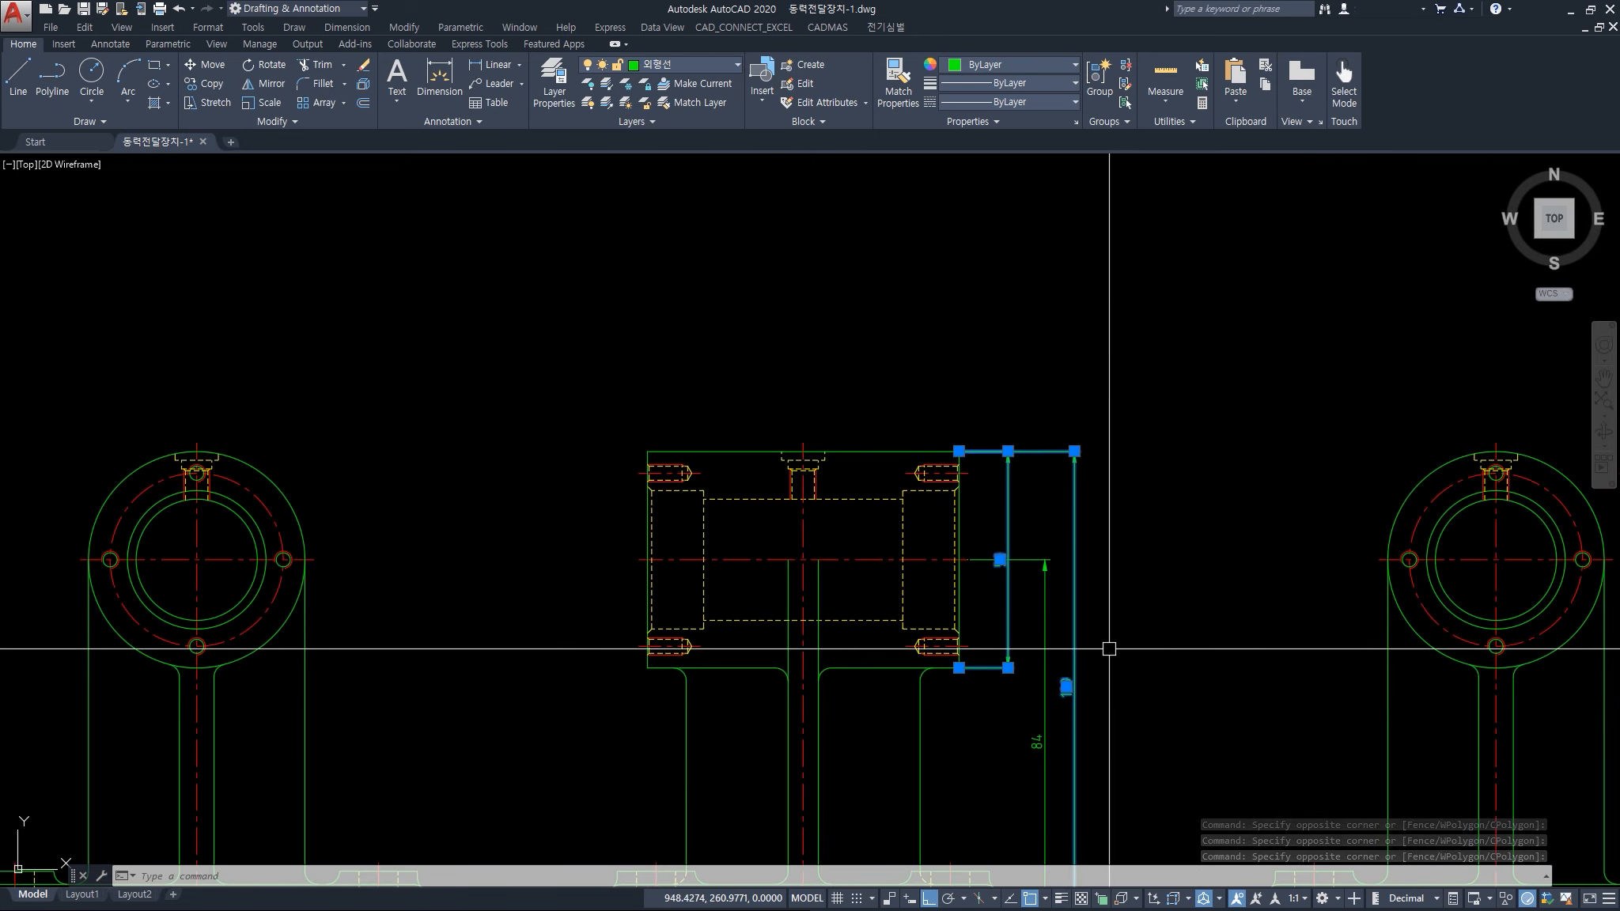
{"action": "key", "text": "Escape"}
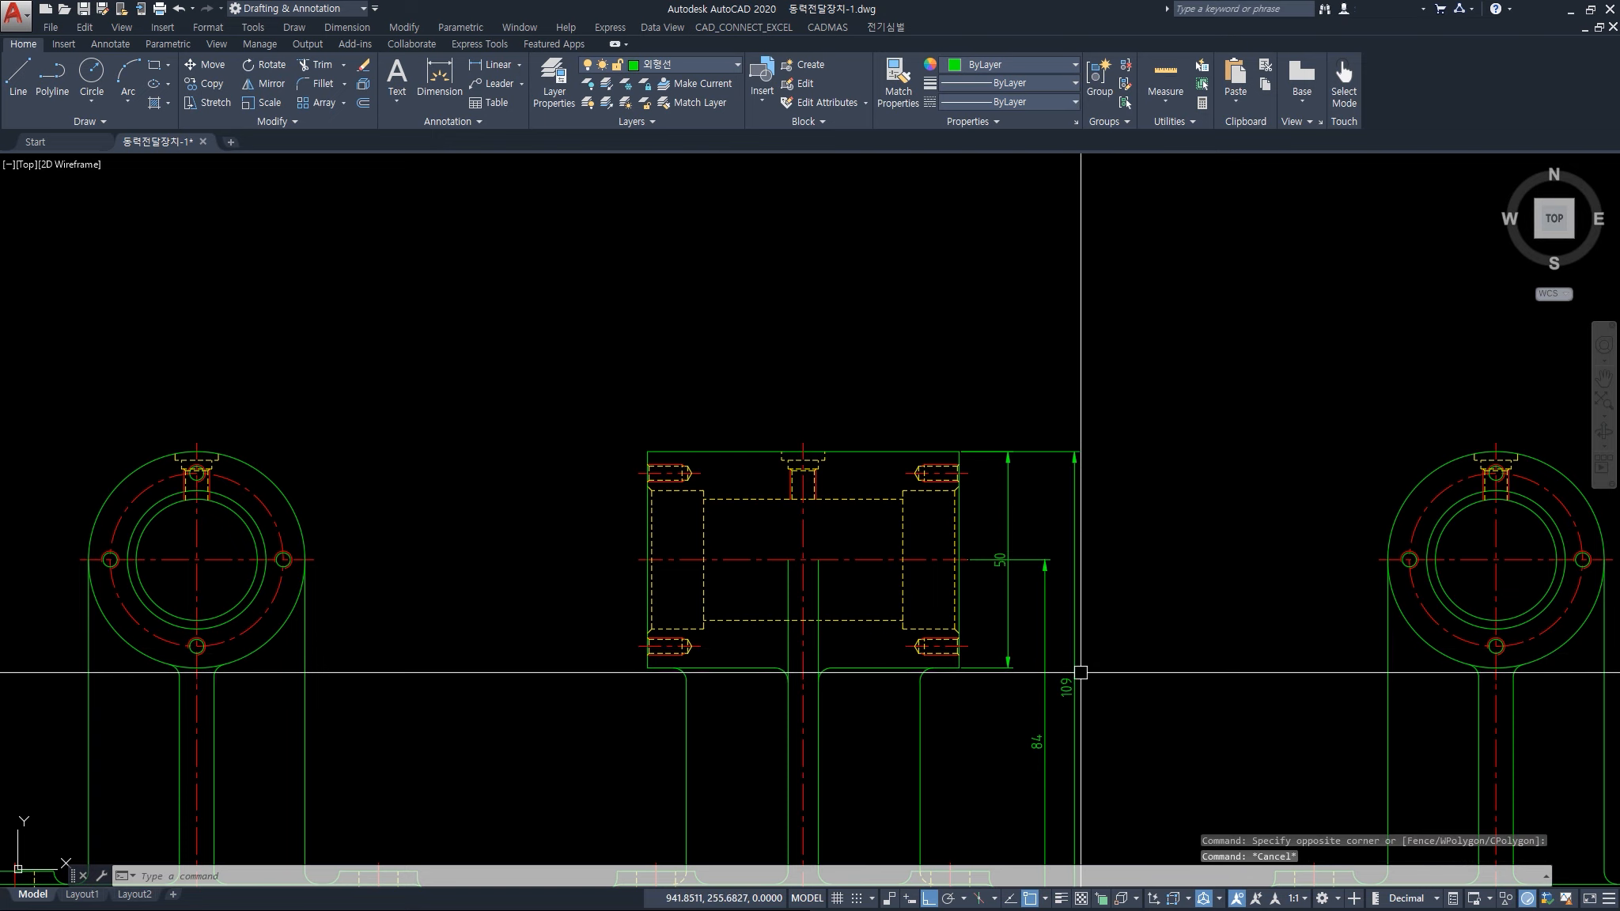
Erase all three vertical dimensions beside the front view
{"action": "left_click", "coordinate": [1111, 654]}
{"action": "left_click", "coordinate": [987, 541]}
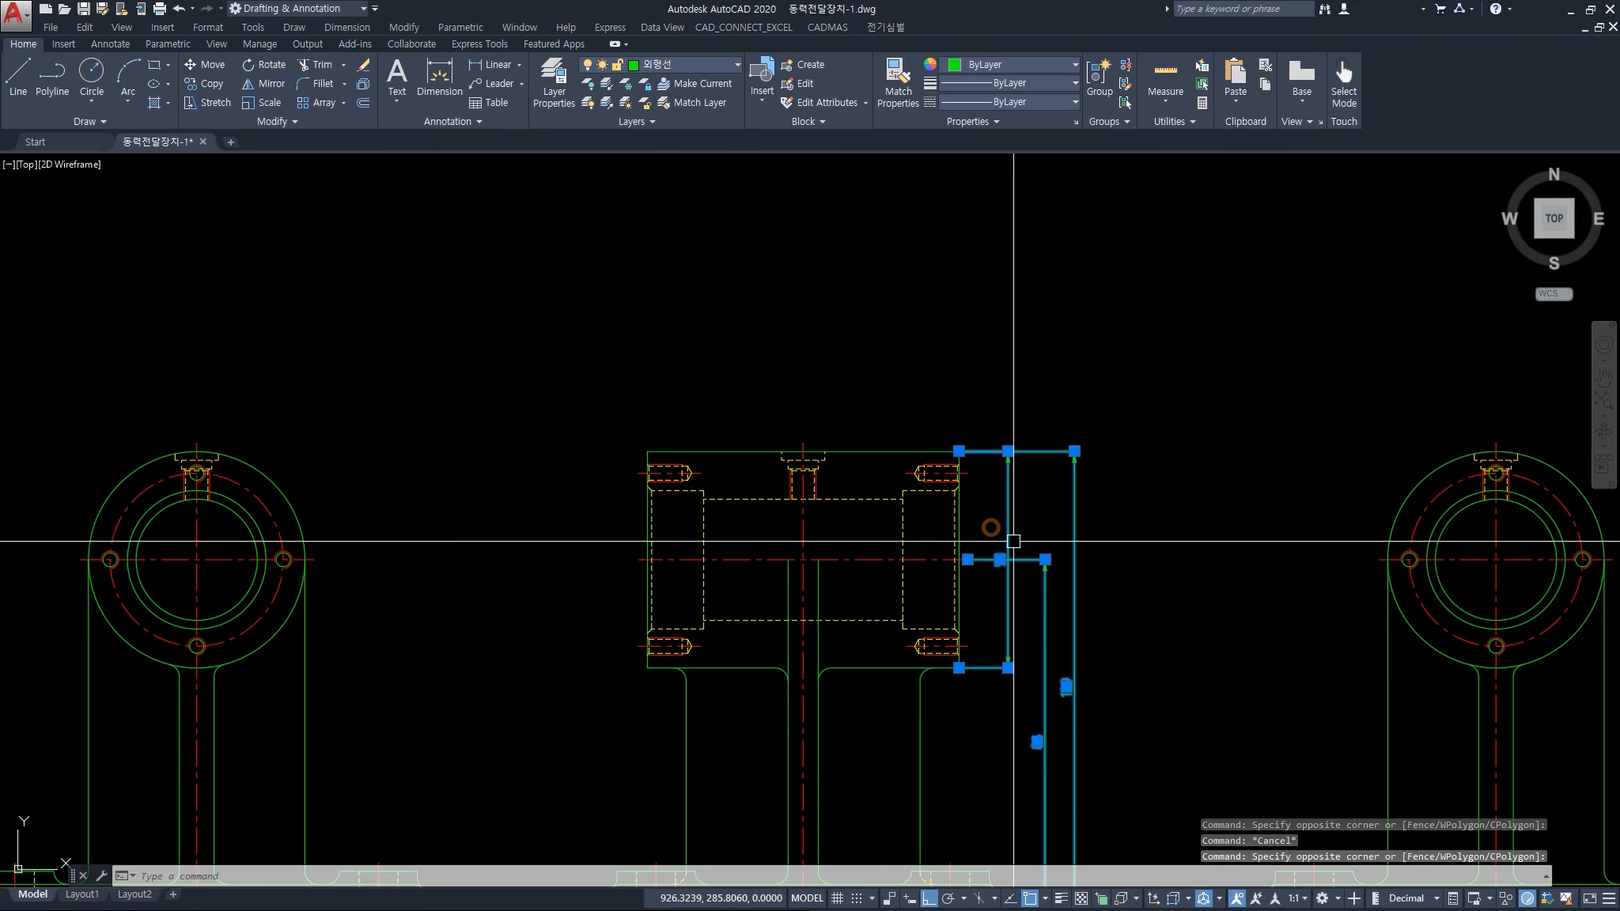
{"action": "key", "text": "Delete"}
Highlight the body's right and left side views together to compare them, then clear the selection
{"action": "middle_click_drag", "start_coordinate": [1052, 721], "coordinate": [1015, 552]}
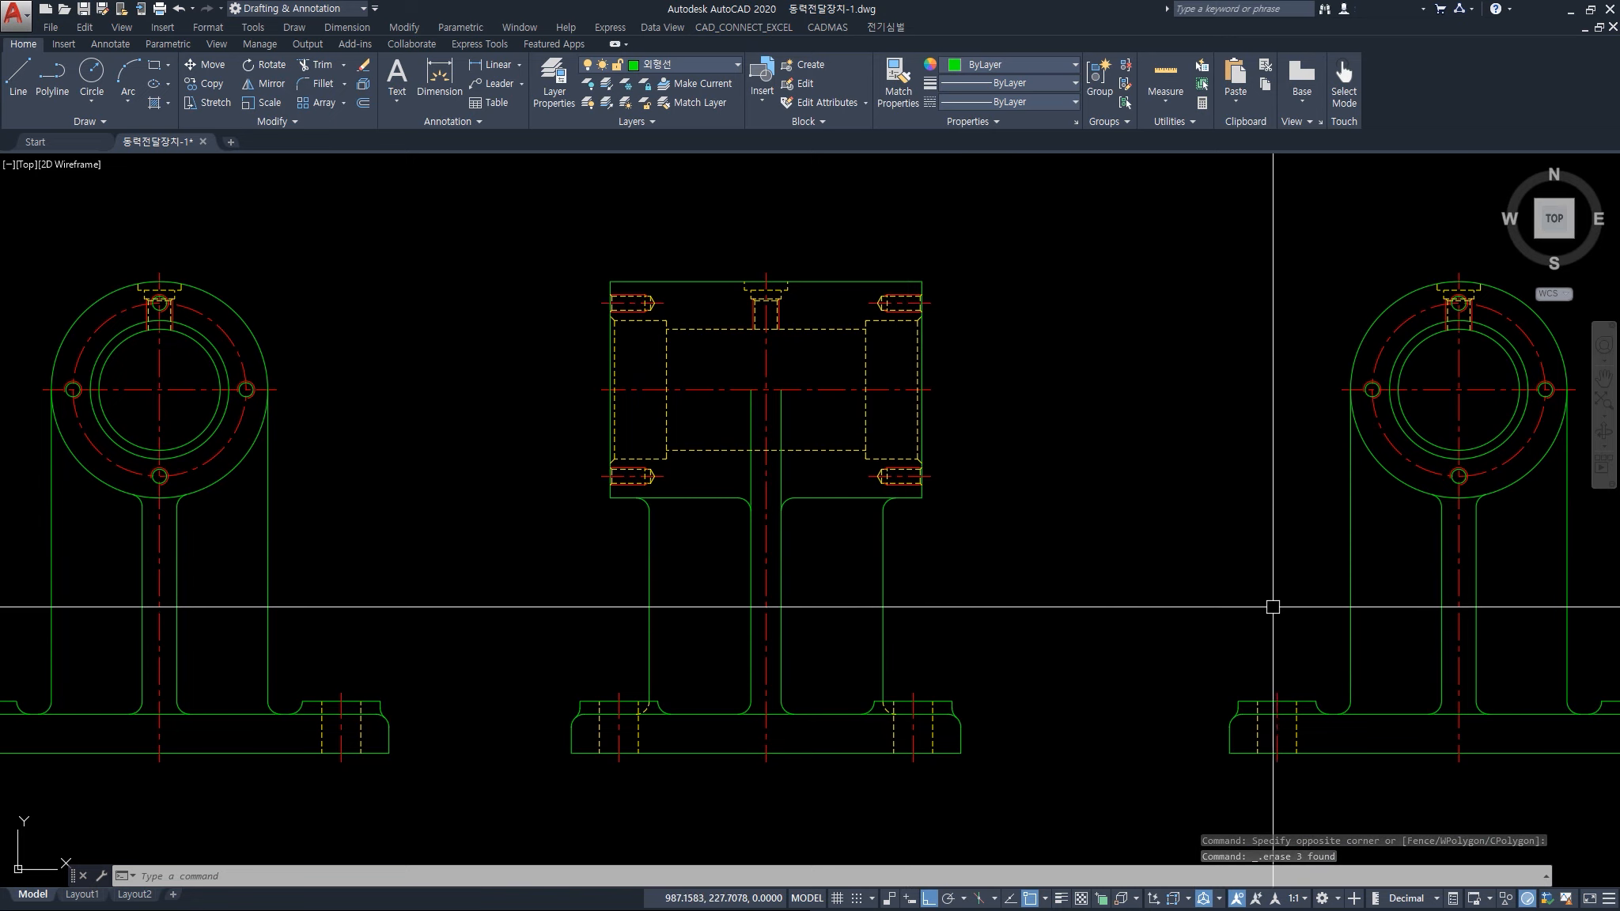
{"action": "scroll", "coordinate": [1322, 609], "scroll_direction": "down", "scroll_amount": 5}
{"action": "left_click", "coordinate": [1237, 449]}
{"action": "left_click", "coordinate": [1517, 721]}
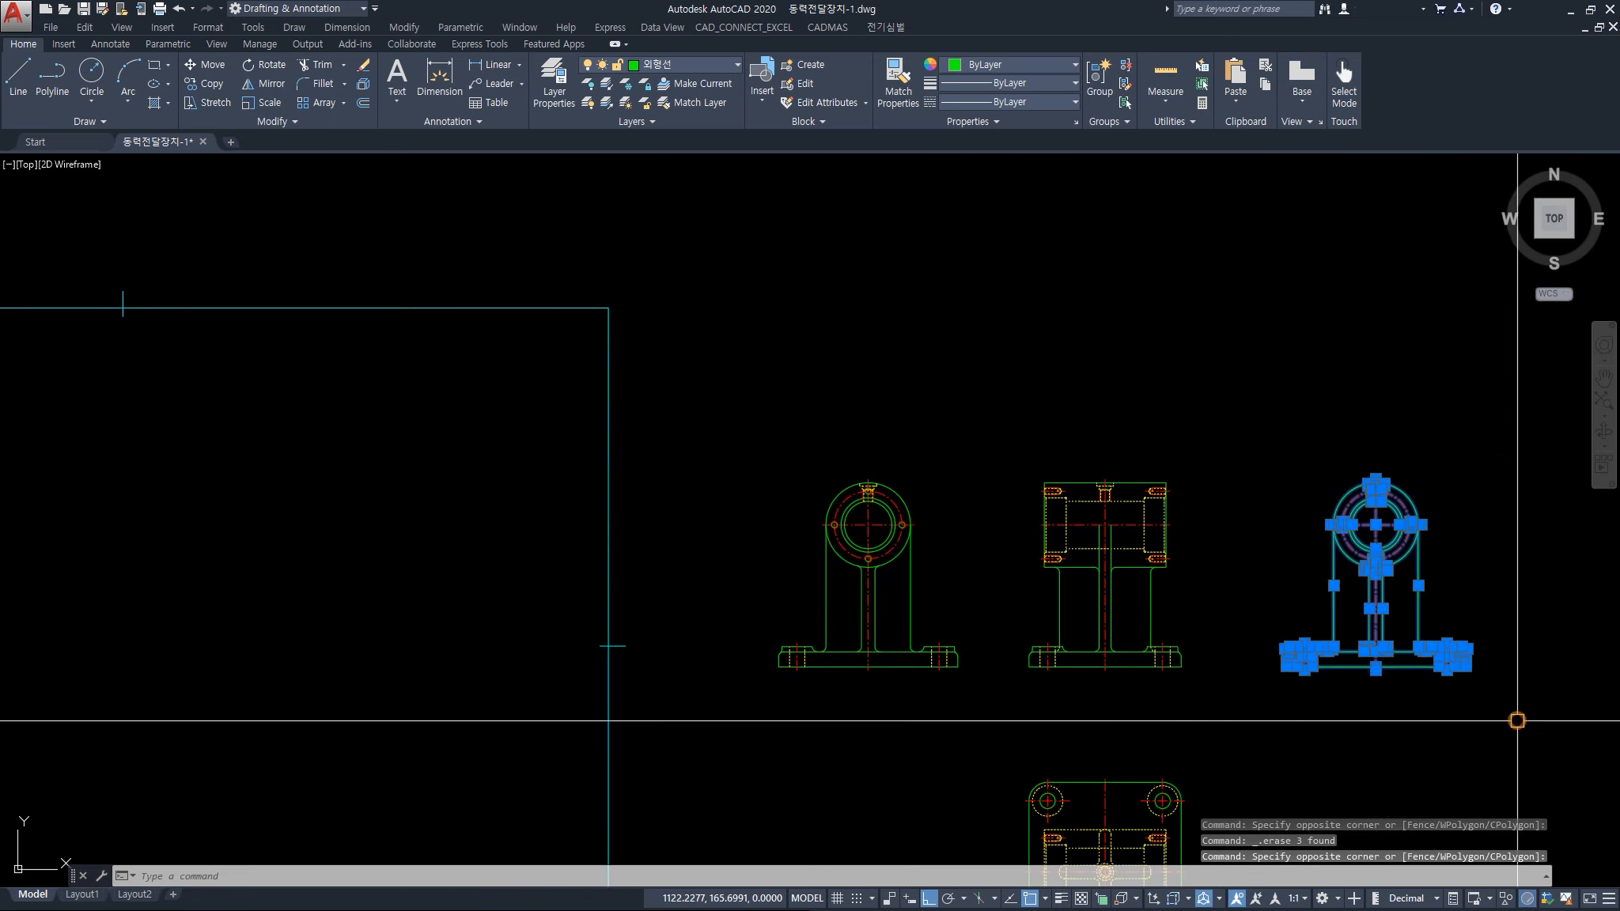
{"action": "left_click", "coordinate": [738, 396]}
{"action": "left_click", "coordinate": [977, 714]}
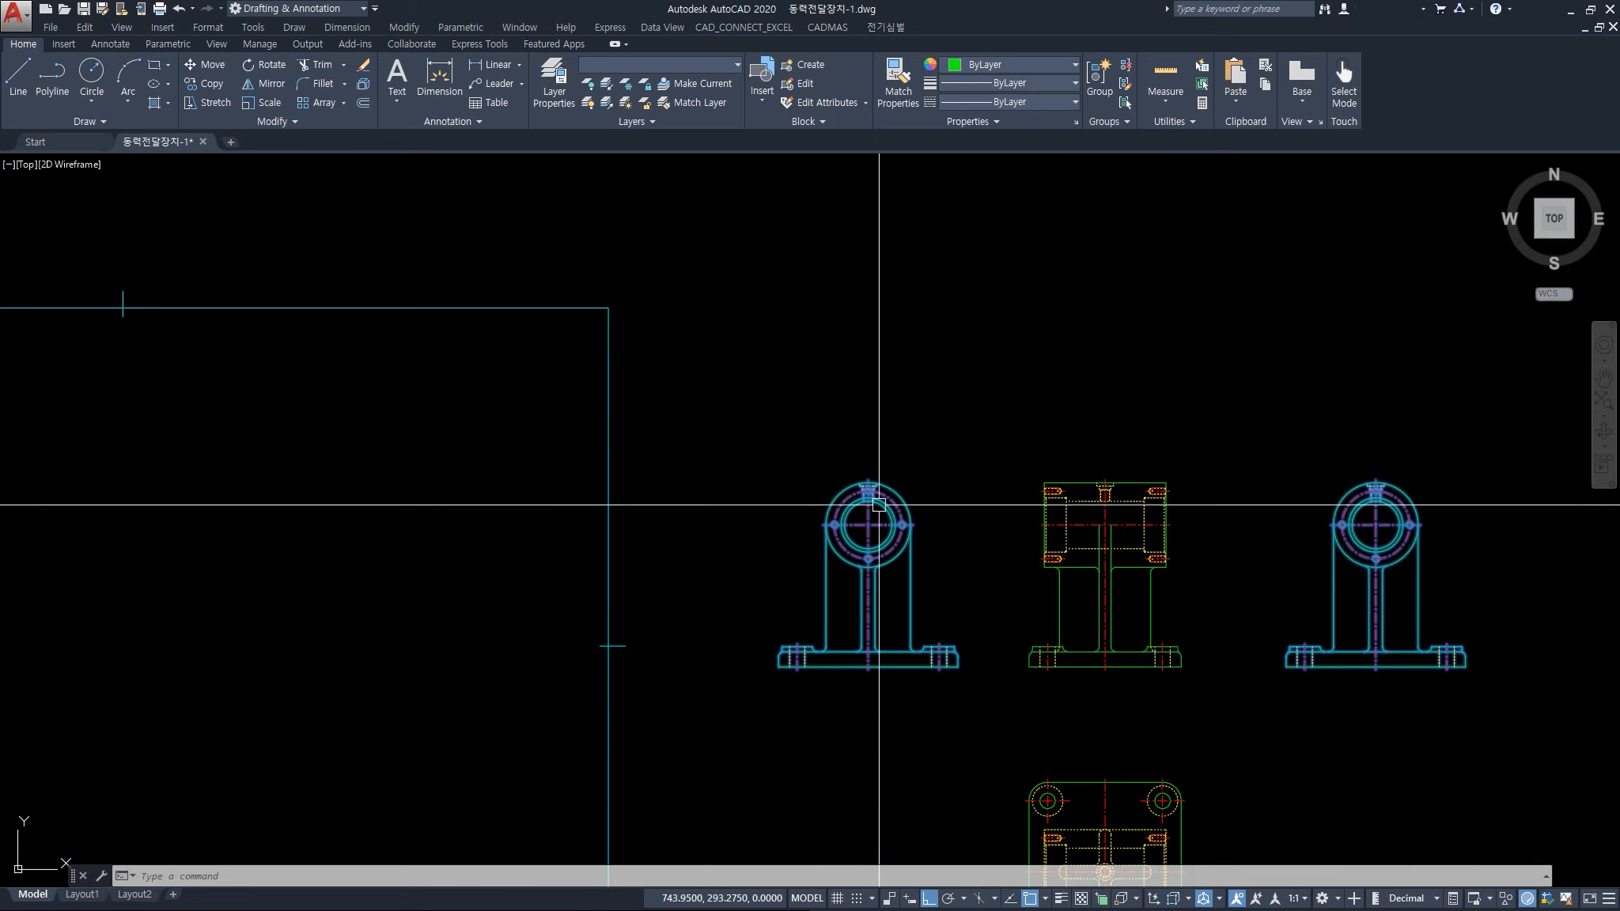
{"action": "key", "text": "Escape"}
{"action": "key", "text": "Escape"}
Check both side views of the body against the drawing frame by highlighting them, then clear the selection
{"action": "scroll", "coordinate": [950, 530], "scroll_direction": "down", "scroll_amount": 4}
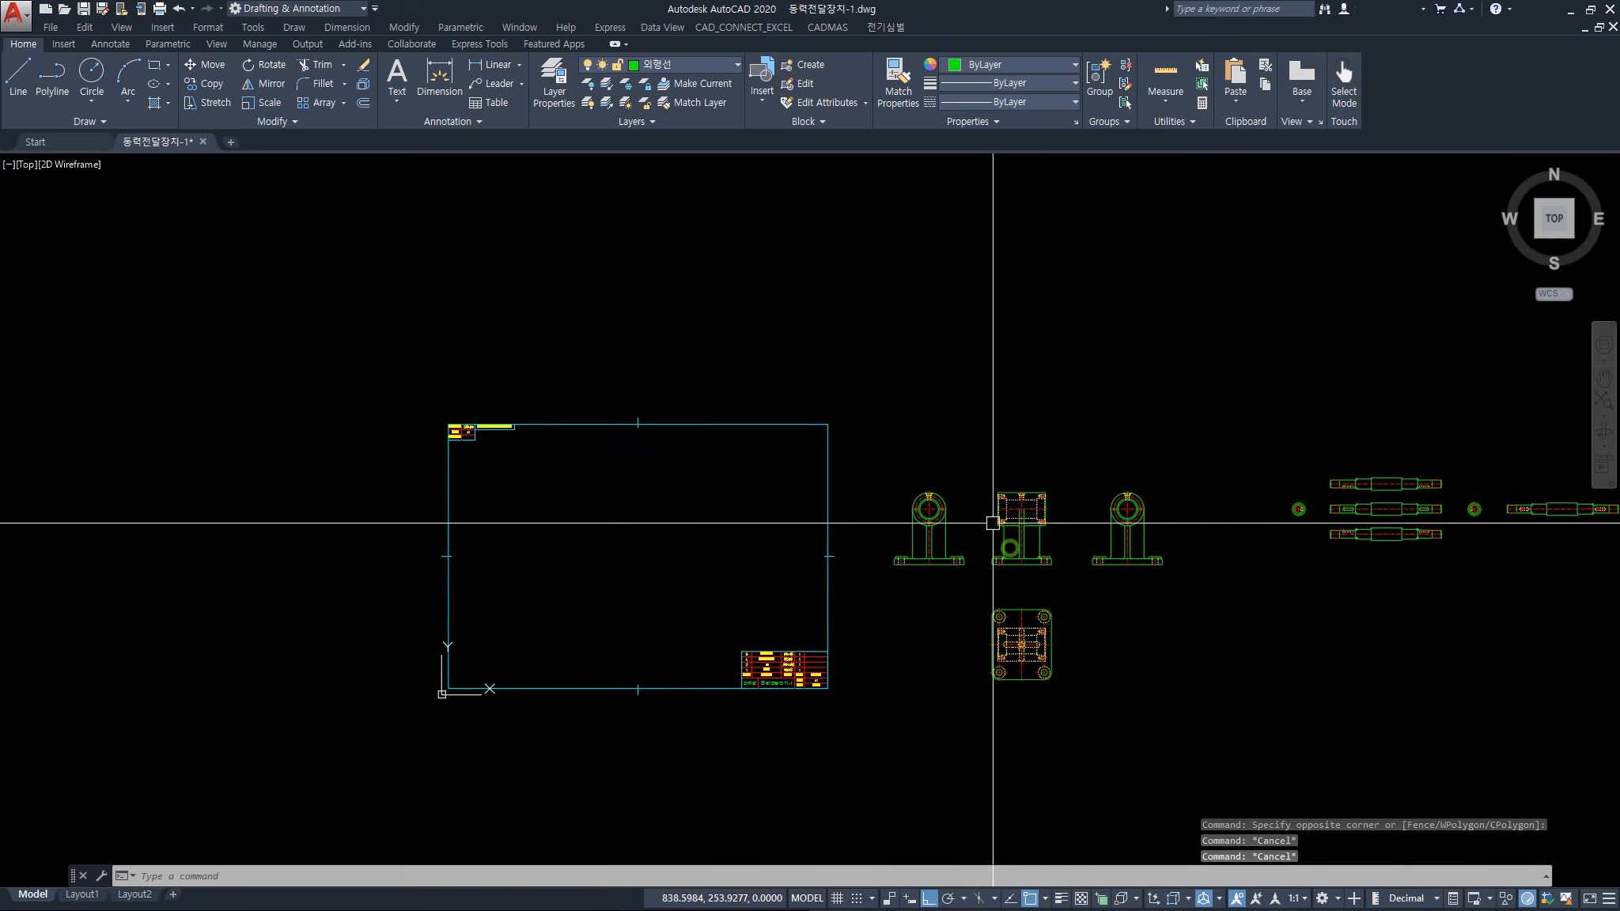
{"action": "scroll", "coordinate": [979, 547], "scroll_direction": "up", "scroll_amount": 3}
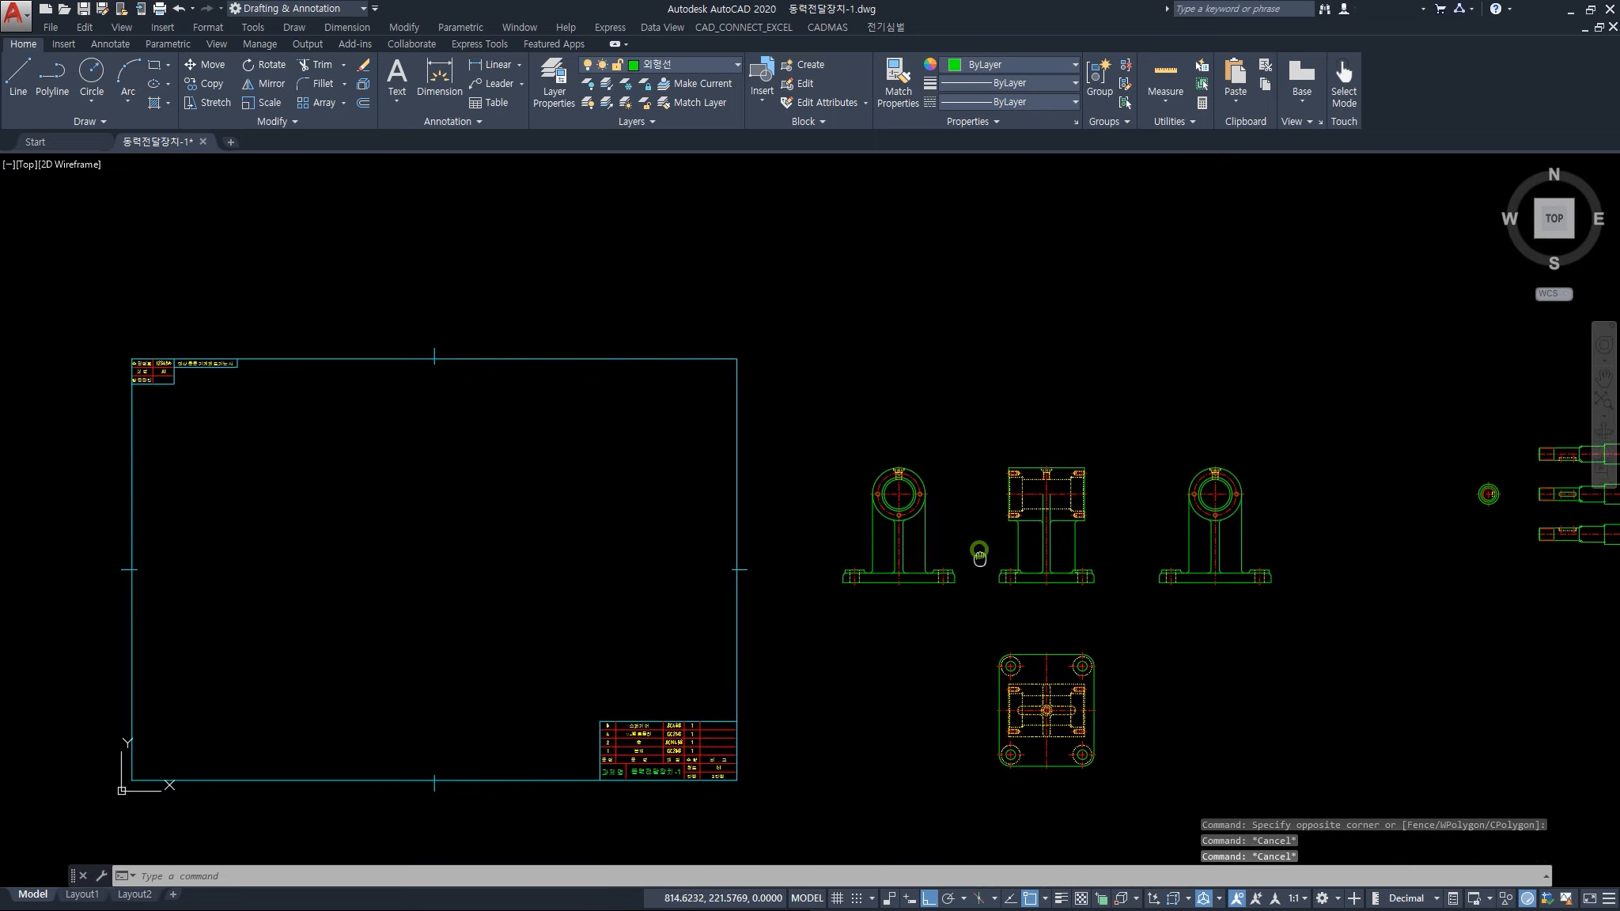
{"action": "left_click", "coordinate": [981, 620]}
{"action": "left_click", "coordinate": [837, 453]}
{"action": "left_click", "coordinate": [1288, 668]}
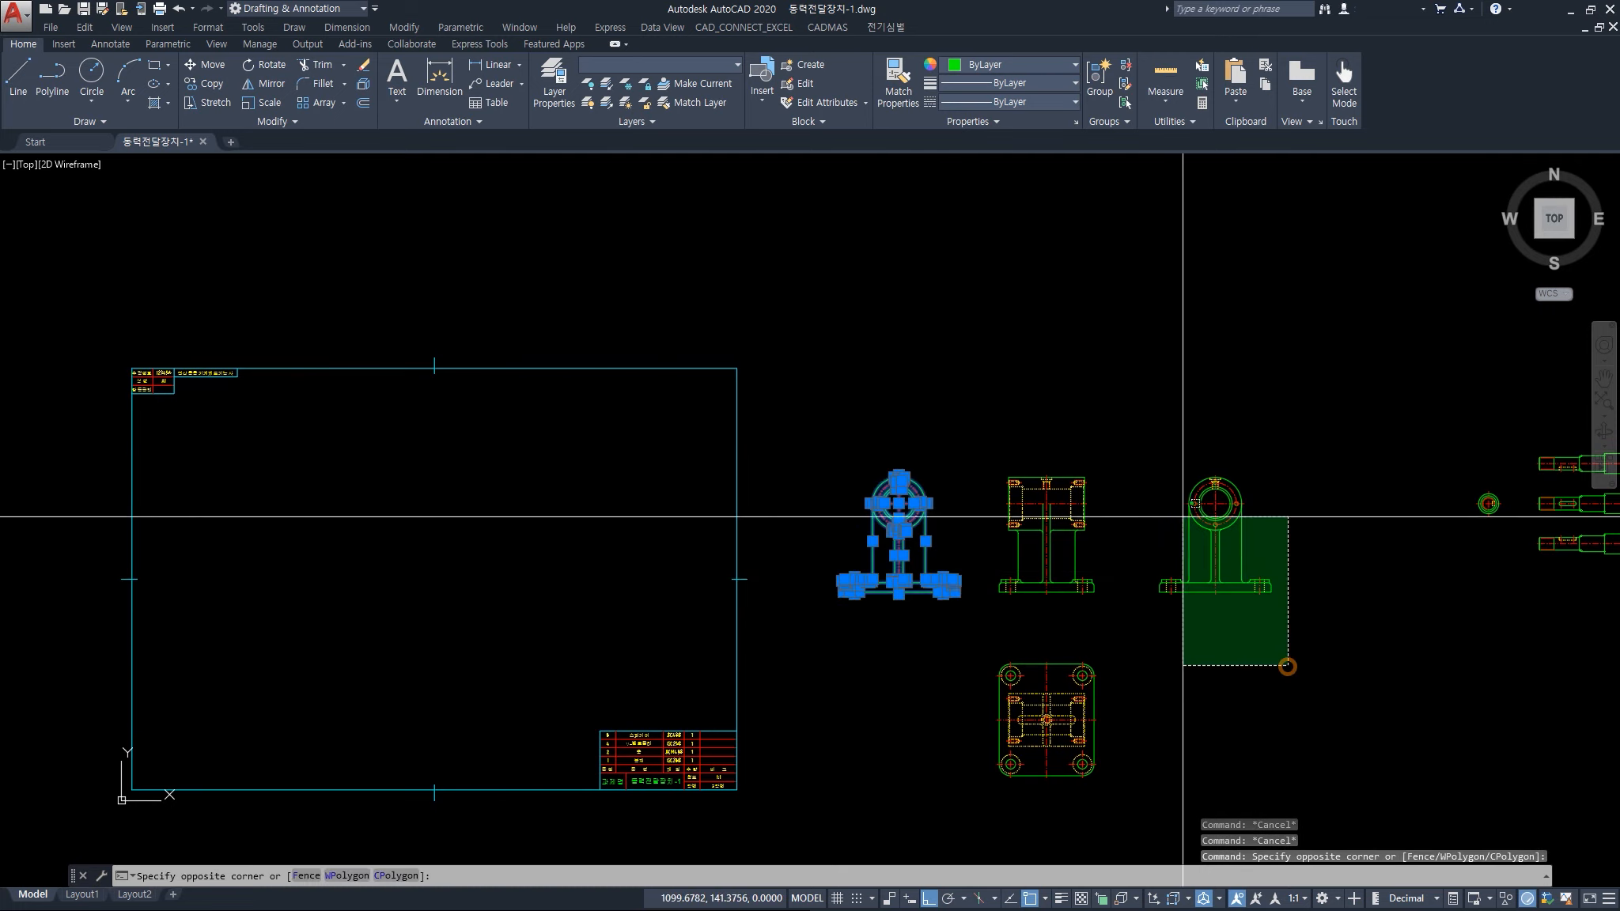
{"action": "left_click", "coordinate": [1144, 457]}
{"action": "key", "text": "Escape"}
{"action": "key", "text": "Escape"}
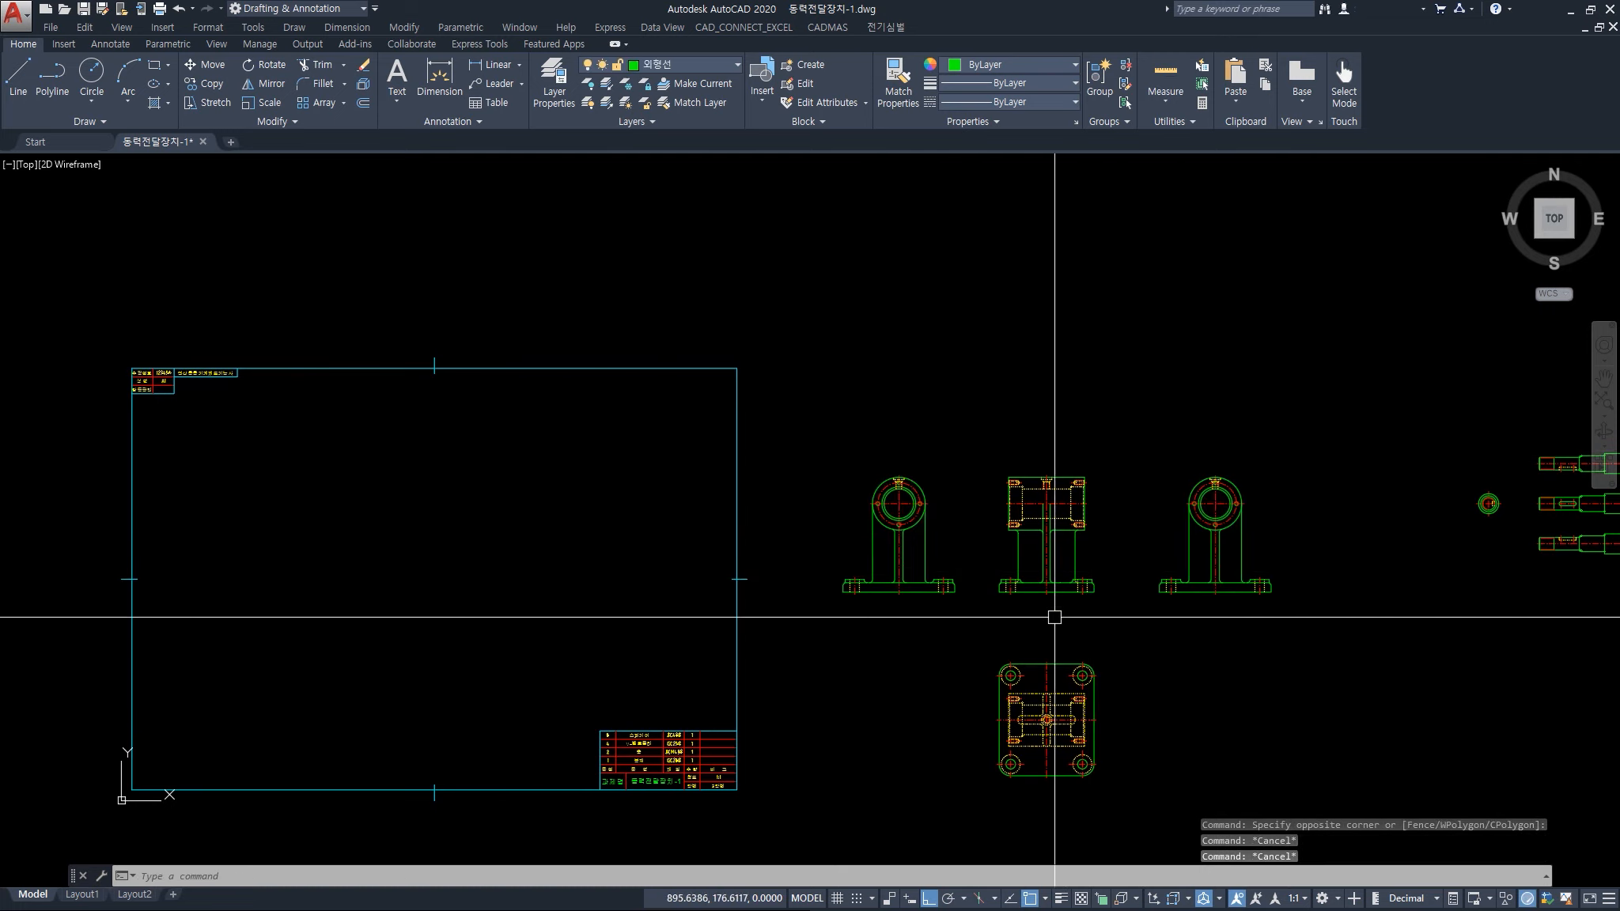
Erase the left side view of the body, next to the drawing frame
{"action": "left_click", "coordinate": [984, 628]}
{"action": "left_click", "coordinate": [831, 456]}
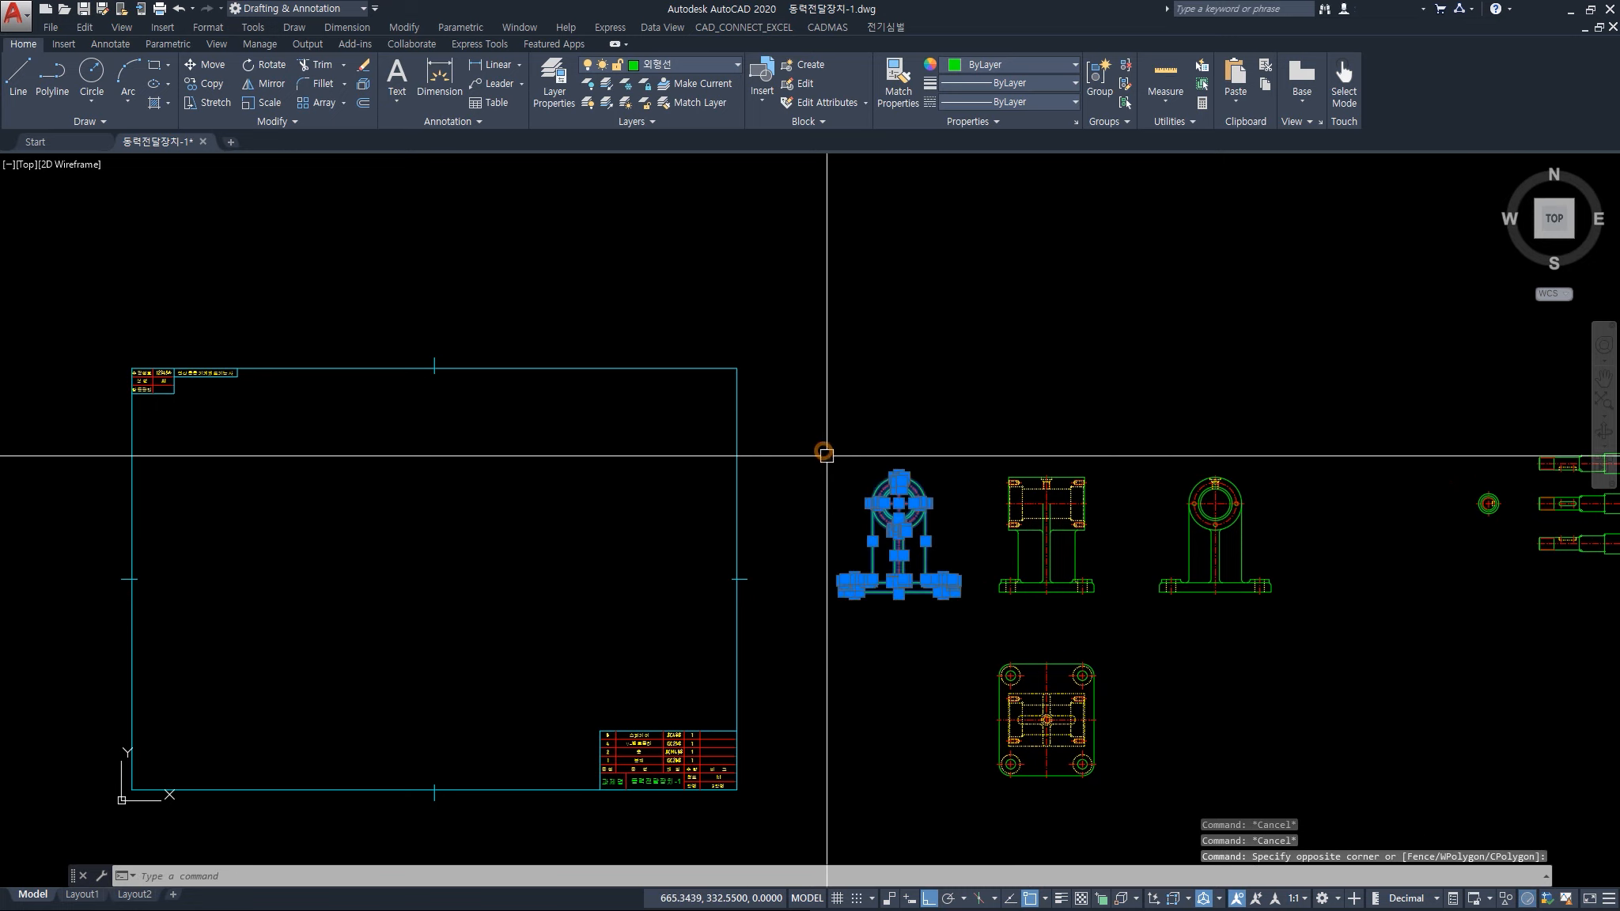
{"action": "key", "text": "Delete"}
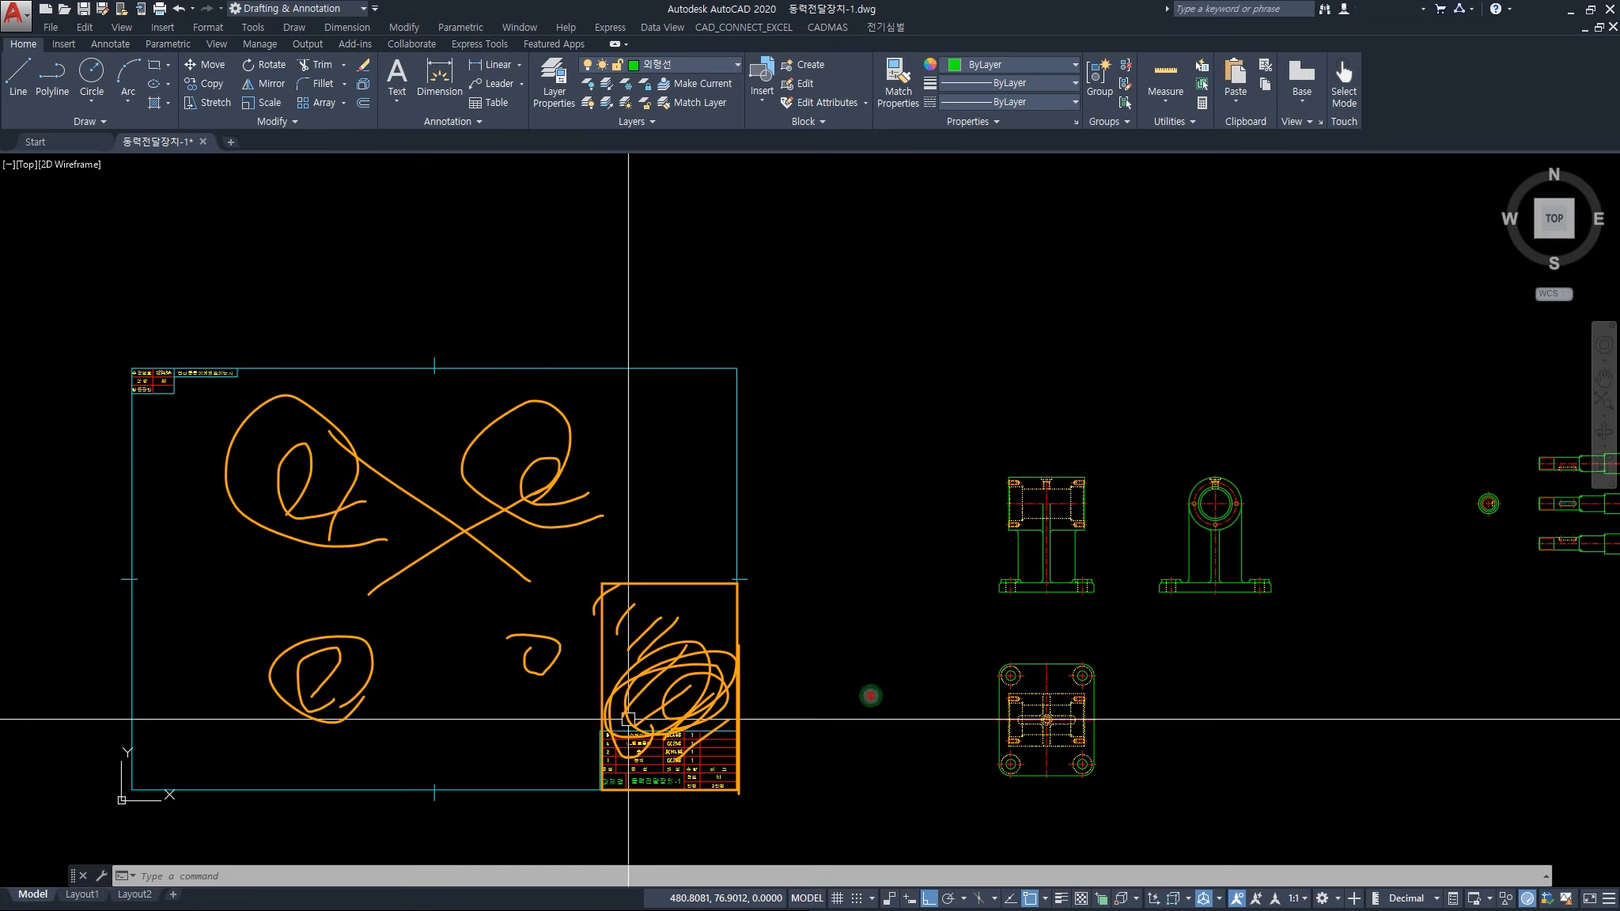
{"action": "right_click", "coordinate": [870, 696]}
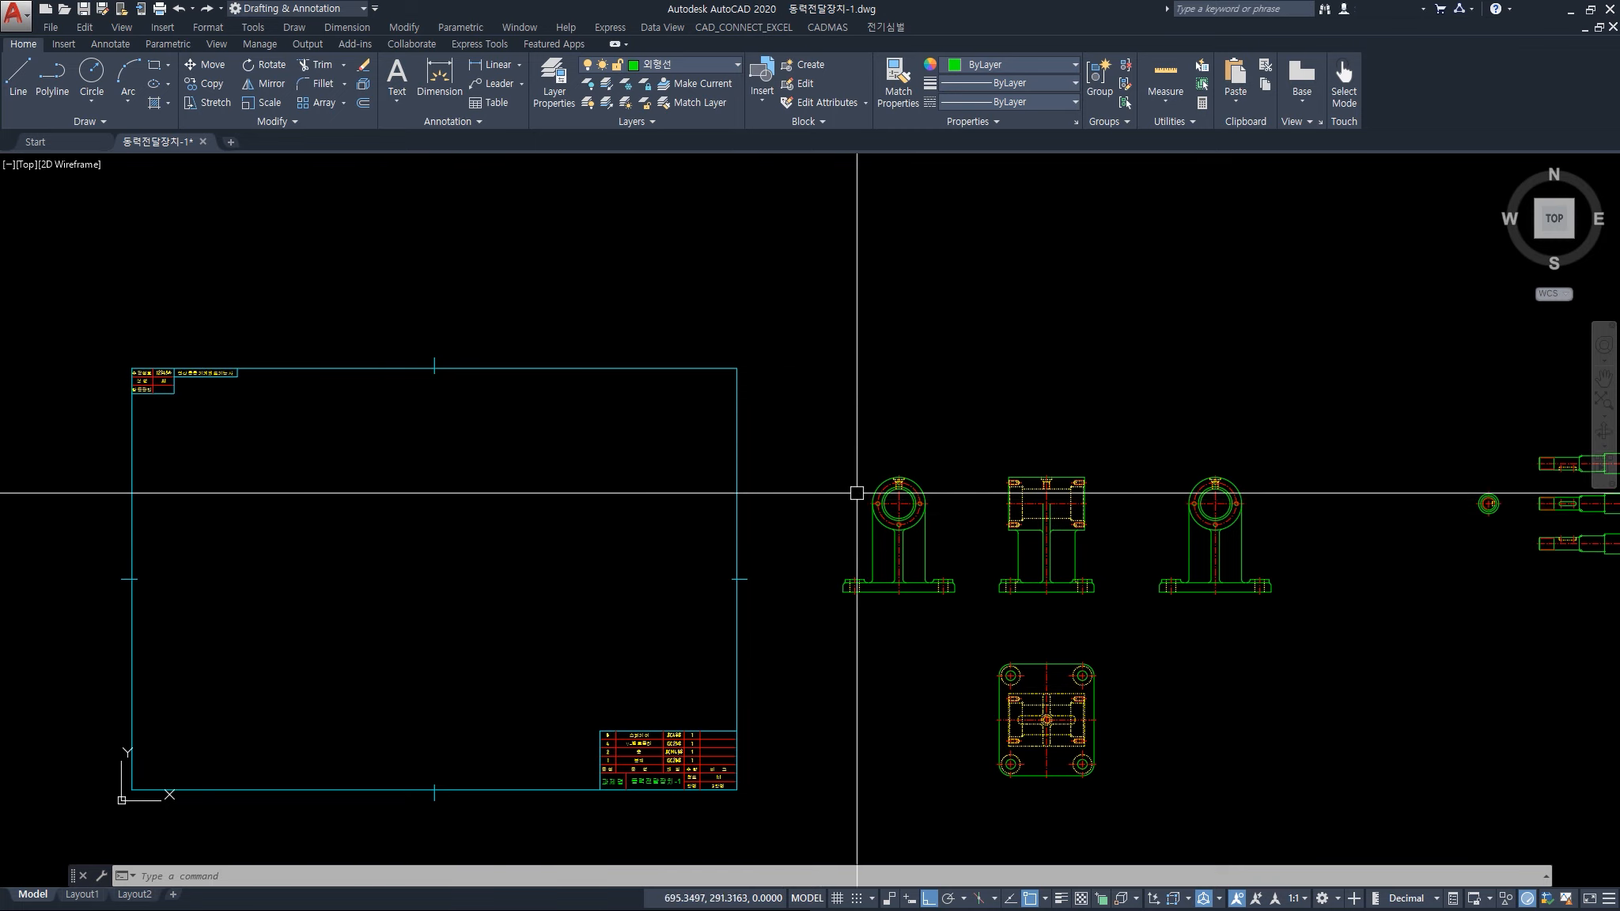
Copy the body's left side view, front view and the view below it into the left half of the drawing frame
{"action": "type", "text": "c"}
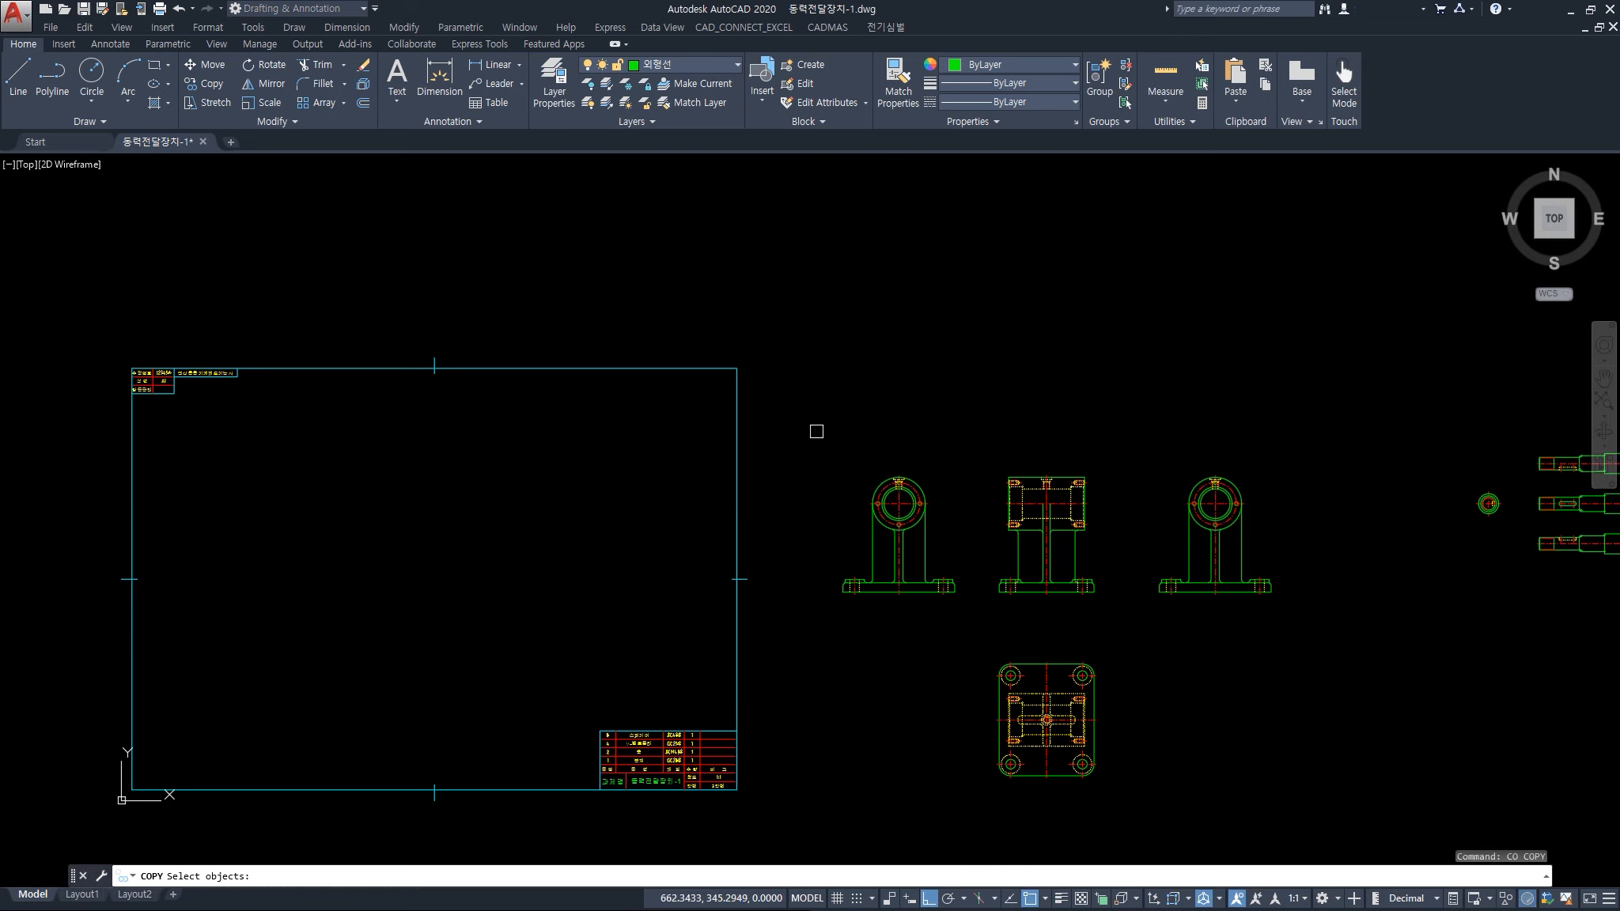
{"action": "left_click", "coordinate": [818, 433]}
{"action": "left_click", "coordinate": [1132, 809]}
{"action": "key", "text": "Return"}
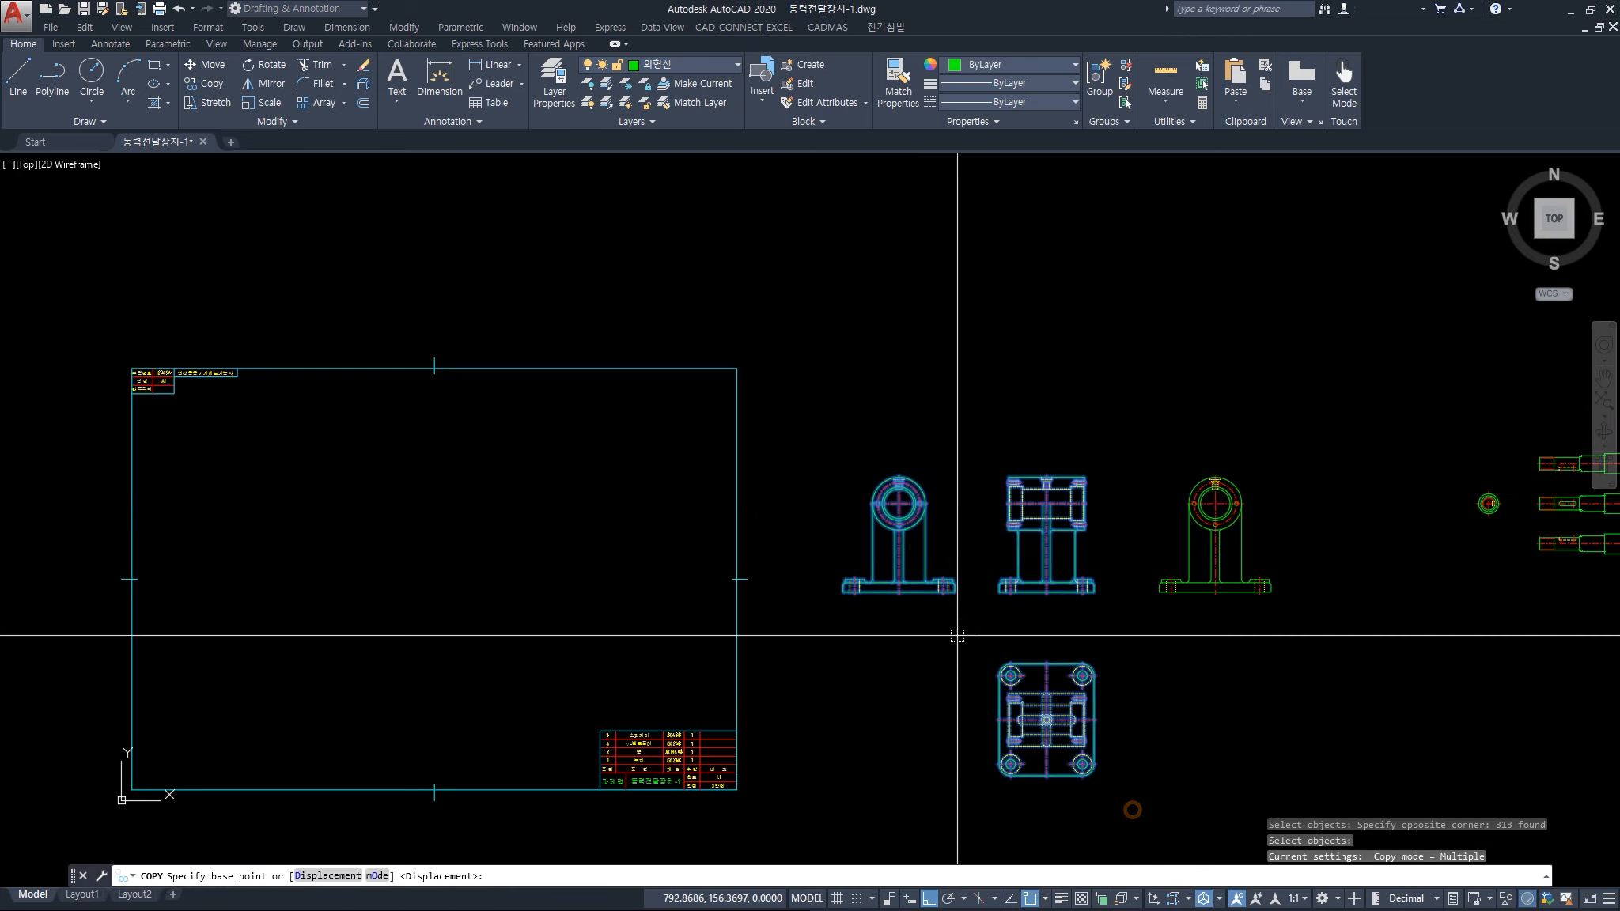
{"action": "left_click", "coordinate": [959, 636]}
{"action": "key", "text": "F8"}
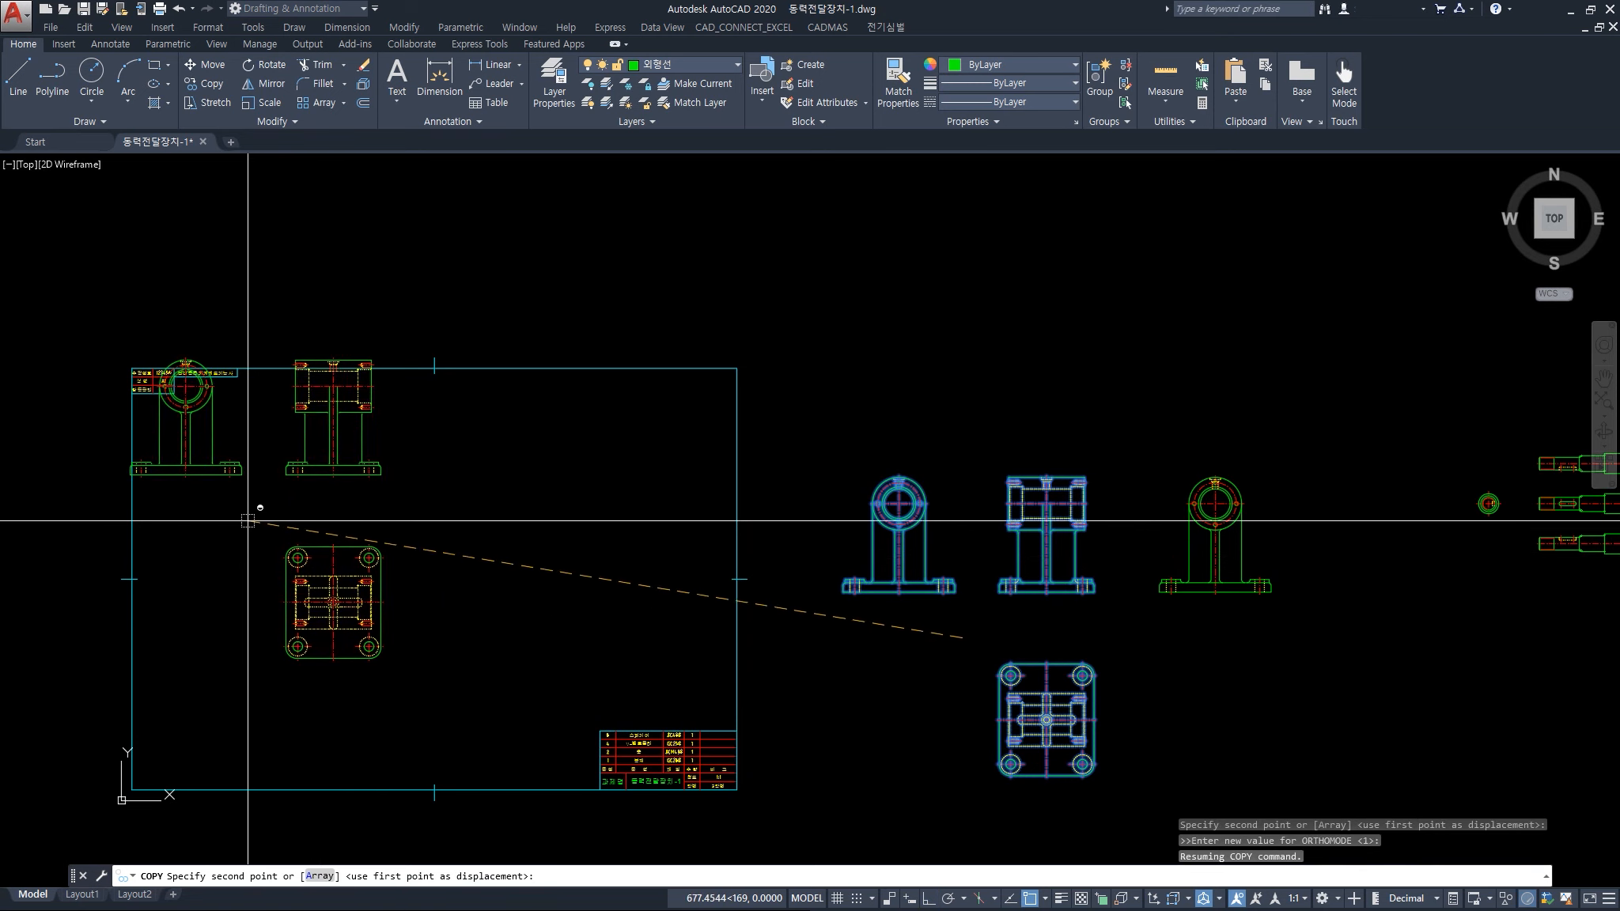
{"action": "left_click", "coordinate": [265, 564]}
{"action": "key", "text": "Escape"}
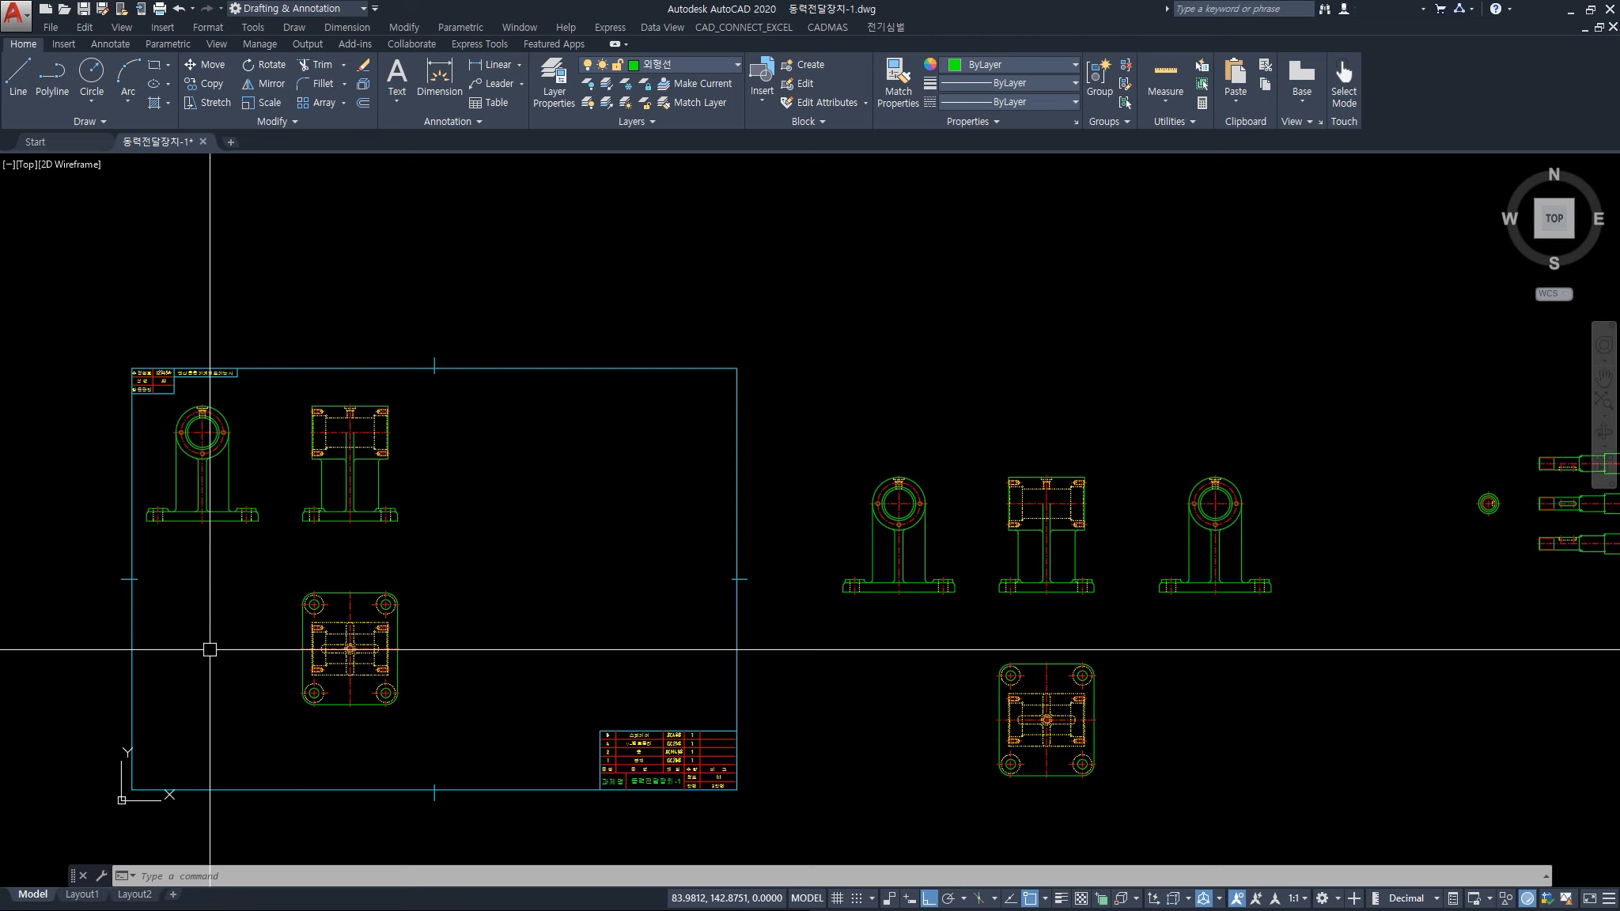
Erase the three body views copied into the drawing frame, leaving the originals outside it
{"action": "left_click", "coordinate": [469, 735]}
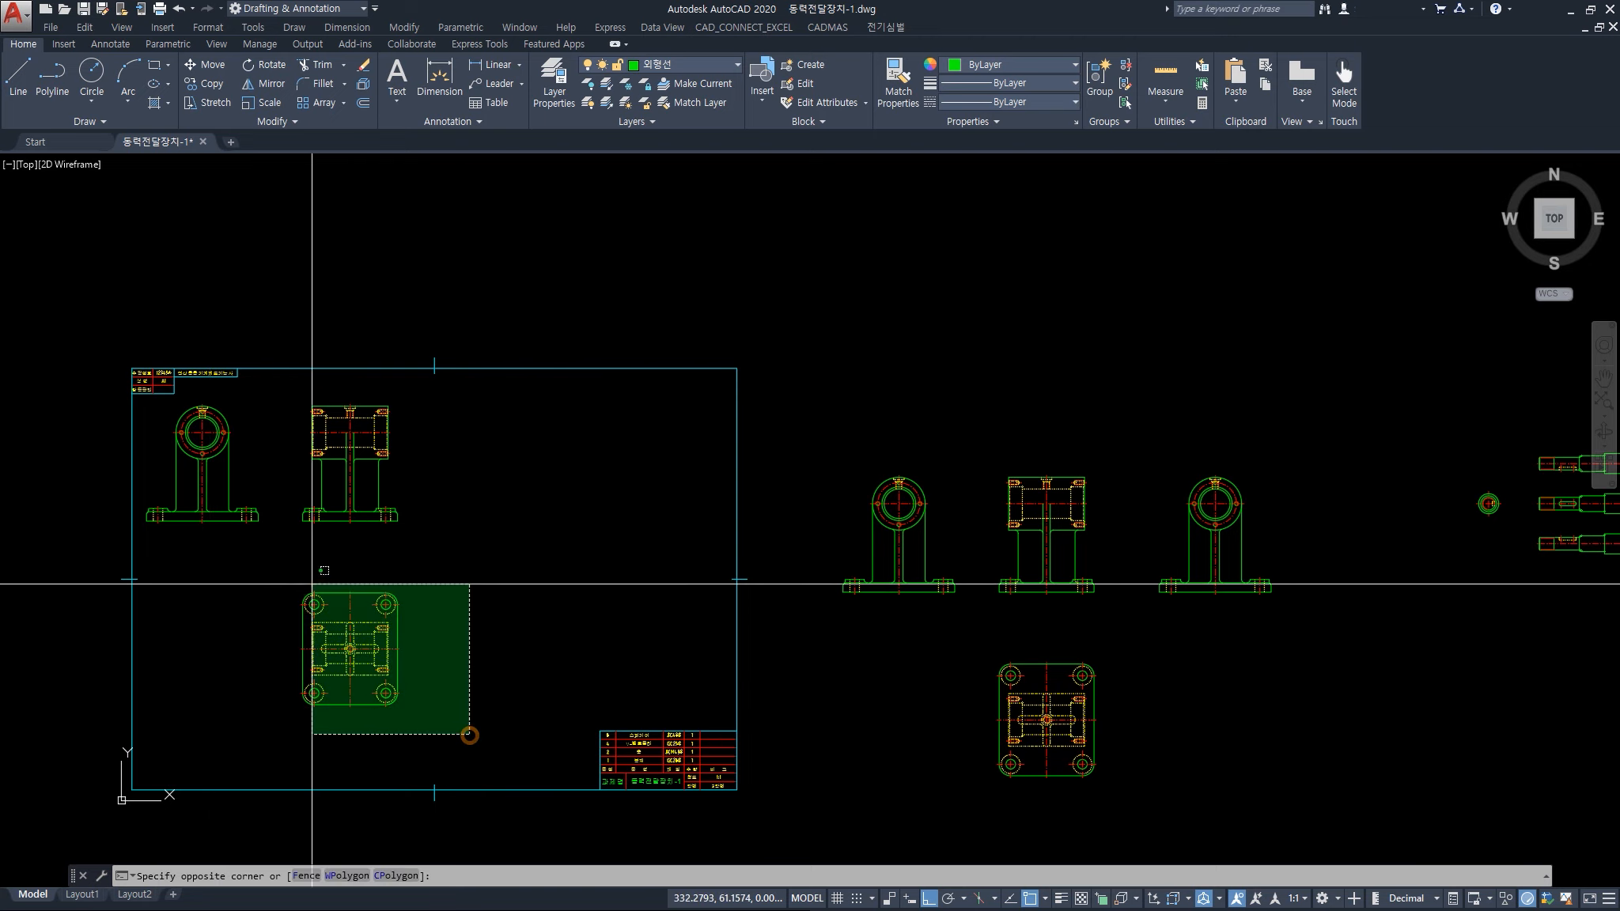
{"action": "left_click", "coordinate": [145, 404]}
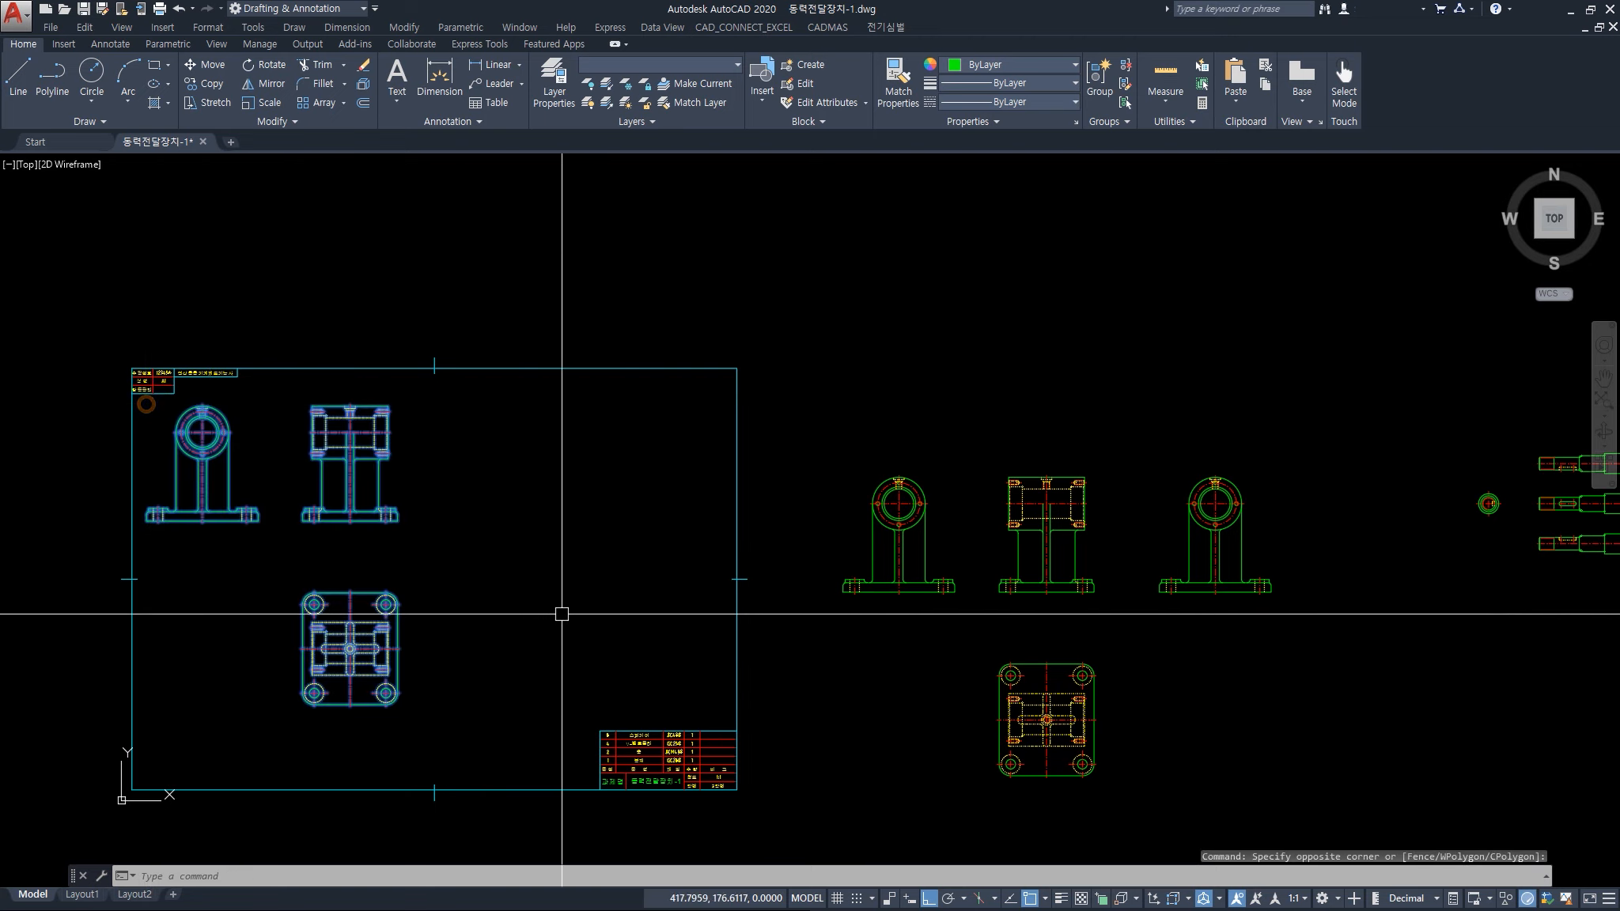
{"action": "key", "text": "Delete"}
Try placing copies of the body's front, lower and right side views in the frame's left half, then undo the copy
{"action": "type", "text": "co"}
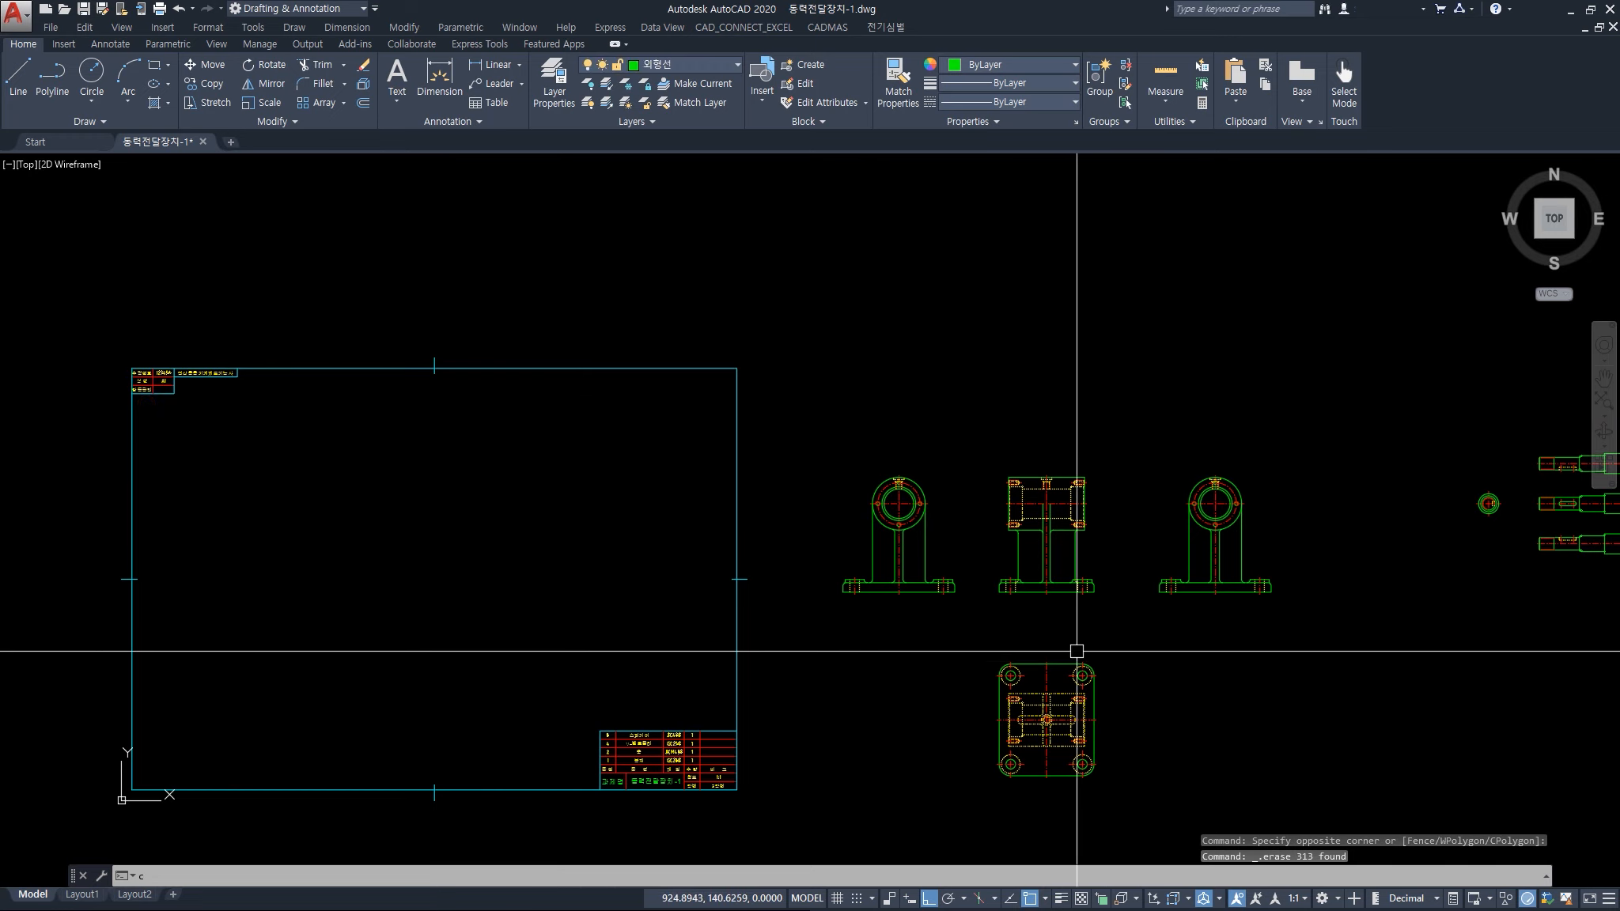
{"action": "key", "text": "Return"}
{"action": "left_click", "coordinate": [954, 414]}
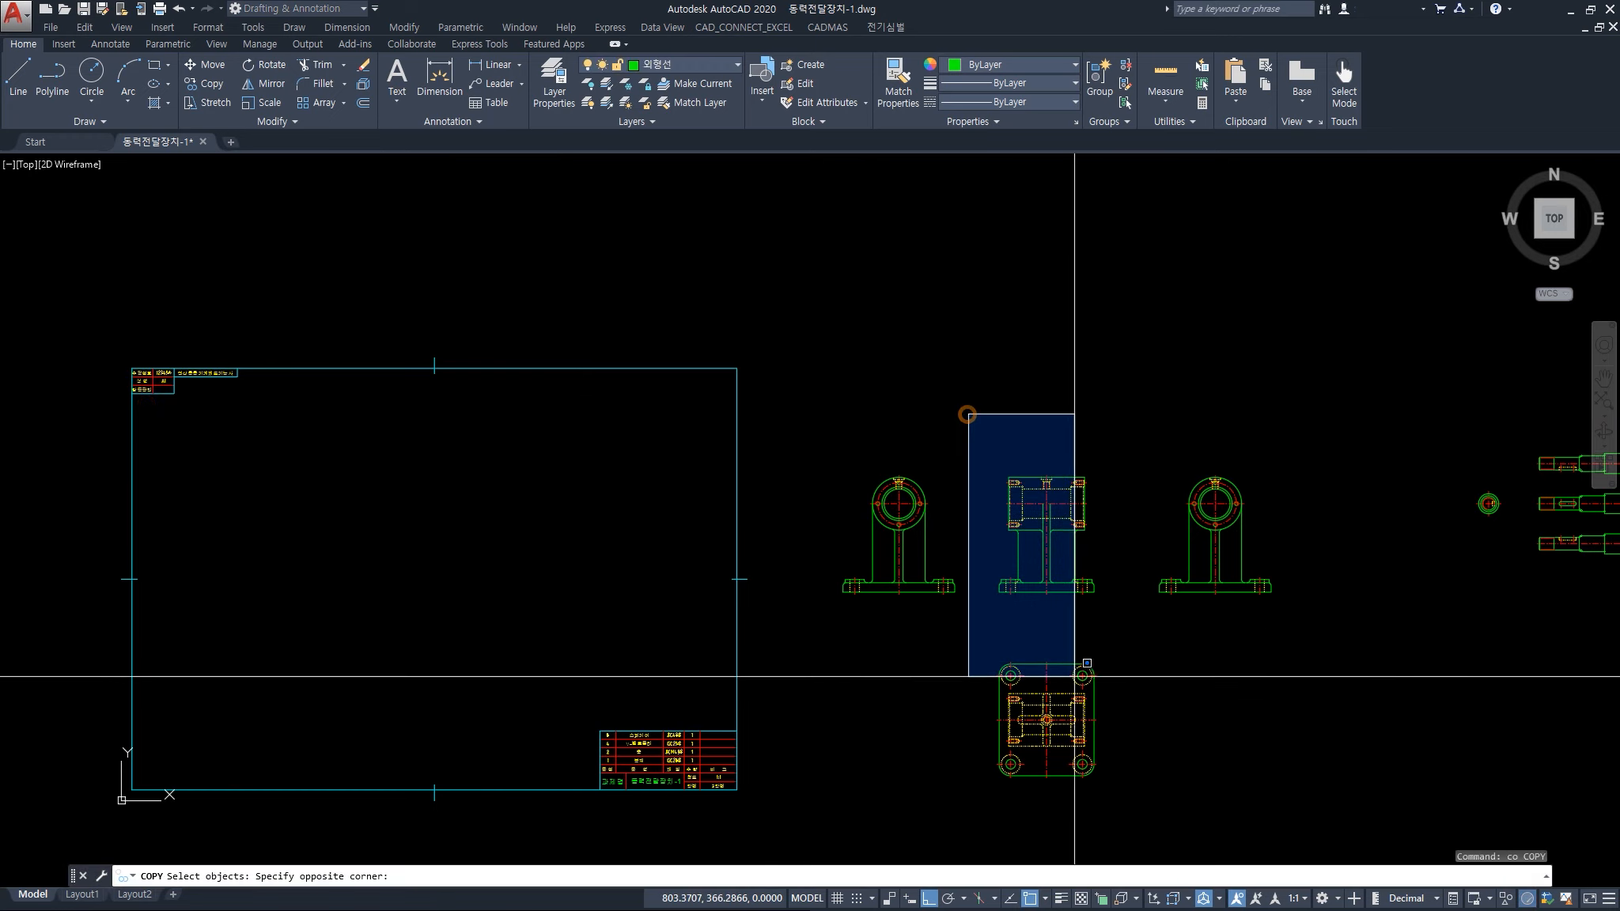
{"action": "left_click", "coordinate": [1329, 823]}
{"action": "key", "text": "Return"}
{"action": "left_click", "coordinate": [1111, 634]}
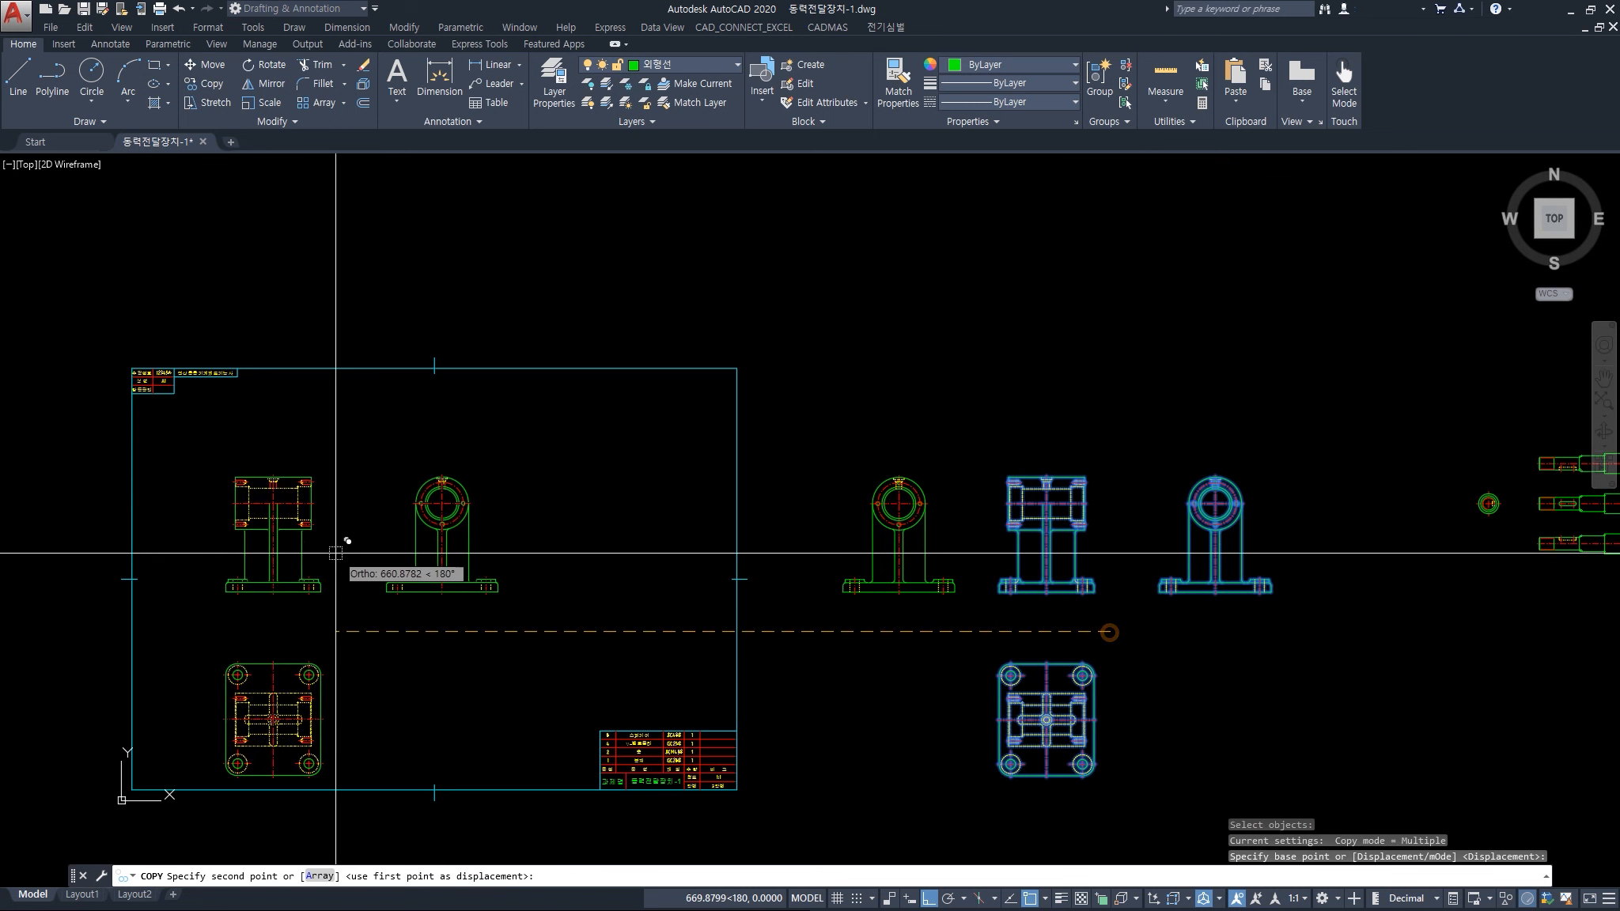
{"action": "key", "text": "F8"}
{"action": "left_click", "coordinate": [267, 562]}
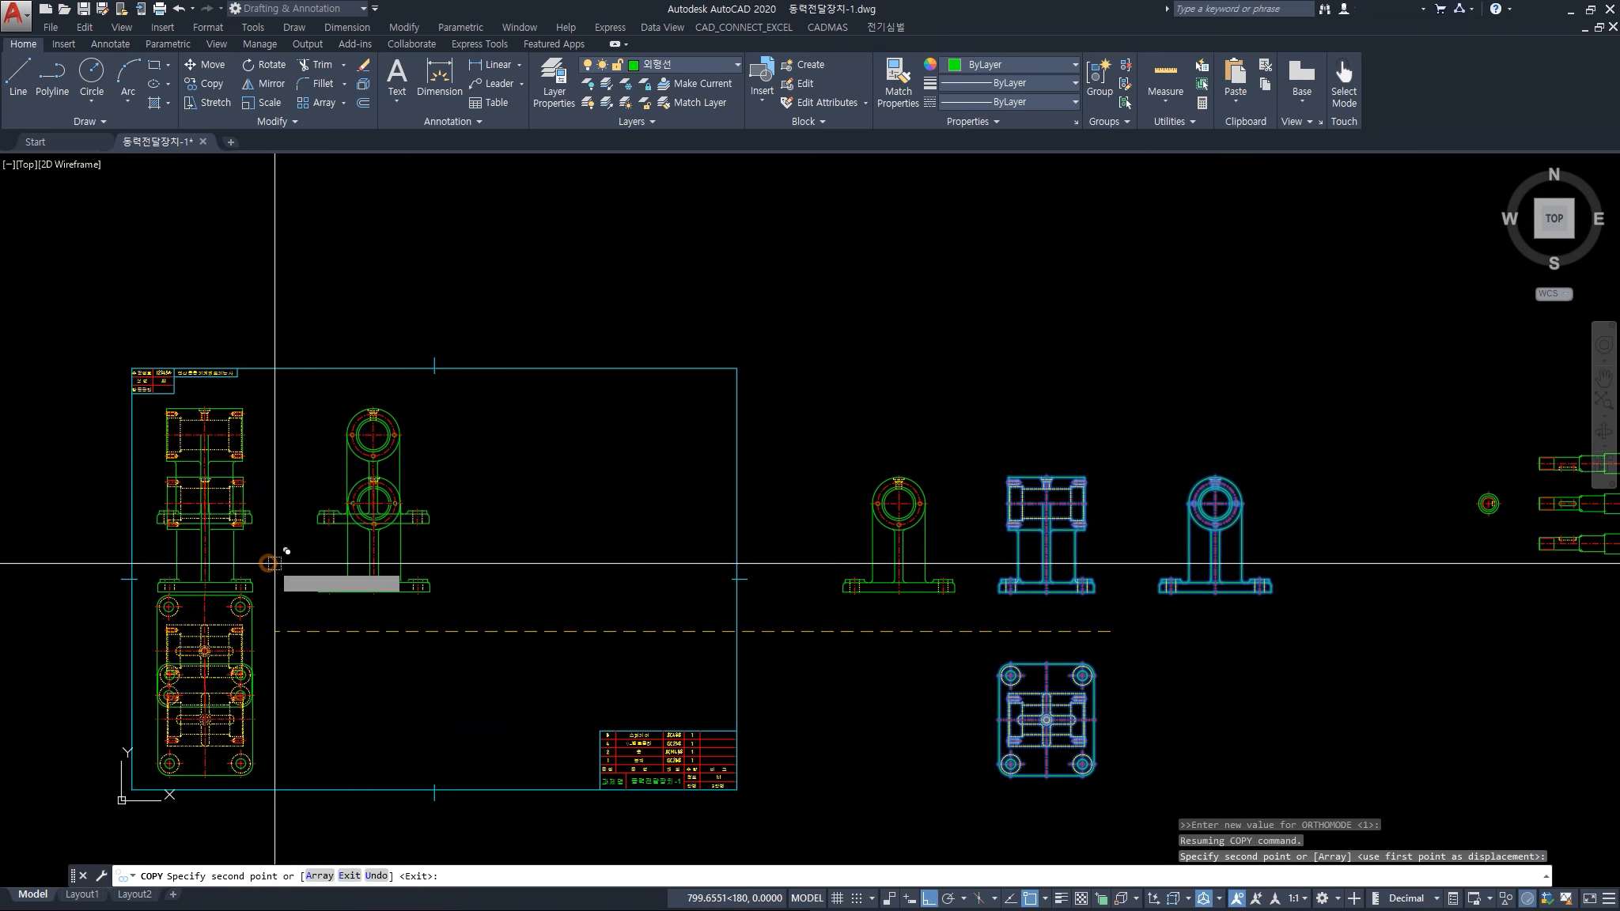
{"action": "key", "text": "Escape"}
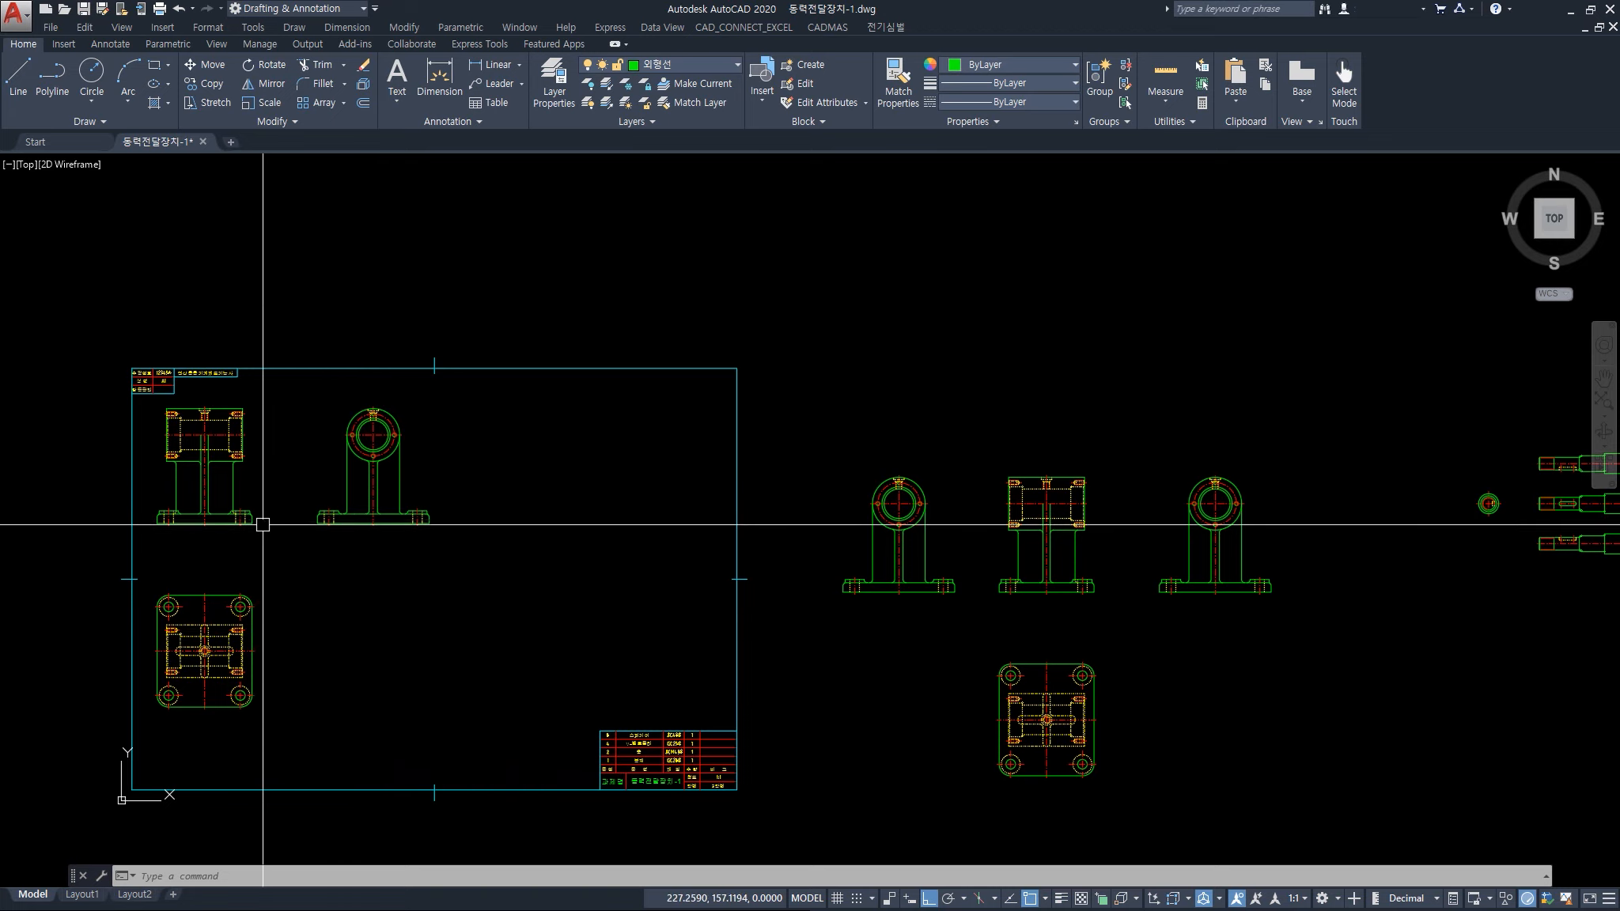
{"action": "key", "text": "ctrl+z"}
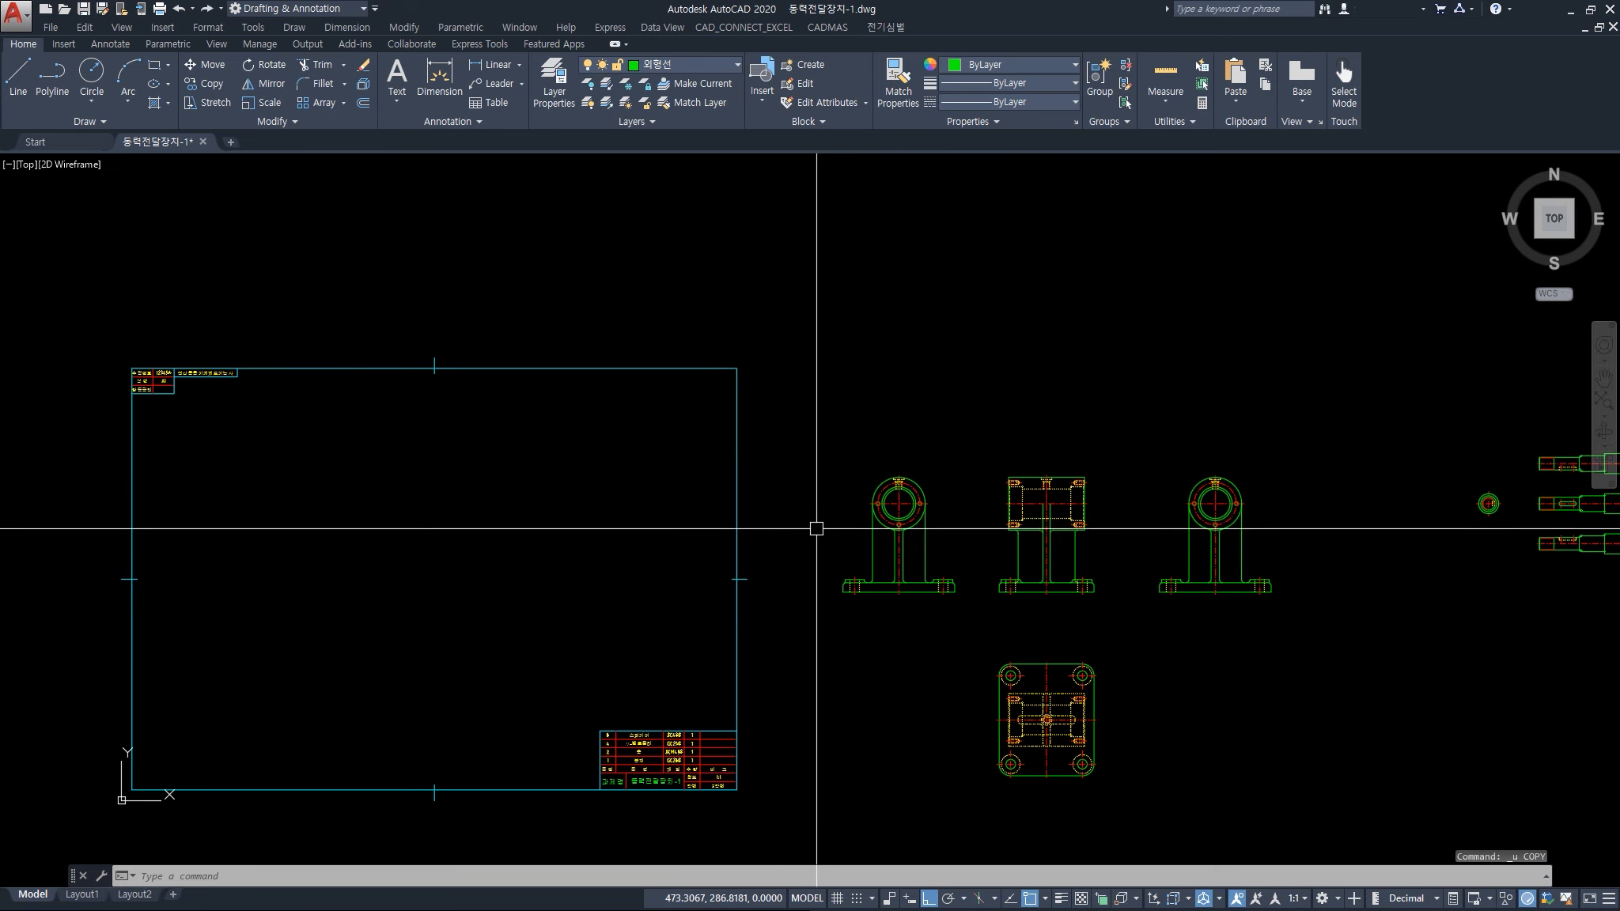
Try placing copies of the left side, front and lower views in the frame's right half, then undo the copy
{"action": "type", "text": "co"}
{"action": "key", "text": "Return"}
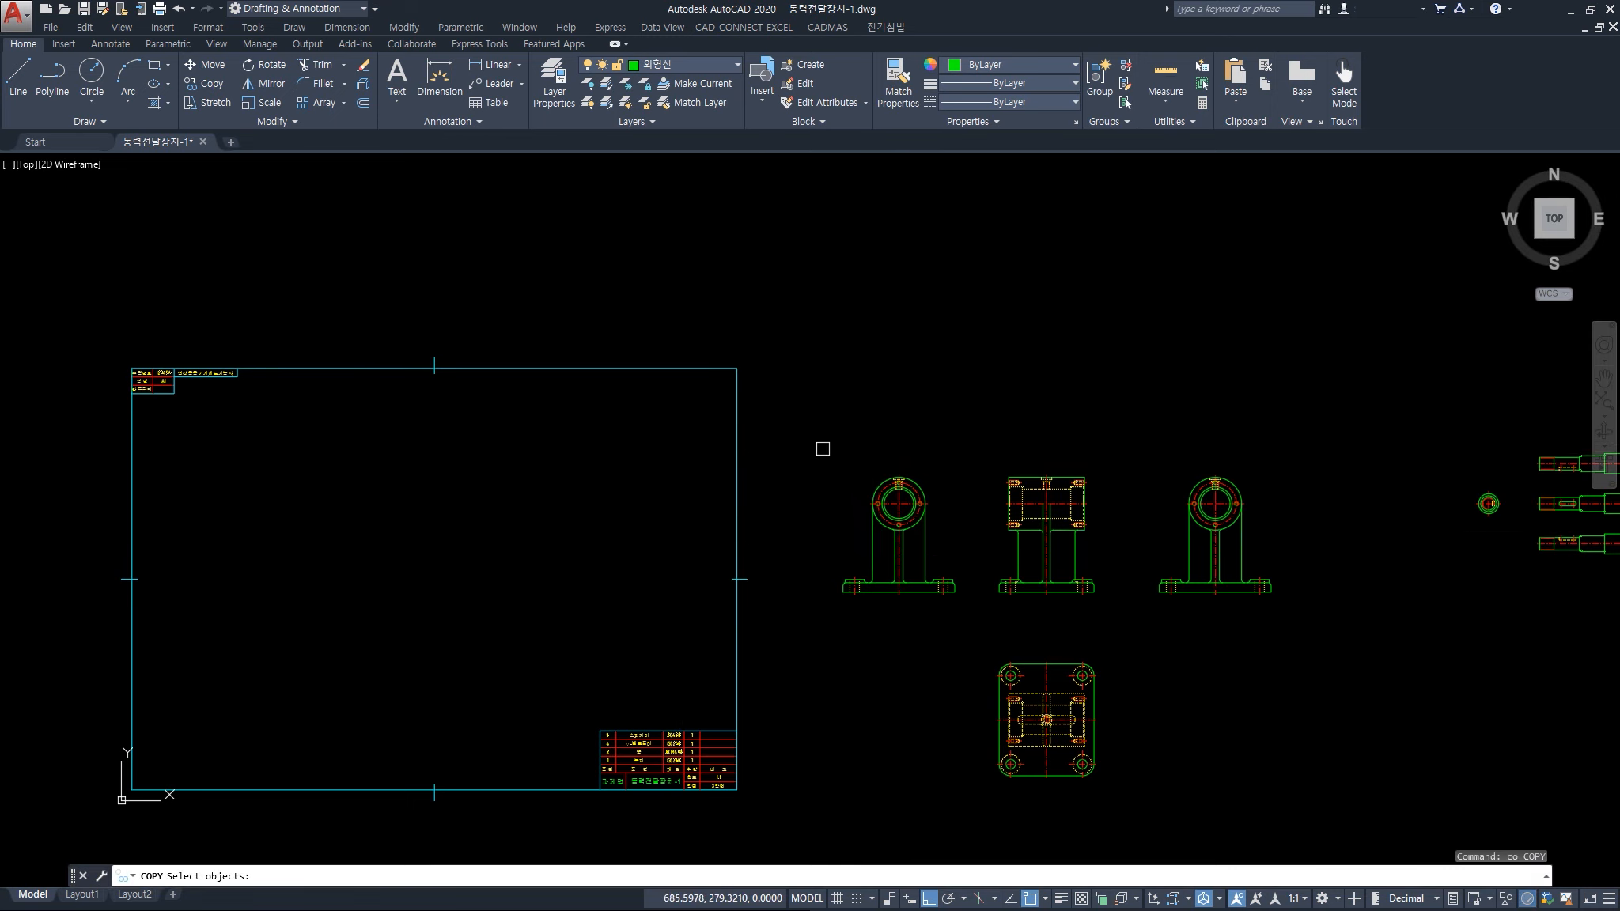
{"action": "left_click", "coordinate": [817, 444]}
{"action": "left_click", "coordinate": [1147, 809]}
{"action": "key", "text": "Return"}
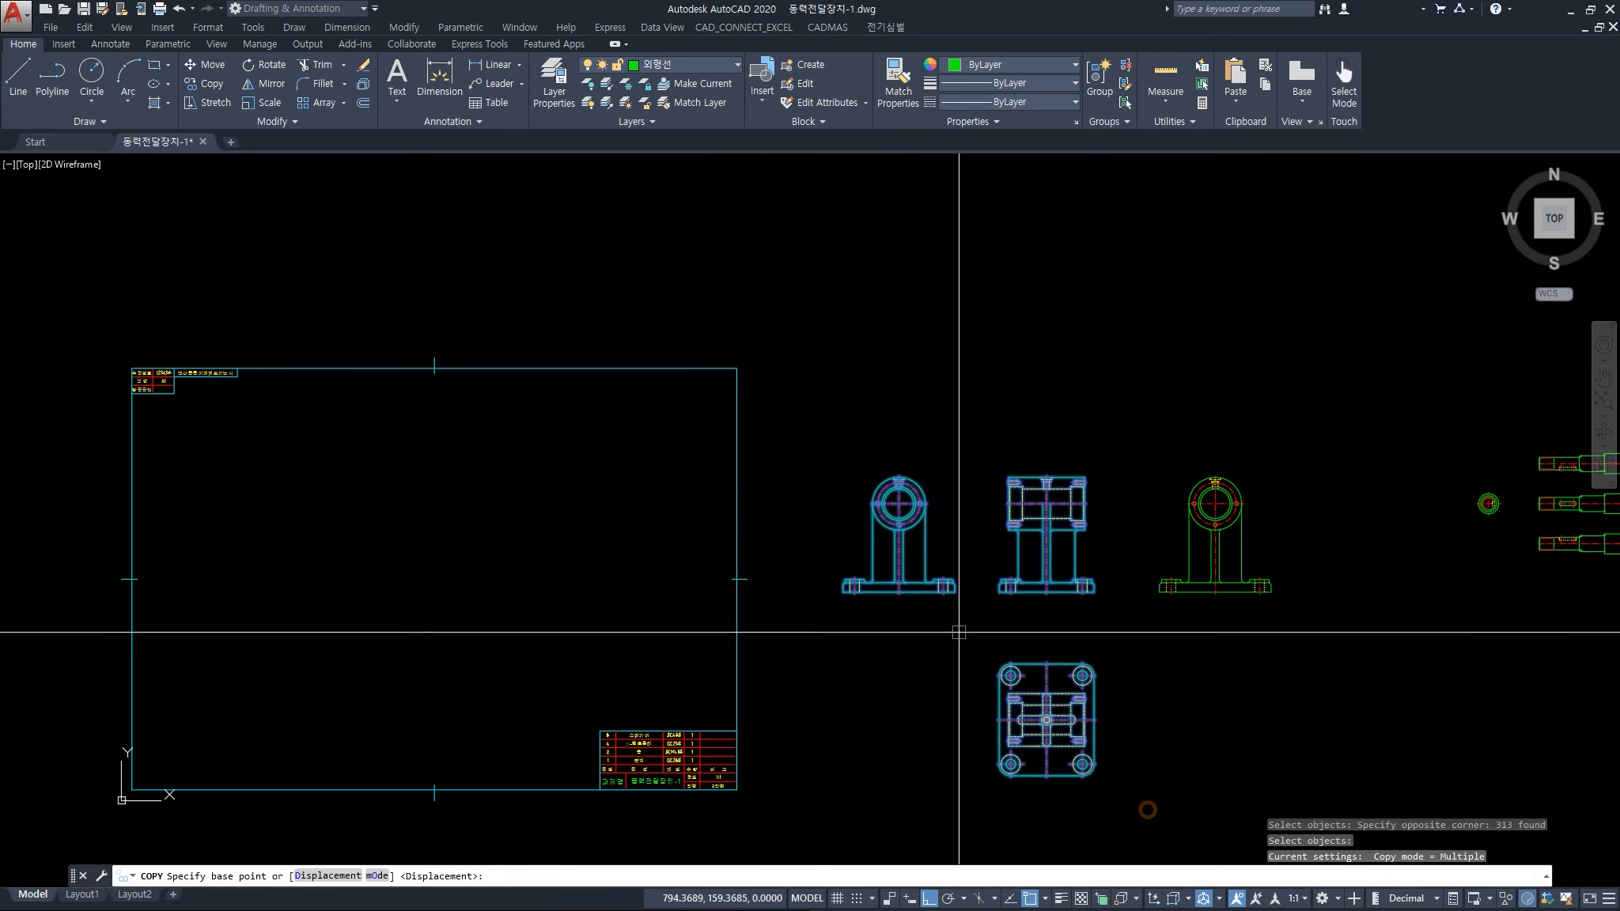
{"action": "left_click", "coordinate": [957, 632]}
{"action": "key", "text": "F8"}
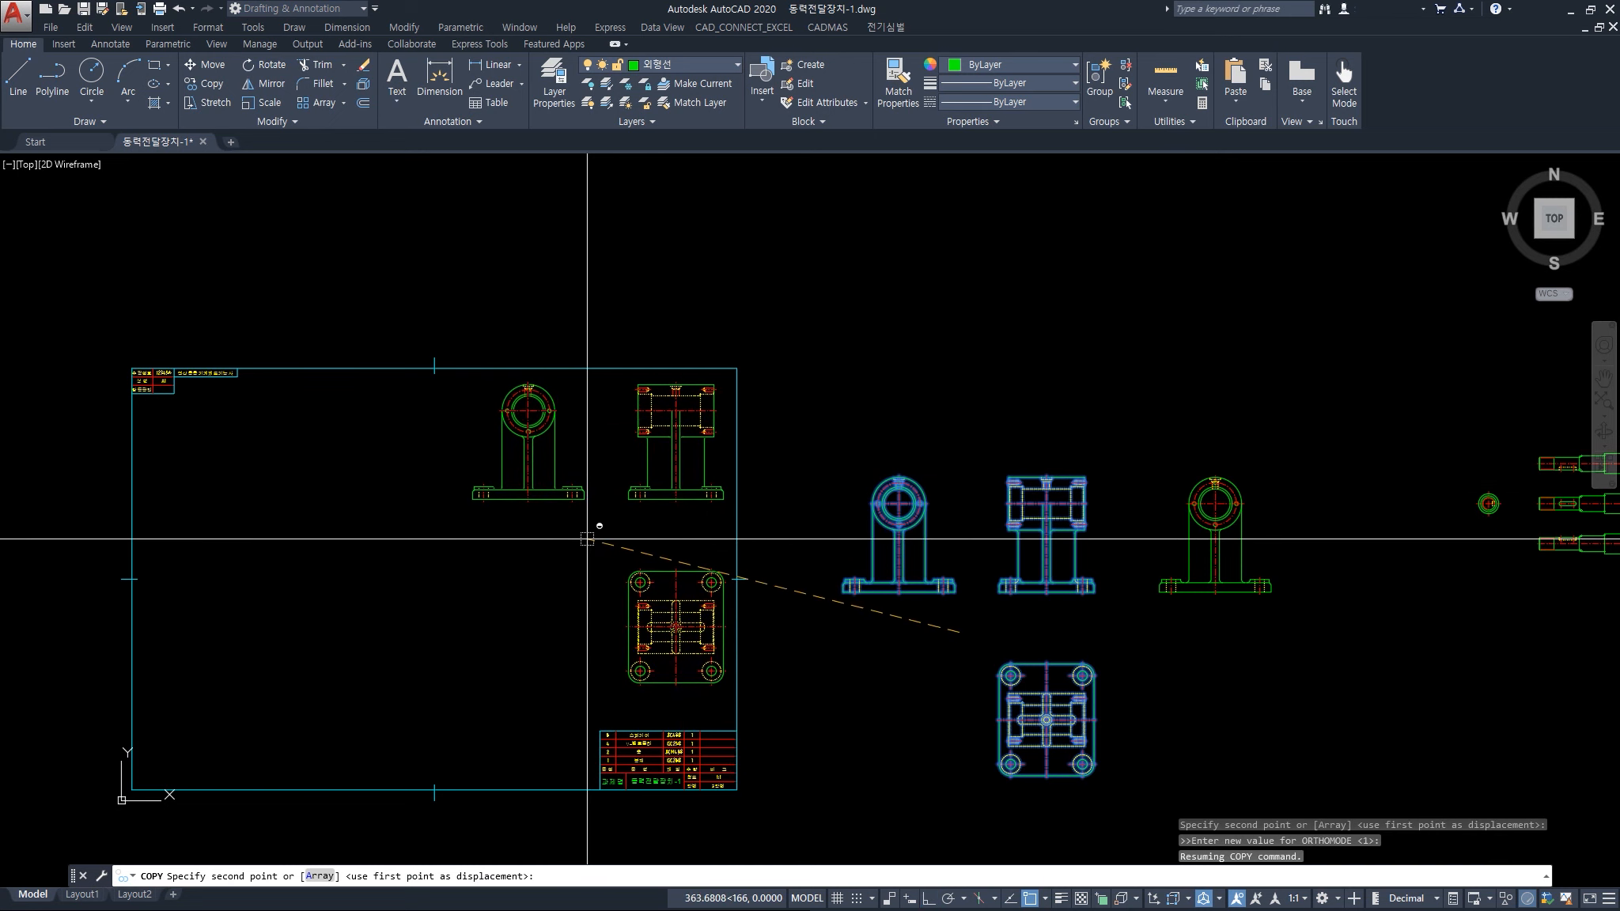
{"action": "left_click", "coordinate": [574, 544]}
{"action": "key", "text": "F8"}
{"action": "key", "text": "Escape"}
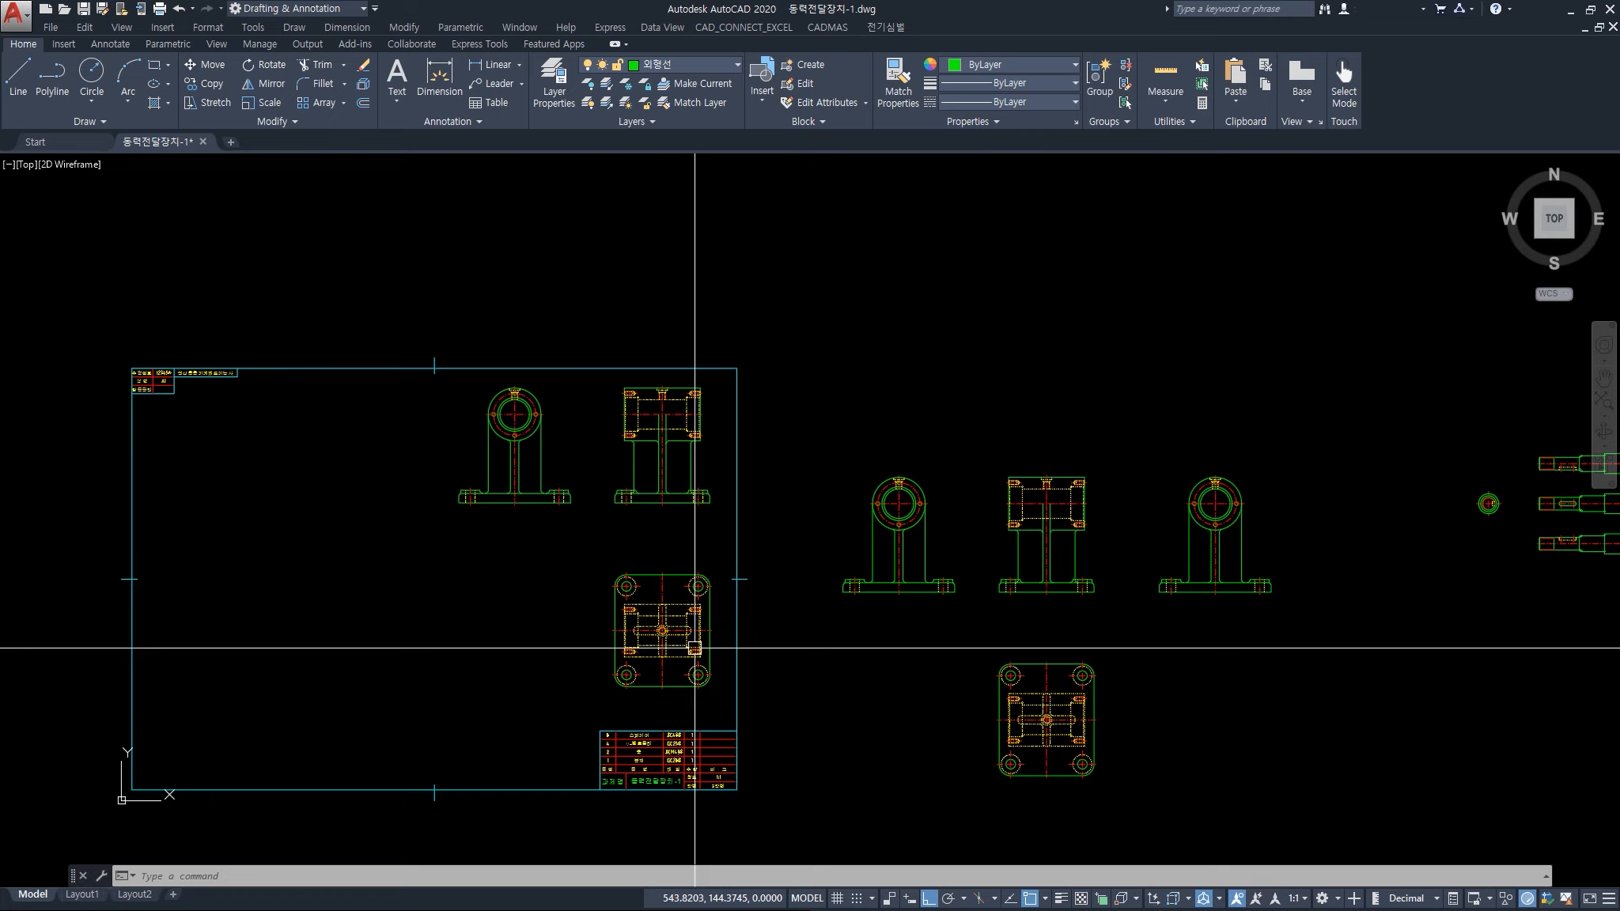
{"action": "key", "text": "ctrl+z"}
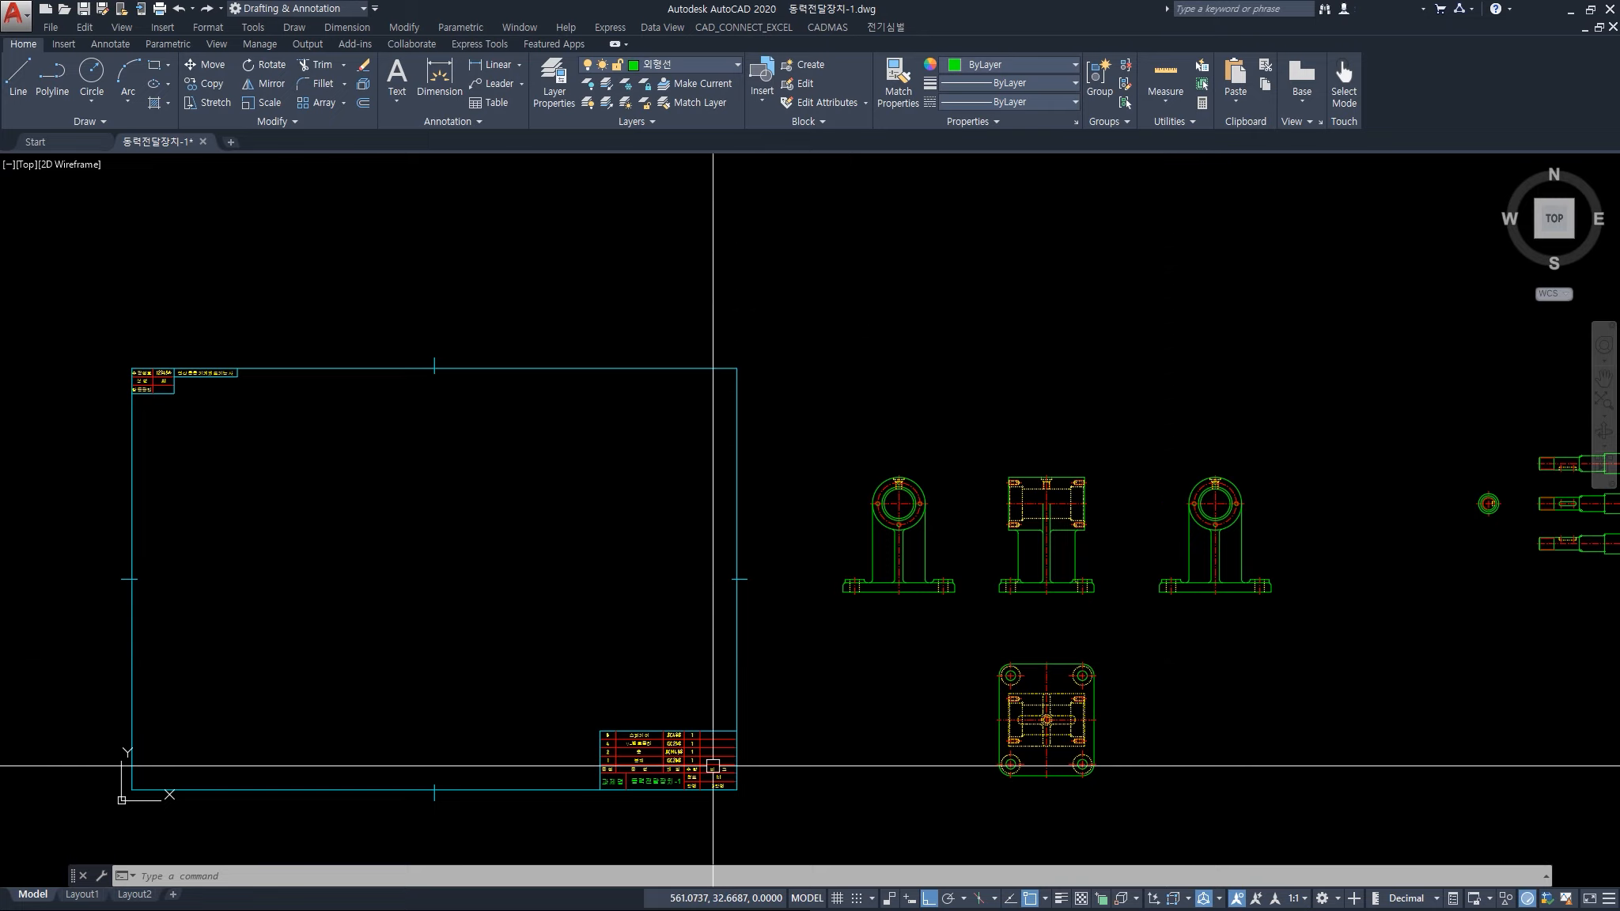
Draw a rectangle from the frame's lower-right corner up to its mid-height, enclosing the title block and the space above it
{"action": "type", "text": "rec"}
{"action": "key", "text": "Return"}
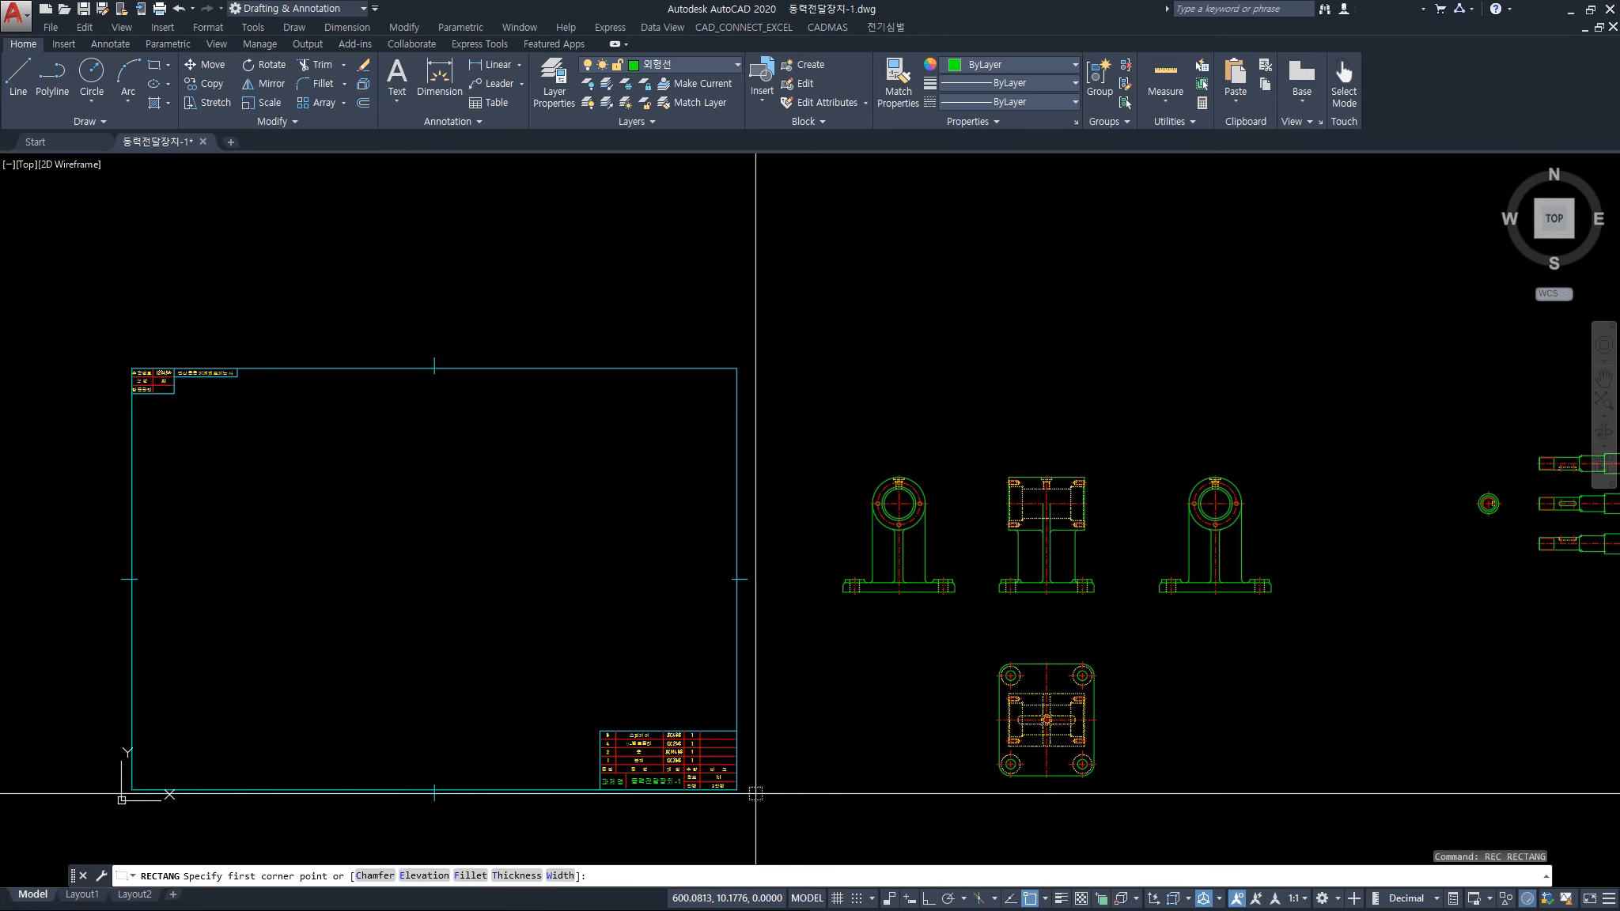
{"action": "left_click", "coordinate": [735, 789]}
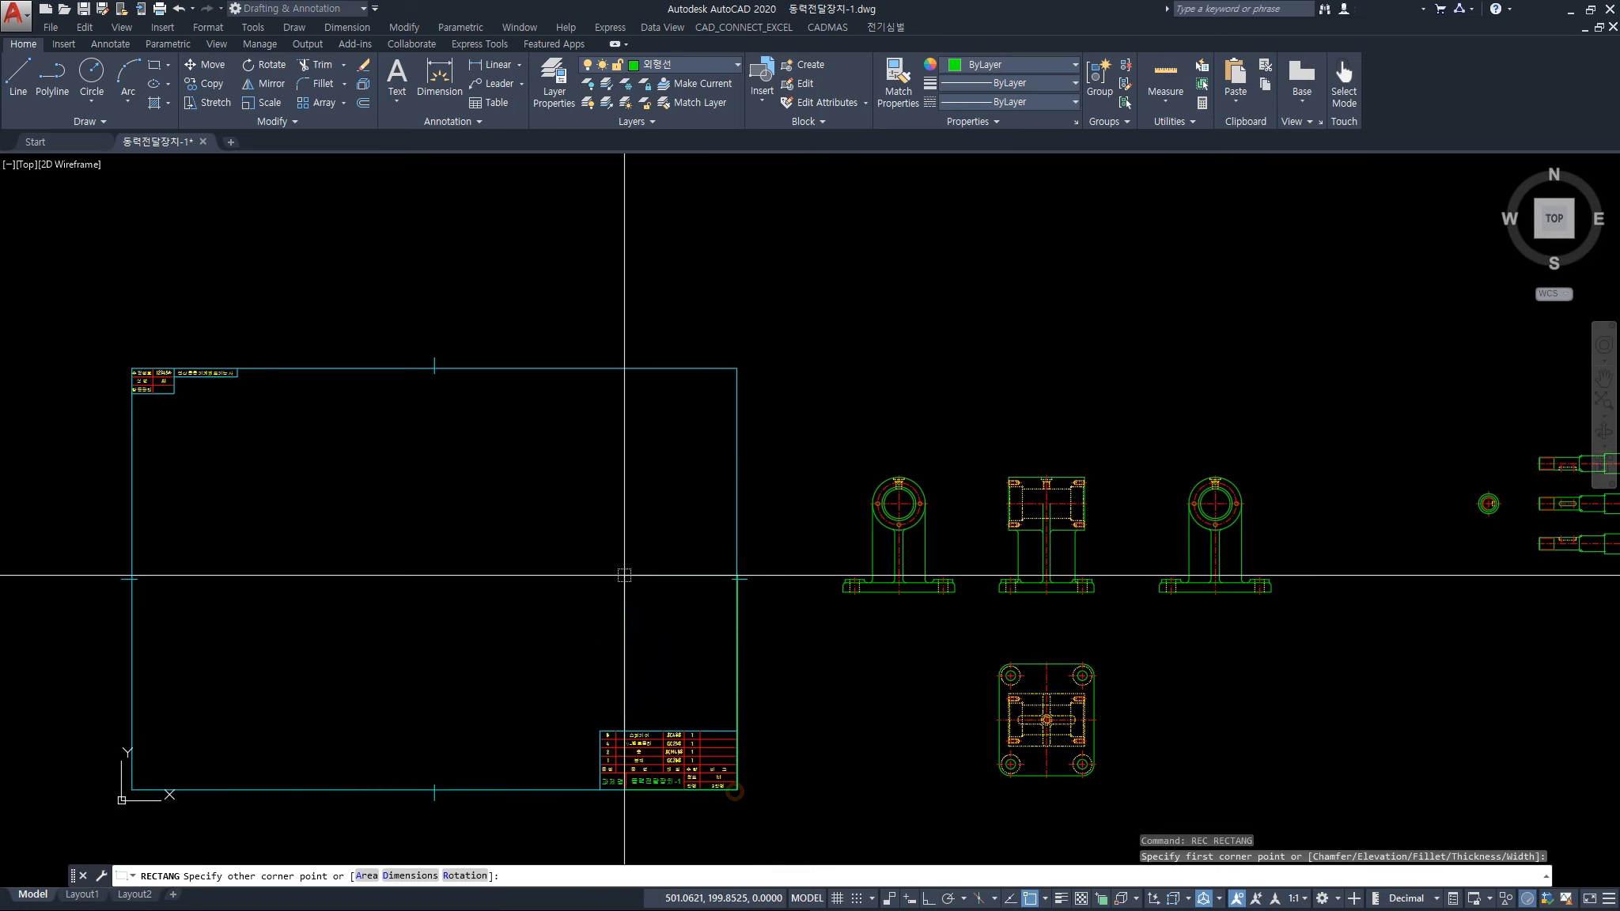
{"action": "left_click", "coordinate": [597, 579]}
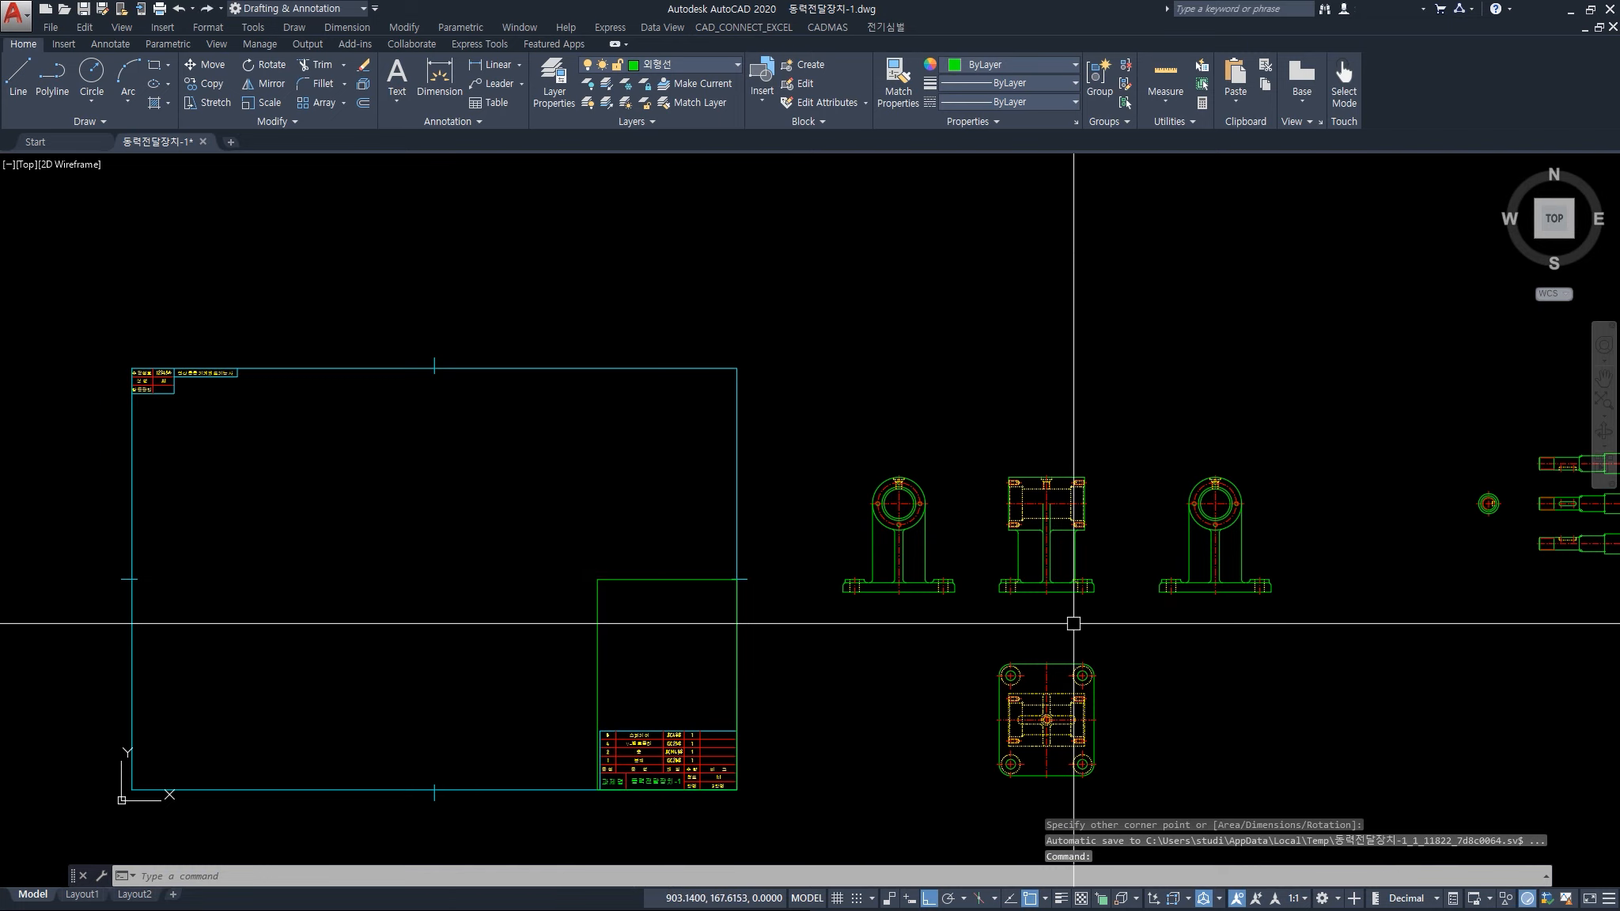
Copy the body's front, lower and right side views into the frame, fitting them around the rectangle over the title block
{"action": "middle_click_drag", "start_coordinate": [1072, 623], "coordinate": [1022, 584]}
{"action": "type", "text": "co"}
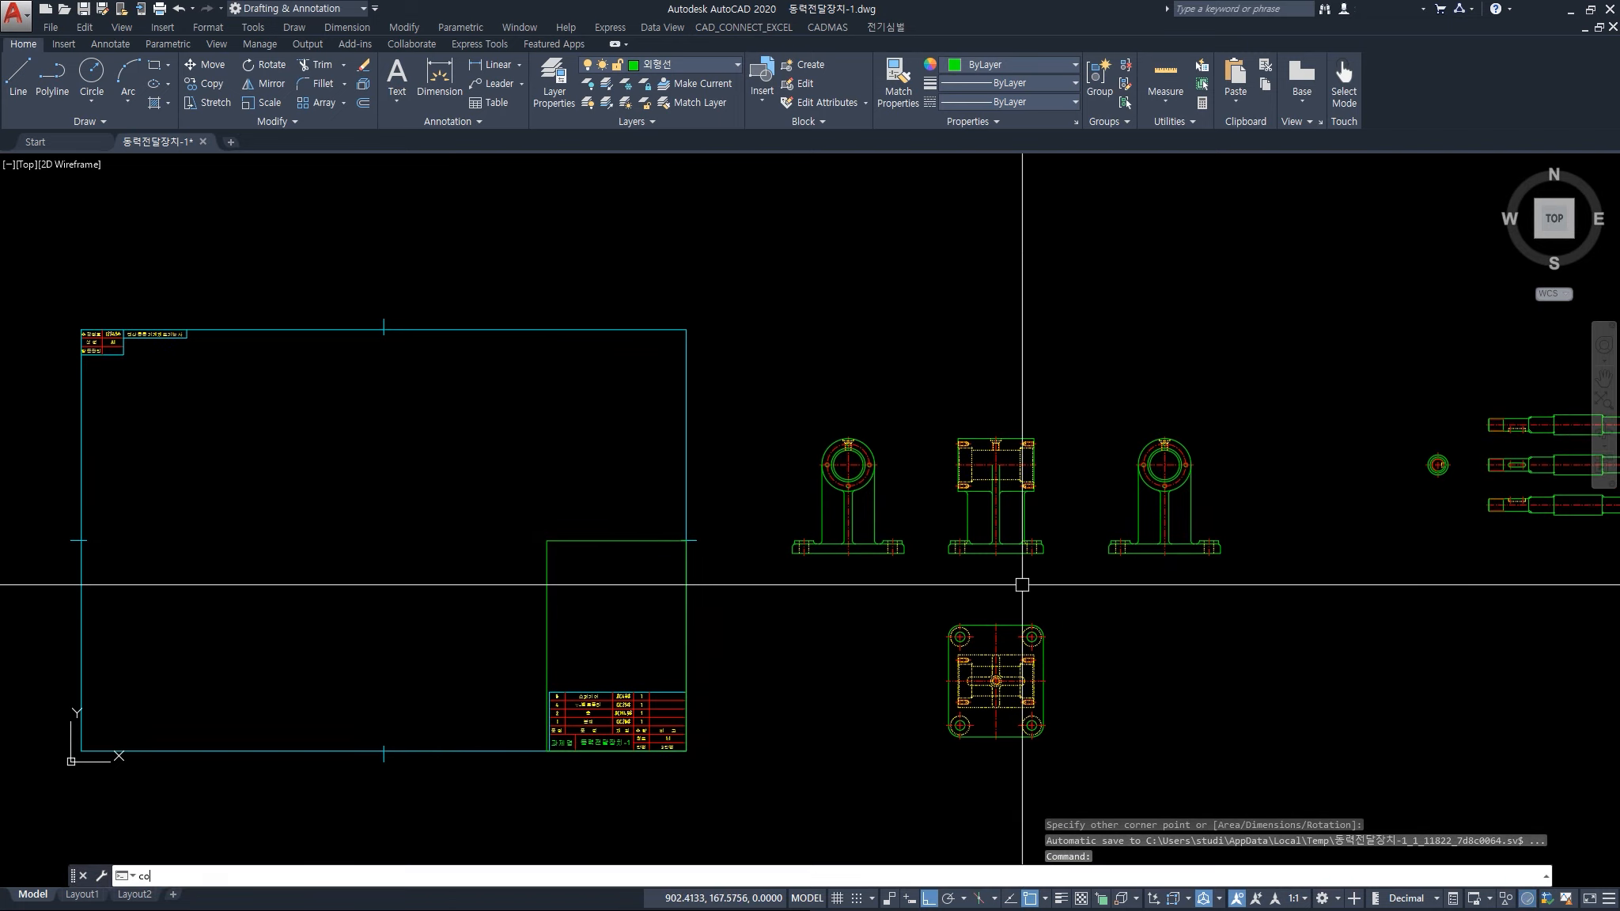
{"action": "key", "text": "Return"}
{"action": "left_click", "coordinate": [1284, 779]}
{"action": "key", "text": "Return"}
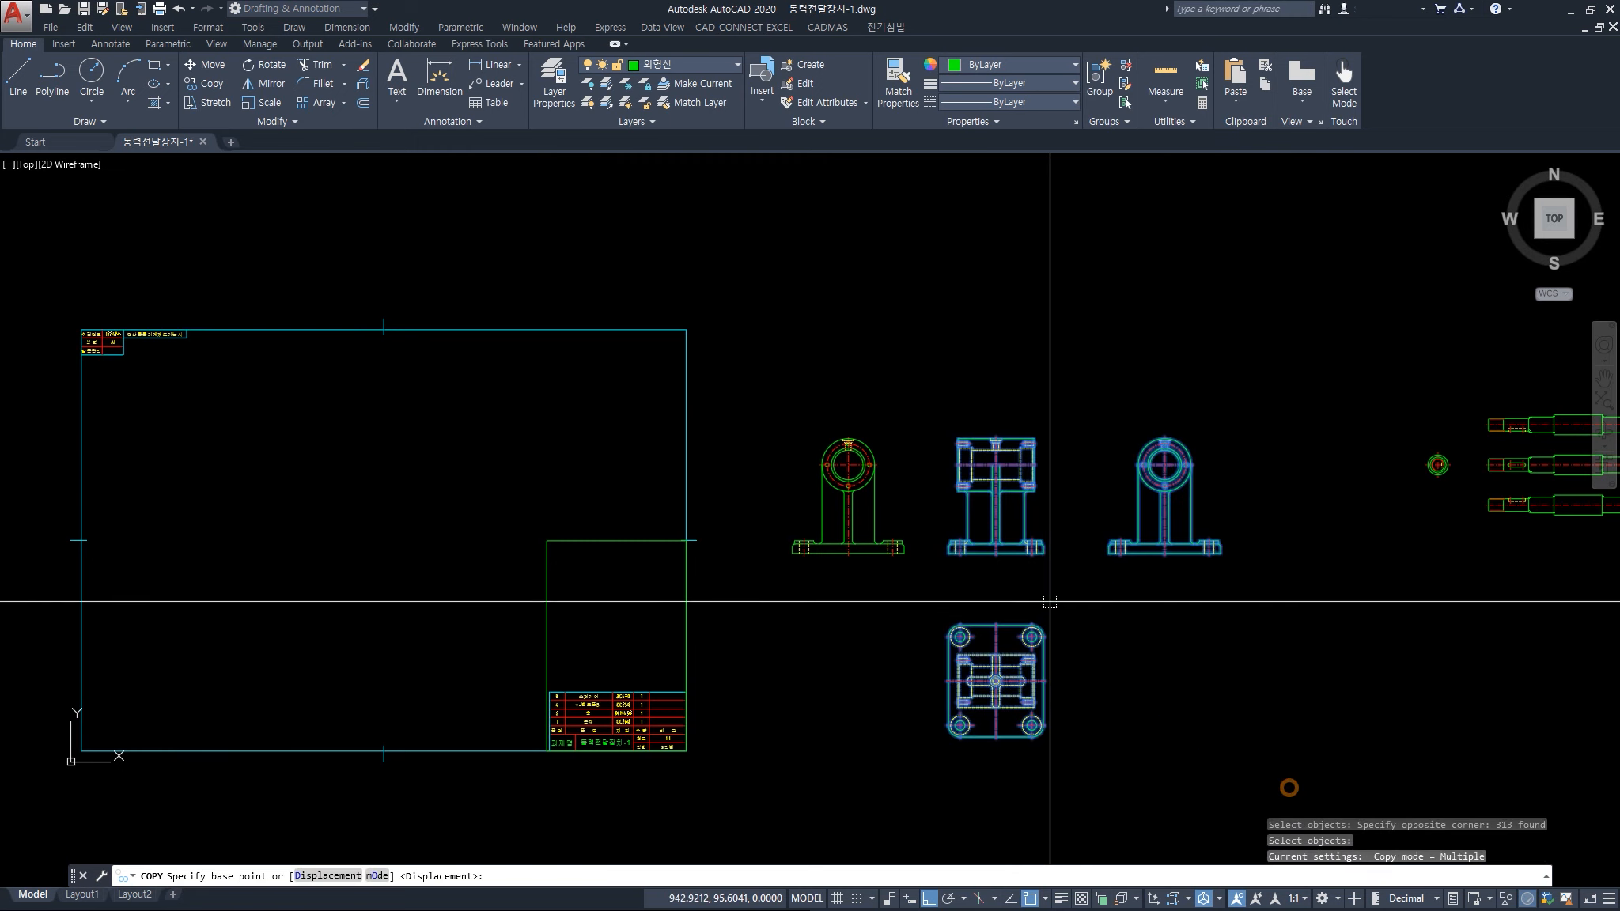
{"action": "left_click", "coordinate": [1068, 576]}
{"action": "key", "text": "F8"}
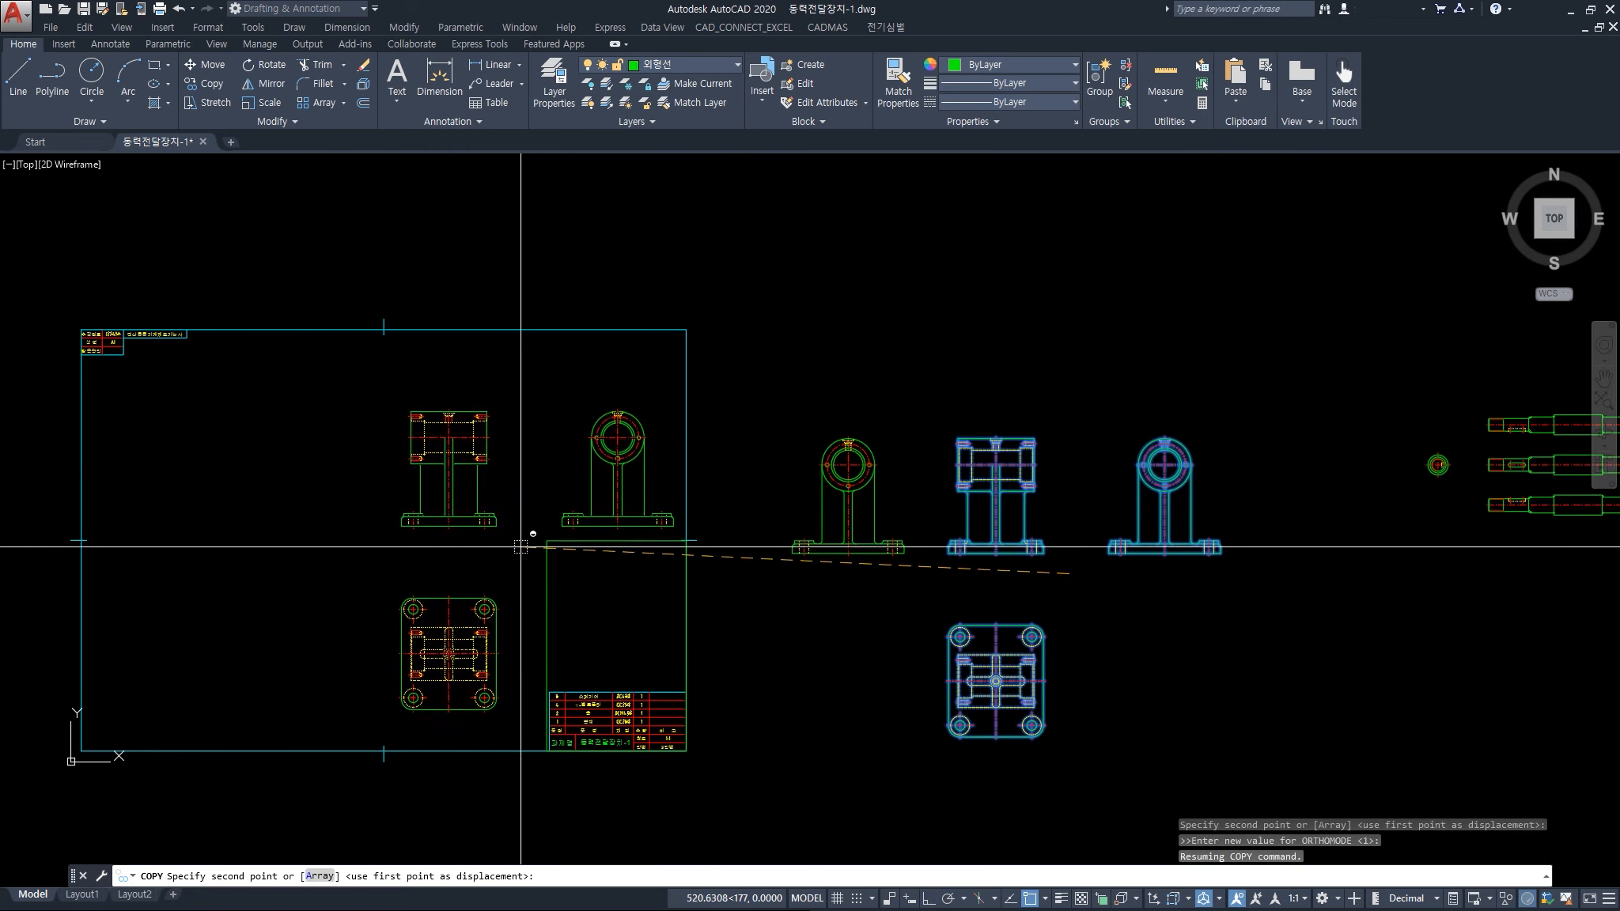
{"action": "left_click", "coordinate": [522, 550]}
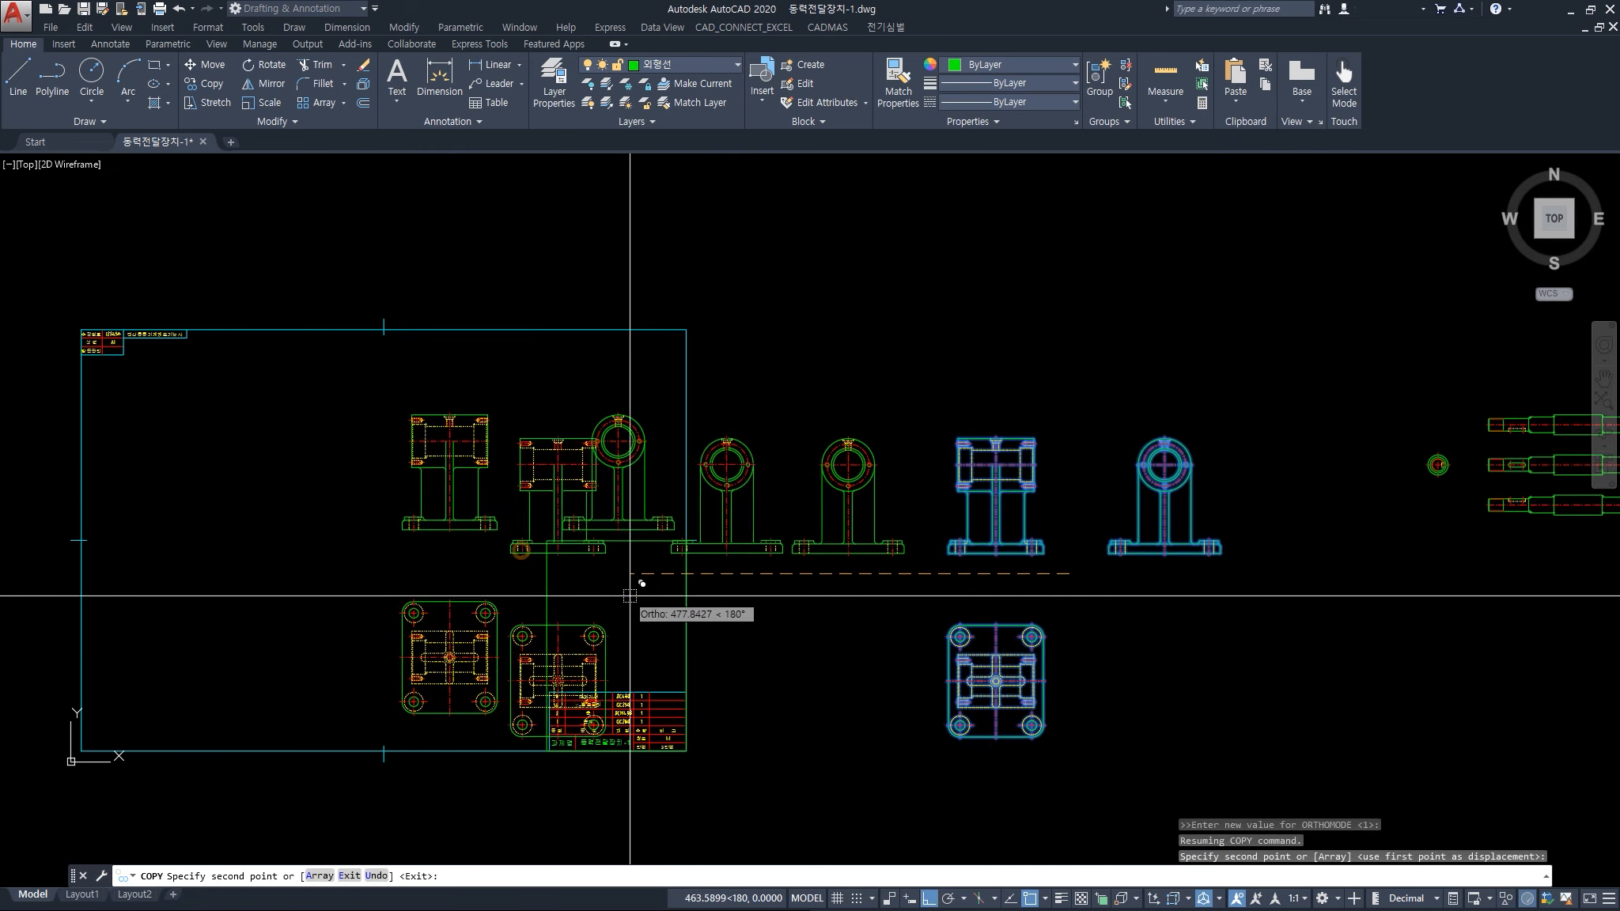
{"action": "key", "text": "Escape"}
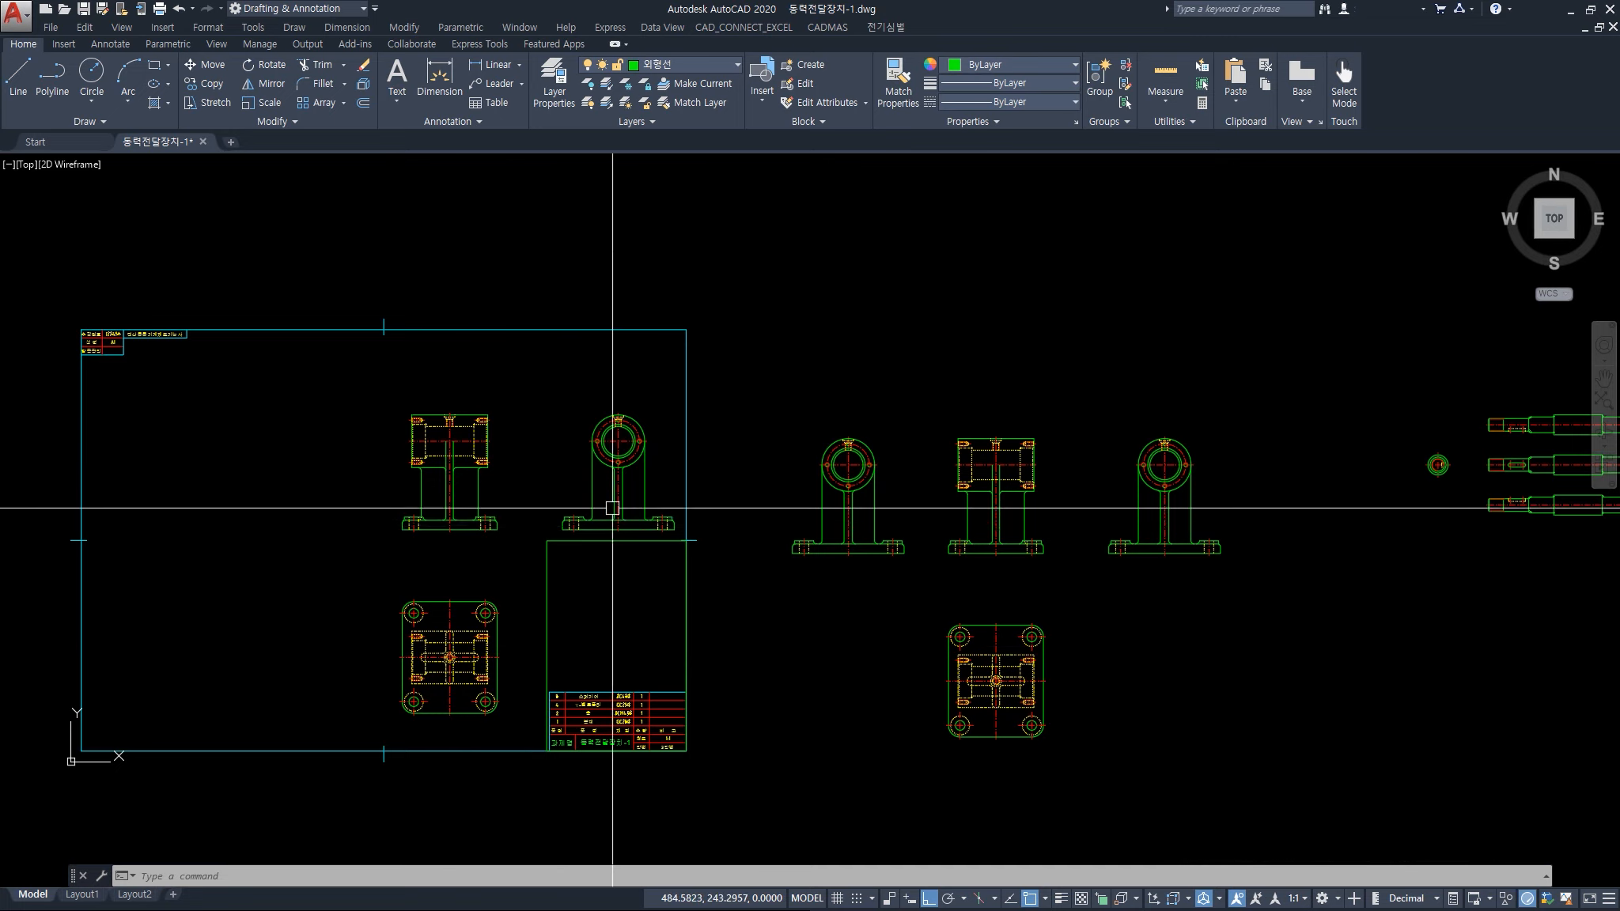
Highlight the original left and right side views of the body outside the frame, then clear the selection
{"action": "left_click", "coordinate": [908, 588]}
{"action": "left_click", "coordinate": [770, 405]}
{"action": "left_click", "coordinate": [1211, 589]}
{"action": "left_click", "coordinate": [1111, 416]}
{"action": "key", "text": "Escape"}
{"action": "key", "text": "Escape"}
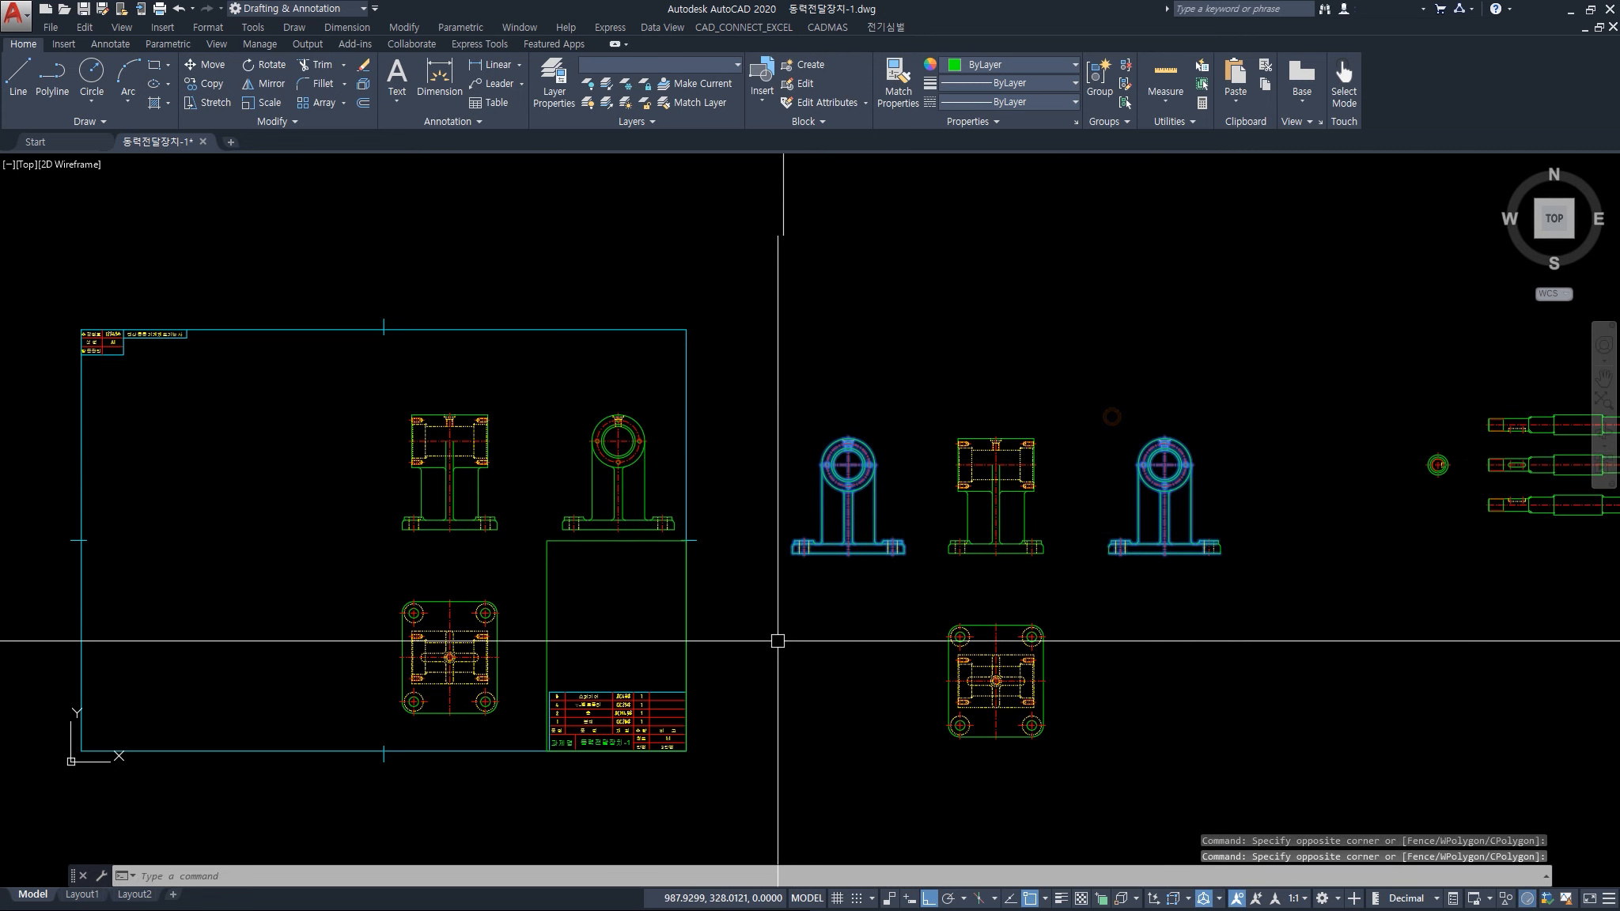
Erase the copied front, lower and right side views arranged around the rectangle in the frame
{"action": "left_click", "coordinate": [520, 757]}
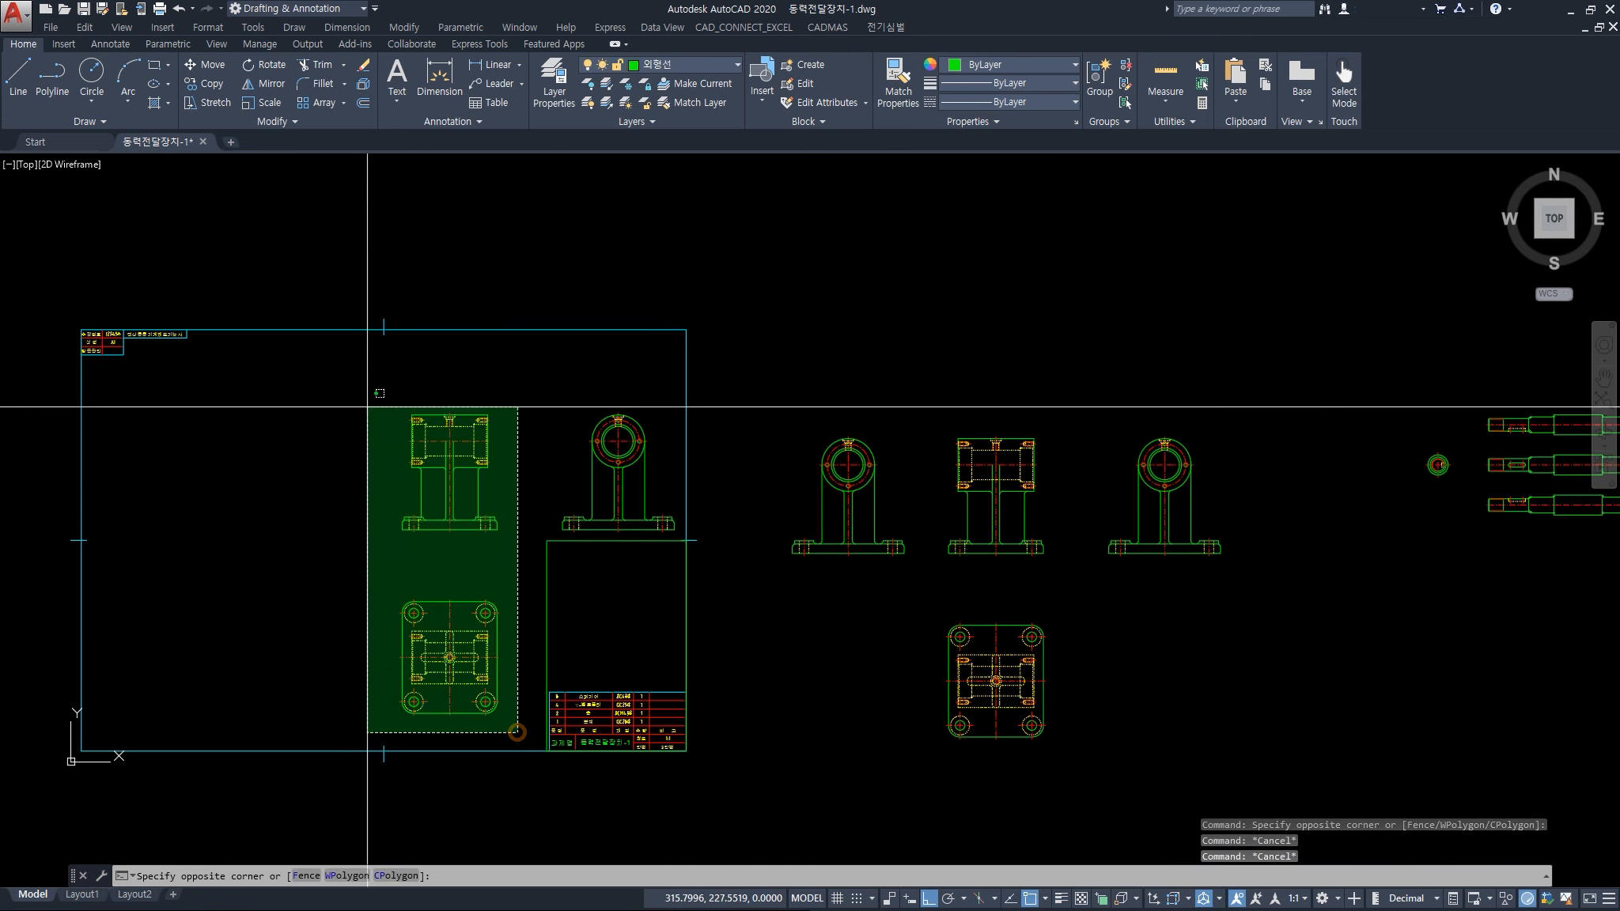
{"action": "left_click", "coordinate": [366, 405]}
{"action": "left_click", "coordinate": [535, 398]}
{"action": "left_click", "coordinate": [678, 556]}
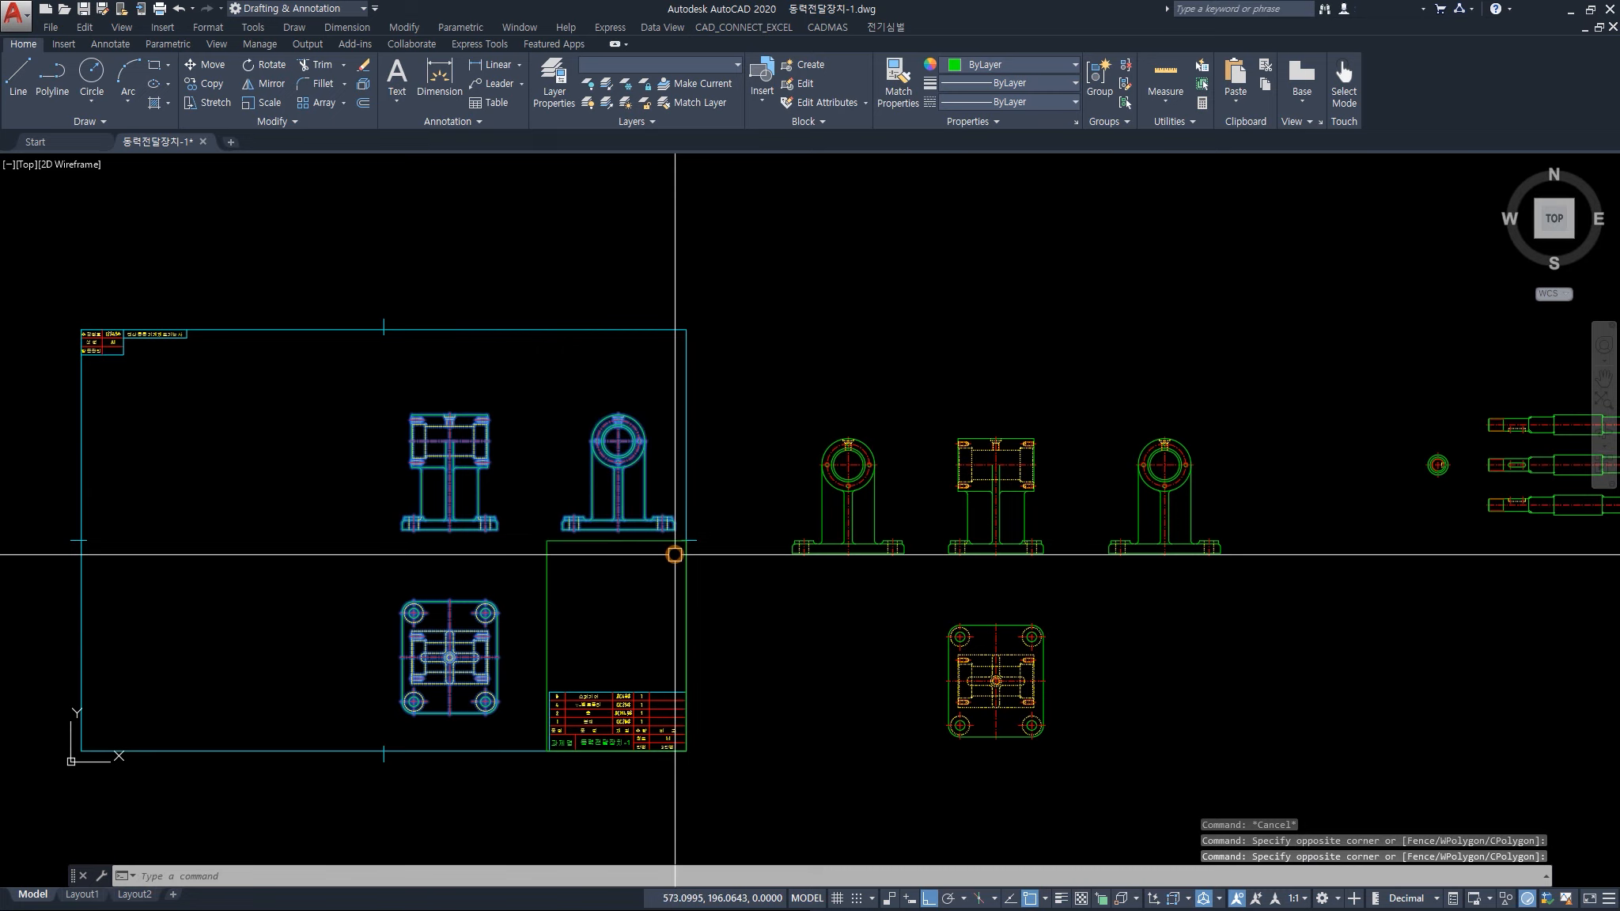
{"action": "key", "text": "Delete"}
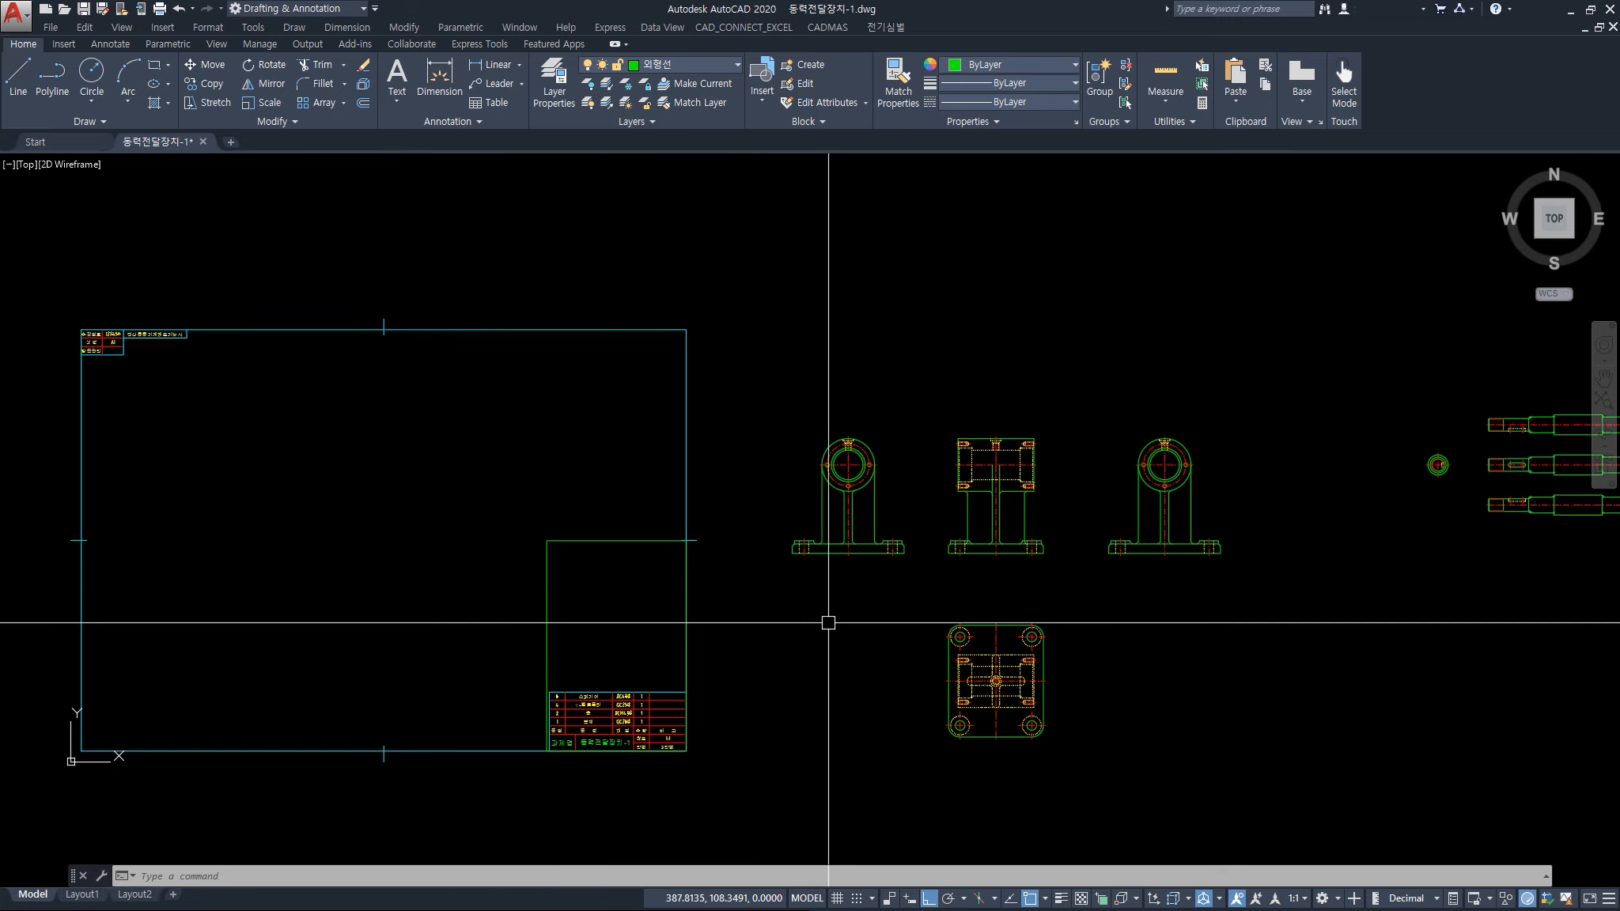
Erase the original left side view of the body between the drawing frame and the front view
{"action": "left_click", "coordinate": [913, 587]}
{"action": "left_click", "coordinate": [793, 427]}
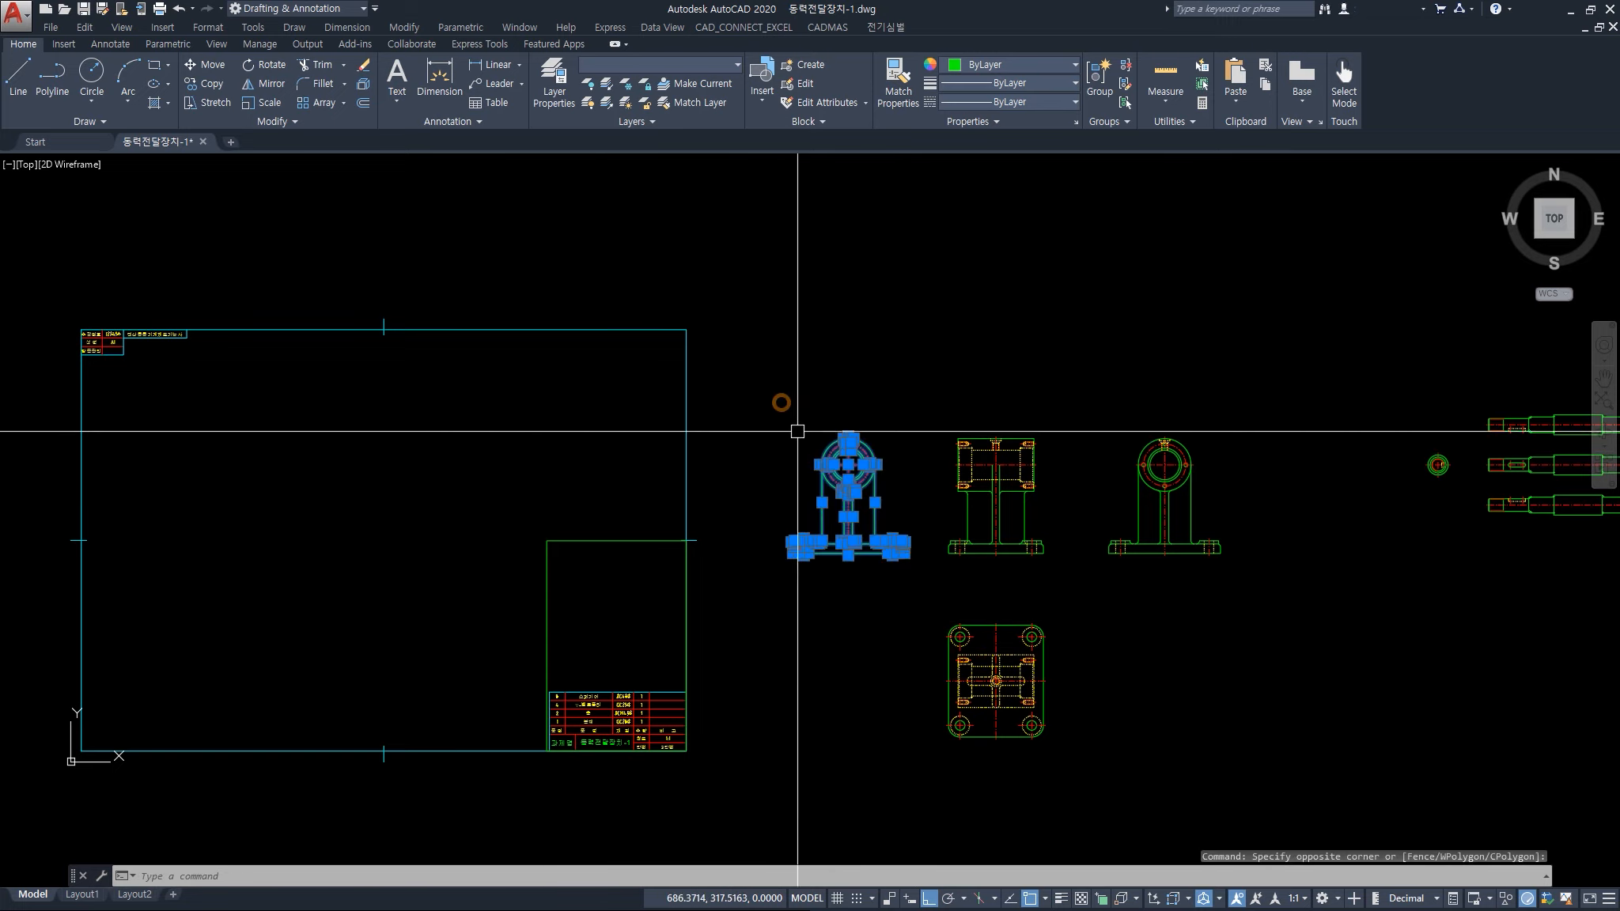
{"action": "key", "text": "Delete"}
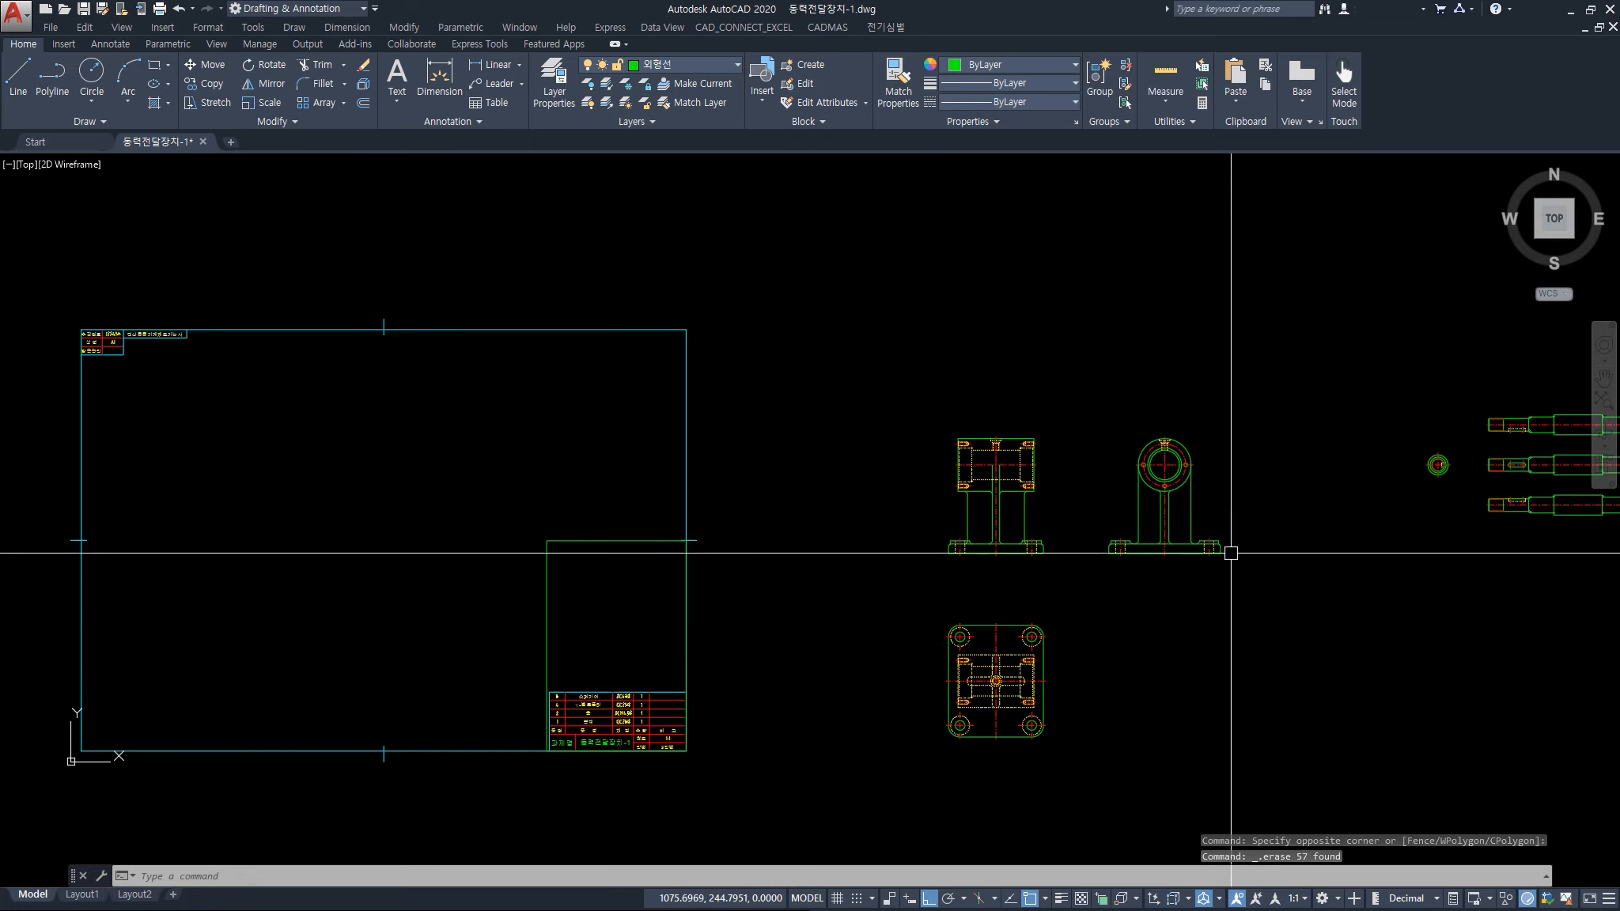
Erase the green rectangle drawn over the title block in the drawing frame
{"action": "middle_click_drag", "start_coordinate": [1254, 633], "coordinate": [1110, 625]}
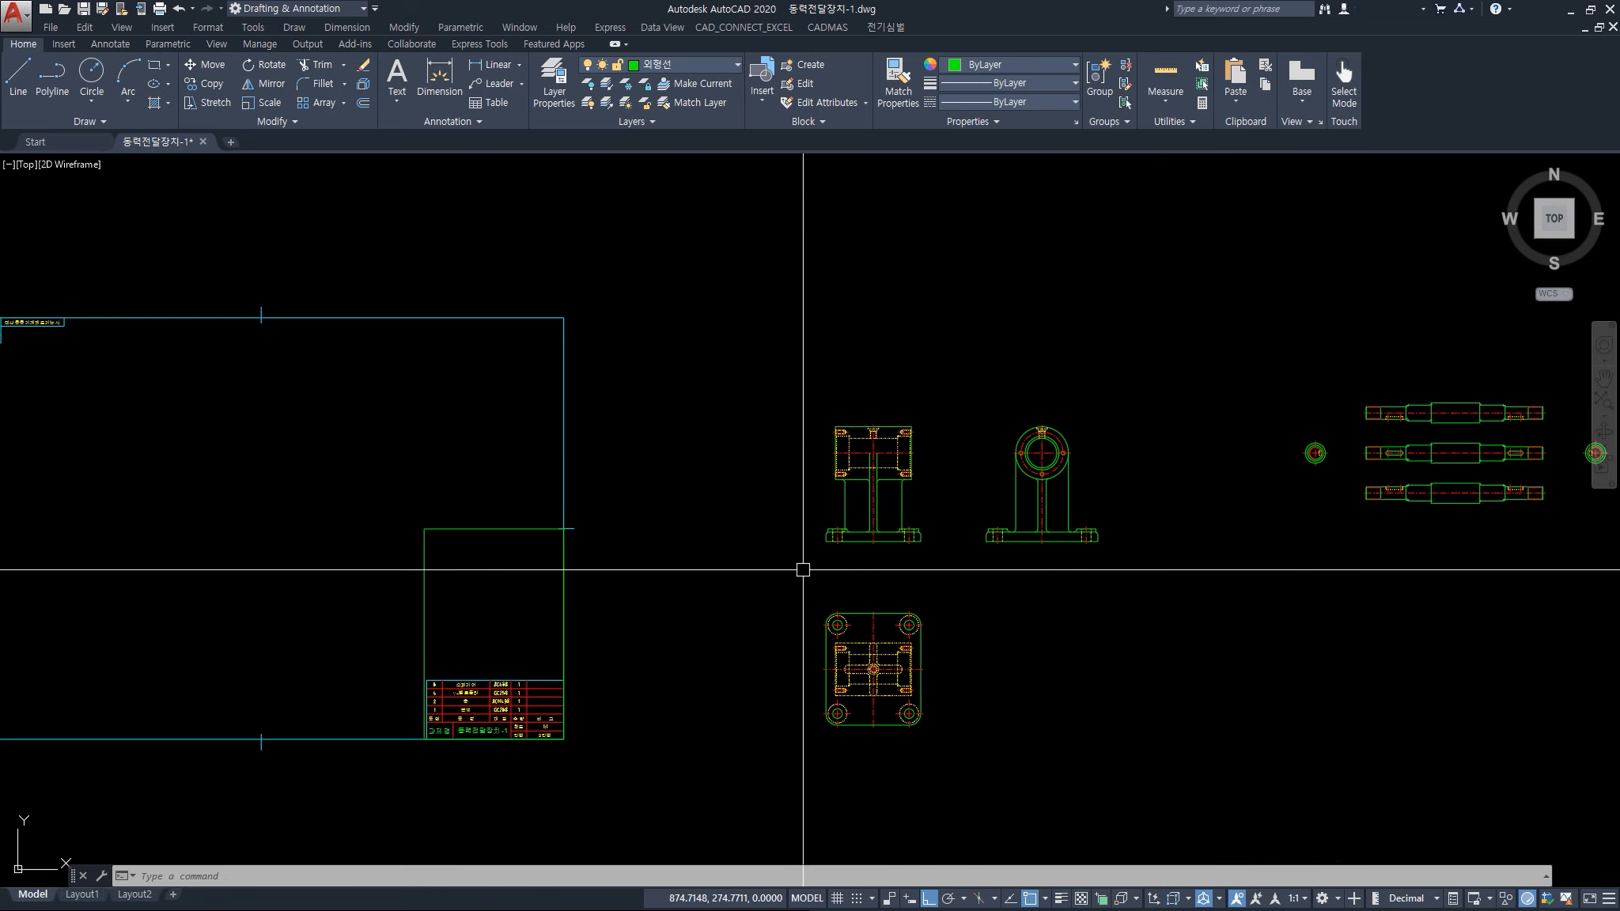
{"action": "left_click", "coordinate": [490, 545]}
{"action": "left_click", "coordinate": [440, 499]}
{"action": "key", "text": "Delete"}
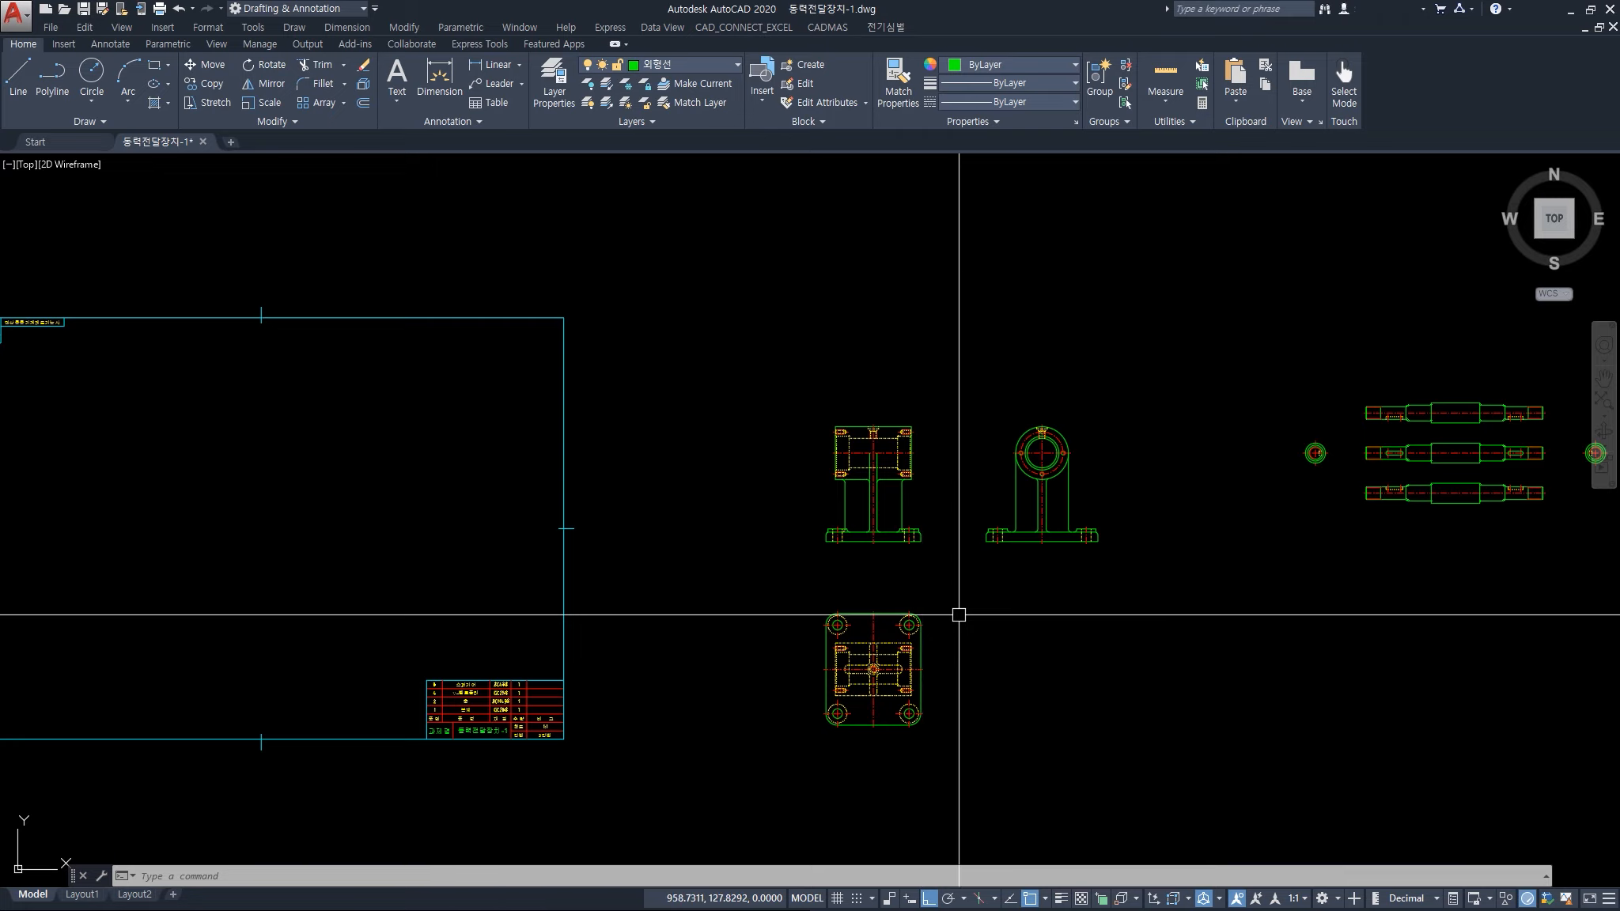
Examine the shaft's three longitudinal views and its end views up close
{"action": "middle_click_drag", "start_coordinate": [1403, 513], "coordinate": [1052, 560]}
{"action": "scroll", "coordinate": [1107, 515], "scroll_direction": "up", "scroll_amount": 5}
{"action": "middle_click_drag", "start_coordinate": [1144, 513], "coordinate": [1060, 524]}
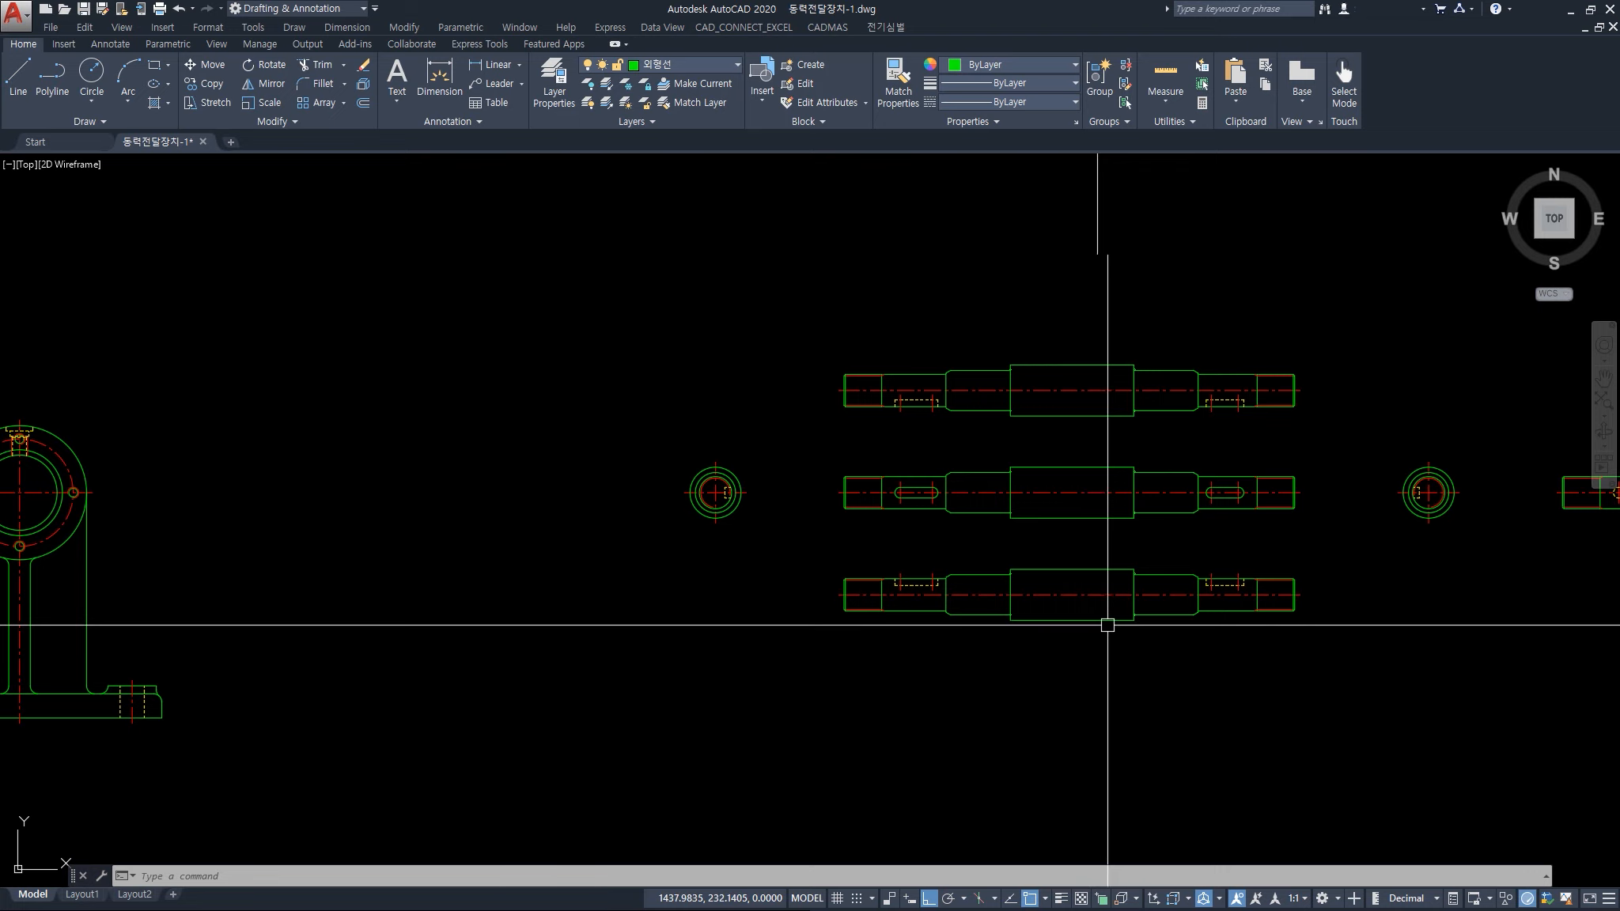
{"action": "middle_click_drag", "start_coordinate": [1103, 622], "coordinate": [1017, 697]}
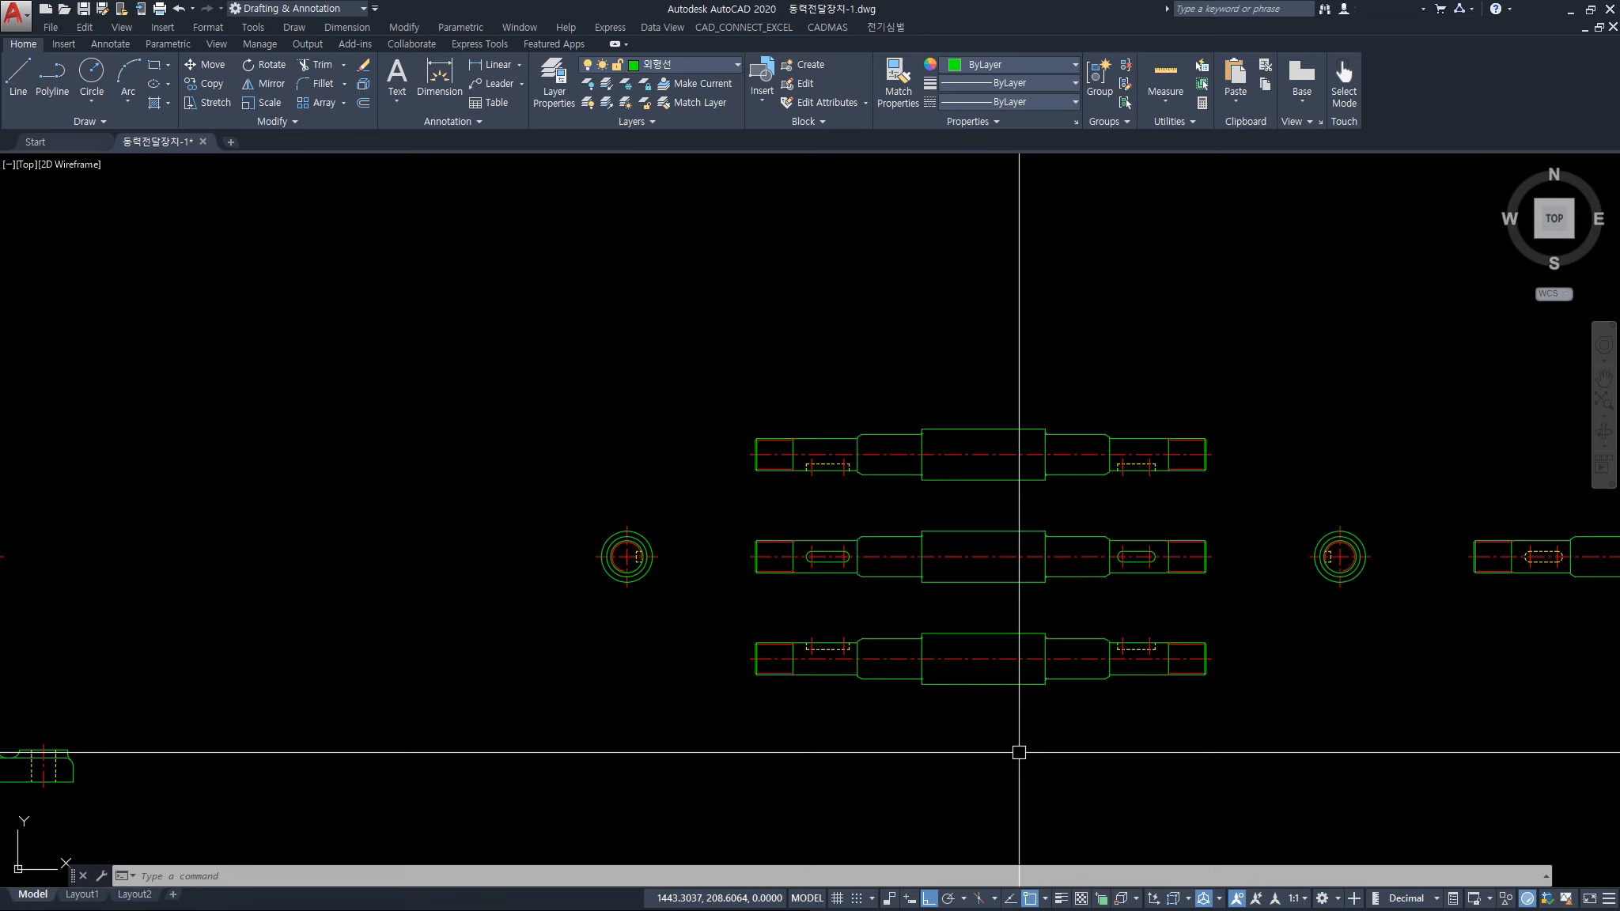
Compare the shaft's middle longitudinal view with the lower one, checking how the two keyways are drawn in each
{"action": "left_click", "coordinate": [723, 508]}
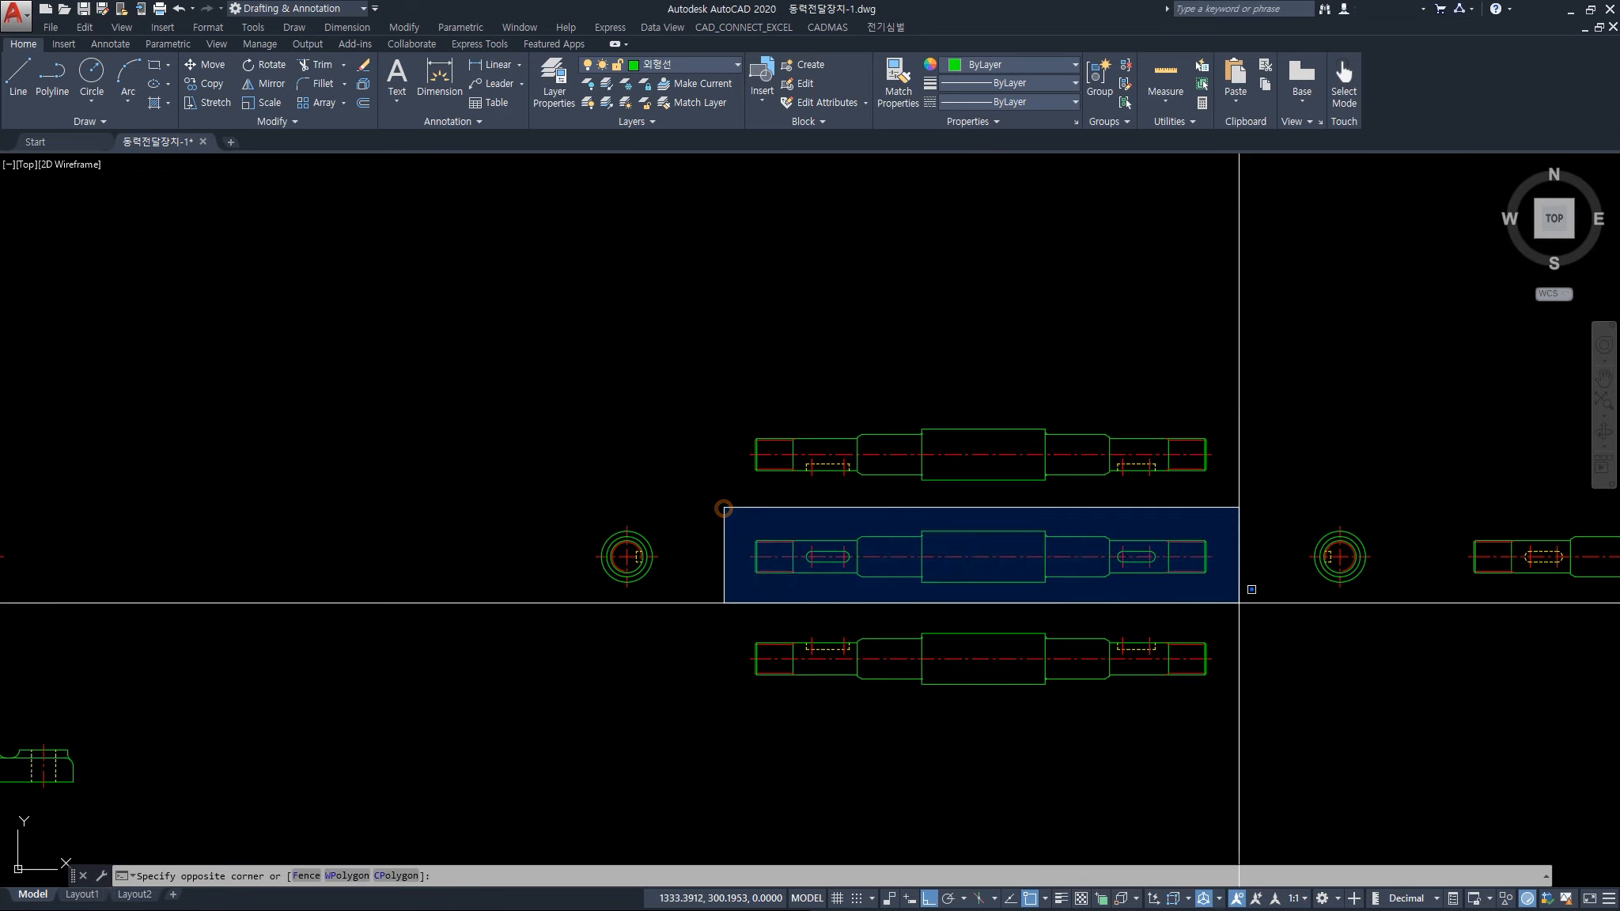
{"action": "left_click", "coordinate": [1248, 603]}
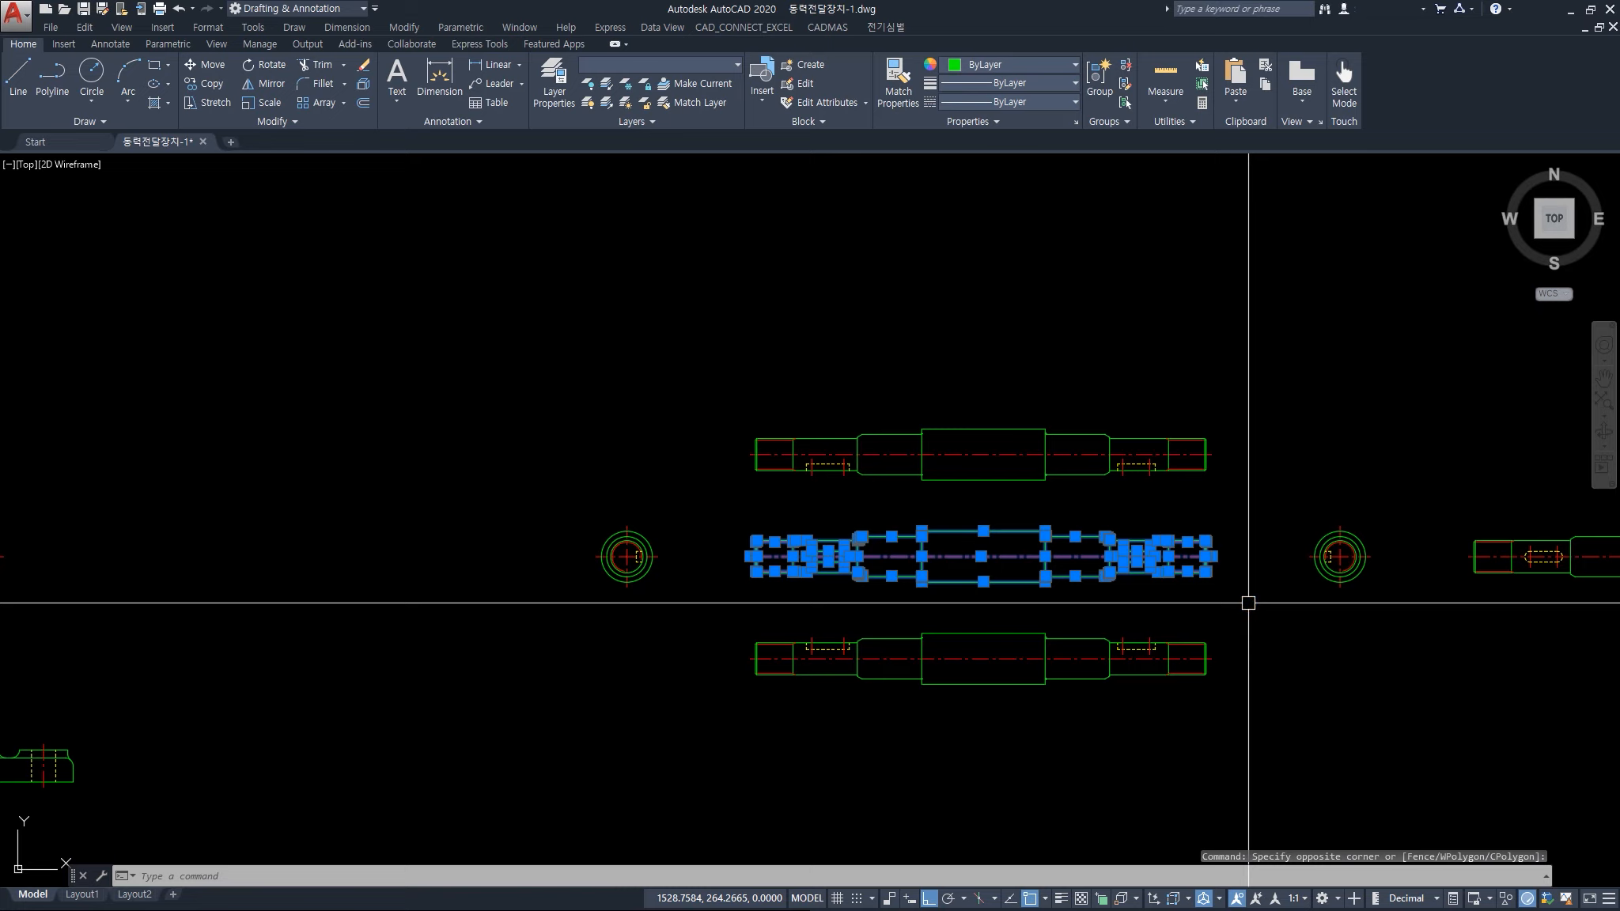
{"action": "key", "text": "Escape"}
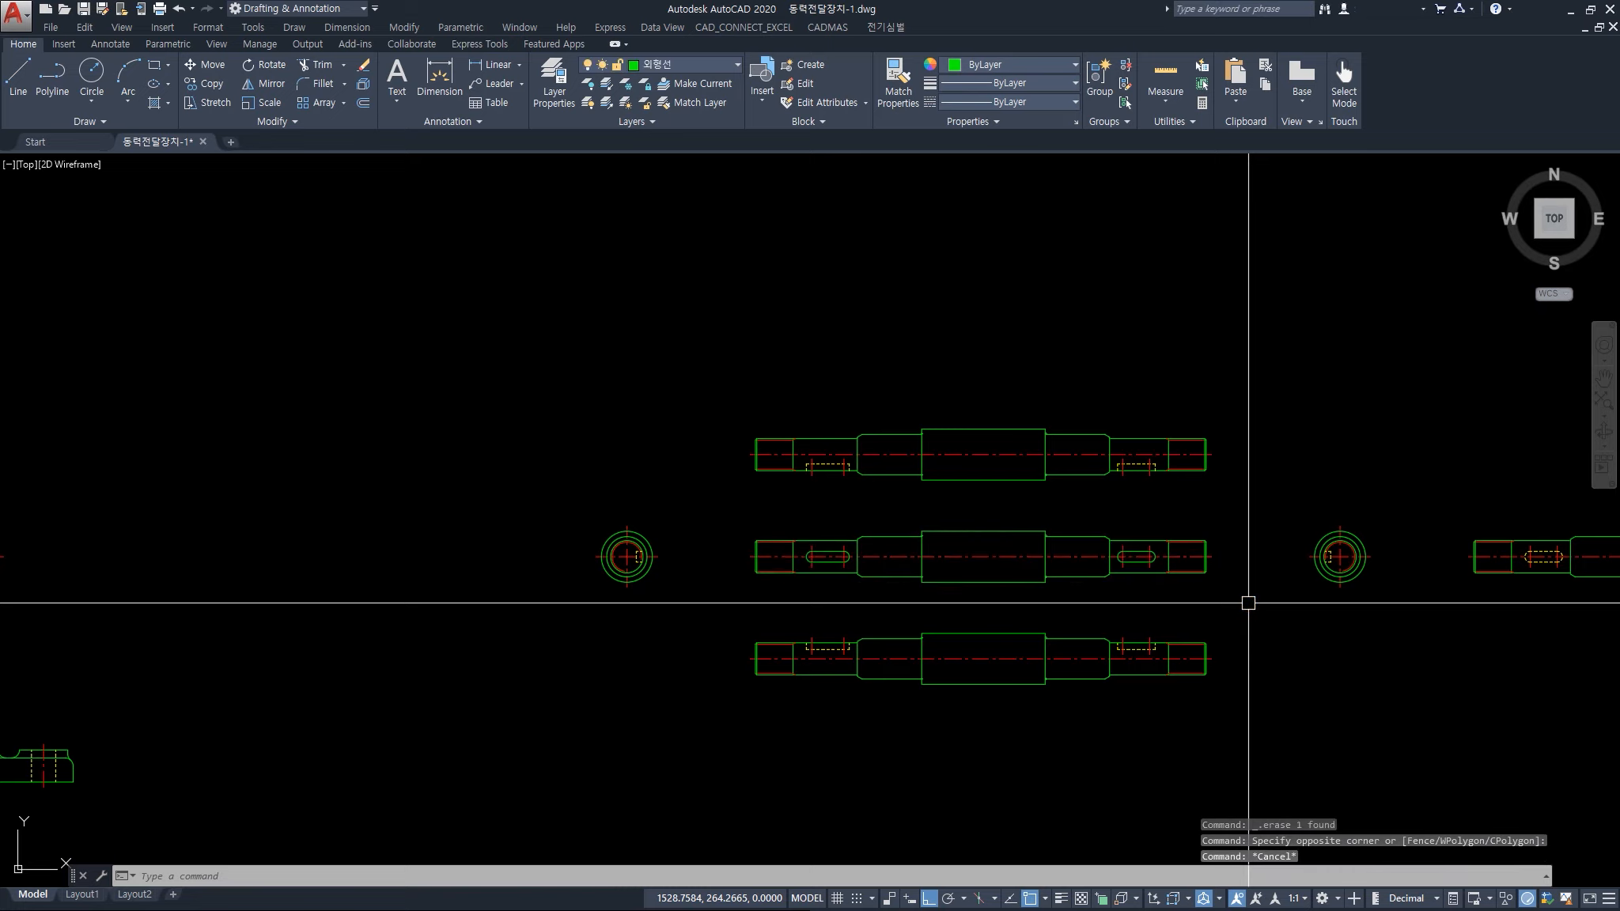
{"action": "left_click", "coordinate": [724, 595]}
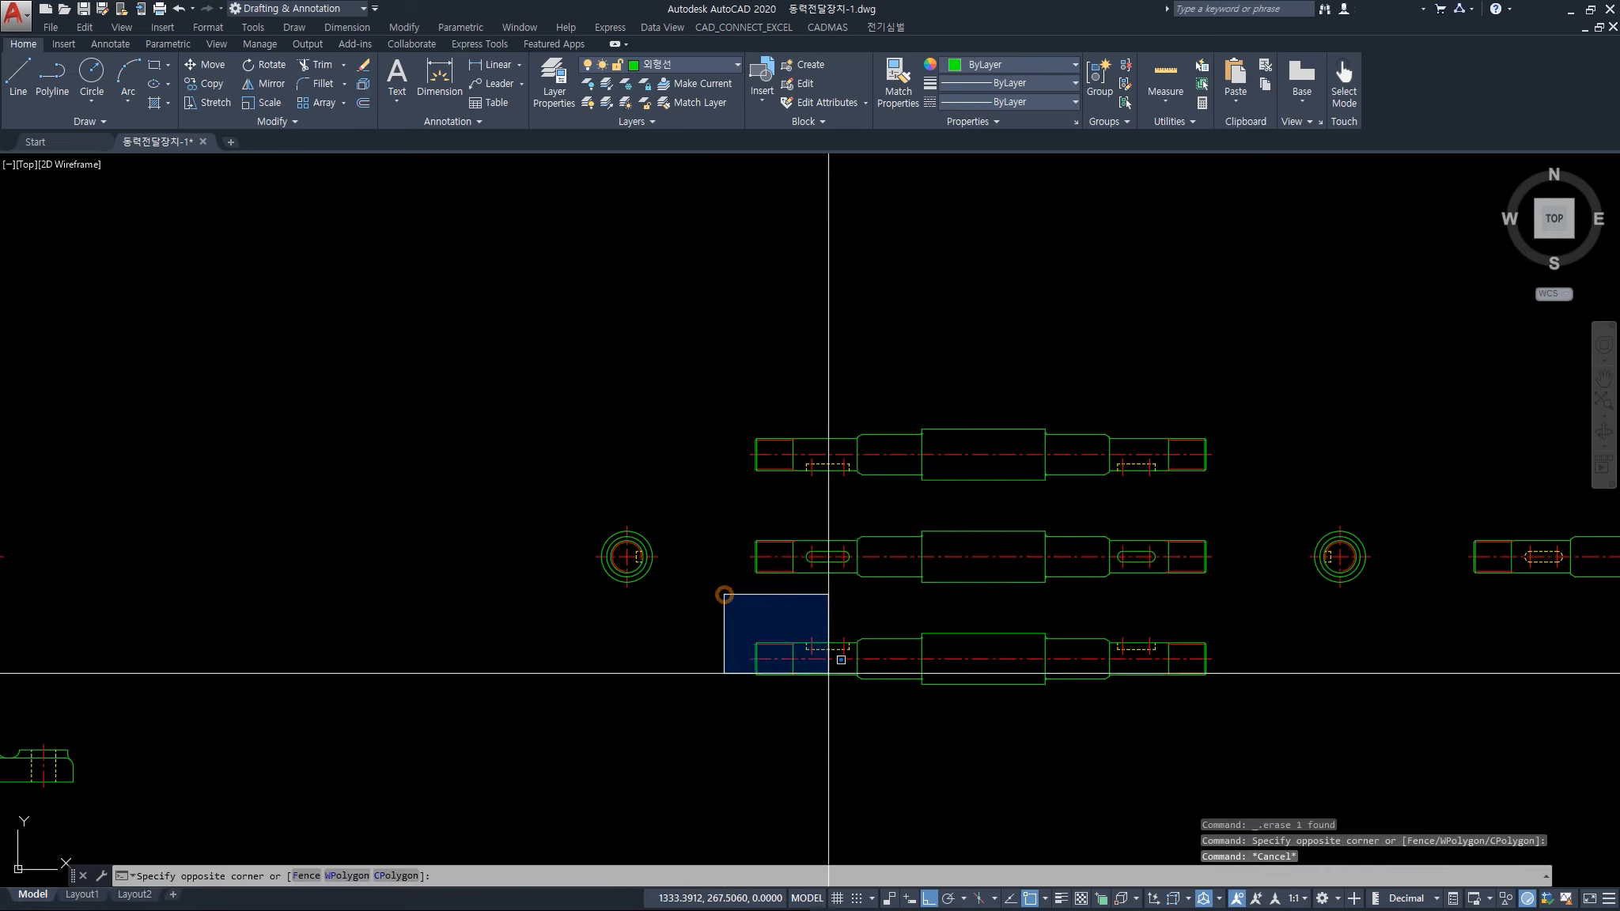
{"action": "left_click", "coordinate": [1264, 734]}
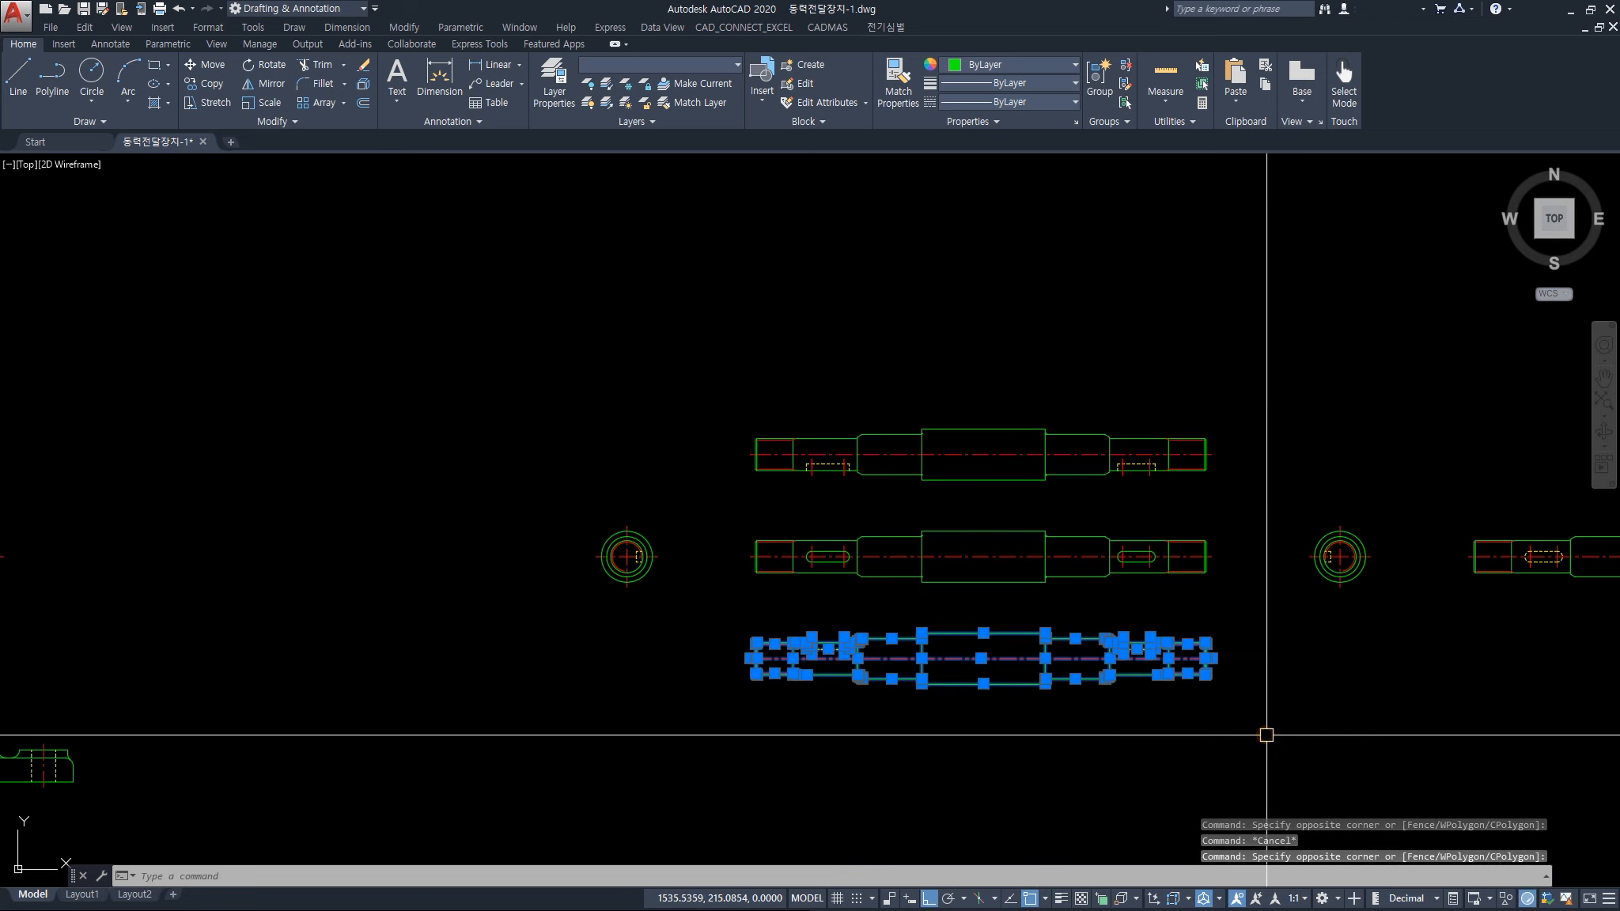
{"action": "key", "text": "Escape"}
{"action": "scroll", "coordinate": [1168, 707], "scroll_direction": "up", "scroll_amount": 4}
{"action": "scroll", "coordinate": [1168, 706], "scroll_direction": "down", "scroll_amount": 2}
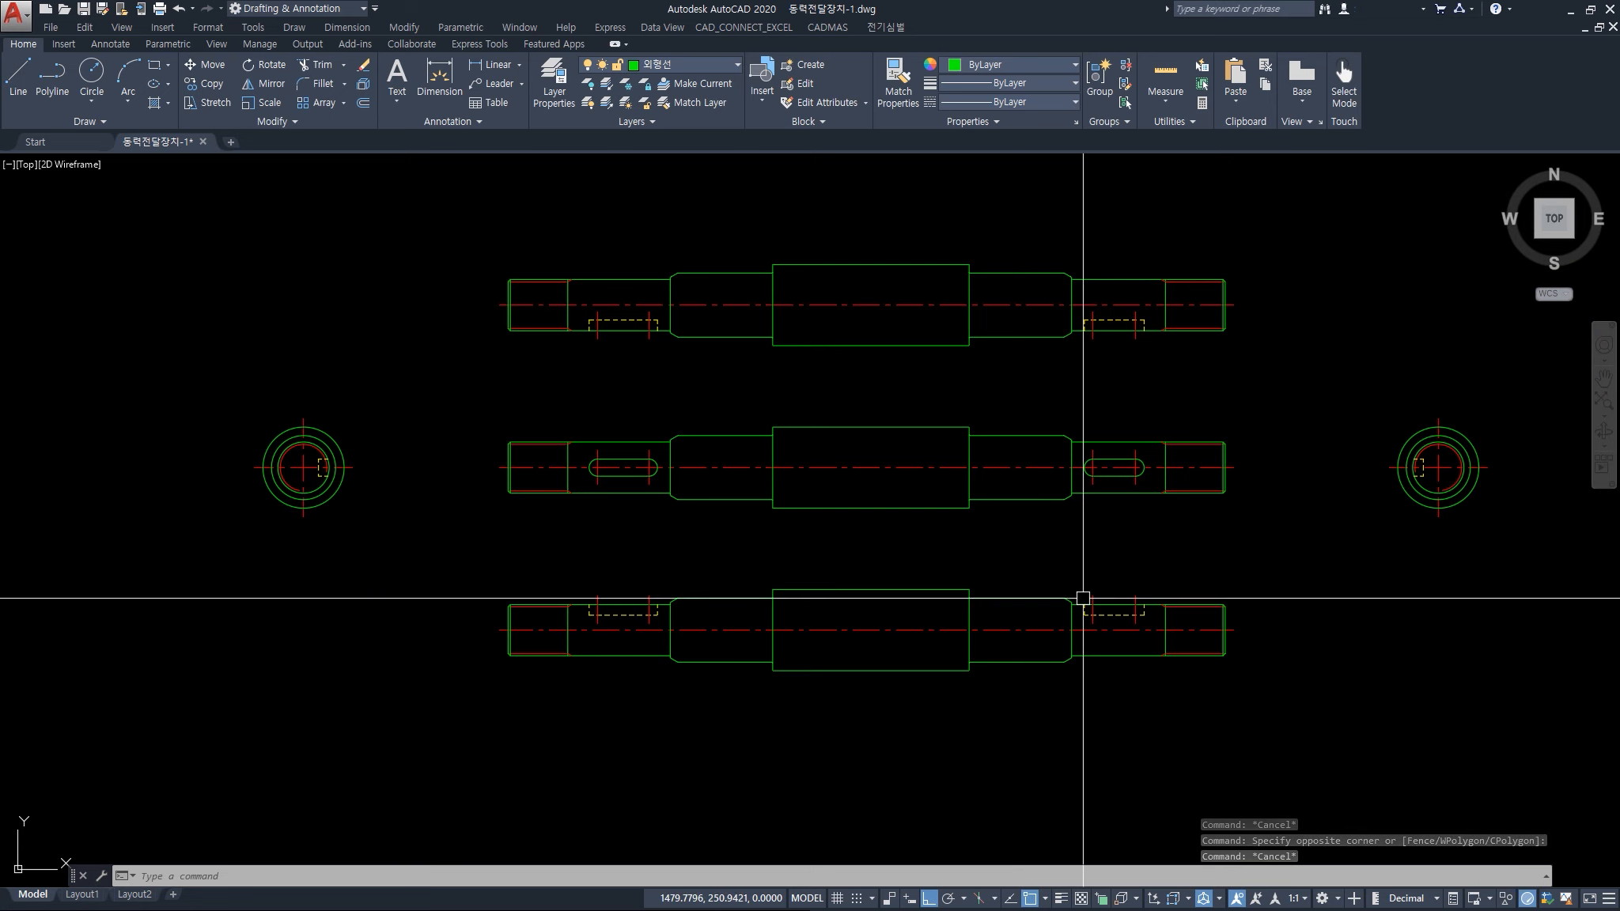
{"action": "scroll", "coordinate": [1111, 481], "scroll_direction": "up", "scroll_amount": 2}
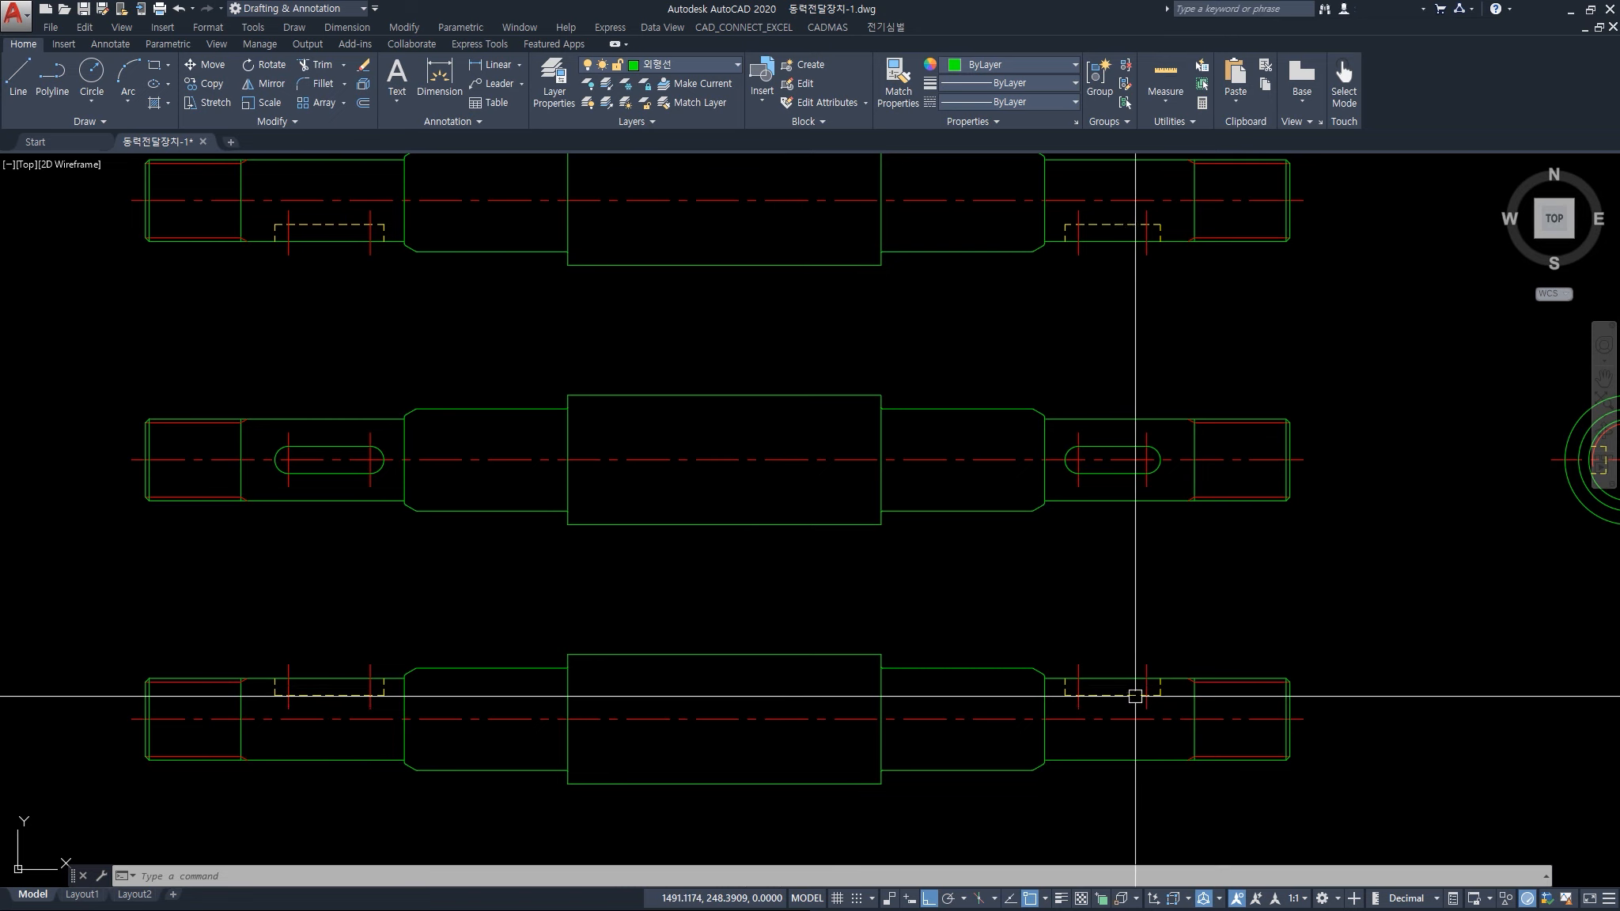
{"action": "scroll", "coordinate": [1144, 785], "scroll_direction": "down", "scroll_amount": 3}
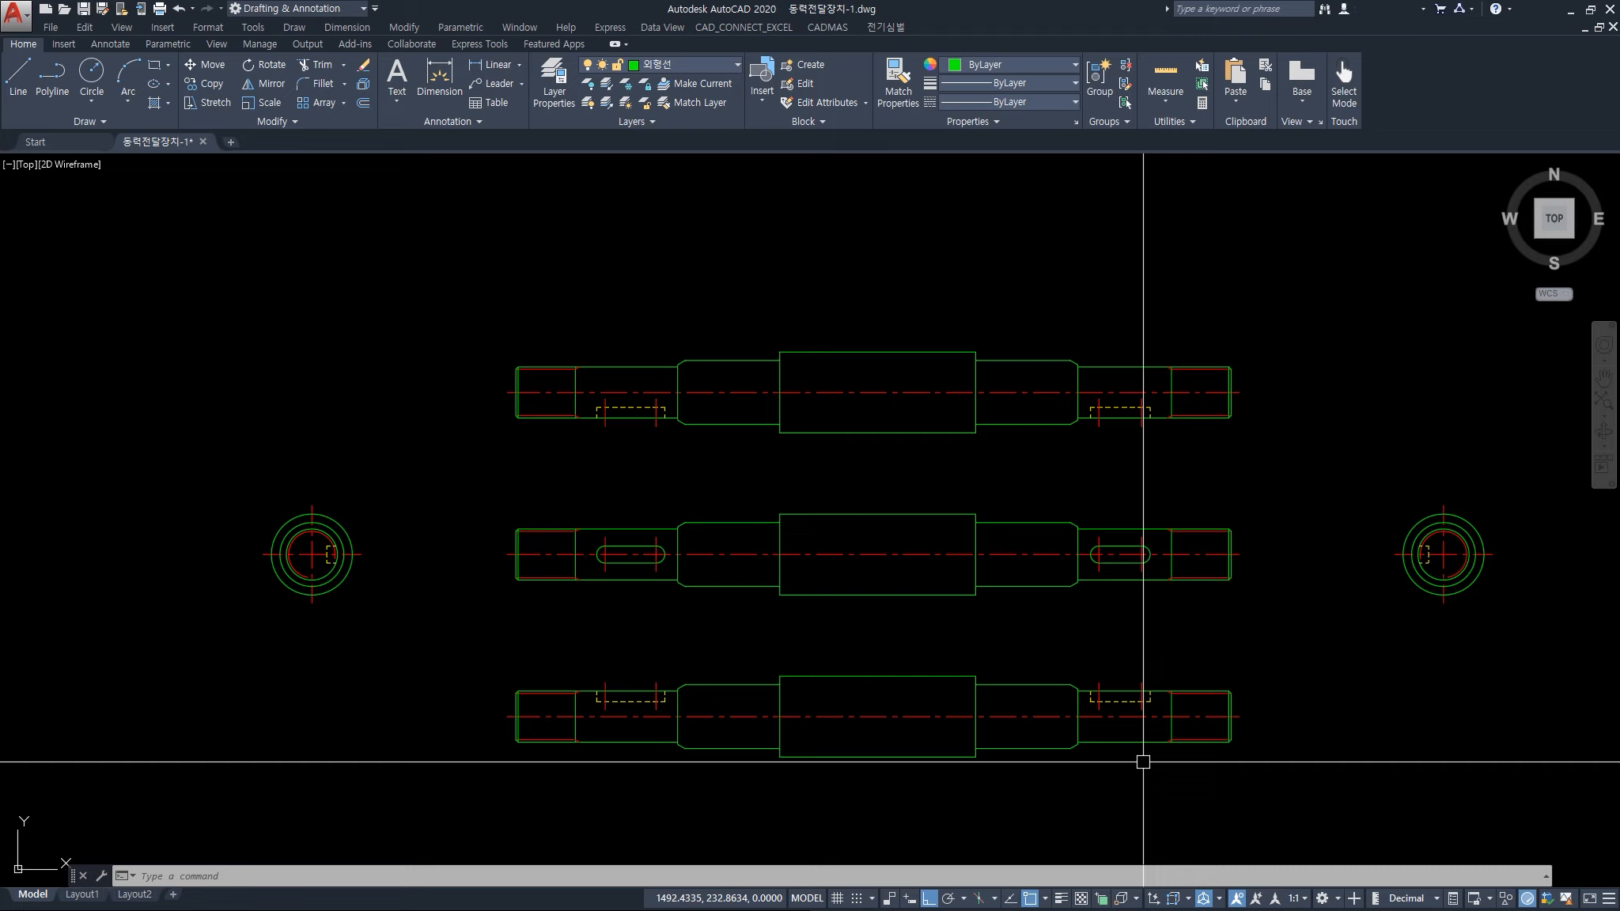
{"action": "mouse_move", "coordinate": [782, 737]}
{"action": "middle_mouse_down"}
{"action": "mouse_move", "coordinate": [856, 586]}
{"action": "mouse_move", "coordinate": [766, 569]}
{"action": "middle_mouse_up"}
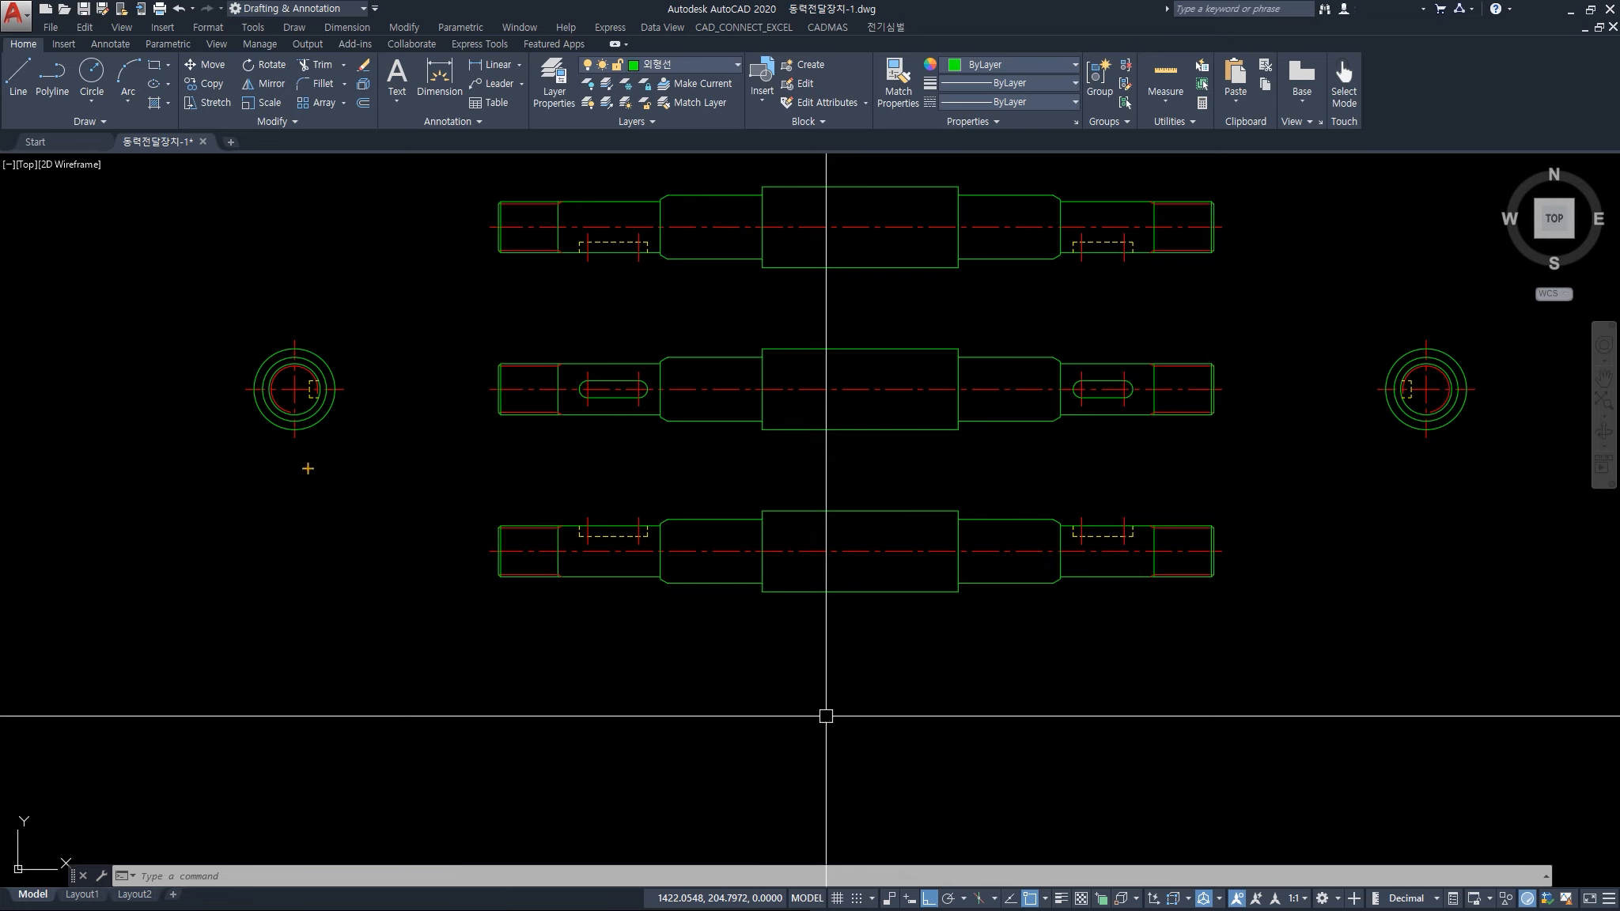
{"action": "mouse_move", "coordinate": [340, 375]}
{"action": "left_mouse_down"}
{"action": "mouse_move", "coordinate": [339, 682]}
{"action": "mouse_move", "coordinate": [555, 377]}
{"action": "mouse_move", "coordinate": [541, 438]}
{"action": "left_mouse_up"}
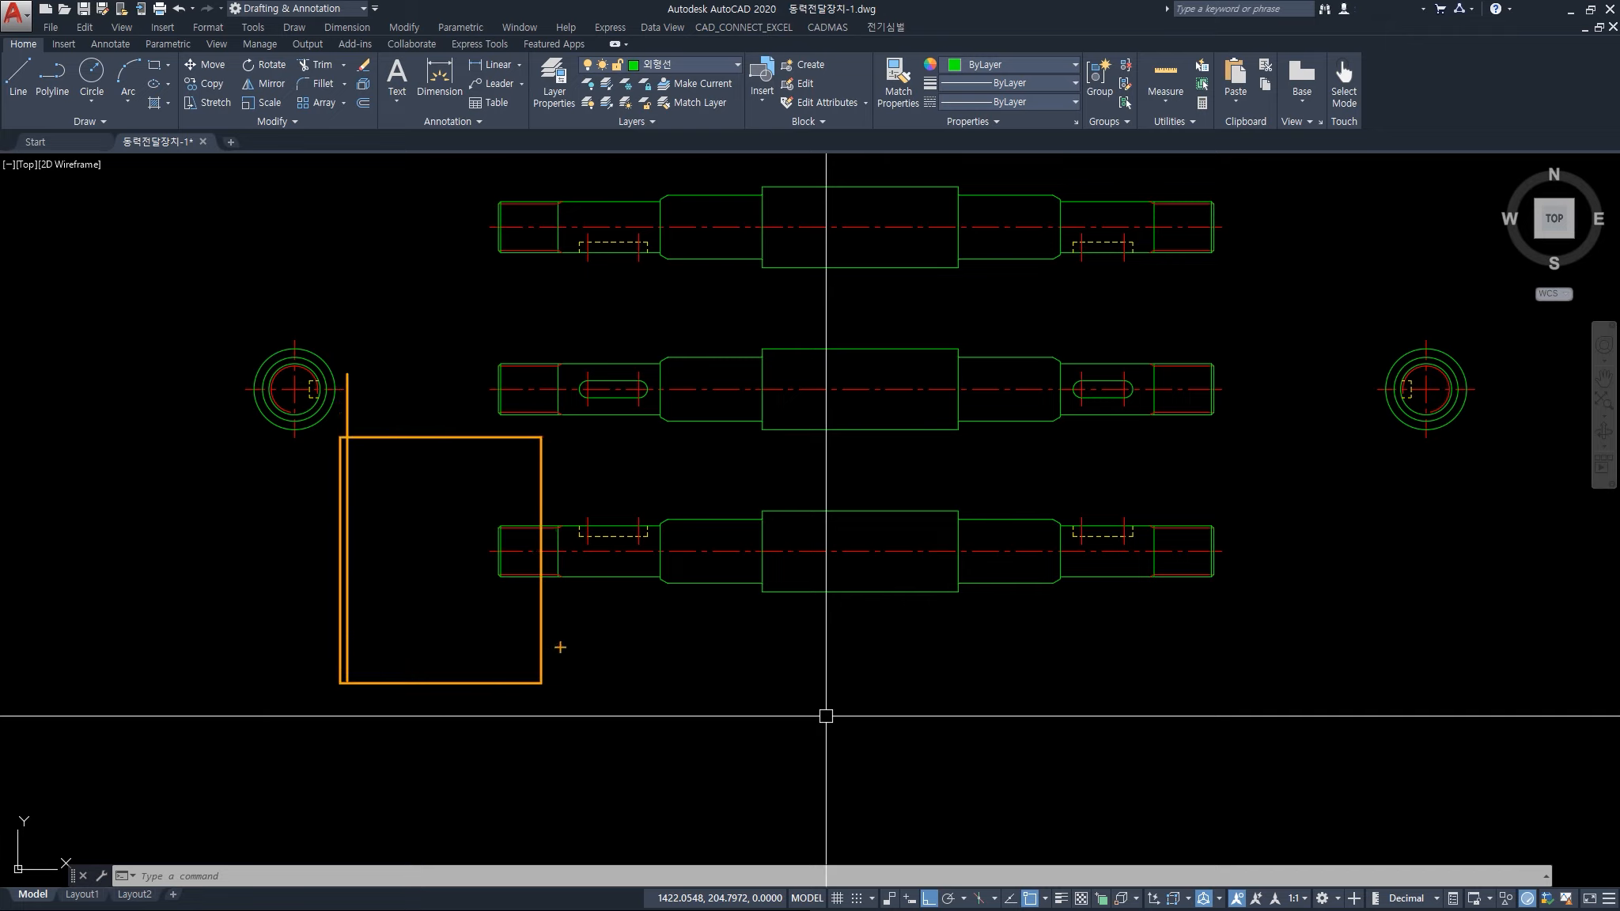
{"action": "mouse_move", "coordinate": [537, 496]}
{"action": "left_mouse_down"}
{"action": "mouse_move", "coordinate": [569, 480]}
{"action": "mouse_move", "coordinate": [548, 490]}
{"action": "left_mouse_up"}
{"action": "mouse_move", "coordinate": [805, 564]}
{"action": "left_mouse_down"}
{"action": "mouse_move", "coordinate": [520, 564]}
{"action": "mouse_move", "coordinate": [544, 581]}
{"action": "left_mouse_up"}
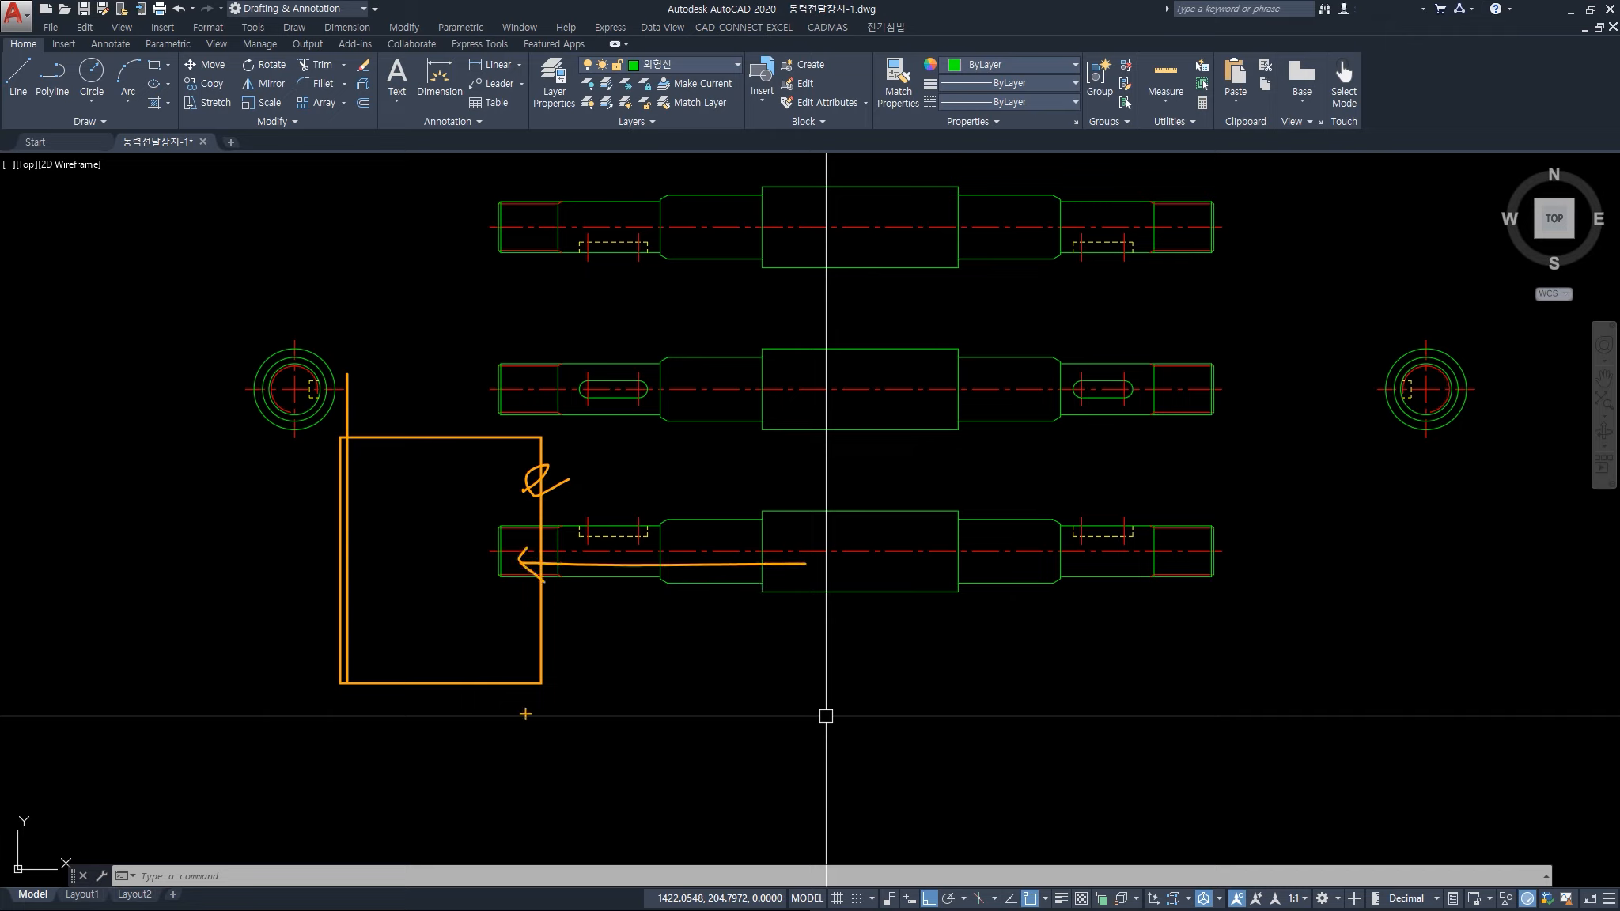
{"action": "mouse_move", "coordinate": [450, 488]}
{"action": "left_mouse_down"}
{"action": "mouse_move", "coordinate": [416, 514]}
{"action": "mouse_move", "coordinate": [445, 500]}
{"action": "mouse_move", "coordinate": [428, 546]}
{"action": "mouse_move", "coordinate": [444, 524]}
{"action": "left_mouse_up"}
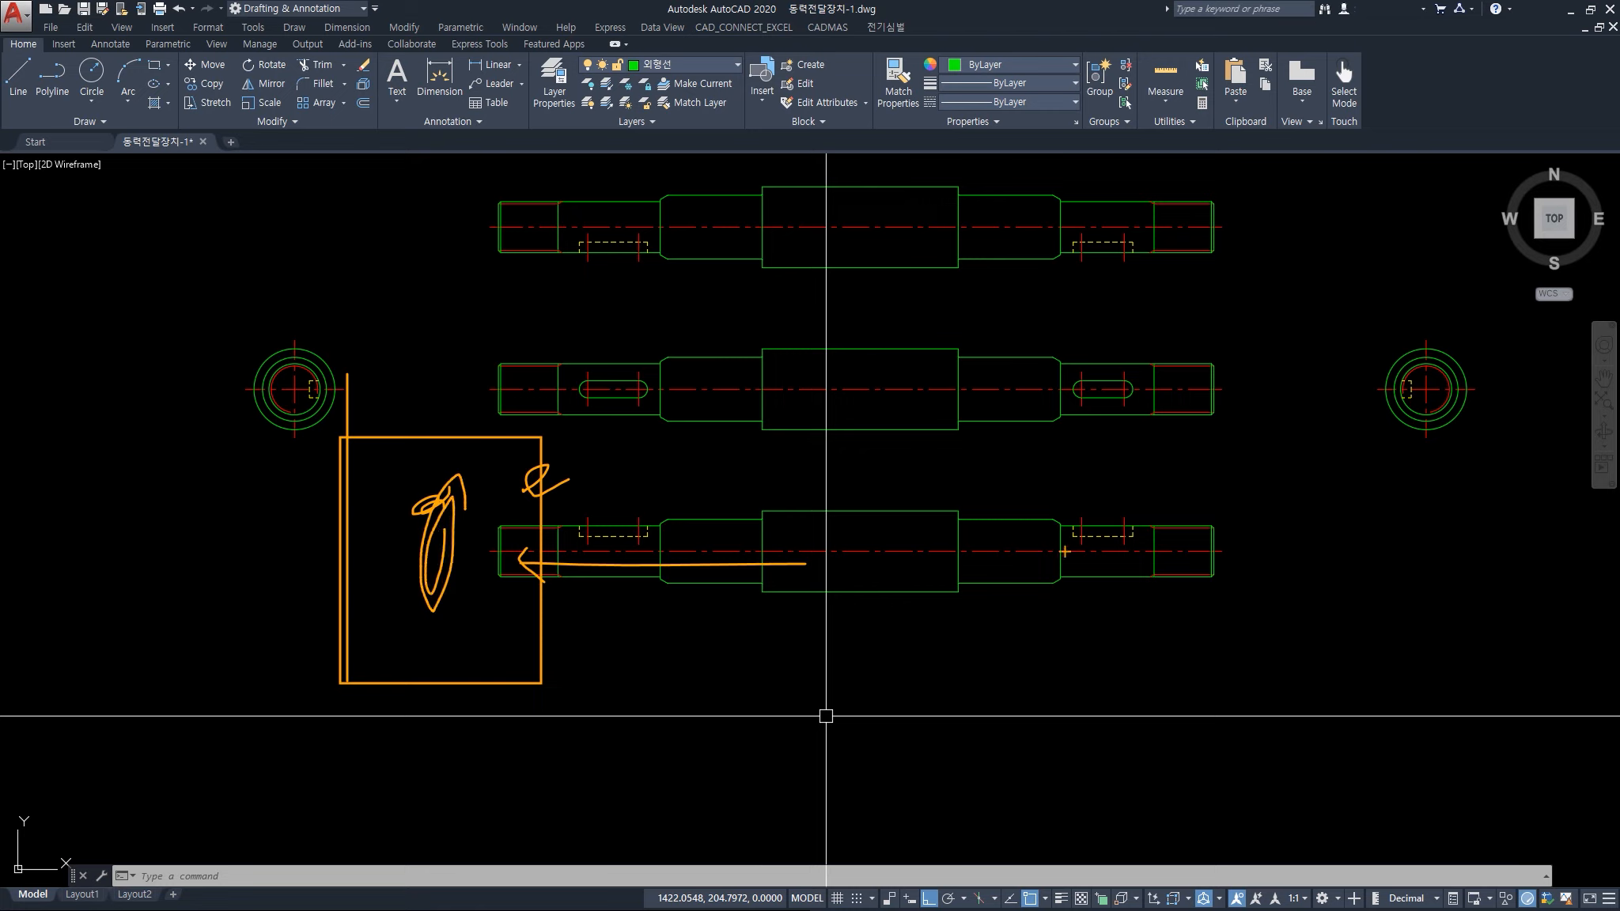
{"action": "mouse_move", "coordinate": [1189, 474]}
{"action": "left_mouse_down"}
{"action": "mouse_move", "coordinate": [1170, 489]}
{"action": "mouse_move", "coordinate": [1188, 497]}
{"action": "left_mouse_up"}
{"action": "mouse_move", "coordinate": [1263, 451]}
{"action": "left_mouse_down"}
{"action": "mouse_move", "coordinate": [1277, 465]}
{"action": "mouse_move", "coordinate": [1247, 495]}
{"action": "left_mouse_up"}
{"action": "left_click_drag", "start_coordinate": [1251, 486], "coordinate": [1332, 467]}
{"action": "left_click_drag", "start_coordinate": [1345, 437], "coordinate": [1346, 478]}
{"action": "mouse_move", "coordinate": [1357, 447]}
{"action": "left_mouse_down"}
{"action": "mouse_move", "coordinate": [1370, 479]}
{"action": "mouse_move", "coordinate": [1392, 476]}
{"action": "left_mouse_up"}
{"action": "left_click_drag", "start_coordinate": [1400, 455], "coordinate": [1390, 475]}
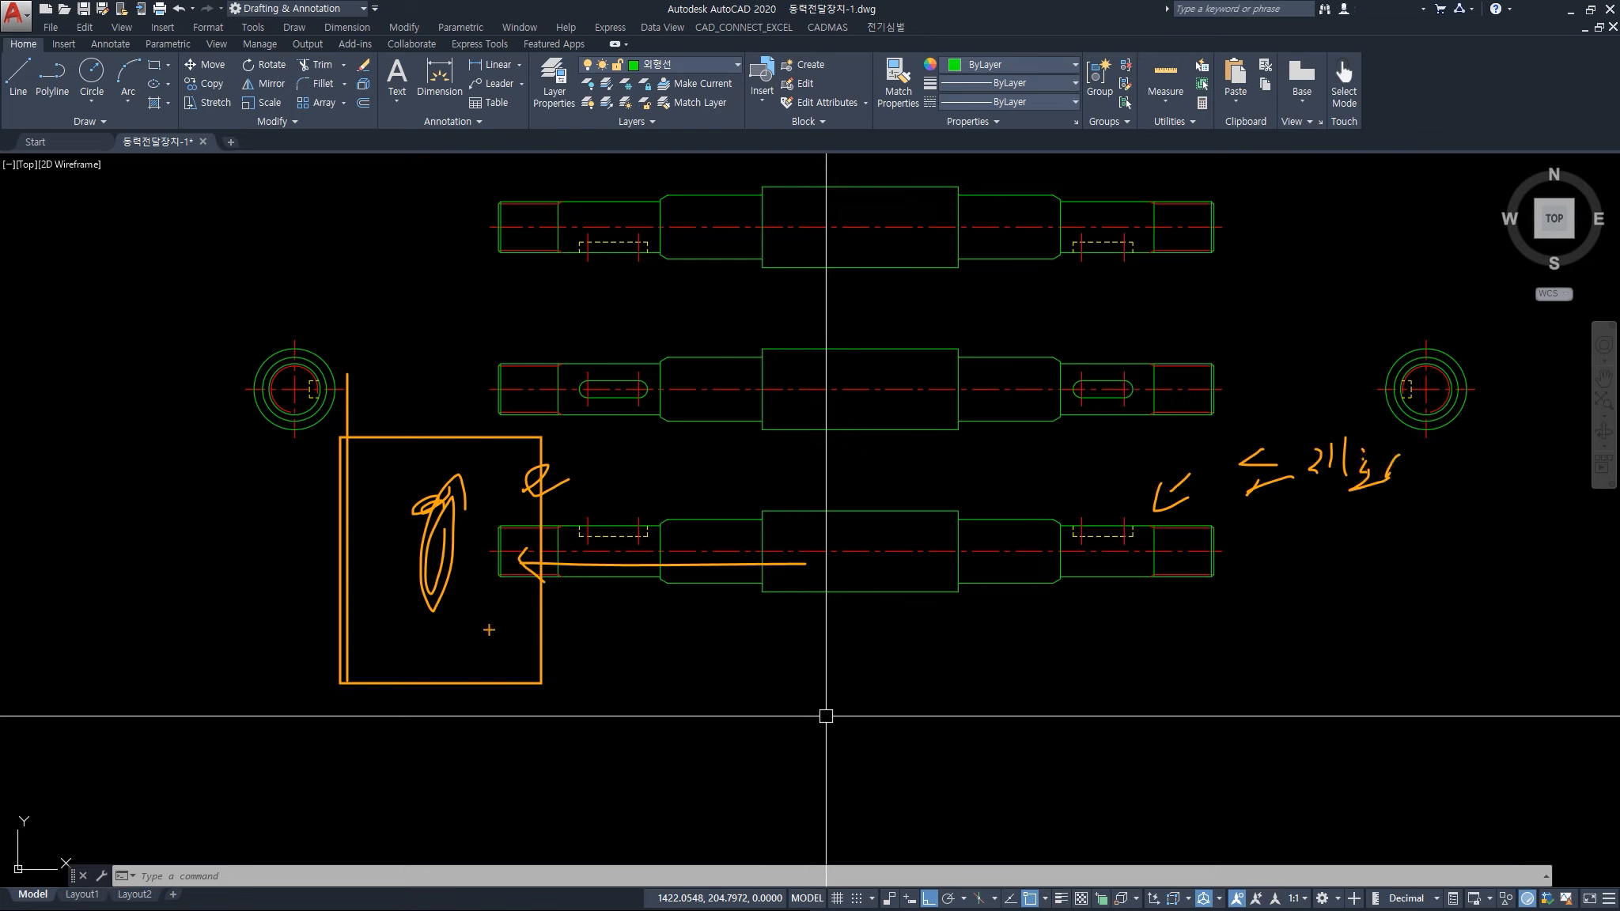
{"action": "mouse_move", "coordinate": [524, 608]}
{"action": "left_mouse_down"}
{"action": "mouse_move", "coordinate": [490, 626]}
{"action": "mouse_move", "coordinate": [528, 616]}
{"action": "left_mouse_up"}
{"action": "mouse_move", "coordinate": [1336, 610]}
{"action": "left_mouse_down"}
{"action": "mouse_move", "coordinate": [1369, 609]}
{"action": "mouse_move", "coordinate": [1165, 614]}
{"action": "mouse_move", "coordinate": [1198, 654]}
{"action": "left_mouse_up"}
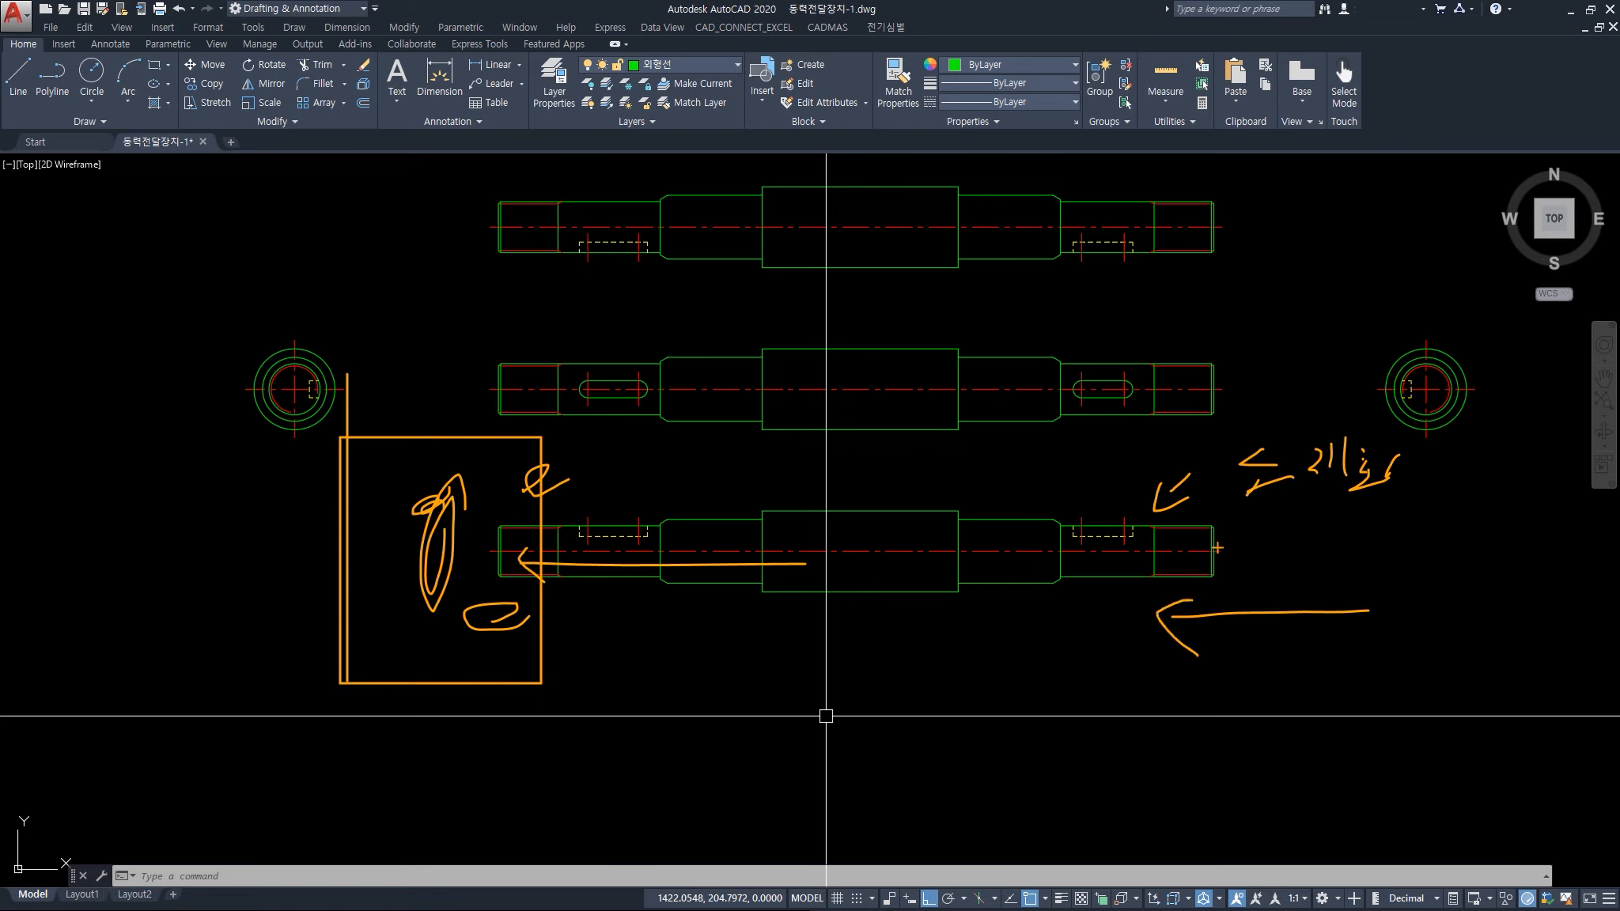
{"action": "mouse_move", "coordinate": [1214, 547]}
{"action": "left_mouse_down"}
{"action": "mouse_move", "coordinate": [1257, 506]}
{"action": "mouse_move", "coordinate": [1264, 582]}
{"action": "left_mouse_up"}
{"action": "left_click_drag", "start_coordinate": [1265, 505], "coordinate": [1383, 500]}
{"action": "left_click_drag", "start_coordinate": [1279, 584], "coordinate": [1315, 580]}
{"action": "mouse_move", "coordinate": [552, 587]}
{"action": "left_mouse_down"}
{"action": "mouse_move", "coordinate": [559, 544]}
{"action": "mouse_move", "coordinate": [496, 614]}
{"action": "left_mouse_up"}
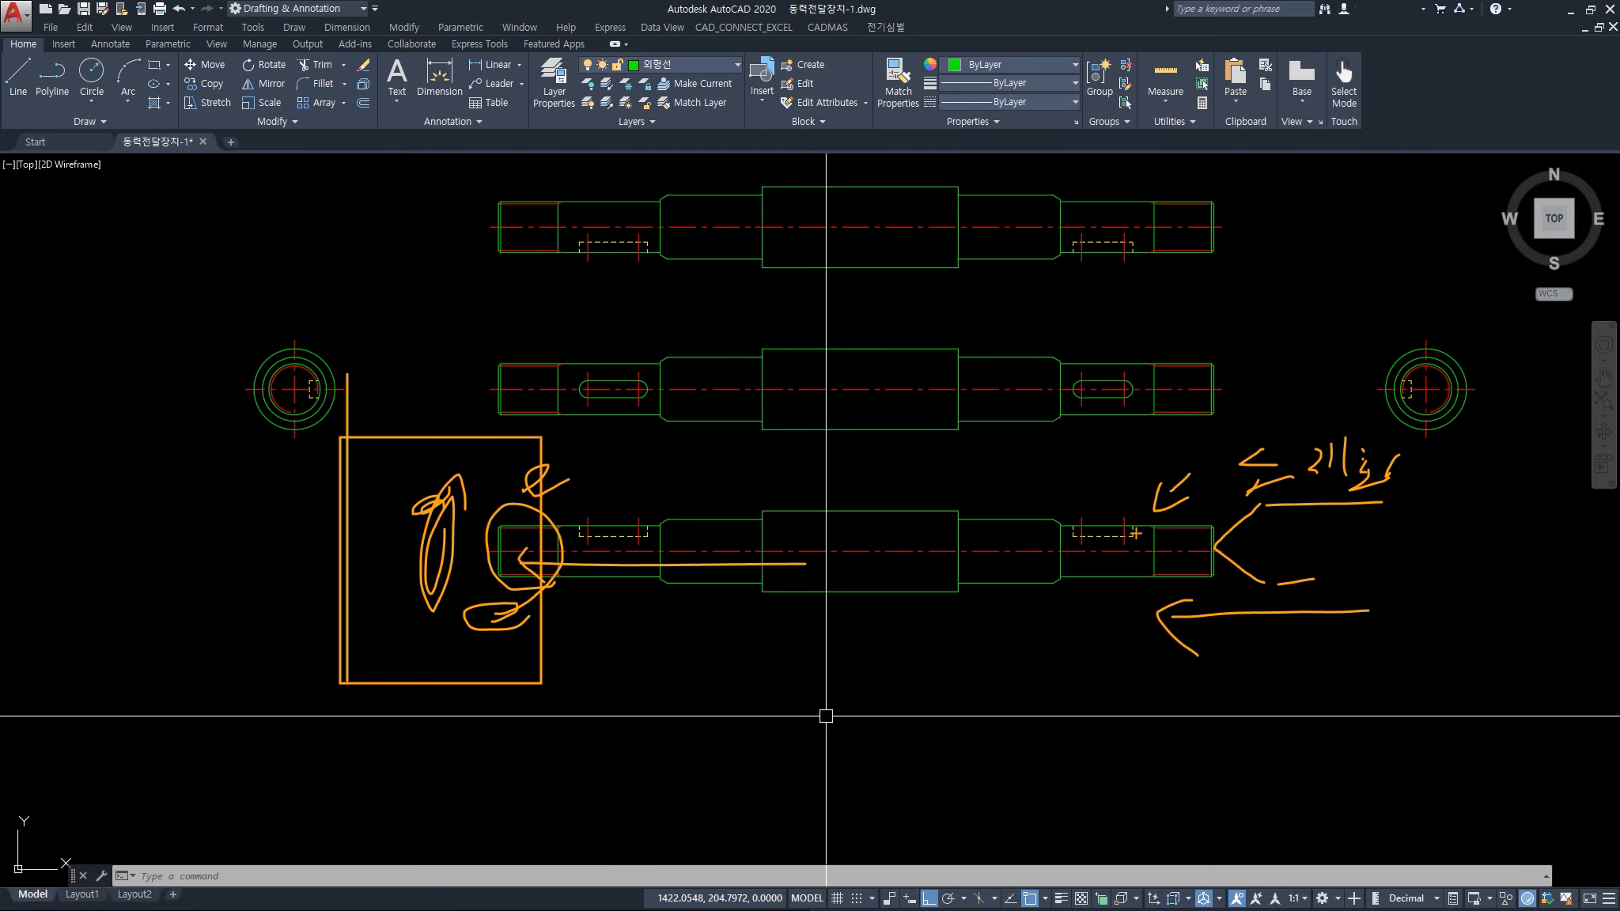
{"action": "mouse_move", "coordinate": [546, 548]}
{"action": "left_mouse_down"}
{"action": "mouse_move", "coordinate": [673, 541]}
{"action": "mouse_move", "coordinate": [957, 580]}
{"action": "mouse_move", "coordinate": [1179, 668]}
{"action": "mouse_move", "coordinate": [1137, 693]}
{"action": "left_mouse_up"}
{"action": "mouse_move", "coordinate": [1216, 554]}
{"action": "left_mouse_down"}
{"action": "mouse_move", "coordinate": [1196, 552]}
{"action": "mouse_move", "coordinate": [1246, 574]}
{"action": "left_mouse_up"}
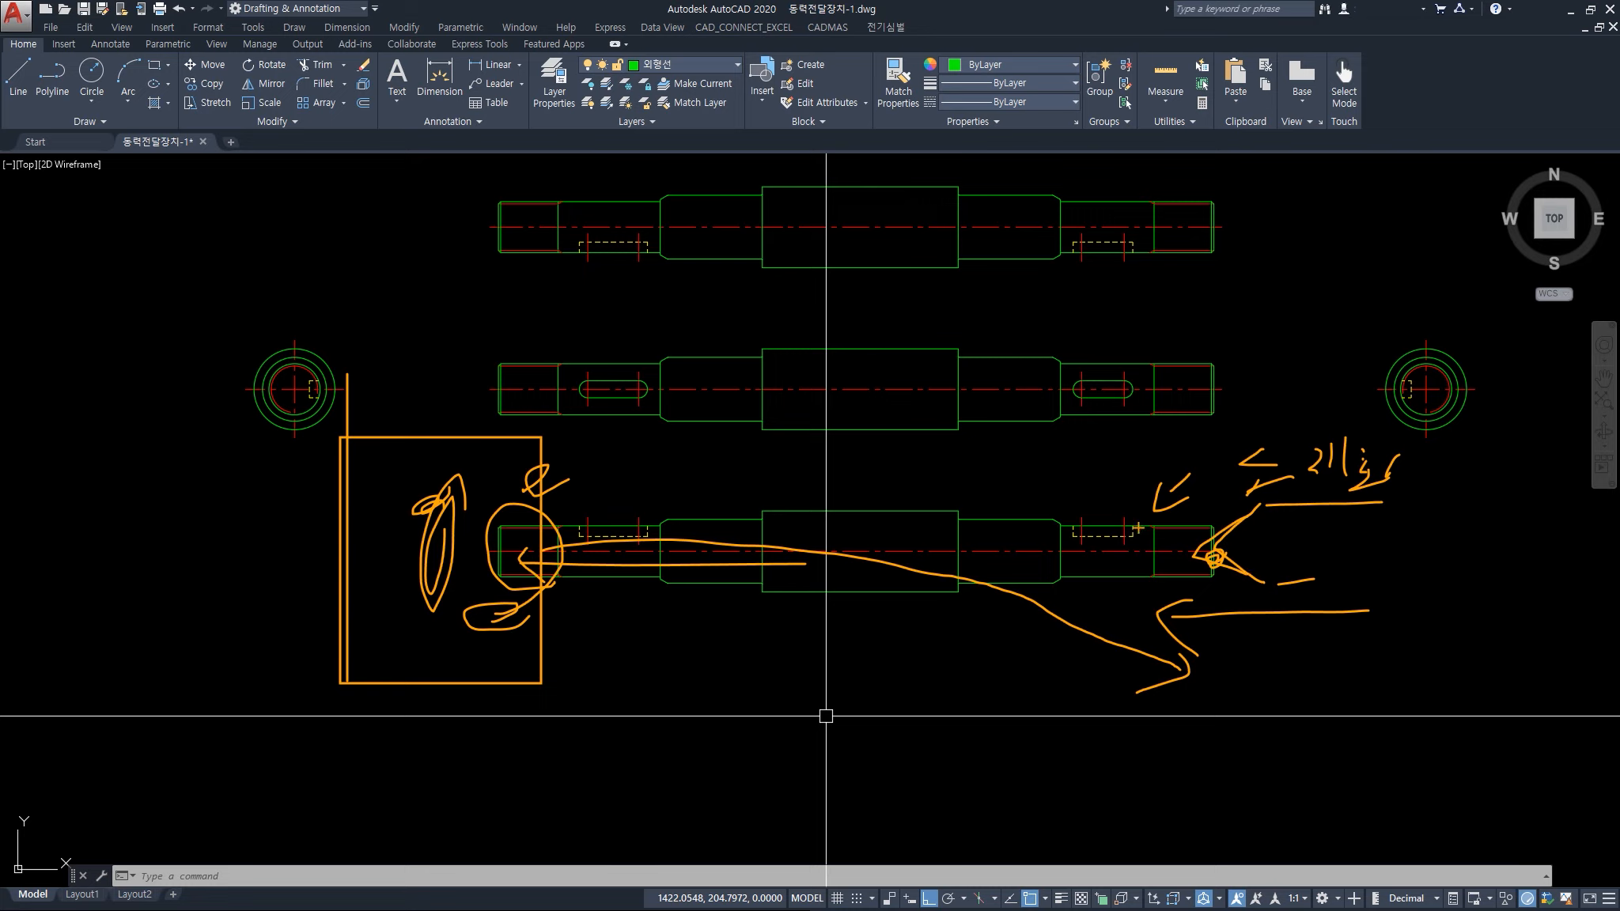
{"action": "left_click_drag", "start_coordinate": [1169, 603], "coordinate": [1169, 696]}
{"action": "mouse_move", "coordinate": [1178, 595]}
{"action": "left_mouse_down"}
{"action": "mouse_move", "coordinate": [1232, 642]}
{"action": "mouse_move", "coordinate": [1252, 717]}
{"action": "left_mouse_up"}
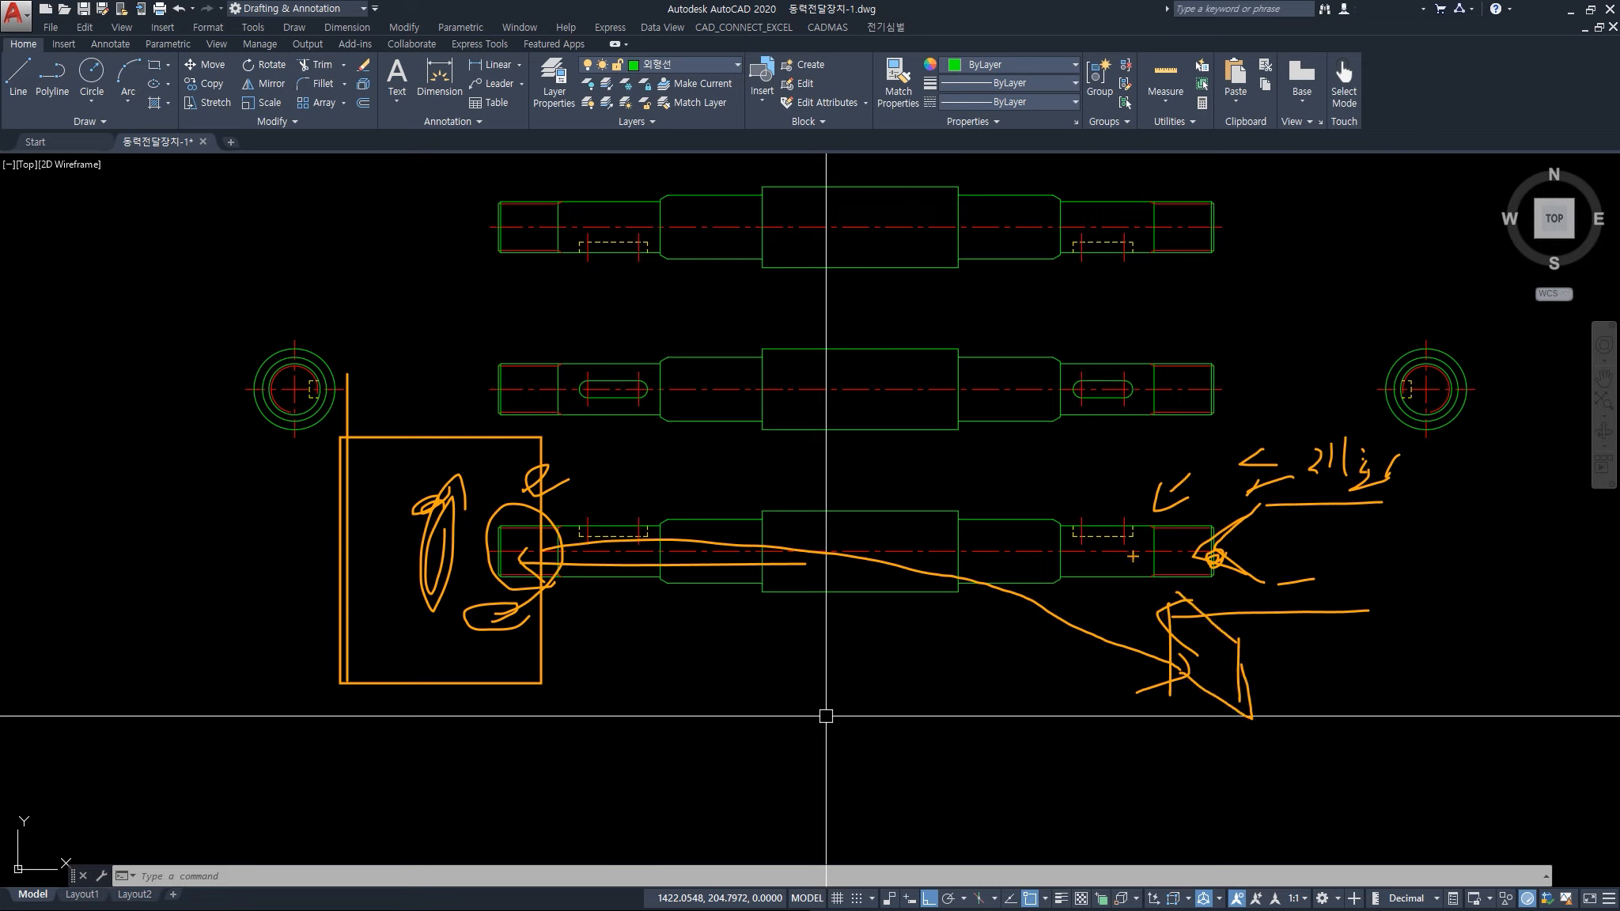
{"action": "mouse_move", "coordinate": [1179, 440]}
{"action": "left_mouse_down"}
{"action": "mouse_move", "coordinate": [1159, 505]}
{"action": "mouse_move", "coordinate": [1179, 503]}
{"action": "left_mouse_up"}
{"action": "left_click", "coordinate": [1203, 667]}
{"action": "left_click_drag", "start_coordinate": [1156, 609], "coordinate": [1232, 706]}
{"action": "left_click_drag", "start_coordinate": [1167, 594], "coordinate": [1215, 715]}
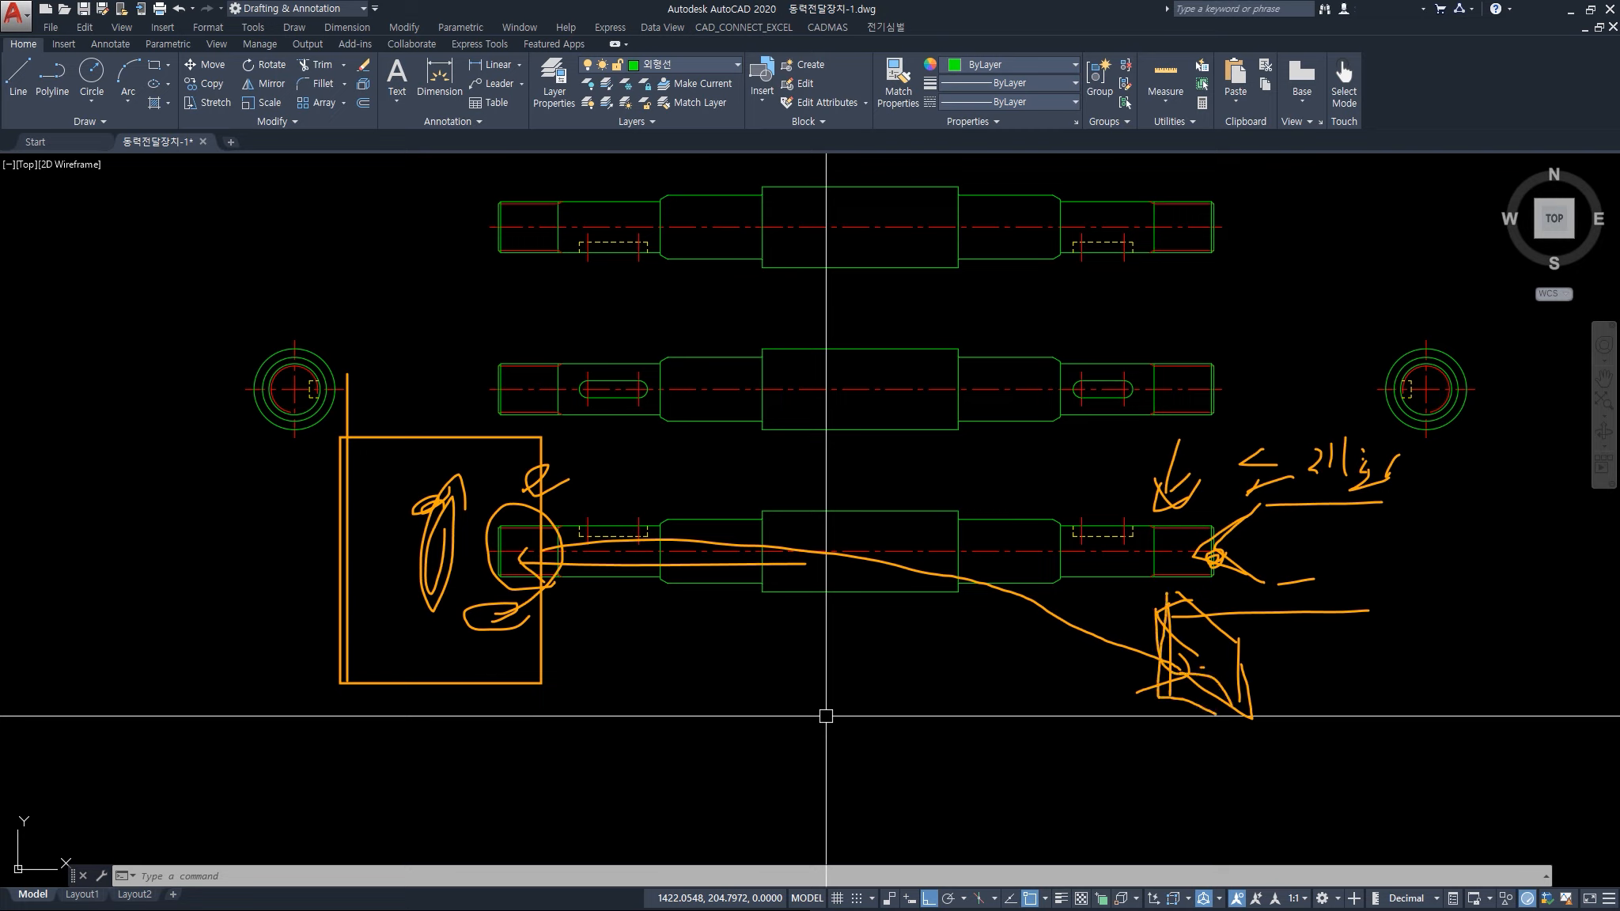
{"action": "mouse_move", "coordinate": [1186, 564]}
{"action": "left_mouse_down"}
{"action": "mouse_move", "coordinate": [1080, 578]}
{"action": "mouse_move", "coordinate": [1184, 590]}
{"action": "mouse_move", "coordinate": [1090, 593]}
{"action": "left_mouse_up"}
{"action": "left_click_drag", "start_coordinate": [598, 569], "coordinate": [609, 571]}
{"action": "mouse_move", "coordinate": [712, 580]}
{"action": "left_mouse_down"}
{"action": "mouse_move", "coordinate": [699, 592]}
{"action": "mouse_move", "coordinate": [710, 583]}
{"action": "left_mouse_up"}
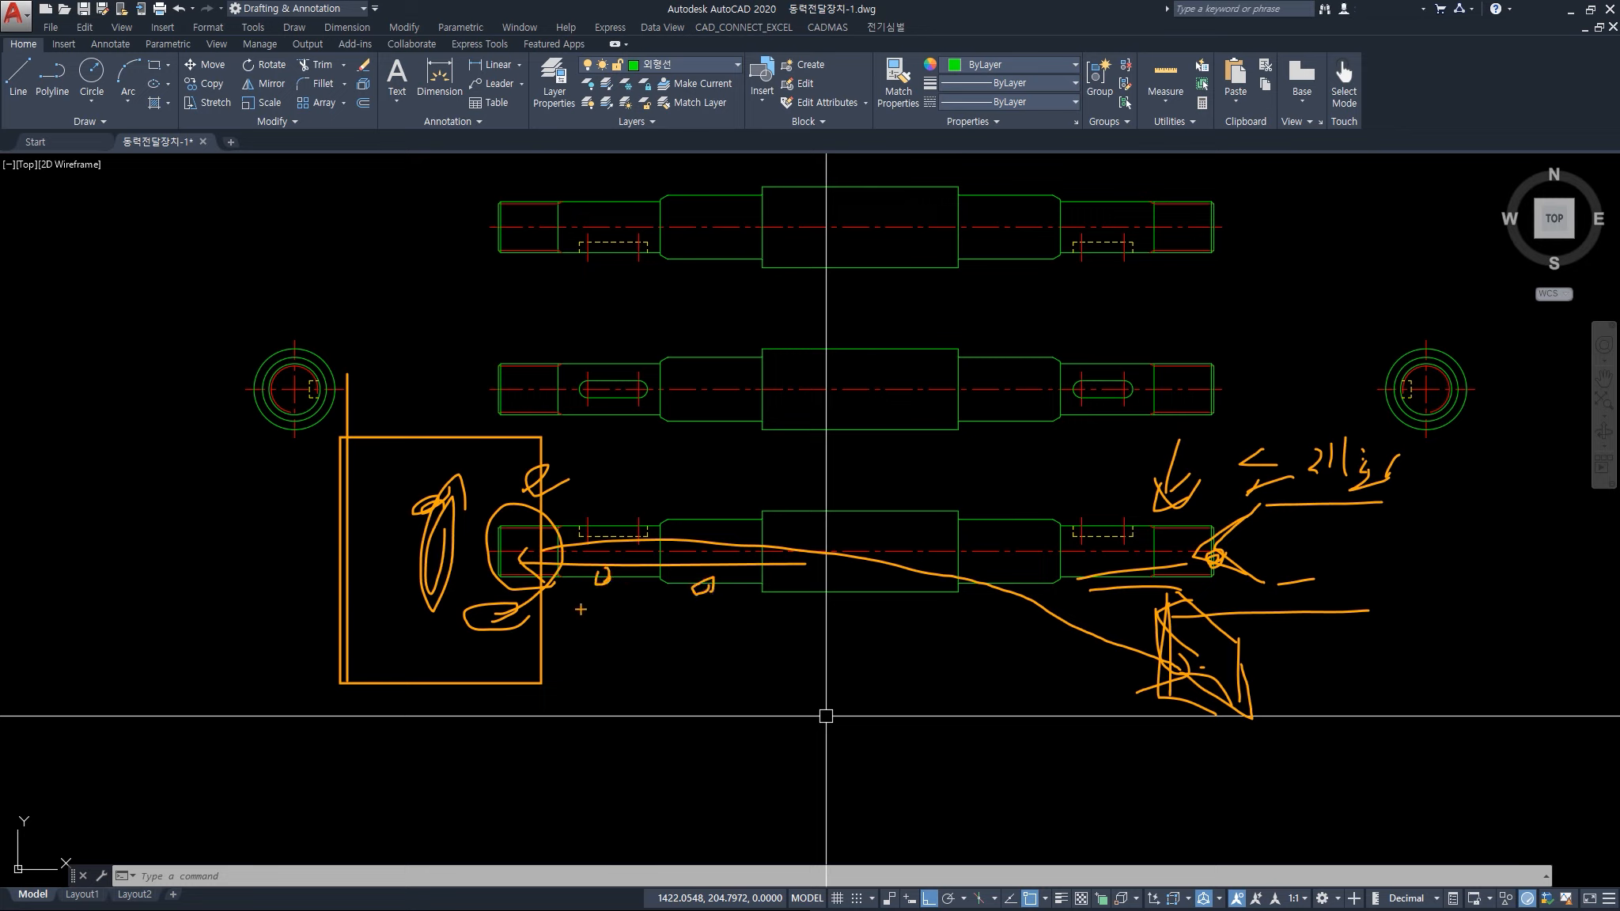
{"action": "left_click_drag", "start_coordinate": [580, 609], "coordinate": [663, 614]}
{"action": "mouse_move", "coordinate": [678, 529]}
{"action": "left_mouse_down"}
{"action": "mouse_move", "coordinate": [685, 550]}
{"action": "mouse_move", "coordinate": [633, 538]}
{"action": "left_mouse_up"}
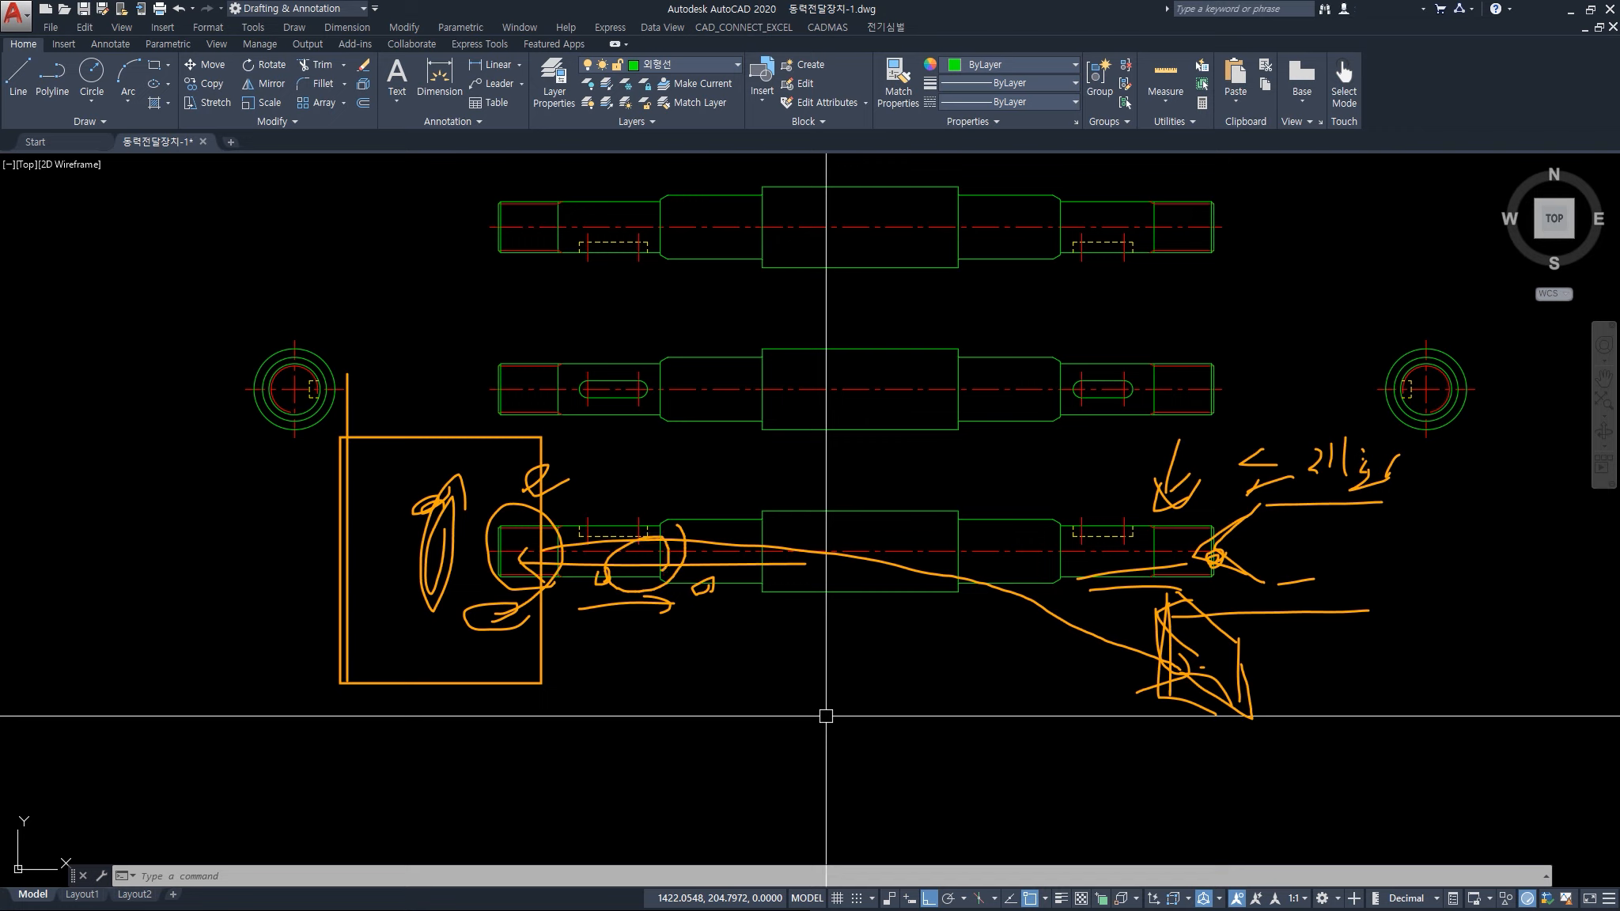
{"action": "mouse_move", "coordinate": [733, 647]}
{"action": "left_mouse_down"}
{"action": "mouse_move", "coordinate": [967, 459]}
{"action": "mouse_move", "coordinate": [781, 469]}
{"action": "mouse_move", "coordinate": [849, 500]}
{"action": "left_mouse_up"}
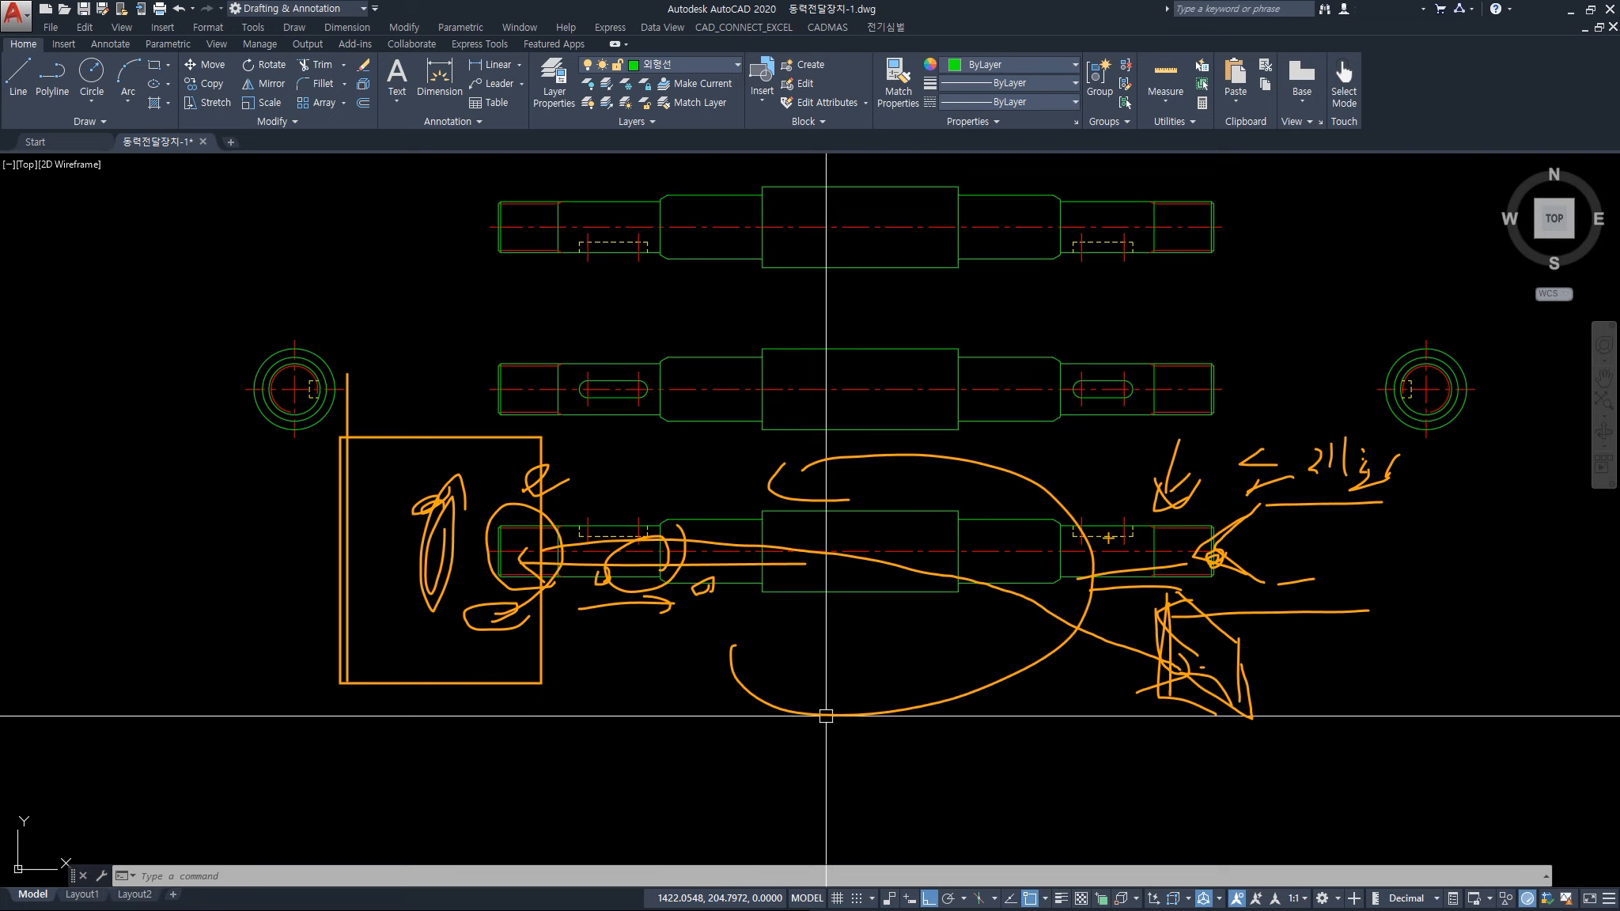
{"action": "mouse_move", "coordinate": [1145, 546]}
{"action": "left_mouse_down"}
{"action": "mouse_move", "coordinate": [1108, 497]}
{"action": "mouse_move", "coordinate": [1148, 546]}
{"action": "left_mouse_up"}
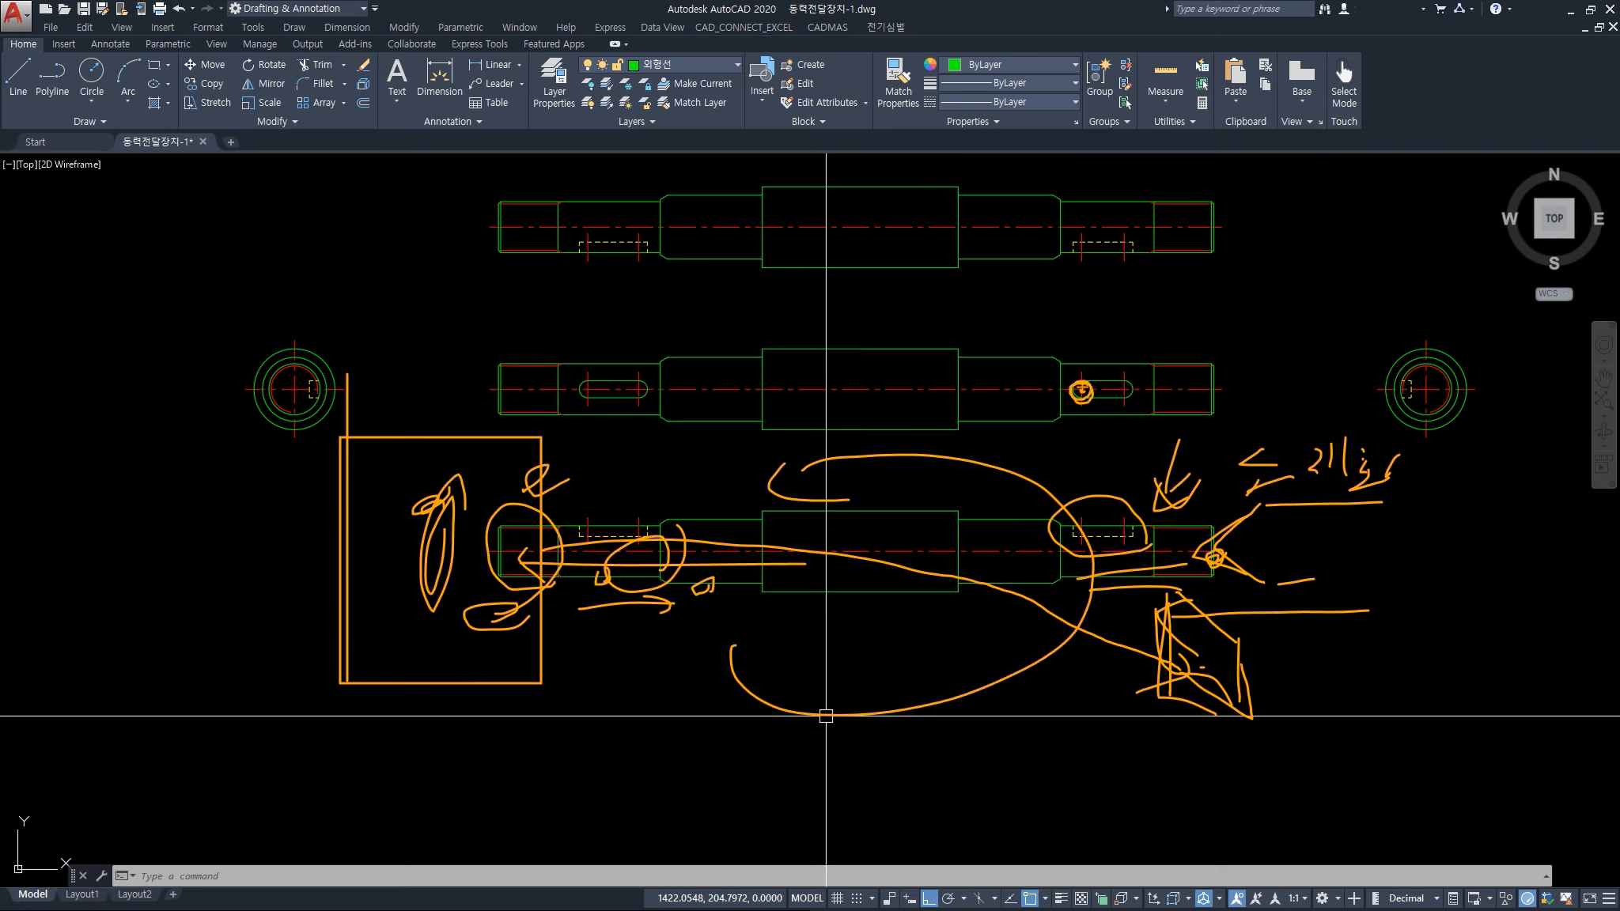
{"action": "mouse_move", "coordinate": [1087, 380]}
{"action": "left_mouse_down"}
{"action": "mouse_move", "coordinate": [1102, 346]}
{"action": "mouse_move", "coordinate": [1109, 394]}
{"action": "left_mouse_up"}
{"action": "mouse_move", "coordinate": [1073, 529]}
{"action": "left_mouse_down"}
{"action": "mouse_move", "coordinate": [1136, 524]}
{"action": "mouse_move", "coordinate": [1076, 529]}
{"action": "mouse_move", "coordinate": [1100, 527]}
{"action": "left_mouse_up"}
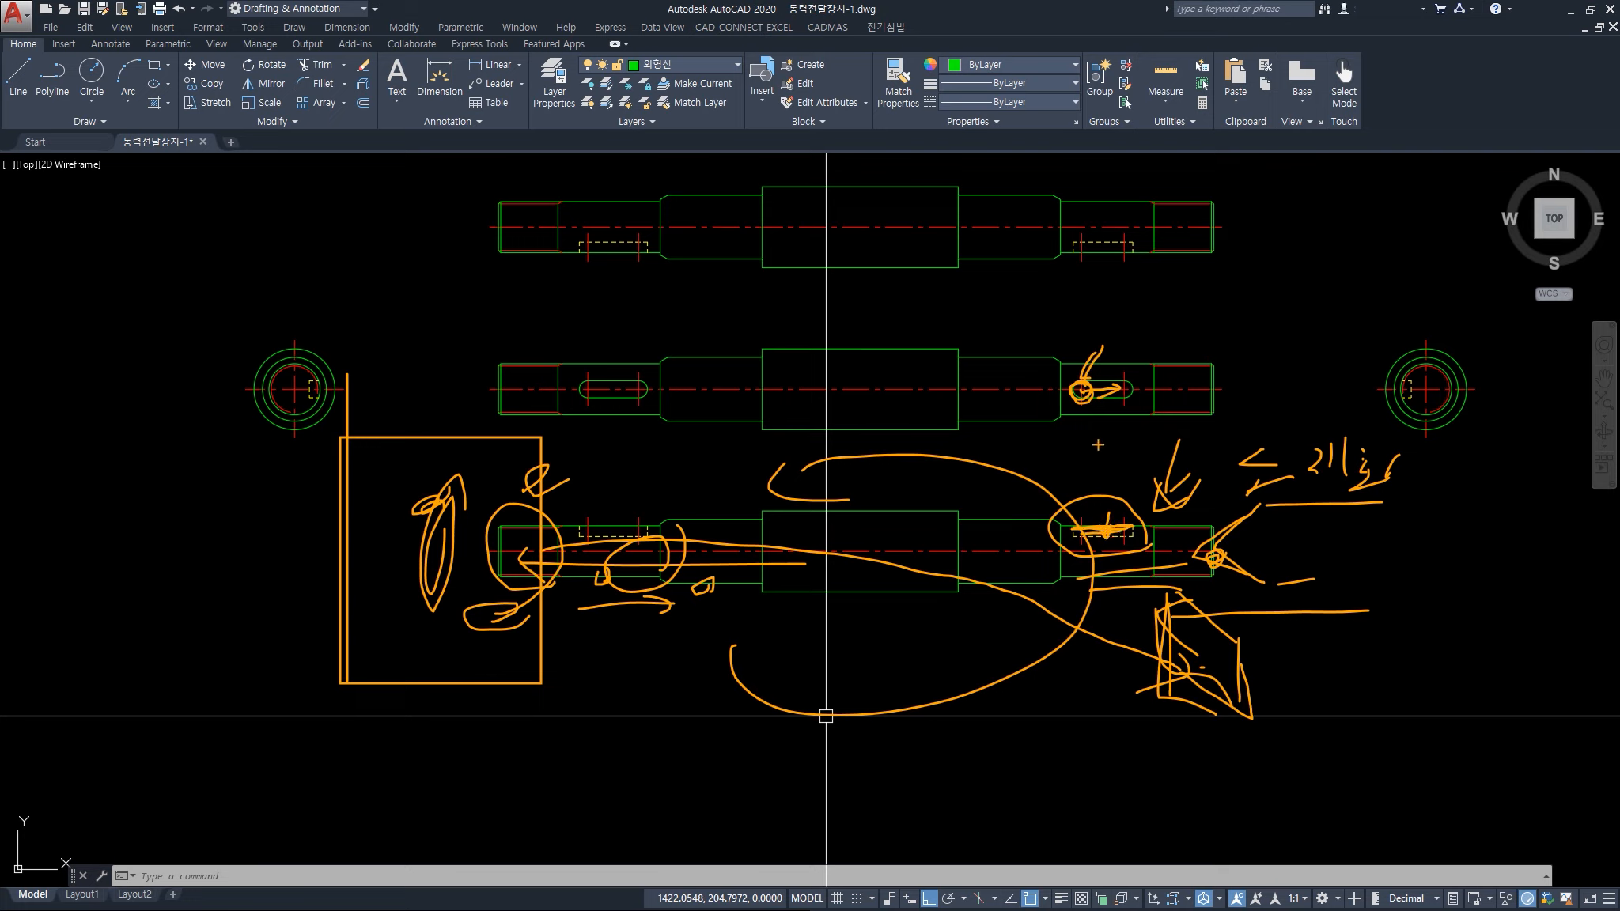
{"action": "mouse_move", "coordinate": [1085, 445]}
{"action": "left_mouse_down"}
{"action": "mouse_move", "coordinate": [1090, 481]}
{"action": "mouse_move", "coordinate": [1102, 469]}
{"action": "left_mouse_up"}
{"action": "mouse_move", "coordinate": [896, 554]}
{"action": "left_mouse_down"}
{"action": "mouse_move", "coordinate": [870, 559]}
{"action": "mouse_move", "coordinate": [896, 560]}
{"action": "left_mouse_up"}
{"action": "mouse_move", "coordinate": [1093, 433]}
{"action": "left_mouse_down"}
{"action": "mouse_move", "coordinate": [1092, 477]}
{"action": "mouse_move", "coordinate": [1144, 468]}
{"action": "left_mouse_up"}
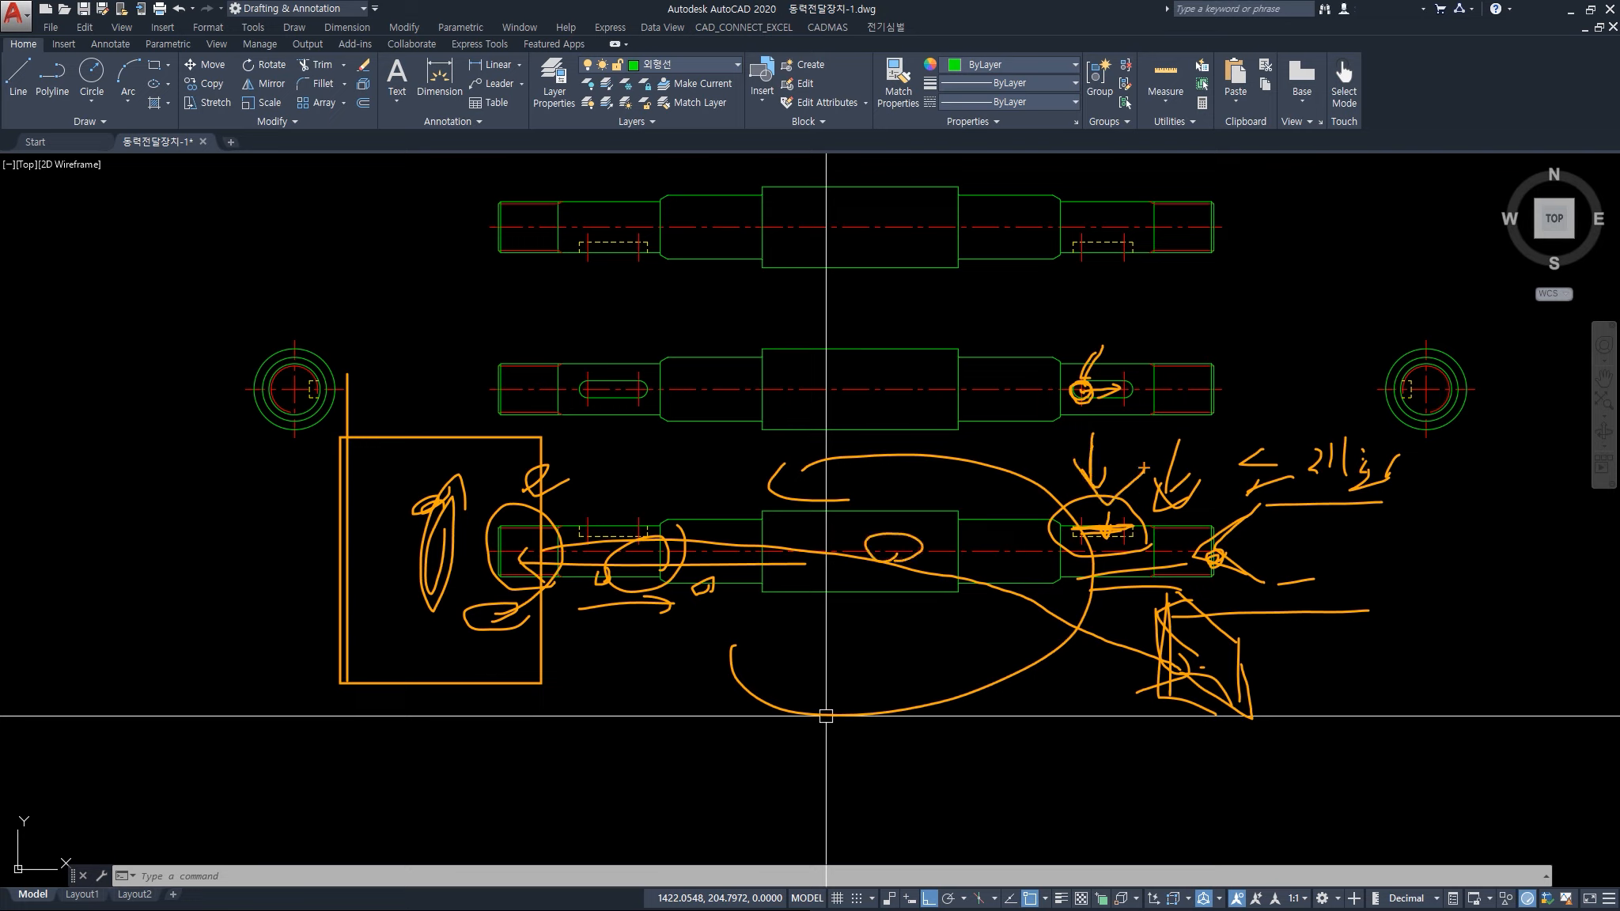
{"action": "mouse_move", "coordinate": [1141, 393]}
{"action": "left_mouse_down"}
{"action": "mouse_move", "coordinate": [1126, 341]}
{"action": "mouse_move", "coordinate": [1162, 392]}
{"action": "left_mouse_up"}
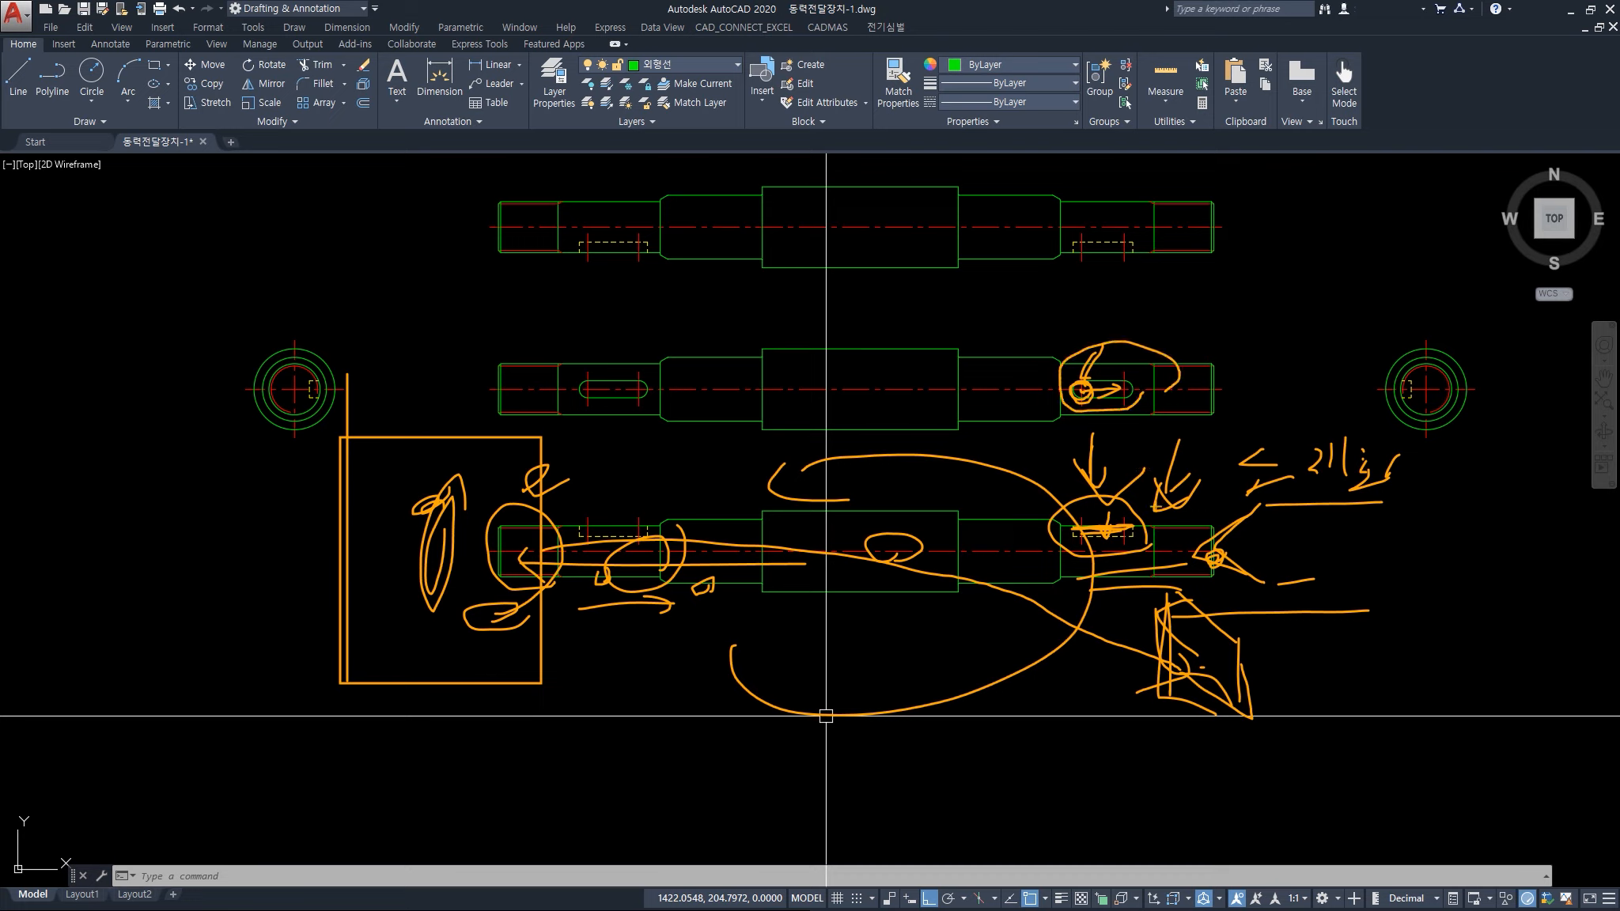
{"action": "mouse_move", "coordinate": [1121, 530]}
{"action": "left_mouse_down"}
{"action": "mouse_move", "coordinate": [1120, 486]}
{"action": "mouse_move", "coordinate": [1134, 492]}
{"action": "left_mouse_up"}
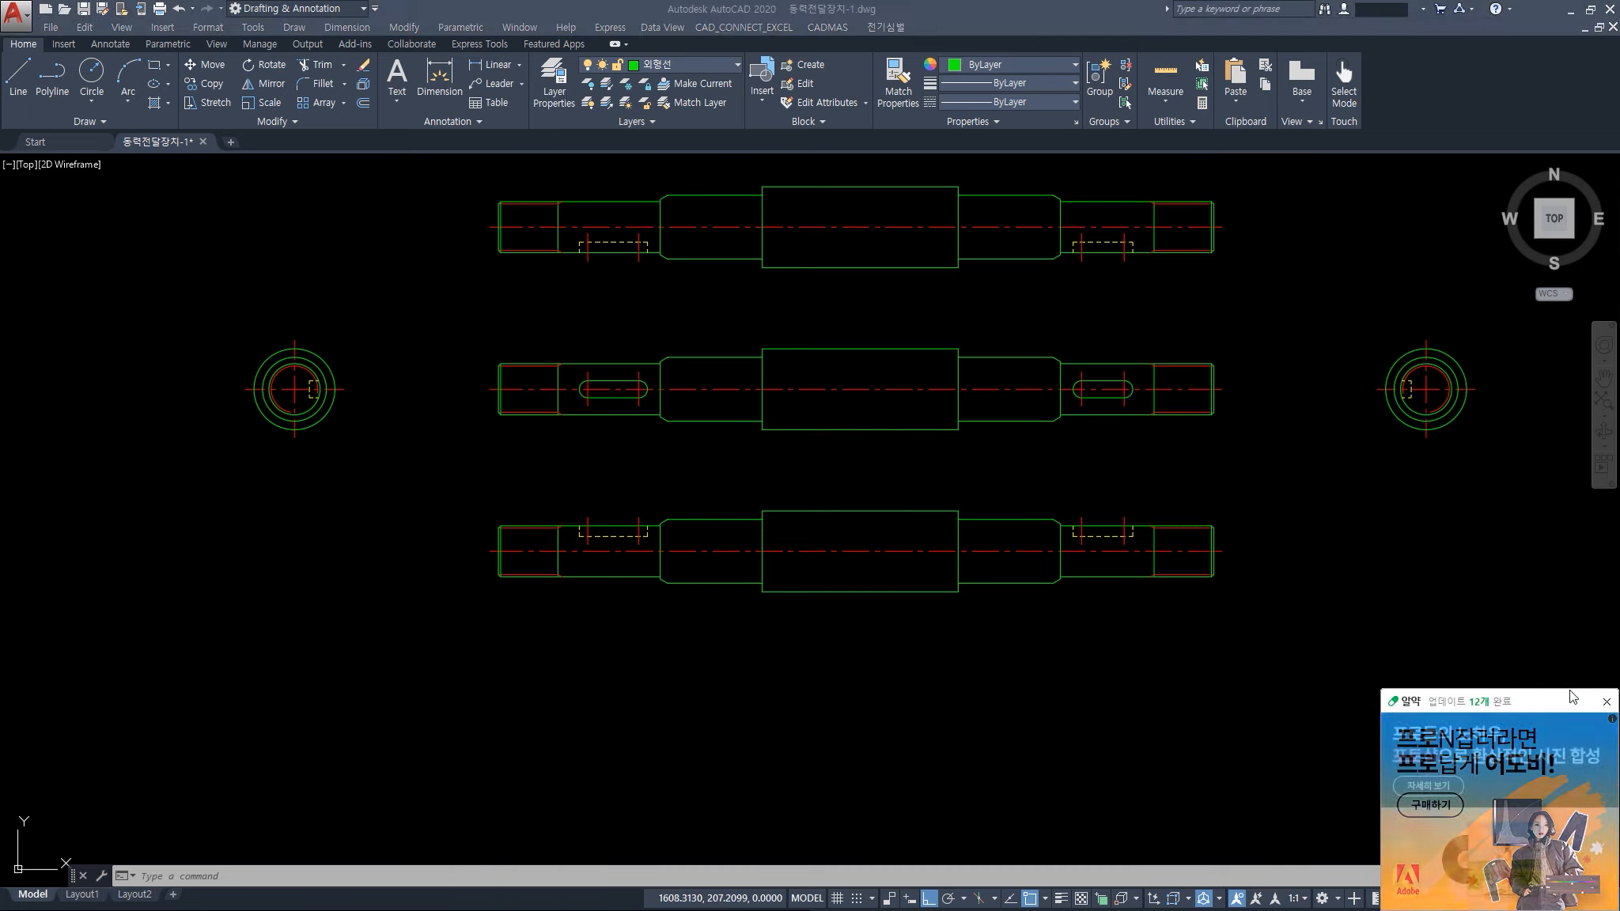
Dismiss the advertisement pop-up covering the drawing and bring the shaft views back into focus
{"action": "left_click", "coordinate": [1607, 701]}
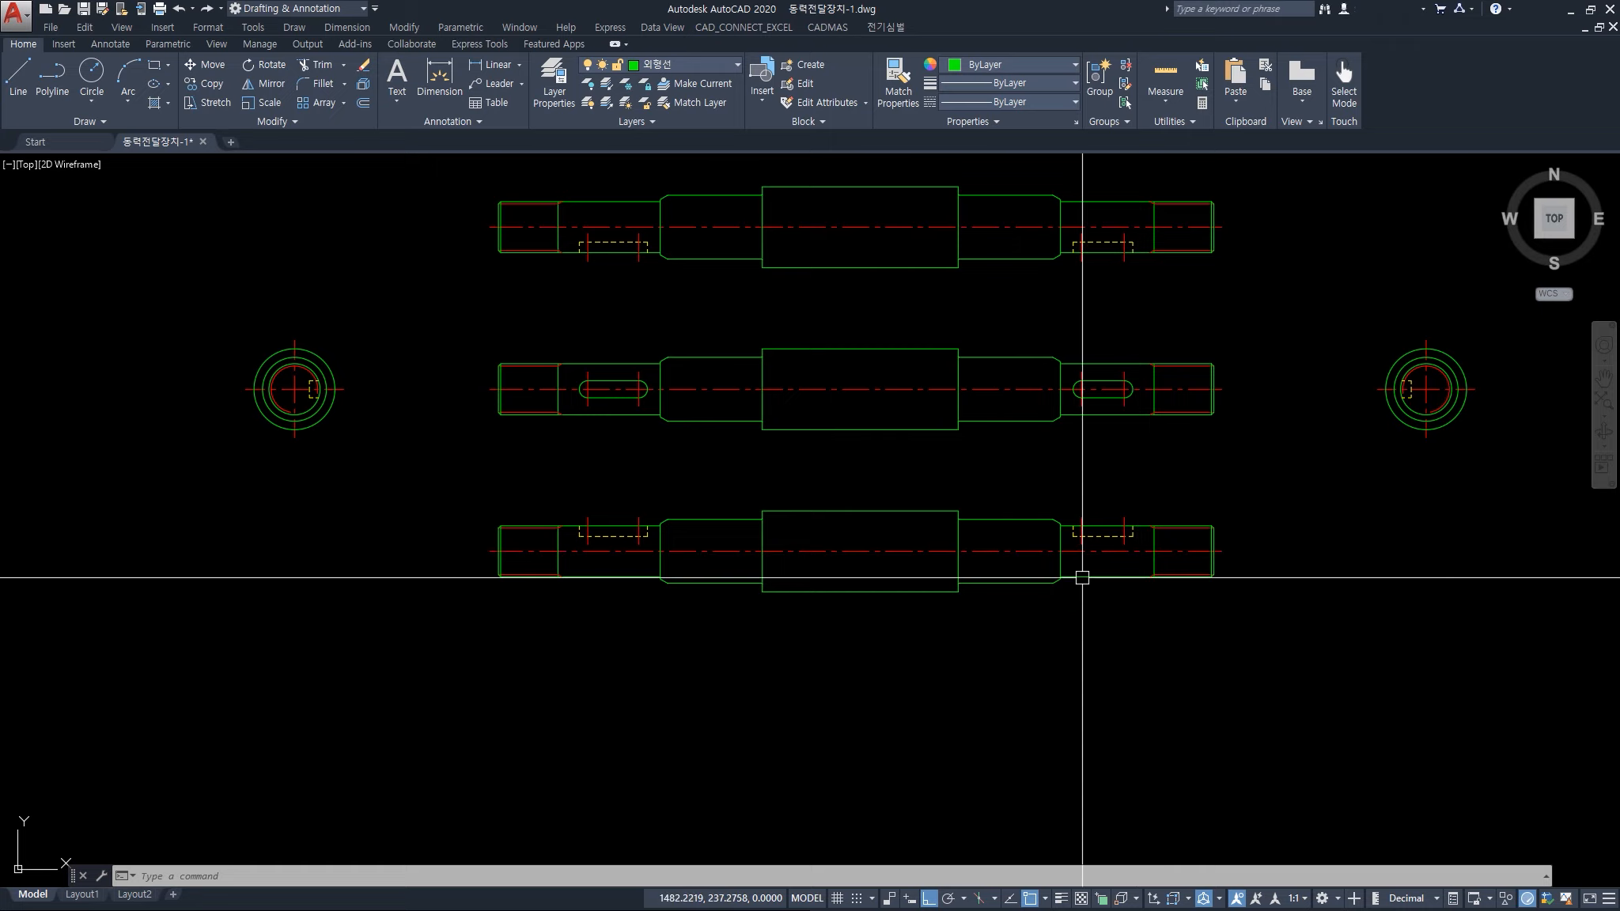
{"action": "middle_click_drag", "start_coordinate": [1132, 248], "coordinate": [1121, 405]}
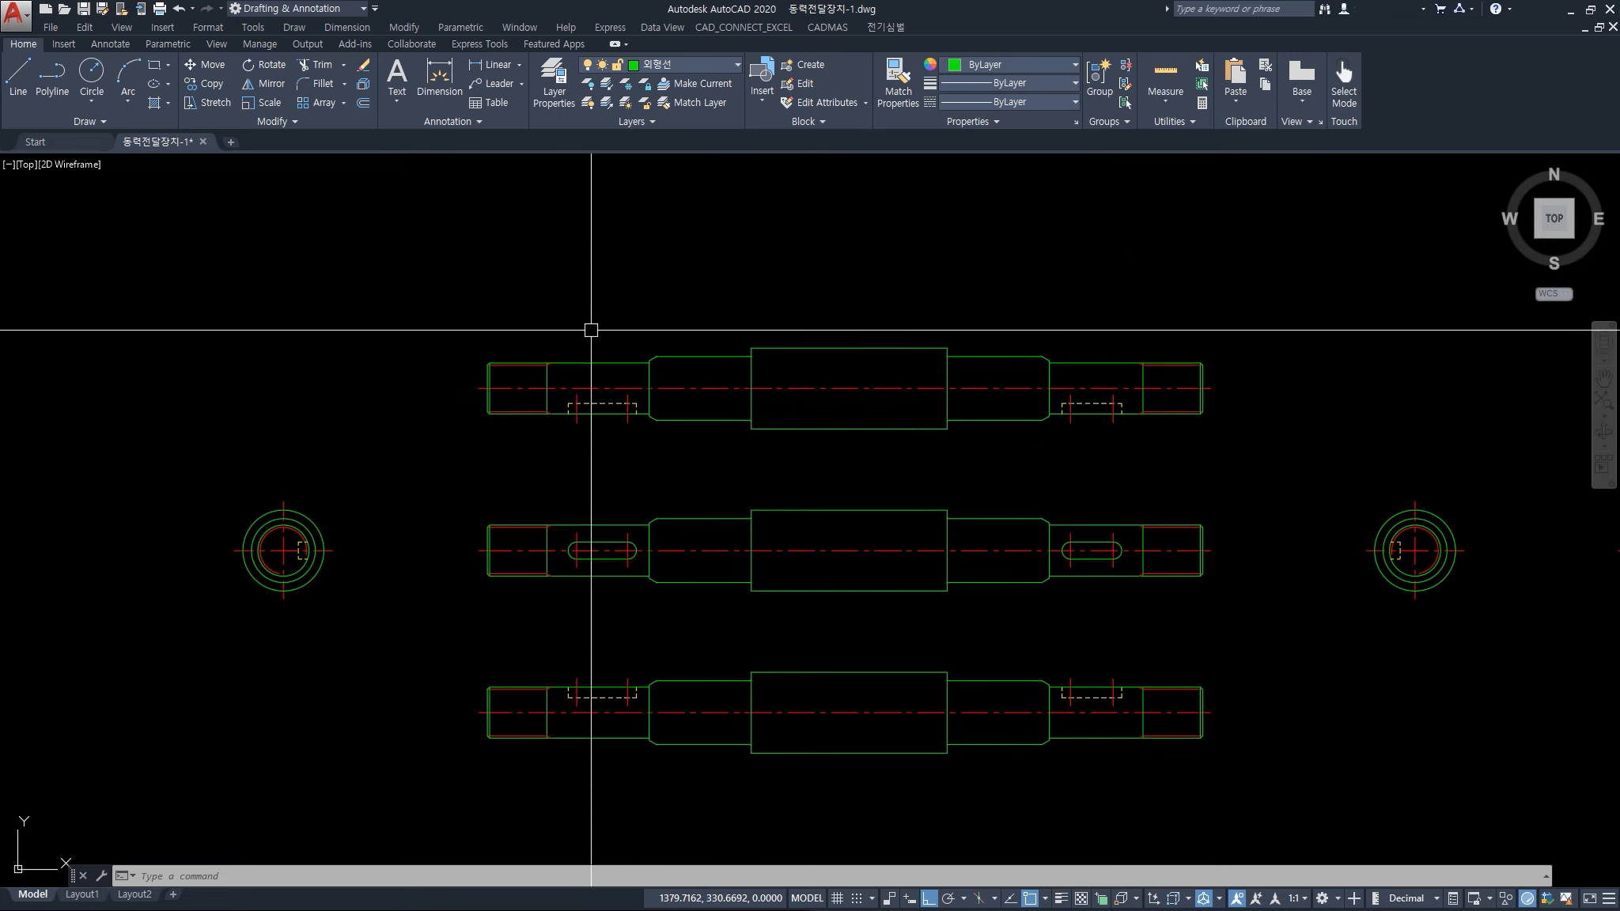
{"action": "left_click", "coordinate": [427, 301]}
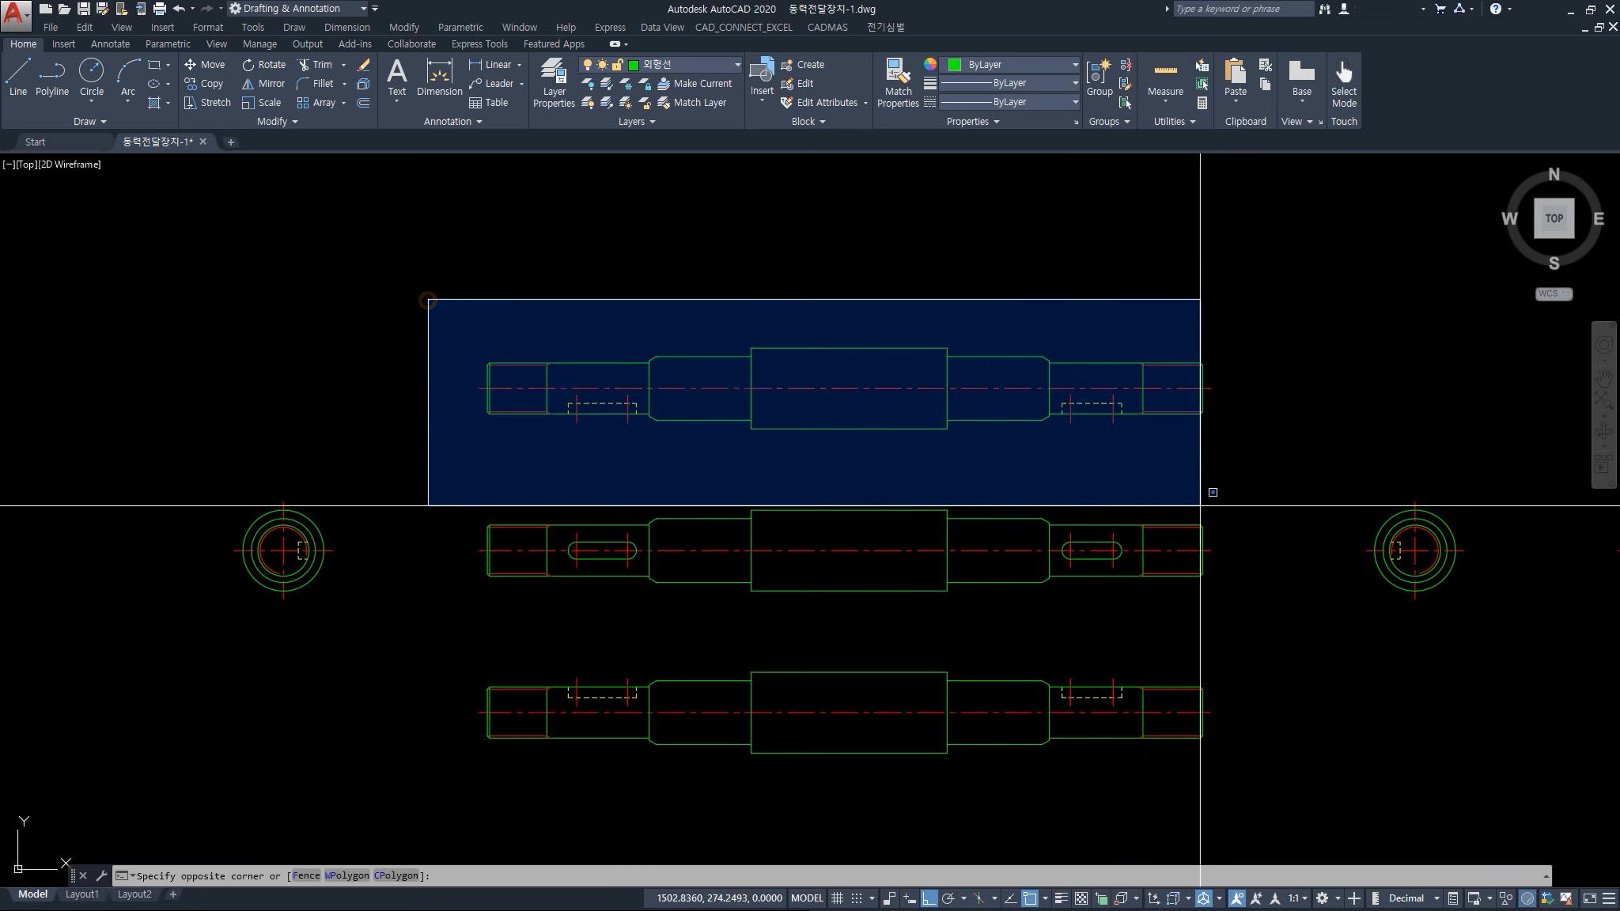
{"action": "left_click", "coordinate": [1218, 476]}
{"action": "key", "text": "Escape"}
{"action": "key", "text": "Escape"}
{"action": "left_click", "coordinate": [1191, 757]}
{"action": "left_click", "coordinate": [1125, 678]}
{"action": "key", "text": "Escape"}
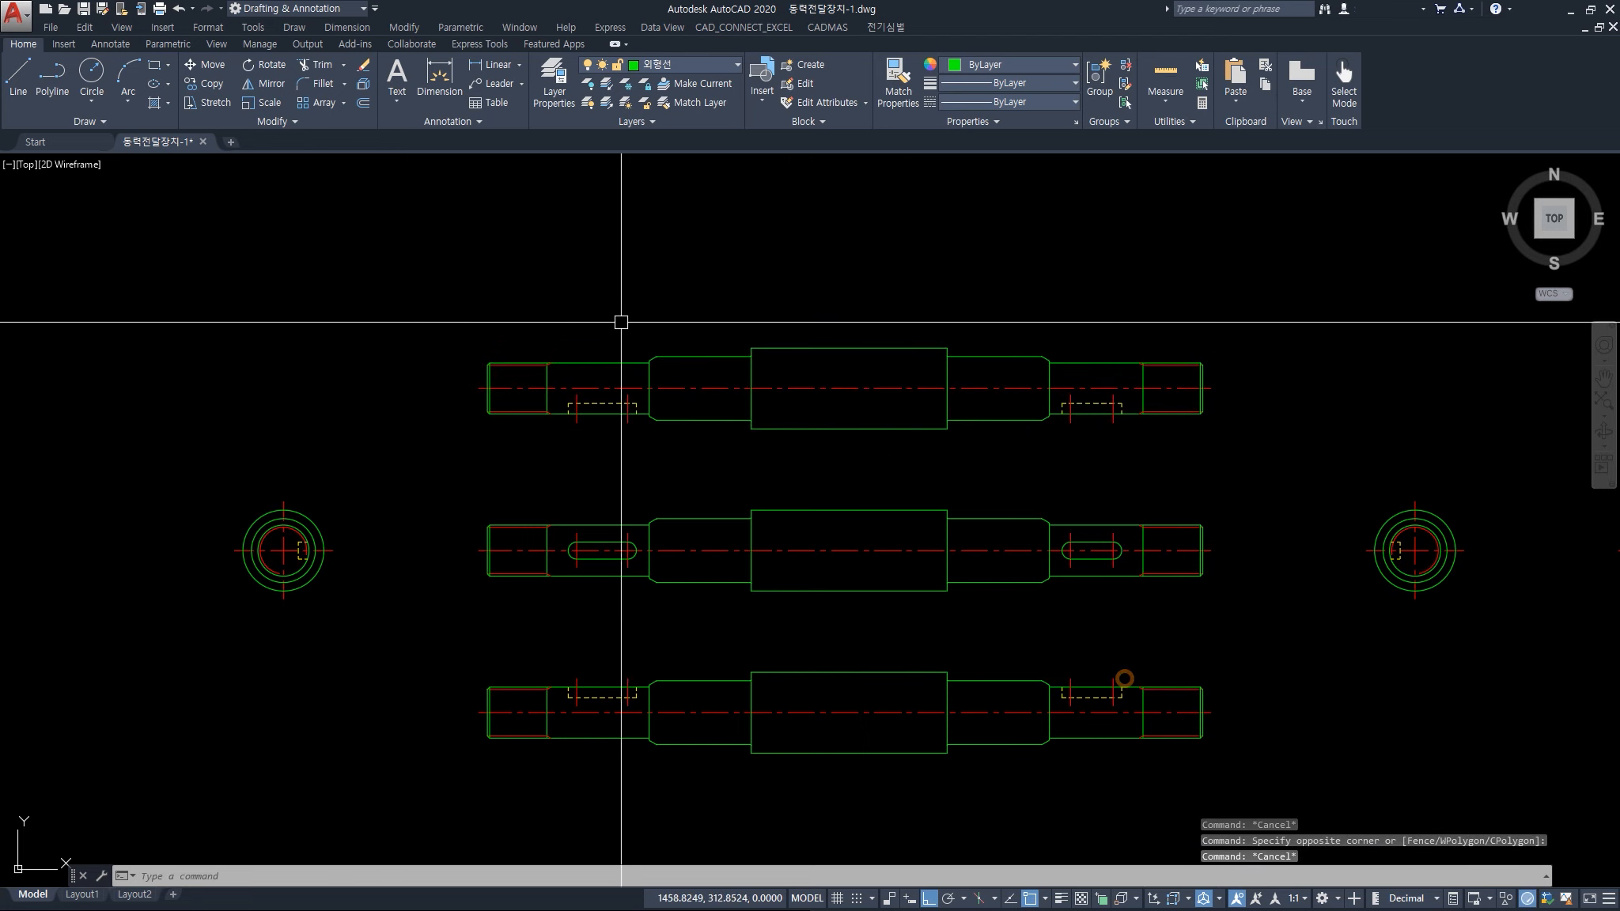
Erase the uppermost of the shaft's three longitudinal views, the one with the hidden keyways along its lower edge
{"action": "left_click", "coordinate": [456, 278]}
{"action": "left_click", "coordinate": [1259, 464]}
{"action": "key", "text": "Delete"}
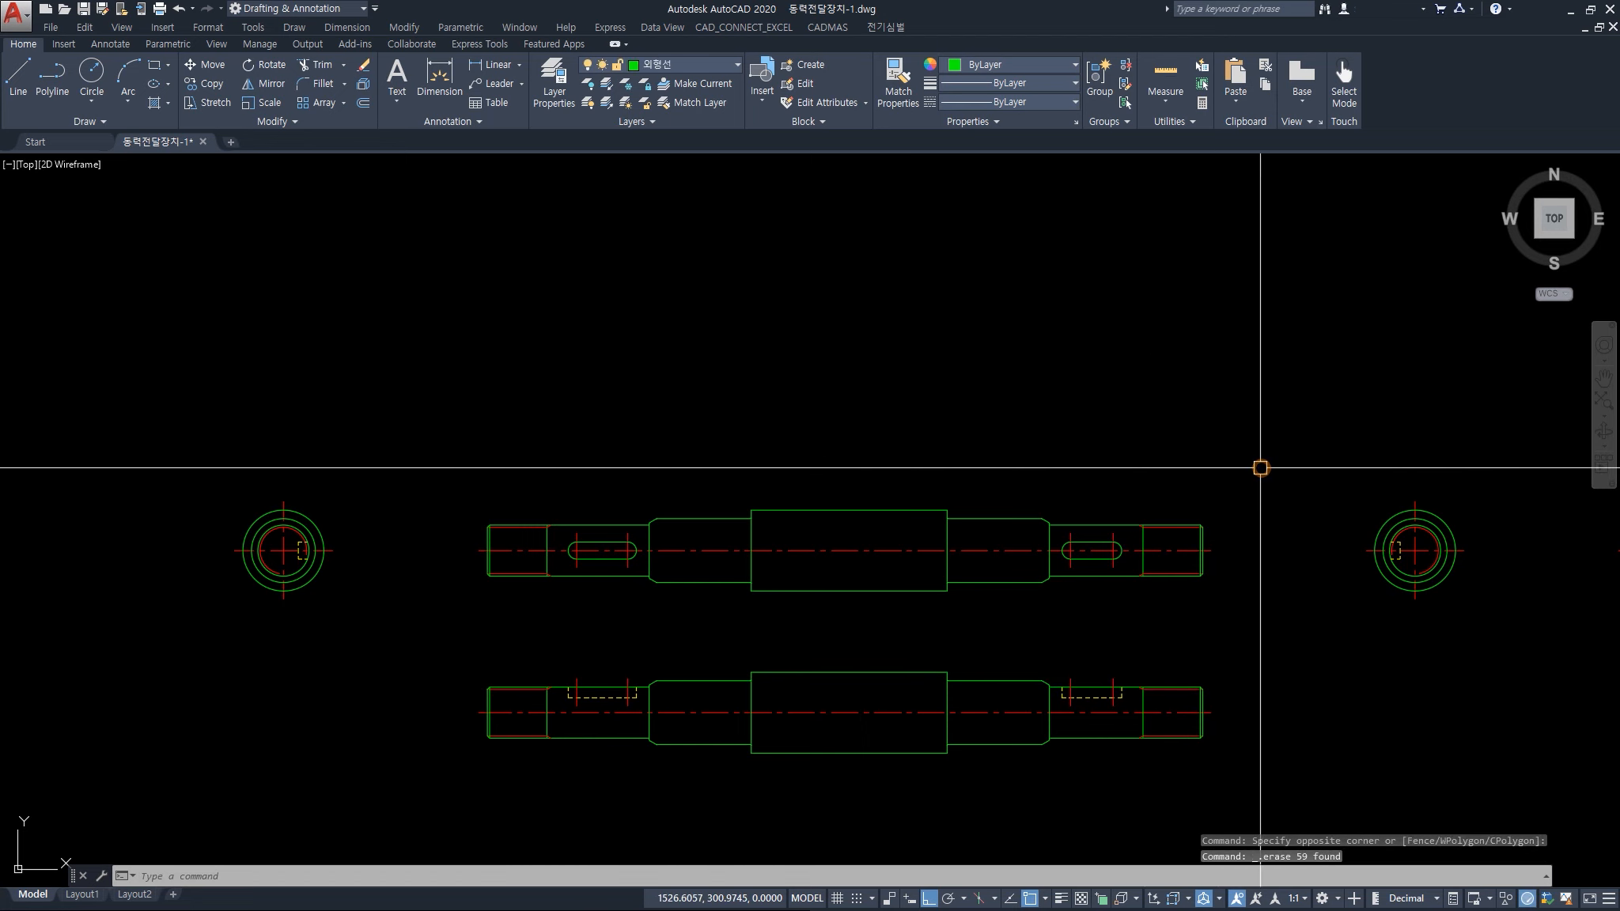
Dimension the diameter of the shaft's right threaded end in both the lower and the upper longitudinal view
{"action": "middle_click_drag", "start_coordinate": [1029, 707], "coordinate": [1013, 613]}
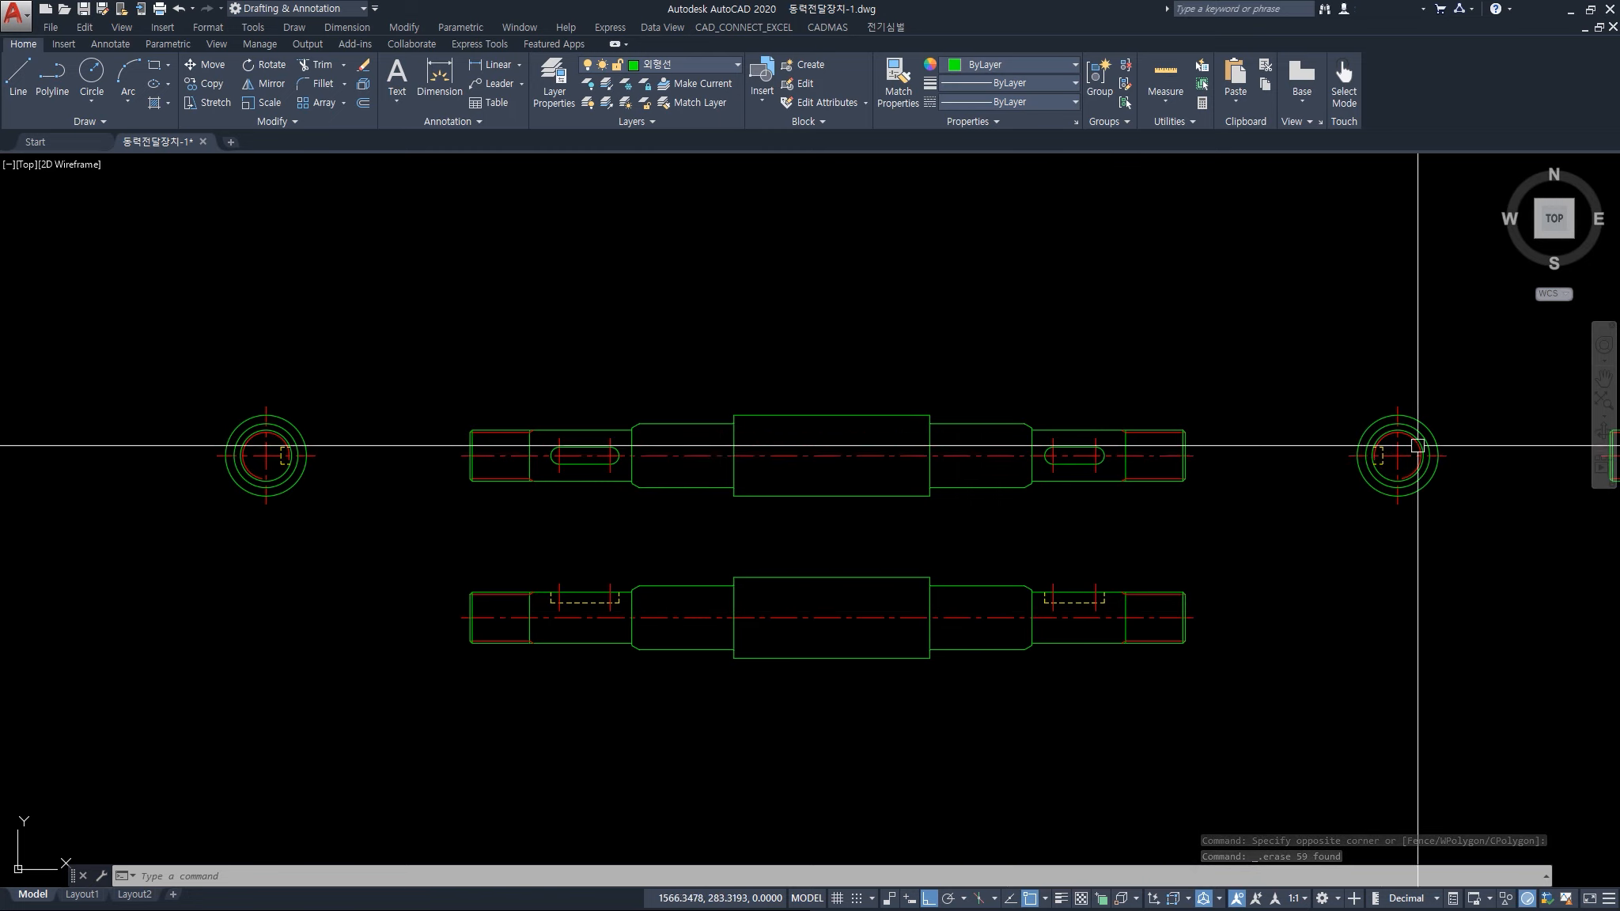
{"action": "scroll", "coordinate": [1417, 450], "scroll_direction": "up", "scroll_amount": 4}
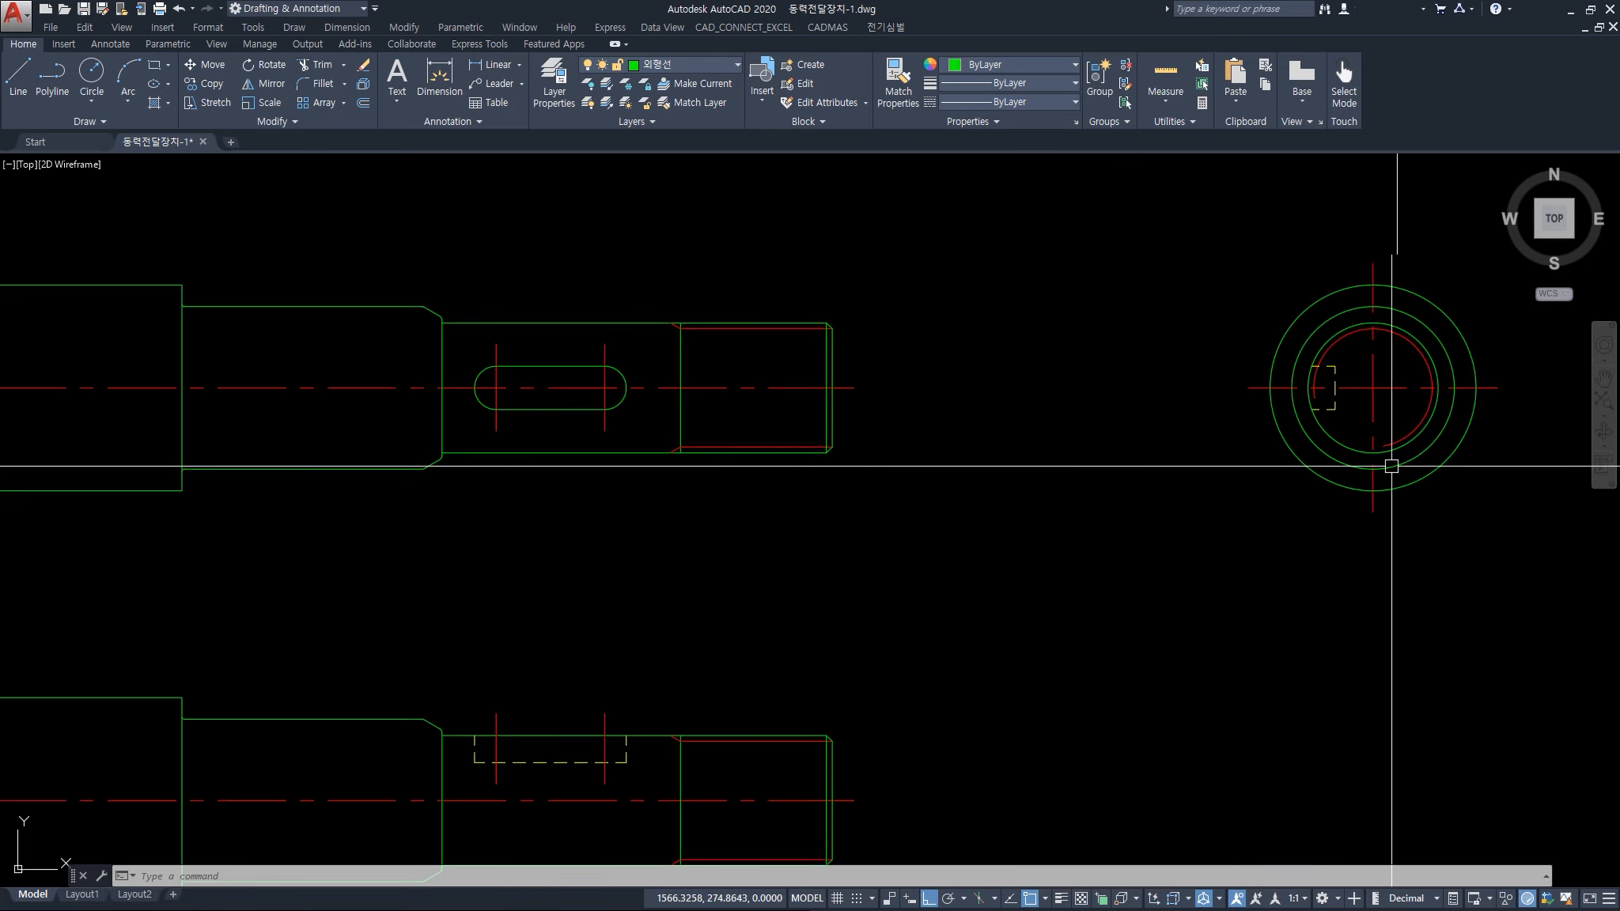
{"action": "scroll", "coordinate": [1398, 464], "scroll_direction": "down", "scroll_amount": 2}
{"action": "type", "text": "DLI"}
{"action": "key", "text": "Return"}
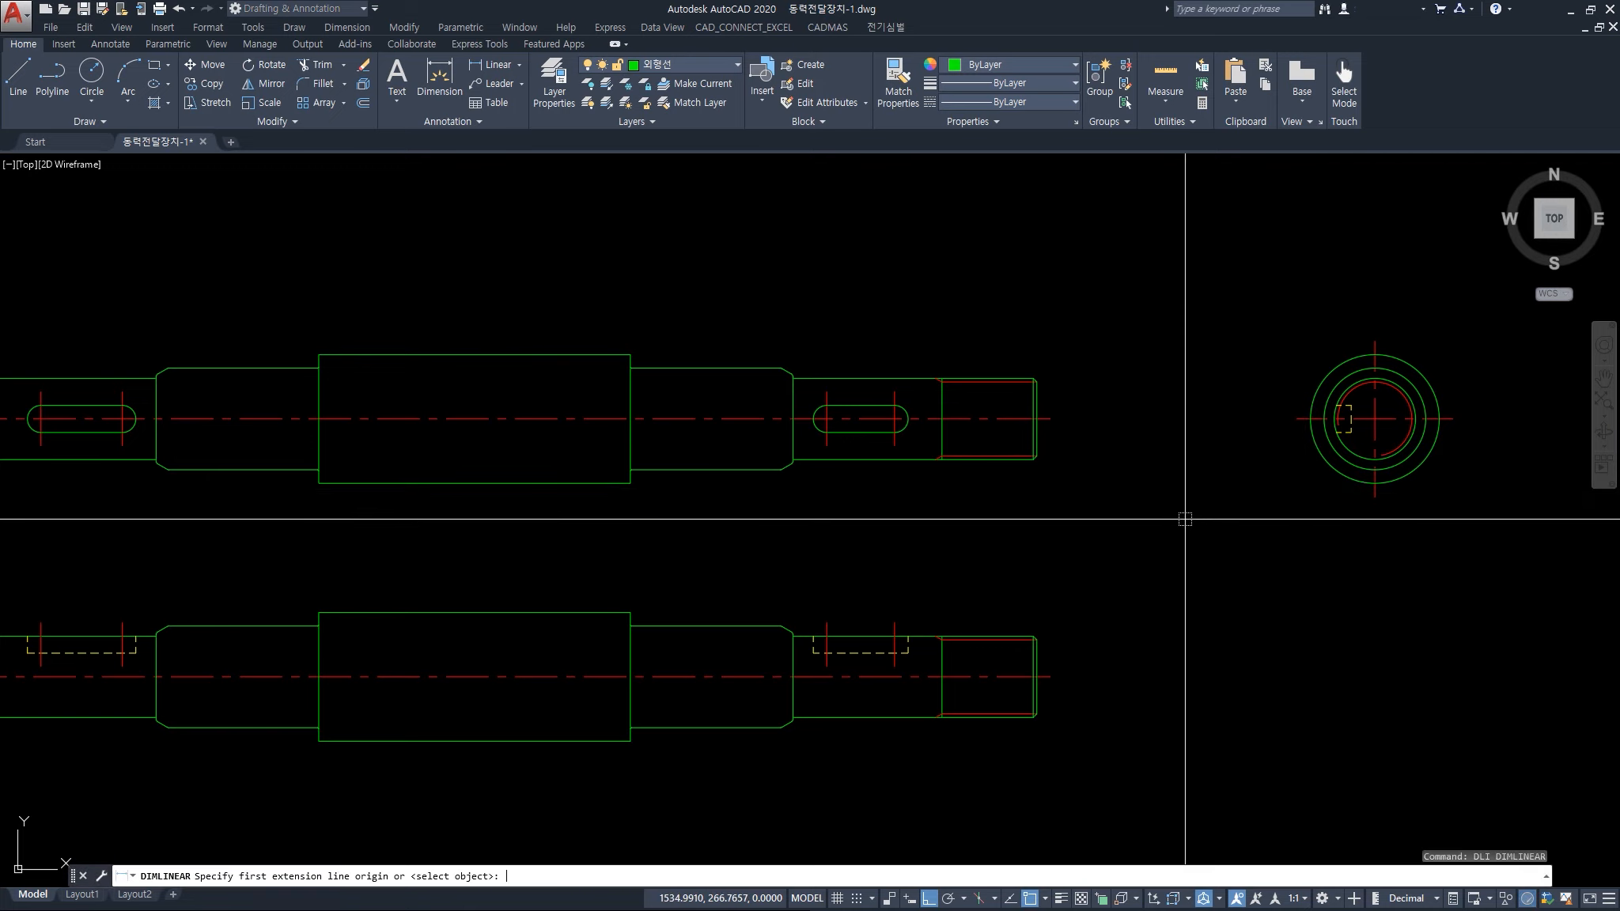
{"action": "left_click", "coordinate": [1033, 716]}
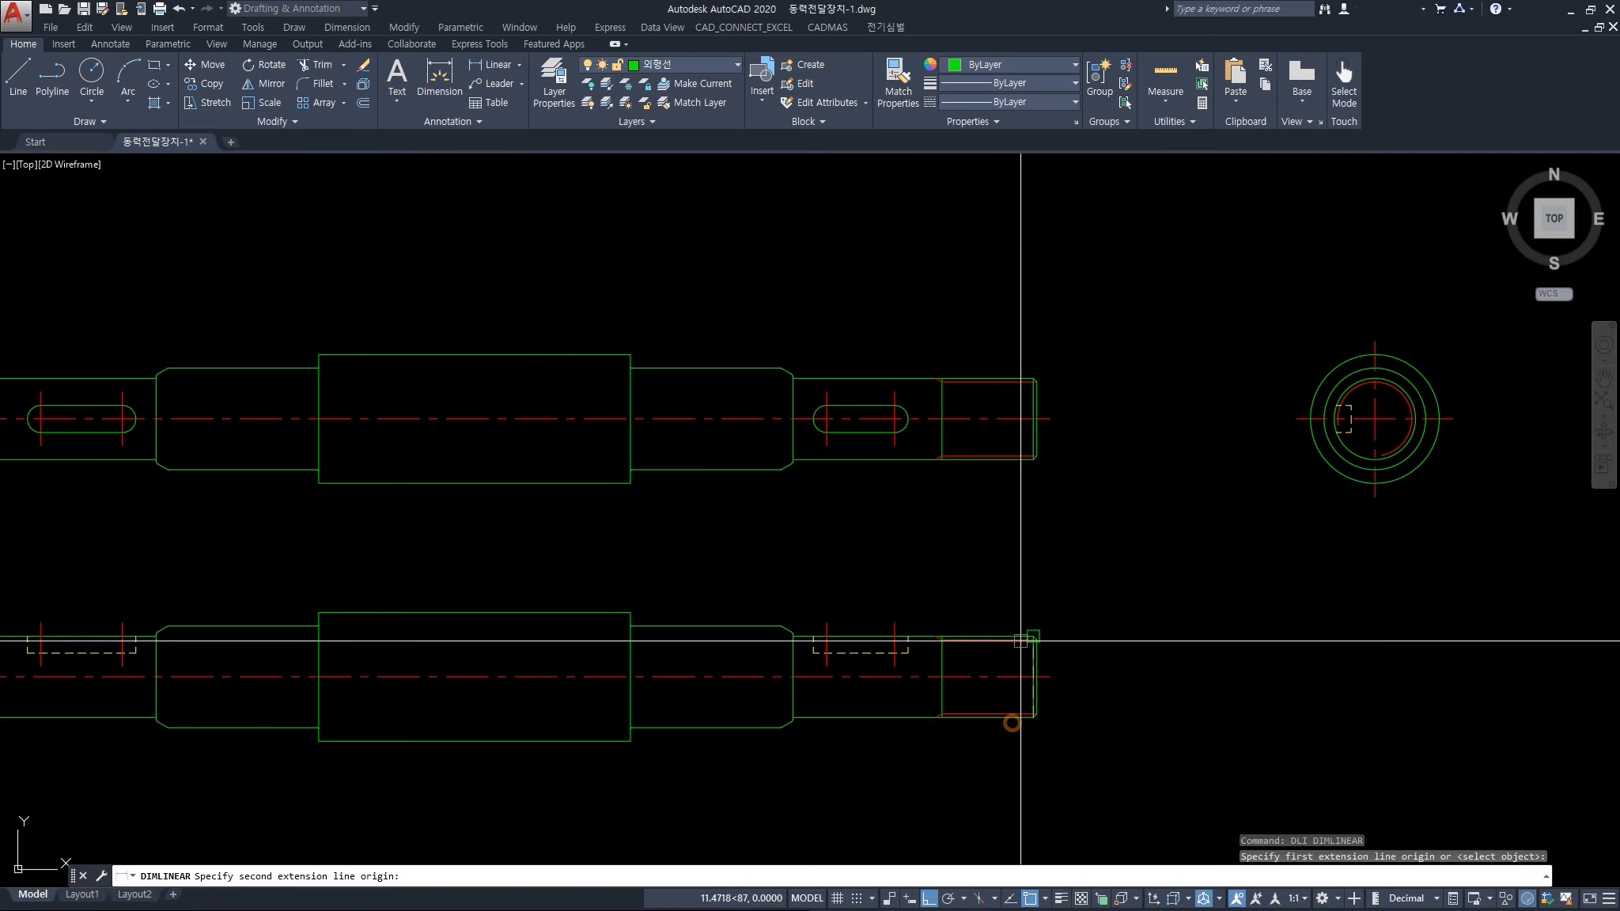
{"action": "left_click", "coordinate": [1033, 637]}
{"action": "left_click", "coordinate": [1118, 649]}
{"action": "key", "text": "Return"}
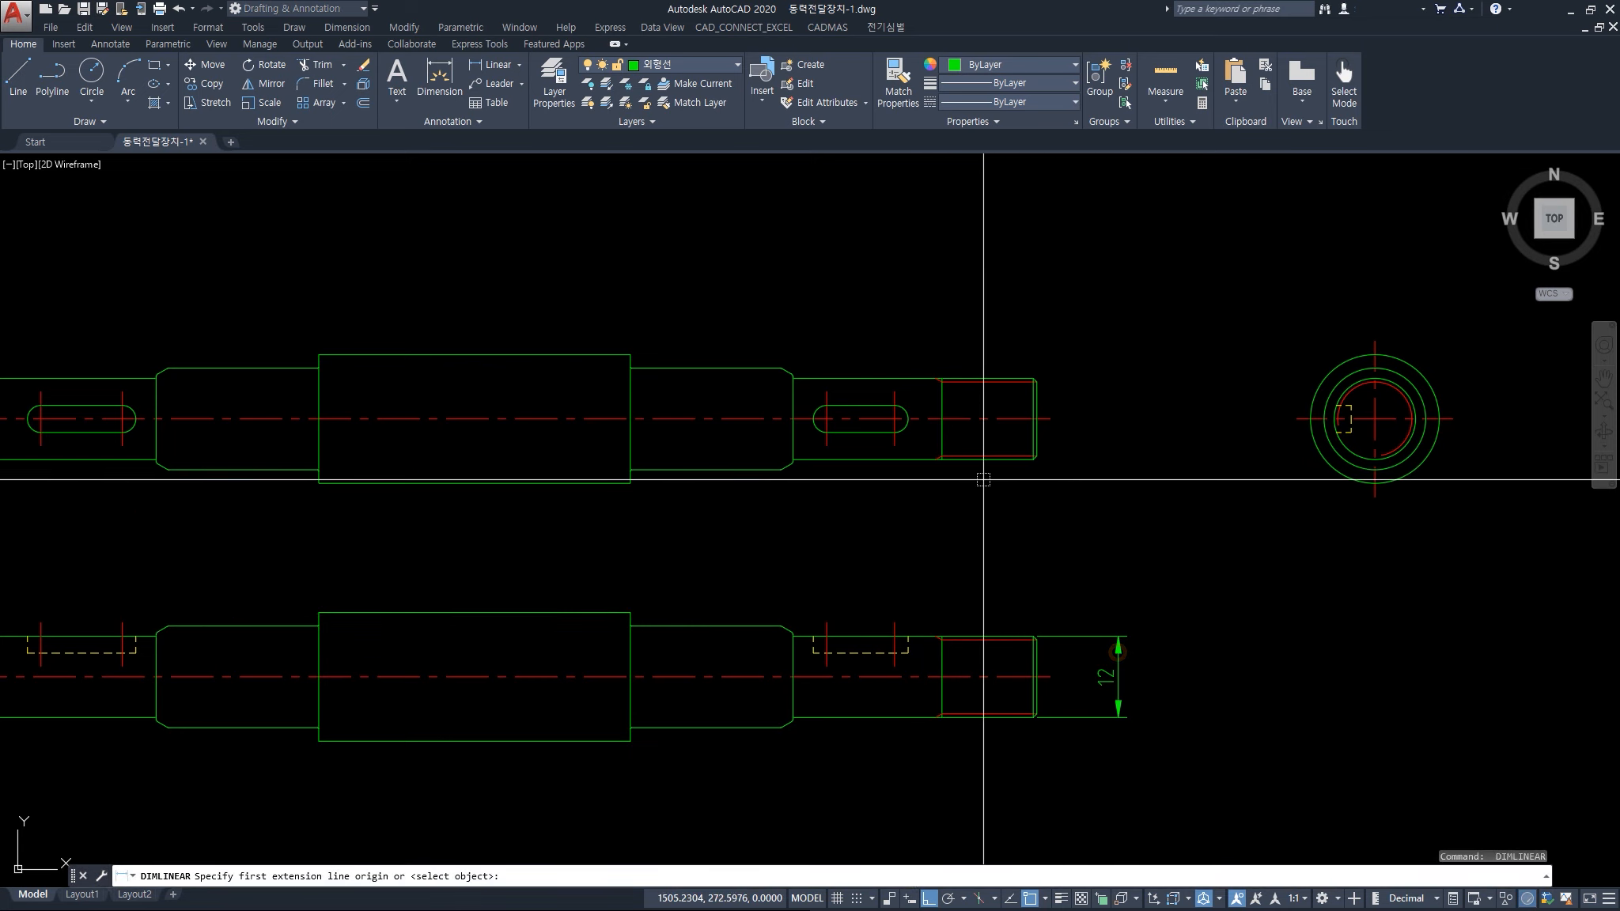
{"action": "left_click", "coordinate": [1033, 459]}
{"action": "left_click", "coordinate": [1033, 380]}
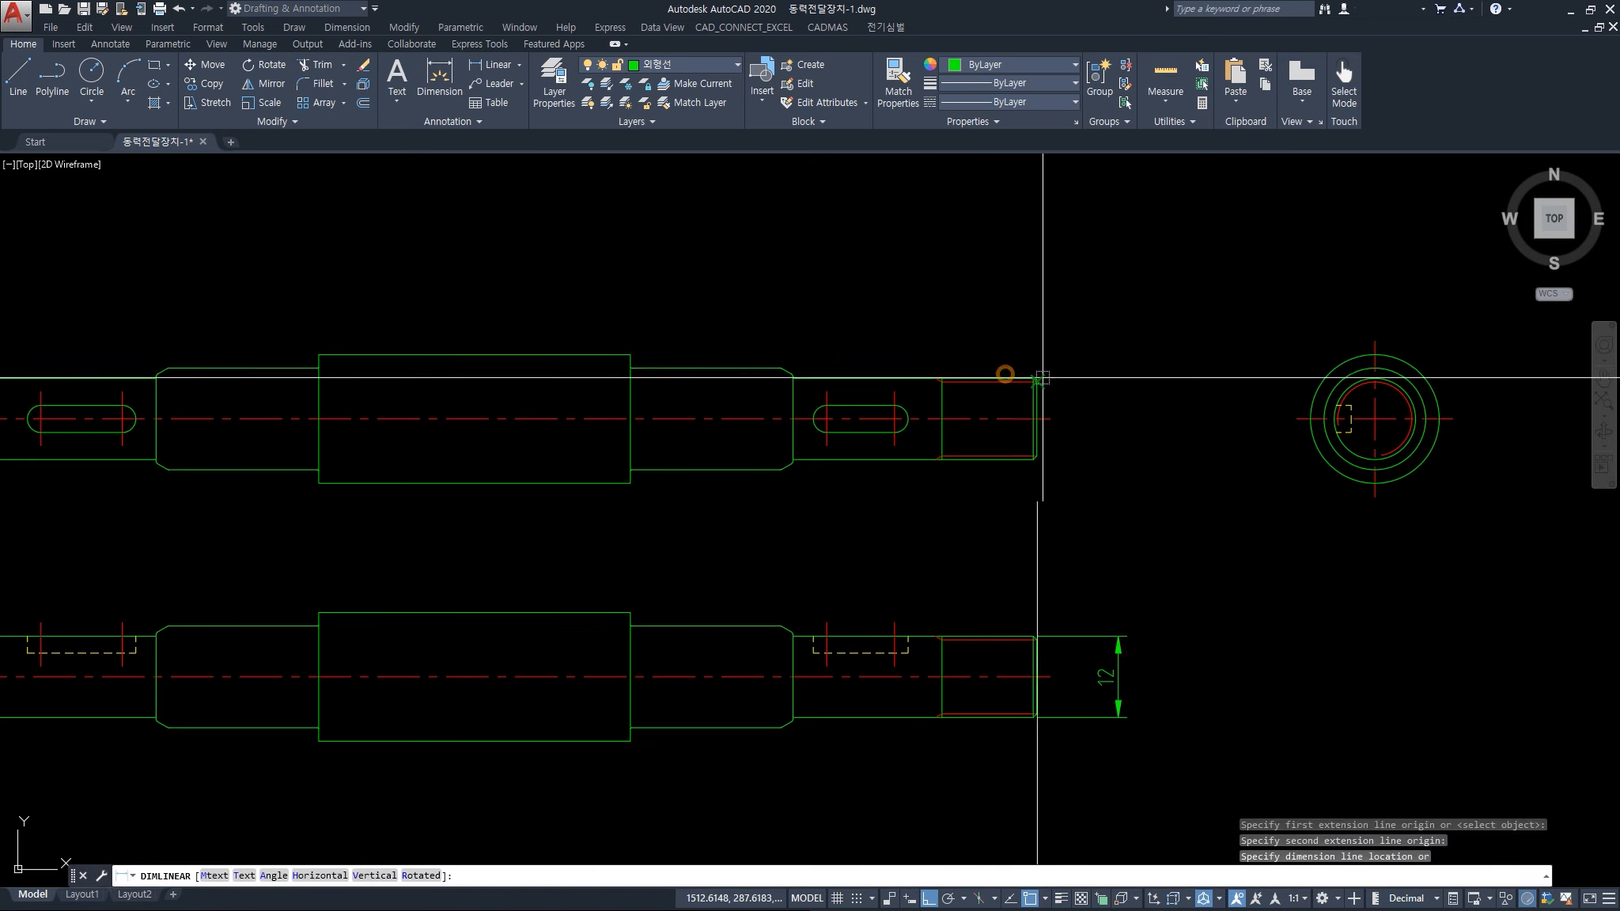
{"action": "left_click", "coordinate": [1113, 439]}
Erase the two diameter dimensions at the shaft's right threaded end
{"action": "key", "text": "Escape"}
{"action": "left_click_drag", "start_coordinate": [1157, 667], "coordinate": [1103, 448]}
{"action": "key", "text": "Delete"}
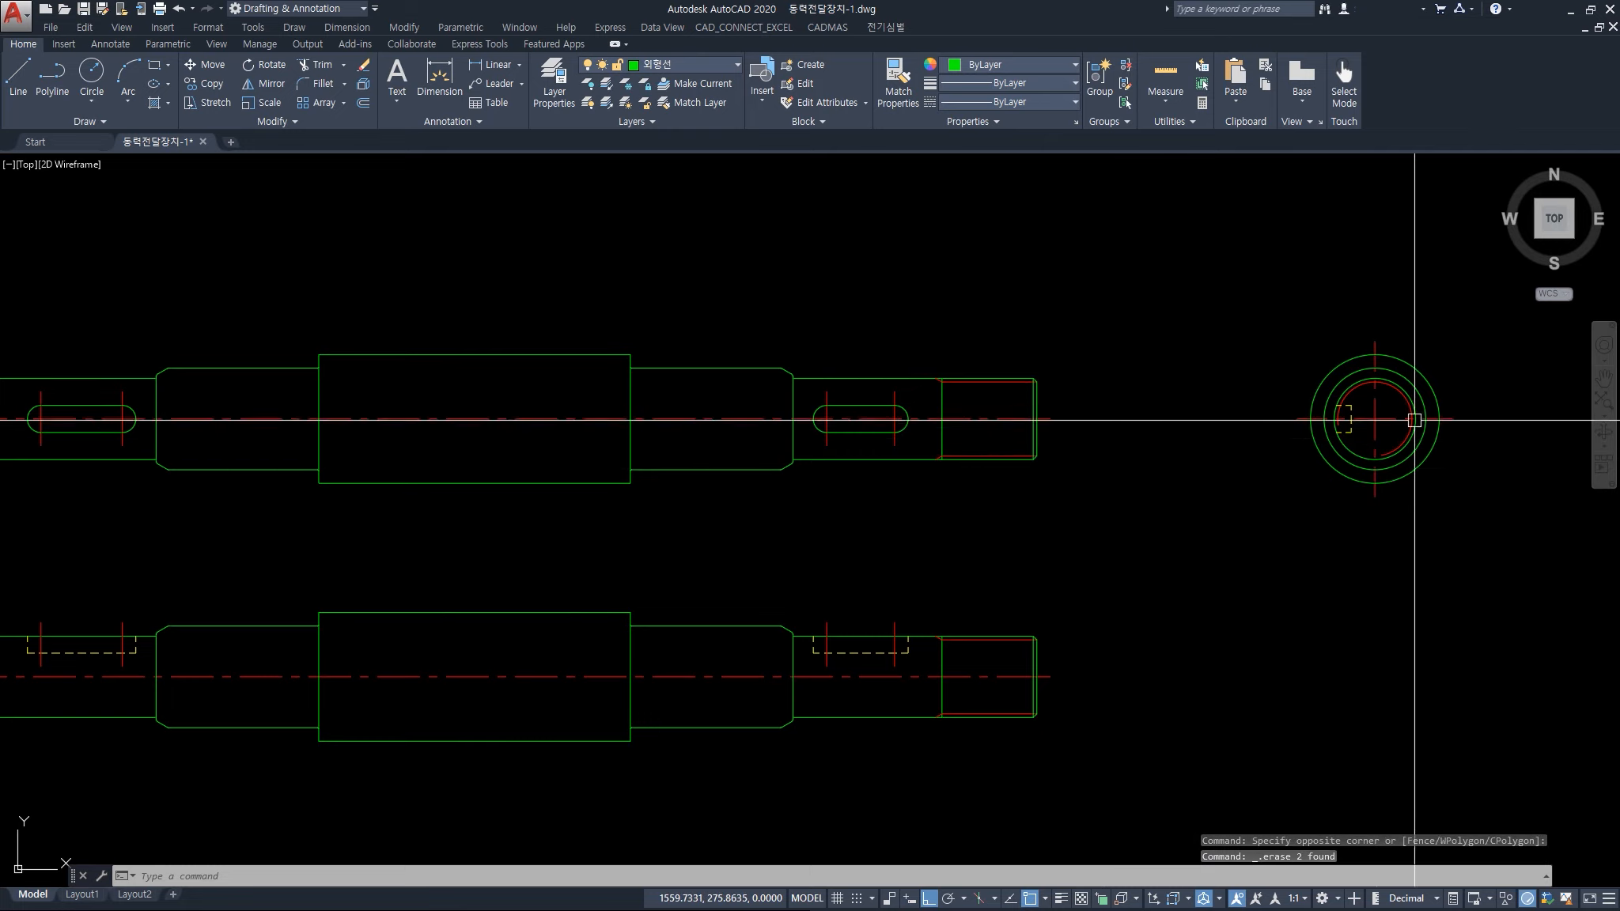
Dimension the keyway depth in the right end view, from the slot floor to the shaft's edge
{"action": "scroll", "coordinate": [1345, 455], "scroll_direction": "up", "scroll_amount": 6}
{"action": "type", "text": "dli"}
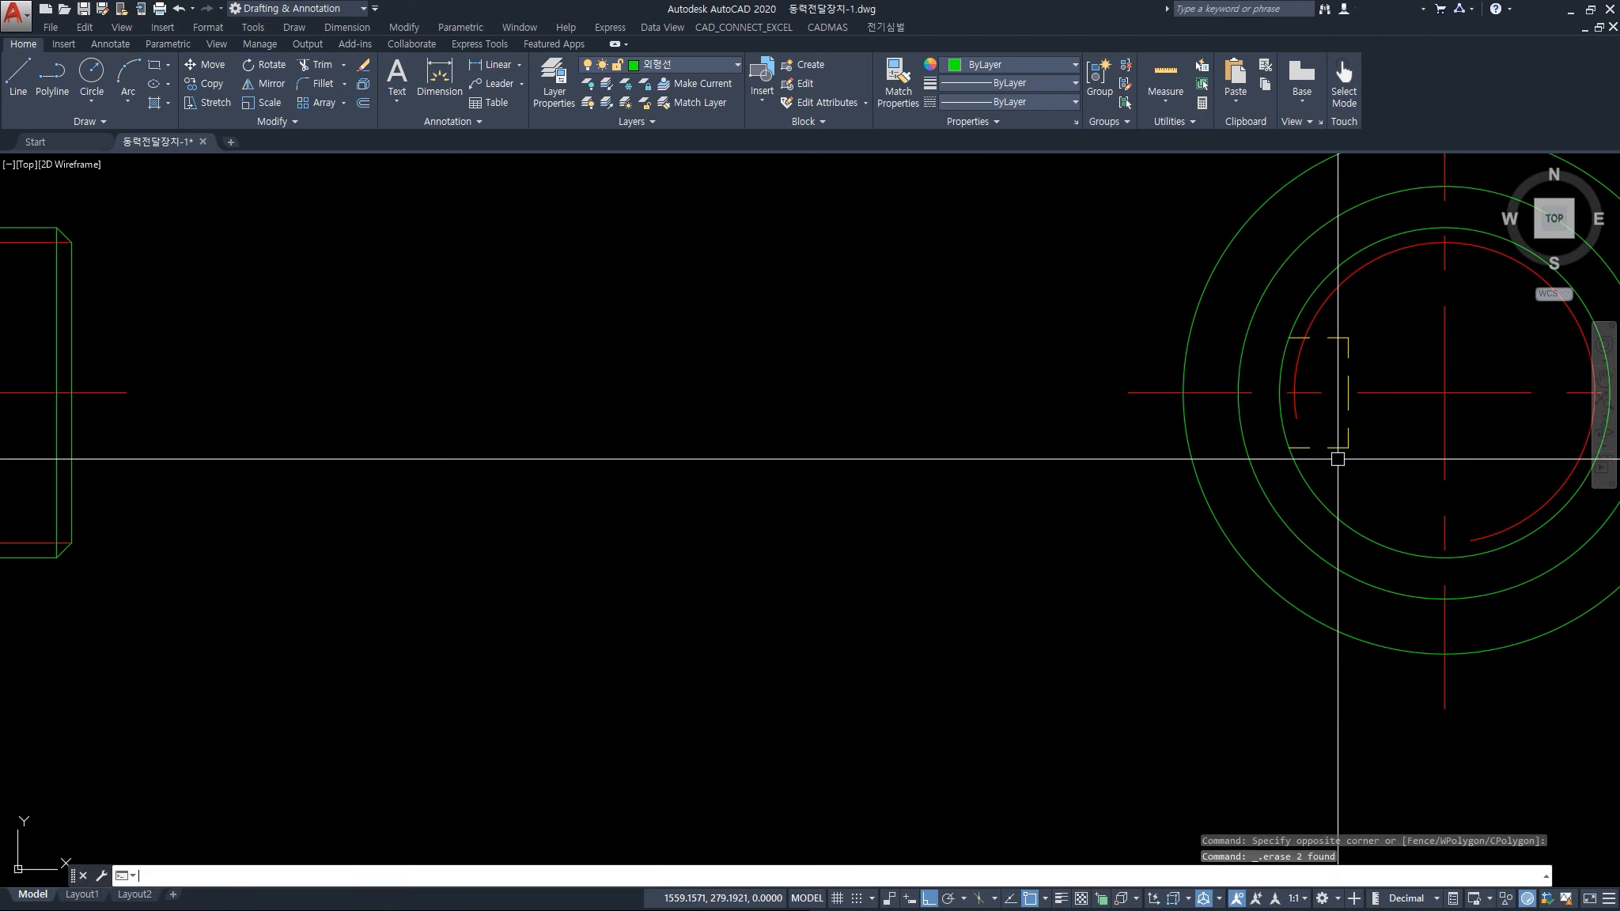
{"action": "key", "text": "Return"}
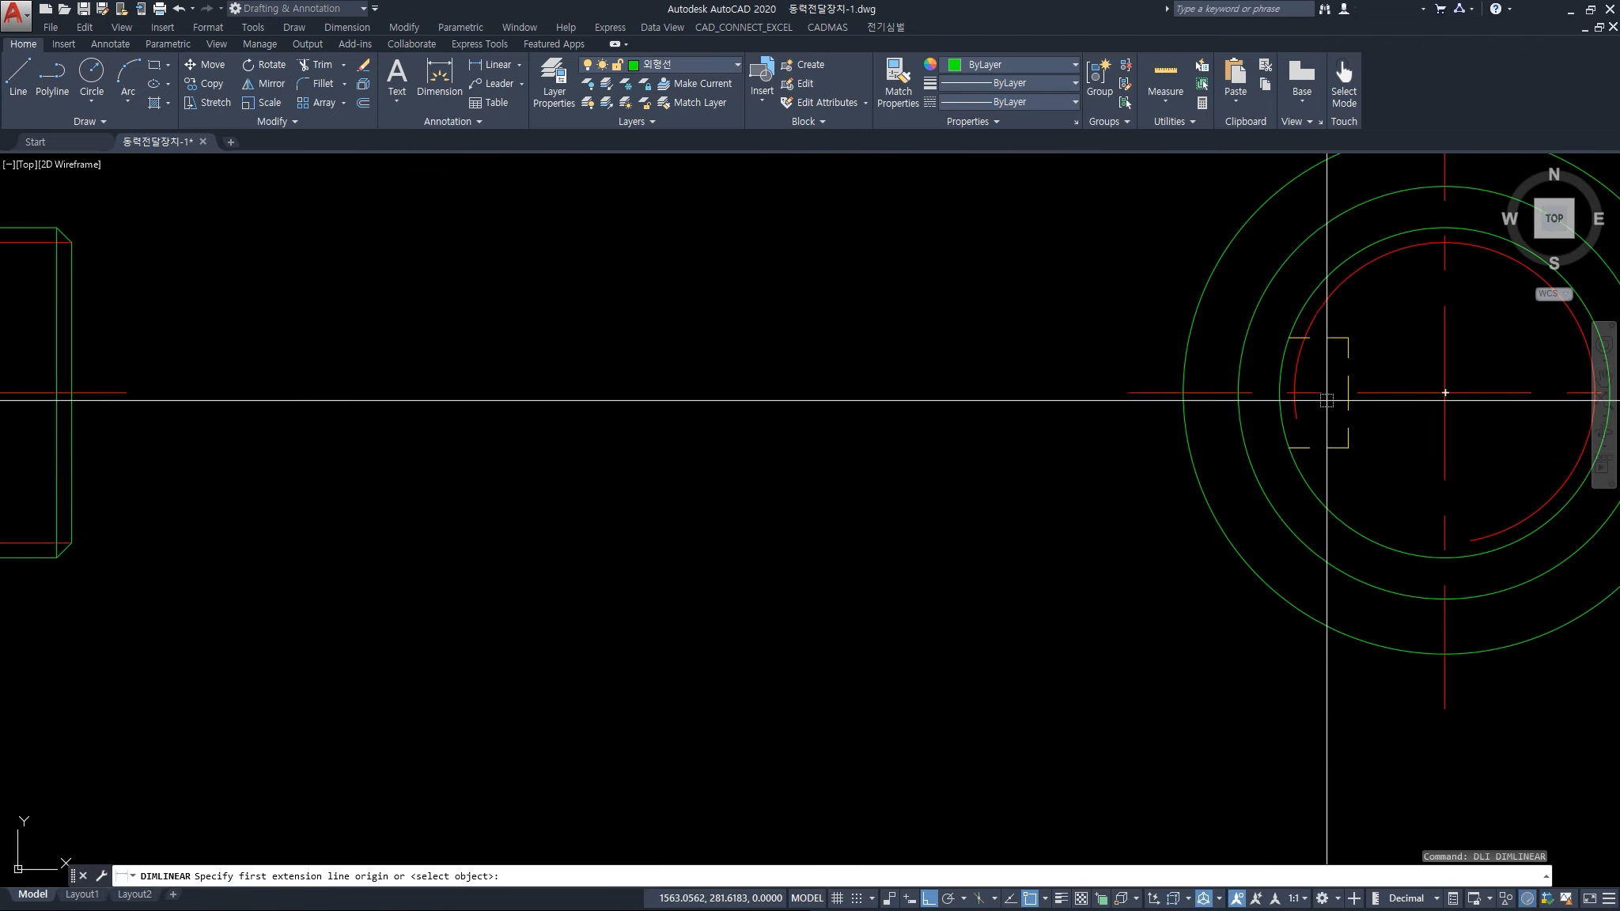
{"action": "left_click", "coordinate": [1349, 448]}
{"action": "left_click", "coordinate": [1279, 393]}
{"action": "scroll", "coordinate": [1298, 407], "scroll_direction": "down", "scroll_amount": 4}
{"action": "left_click", "coordinate": [1294, 565]}
Dimension the depth of the hidden right keyway in the lower longitudinal view
{"action": "key", "text": "Return"}
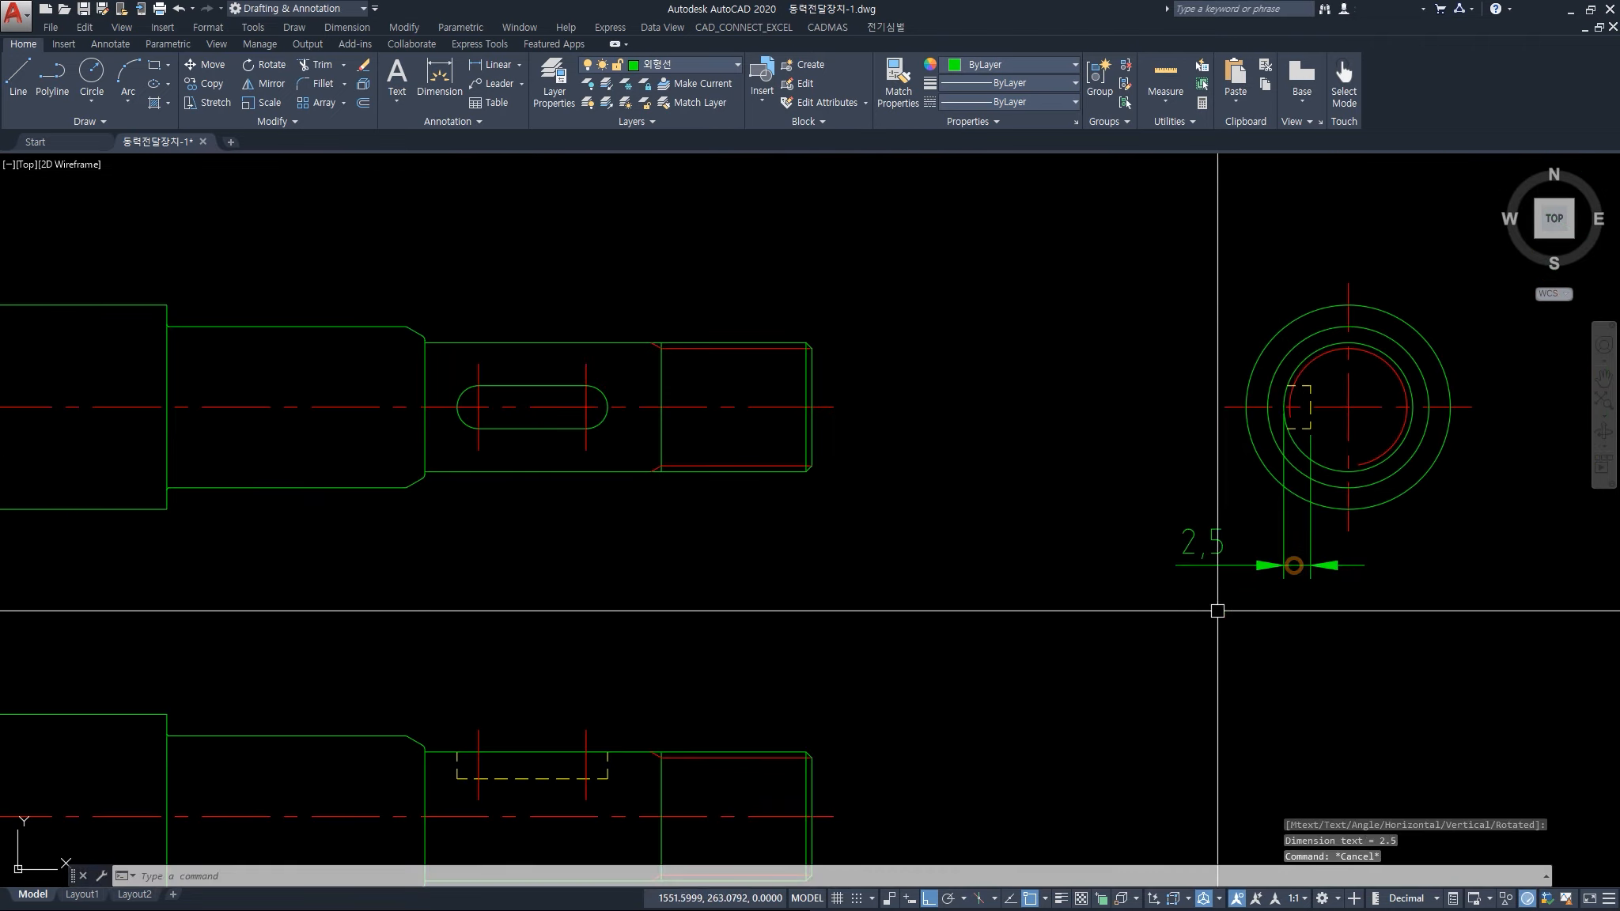
{"action": "scroll", "coordinate": [759, 585], "scroll_direction": "up", "scroll_amount": 6}
{"action": "left_click", "coordinate": [716, 565]}
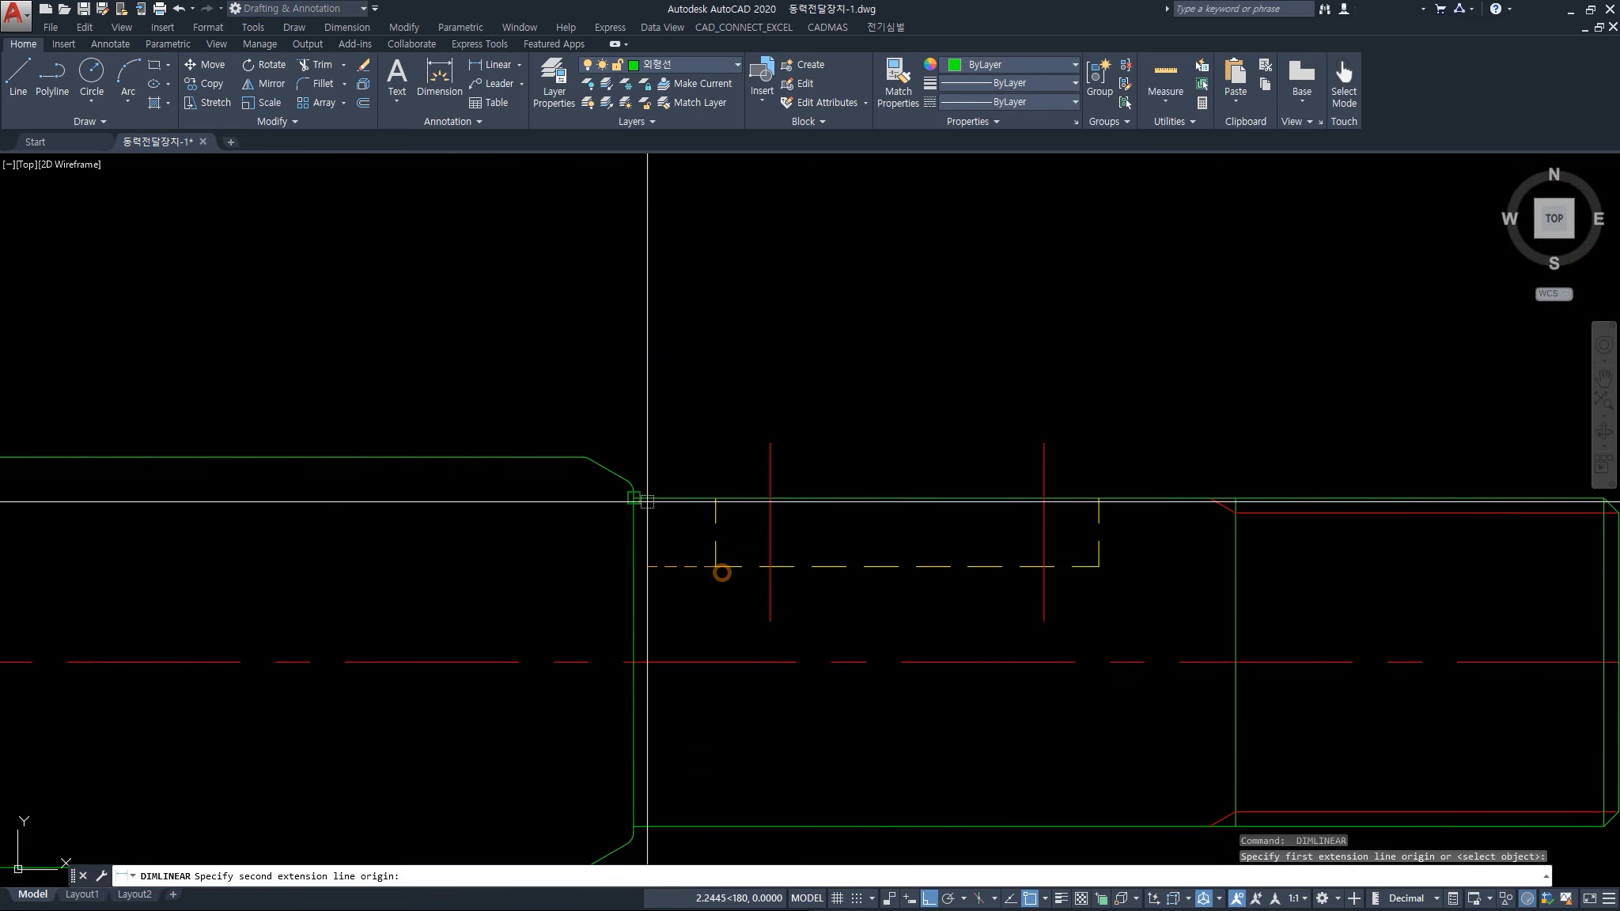
{"action": "left_click", "coordinate": [633, 498]}
{"action": "left_click", "coordinate": [398, 549]}
{"action": "key", "text": "Escape"}
{"action": "scroll", "coordinate": [561, 565], "scroll_direction": "down", "scroll_amount": 6}
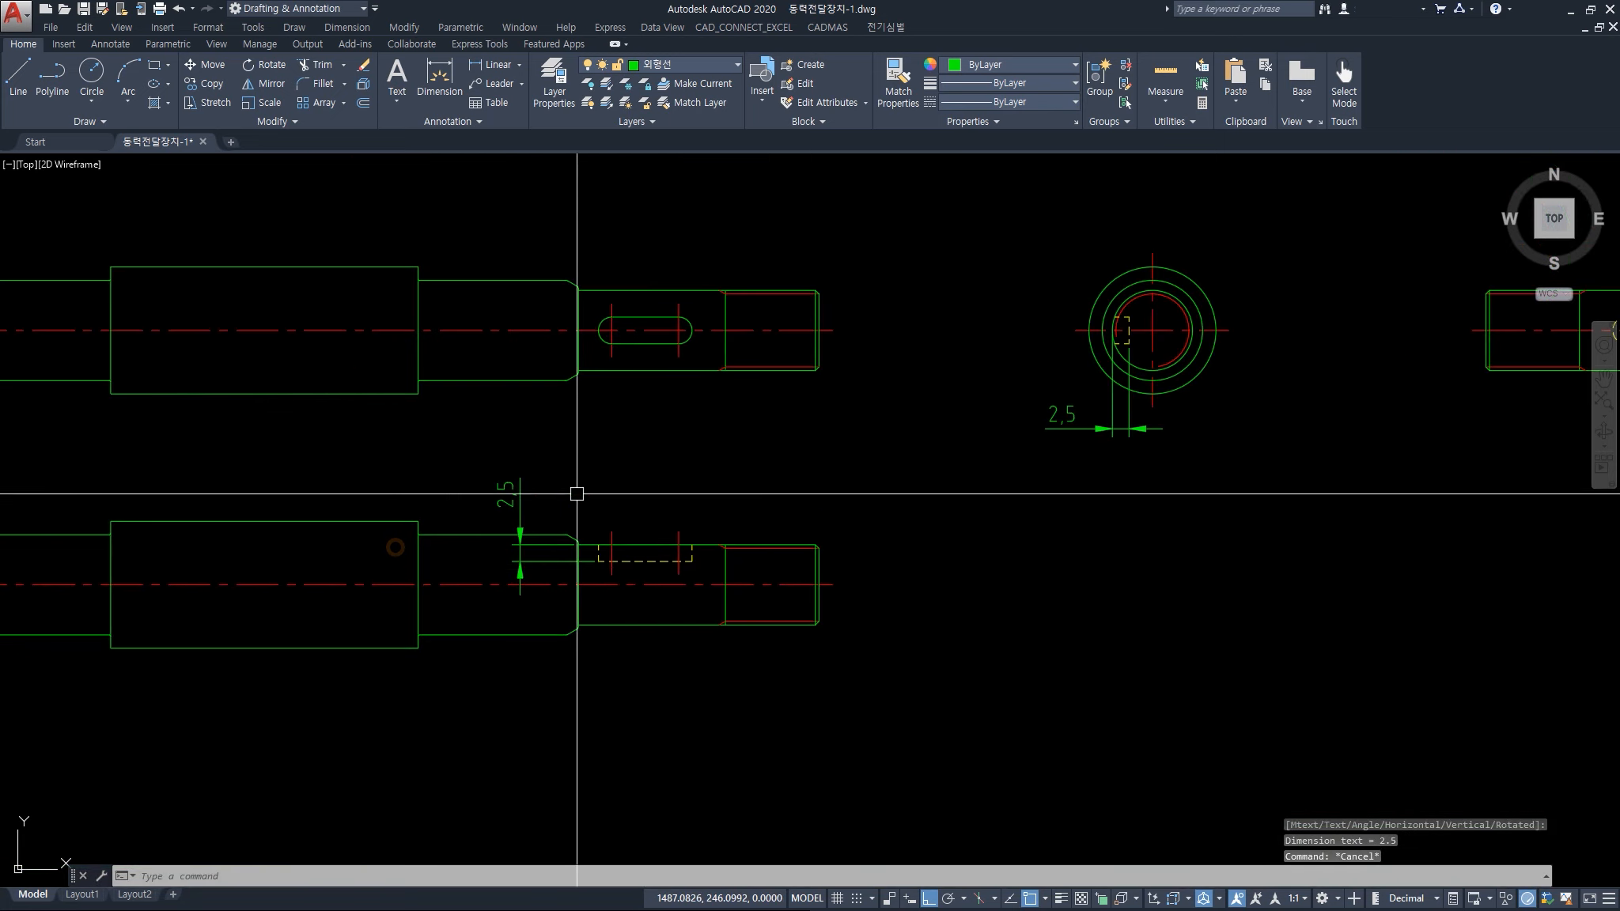
Erase the keyway depth dimensions from the lower longitudinal view and the right end view
{"action": "scroll", "coordinate": [525, 518], "scroll_direction": "up", "scroll_amount": 5}
{"action": "key", "text": "Escape"}
{"action": "left_click", "coordinate": [549, 502]}
{"action": "left_click", "coordinate": [423, 483]}
{"action": "key", "text": "Delete"}
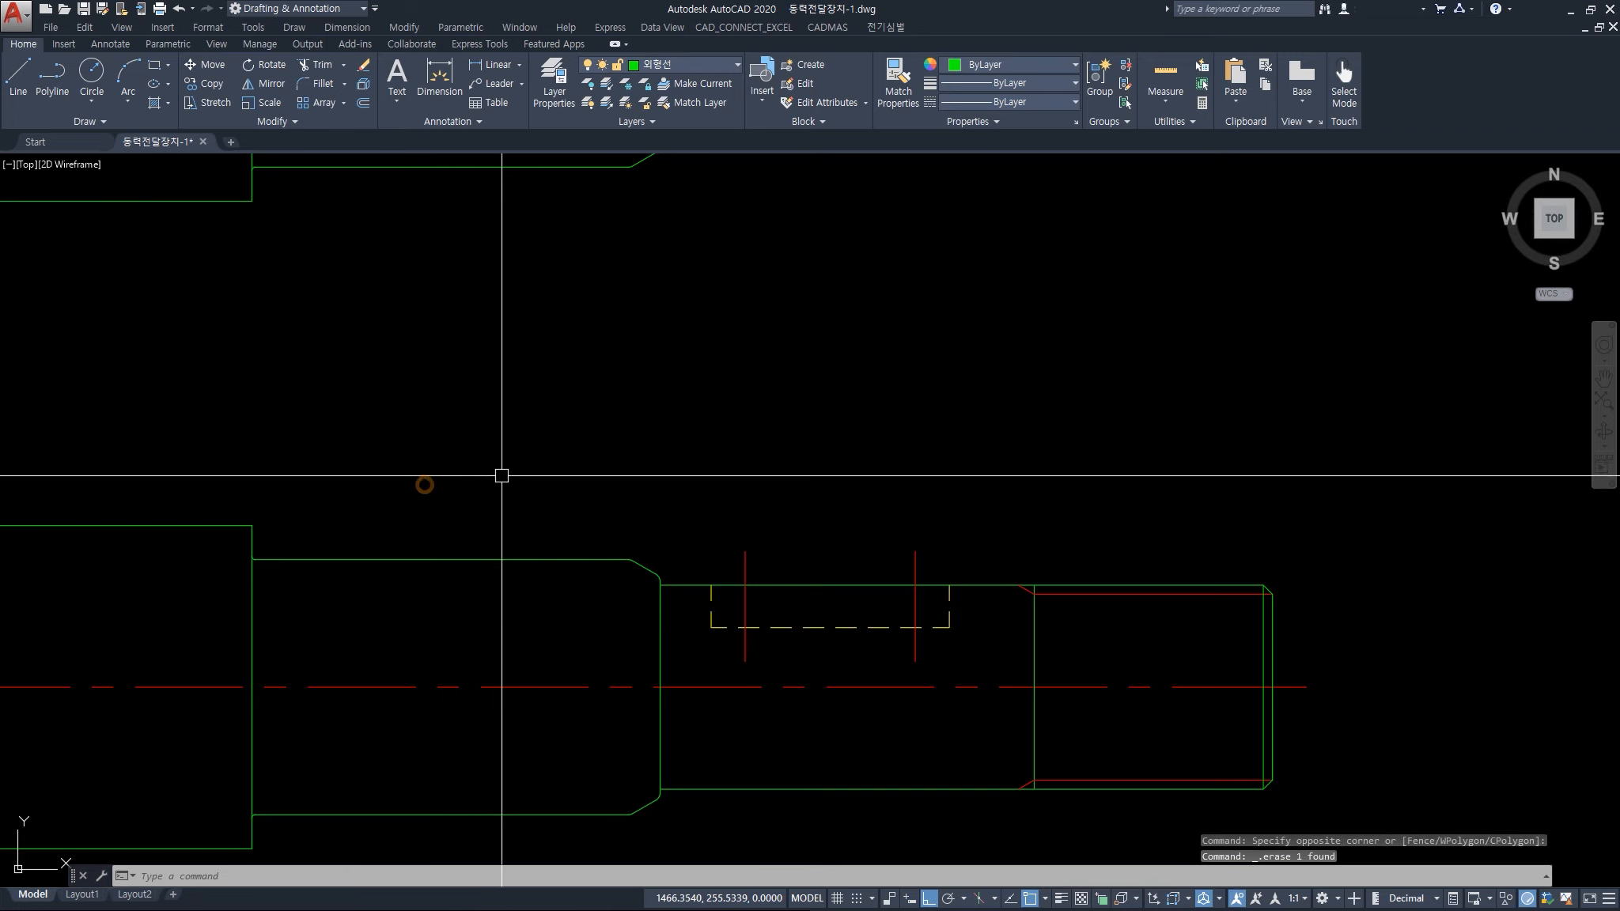
{"action": "scroll", "coordinate": [492, 474], "scroll_direction": "down", "scroll_amount": 6}
{"action": "left_click", "coordinate": [841, 414]}
Erase the shaft's right and left circular end views together
{"action": "left_click", "coordinate": [948, 435]}
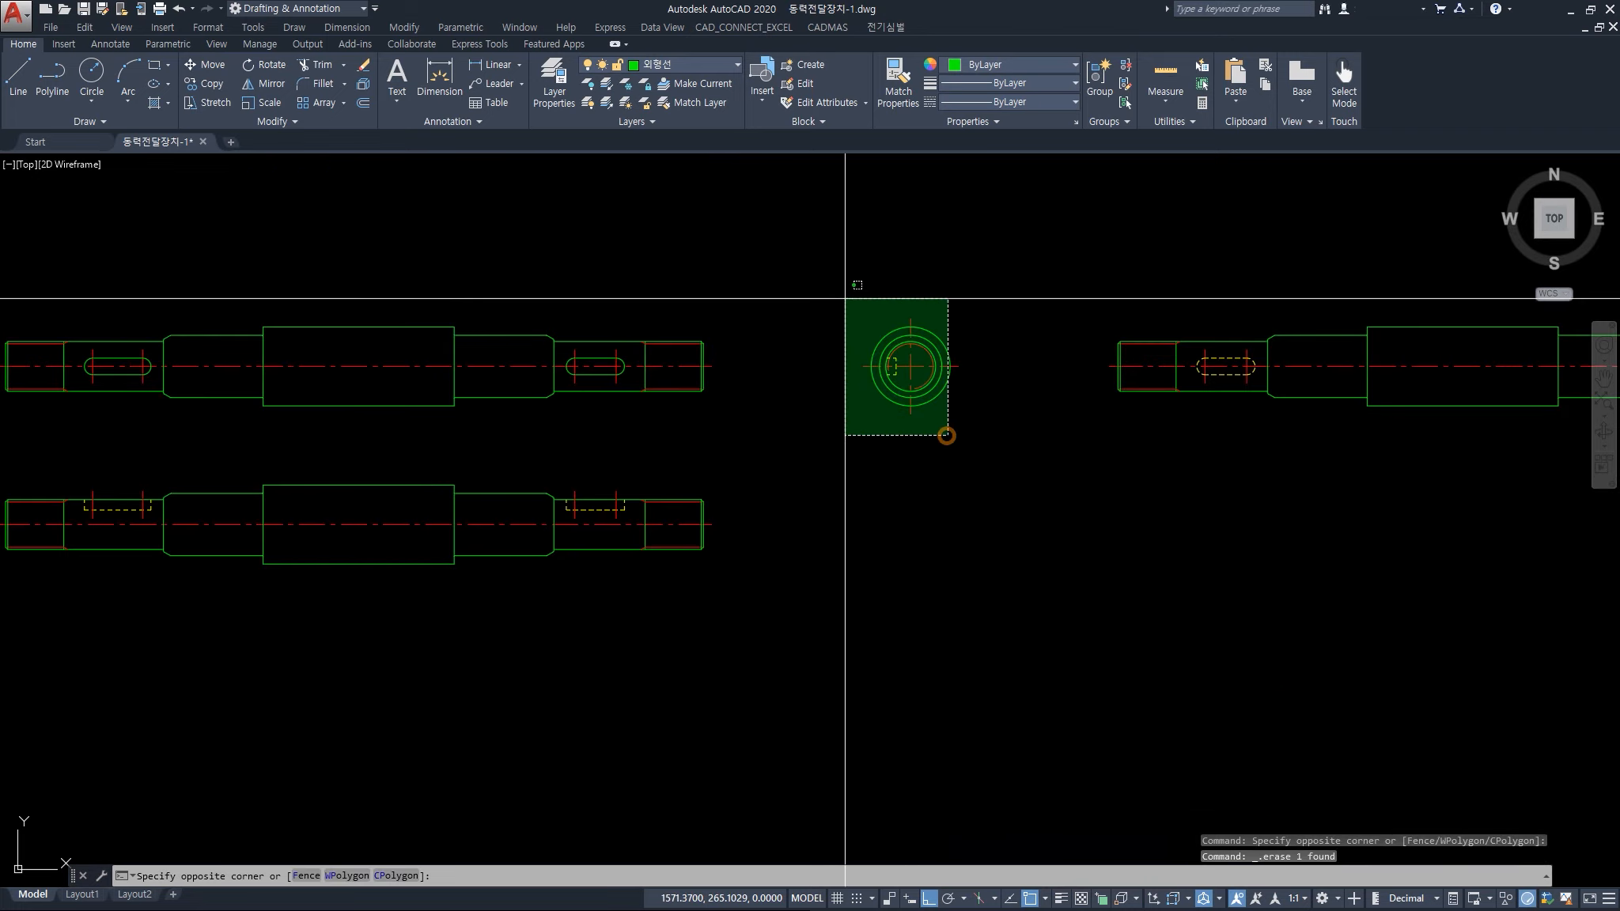
{"action": "left_click", "coordinate": [844, 298]}
{"action": "scroll", "coordinate": [878, 358], "scroll_direction": "down", "scroll_amount": 5}
{"action": "middle_click_drag", "start_coordinate": [468, 380], "coordinate": [617, 427]}
{"action": "scroll", "coordinate": [617, 431], "scroll_direction": "up", "scroll_amount": 5}
{"action": "left_click", "coordinate": [638, 434]}
{"action": "left_click", "coordinate": [586, 439]}
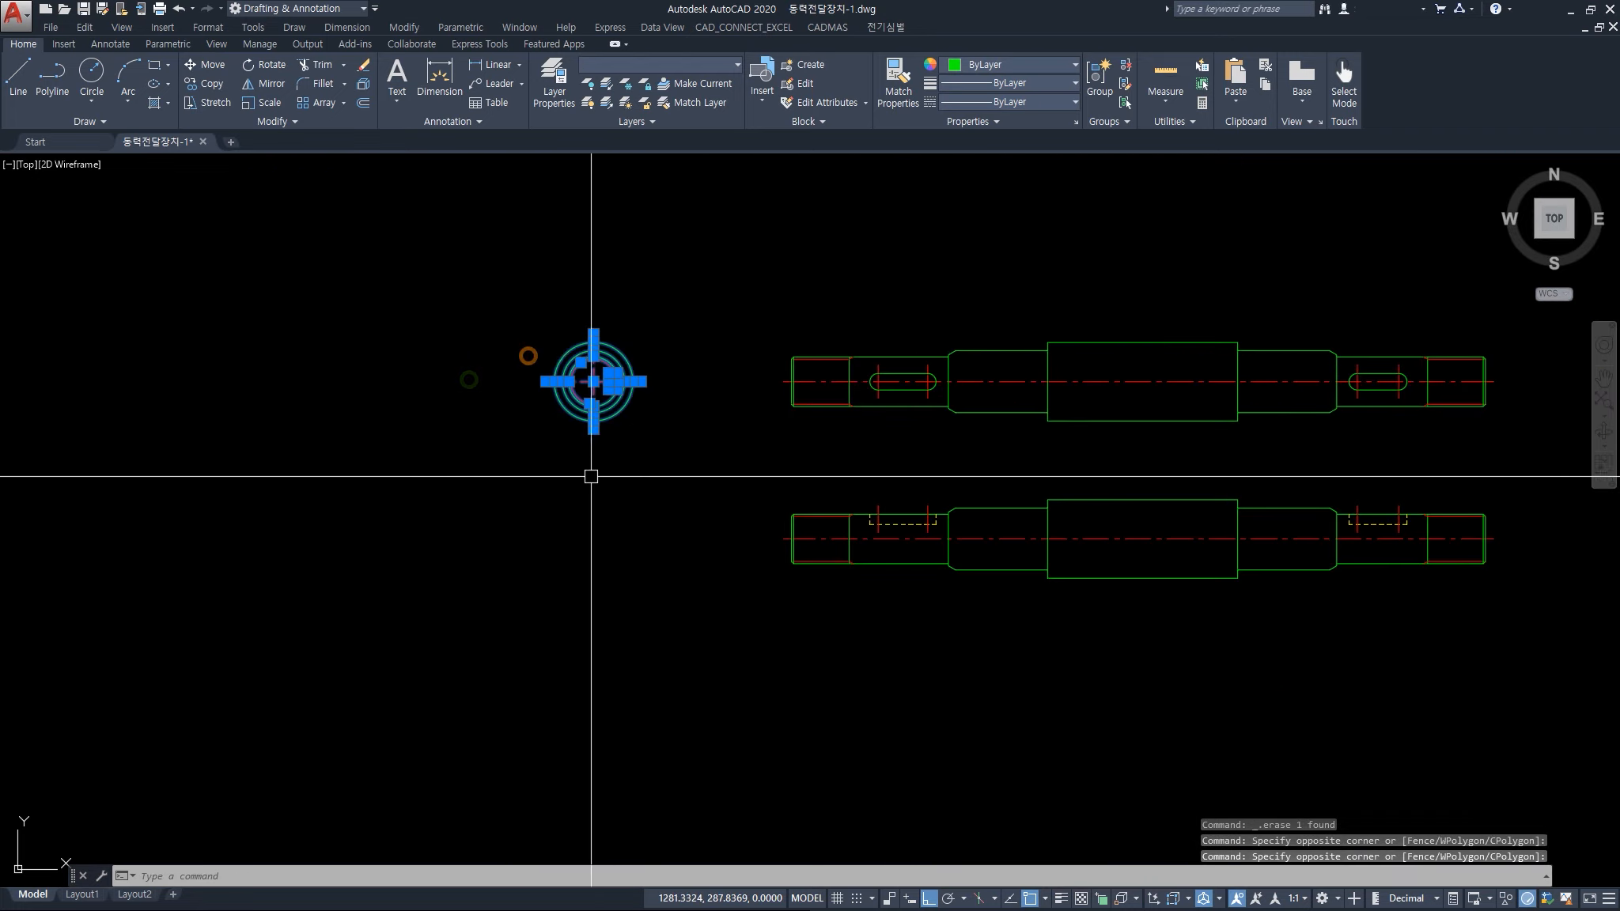
{"action": "key", "text": "Delete"}
Examine the two remaining longitudinal views, comparing the left keyway in each and highlighting the lower view's middle section
{"action": "middle_click_drag", "start_coordinate": [1092, 565], "coordinate": [750, 586]}
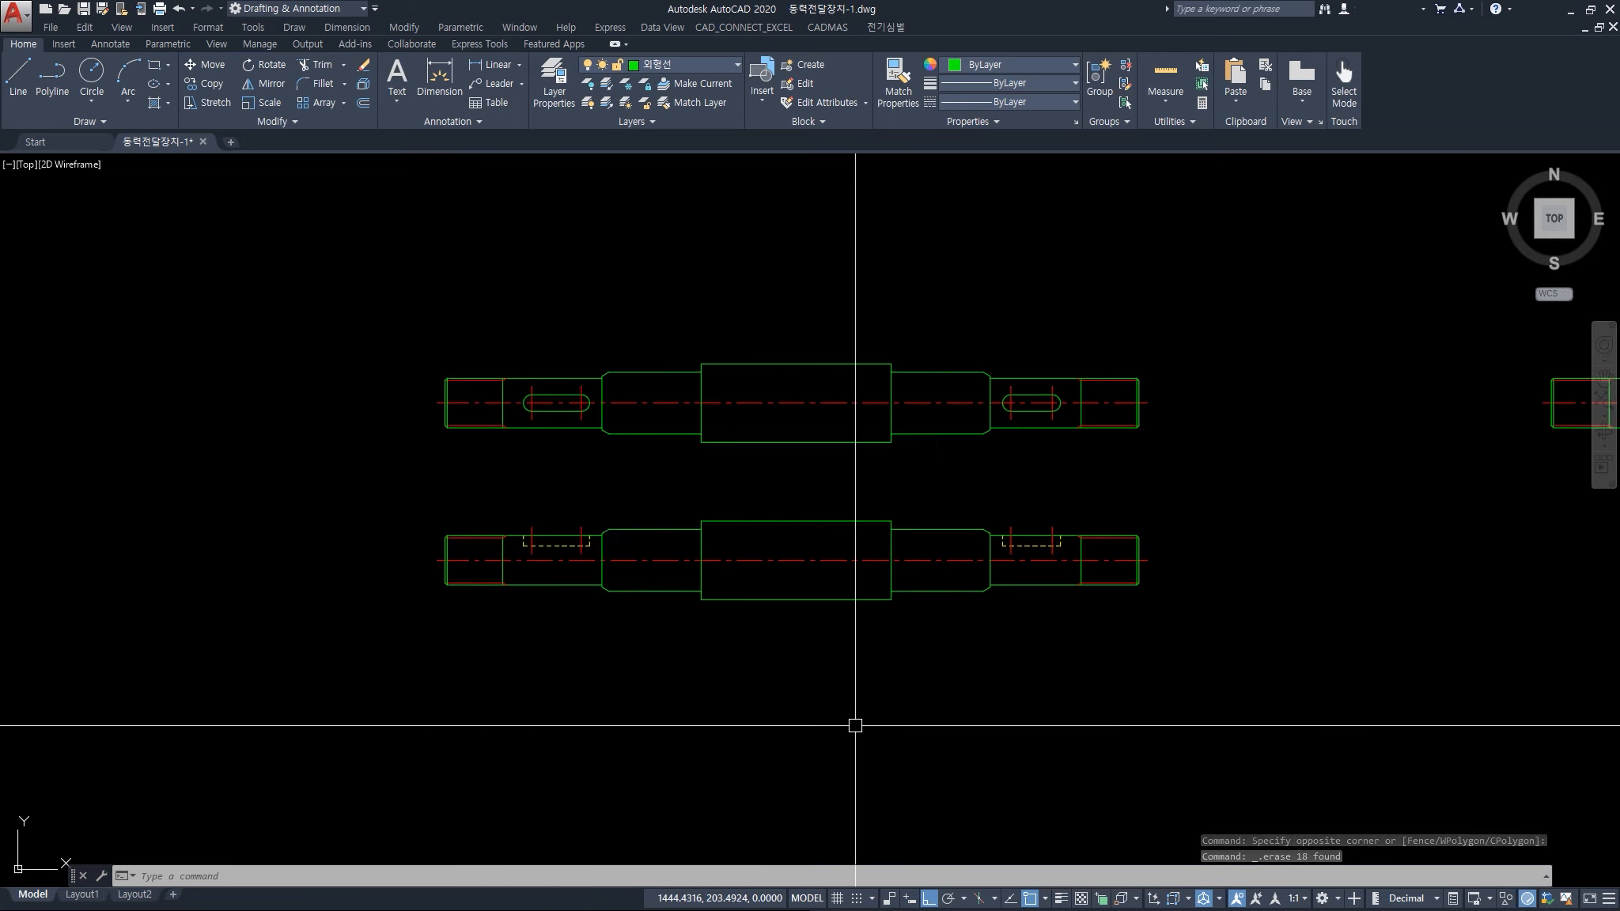
{"action": "scroll", "coordinate": [561, 516], "scroll_direction": "up", "scroll_amount": 5}
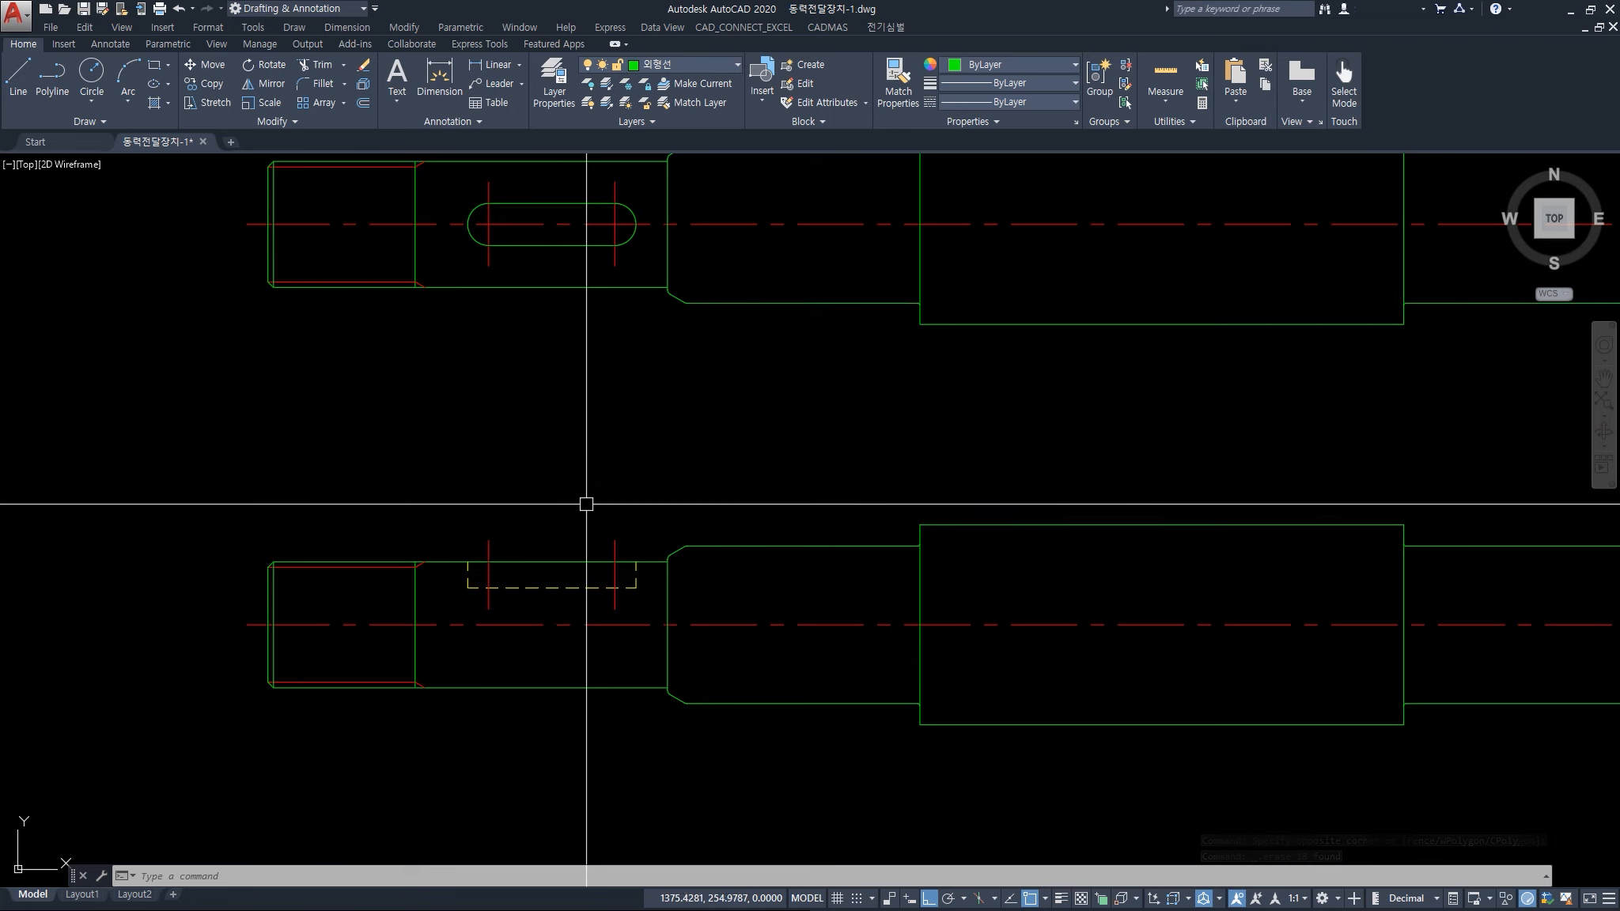
{"action": "middle_click_drag", "start_coordinate": [578, 506], "coordinate": [586, 534]}
{"action": "scroll", "coordinate": [586, 535], "scroll_direction": "down", "scroll_amount": 3}
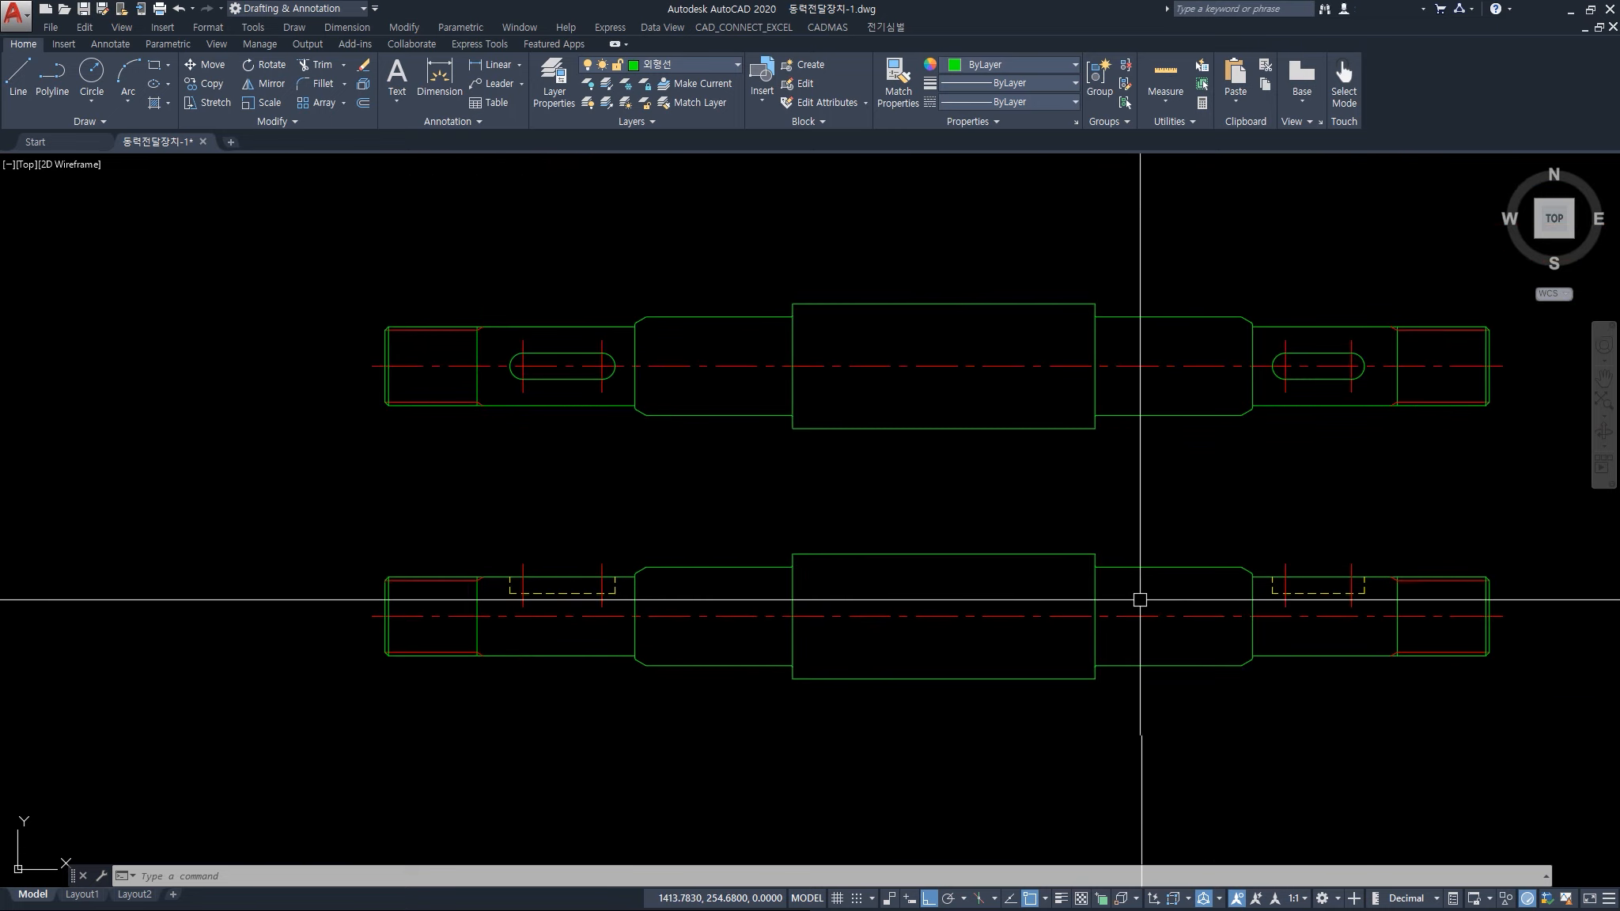
{"action": "left_click", "coordinate": [1168, 748]}
{"action": "left_click", "coordinate": [1015, 577]}
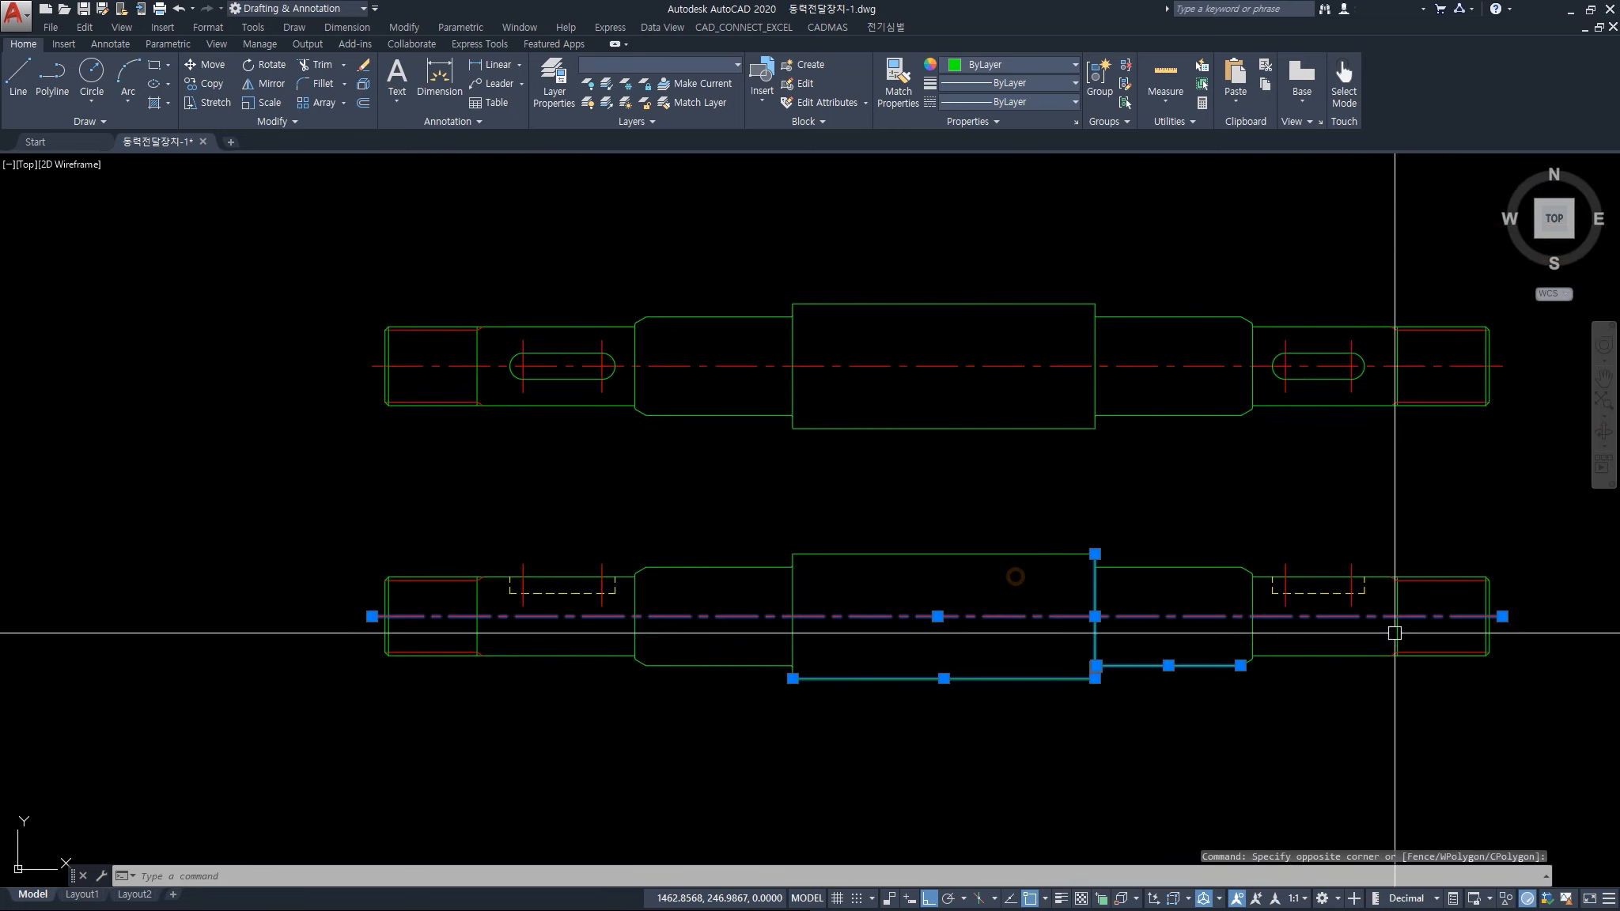
{"action": "key", "text": "Escape"}
Dimension the length from the shaft's left end to the first shoulder in the lower longitudinal view
{"action": "type", "text": "dli"}
{"action": "key", "text": "Return"}
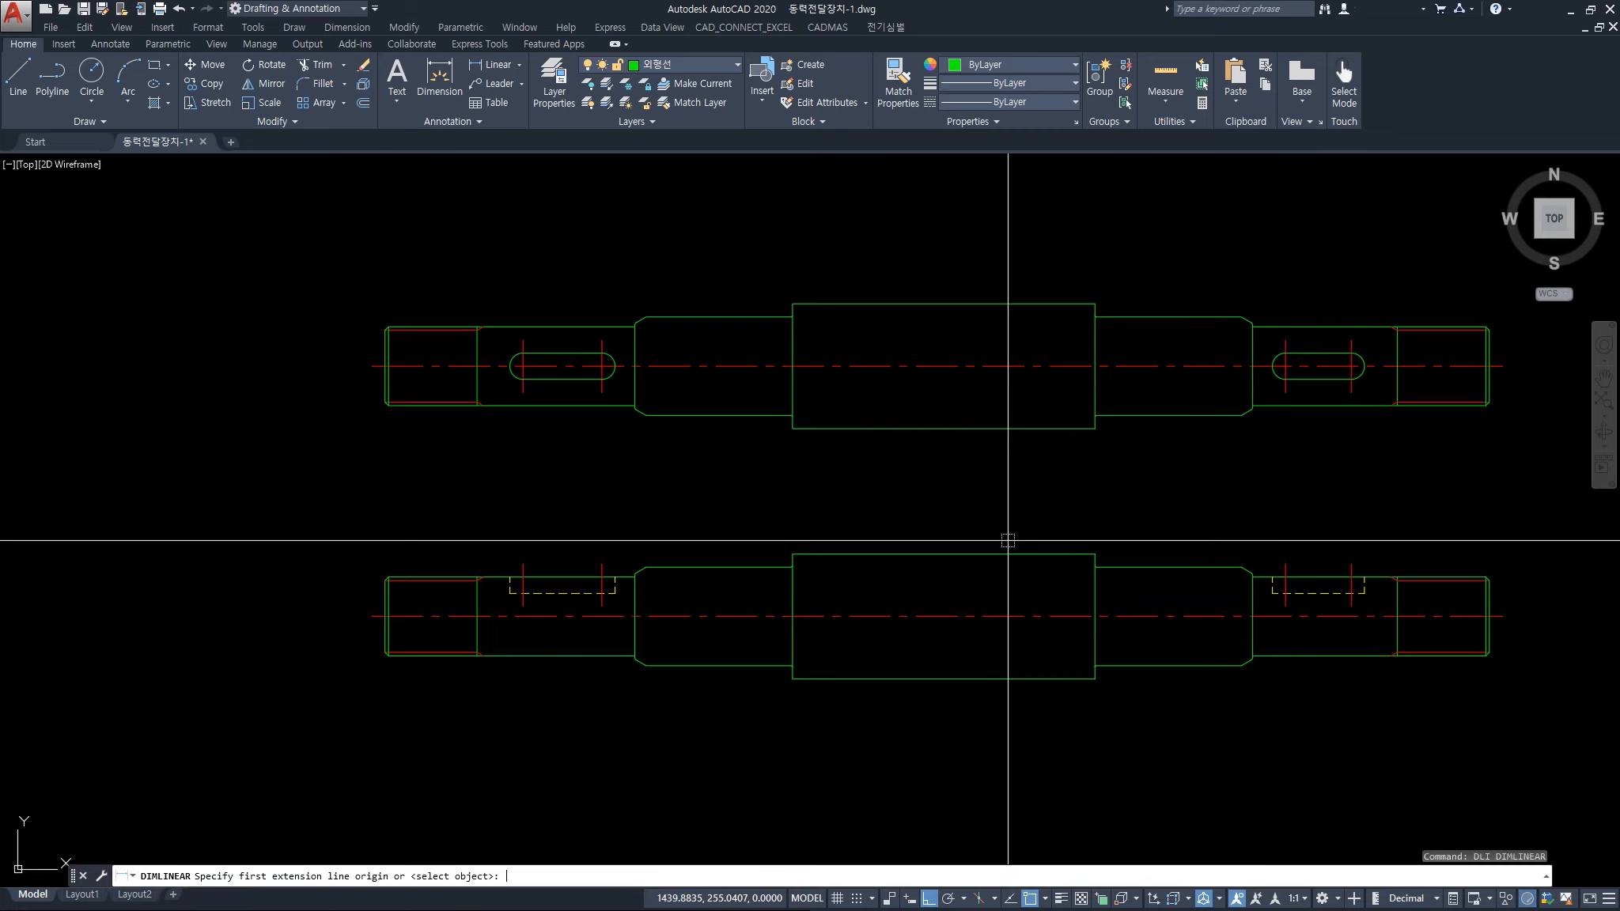
{"action": "left_click", "coordinate": [385, 578]}
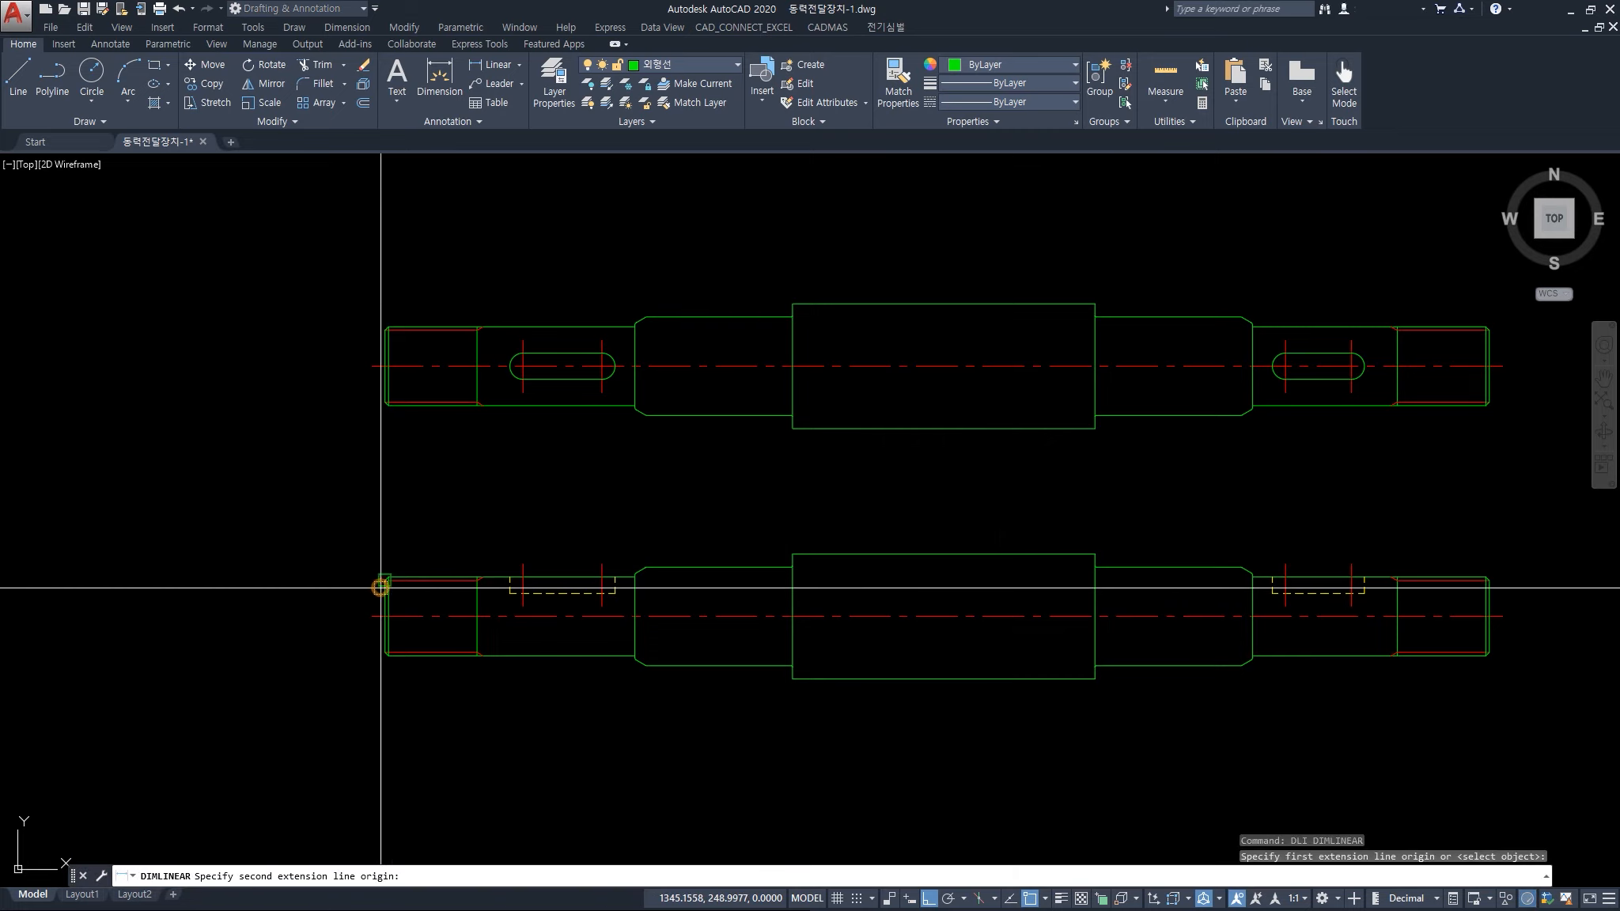
{"action": "left_click", "coordinate": [635, 576]}
{"action": "left_click", "coordinate": [620, 503]}
{"action": "key", "text": "Escape"}
Erase the length dimension above the left end of the lower longitudinal view
{"action": "left_click", "coordinate": [645, 510]}
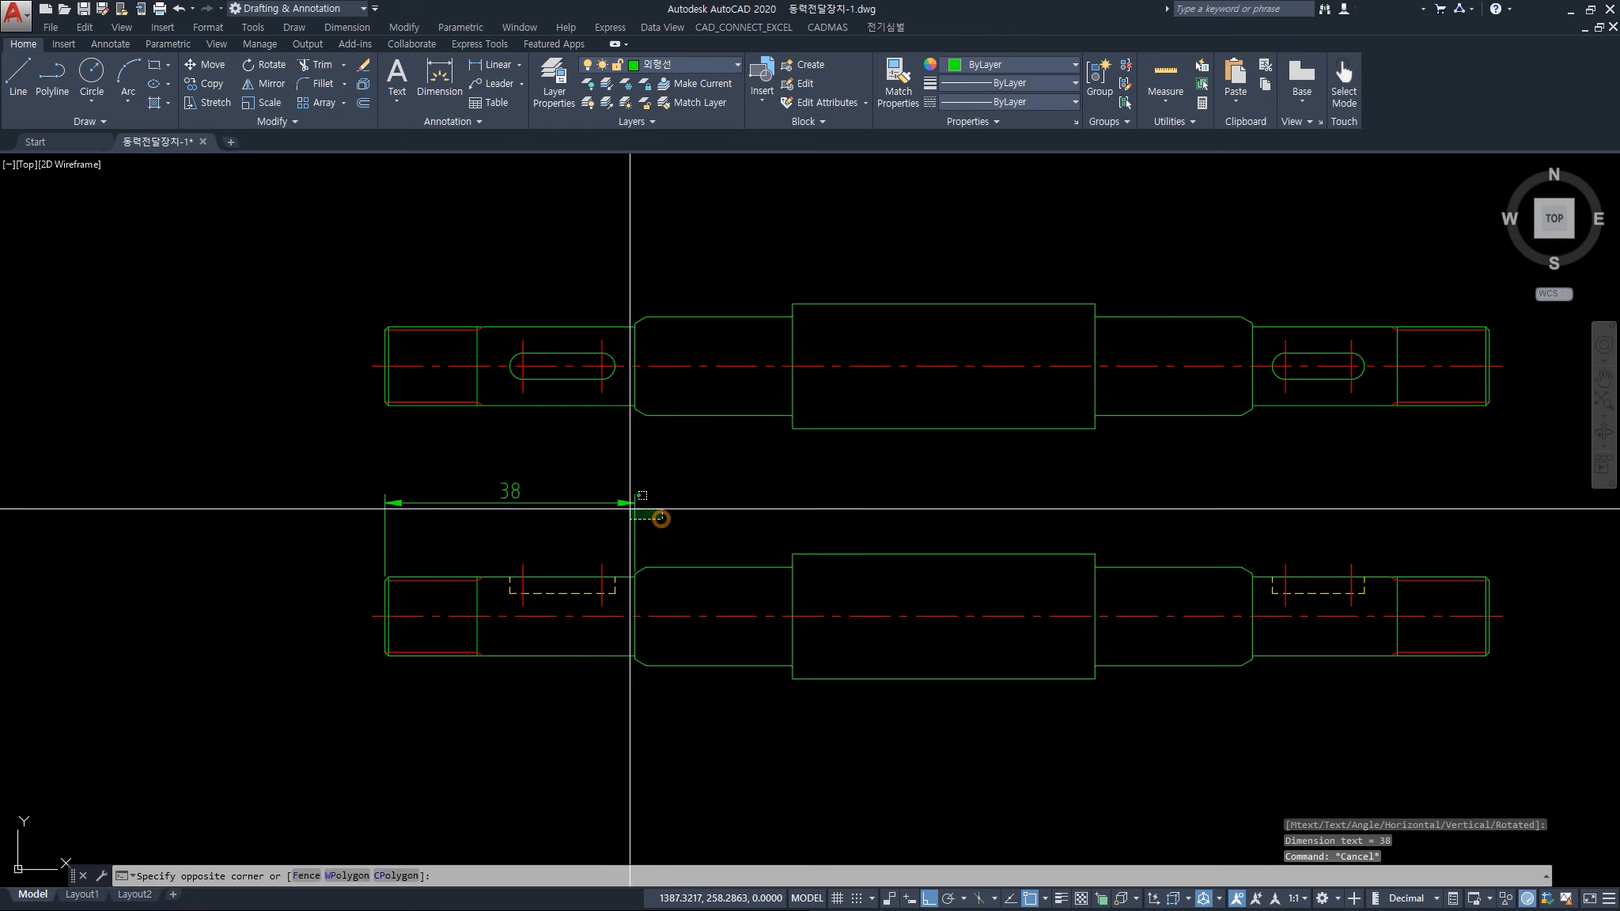
{"action": "left_click", "coordinate": [586, 484]}
{"action": "key", "text": "Delete"}
Highlight the entire upper longitudinal view of the shaft, and clear the selection
{"action": "left_click", "coordinate": [303, 249]}
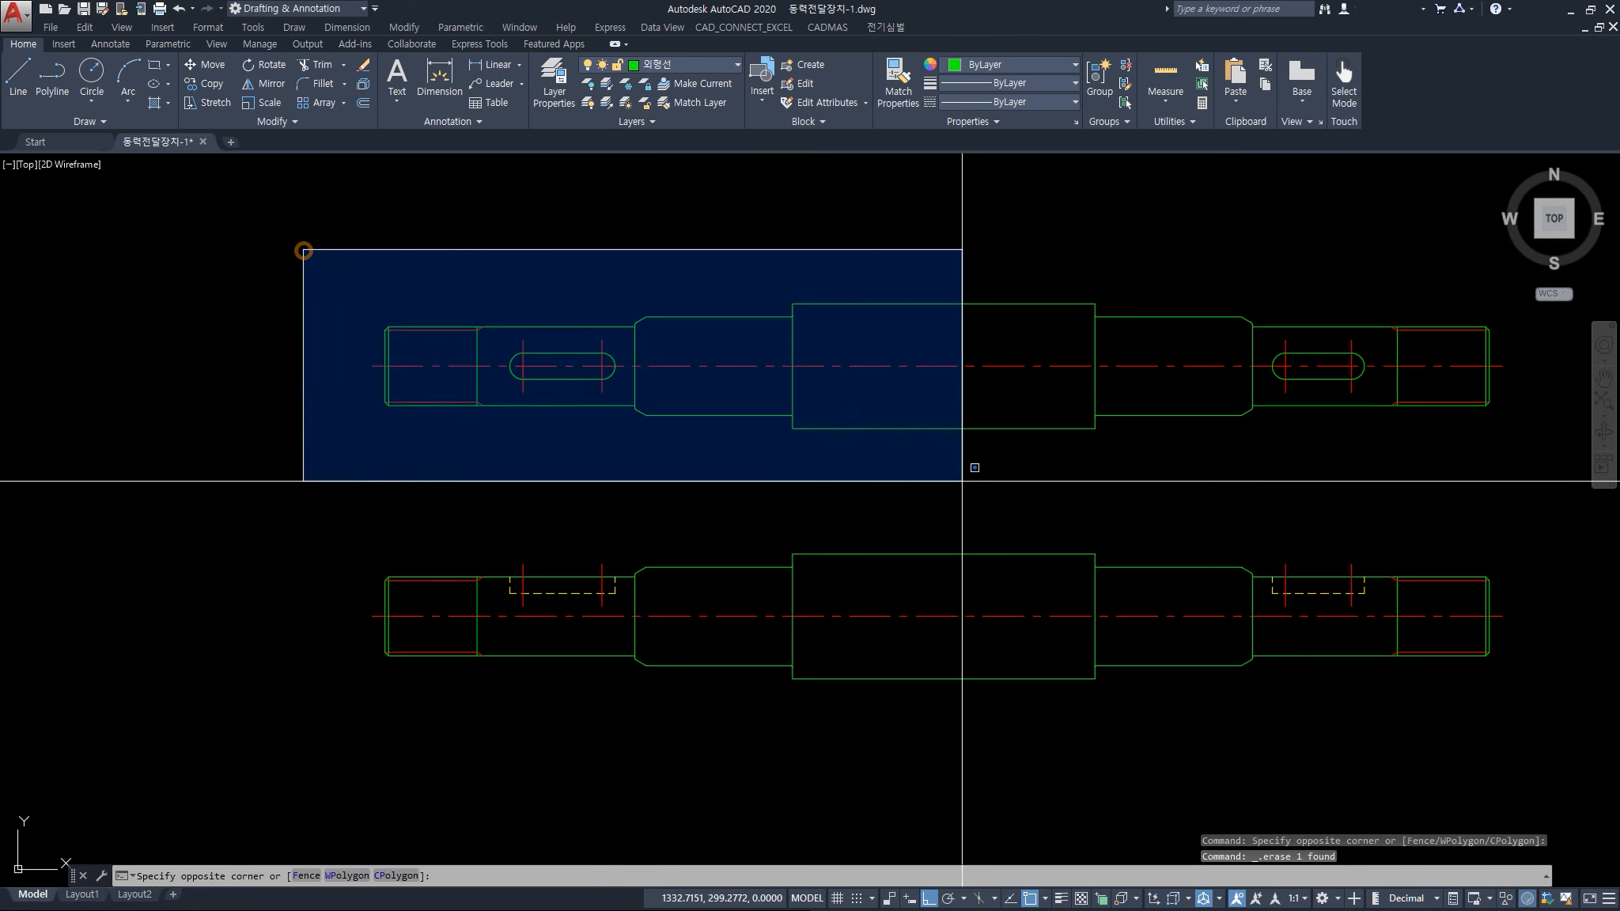
{"action": "left_click", "coordinate": [1540, 490]}
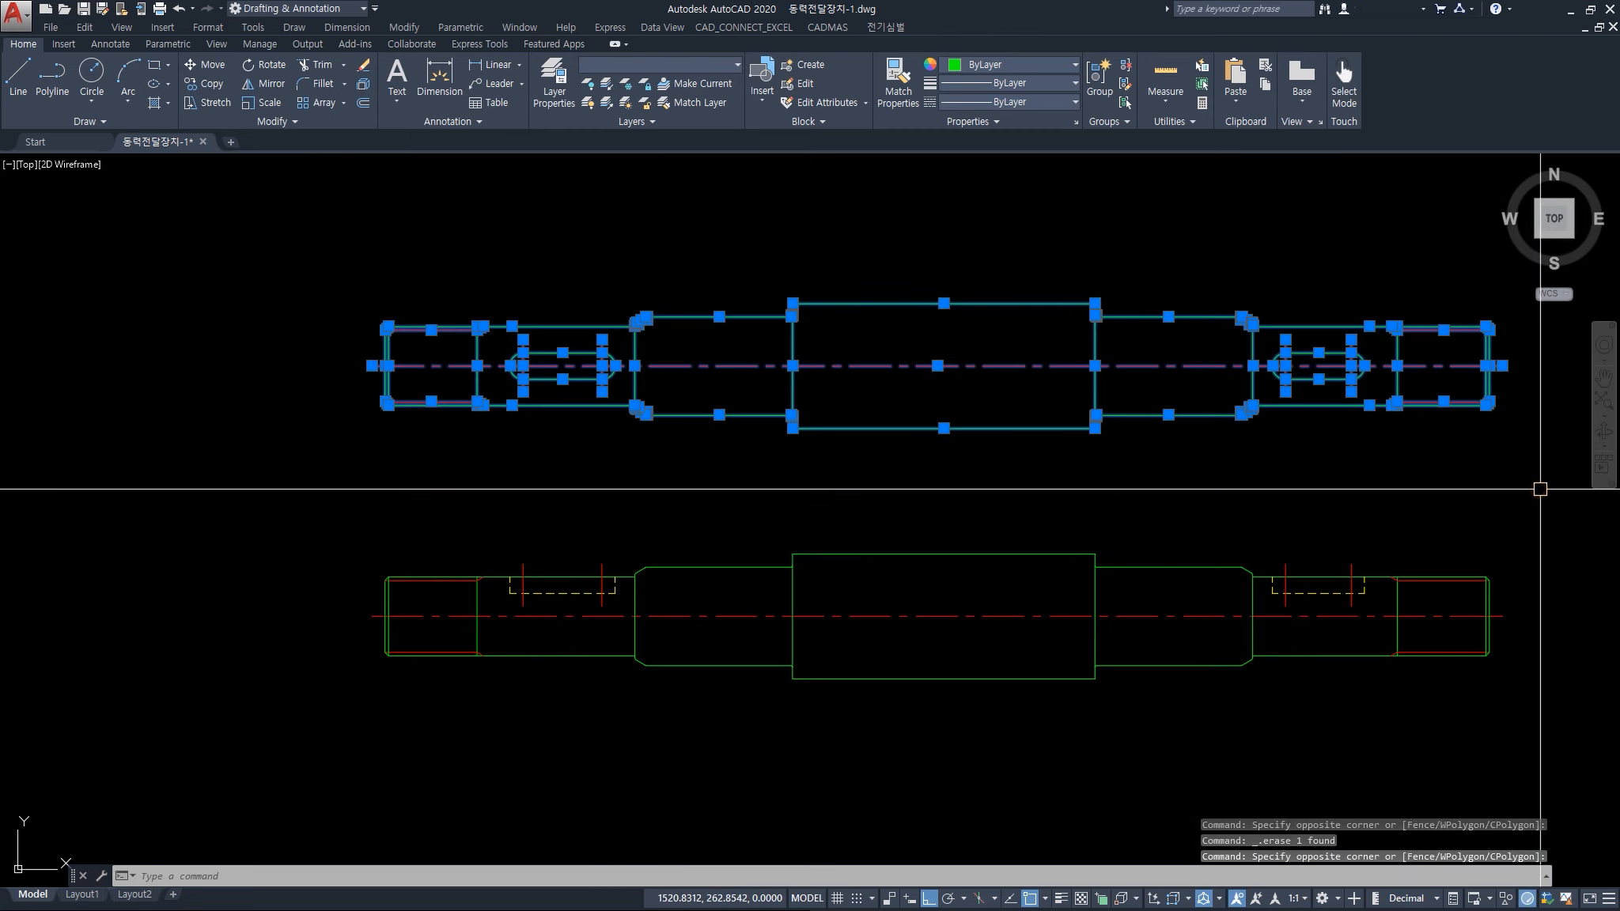
{"action": "key", "text": "Escape"}
{"action": "key", "text": "Escape"}
{"action": "key", "text": "Escape"}
Inspect the right and left keyway slots in the upper longitudinal view, highlighting each one in turn
{"action": "scroll", "coordinate": [1356, 362], "scroll_direction": "up", "scroll_amount": 4}
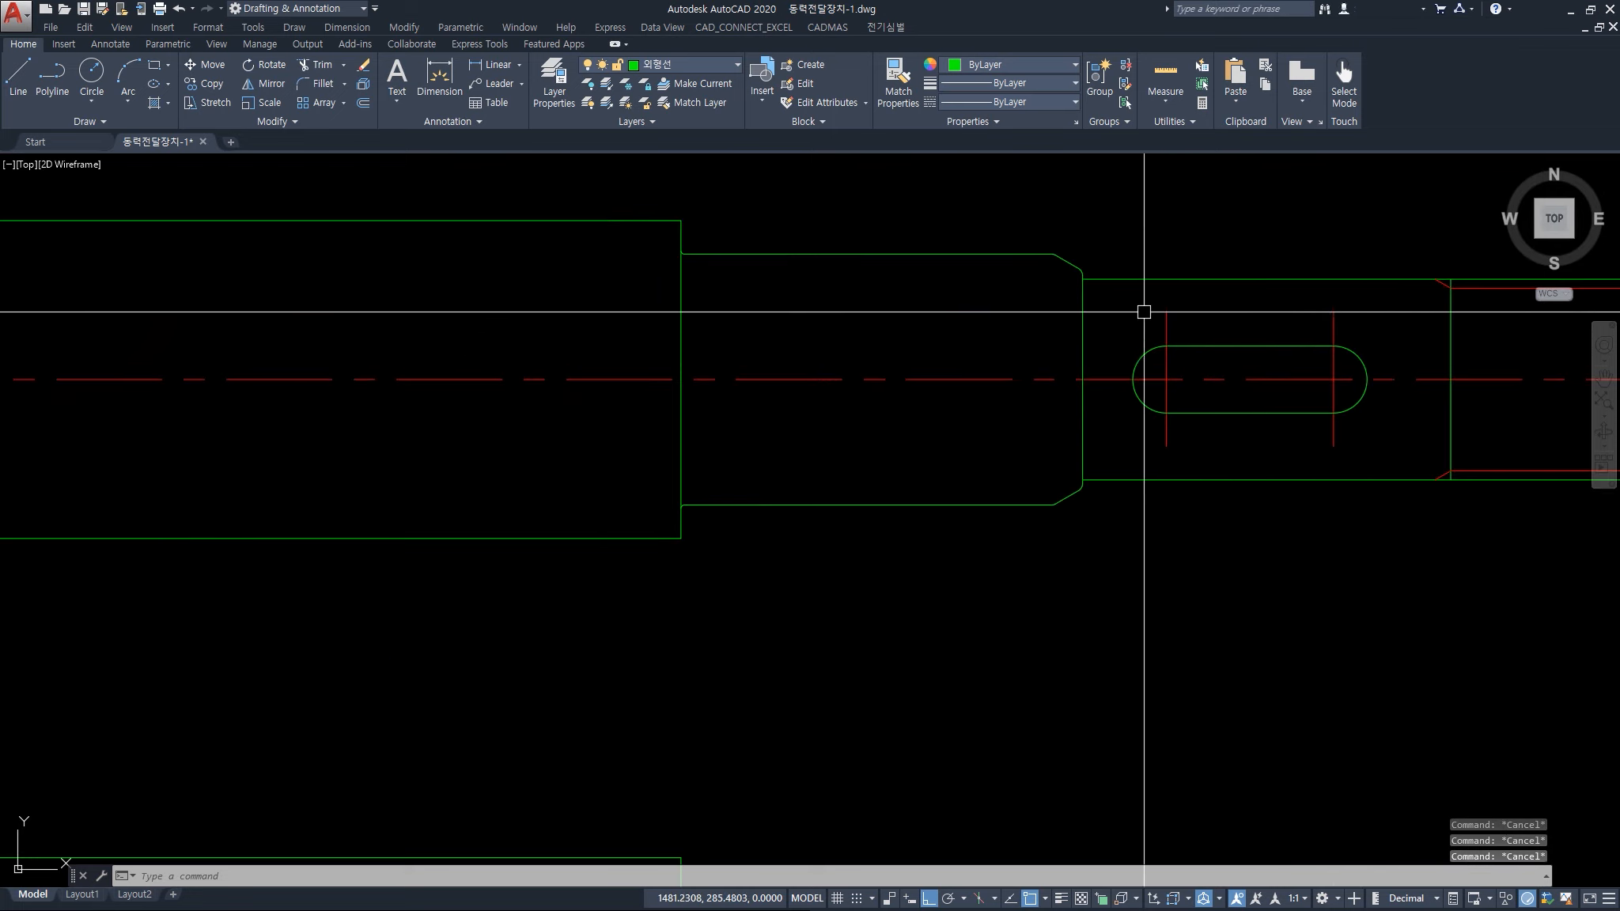
{"action": "left_click", "coordinate": [1018, 297]}
{"action": "left_click", "coordinate": [1395, 451]}
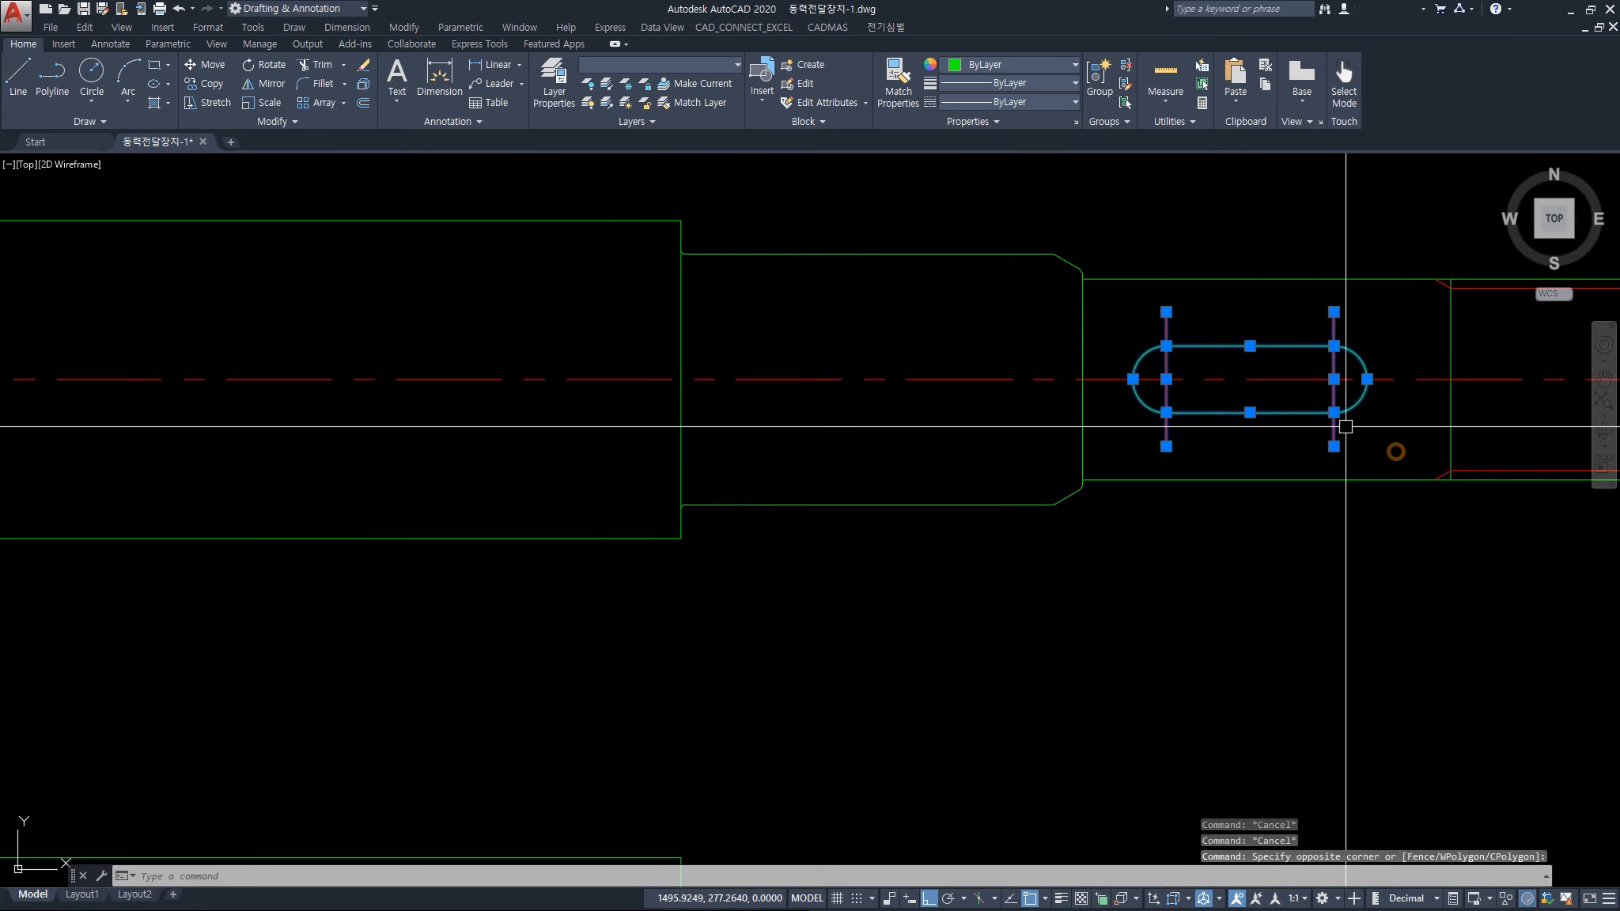
{"action": "scroll", "coordinate": [1338, 408], "scroll_direction": "down", "scroll_amount": 5}
{"action": "key", "text": "Escape"}
{"action": "scroll", "coordinate": [815, 405], "scroll_direction": "up", "scroll_amount": 4}
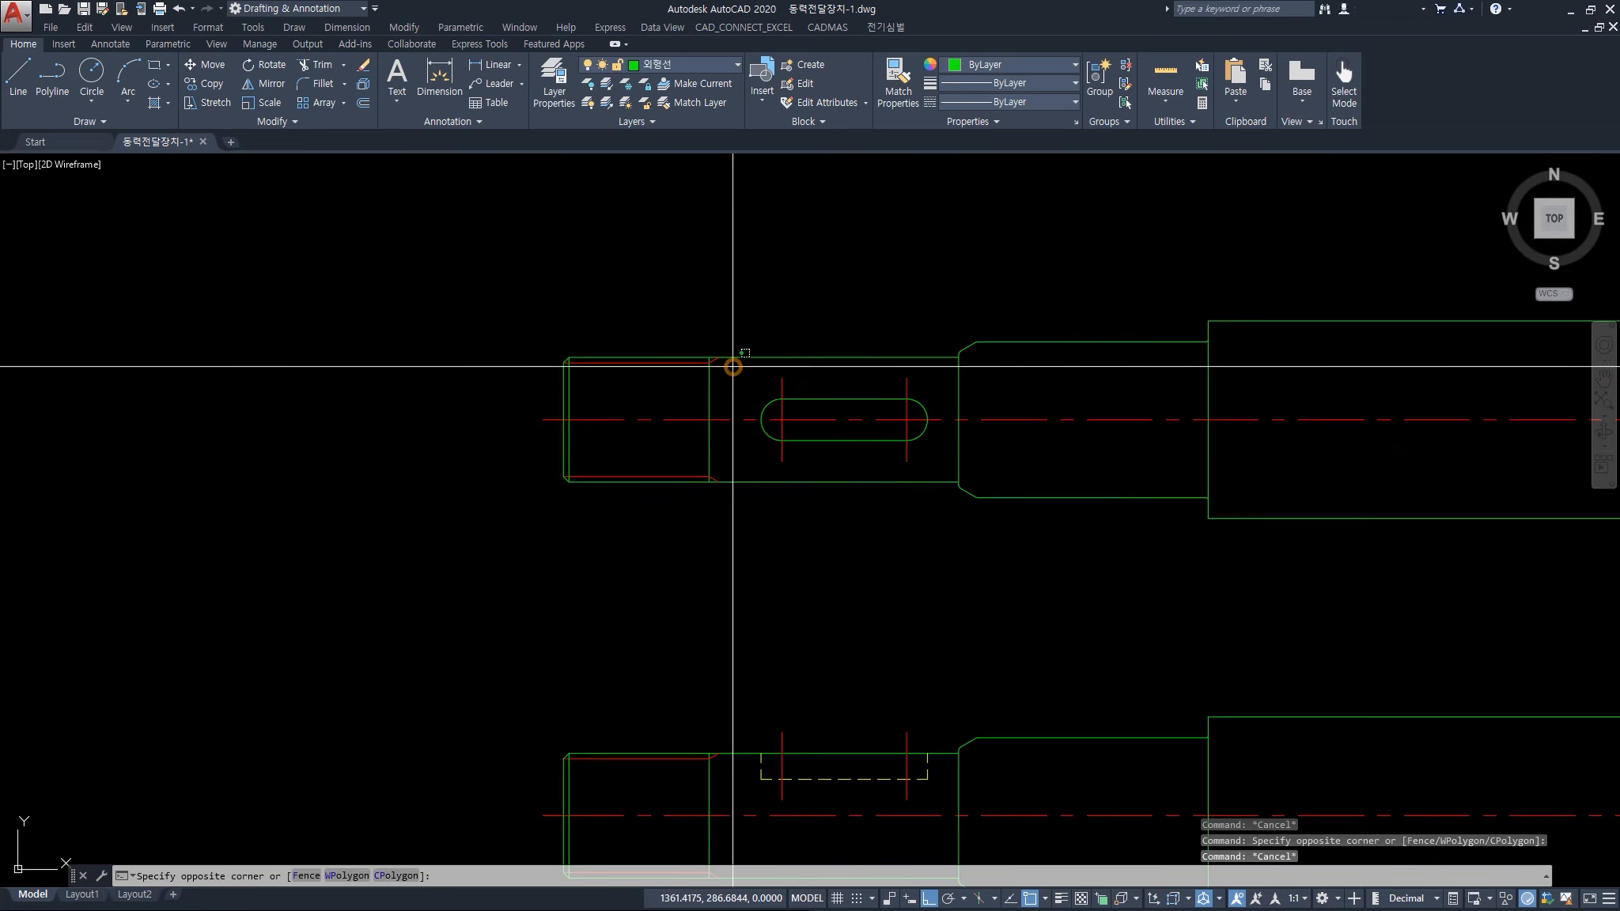
{"action": "left_click", "coordinate": [951, 463]}
{"action": "scroll", "coordinate": [1106, 579], "scroll_direction": "down", "scroll_amount": 4}
{"action": "key", "text": "Escape"}
Highlight the middle section of the lower view and the whole upper view in turn to compare them
{"action": "left_click", "coordinate": [1216, 706]}
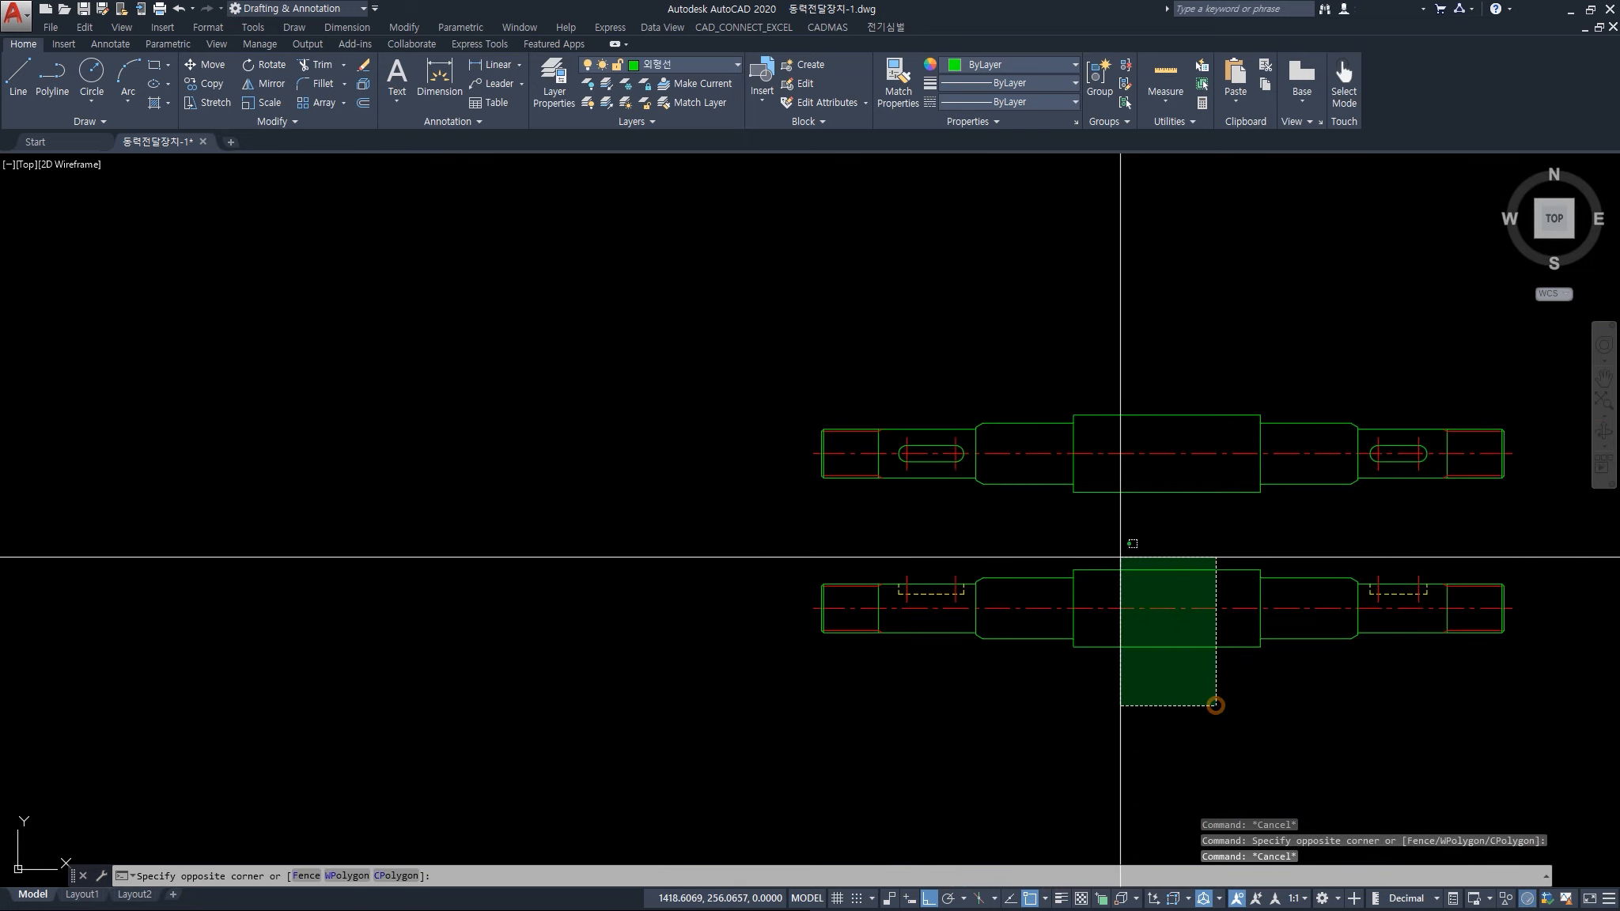
{"action": "left_click", "coordinate": [1121, 558]}
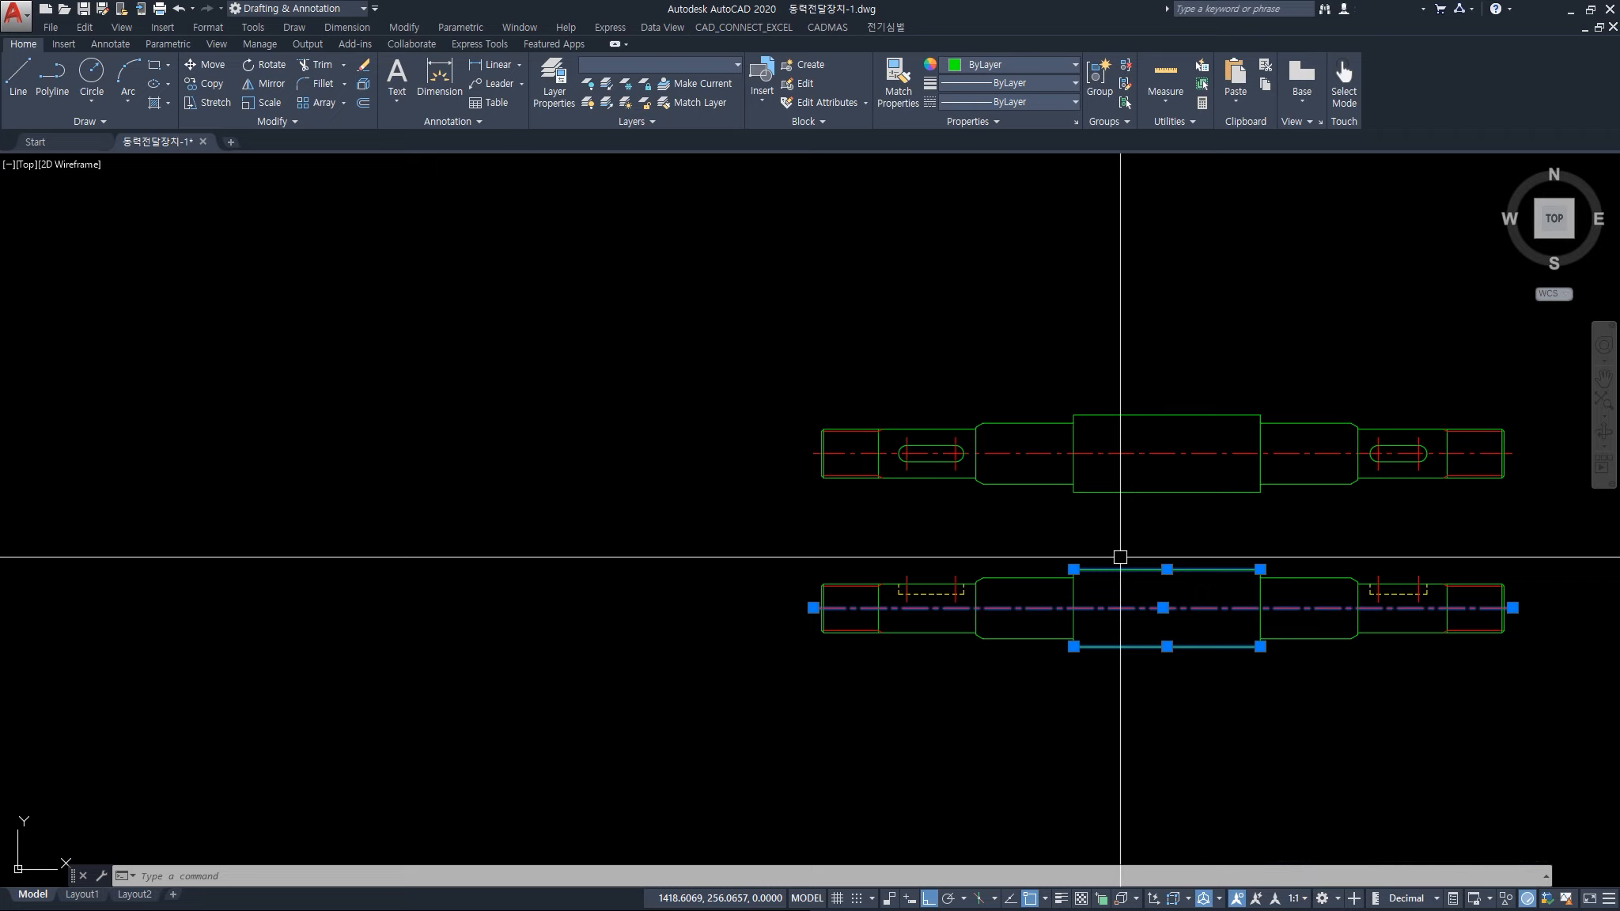
{"action": "key", "text": "Escape"}
{"action": "key", "text": "Escape"}
{"action": "left_click", "coordinate": [712, 348]}
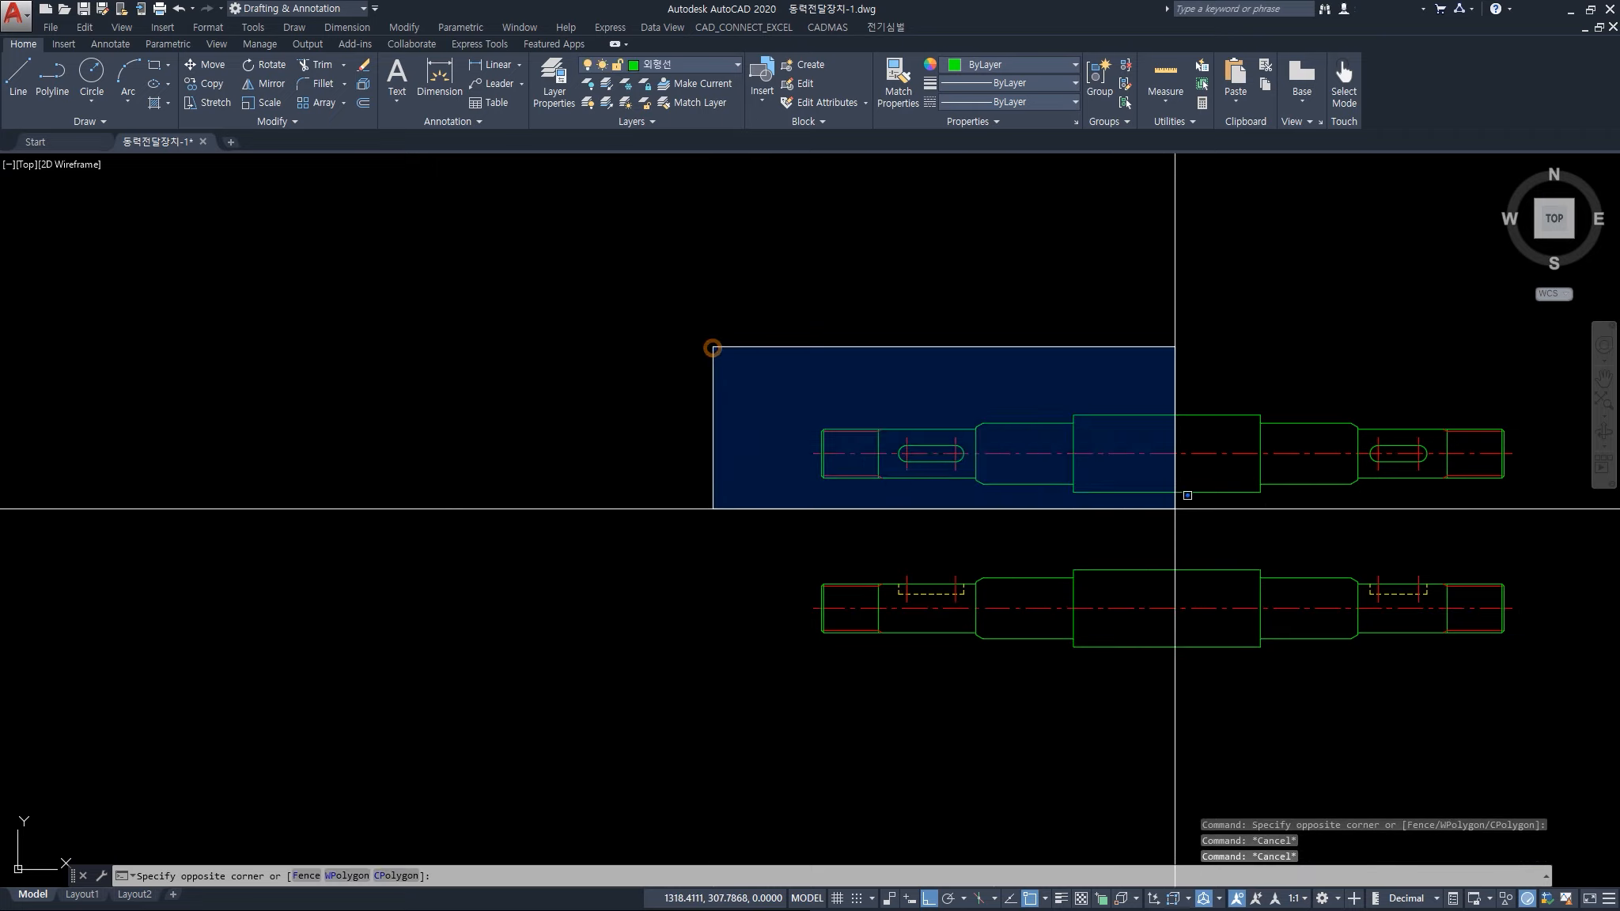
{"action": "left_click", "coordinate": [1519, 547]}
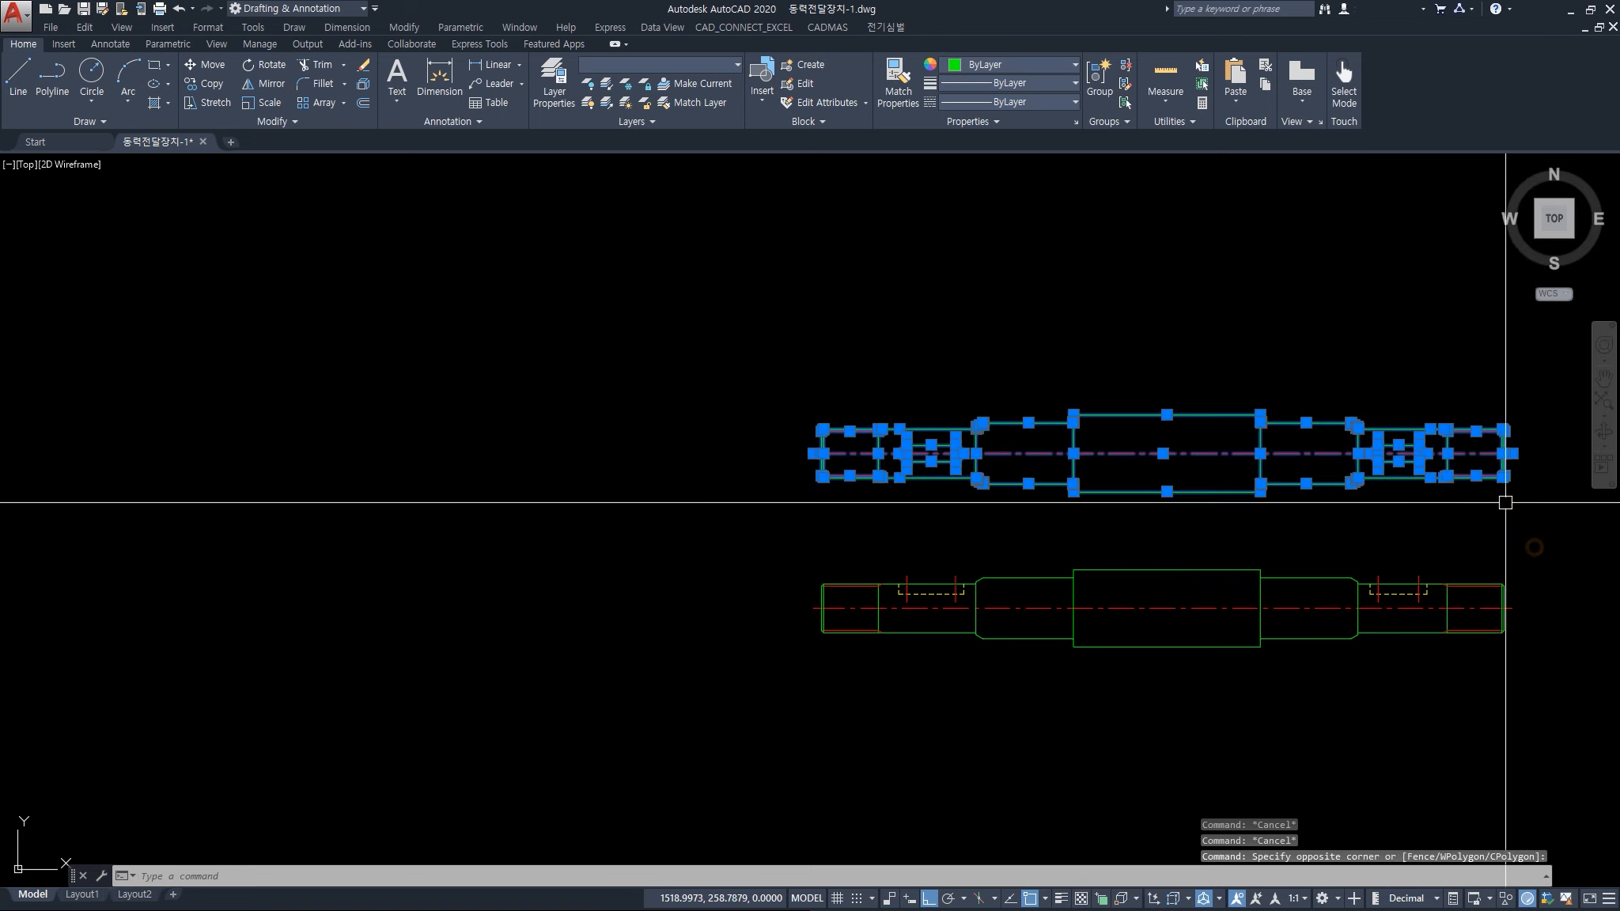
{"action": "key", "text": "Escape"}
Measure the width of the right keyway slot in the upper longitudinal view
{"action": "scroll", "coordinate": [1492, 463], "scroll_direction": "up", "scroll_amount": 4}
{"action": "middle_click_drag", "start_coordinate": [1444, 468], "coordinate": [1274, 468]}
{"action": "type", "text": "dk"}
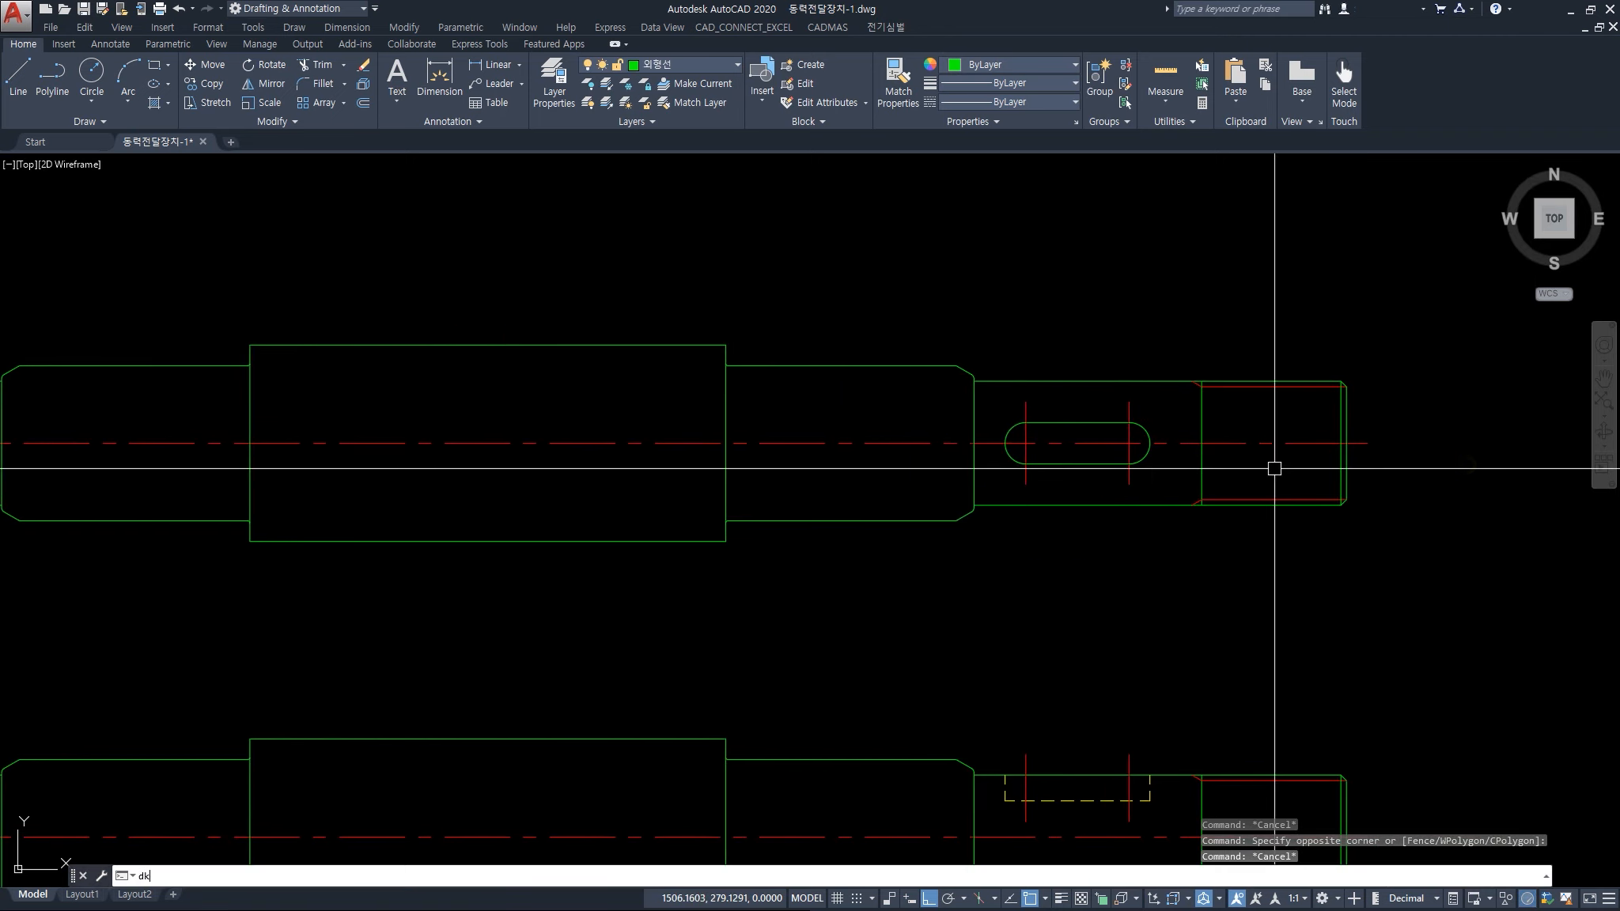
{"action": "left_click", "coordinate": [1138, 462]}
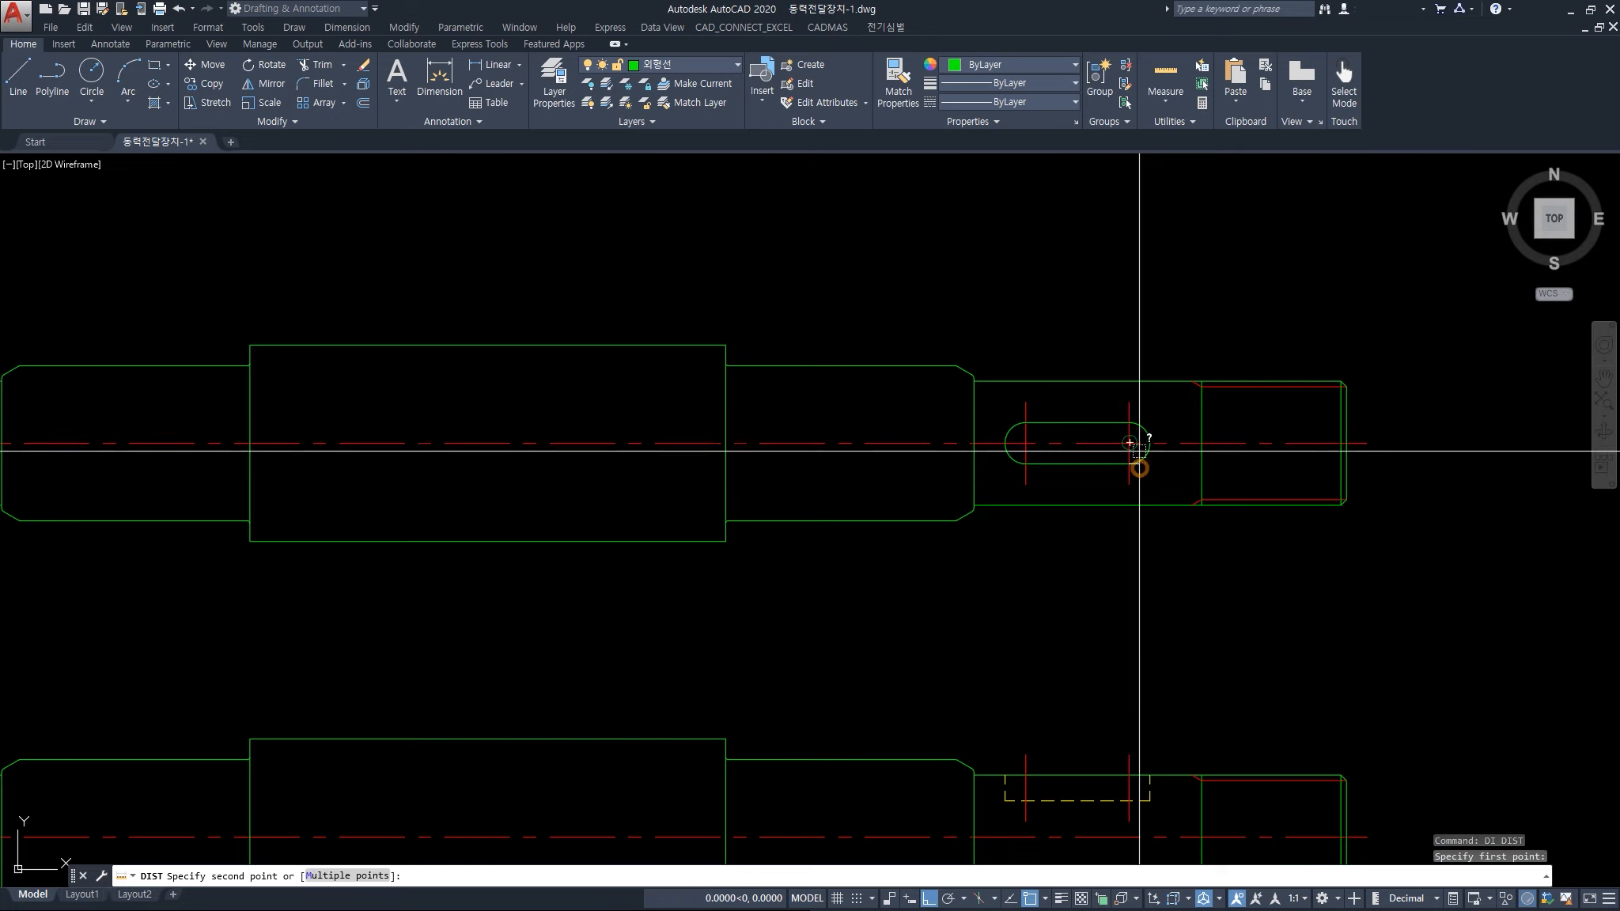
{"action": "left_click", "coordinate": [1139, 425]}
{"action": "key", "text": "Escape"}
{"action": "key", "text": "Escape"}
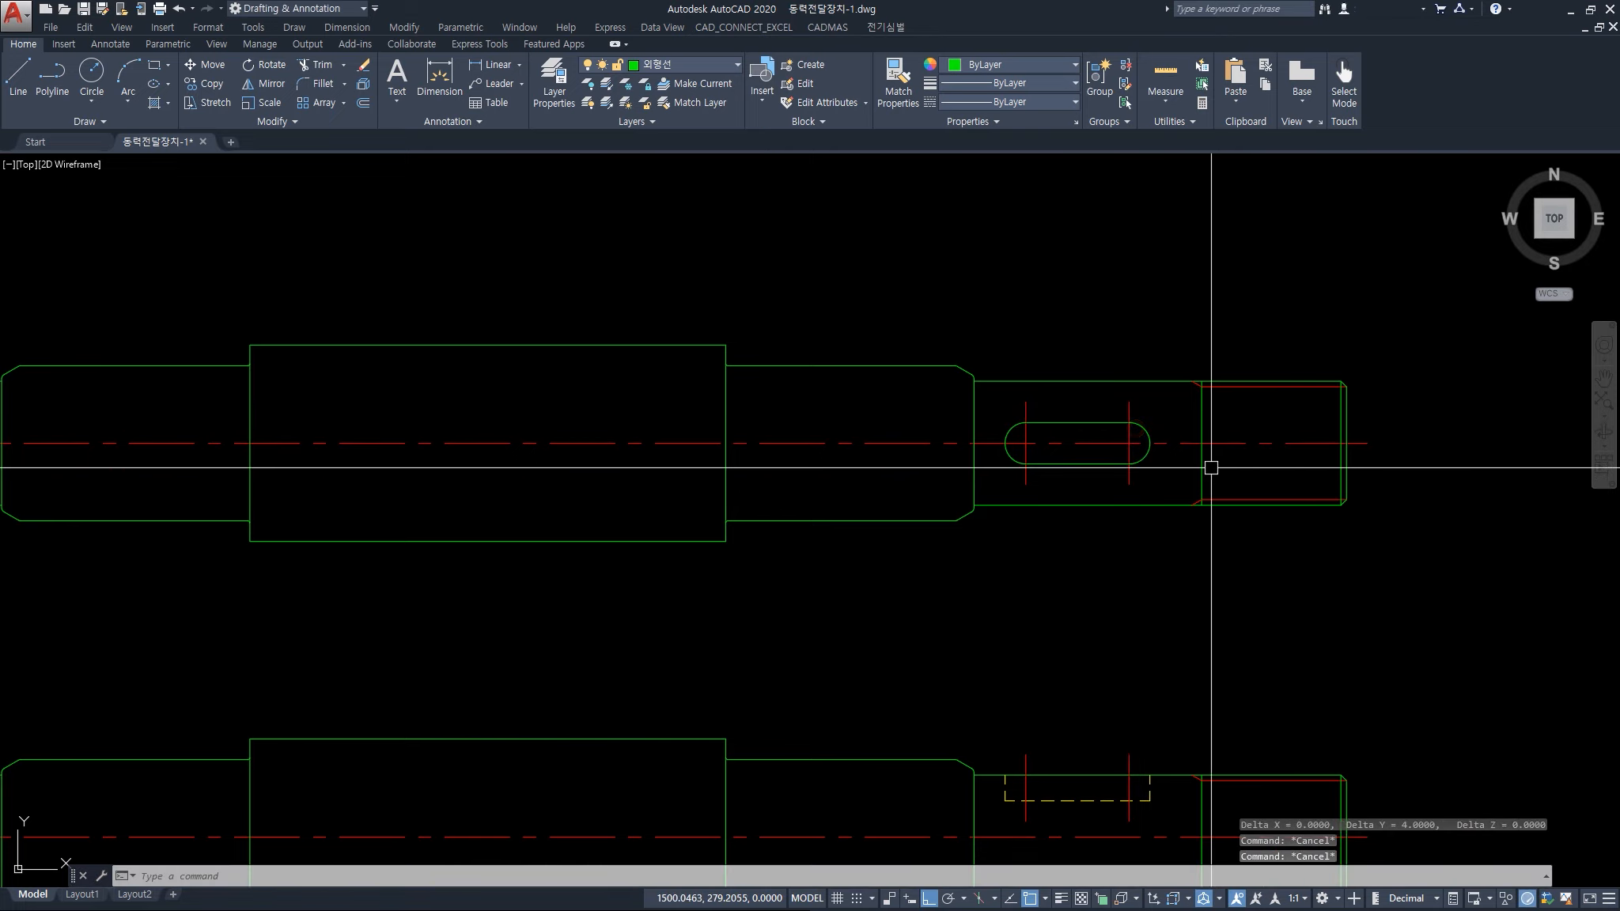
Preview a vertical linear dimension across the right keyway slot's width in the upper shaft view without placing it
{"action": "type", "text": "di"}
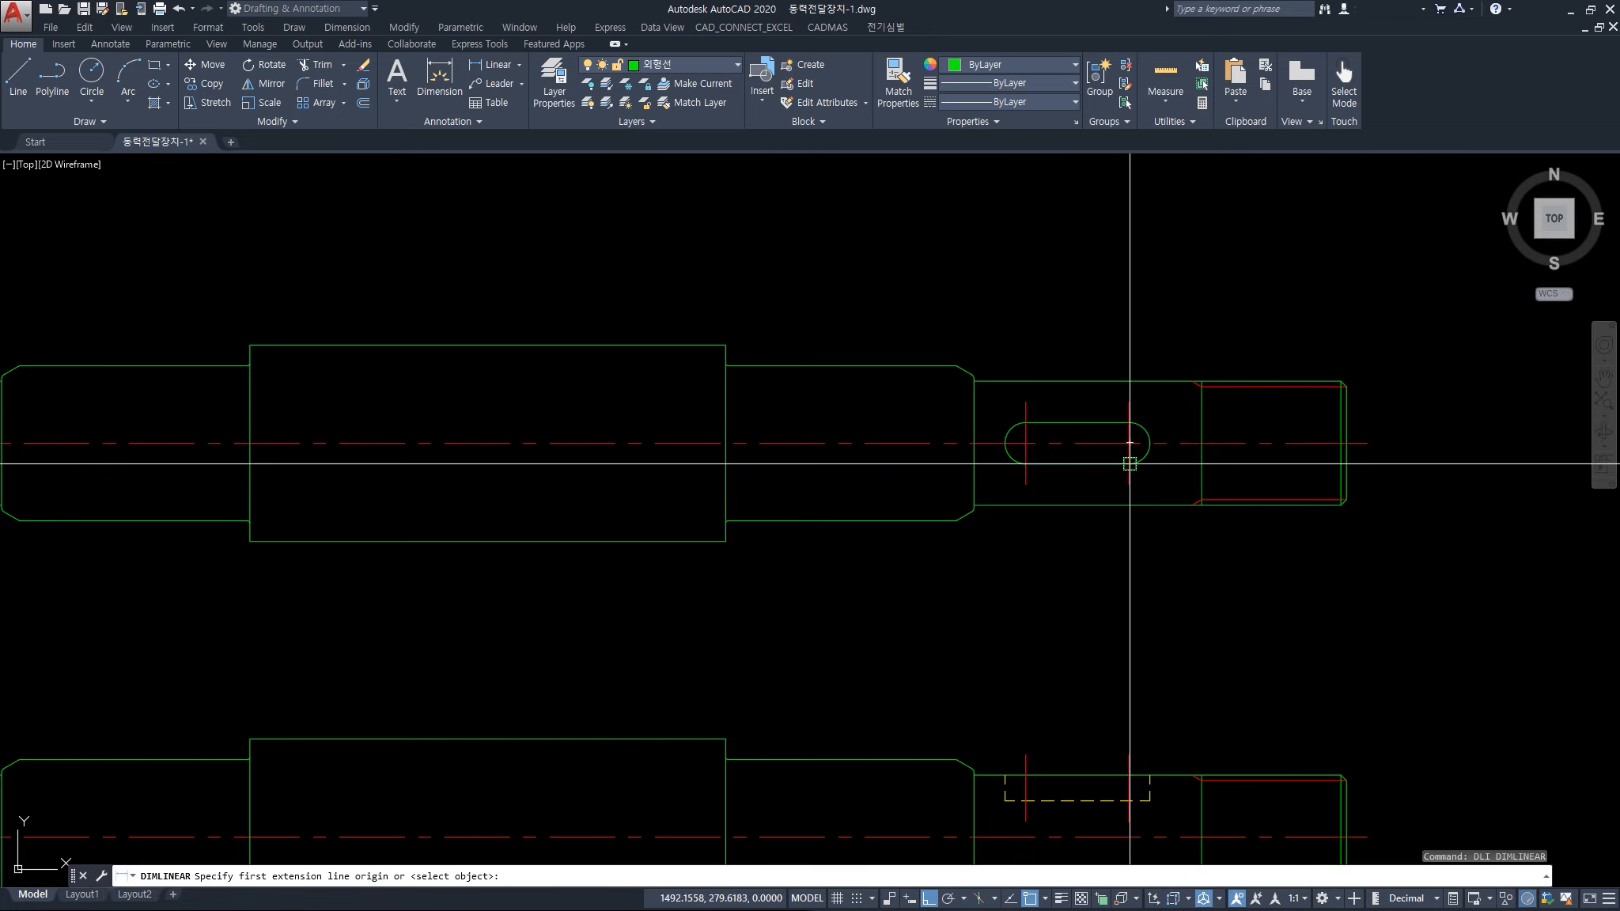
{"action": "left_click", "coordinate": [1129, 429]}
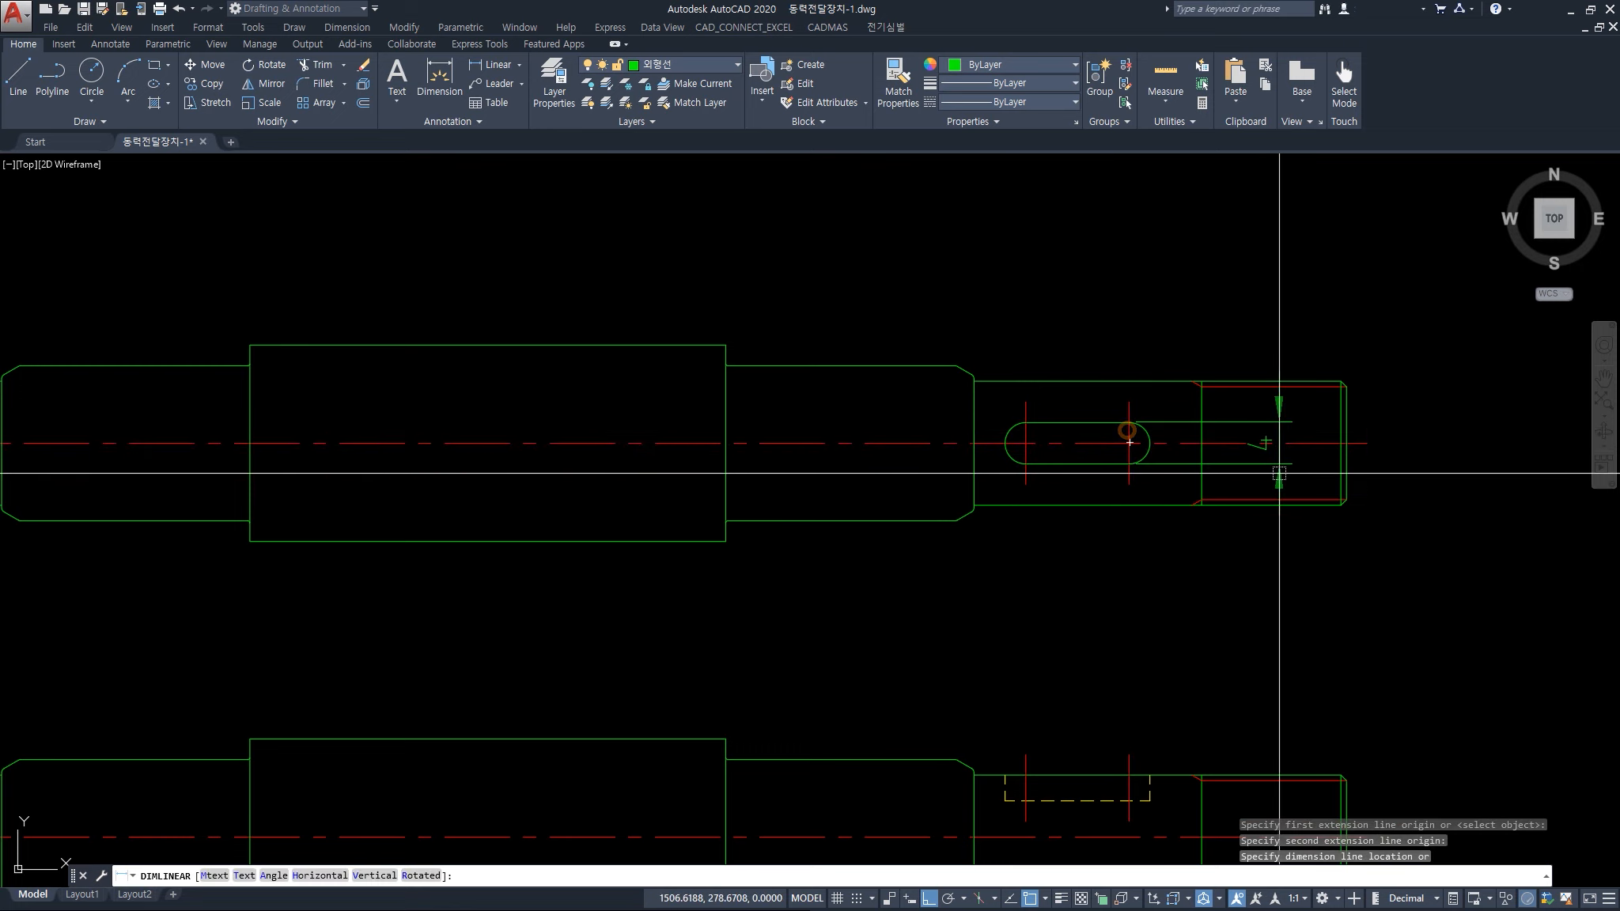
{"action": "key", "text": "Escape"}
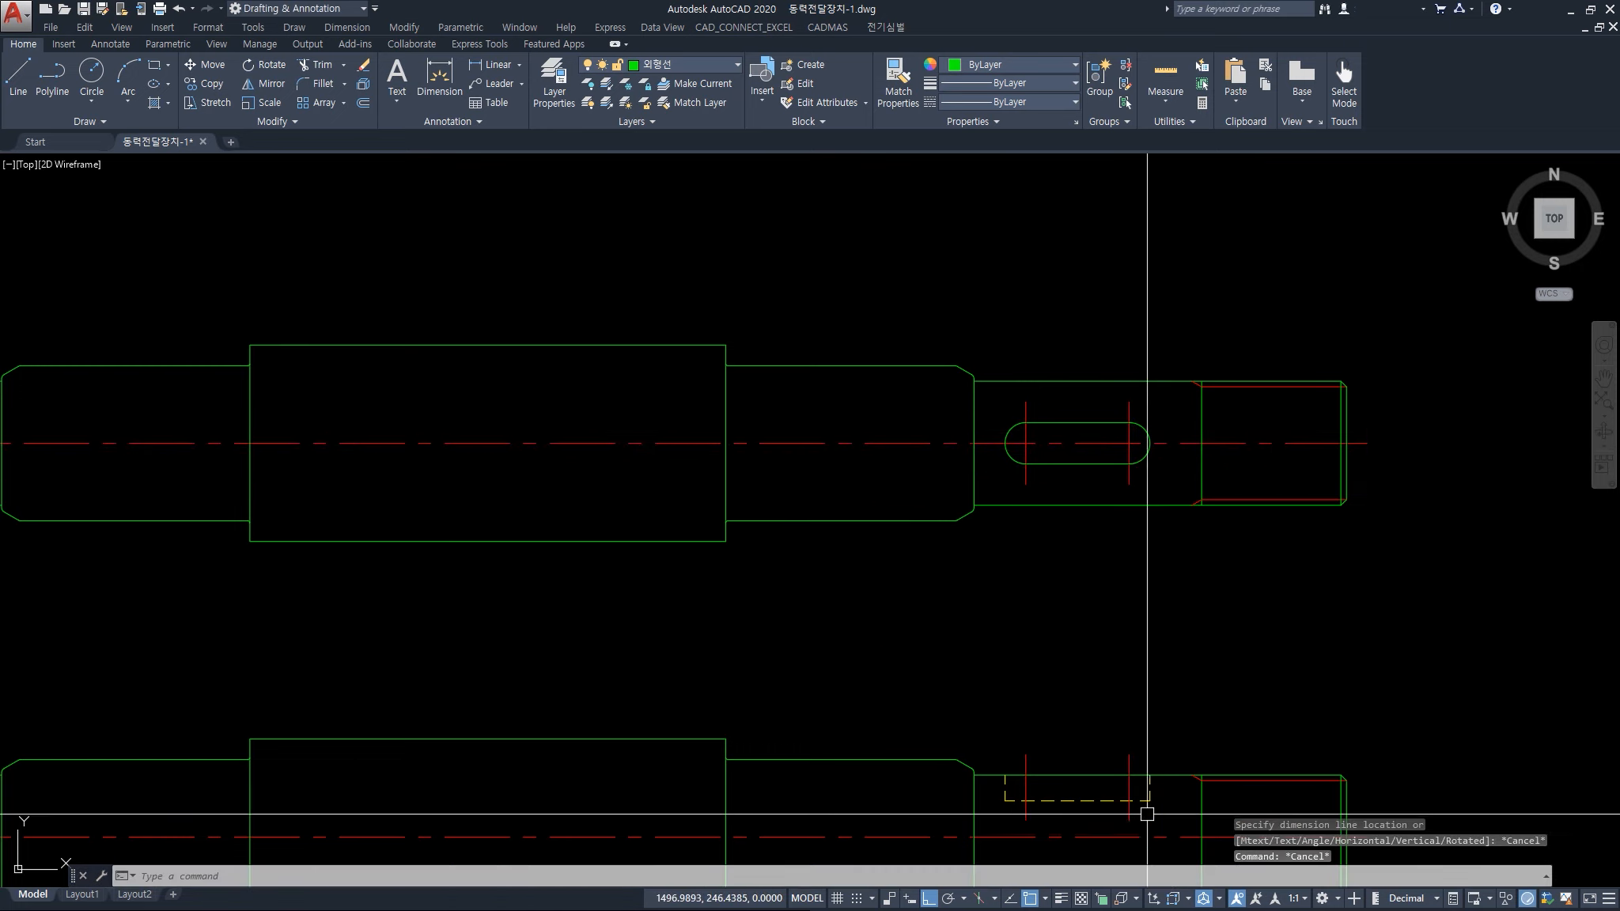
Delete the separate longitudinal shaft view located to the right of the two stacked shaft views
{"action": "scroll", "coordinate": [1205, 792], "scroll_direction": "down", "scroll_amount": 4}
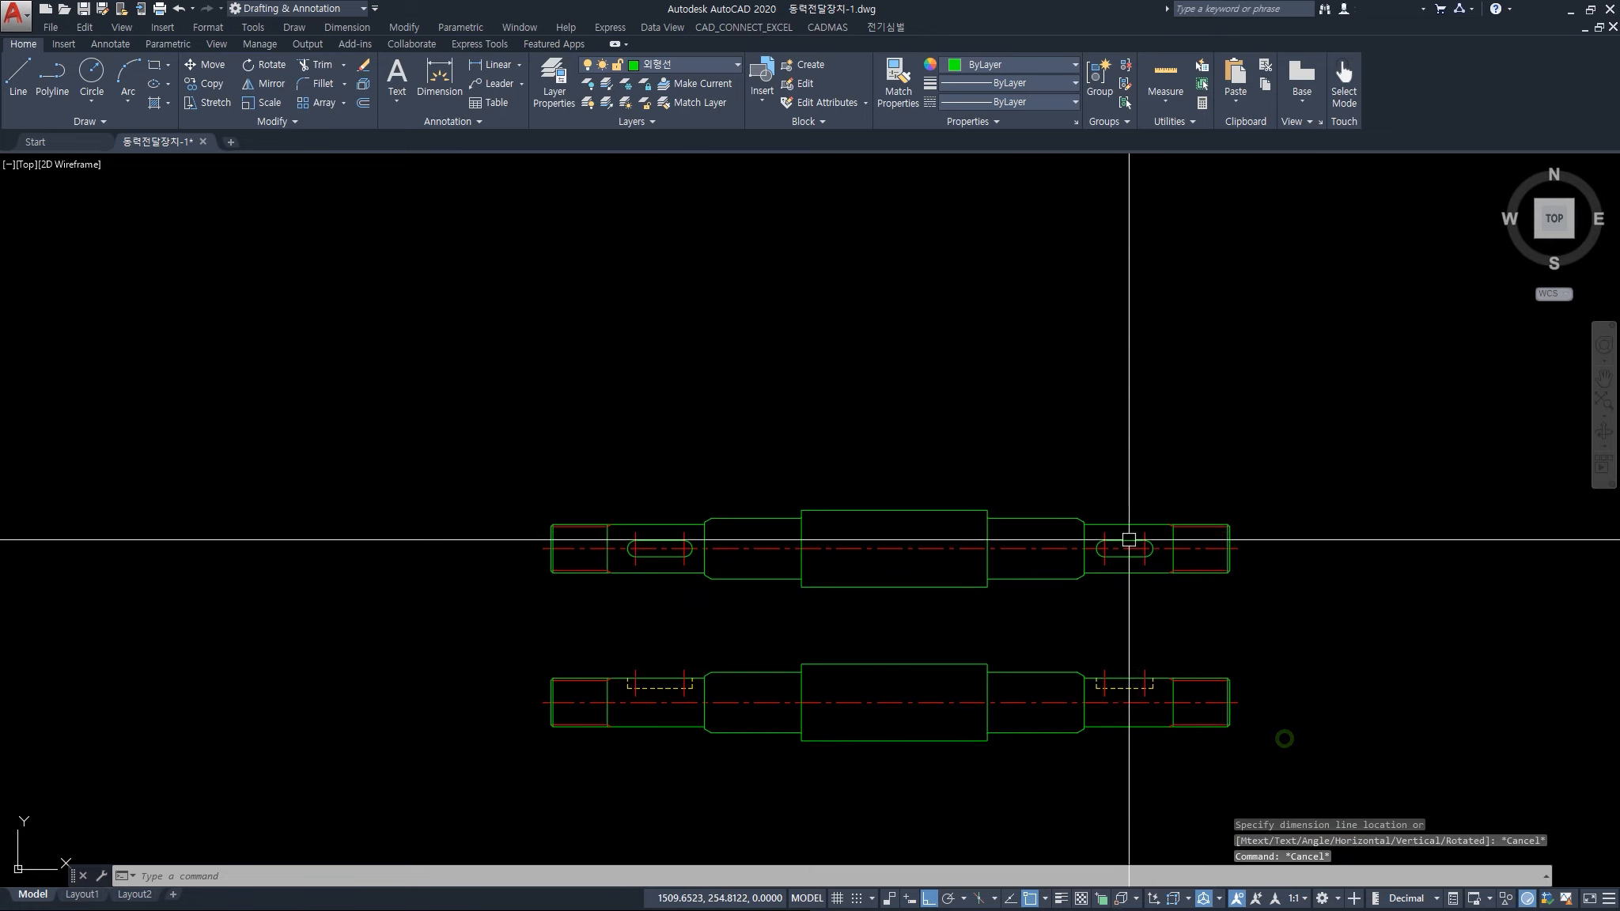
{"action": "scroll", "coordinate": [1006, 553], "scroll_direction": "down", "scroll_amount": 1}
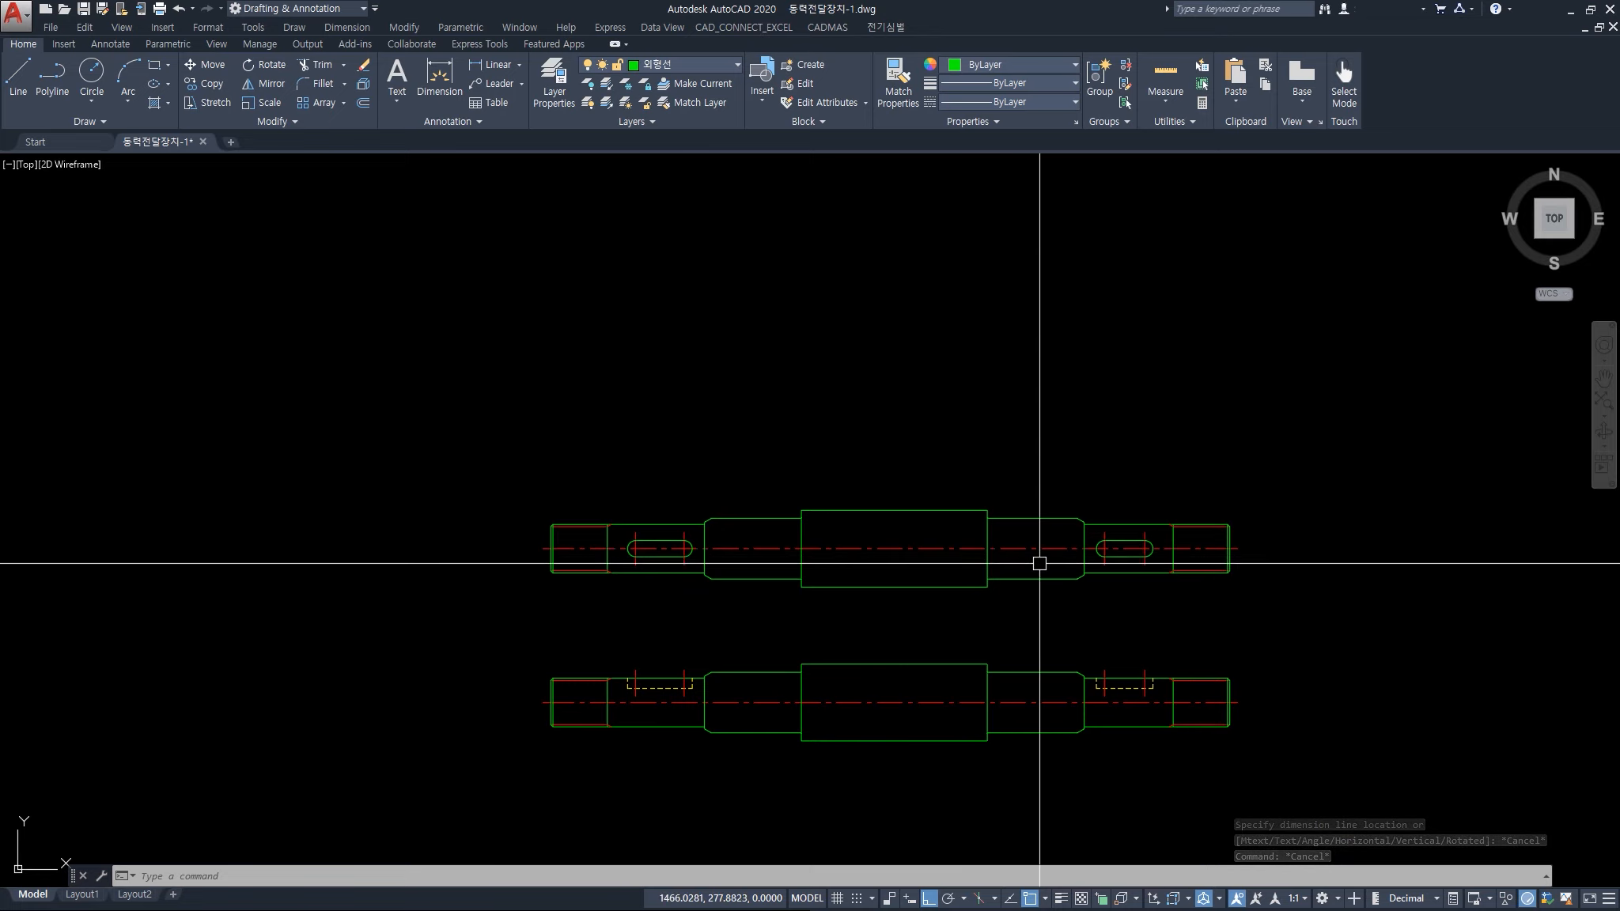
{"action": "scroll", "coordinate": [1039, 561], "scroll_direction": "down", "scroll_amount": 2}
{"action": "middle_click_drag", "start_coordinate": [1021, 609], "coordinate": [673, 618]}
{"action": "left_click", "coordinate": [1006, 465]}
{"action": "left_click", "coordinate": [1543, 663]}
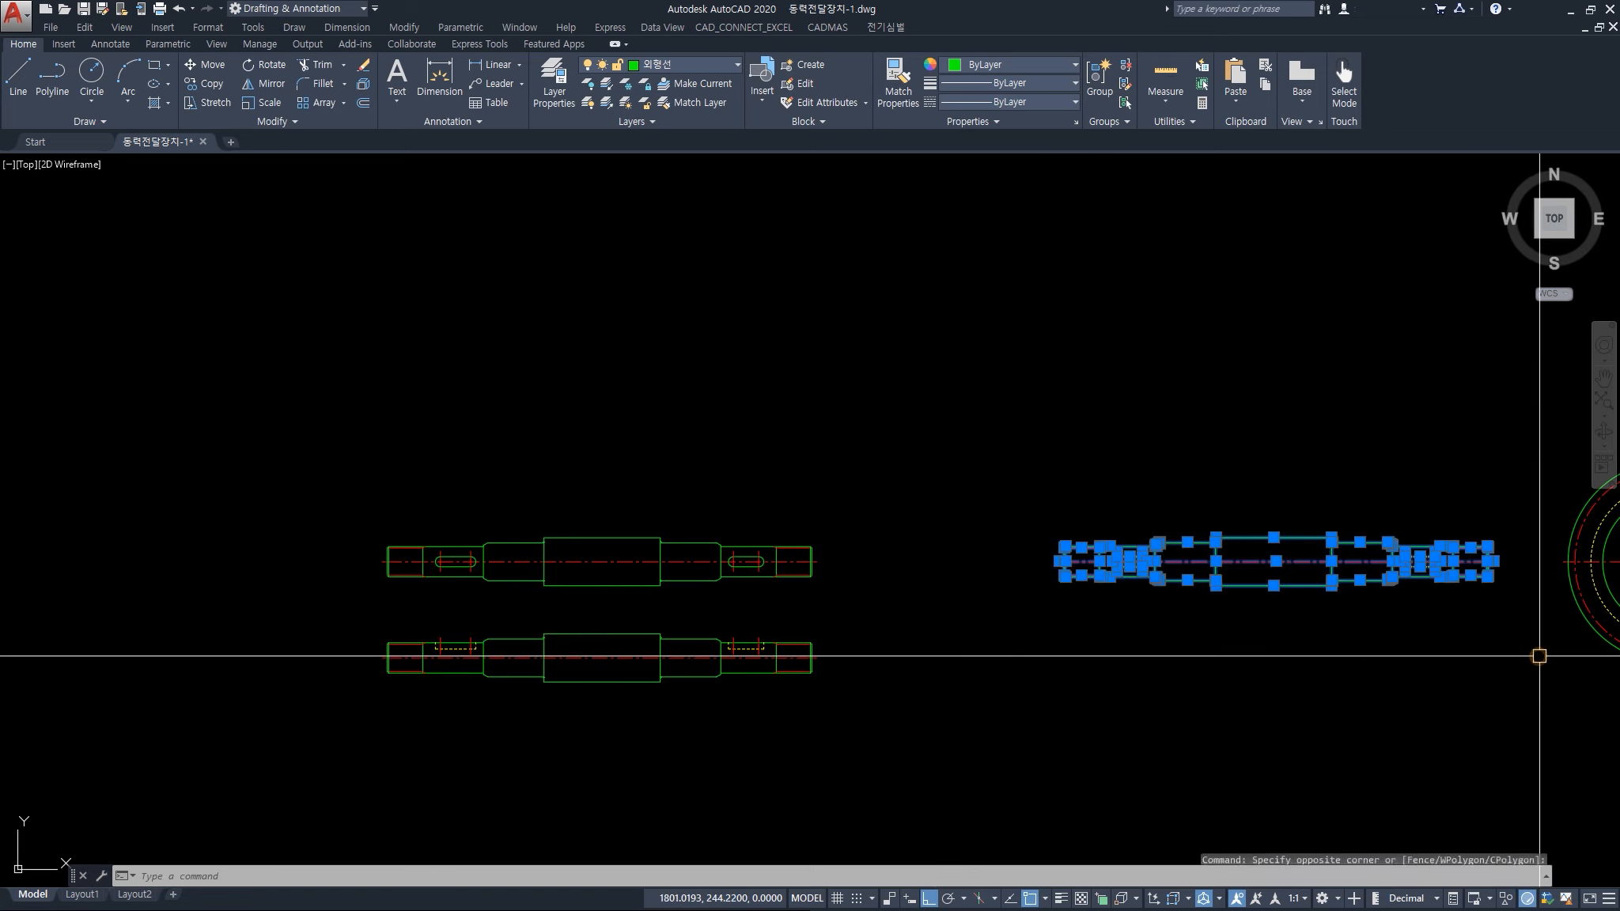
{"action": "key", "text": "Delete"}
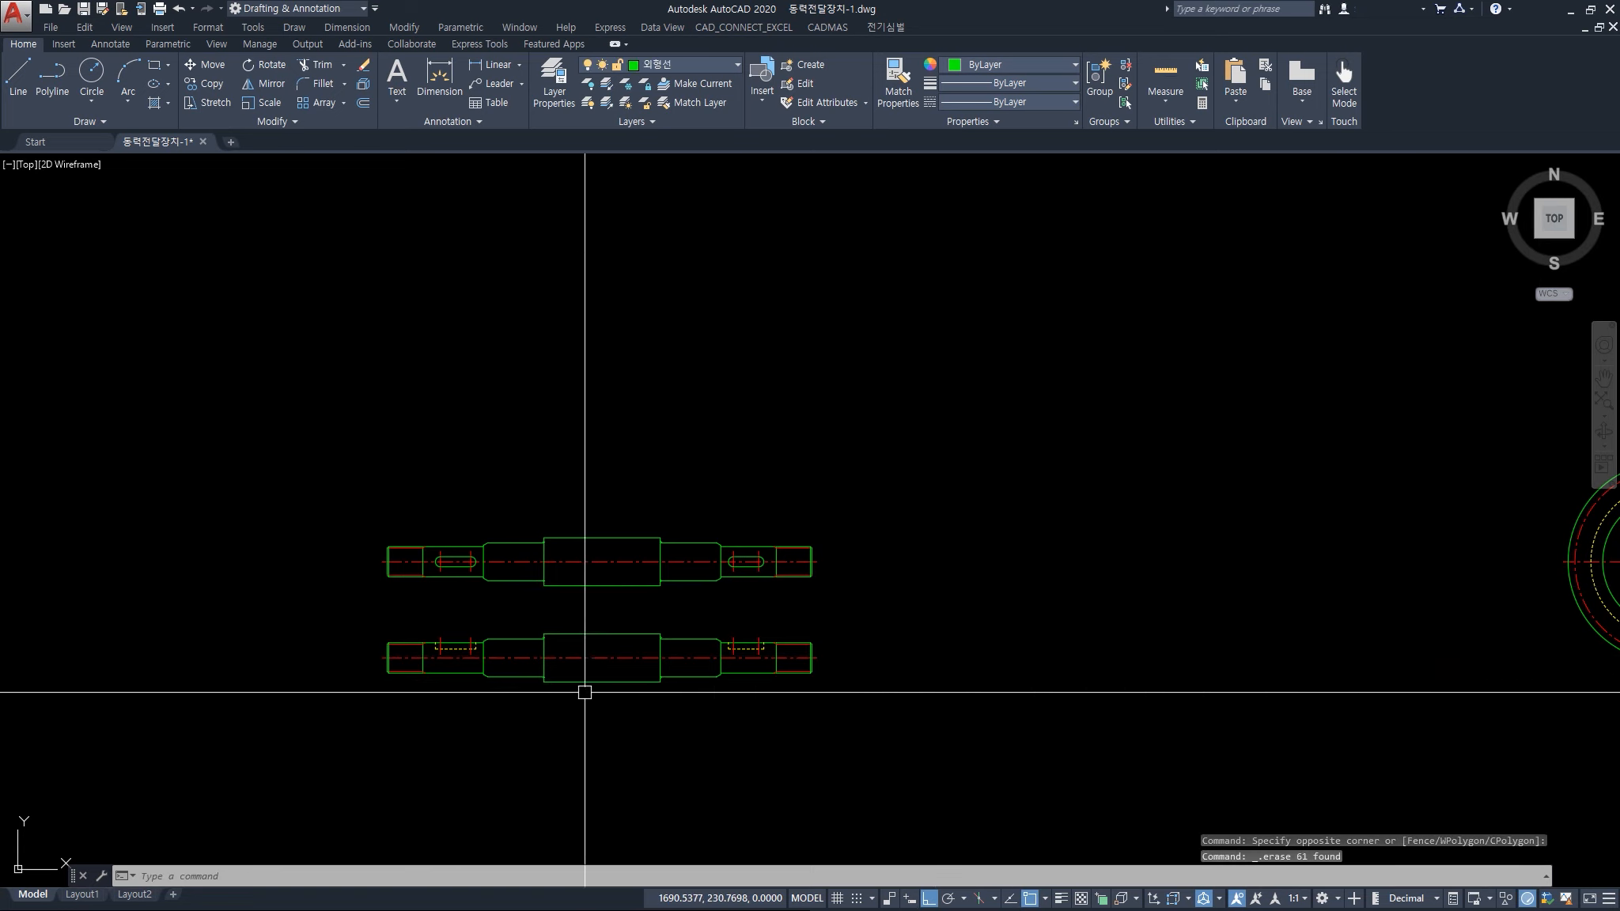
Delete the vertical red lines on the 가상선 layer from the central side view of the V-groove pulley
{"action": "middle_click_drag", "start_coordinate": [584, 693], "coordinate": [744, 651]}
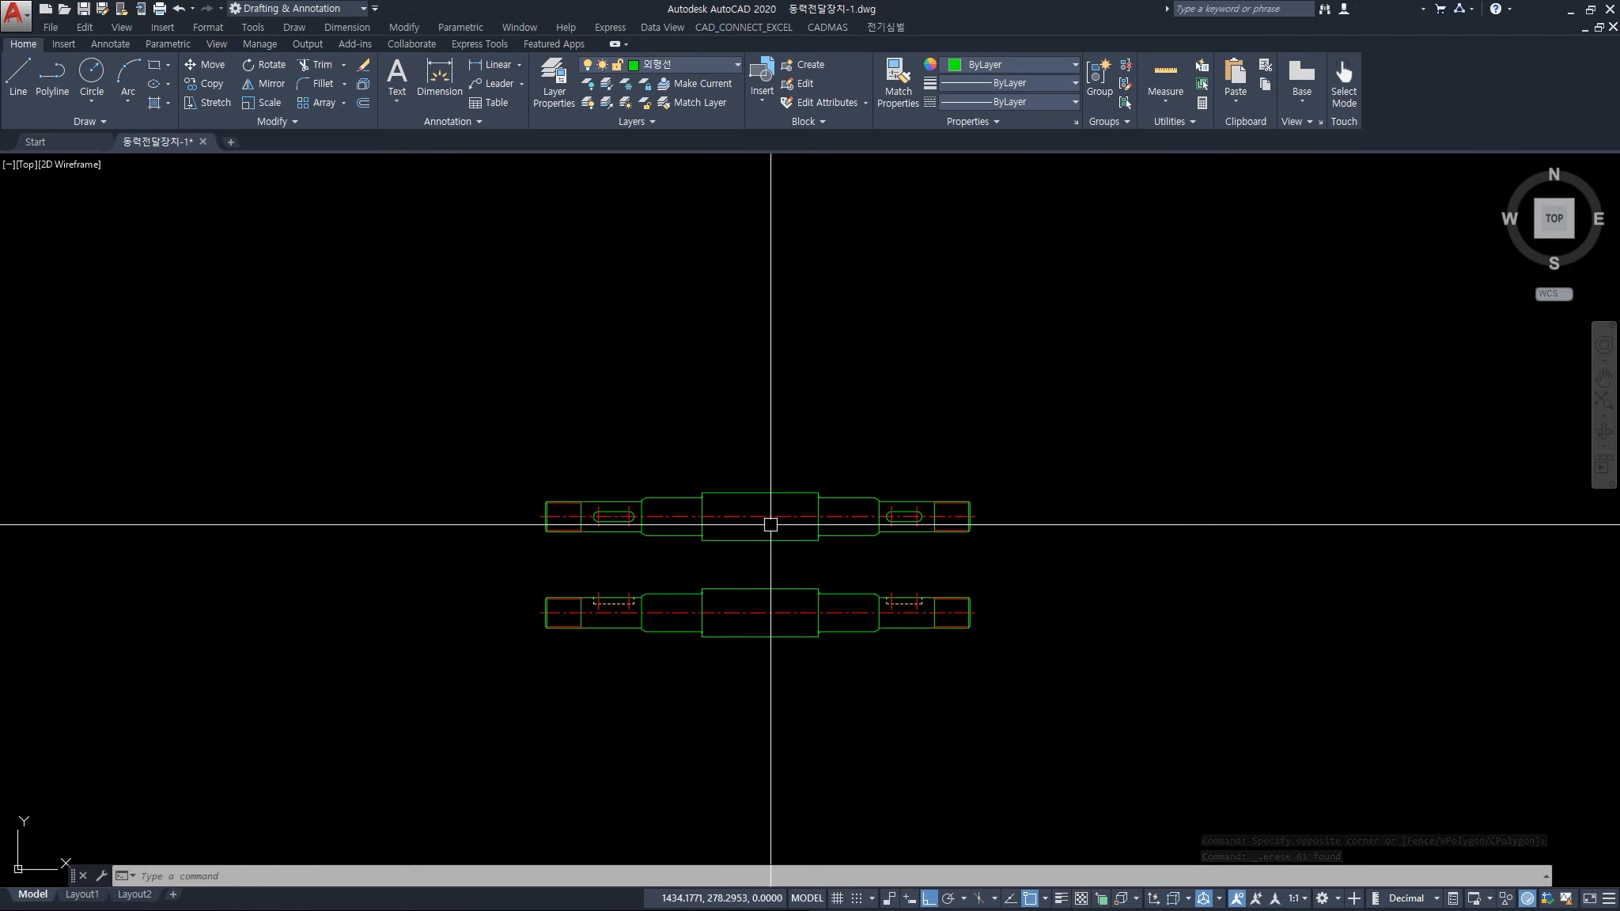
{"action": "scroll", "coordinate": [941, 510], "scroll_direction": "up", "scroll_amount": 3}
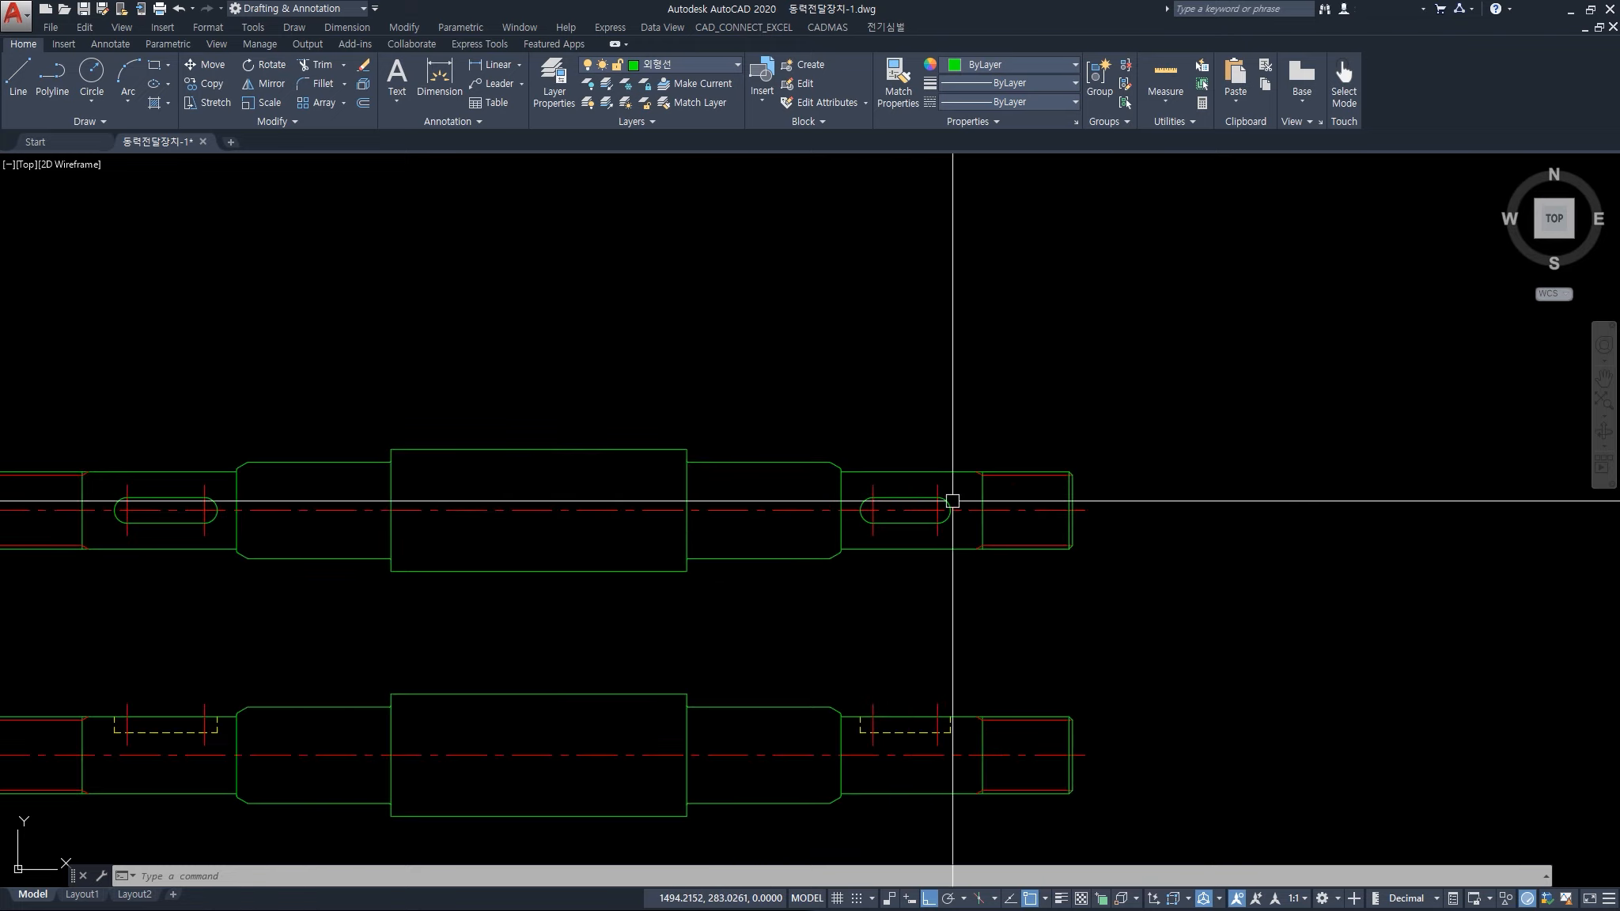
{"action": "scroll", "coordinate": [957, 502], "scroll_direction": "down", "scroll_amount": 5}
{"action": "middle_click_drag", "start_coordinate": [1005, 543], "coordinate": [843, 551]}
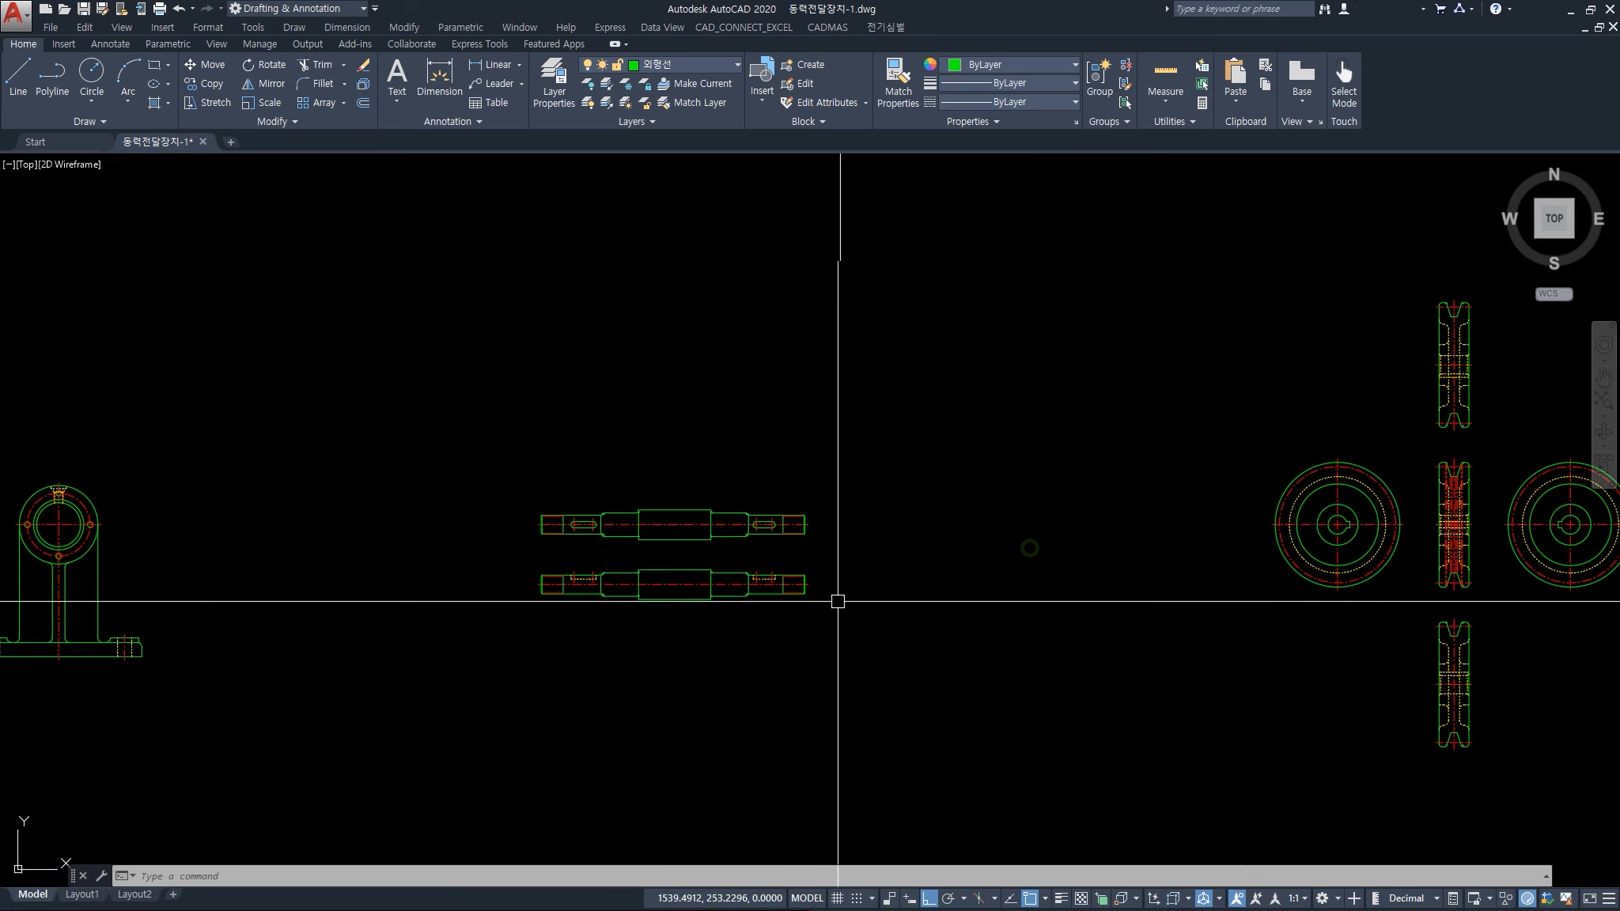
{"action": "middle_click_drag", "start_coordinate": [1121, 619], "coordinate": [734, 629]}
{"action": "scroll", "coordinate": [1078, 614], "scroll_direction": "up", "scroll_amount": 5}
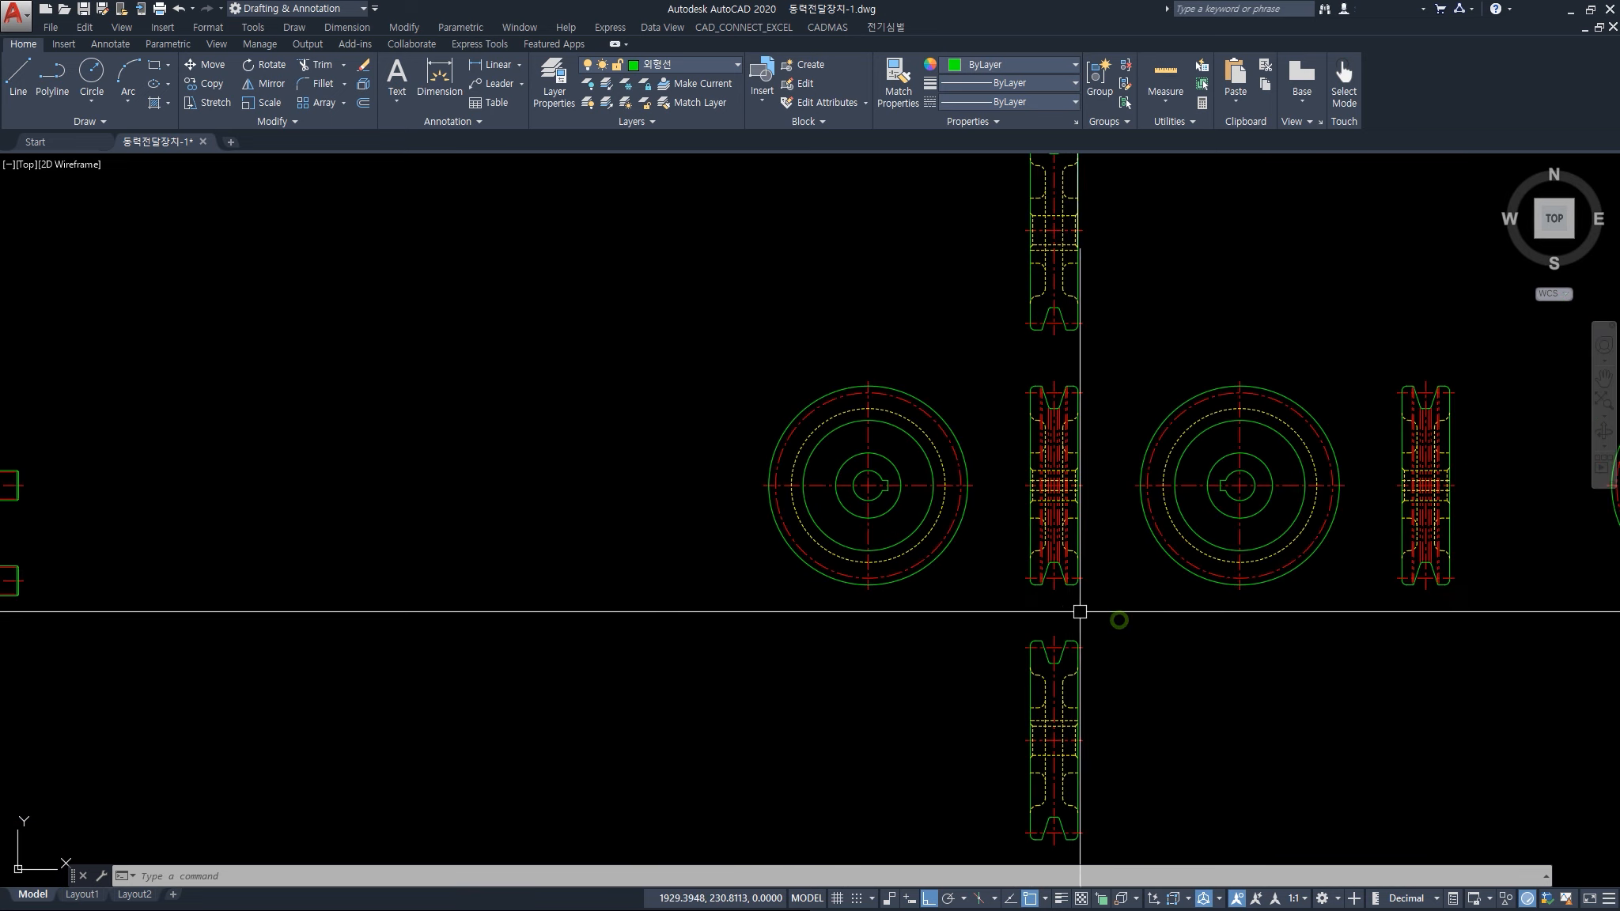
{"action": "scroll", "coordinate": [1034, 565], "scroll_direction": "up", "scroll_amount": 6}
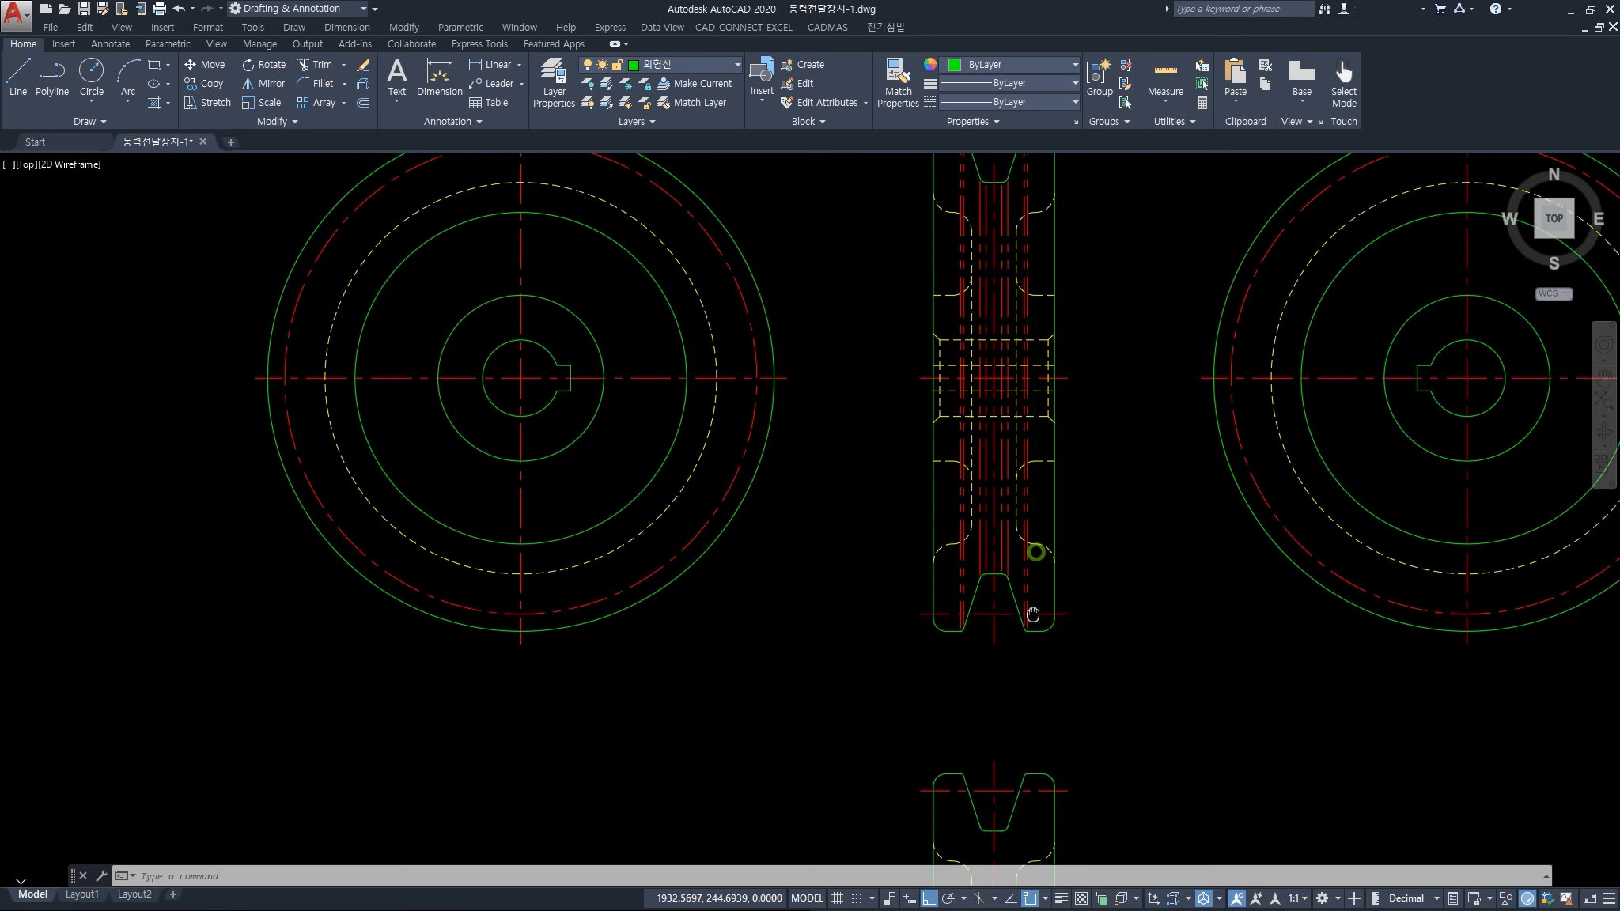
{"action": "left_click", "coordinate": [1031, 542]}
{"action": "left_click", "coordinate": [995, 536]}
{"action": "left_click", "coordinate": [976, 518]}
{"action": "left_click", "coordinate": [941, 497]}
{"action": "scroll", "coordinate": [893, 511], "scroll_direction": "up", "scroll_amount": 5}
{"action": "left_click", "coordinate": [940, 538]}
{"action": "left_click", "coordinate": [873, 523]}
{"action": "scroll", "coordinate": [888, 523], "scroll_direction": "down", "scroll_amount": 4}
{"action": "left_click", "coordinate": [870, 563]}
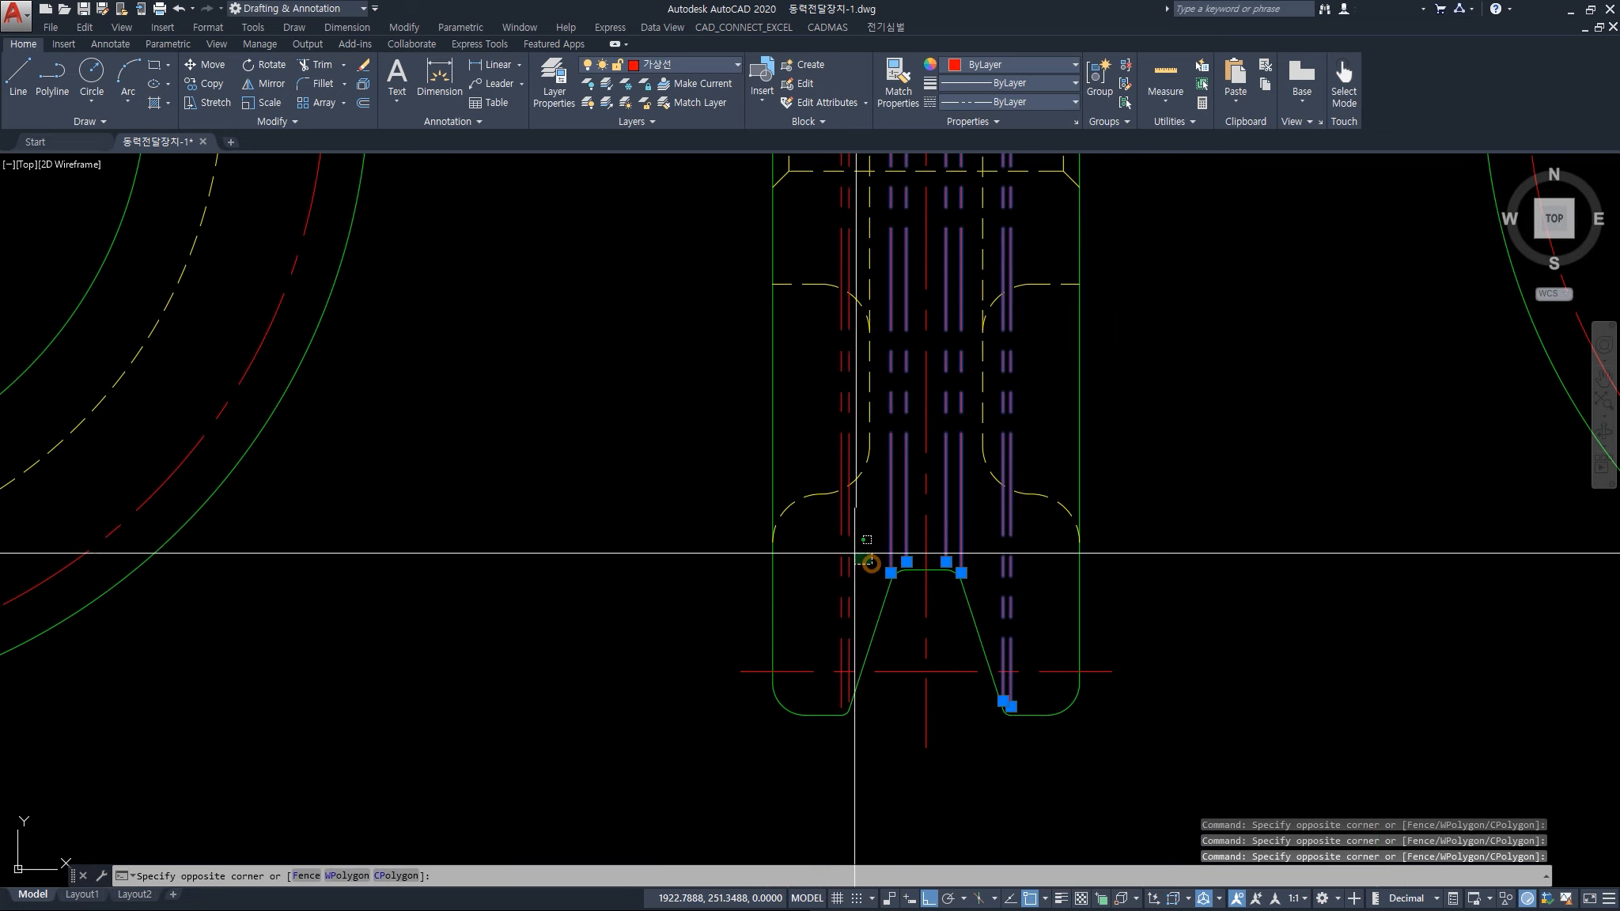
{"action": "left_click", "coordinate": [830, 532]}
{"action": "key", "text": "Delete"}
Delete the redundant V-groove pulley side view located to the right of its second circular view
{"action": "scroll", "coordinate": [863, 551], "scroll_direction": "down", "scroll_amount": 6}
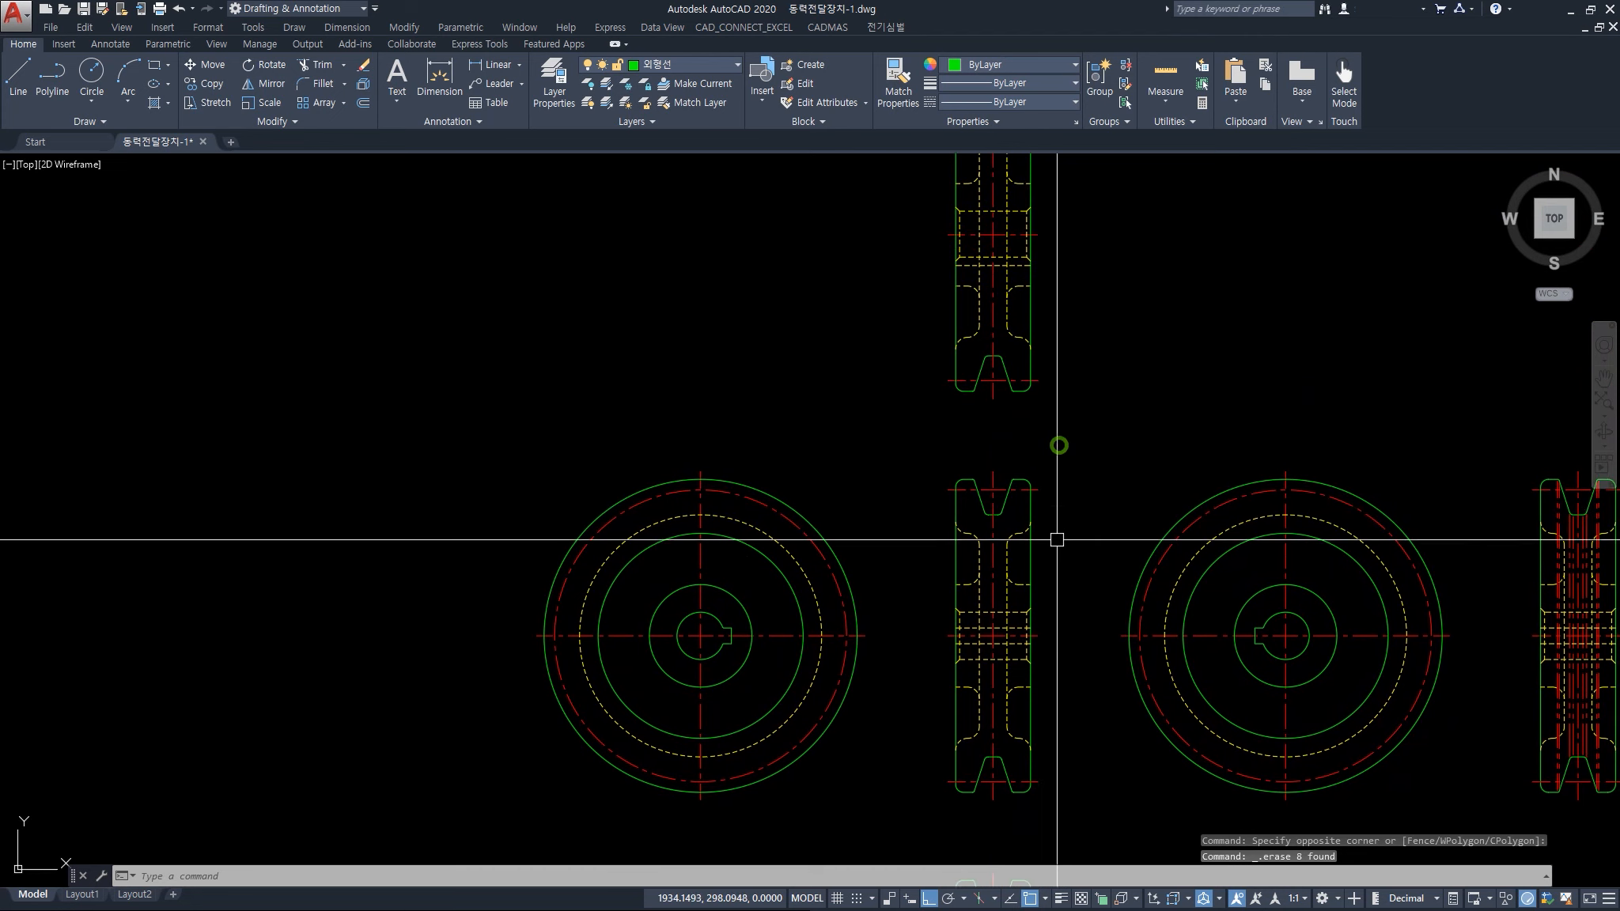
{"action": "scroll", "coordinate": [1056, 535], "scroll_direction": "down", "scroll_amount": 5}
{"action": "scroll", "coordinate": [1278, 500], "scroll_direction": "up", "scroll_amount": 8}
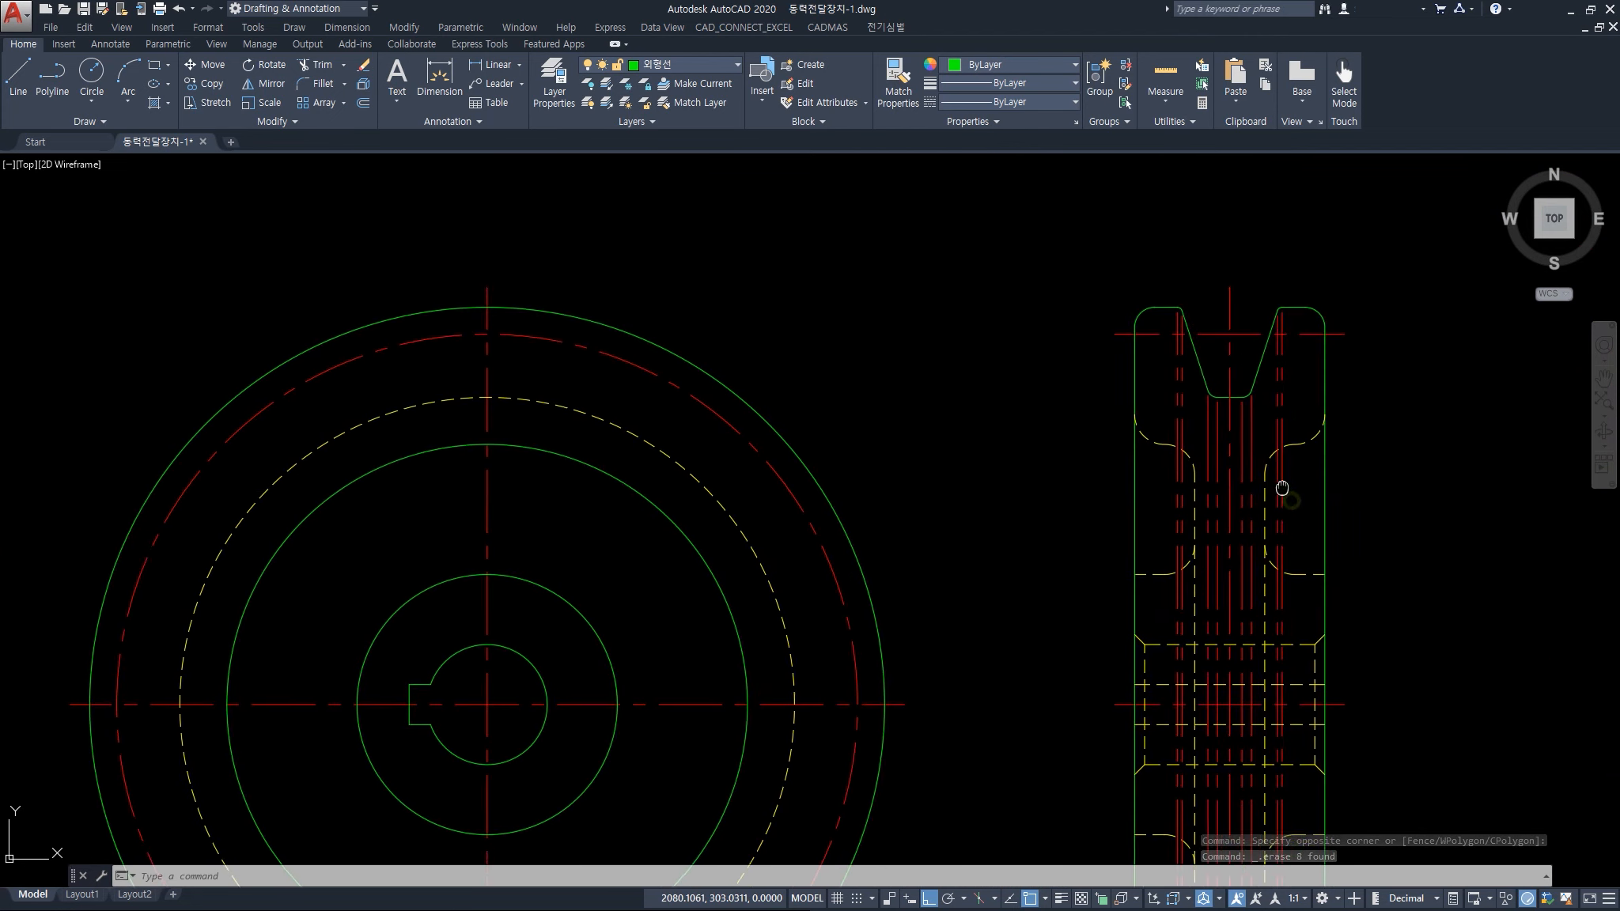
{"action": "scroll", "coordinate": [1279, 500], "scroll_direction": "down", "scroll_amount": 4}
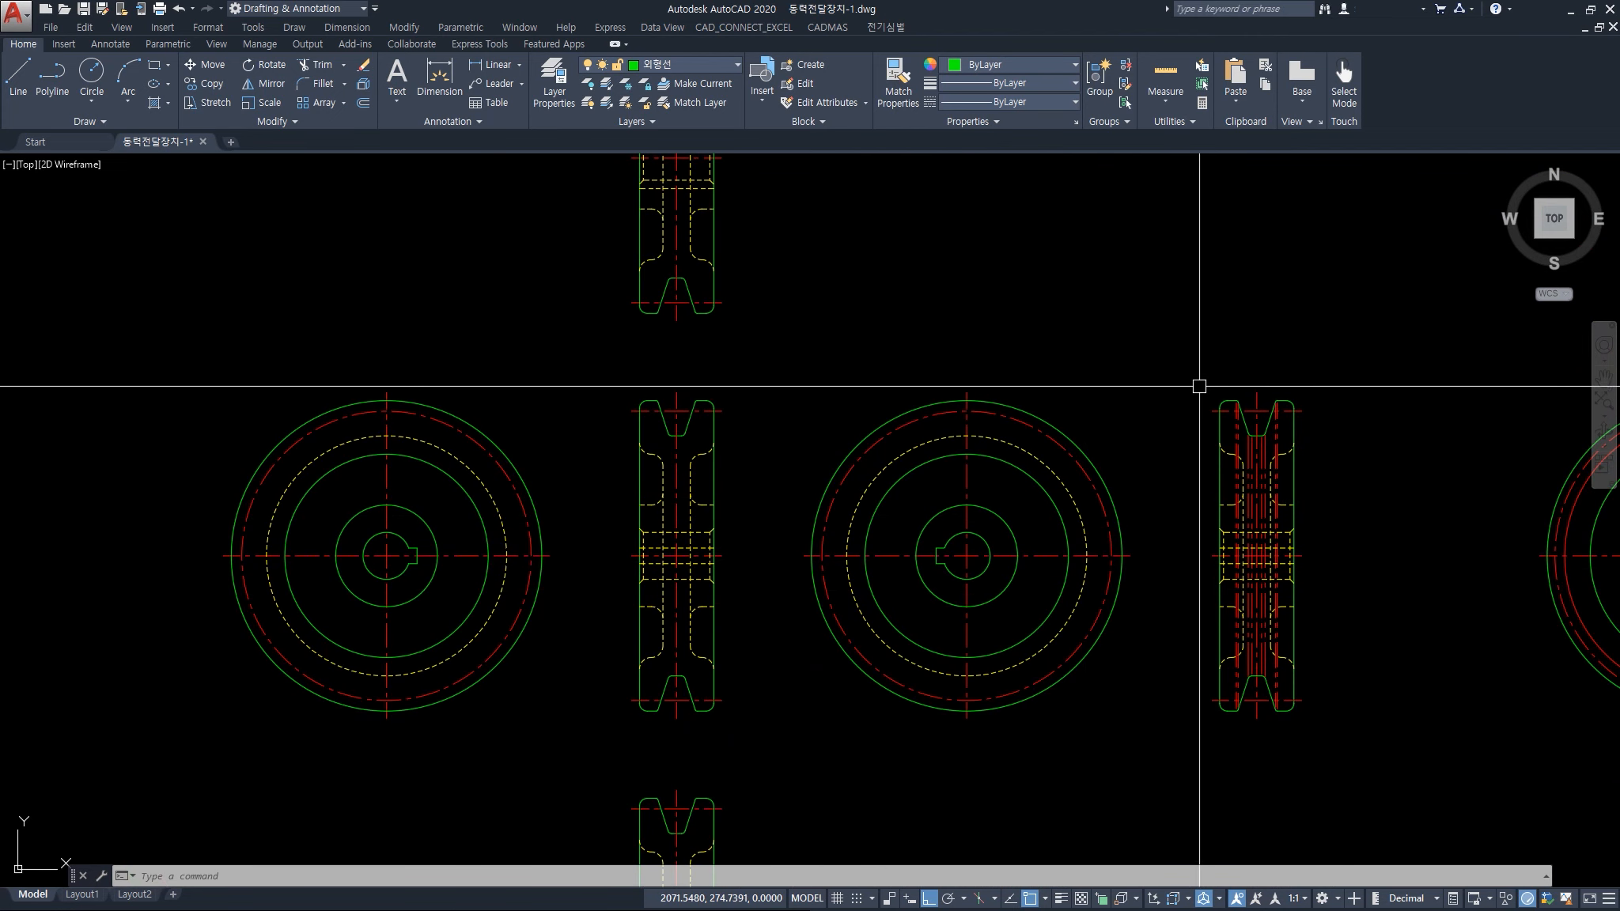
{"action": "left_click", "coordinate": [1175, 333]}
{"action": "left_click", "coordinate": [1378, 773]}
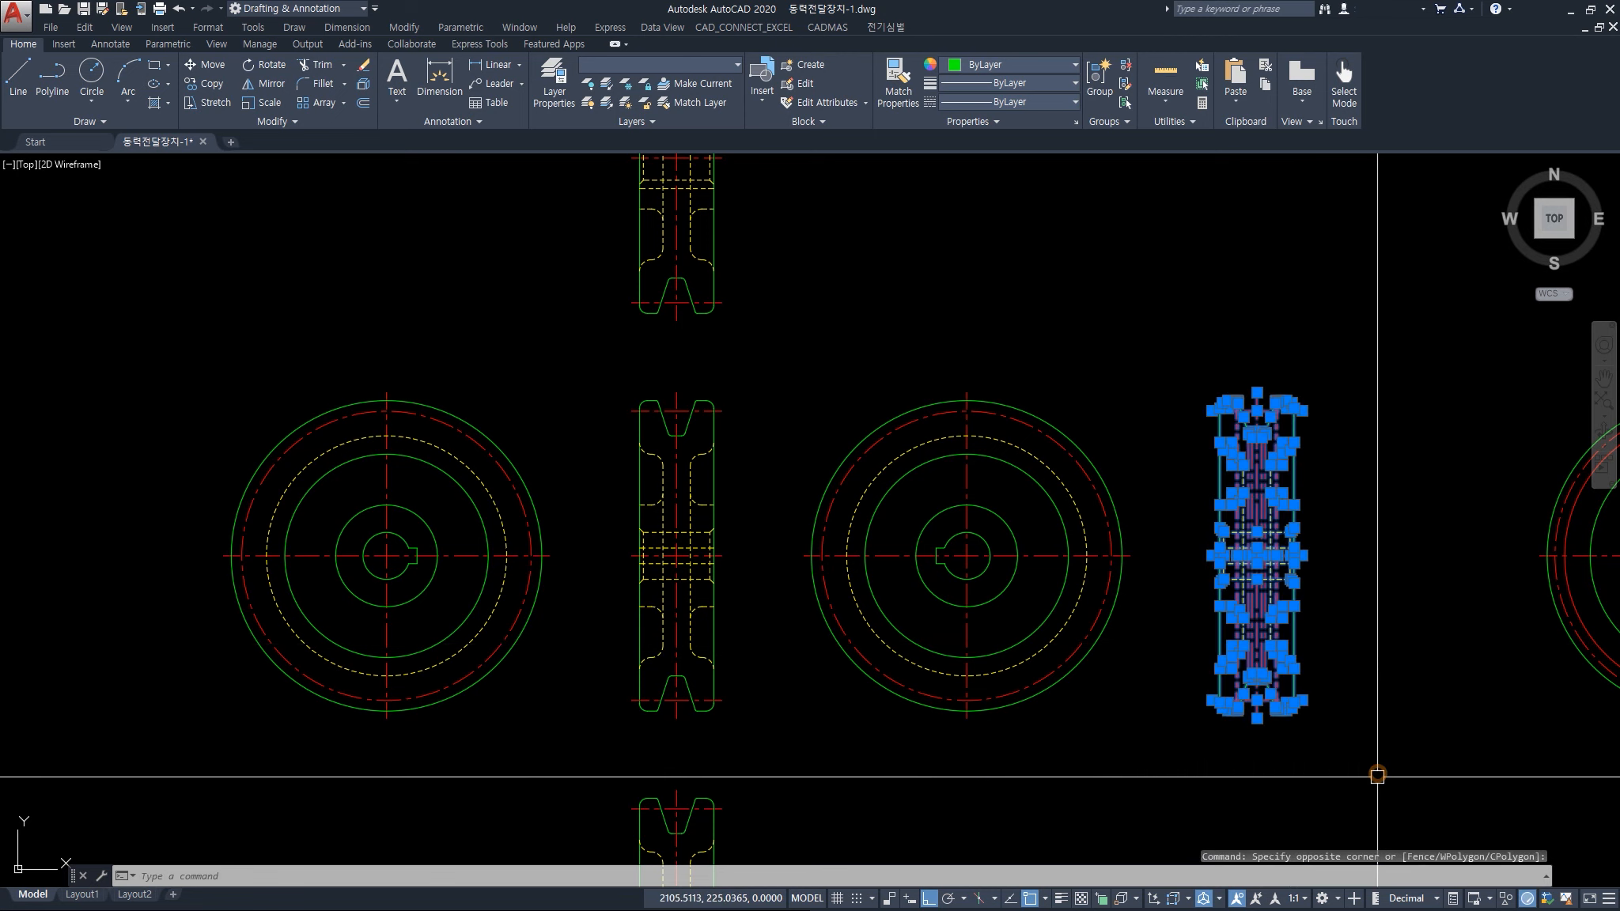
{"action": "key", "text": "Delete"}
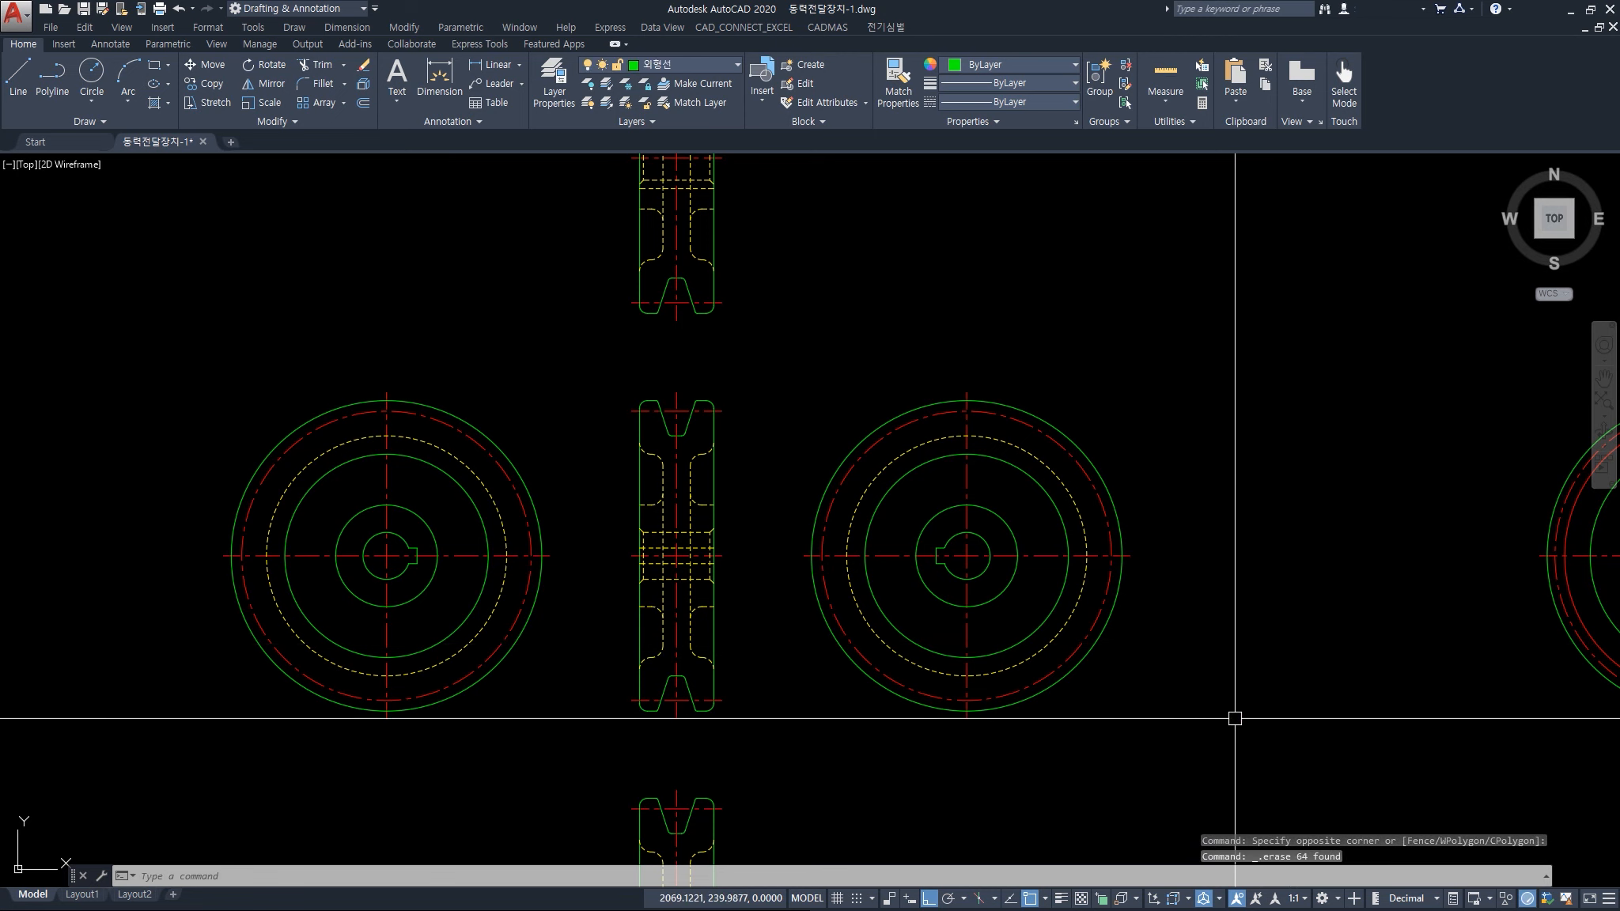
Try erasing the two dashed keyway lines in the pulley's central side view, and undo the erasure
{"action": "middle_click_drag", "start_coordinate": [1084, 668], "coordinate": [1085, 506]}
{"action": "scroll", "coordinate": [1091, 518], "scroll_direction": "down", "scroll_amount": 2}
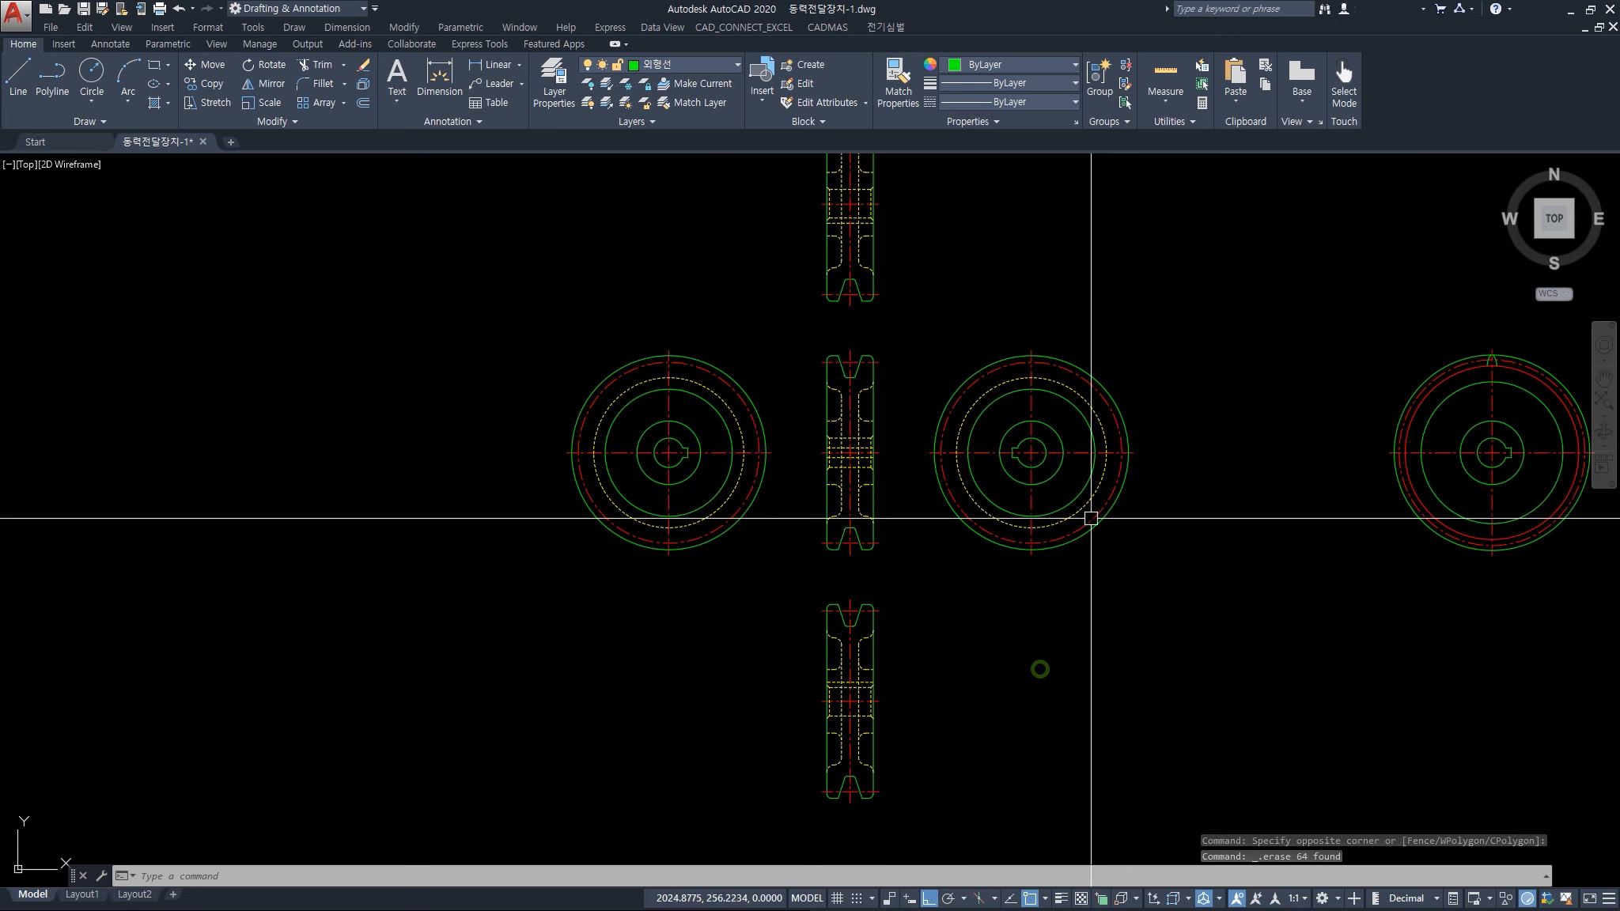
{"action": "scroll", "coordinate": [893, 709], "scroll_direction": "up", "scroll_amount": 2}
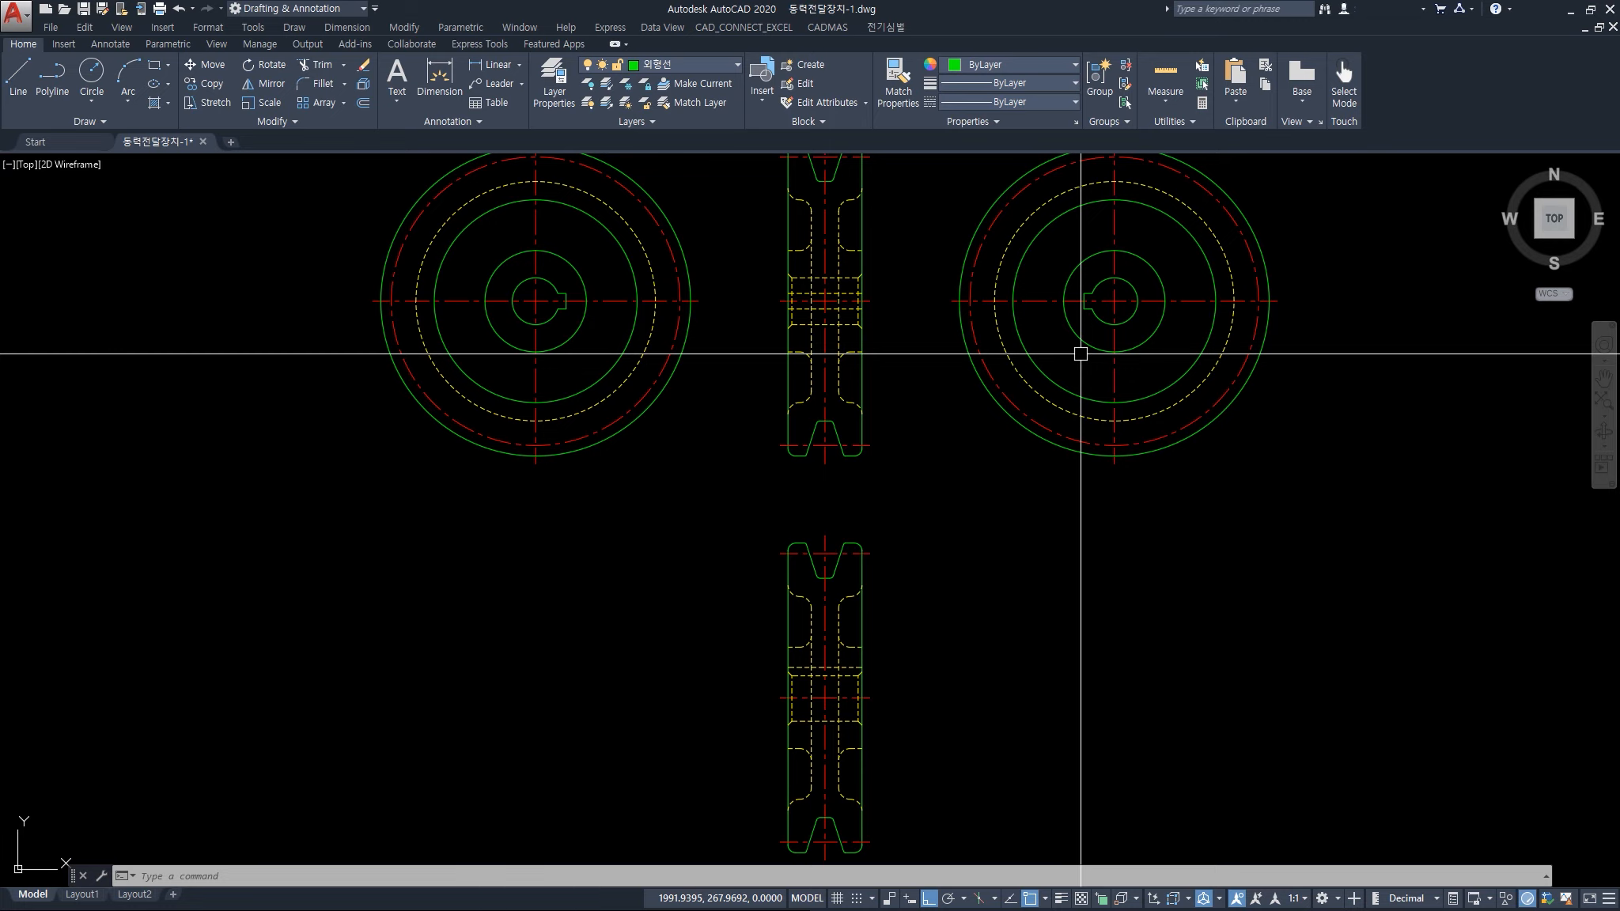
{"action": "scroll", "coordinate": [910, 404], "scroll_direction": "down", "scroll_amount": 1}
{"action": "scroll", "coordinate": [1154, 421], "scroll_direction": "up", "scroll_amount": 1}
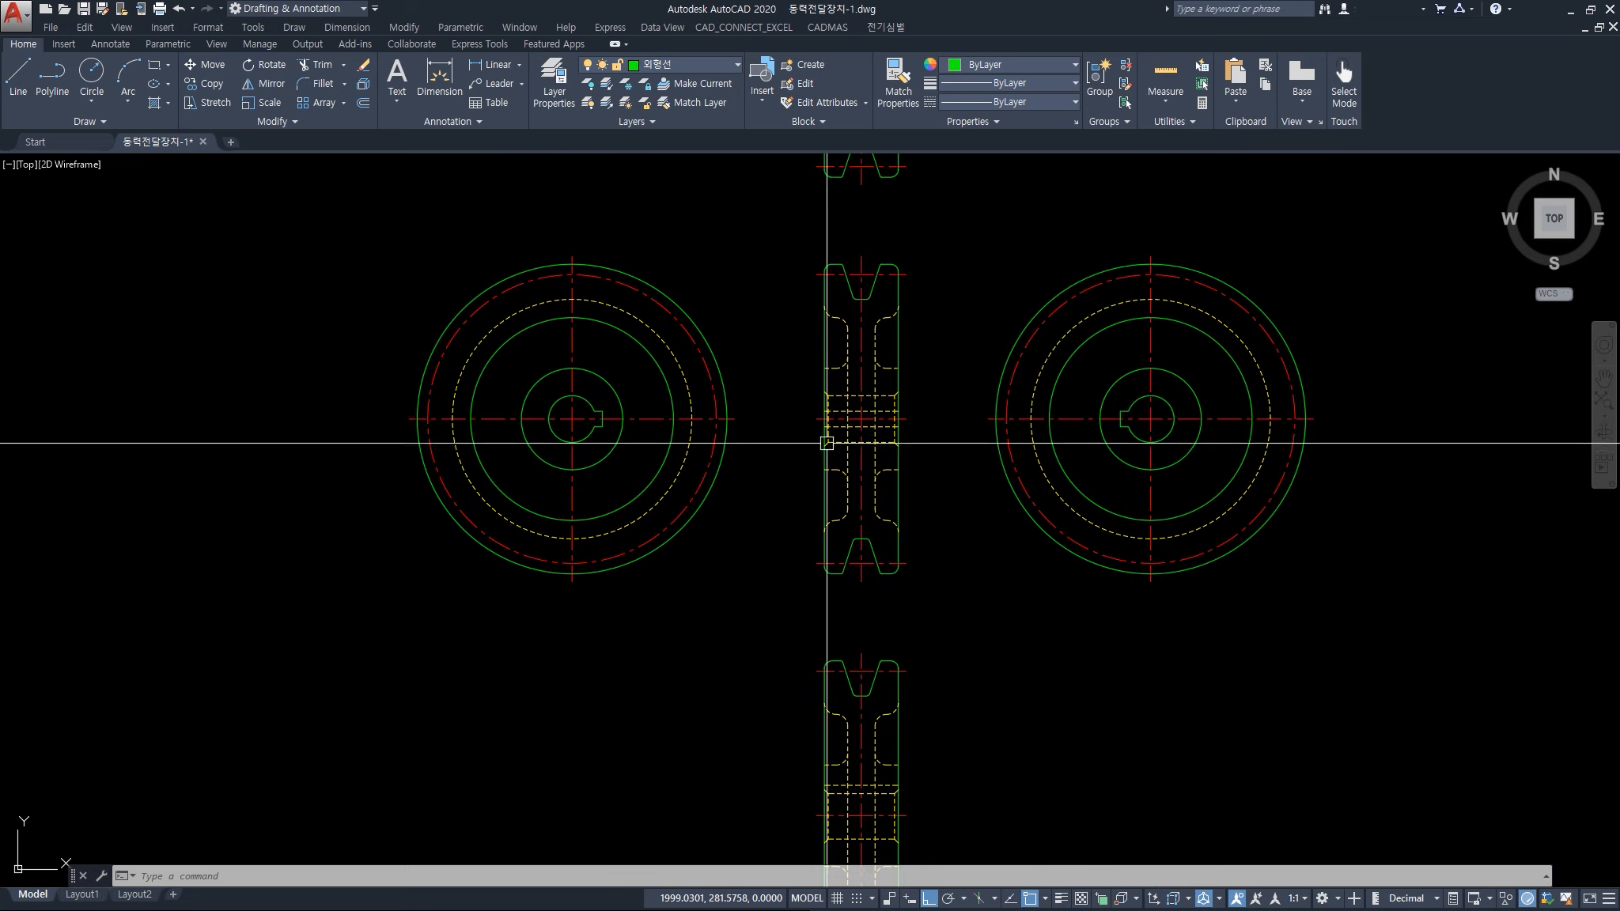
{"action": "scroll", "coordinate": [867, 427], "scroll_direction": "up", "scroll_amount": 4}
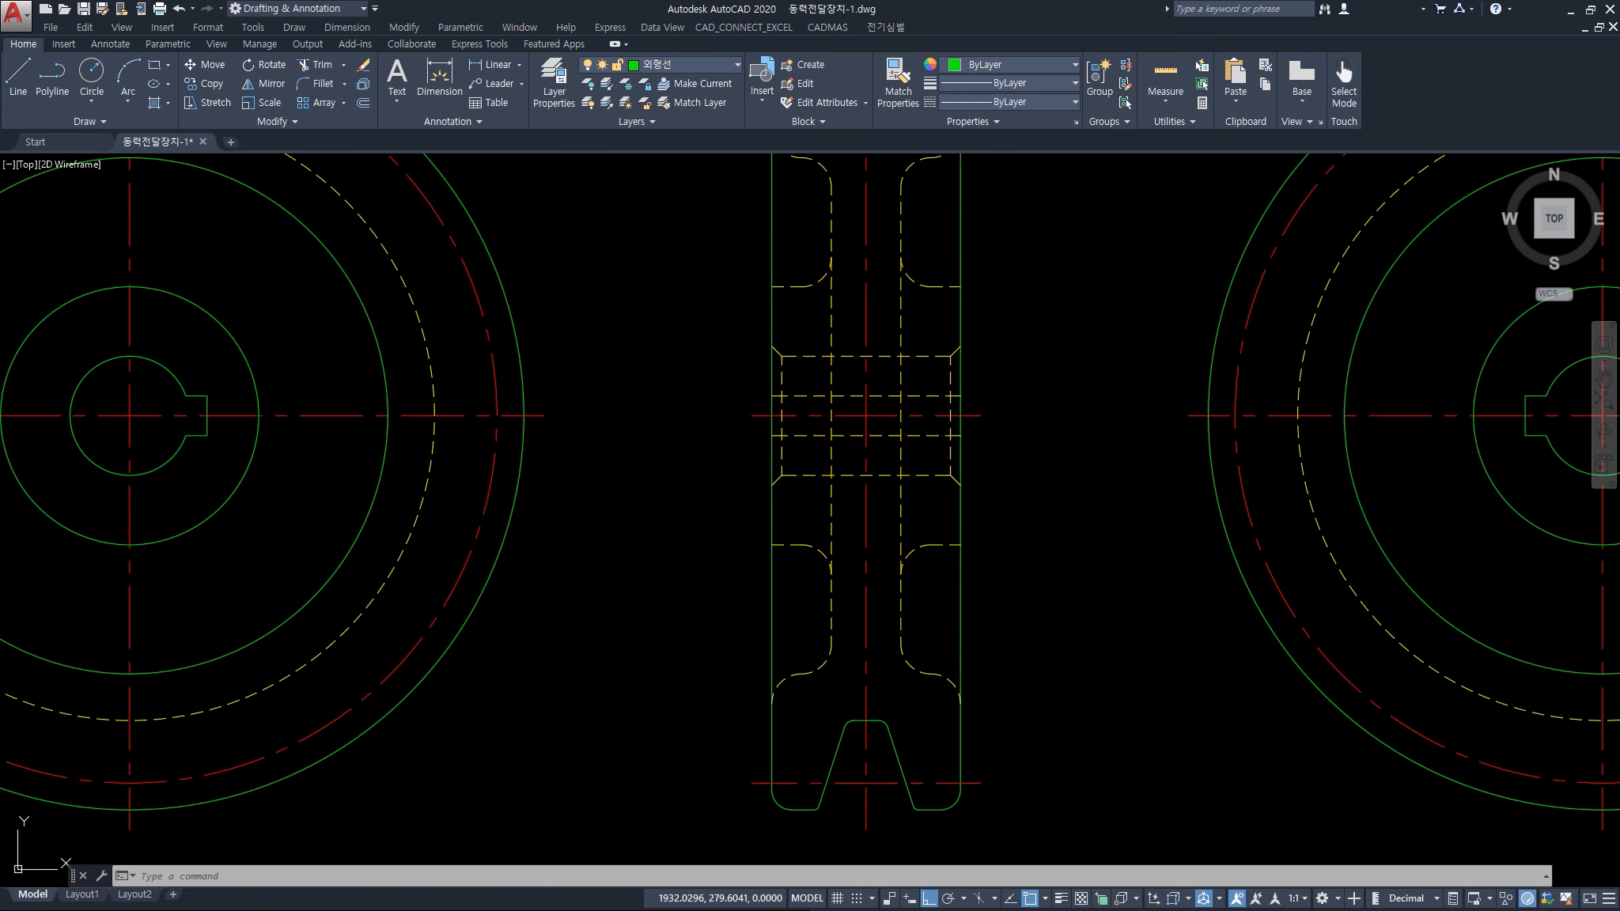
{"action": "left_click", "coordinate": [921, 435]}
{"action": "left_click", "coordinate": [927, 396]}
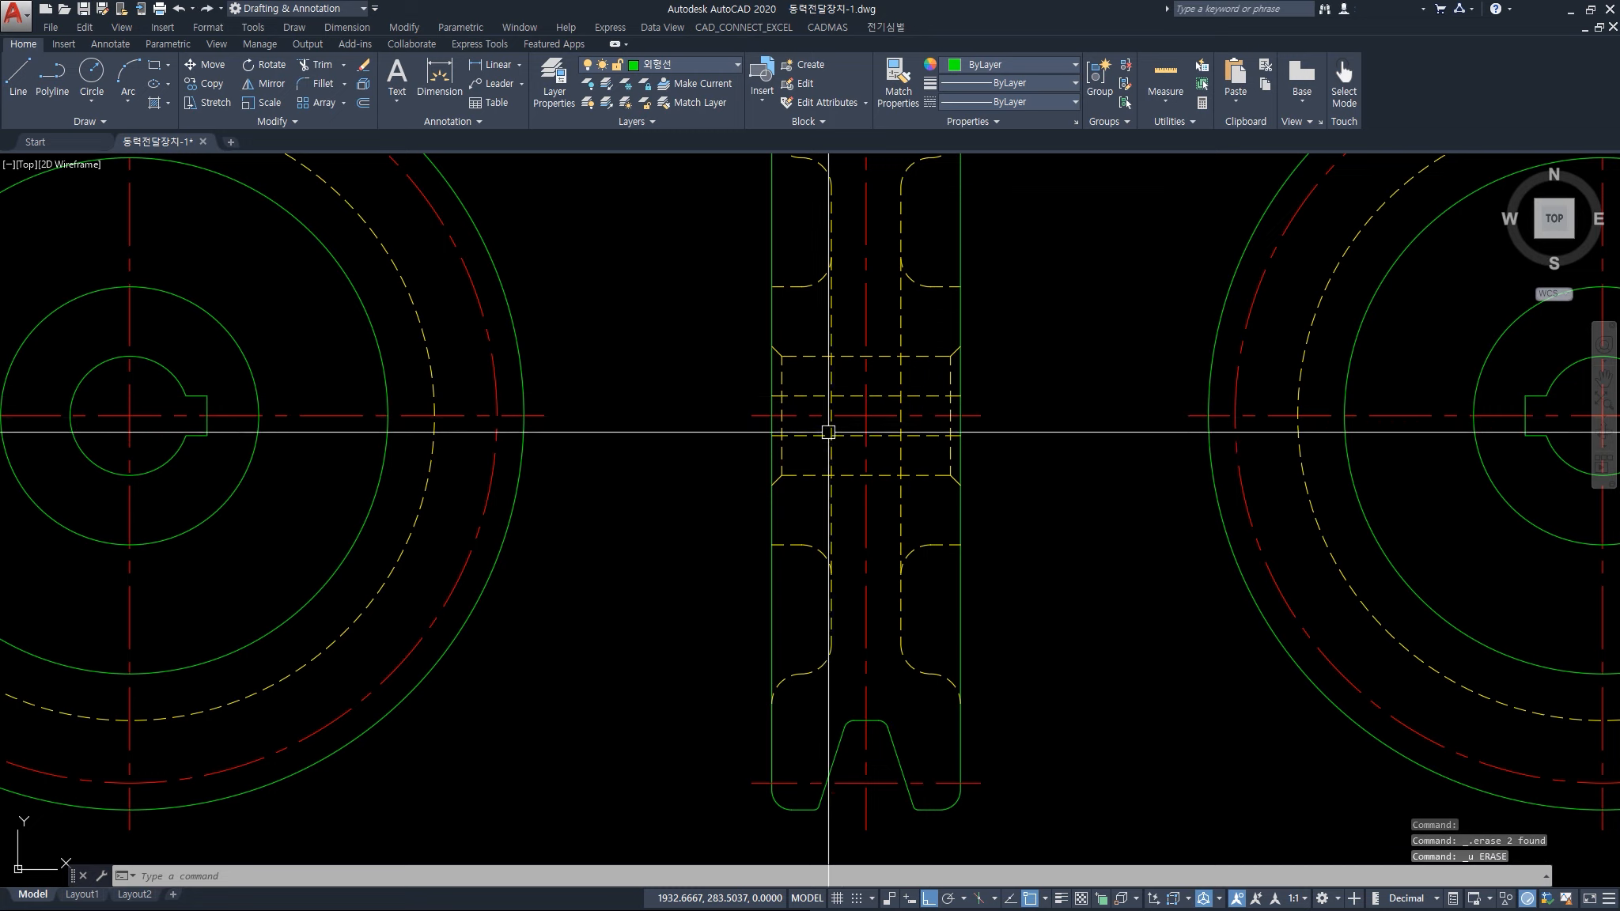
Highlight the two dashed keyway lines crossing the bore in the pulley's central side view, and clear the selection
{"action": "left_click", "coordinate": [884, 434]}
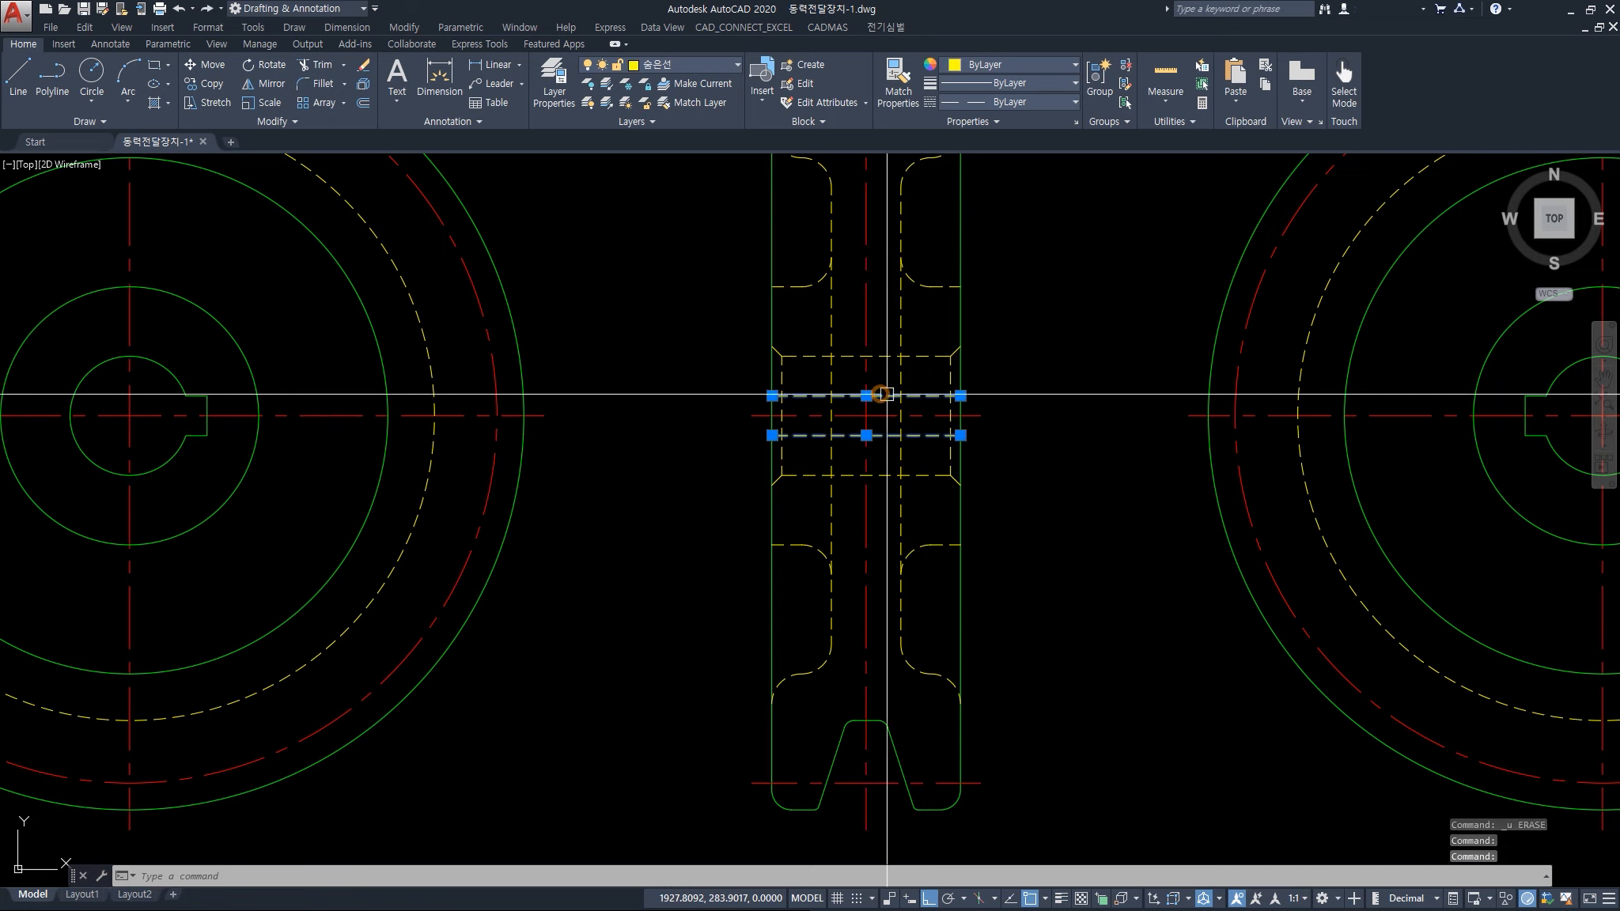
{"action": "scroll", "coordinate": [1095, 563], "scroll_direction": "down", "scroll_amount": 8}
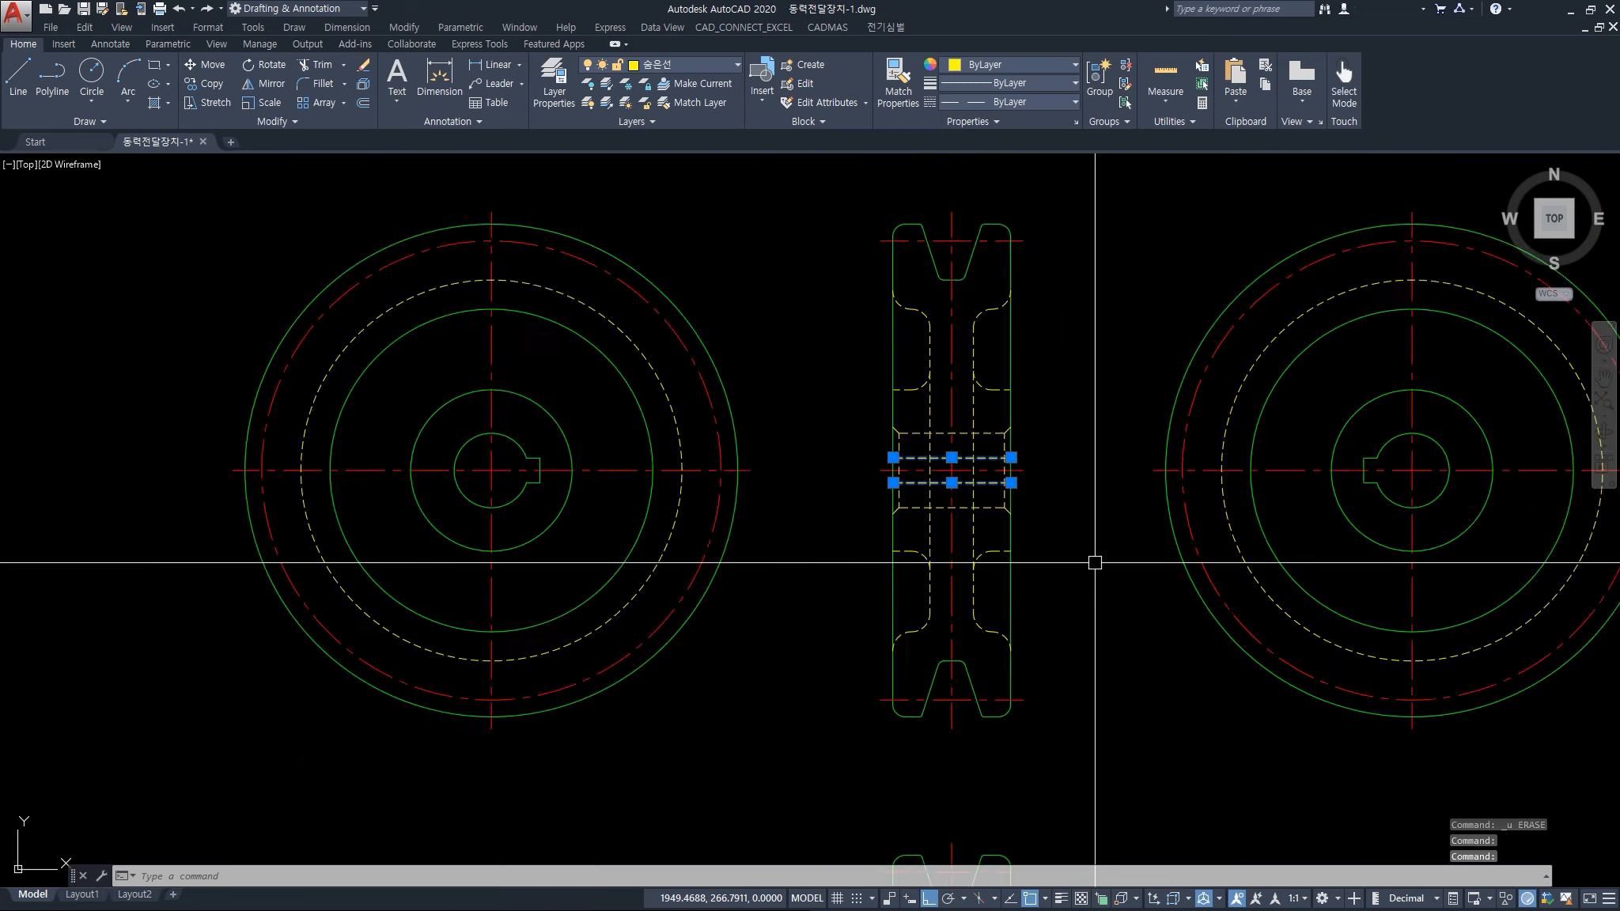
{"action": "middle_click_drag", "start_coordinate": [1085, 668], "coordinate": [1076, 592]}
{"action": "key", "text": "Escape"}
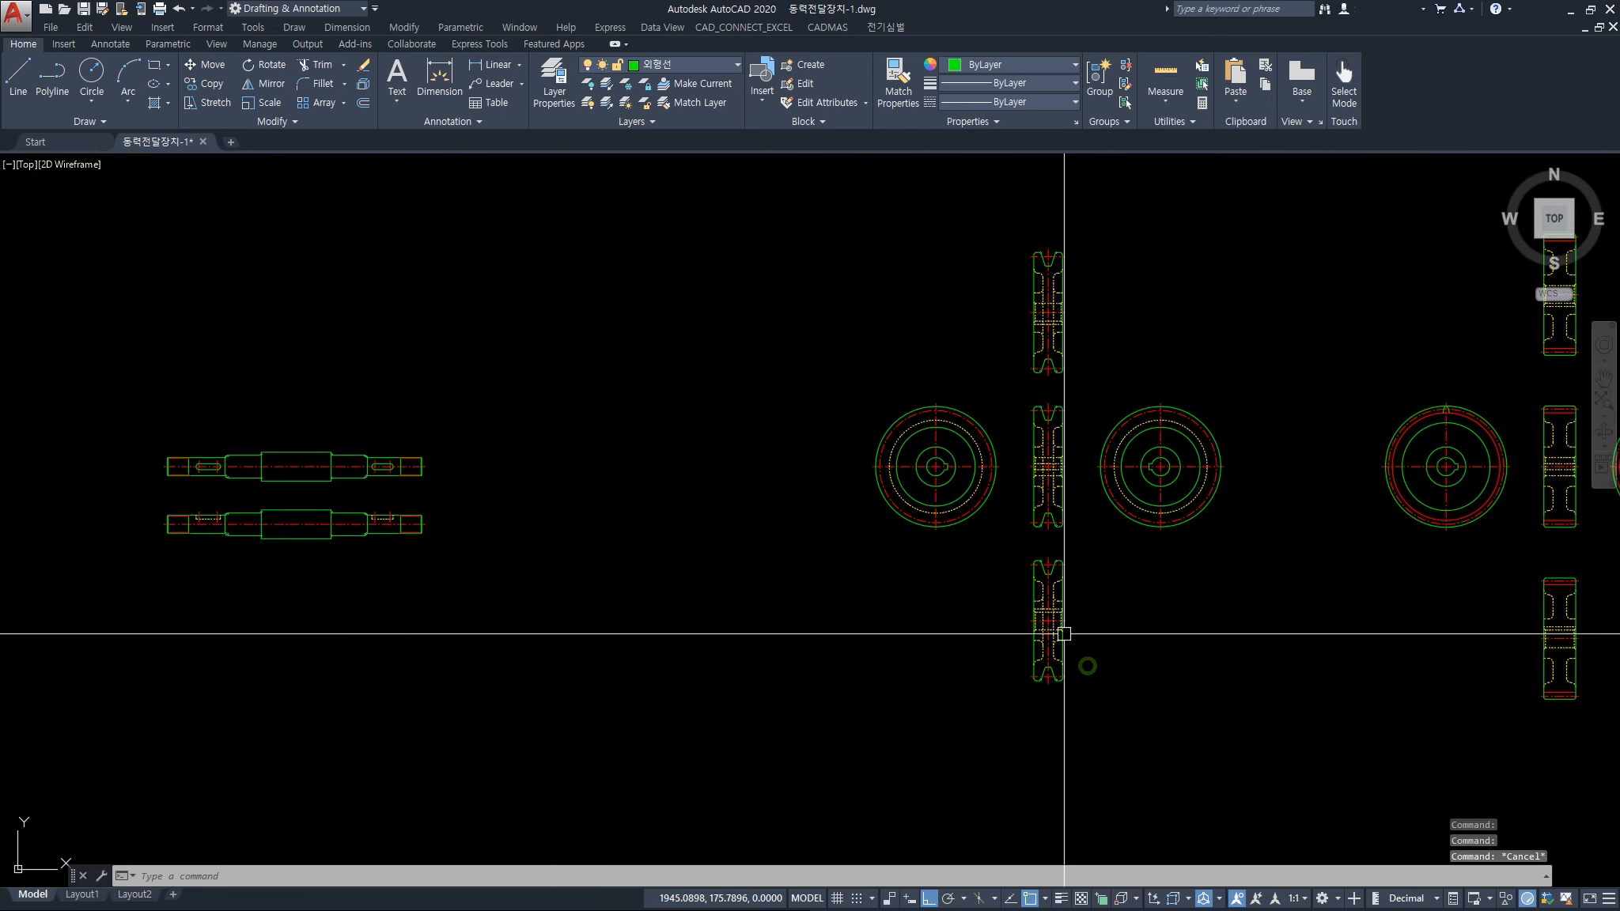
Highlight the dashed keyway line just above the bore in the V-groove pulley's lower side view
{"action": "scroll", "coordinate": [1059, 636], "scroll_direction": "up", "scroll_amount": 10}
{"action": "left_click", "coordinate": [1061, 526]}
{"action": "left_click", "coordinate": [1041, 517]}
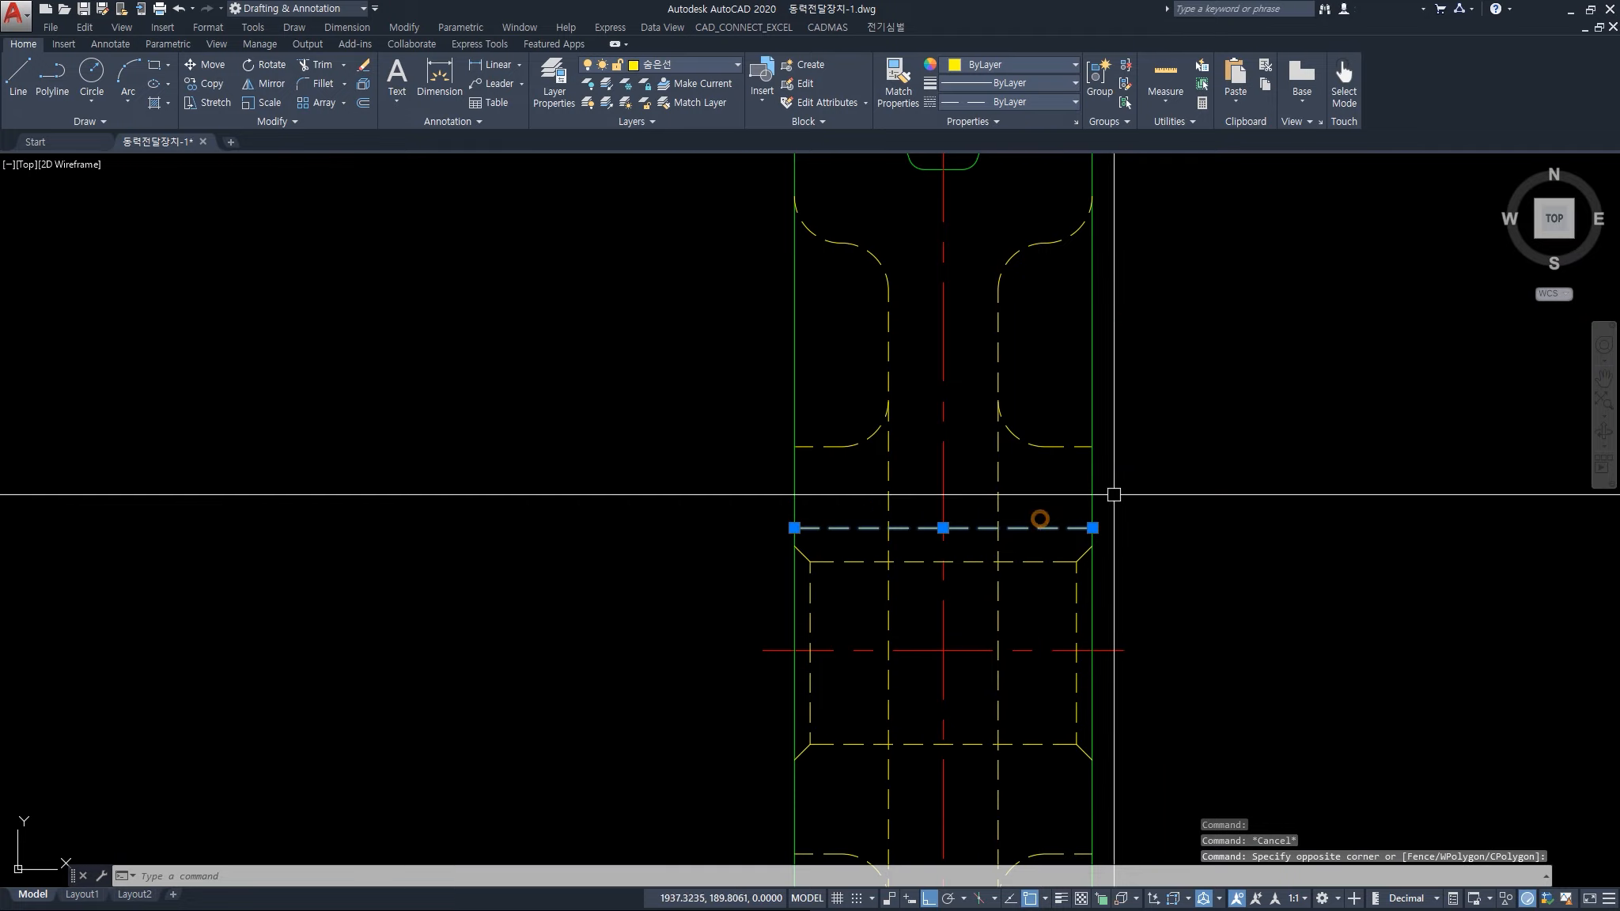
Highlight the matching dashed keyway line just below the bore in the pulley's upper side view, and clear the selection
{"action": "scroll", "coordinate": [1116, 431], "scroll_direction": "down", "scroll_amount": 10}
{"action": "middle_click_drag", "start_coordinate": [1103, 321], "coordinate": [1091, 439]}
{"action": "scroll", "coordinate": [1099, 280], "scroll_direction": "up", "scroll_amount": 8}
{"action": "scroll", "coordinate": [1106, 242], "scroll_direction": "down", "scroll_amount": 2}
{"action": "middle_click_drag", "start_coordinate": [1102, 258], "coordinate": [1100, 323]}
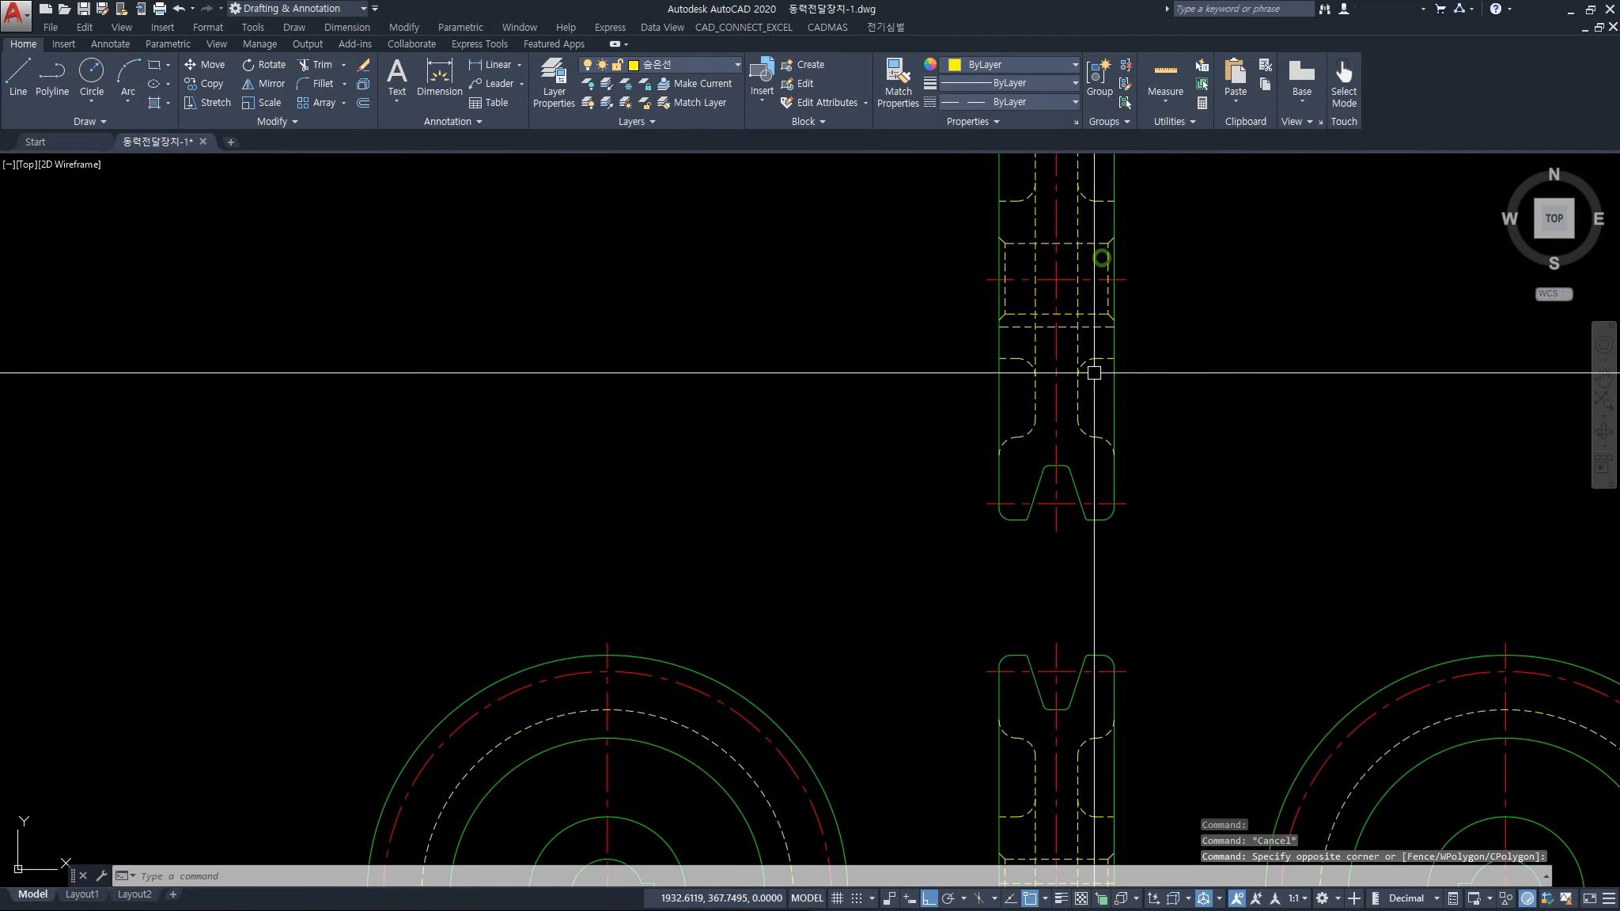
{"action": "scroll", "coordinate": [1094, 331], "scroll_direction": "up", "scroll_amount": 4}
{"action": "left_click", "coordinate": [1099, 331]}
{"action": "left_click", "coordinate": [1097, 280]}
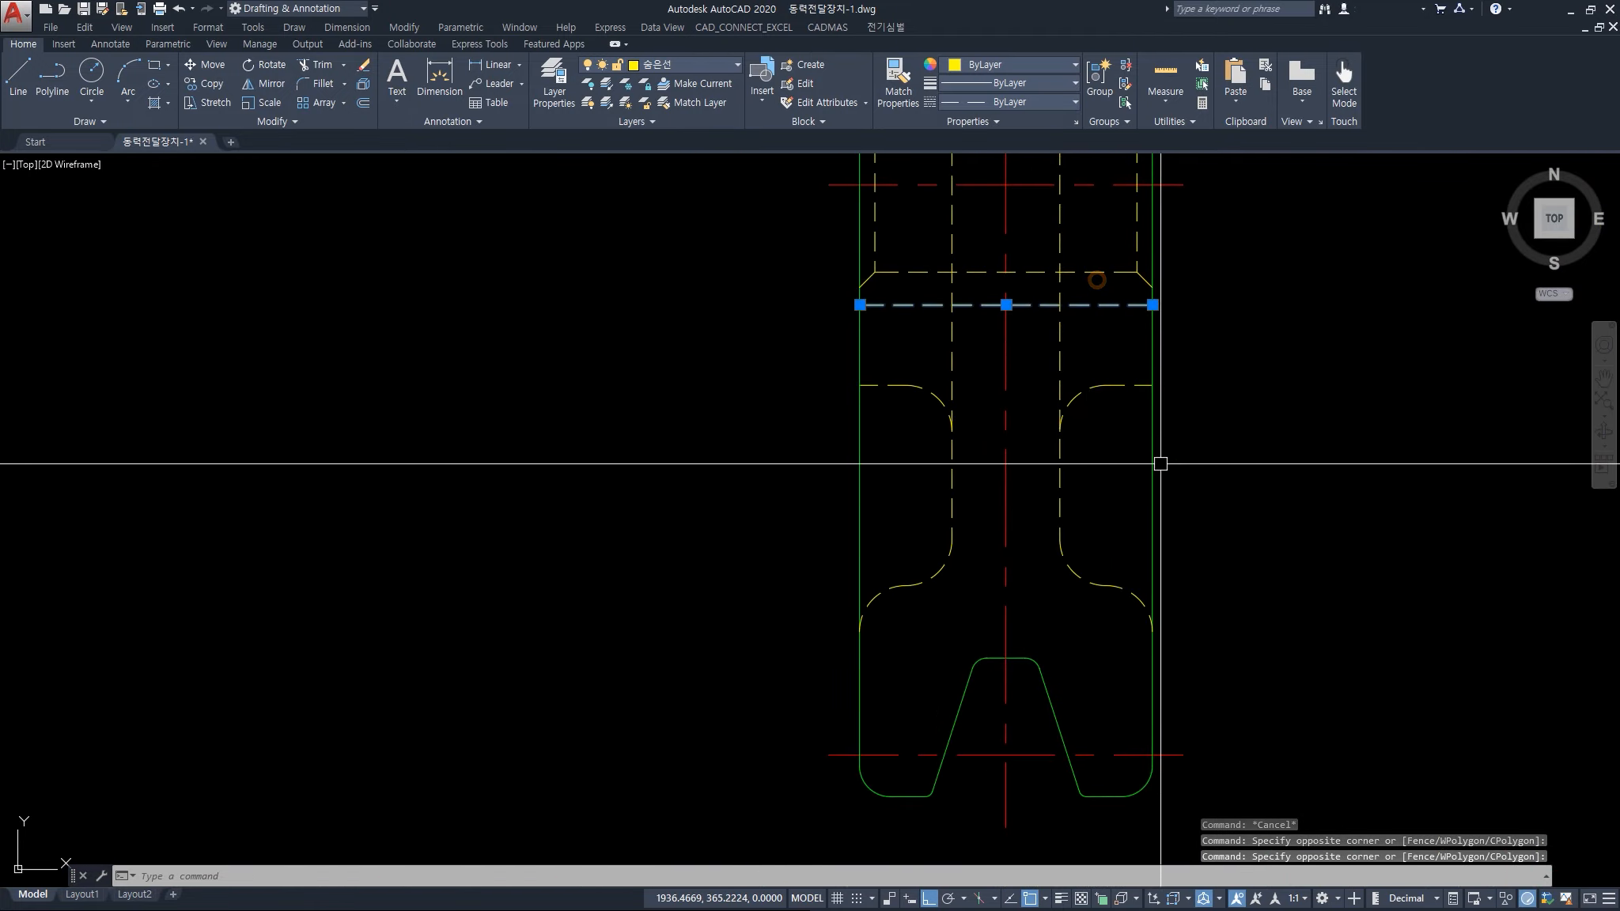
{"action": "scroll", "coordinate": [1160, 464], "scroll_direction": "down", "scroll_amount": 10}
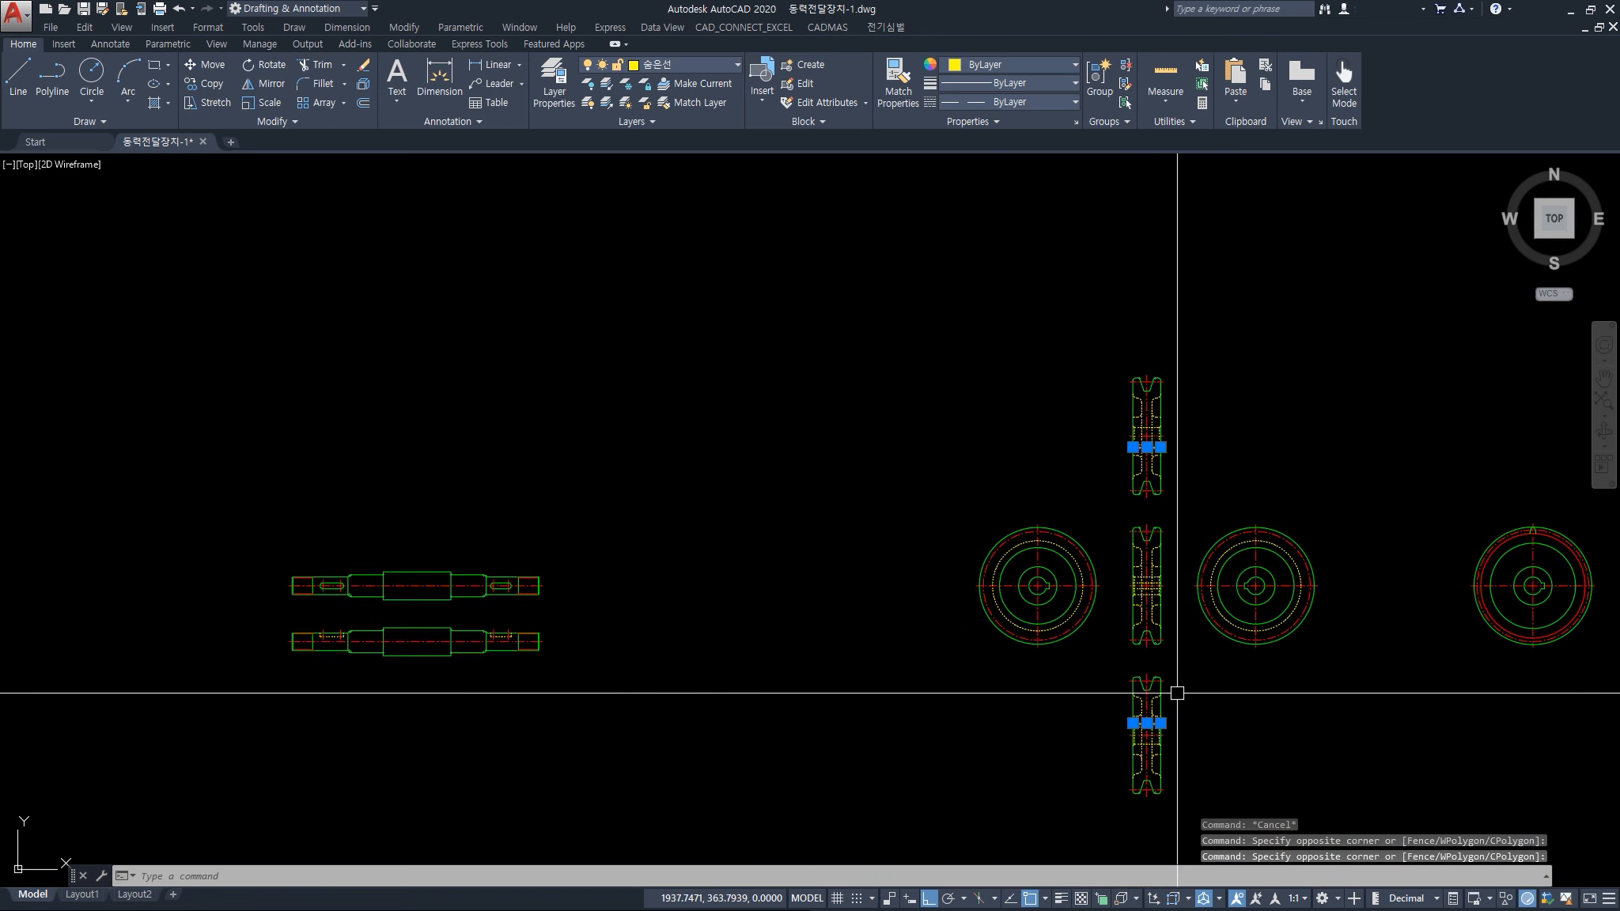
{"action": "key", "text": "Escape"}
{"action": "key", "text": "Escape"}
Examine the shaft keyways and the V-groove pulley's lower, central and upper side views to compare how they show the keyway
{"action": "middle_click_drag", "start_coordinate": [1160, 730], "coordinate": [1160, 600]}
{"action": "scroll", "coordinate": [1103, 600], "scroll_direction": "up", "scroll_amount": 4}
{"action": "scroll", "coordinate": [1160, 599], "scroll_direction": "down", "scroll_amount": 4}
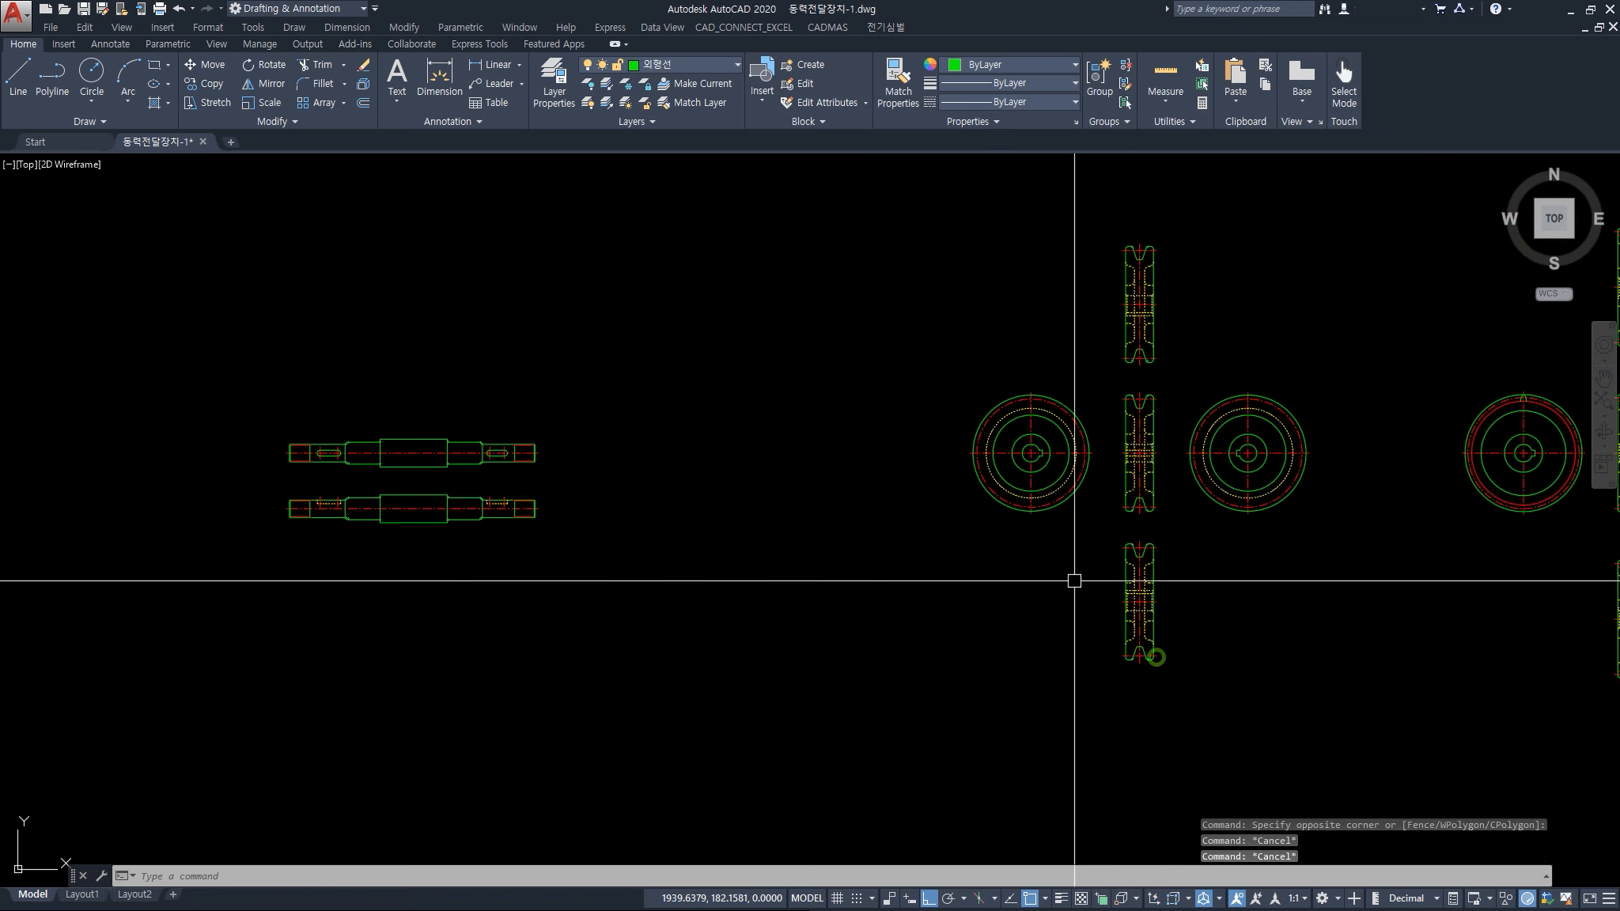
{"action": "scroll", "coordinate": [499, 491], "scroll_direction": "up", "scroll_amount": 6}
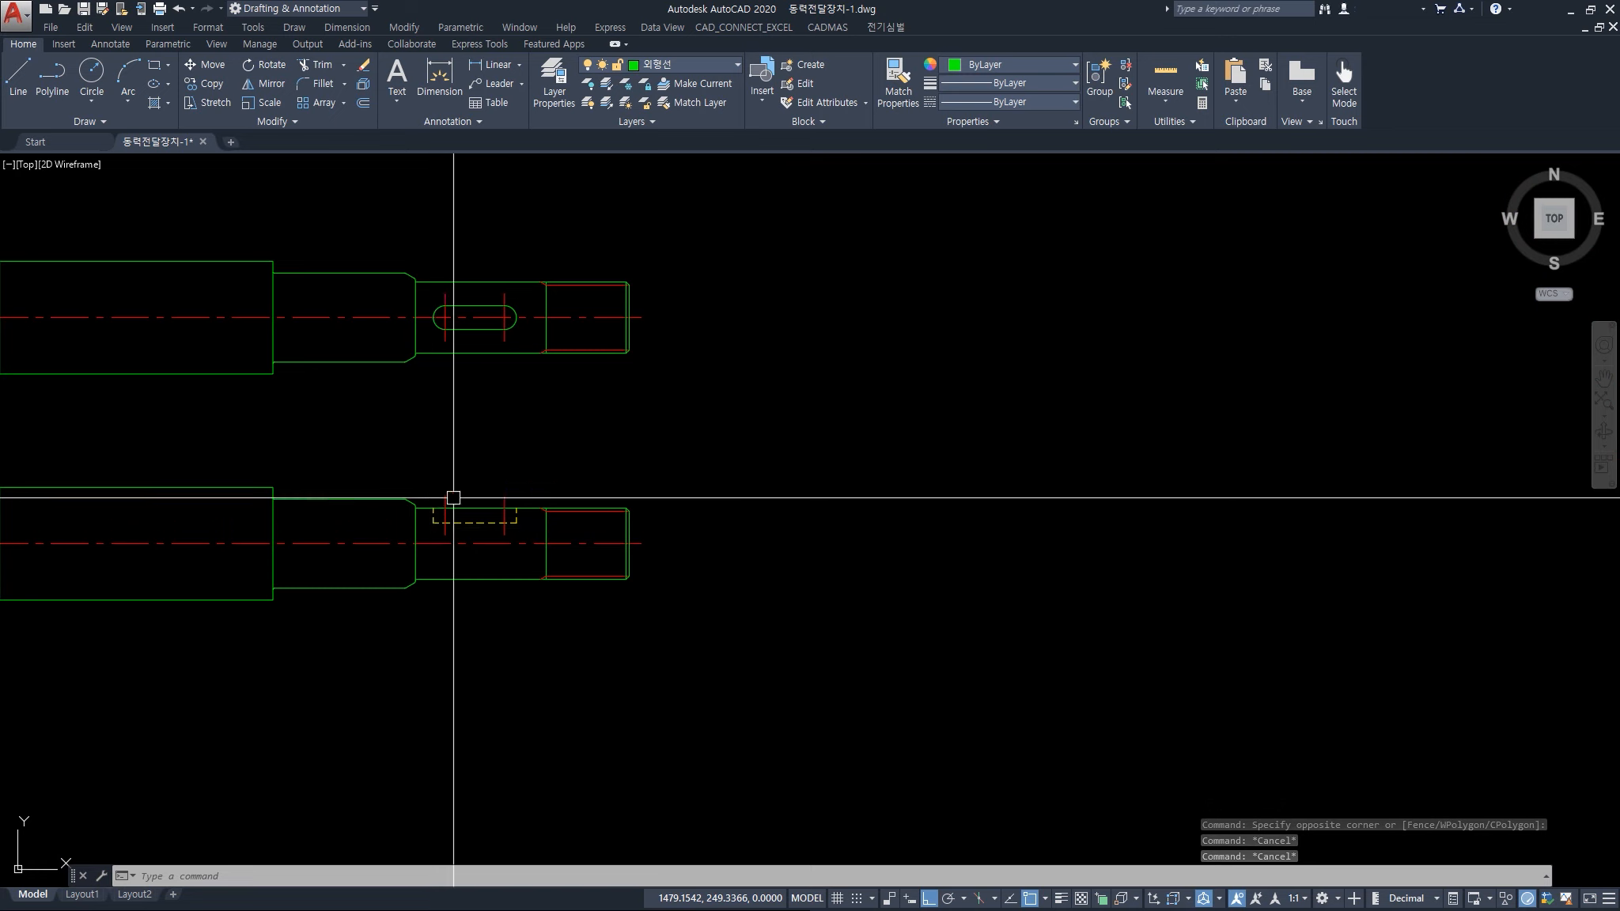
{"action": "scroll", "coordinate": [502, 506], "scroll_direction": "down", "scroll_amount": 5}
{"action": "scroll", "coordinate": [1092, 623], "scroll_direction": "up", "scroll_amount": 3}
{"action": "scroll", "coordinate": [990, 531], "scroll_direction": "up", "scroll_amount": 2}
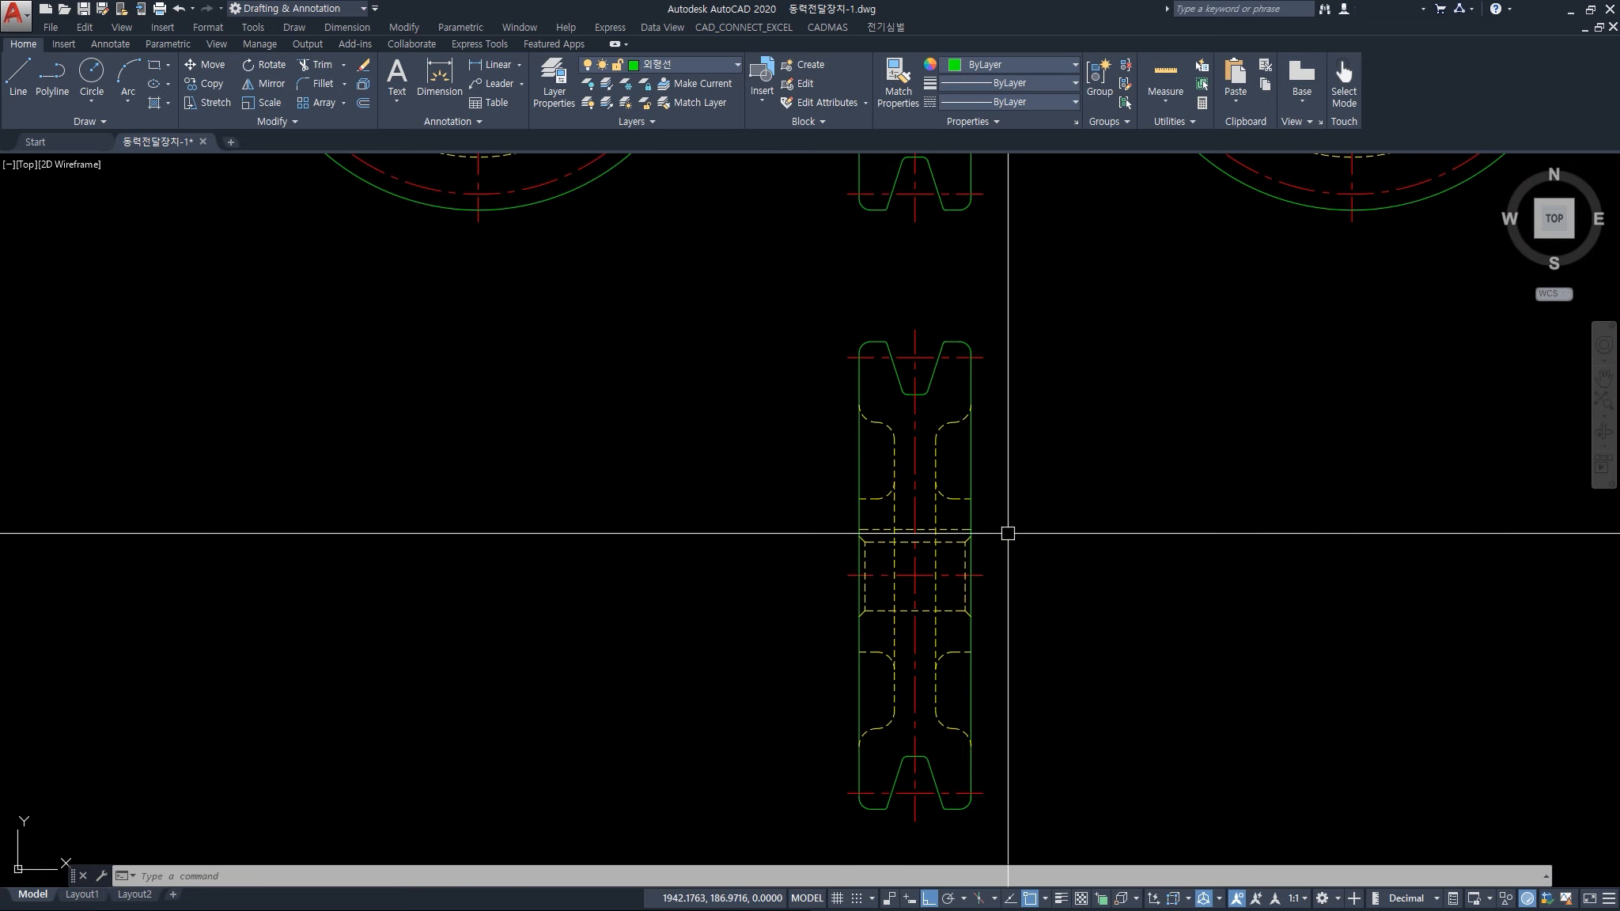
{"action": "scroll", "coordinate": [1008, 534], "scroll_direction": "down", "scroll_amount": 6}
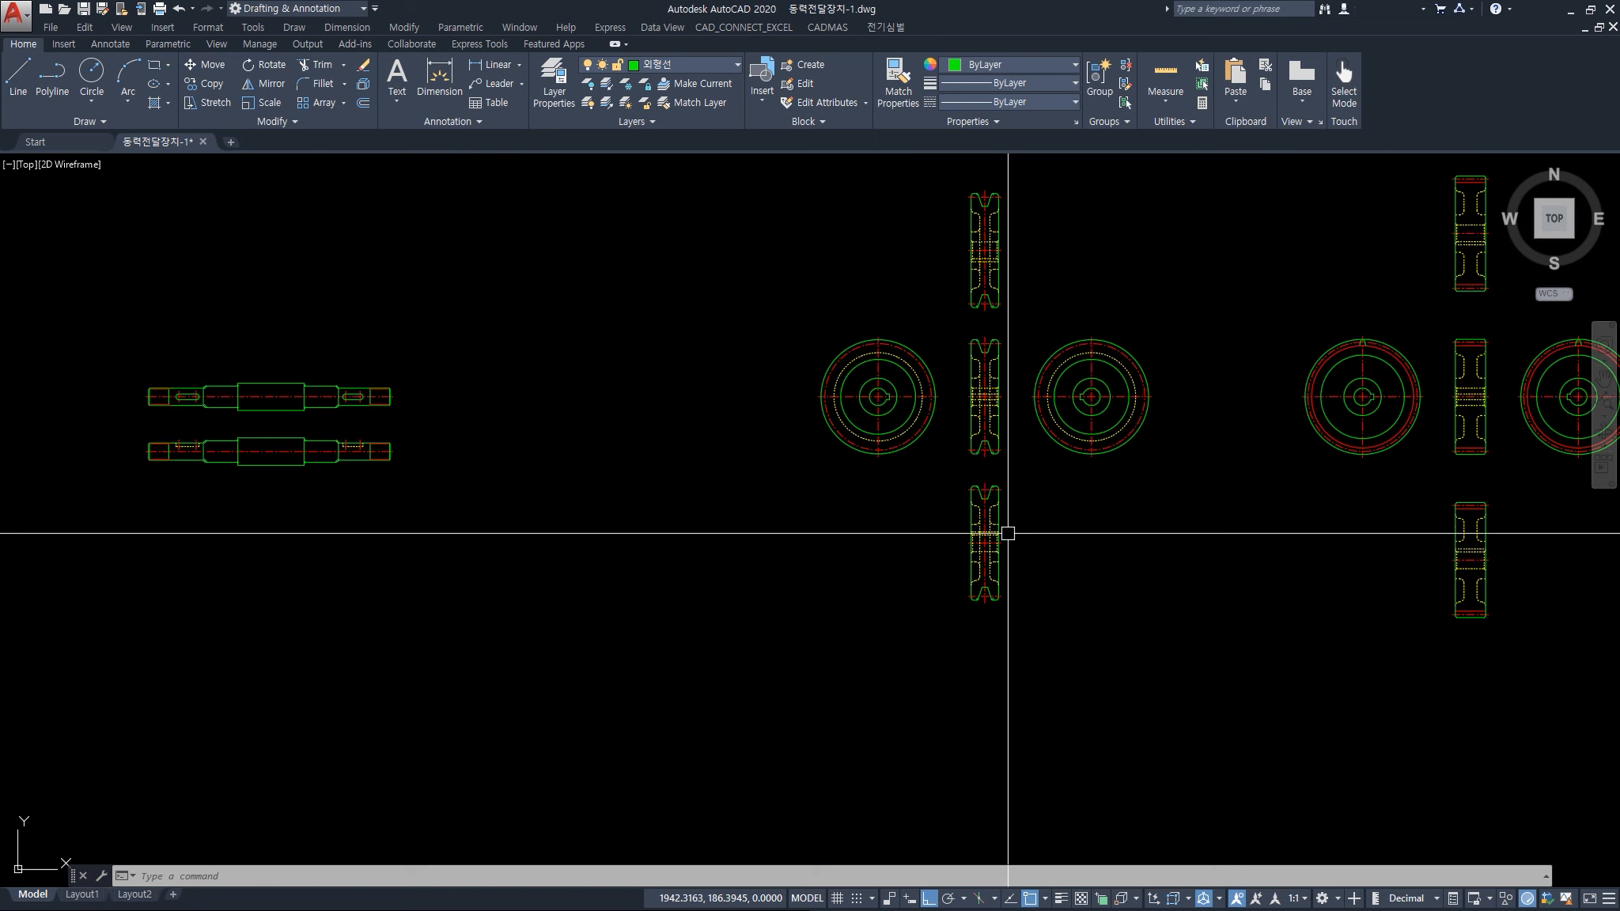
{"action": "scroll", "coordinate": [995, 251], "scroll_direction": "up", "scroll_amount": 4}
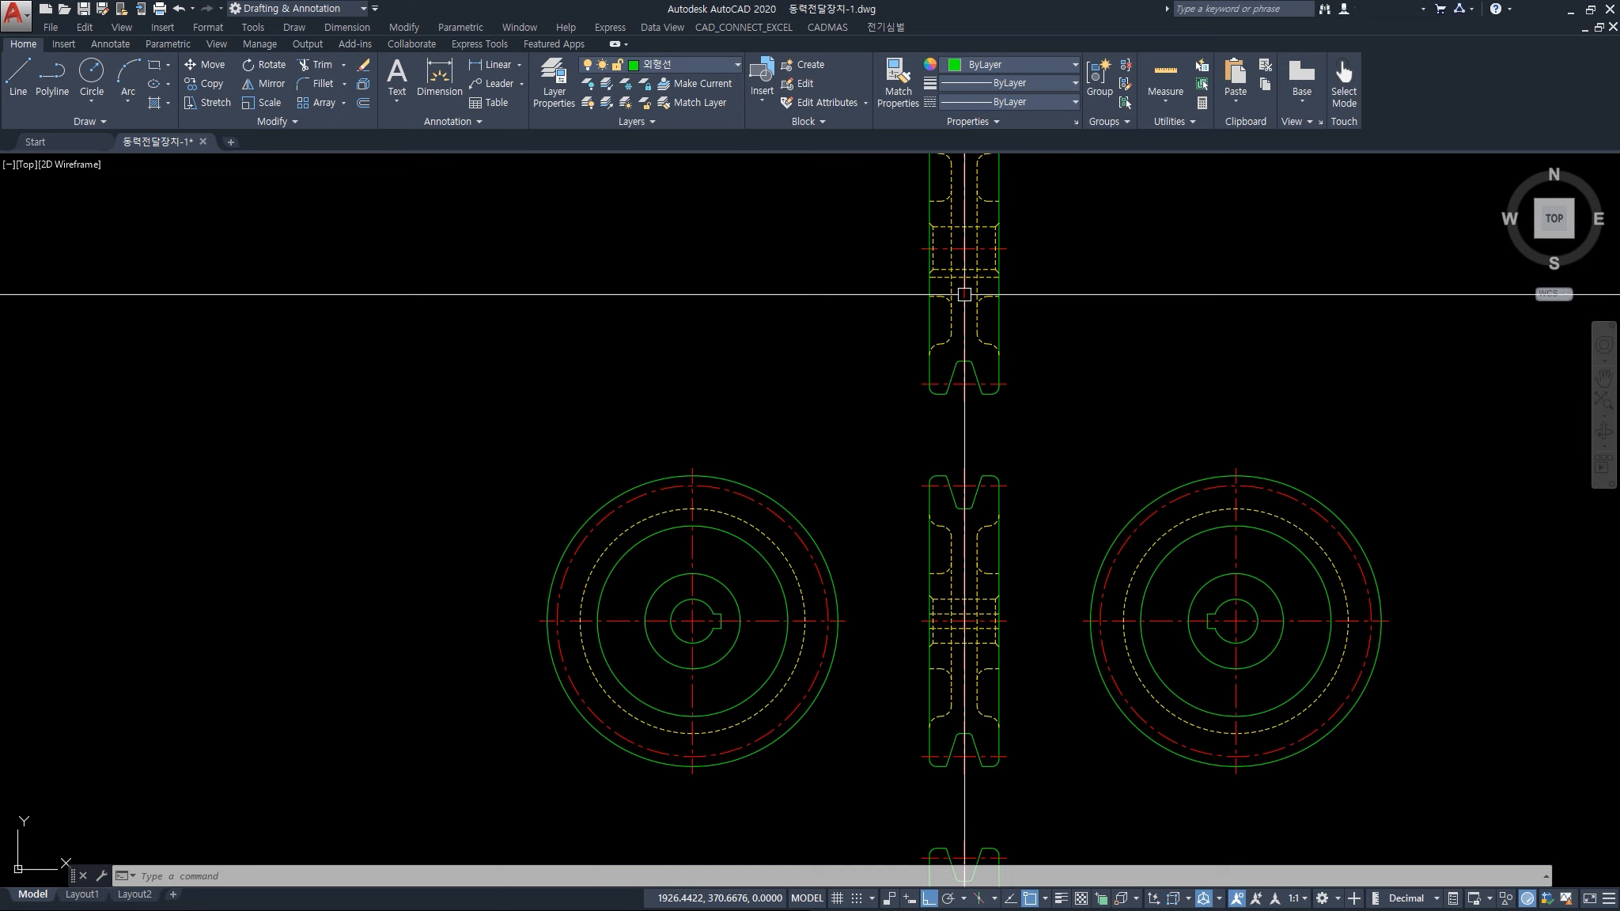
Highlight the V-groove pulley's lower side view, and clear the selection
{"action": "scroll", "coordinate": [1042, 301], "scroll_direction": "down", "scroll_amount": 5}
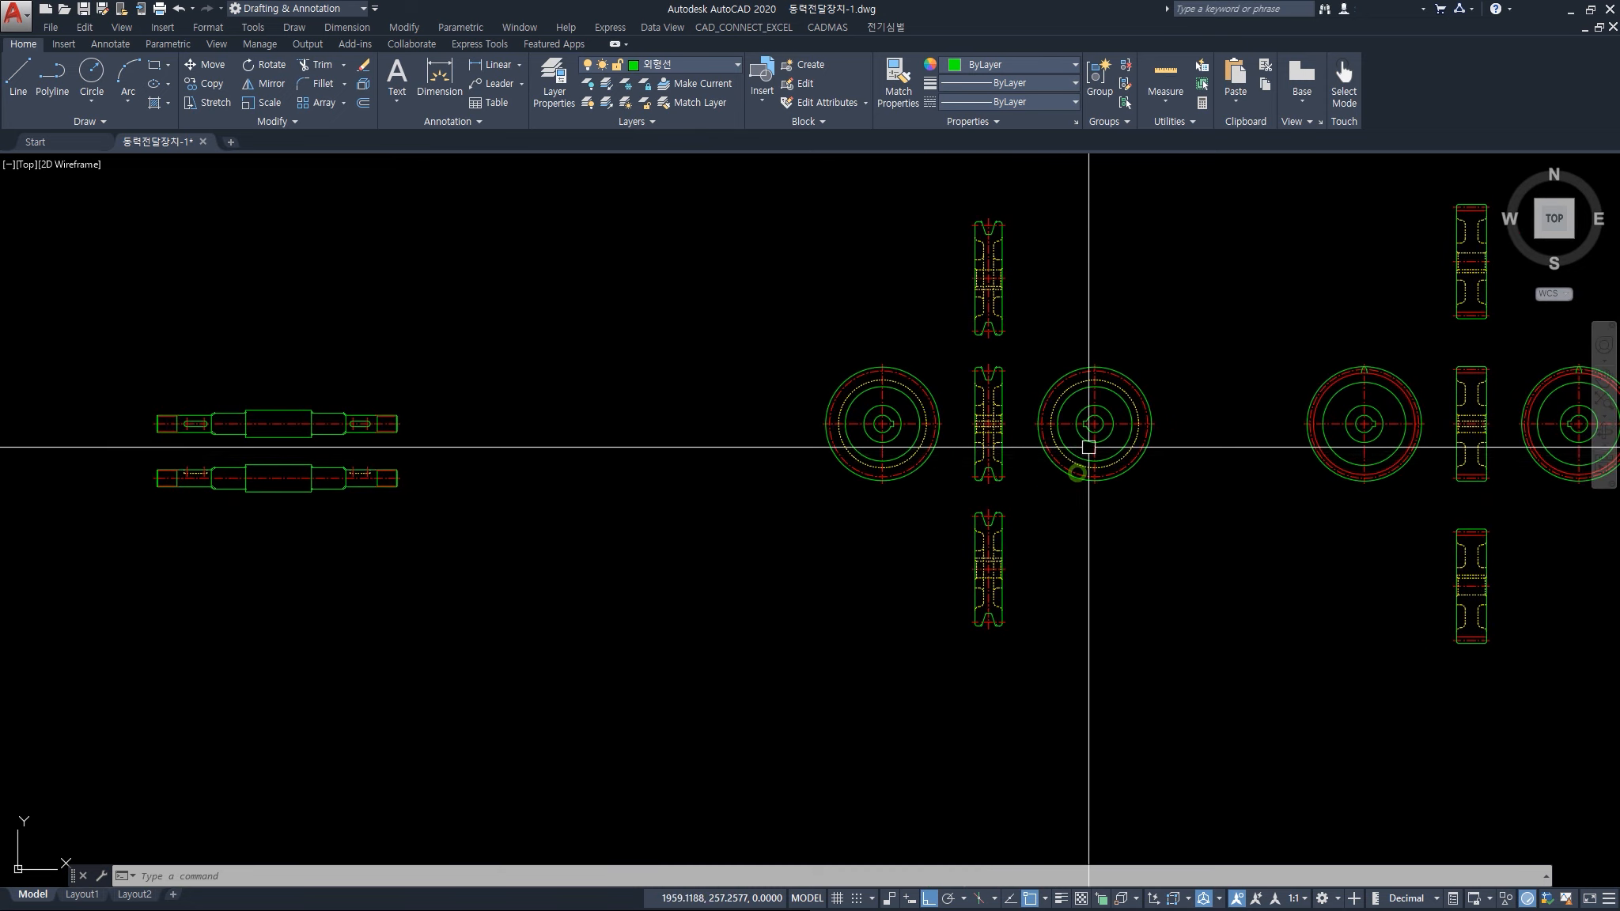
{"action": "scroll", "coordinate": [1088, 448], "scroll_direction": "up", "scroll_amount": 5}
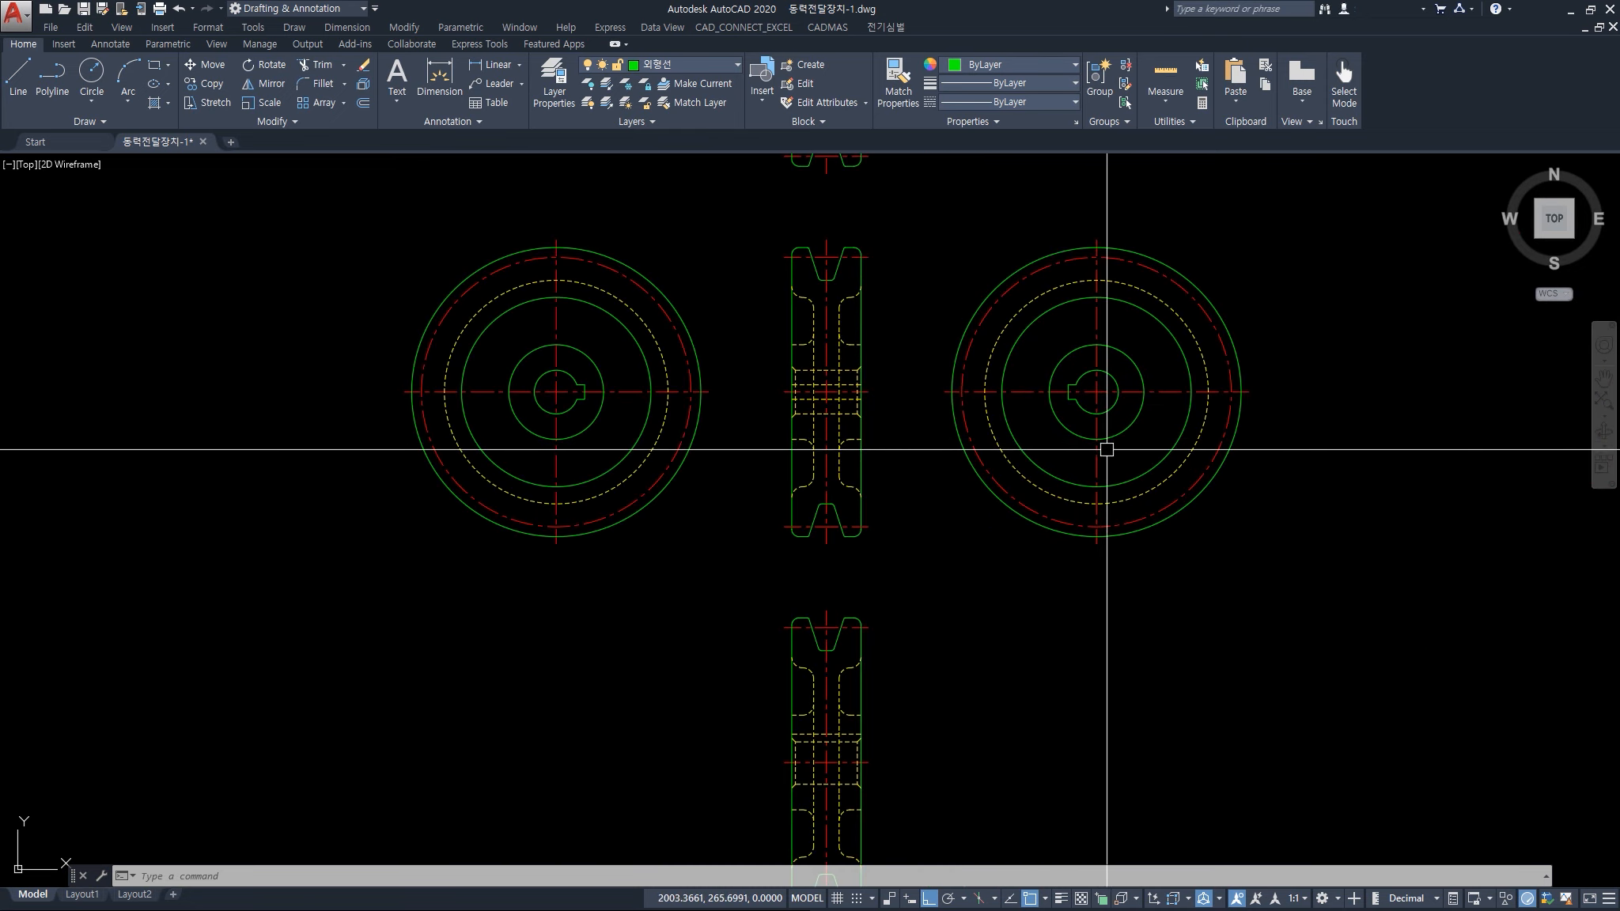
{"action": "middle_click_drag", "start_coordinate": [900, 692], "coordinate": [900, 564]}
{"action": "left_click", "coordinate": [902, 686]}
{"action": "left_click", "coordinate": [735, 602]}
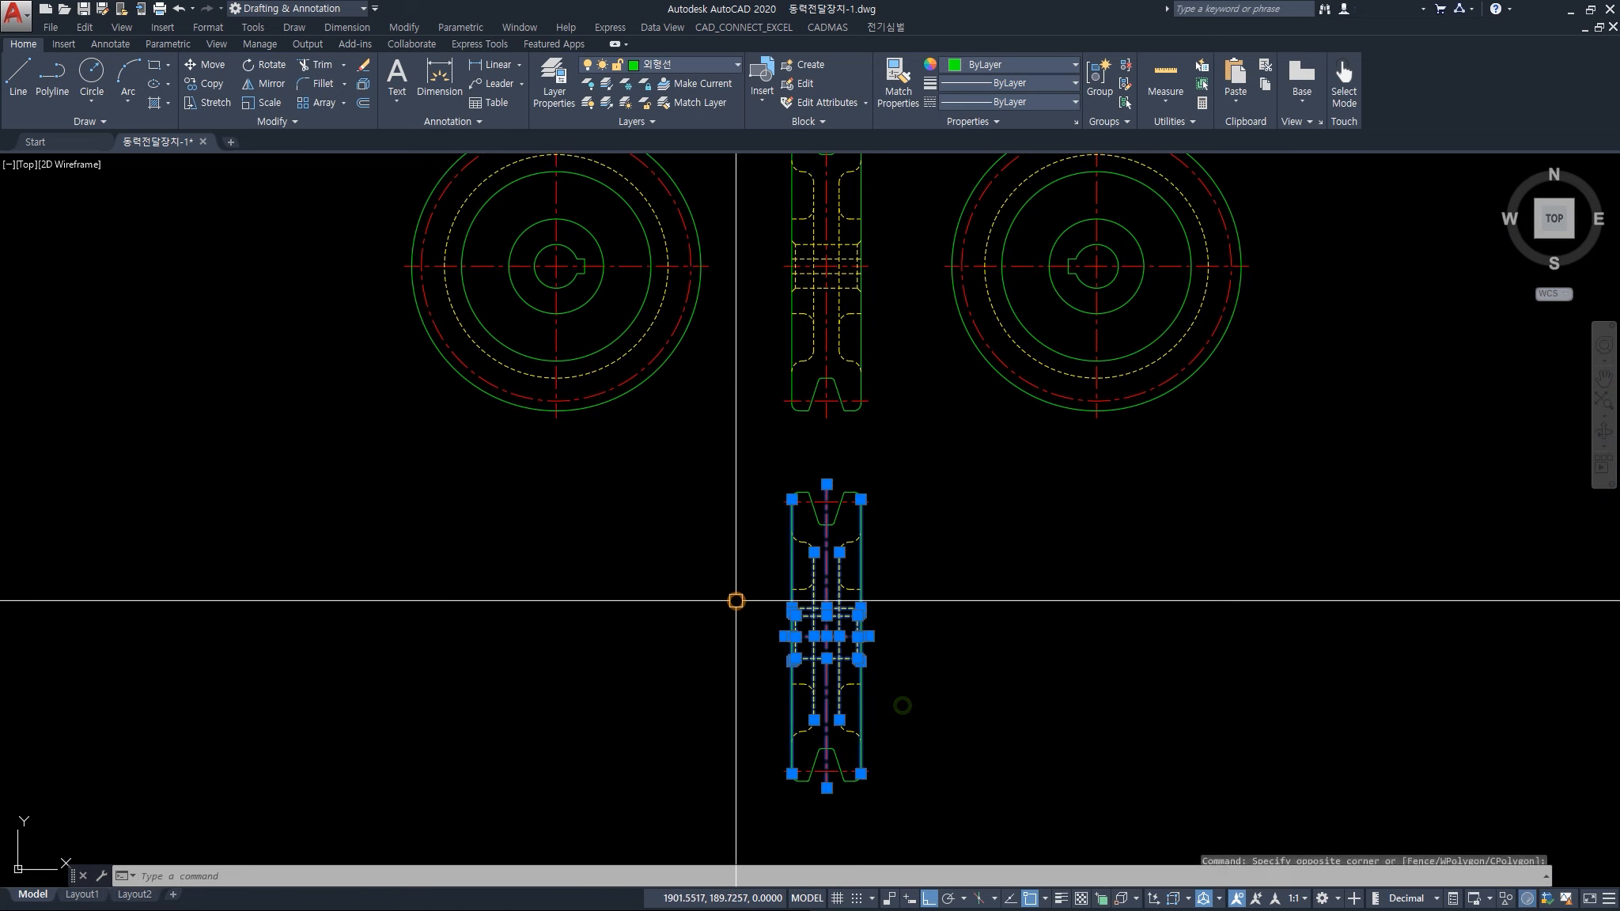
{"action": "key", "text": "Escape"}
{"action": "key", "text": "Escape"}
{"action": "key", "text": "Escape"}
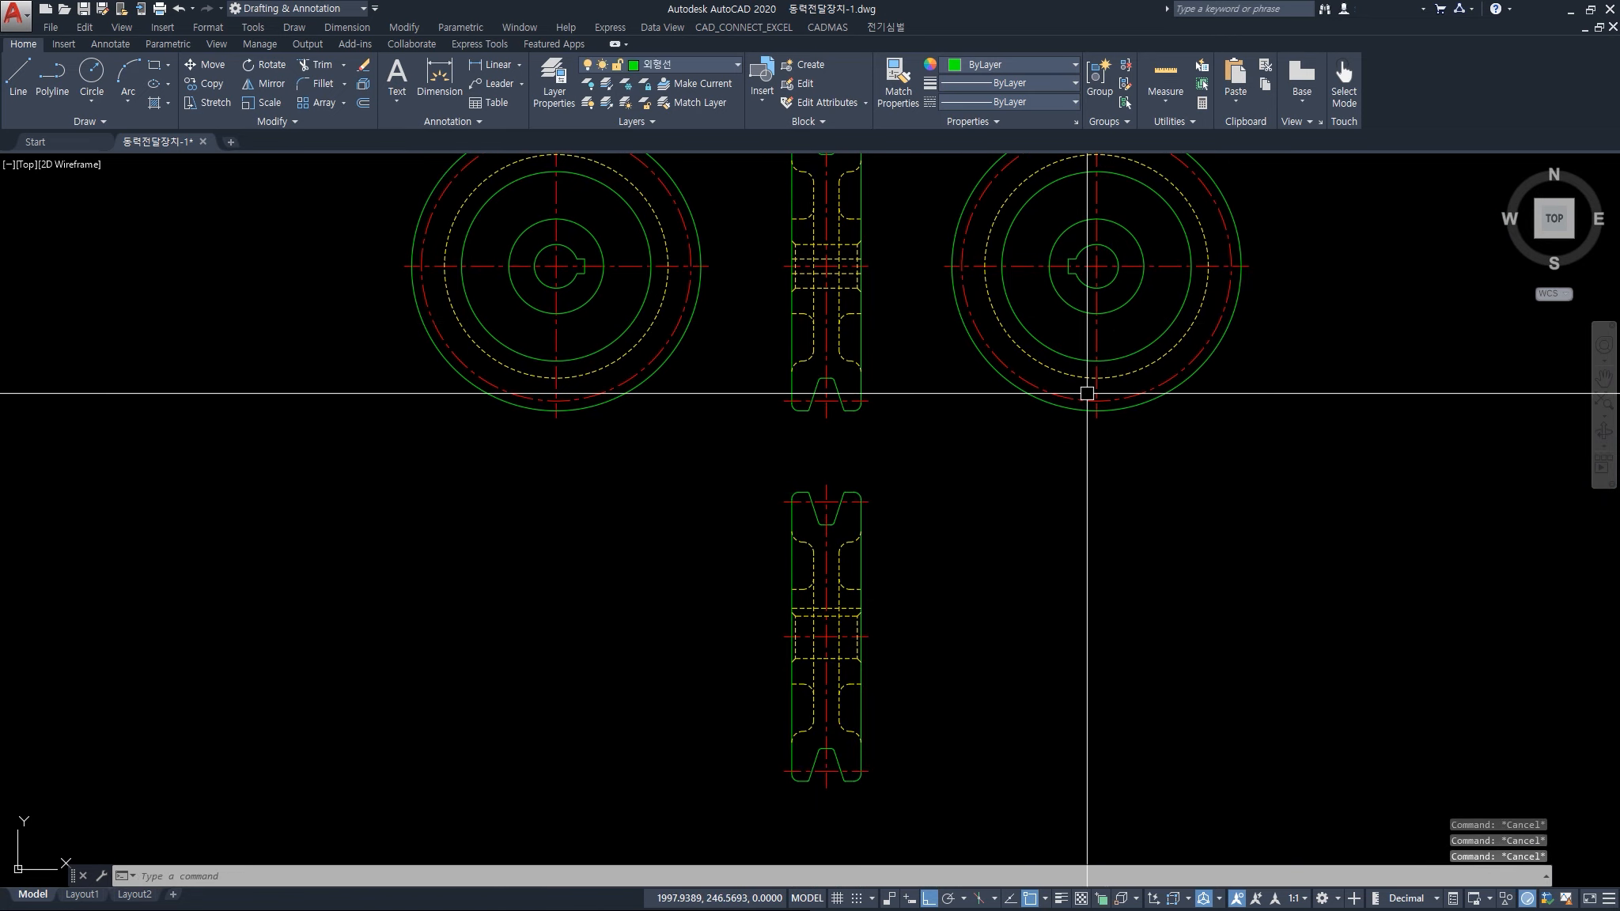
Rotate the V-groove pulley's right-hand circular view a quarter turn about its centre so the keyway points straight up
{"action": "middle_click_drag", "start_coordinate": [1154, 405], "coordinate": [1117, 480]}
{"action": "type", "text": "r"}
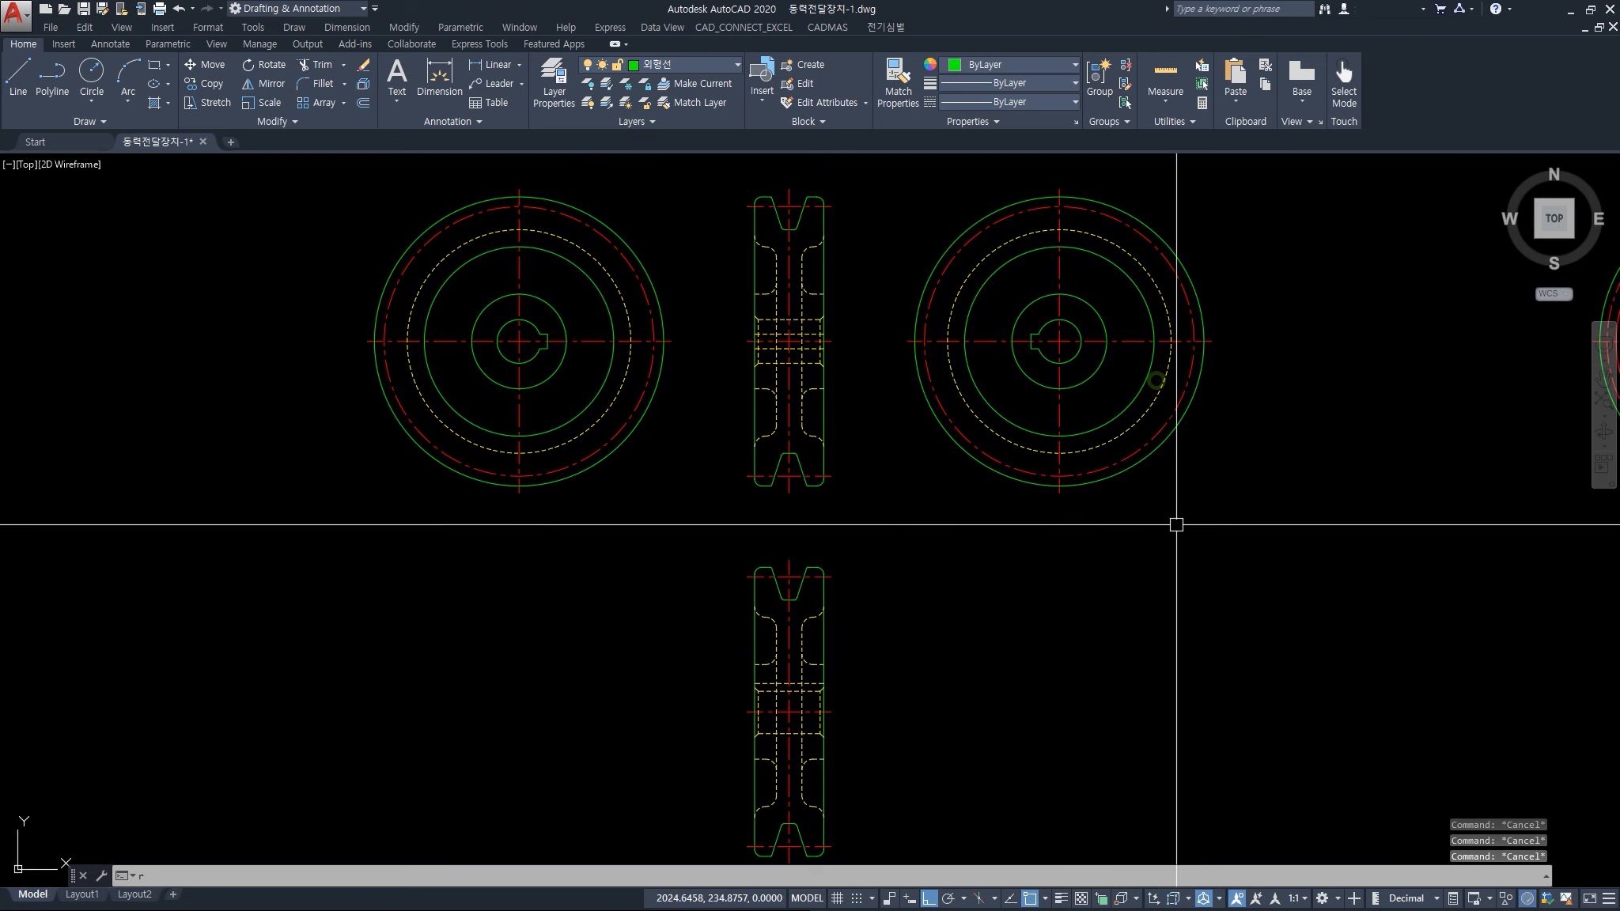
{"action": "type", "text": "o"}
{"action": "key", "text": "Return"}
{"action": "left_click", "coordinate": [1256, 536]}
{"action": "left_click", "coordinate": [909, 269]}
{"action": "key", "text": "Return"}
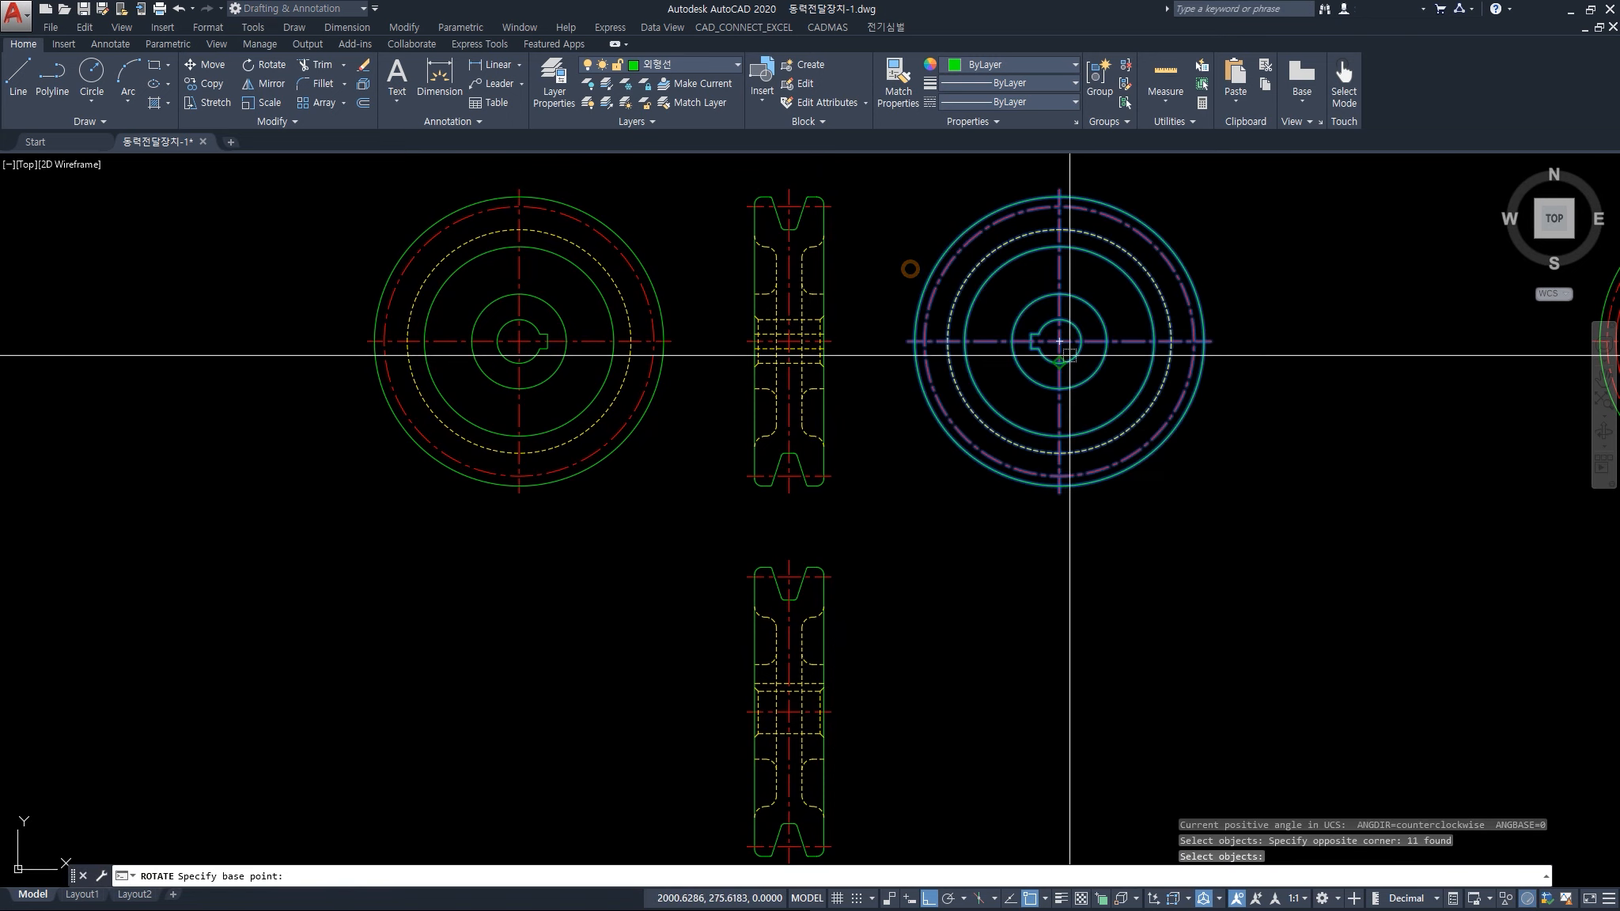
{"action": "left_click", "coordinate": [1068, 353]}
{"action": "left_click", "coordinate": [1084, 575]}
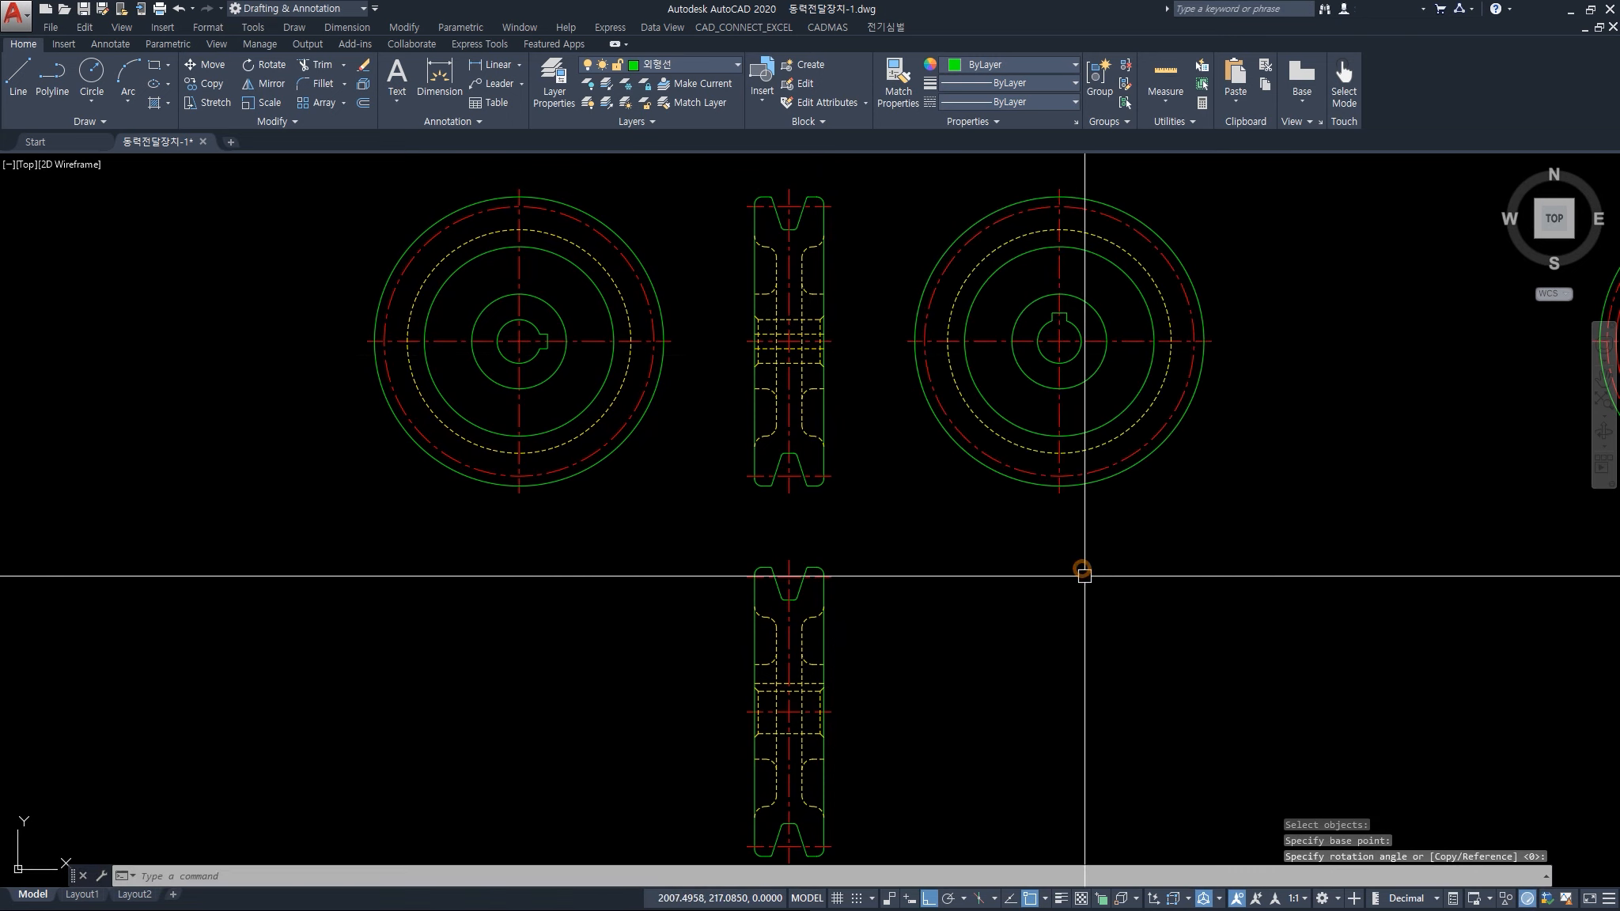
{"action": "type", "text": "m"}
{"action": "key", "text": "Return"}
{"action": "left_click", "coordinate": [1184, 552]}
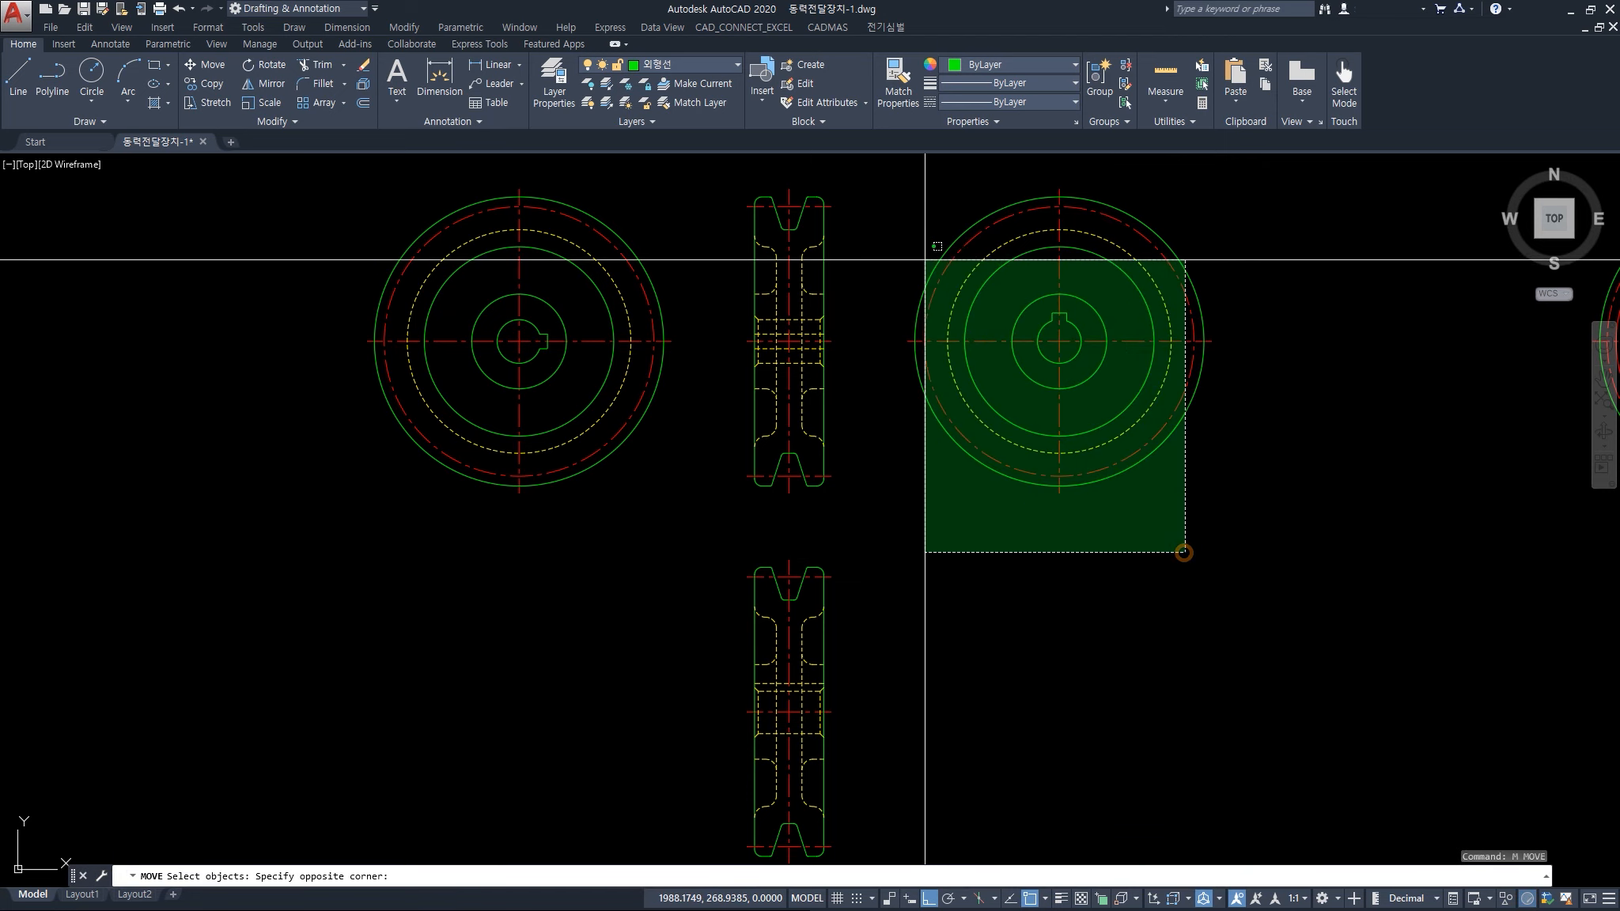
{"action": "left_click", "coordinate": [925, 260]}
{"action": "key", "text": "Return"}
{"action": "left_click", "coordinate": [1060, 341]}
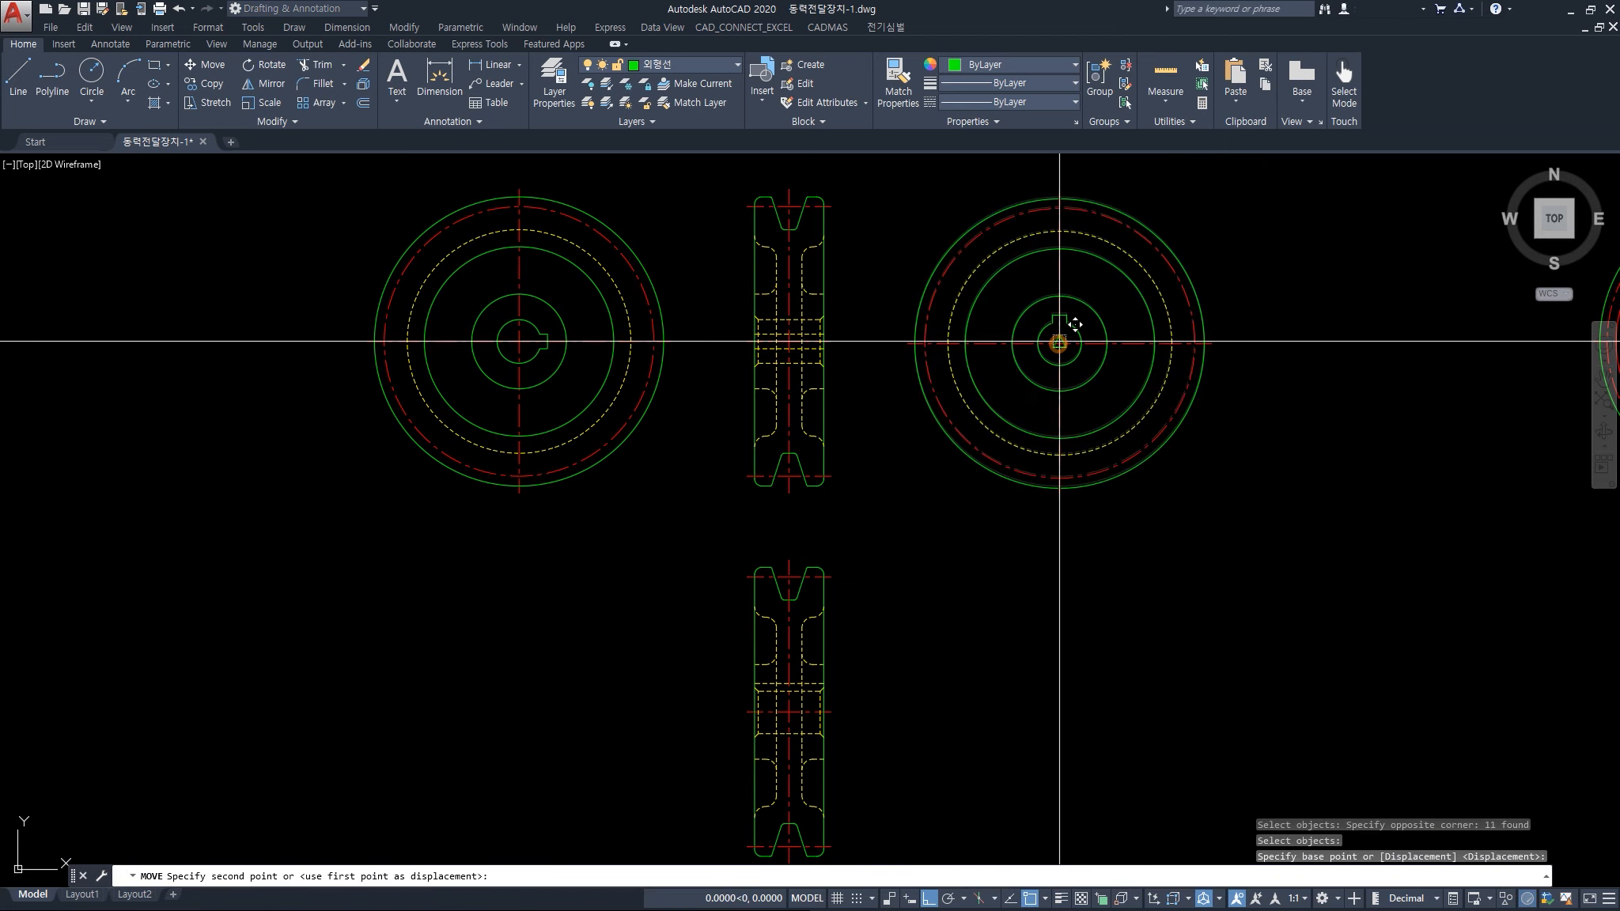
{"action": "key", "text": "Escape"}
{"action": "key", "text": "Escape"}
Highlight the V-groove pulley's central side view, clear the selection, and compare it with the lower side view
{"action": "middle_click_drag", "start_coordinate": [827, 465], "coordinate": [951, 537]}
{"action": "left_click", "coordinate": [997, 581]}
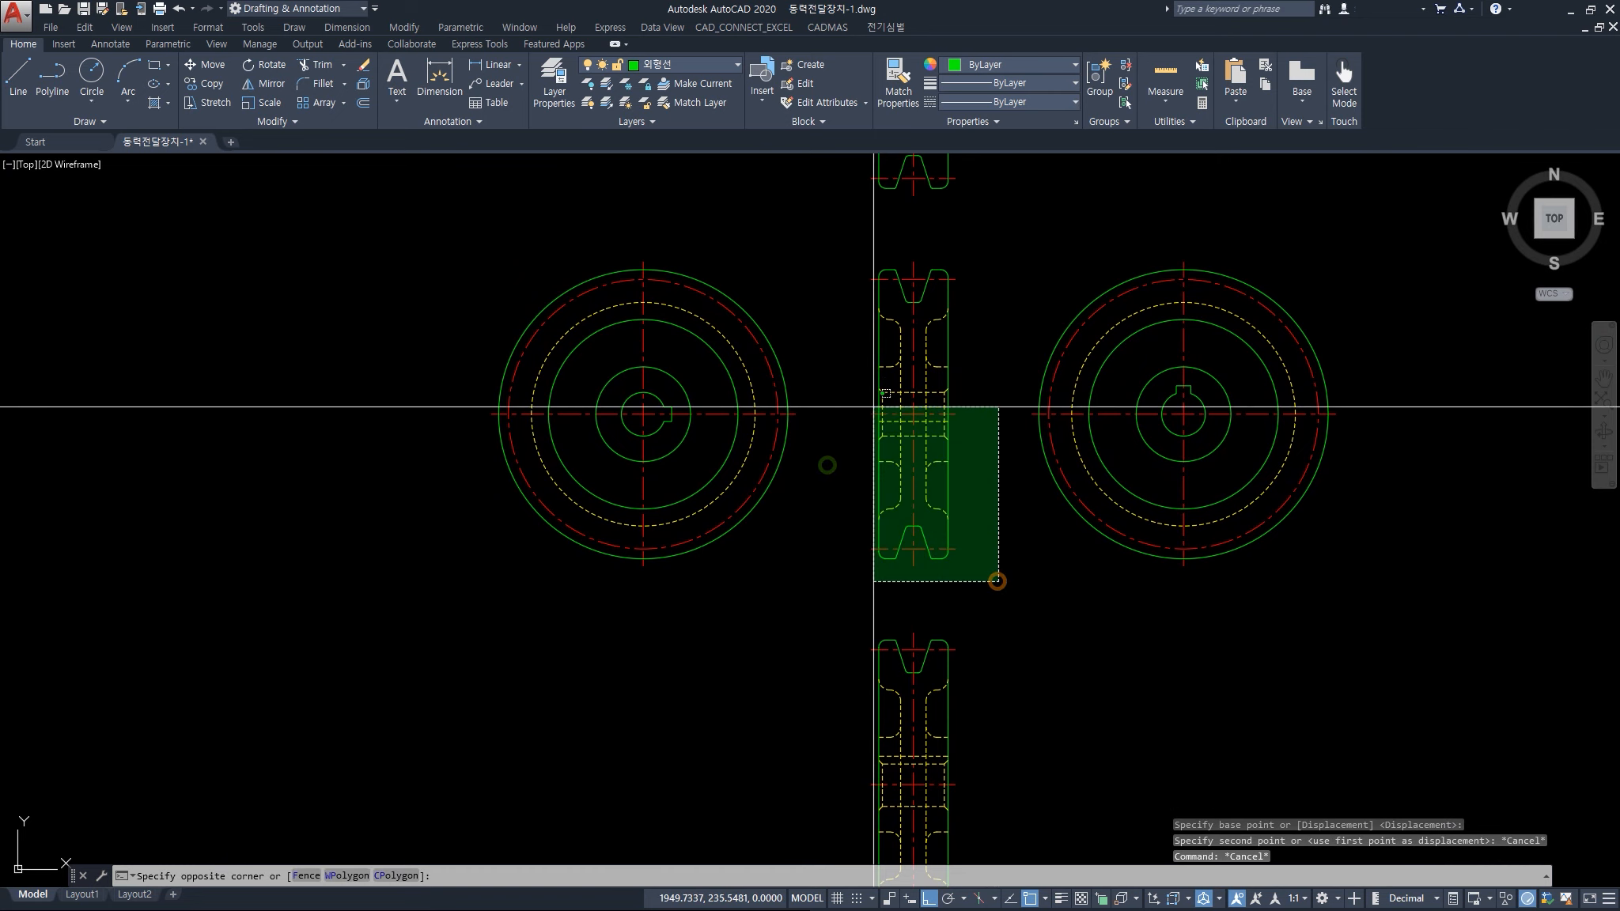
{"action": "left_click", "coordinate": [860, 243]}
{"action": "key", "text": "Escape"}
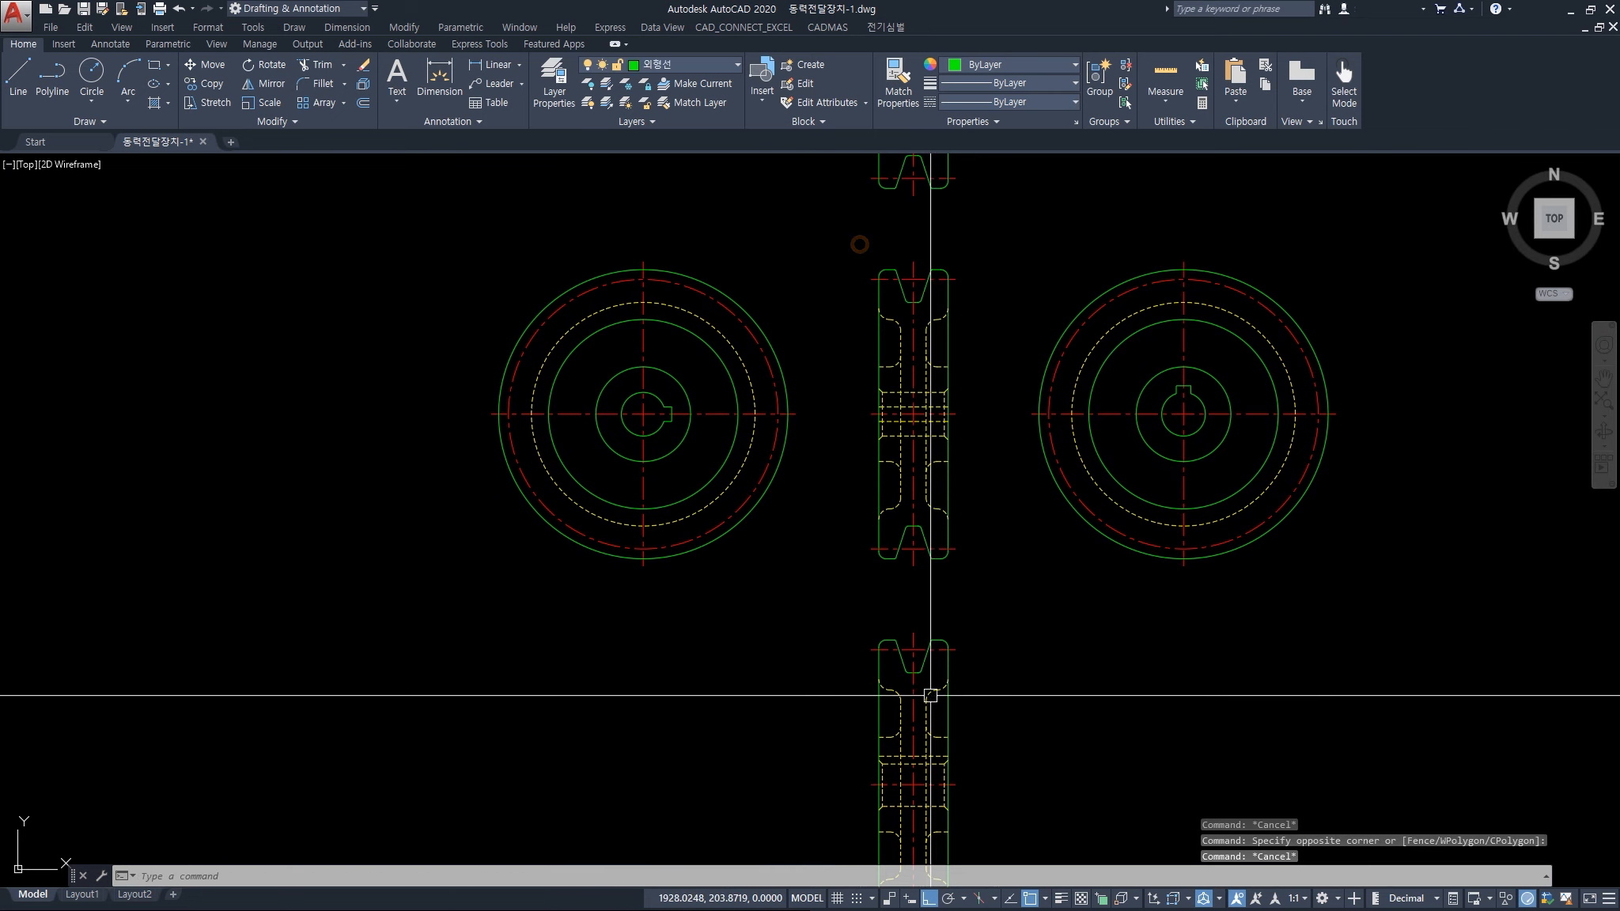
{"action": "middle_click_drag", "start_coordinate": [930, 695], "coordinate": [933, 563]}
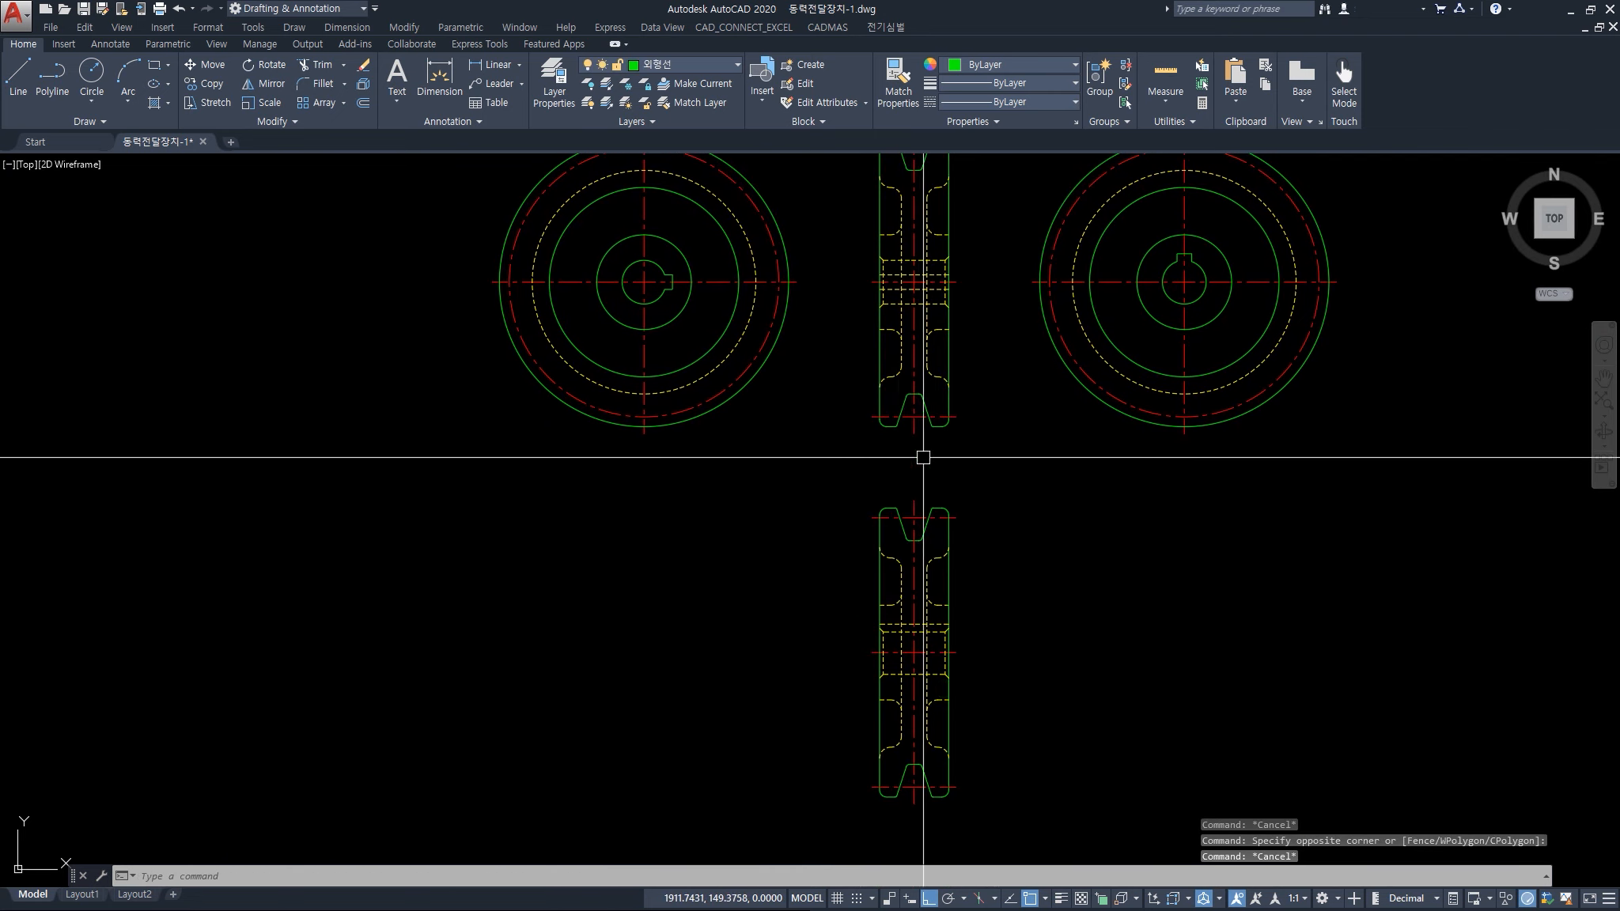
{"action": "middle_click_drag", "start_coordinate": [939, 416], "coordinate": [954, 485]}
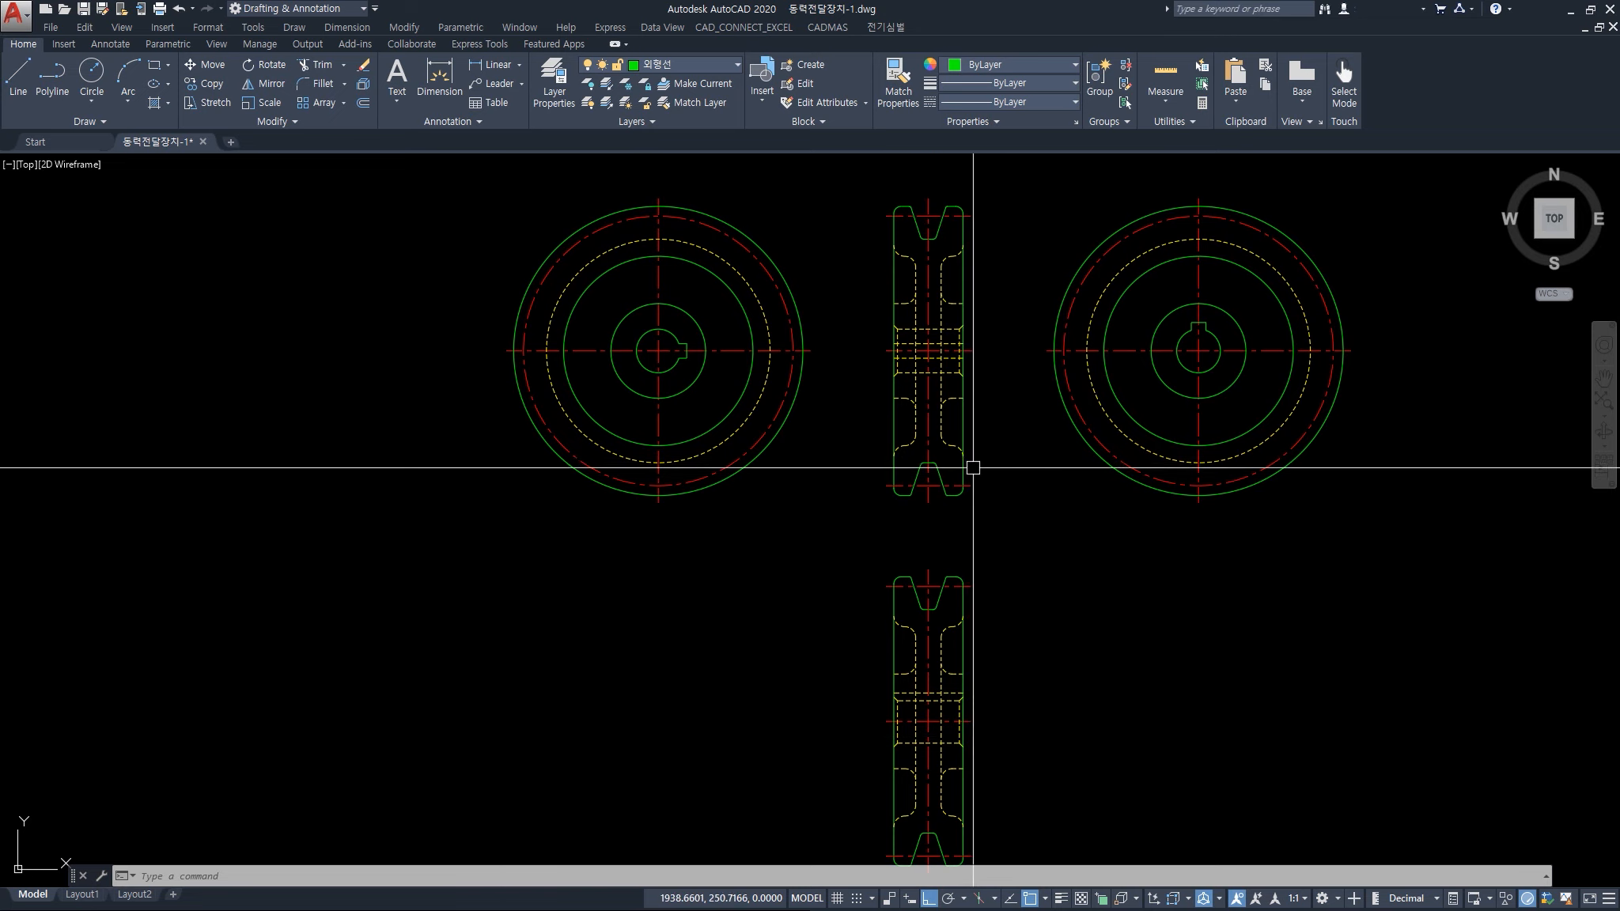
{"action": "middle_click_drag", "start_coordinate": [973, 467], "coordinate": [989, 552]}
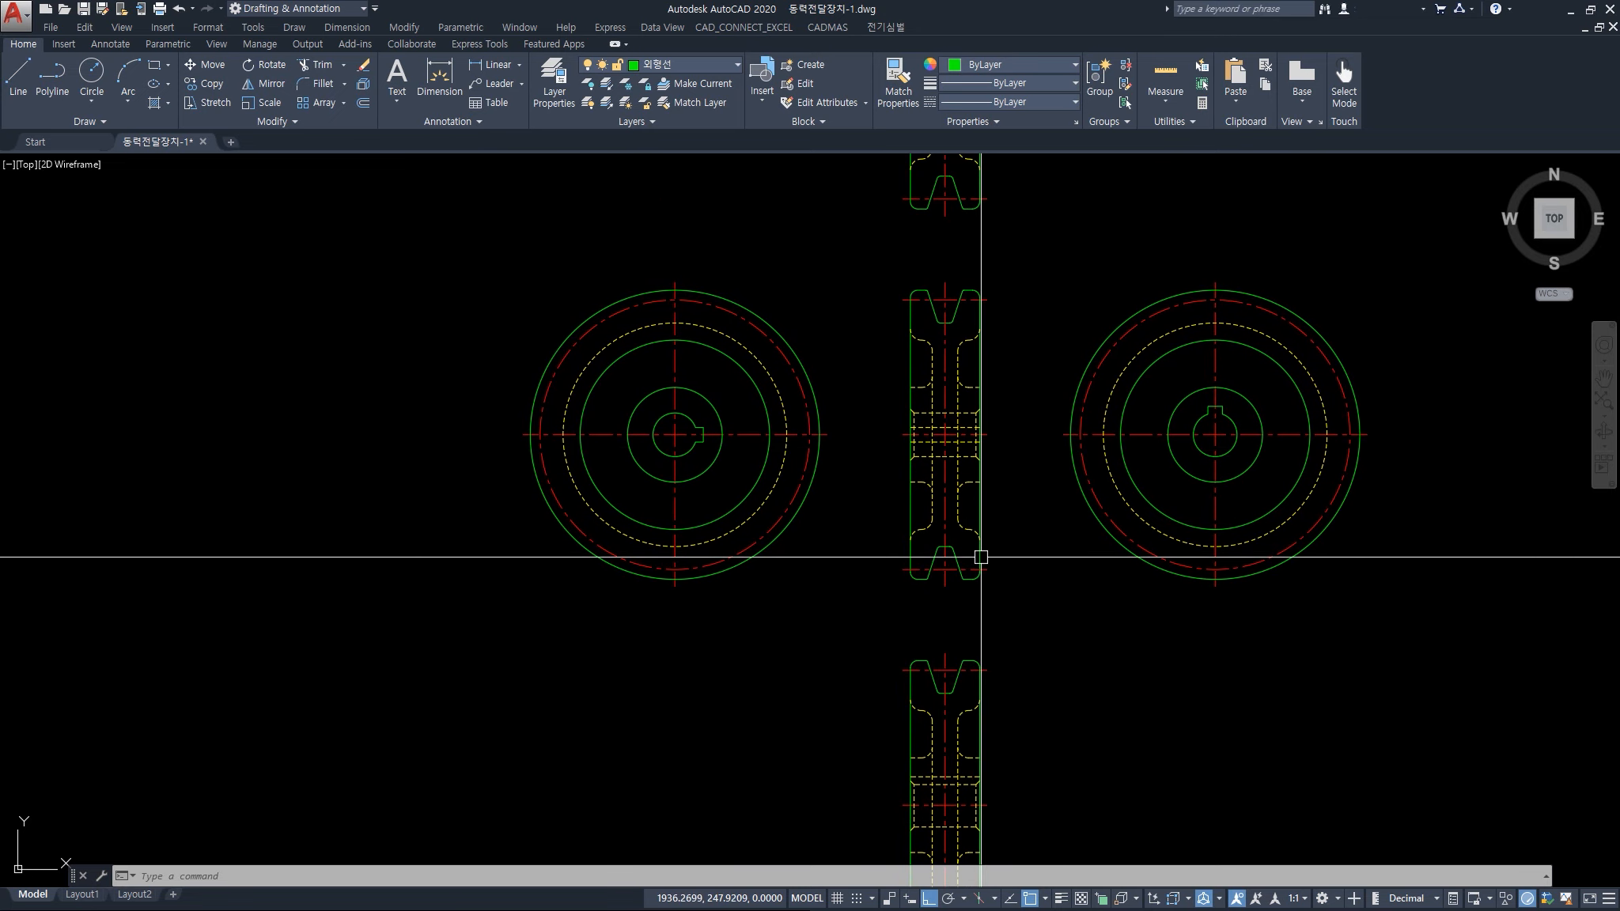
Erase the V-groove pulley's central side view between the two circular views
{"action": "type", "text": "e"}
{"action": "key", "text": "Return"}
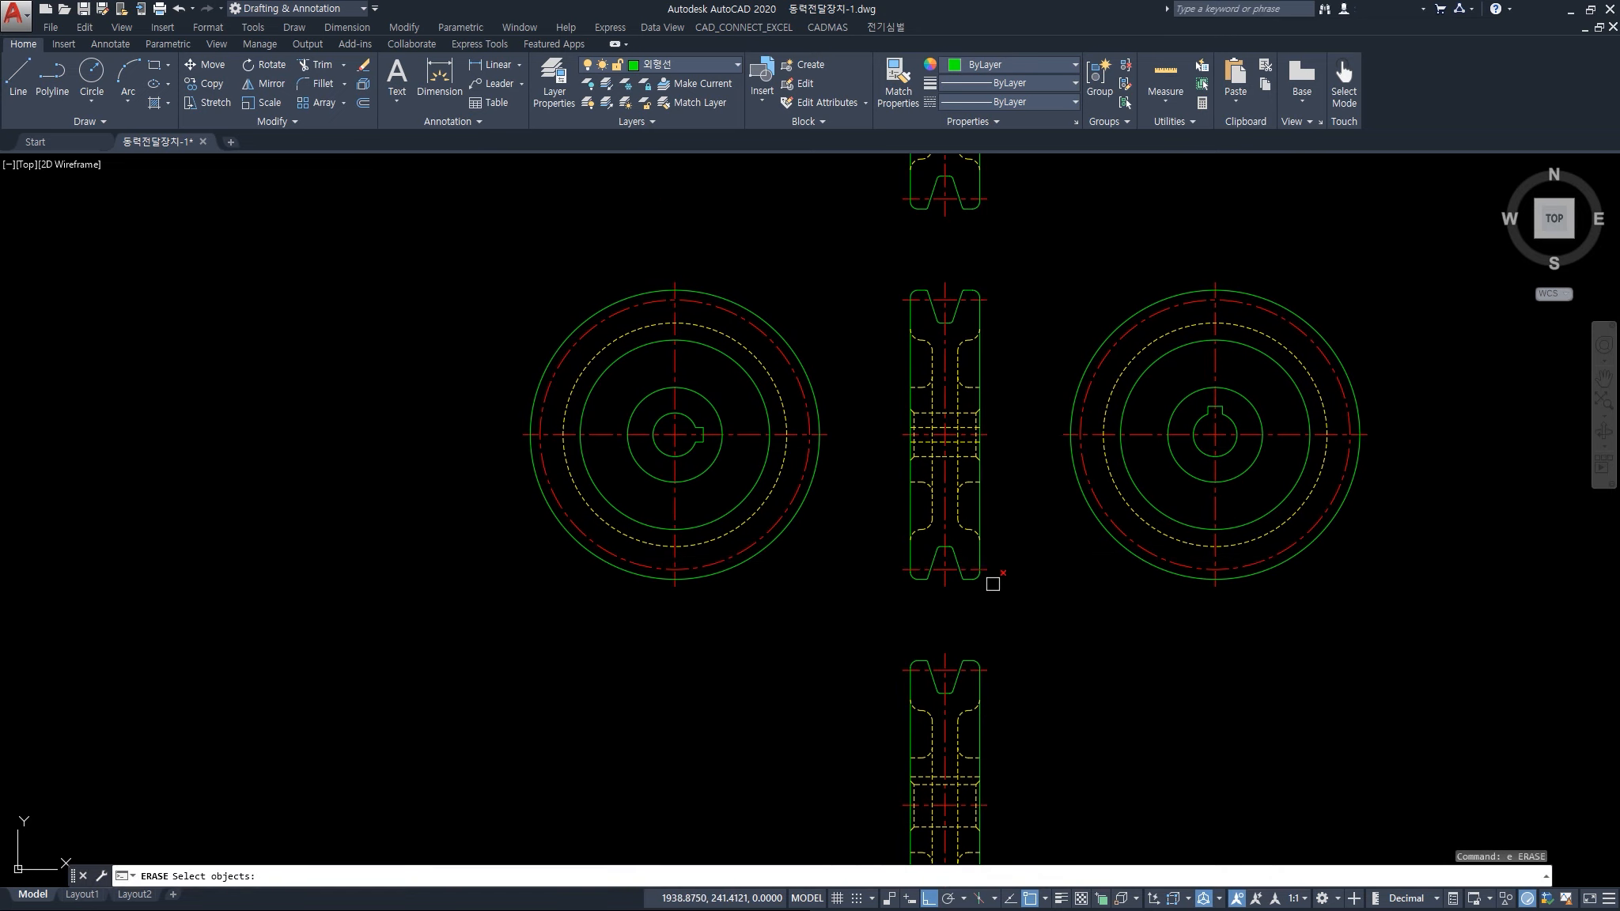
{"action": "left_click", "coordinate": [878, 260]}
{"action": "key", "text": "Return"}
{"action": "scroll", "coordinate": [976, 506], "scroll_direction": "down", "scroll_amount": 3}
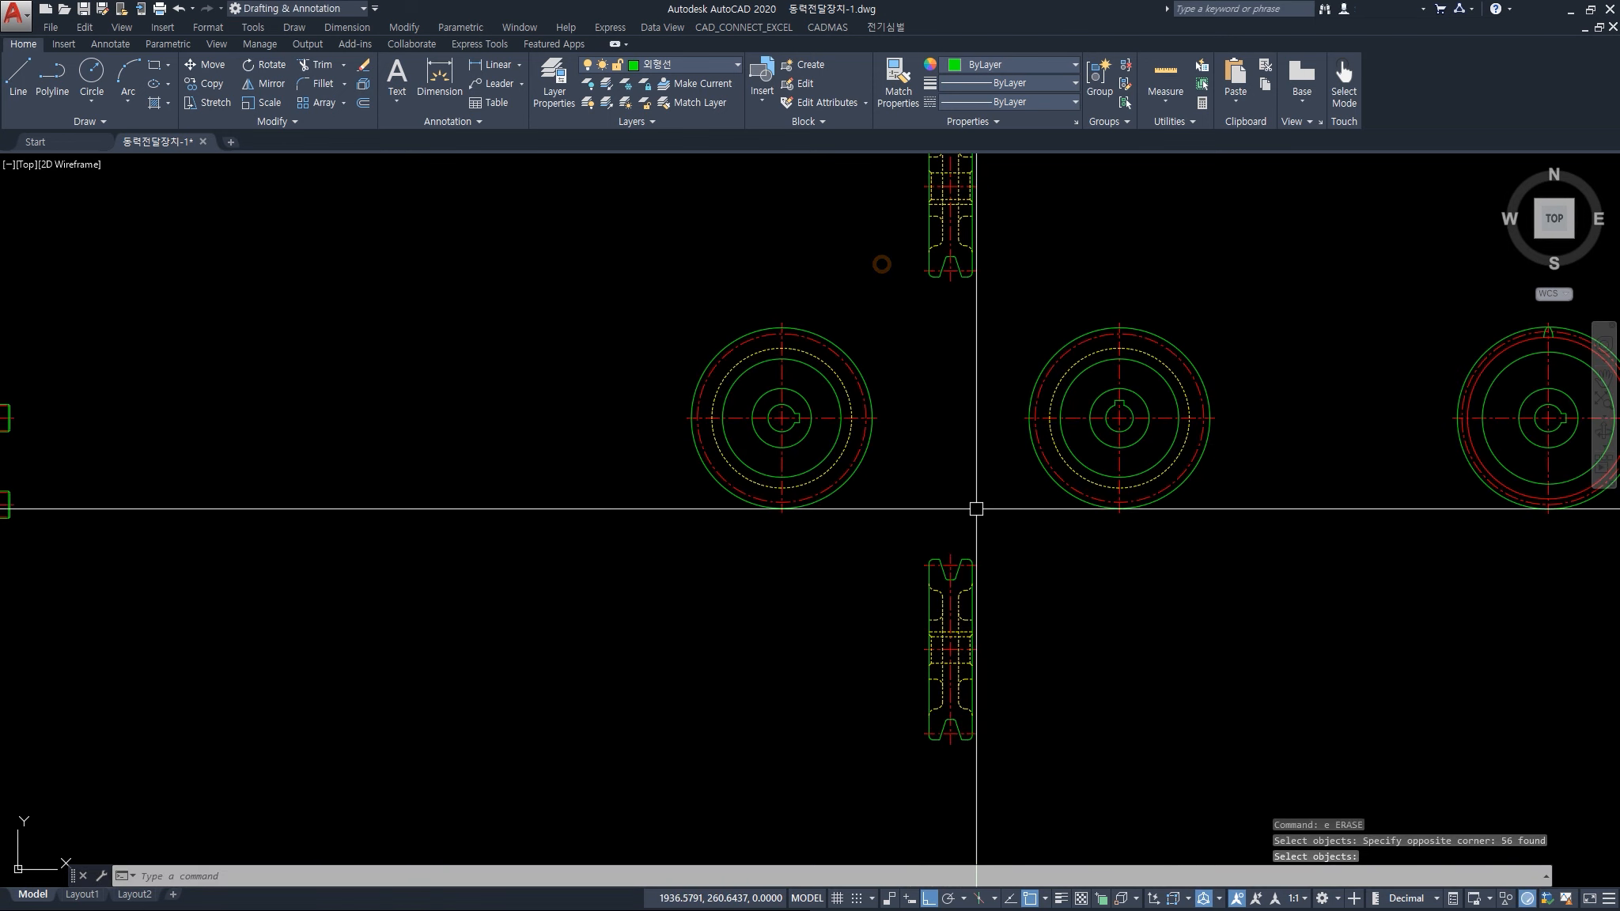
Move the V-groove pulley's lower side view straight up, perpendicular to the circular view's horizontal centreline, so their centrelines align
{"action": "type", "text": "m"}
{"action": "key", "text": "Return"}
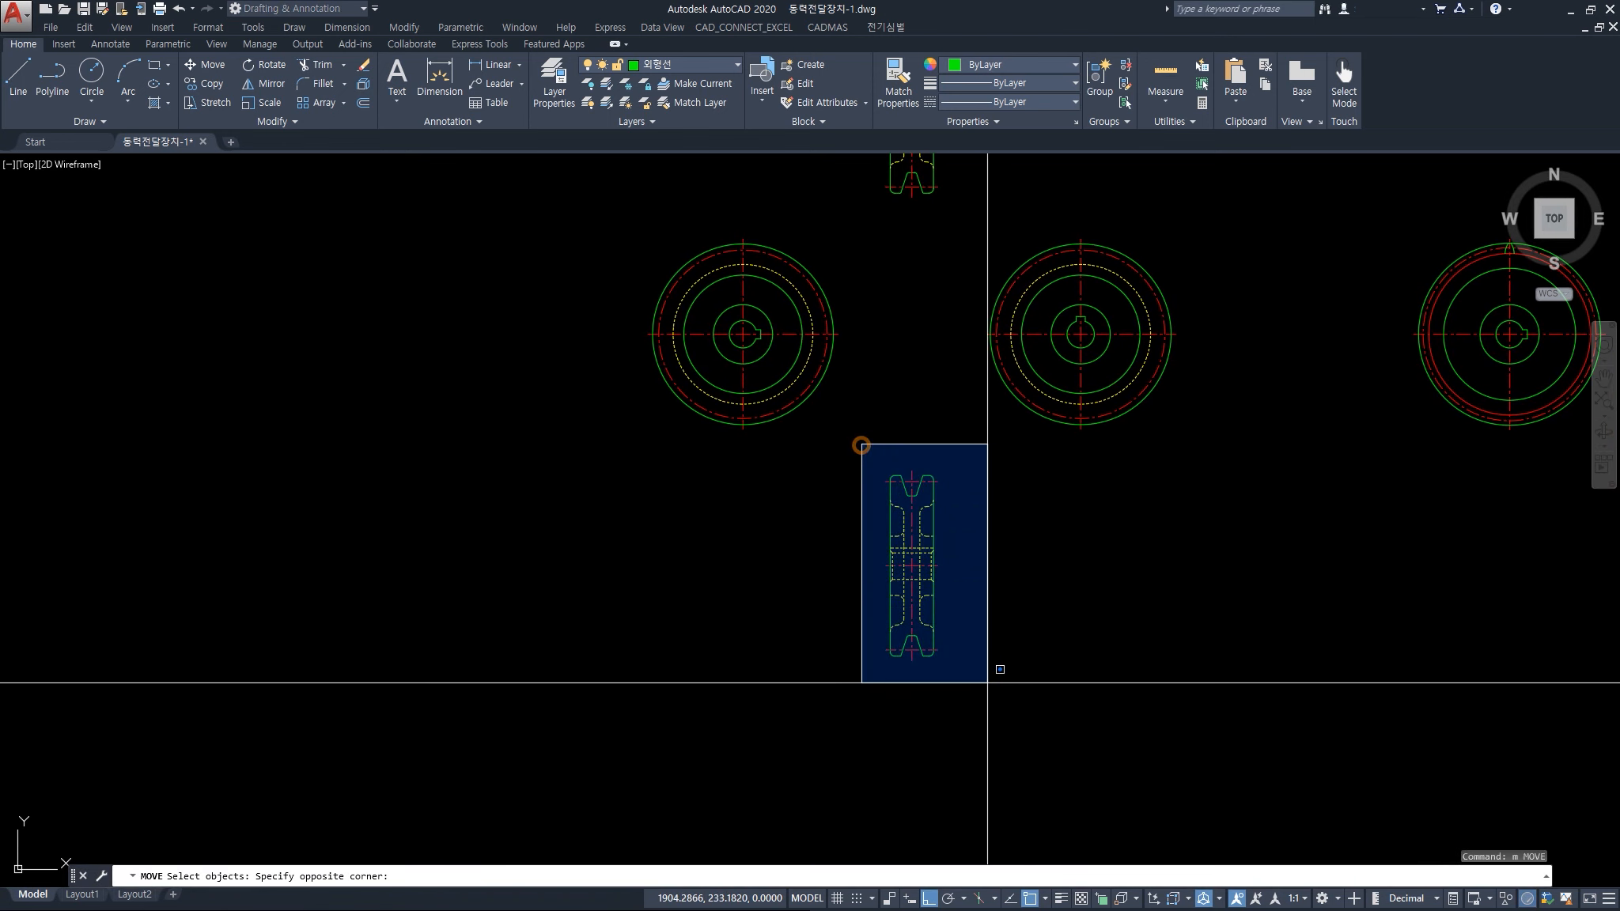
{"action": "key", "text": "Return"}
{"action": "scroll", "coordinate": [942, 559], "scroll_direction": "up", "scroll_amount": 4}
{"action": "left_click", "coordinate": [936, 561]}
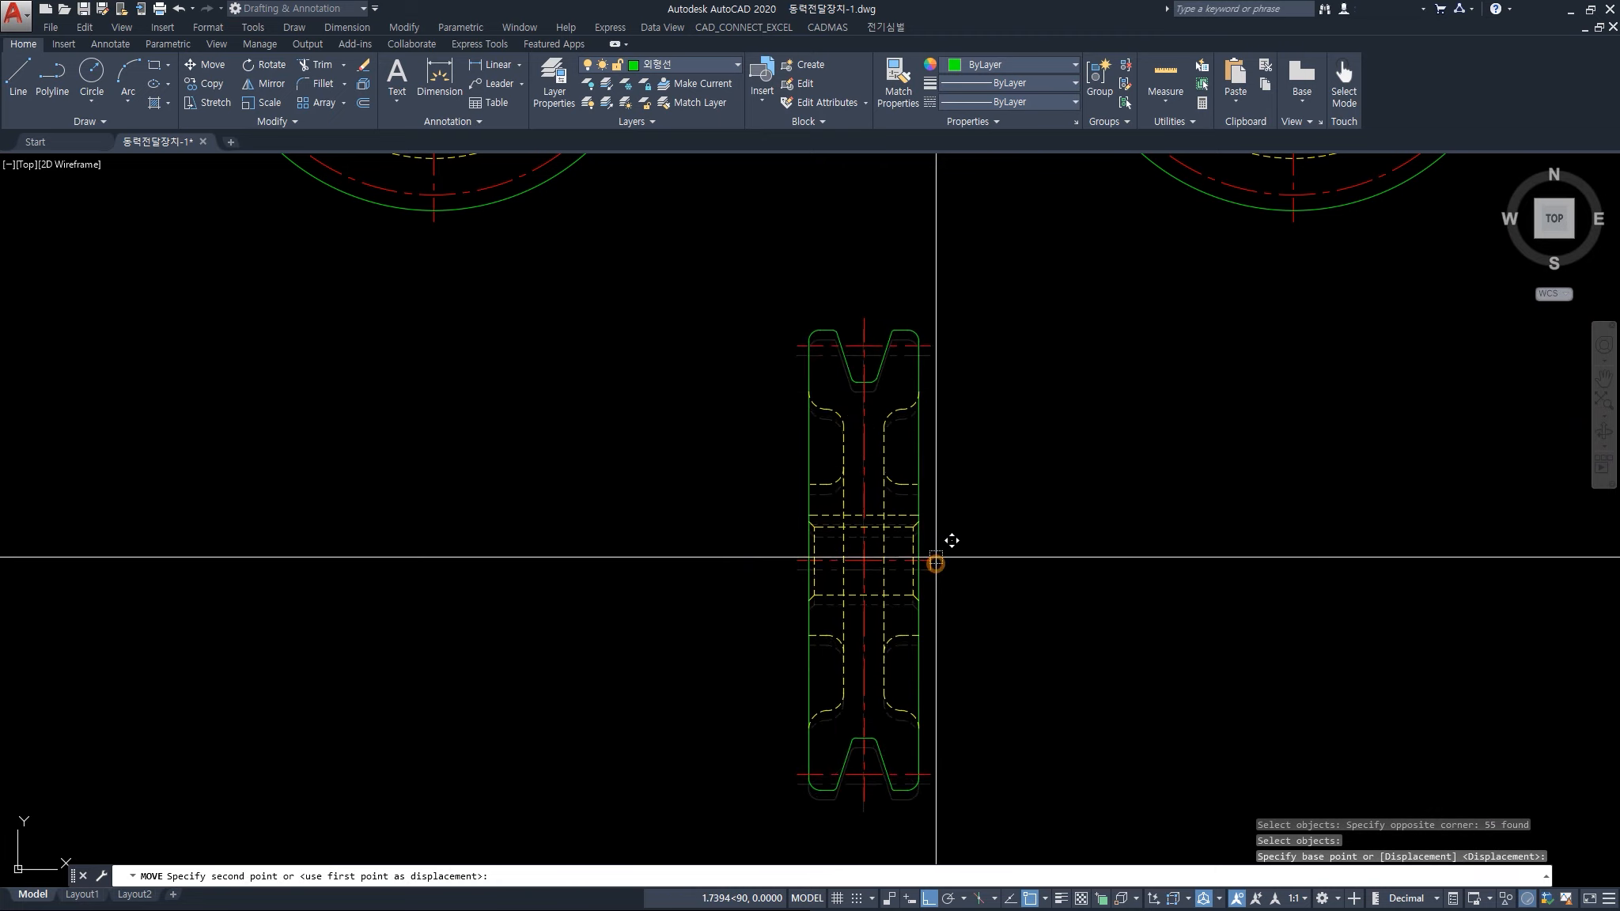
{"action": "type", "text": "r"}
{"action": "key", "text": "space"}
{"action": "scroll", "coordinate": [949, 435], "scroll_direction": "down", "scroll_amount": 6}
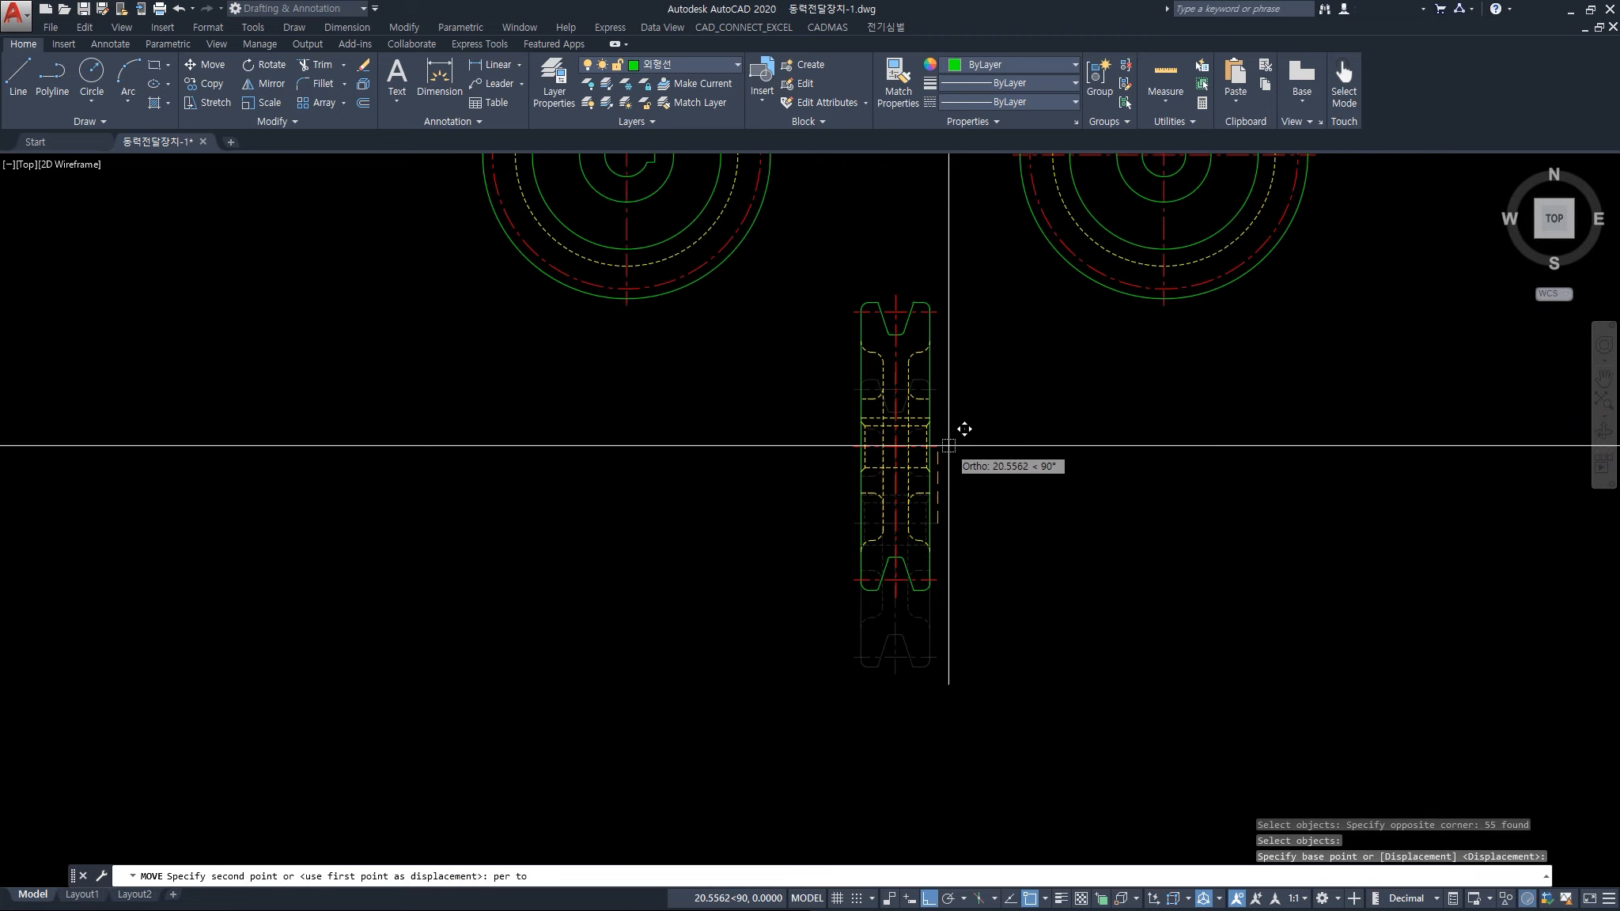
{"action": "scroll", "coordinate": [980, 361], "scroll_direction": "up", "scroll_amount": 6}
{"action": "key", "text": "Escape"}
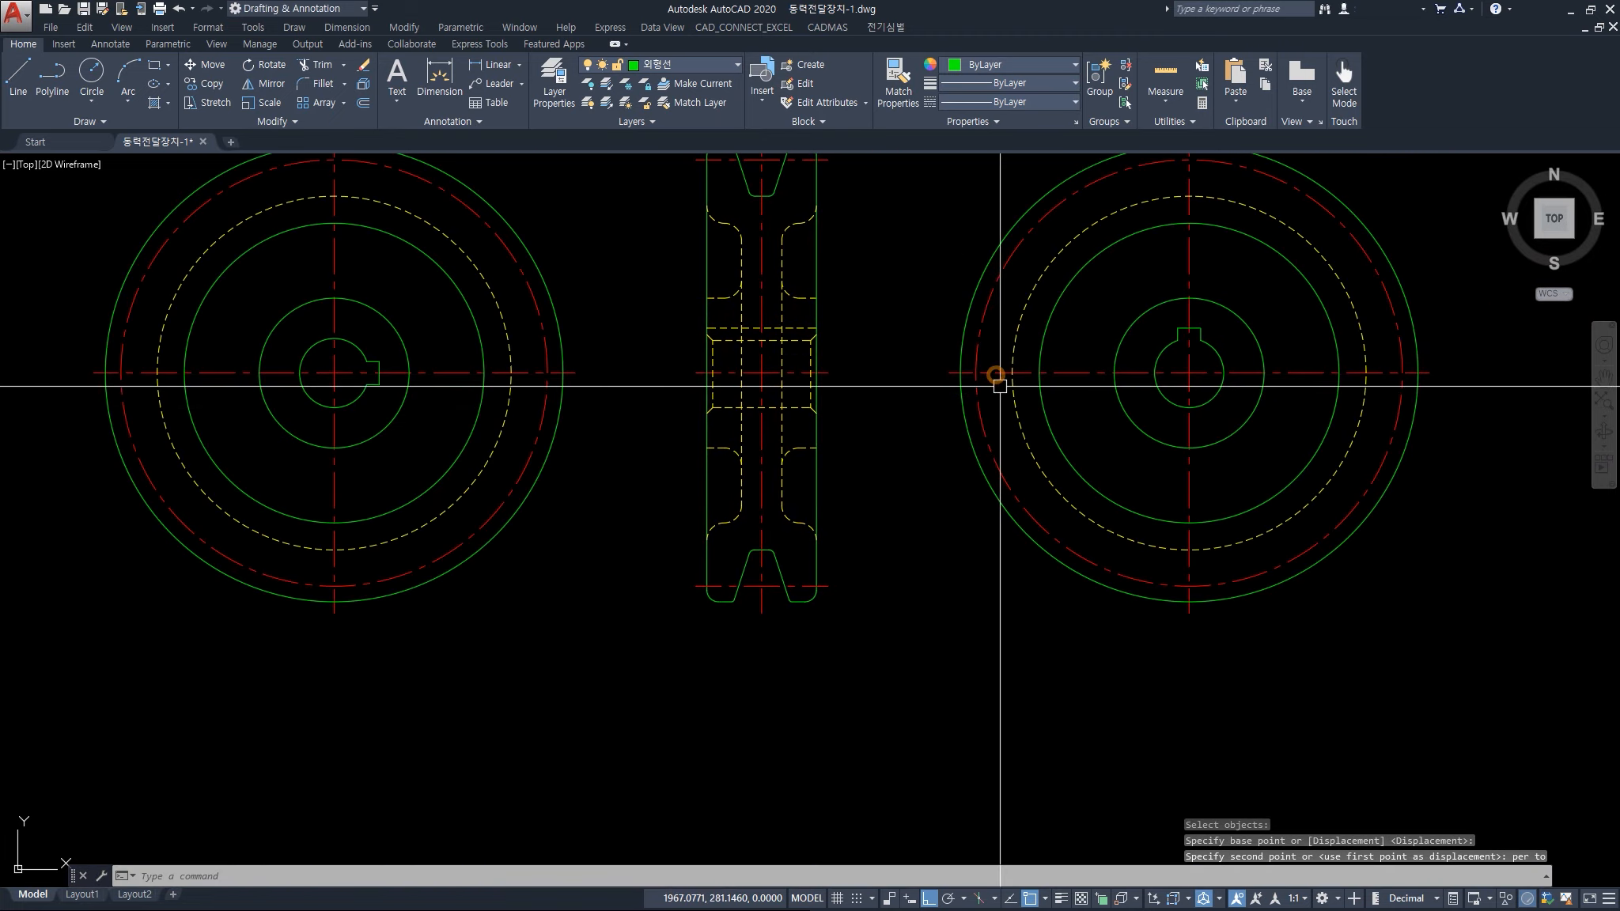
Erase the V-groove pulley's left-hand circular view and its upper side view
{"action": "scroll", "coordinate": [934, 428], "scroll_direction": "down", "scroll_amount": 5}
{"action": "scroll", "coordinate": [788, 380], "scroll_direction": "up", "scroll_amount": 3}
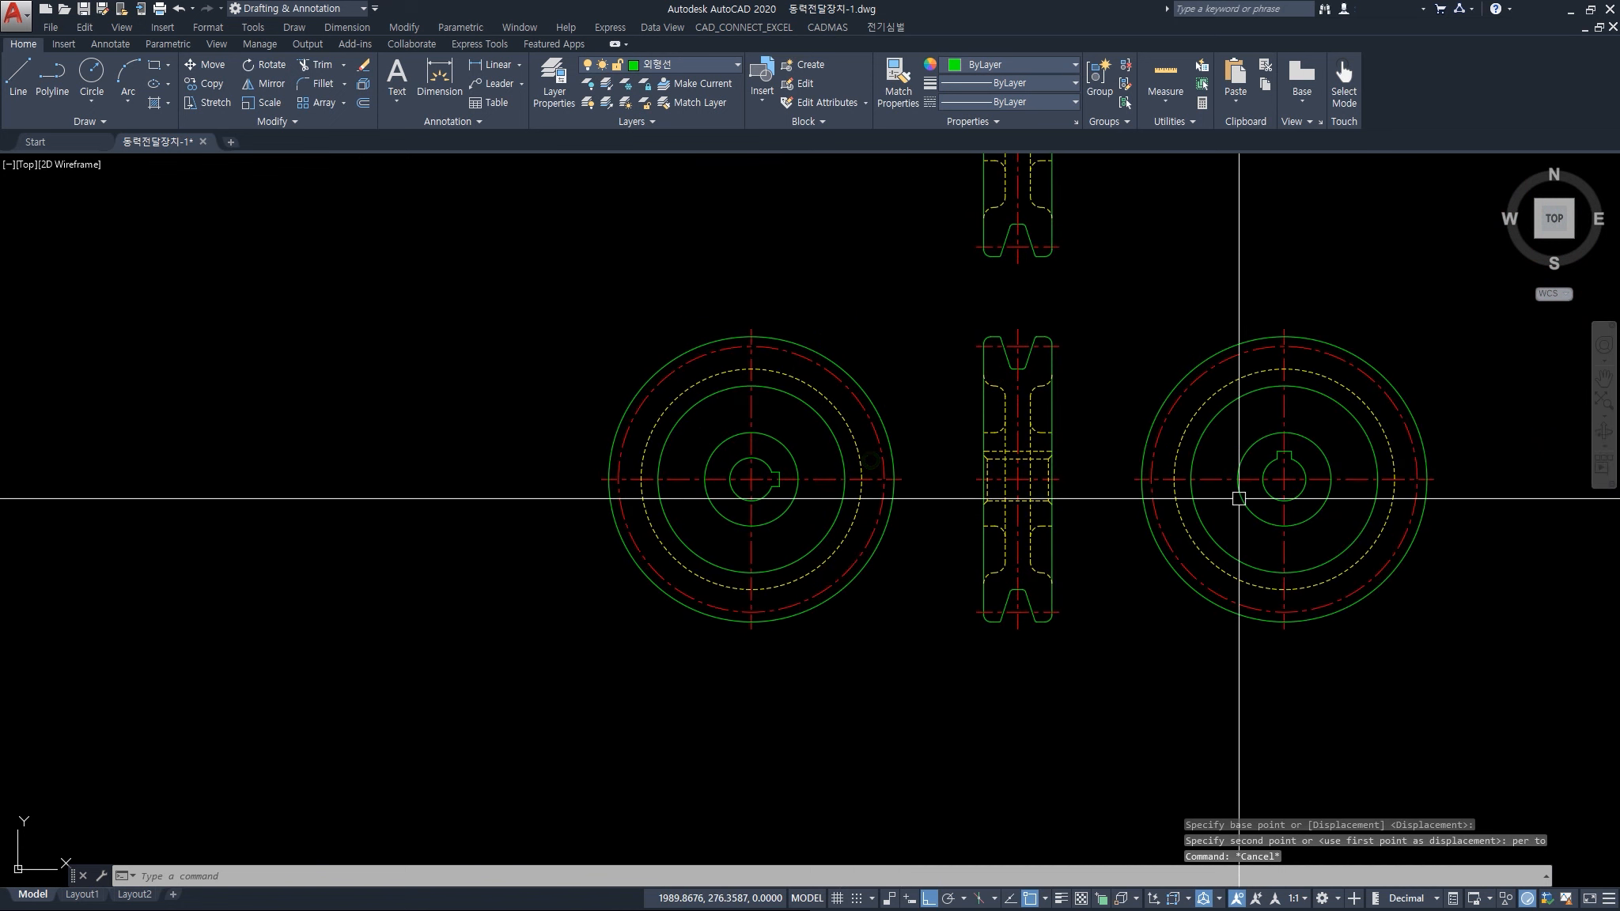
{"action": "left_click", "coordinate": [902, 663]}
{"action": "left_click", "coordinate": [548, 342]}
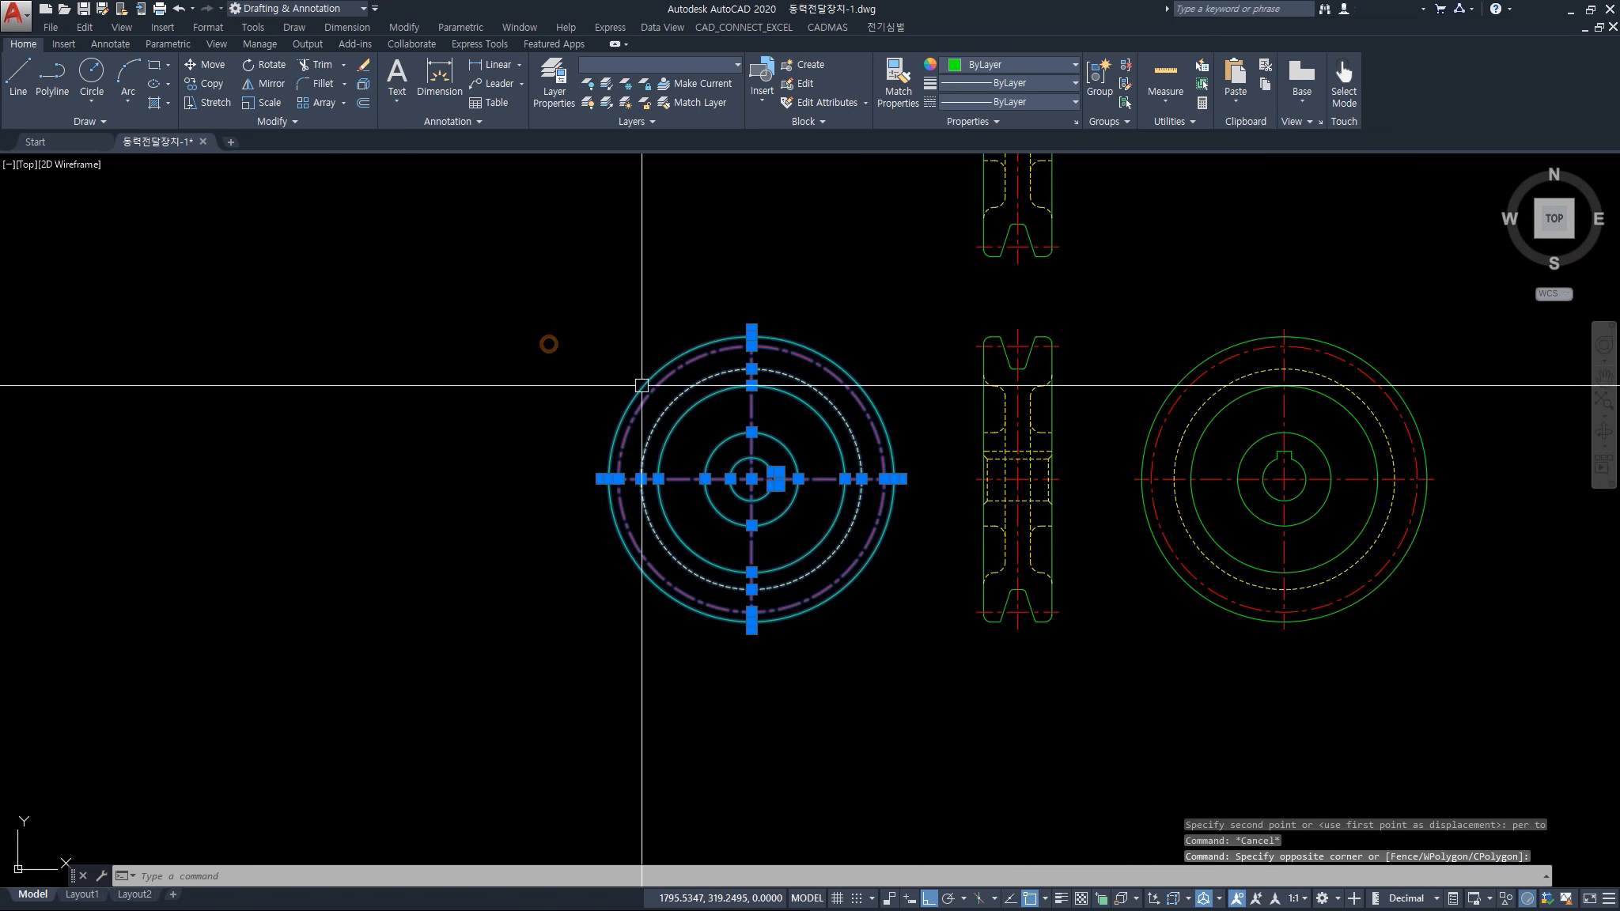
{"action": "key", "text": "Delete"}
{"action": "middle_click_drag", "start_coordinate": [777, 336], "coordinate": [704, 601]}
{"action": "left_click", "coordinate": [1045, 554]}
{"action": "left_click", "coordinate": [845, 314]}
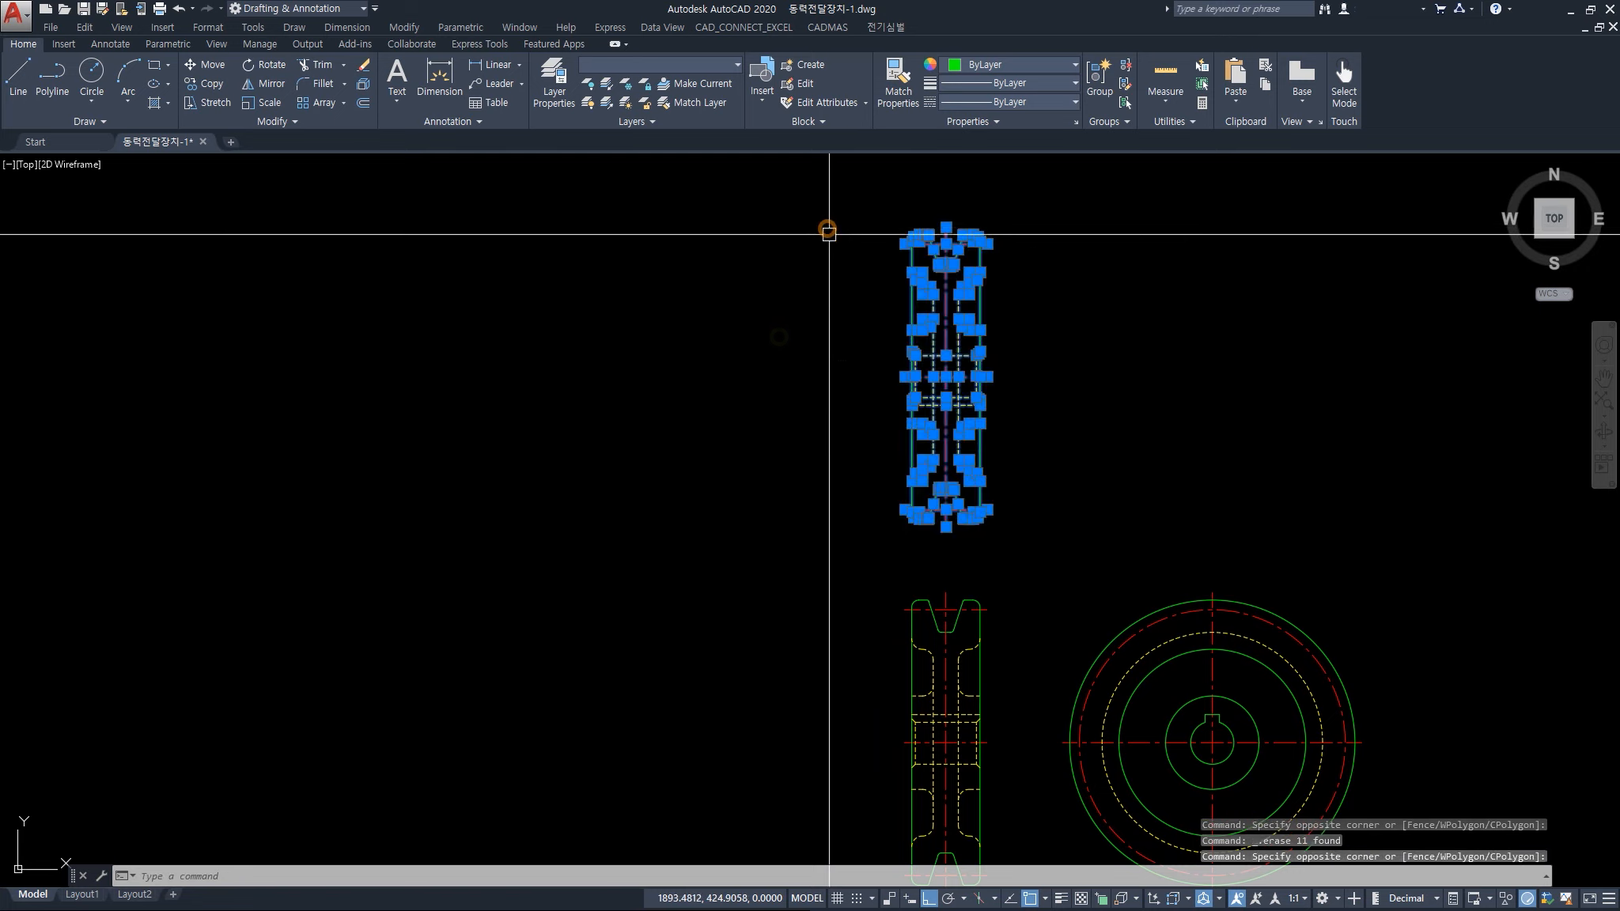
{"action": "key", "text": "Delete"}
Examine the gear's two circular views and its surrounding side views to compare how they show the keyway
{"action": "scroll", "coordinate": [980, 376], "scroll_direction": "down", "scroll_amount": 3}
{"action": "middle_click_drag", "start_coordinate": [911, 437], "coordinate": [811, 513]}
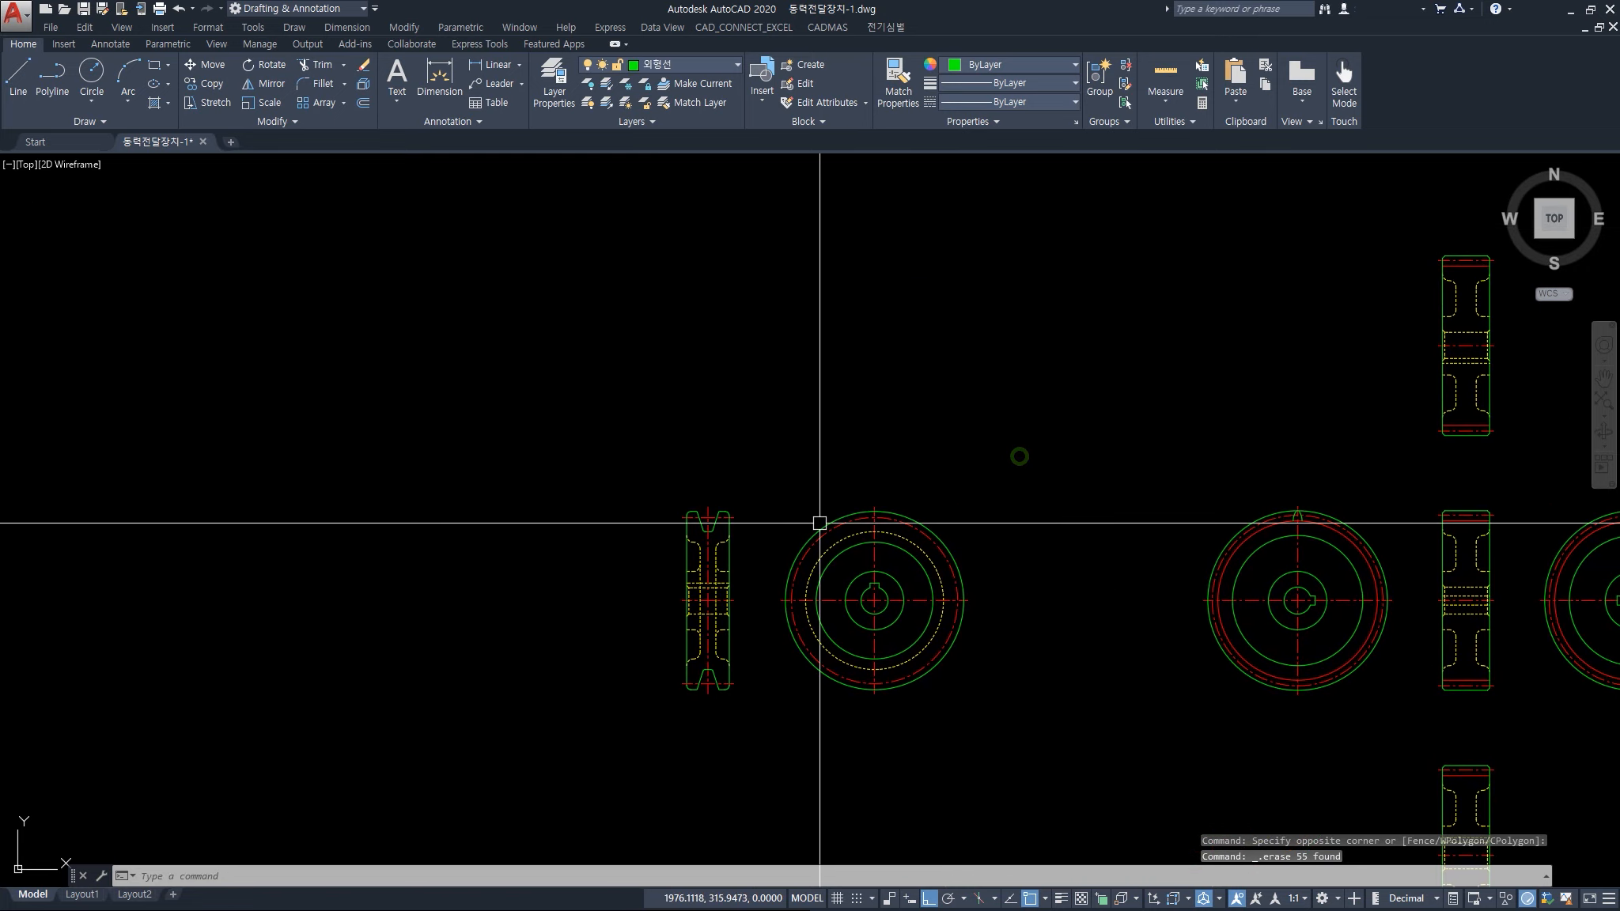
{"action": "middle_click_drag", "start_coordinate": [1059, 589], "coordinate": [871, 590]}
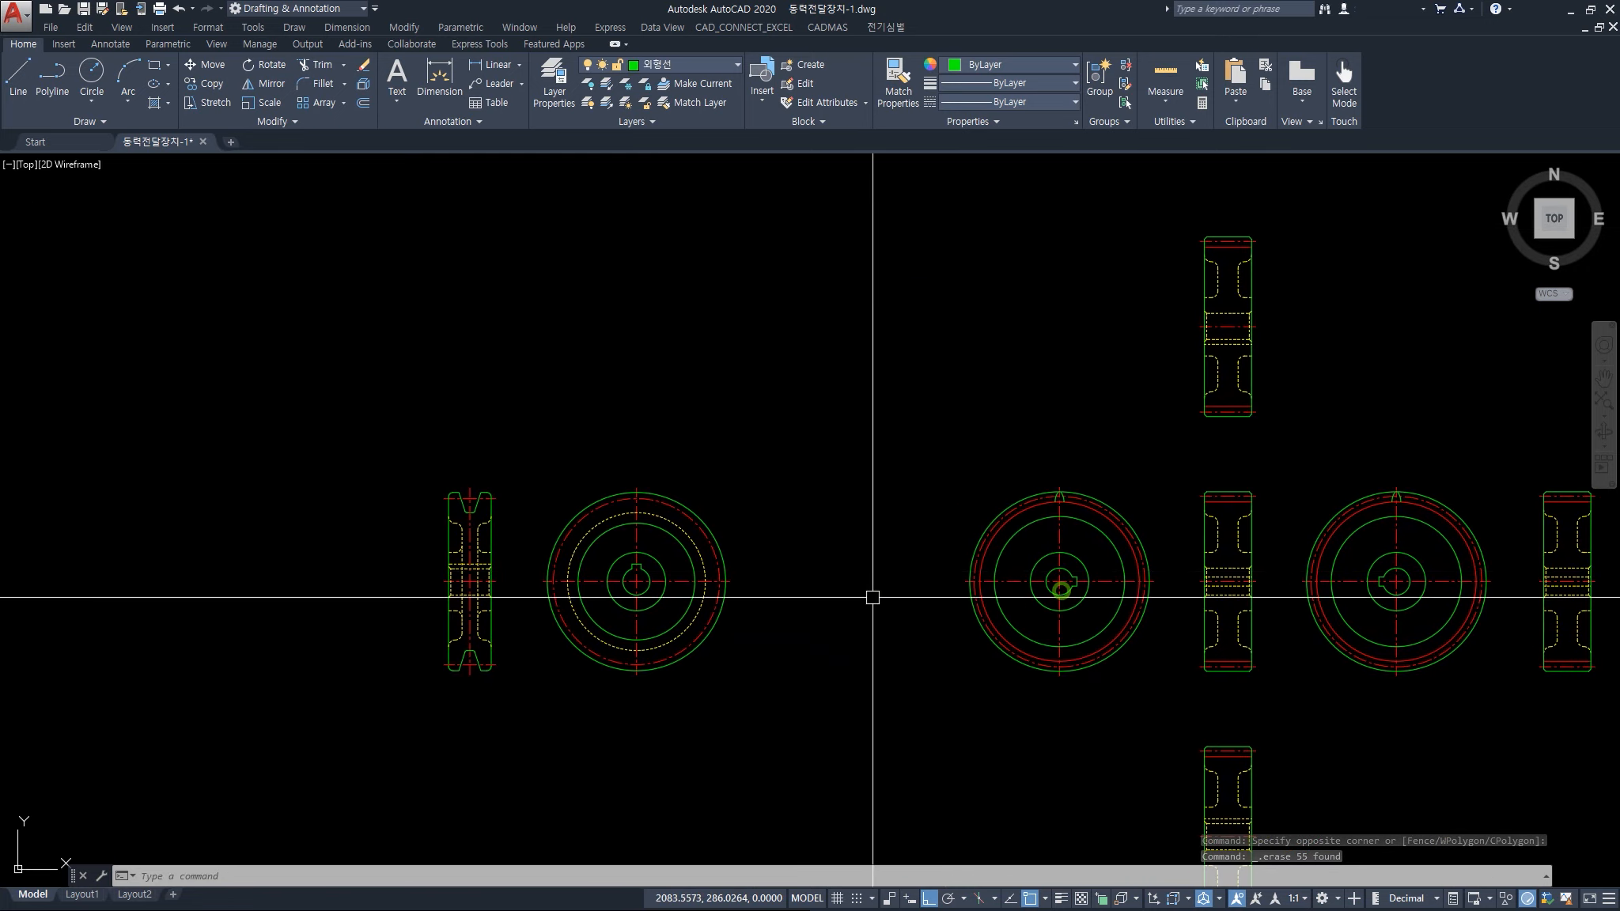
{"action": "scroll", "coordinate": [1059, 609], "scroll_direction": "up", "scroll_amount": 2}
{"action": "middle_click_drag", "start_coordinate": [1099, 615], "coordinate": [759, 600]}
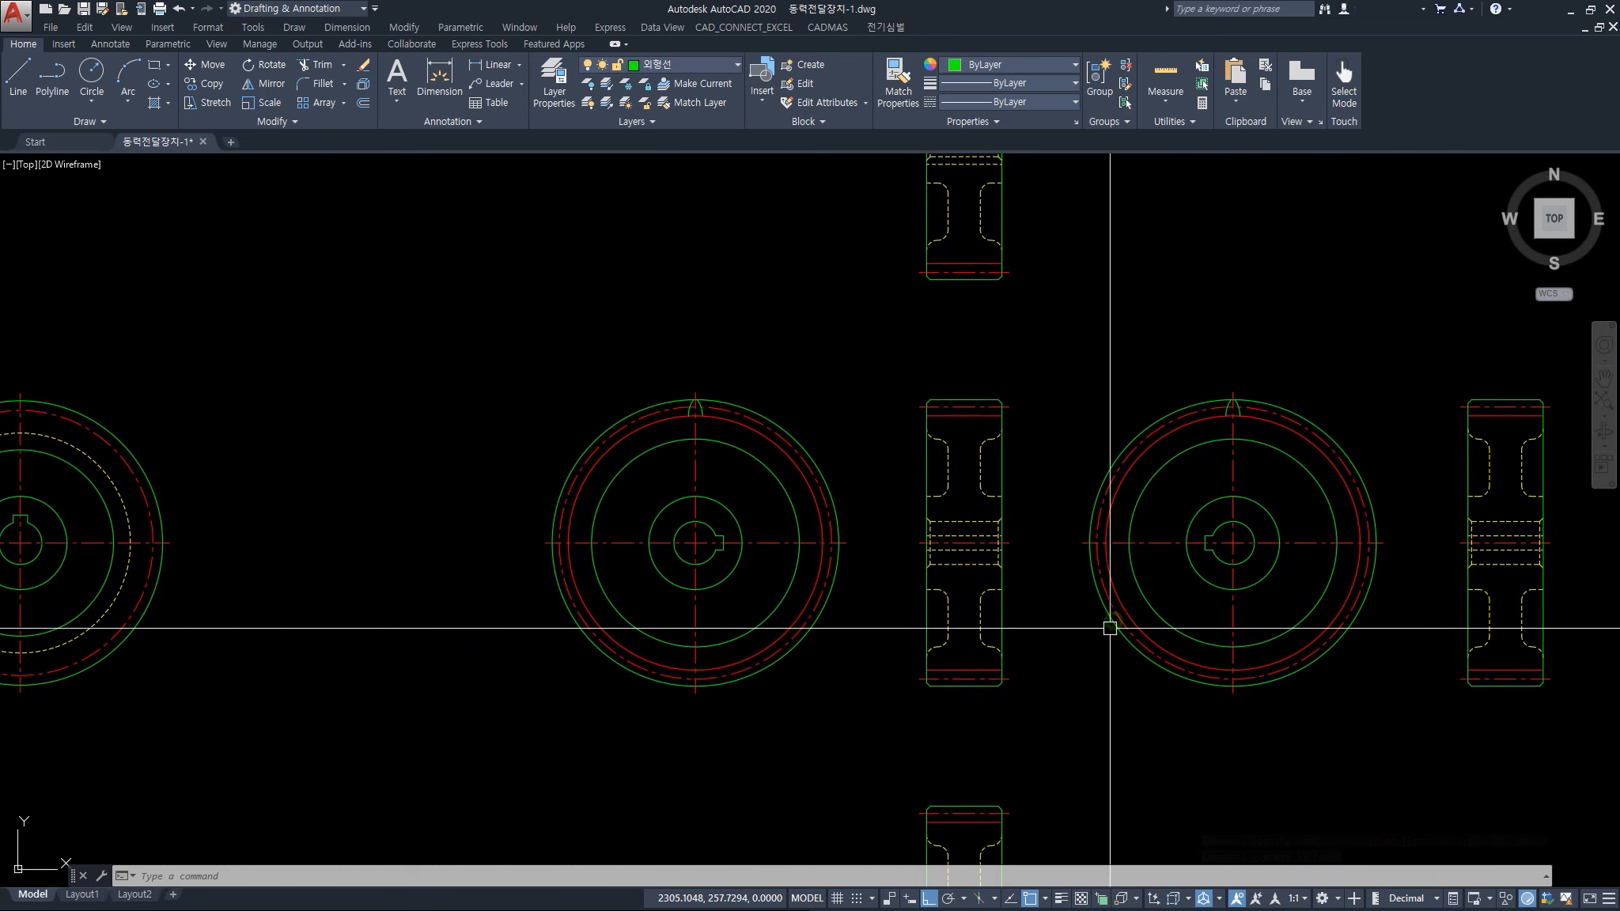
{"action": "middle_click_drag", "start_coordinate": [1107, 621], "coordinate": [1097, 603]}
{"action": "scroll", "coordinate": [979, 486], "scroll_direction": "down", "scroll_amount": 4}
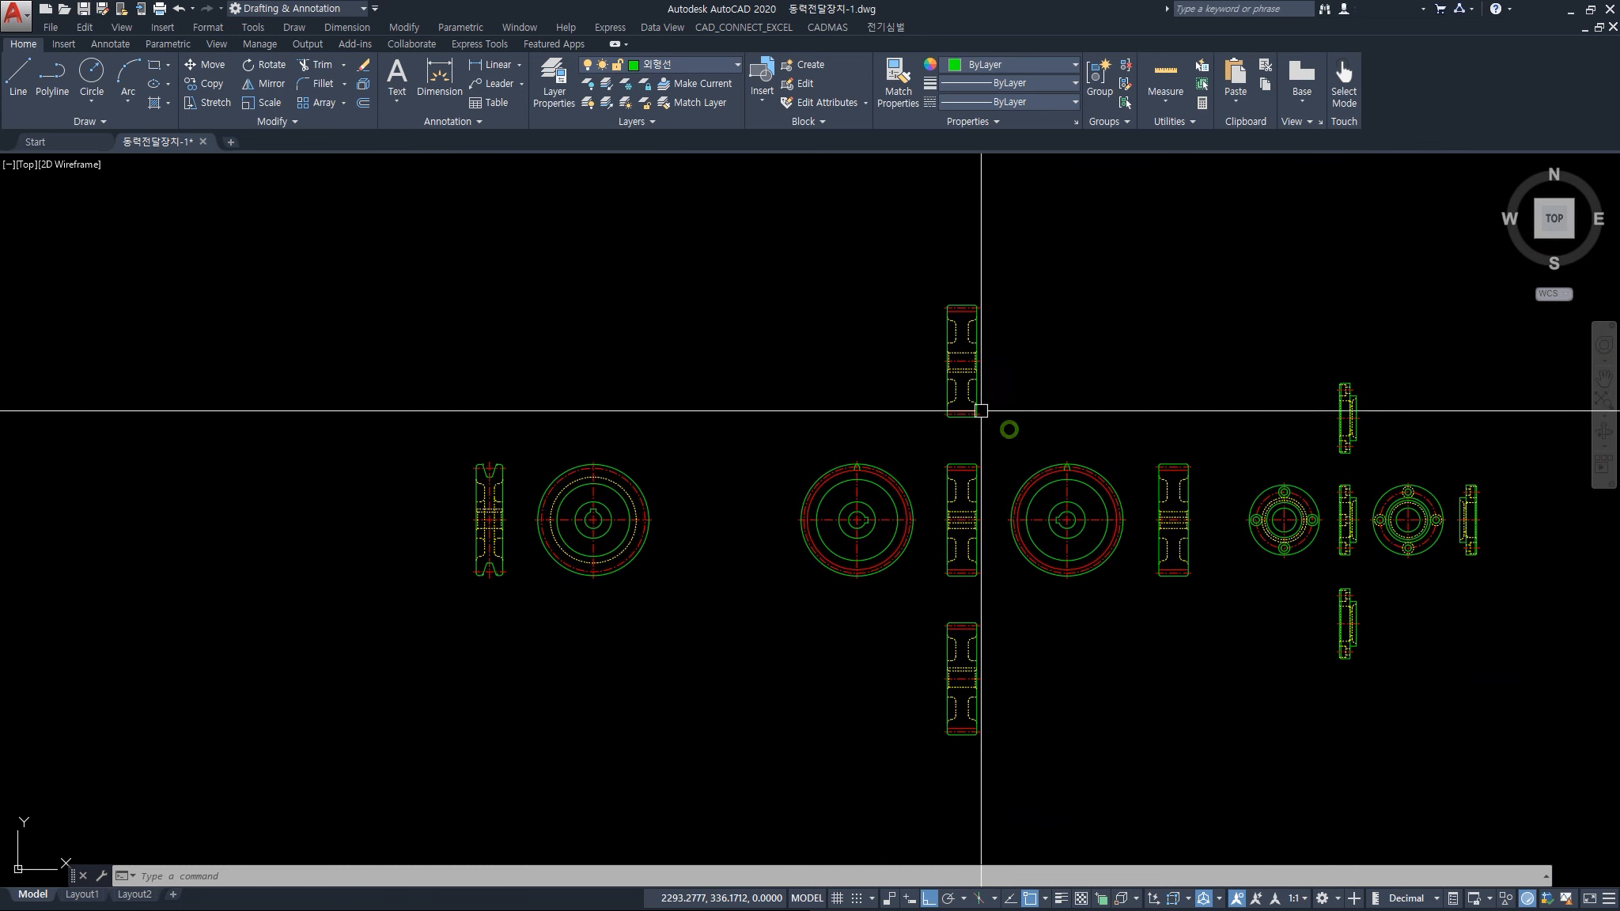
{"action": "scroll", "coordinate": [976, 344], "scroll_direction": "up", "scroll_amount": 4}
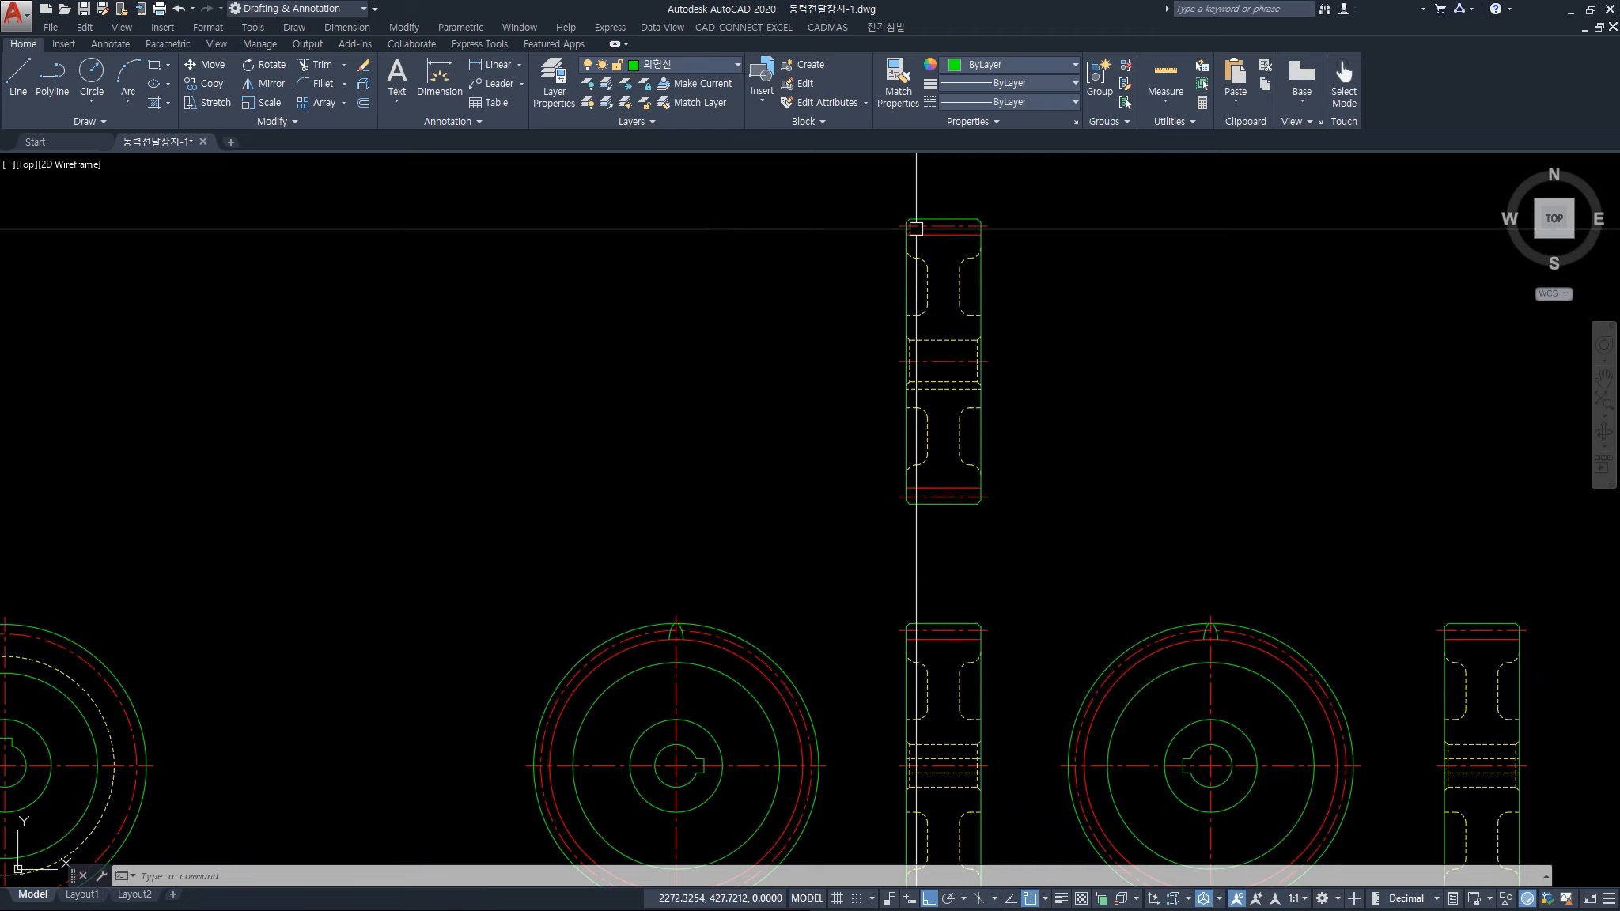
{"action": "scroll", "coordinate": [998, 652], "scroll_direction": "down", "scroll_amount": 2}
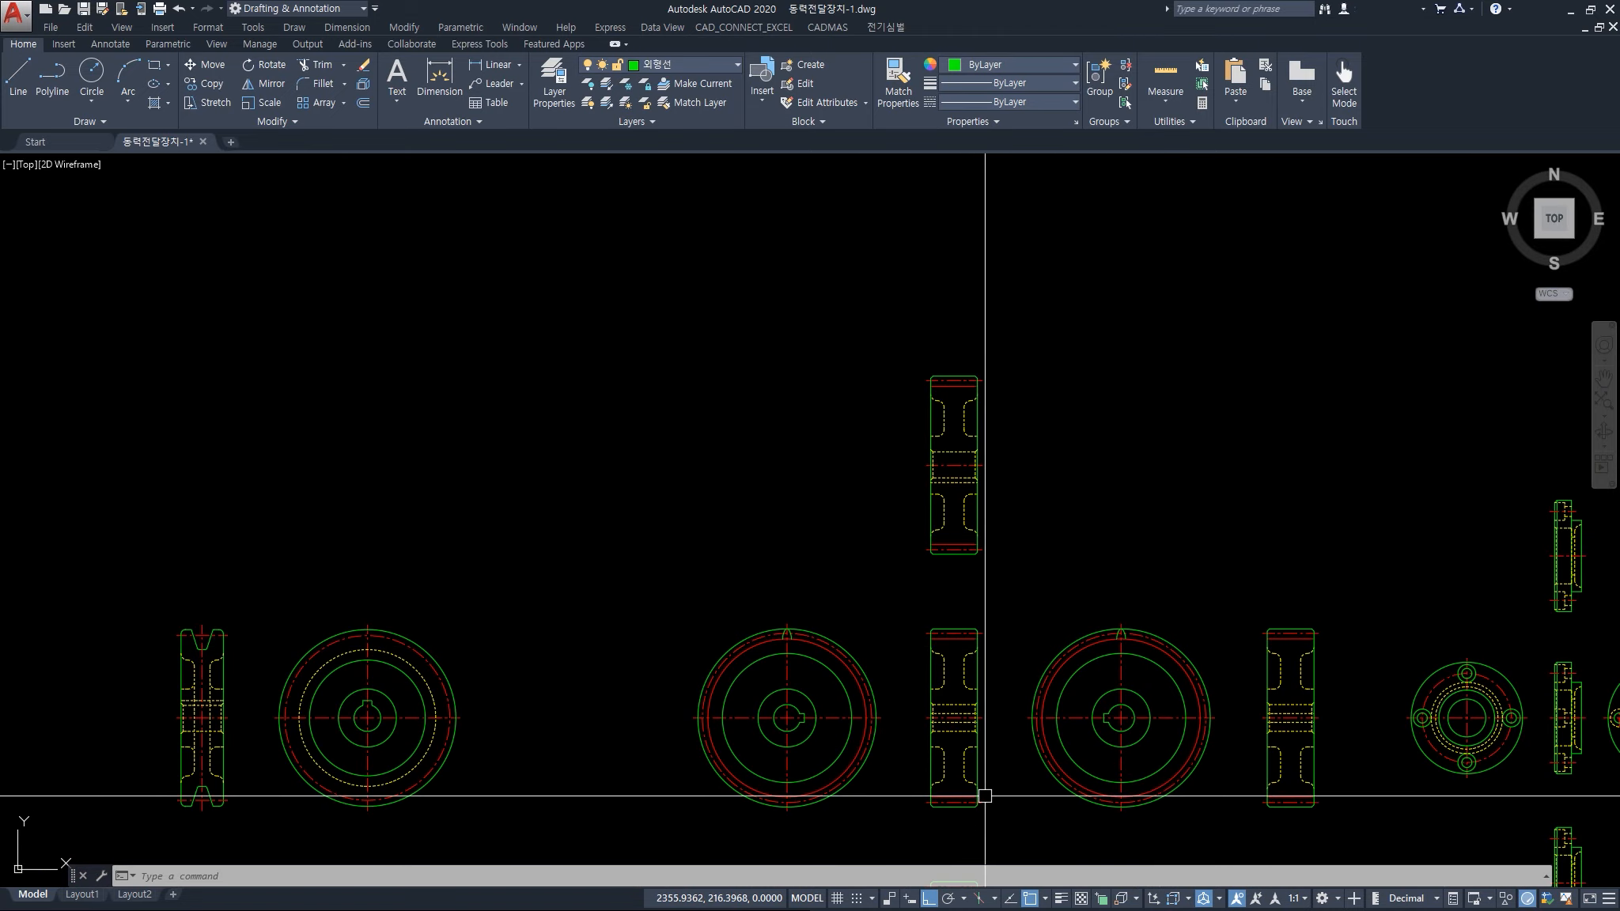
Erase the gear's extra side view at the far right of its view group
{"action": "middle_click_drag", "start_coordinate": [1004, 787], "coordinate": [821, 581]}
{"action": "left_click", "coordinate": [1052, 365]}
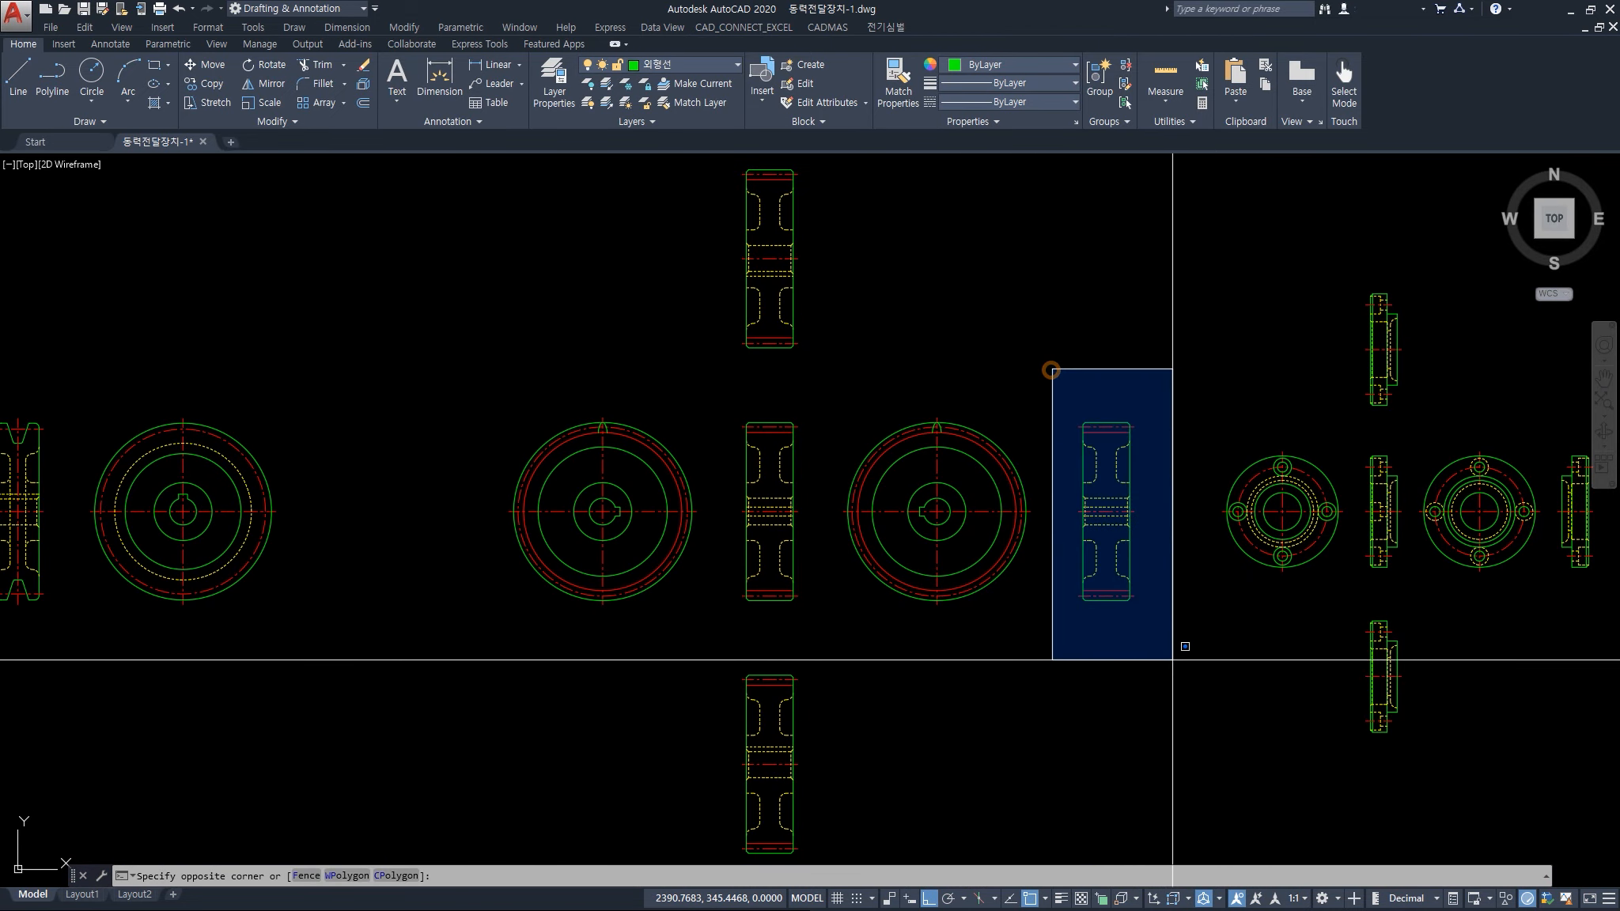
{"action": "left_click", "coordinate": [1173, 660]}
{"action": "key", "text": "Delete"}
Highlight the two dashed keyway lines crossing the bore in the gear's central side view, and clear the selection
{"action": "scroll", "coordinate": [787, 534], "scroll_direction": "up", "scroll_amount": 5}
{"action": "left_click", "coordinate": [803, 484]}
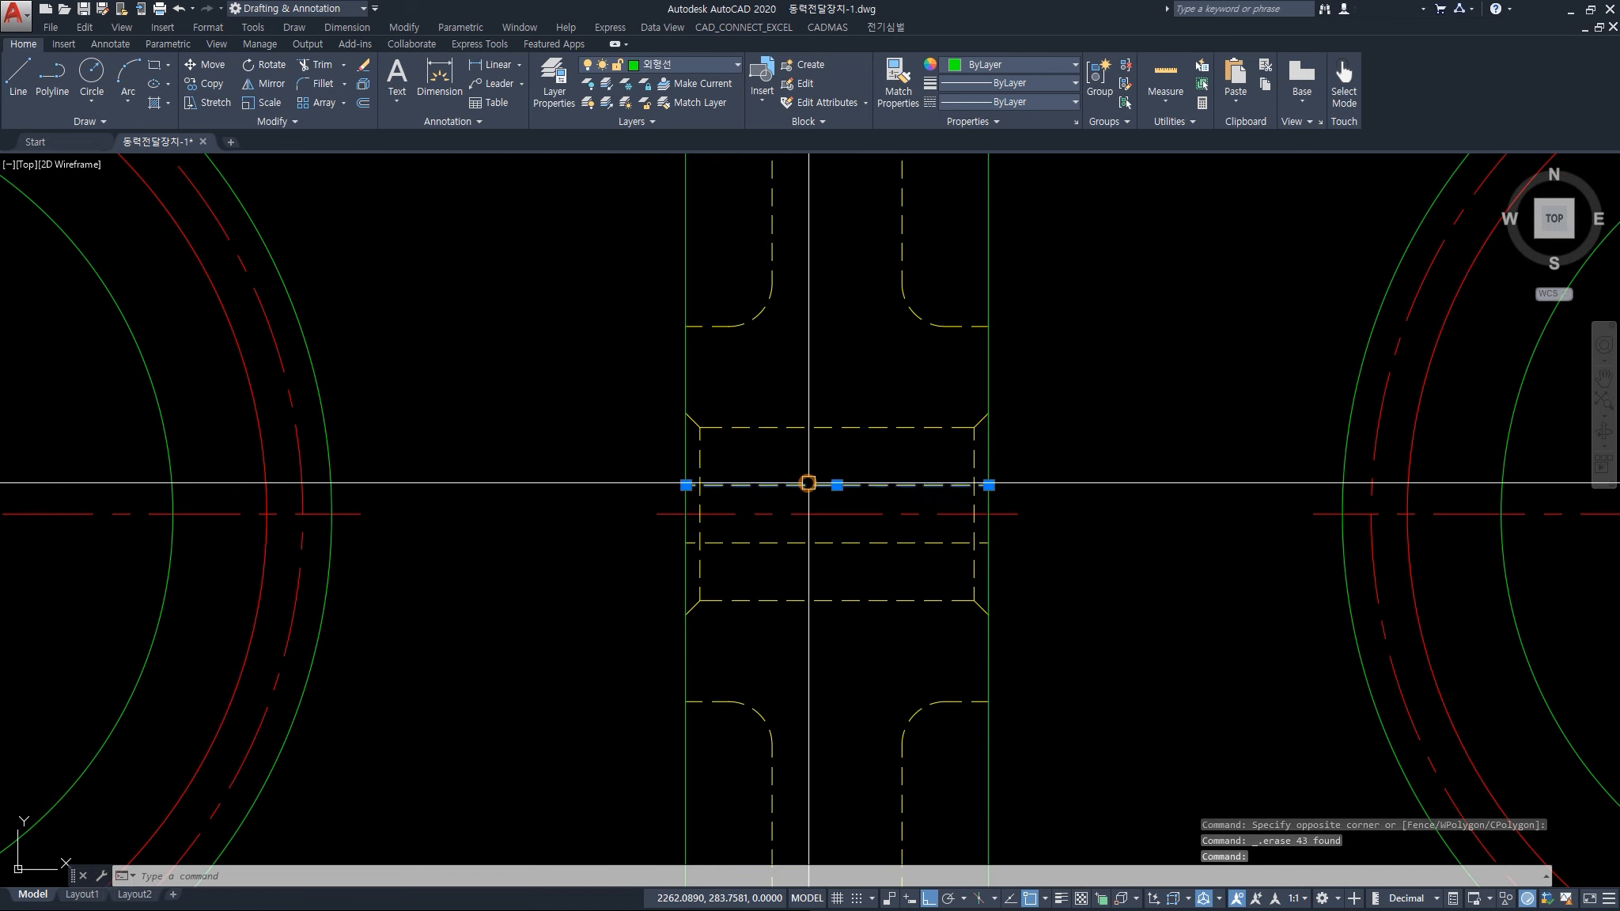
{"action": "left_click", "coordinate": [812, 543]}
{"action": "scroll", "coordinate": [881, 564], "scroll_direction": "down", "scroll_amount": 7}
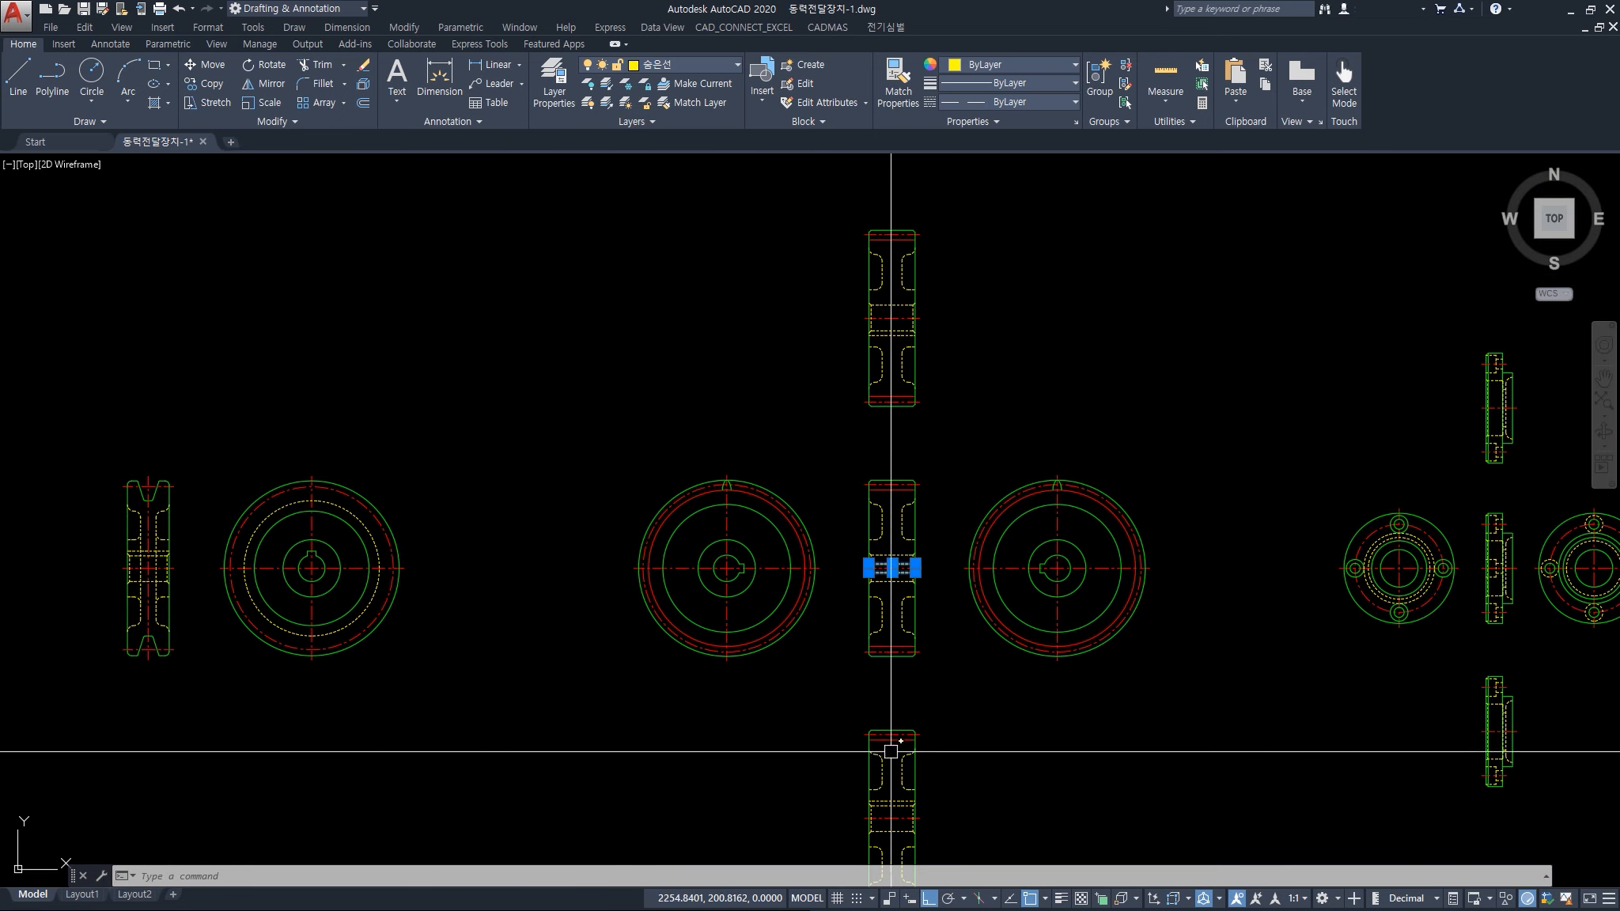
{"action": "middle_click_drag", "start_coordinate": [879, 723], "coordinate": [850, 600]}
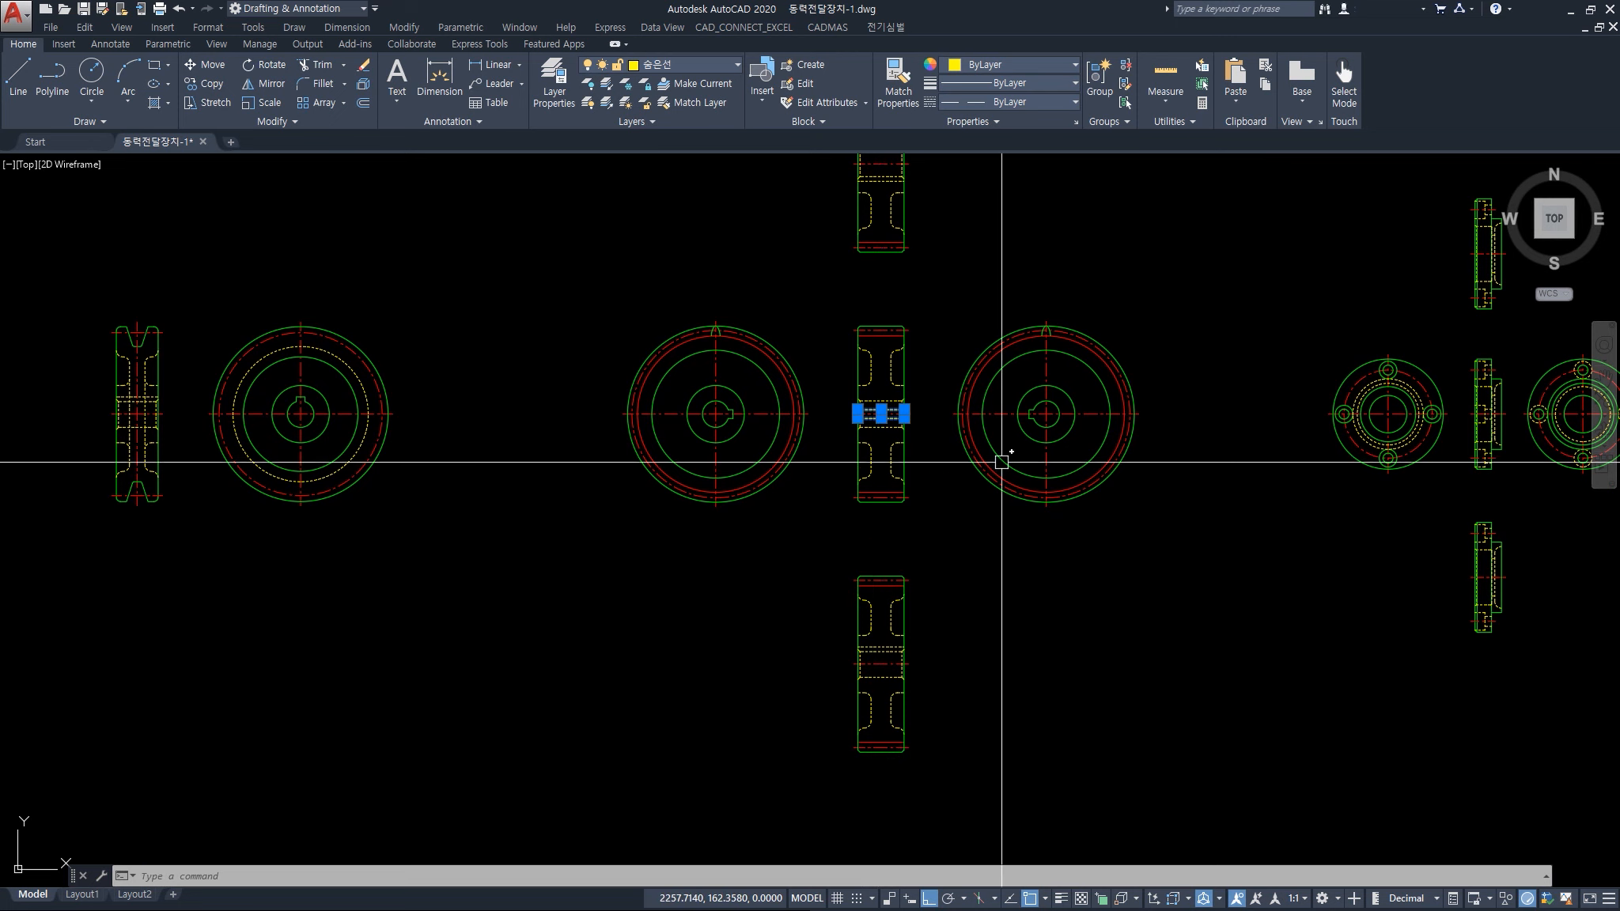
{"action": "key", "text": "Escape"}
Rotate the bore and keyway outline in the gear's right-hand circular view about its centre so the keyway points up
{"action": "scroll", "coordinate": [1048, 408], "scroll_direction": "up", "scroll_amount": 6}
{"action": "middle_click_drag", "start_coordinate": [1047, 408], "coordinate": [1029, 433]}
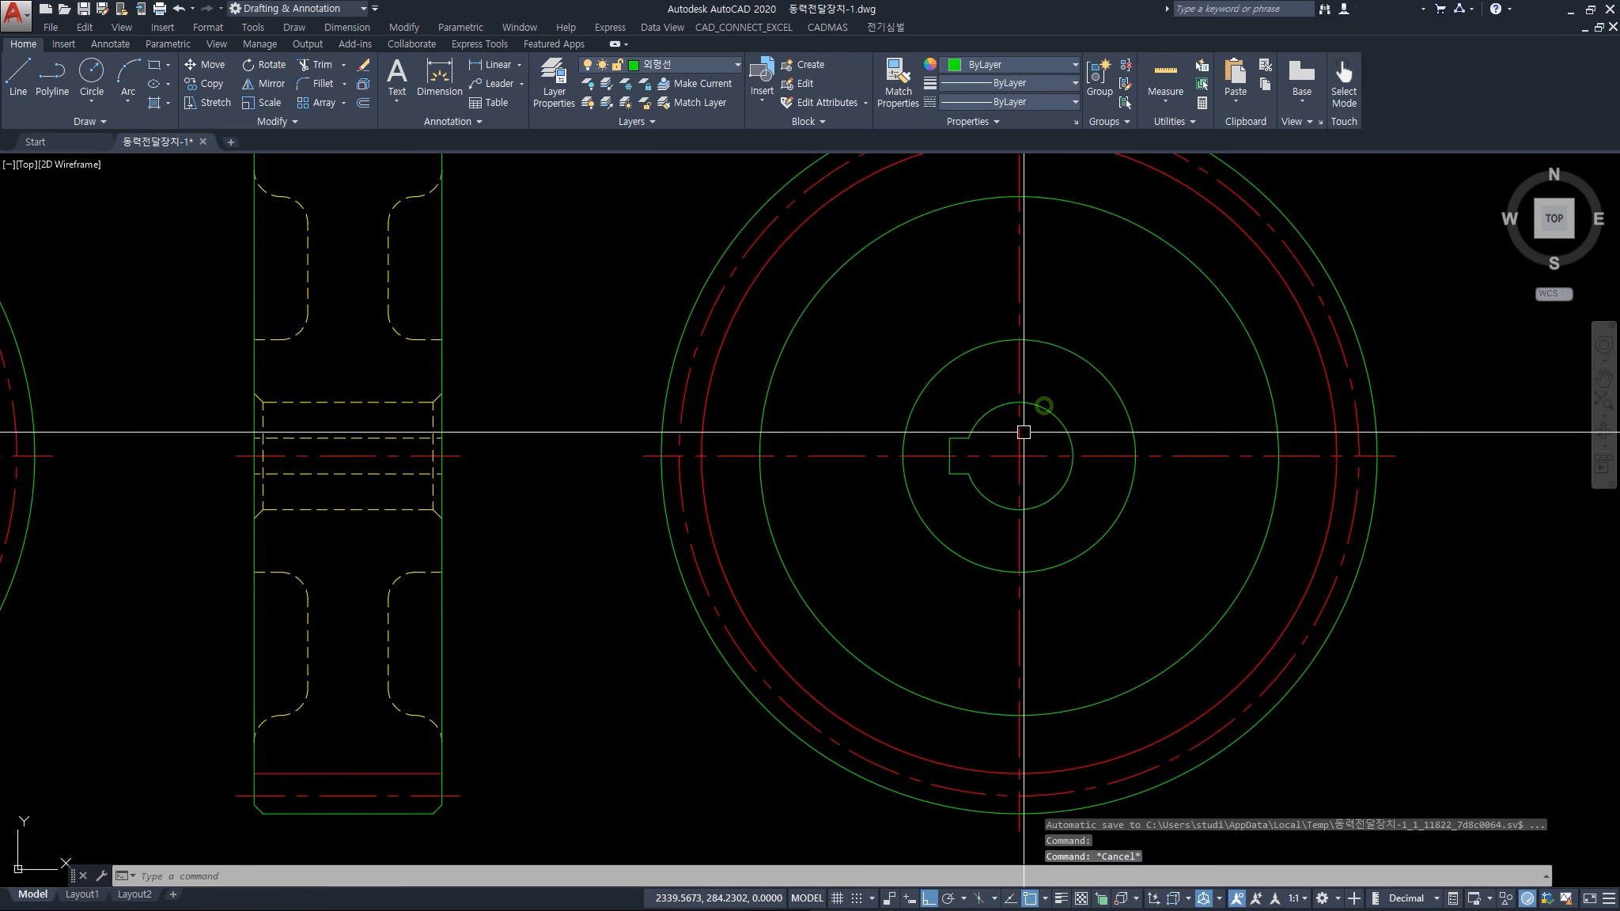
{"action": "type", "text": "ro"}
{"action": "key", "text": "Return"}
{"action": "left_click", "coordinate": [872, 383]}
{"action": "left_click", "coordinate": [1106, 533]}
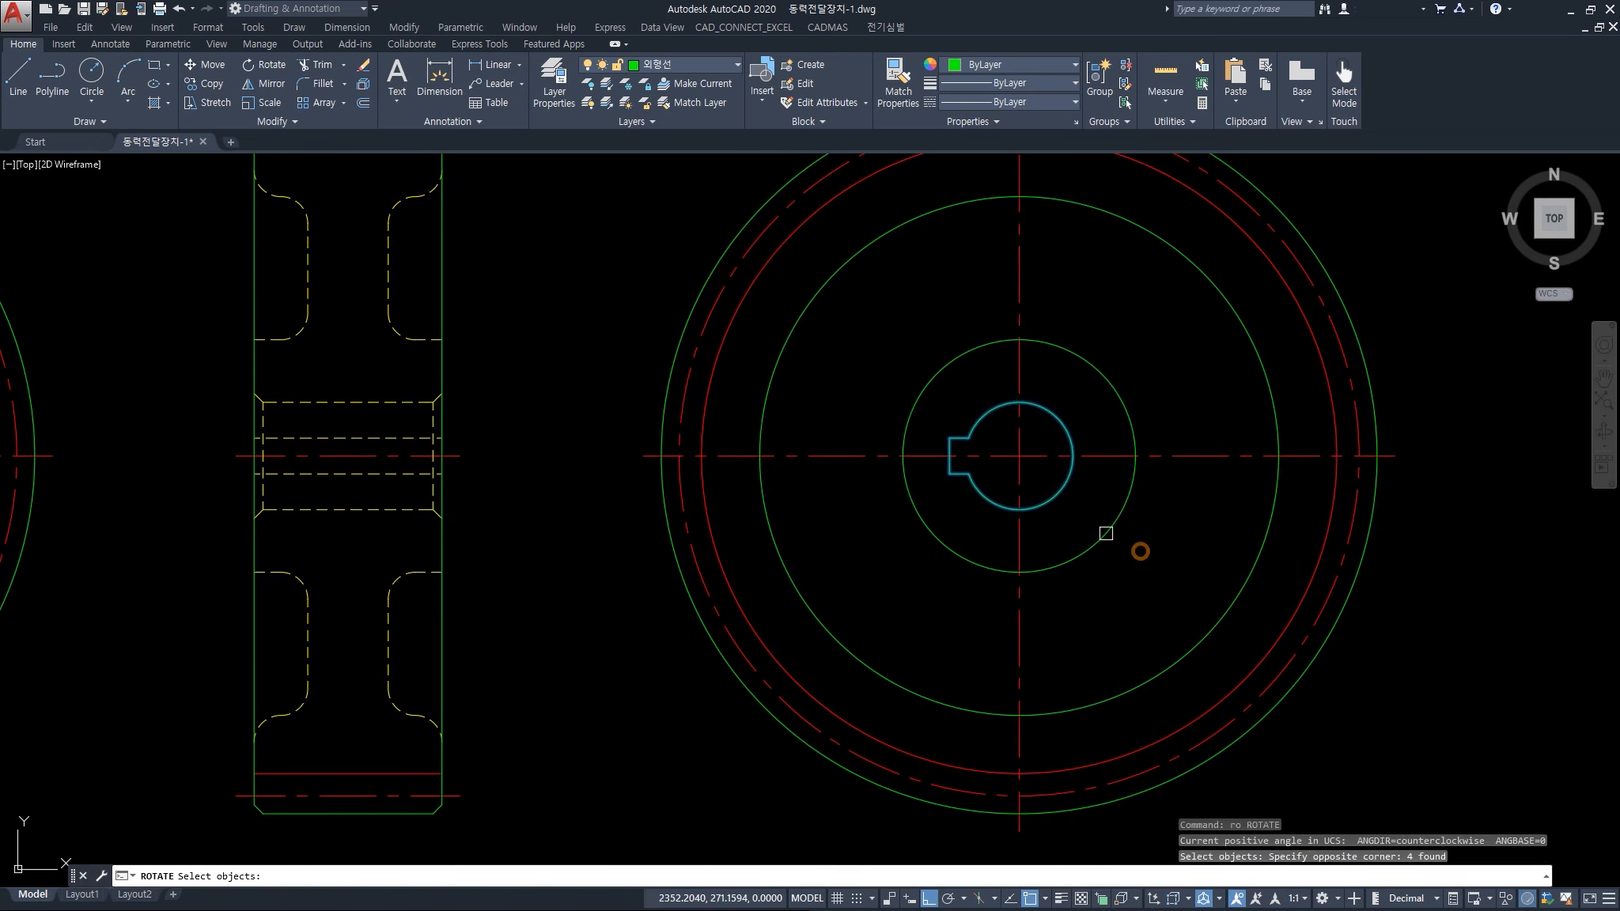
{"action": "key", "text": "Return"}
{"action": "left_click", "coordinate": [1019, 455]}
{"action": "left_click", "coordinate": [1072, 586]}
{"action": "key", "text": "Escape"}
{"action": "scroll", "coordinate": [1072, 585], "scroll_direction": "down", "scroll_amount": 4}
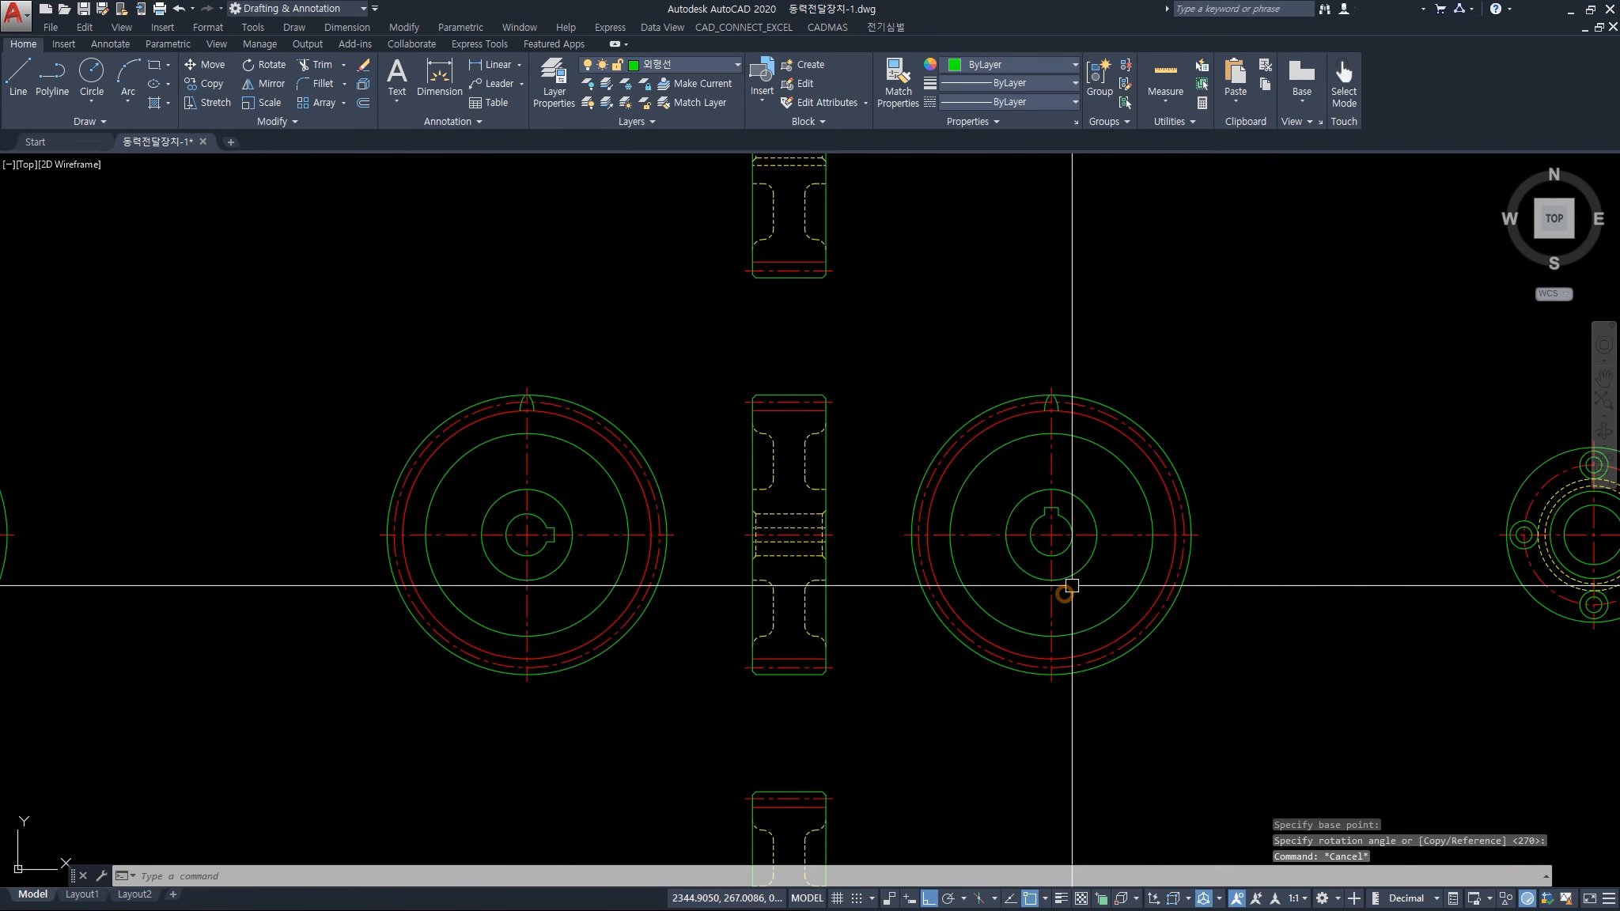
Erase the gear's central side view between the two circular views
{"action": "middle_click_drag", "start_coordinate": [867, 662], "coordinate": [899, 662]}
{"action": "left_click", "coordinate": [910, 700]}
{"action": "left_click", "coordinate": [748, 356]}
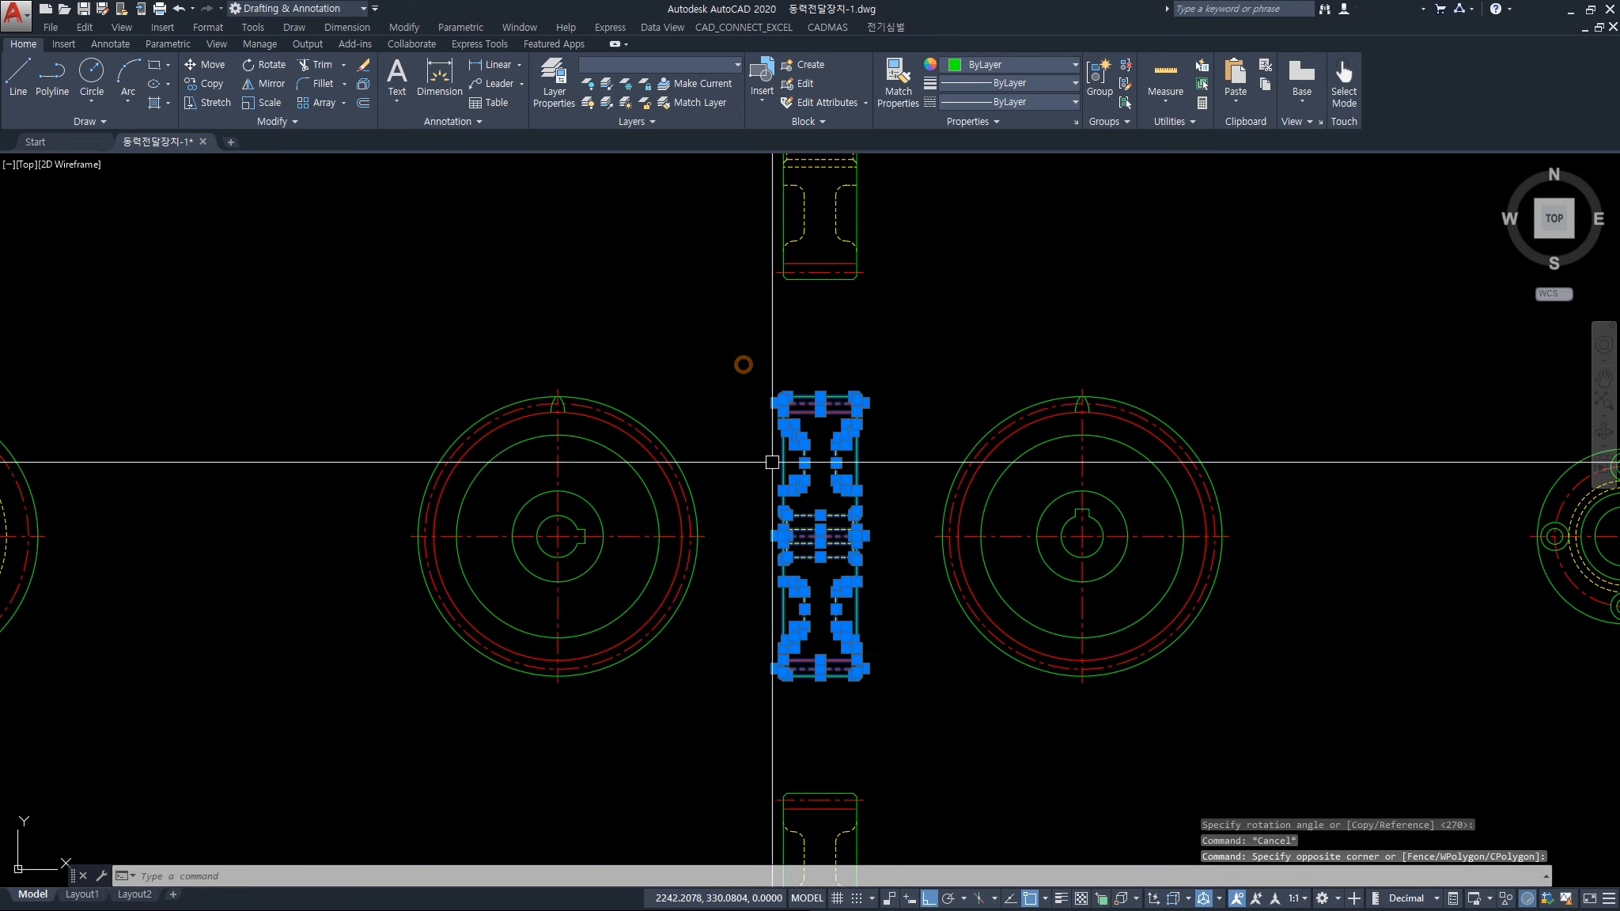
{"action": "key", "text": "Delete"}
{"action": "middle_click_drag", "start_coordinate": [831, 608], "coordinate": [752, 426]}
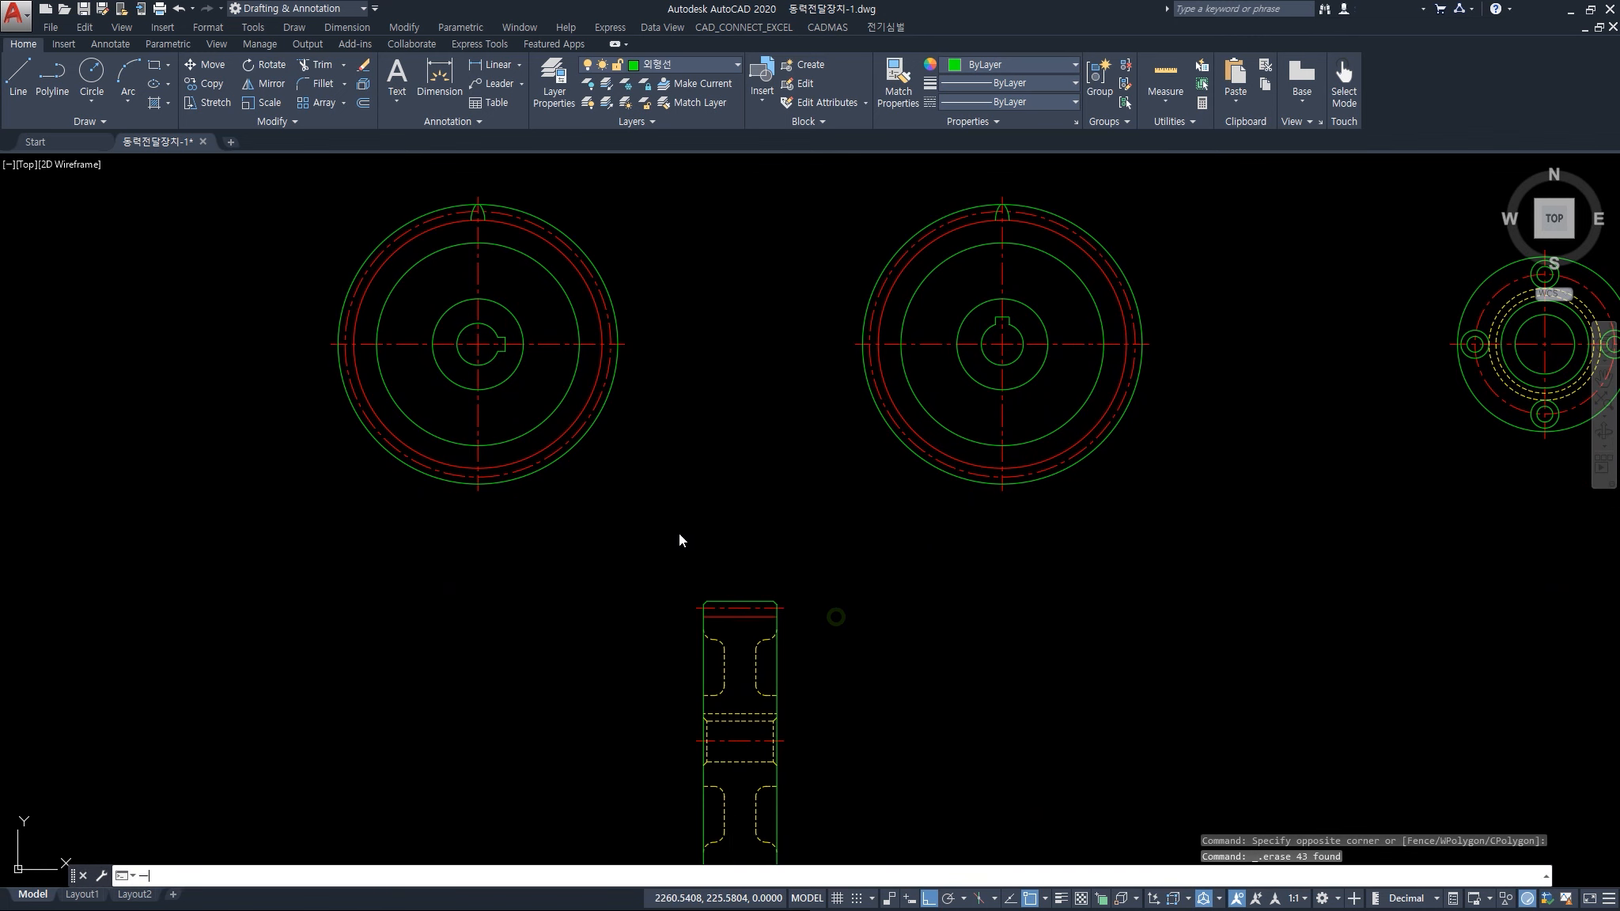
Move the gear's lower side view straight up from its centreline endpoint, perpendicular to the right-hand circular view's horizontal centreline
{"action": "scroll", "coordinate": [680, 535], "scroll_direction": "down", "scroll_amount": 2}
{"action": "key", "text": "Return"}
{"action": "key", "text": "Escape"}
{"action": "key", "text": "Escape"}
{"action": "type", "text": "ㅡ"}
{"action": "key", "text": "Return"}
{"action": "key", "text": "Escape"}
{"action": "type", "text": "m"}
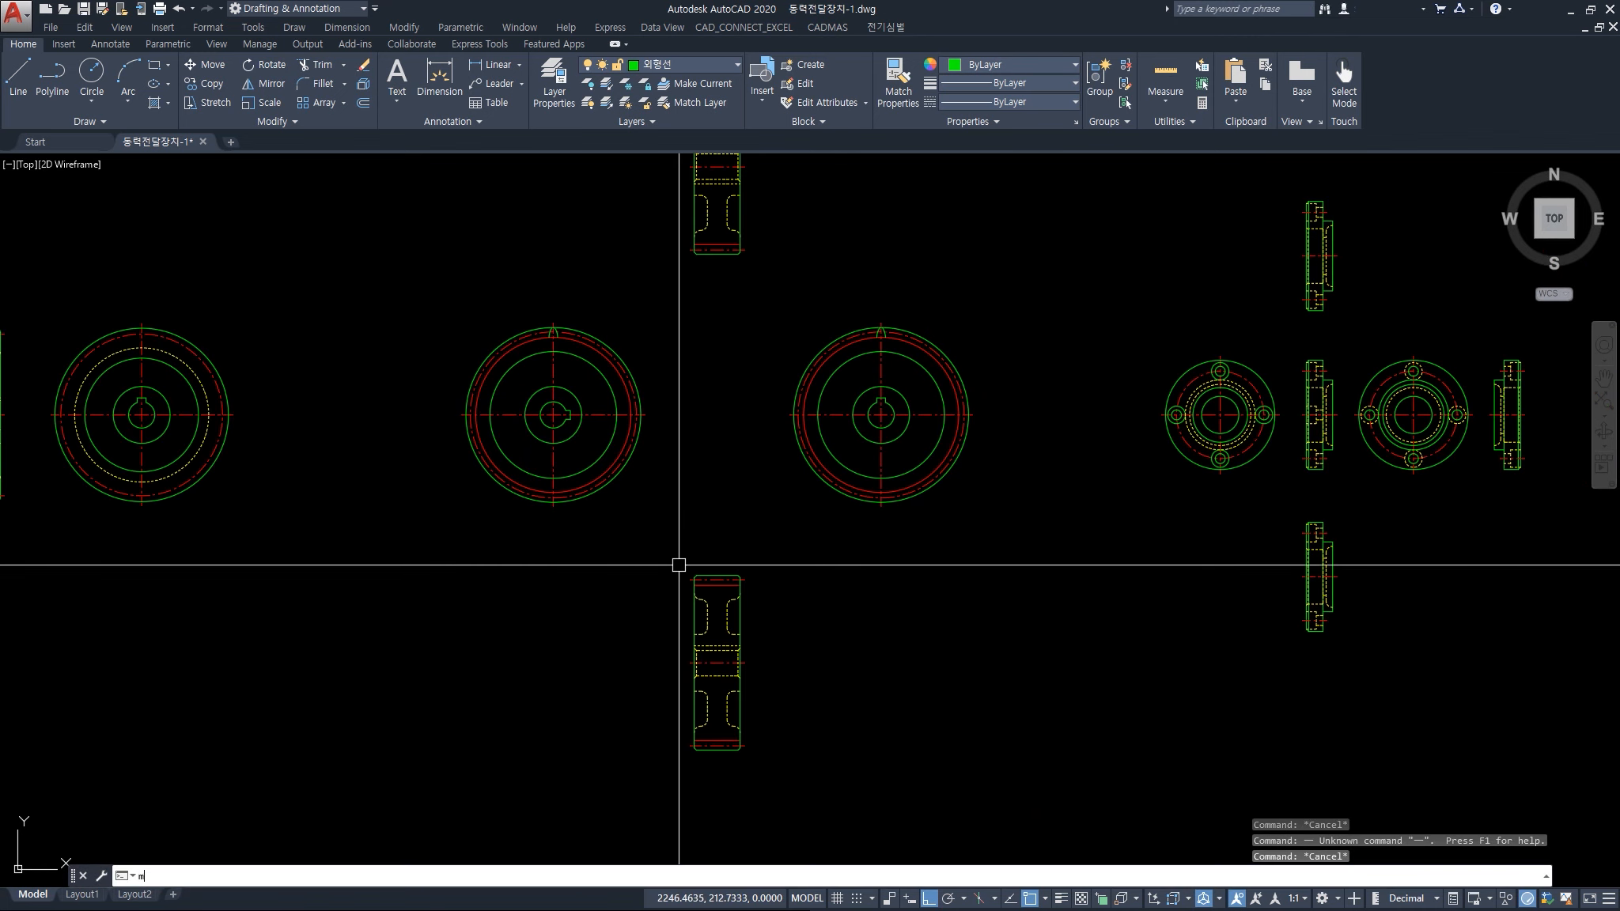
{"action": "key", "text": "Return"}
{"action": "left_click", "coordinate": [669, 535]}
{"action": "left_click", "coordinate": [838, 760]}
{"action": "right_click", "coordinate": [822, 773]}
{"action": "scroll", "coordinate": [756, 660], "scroll_direction": "up", "scroll_amount": 4}
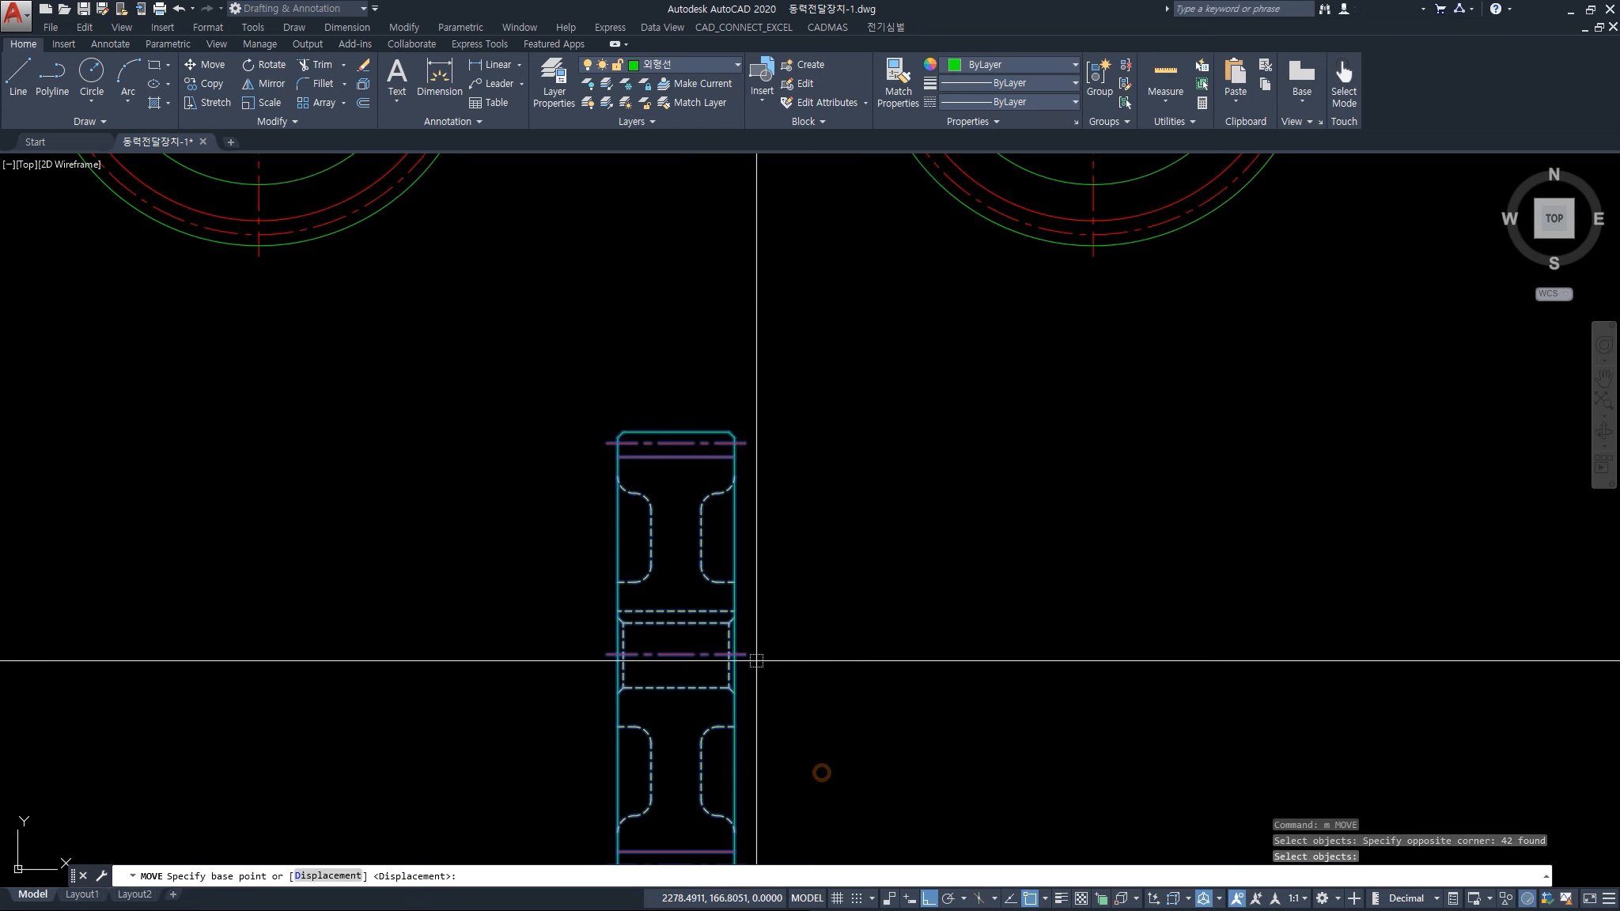
{"action": "left_click", "coordinate": [746, 655]}
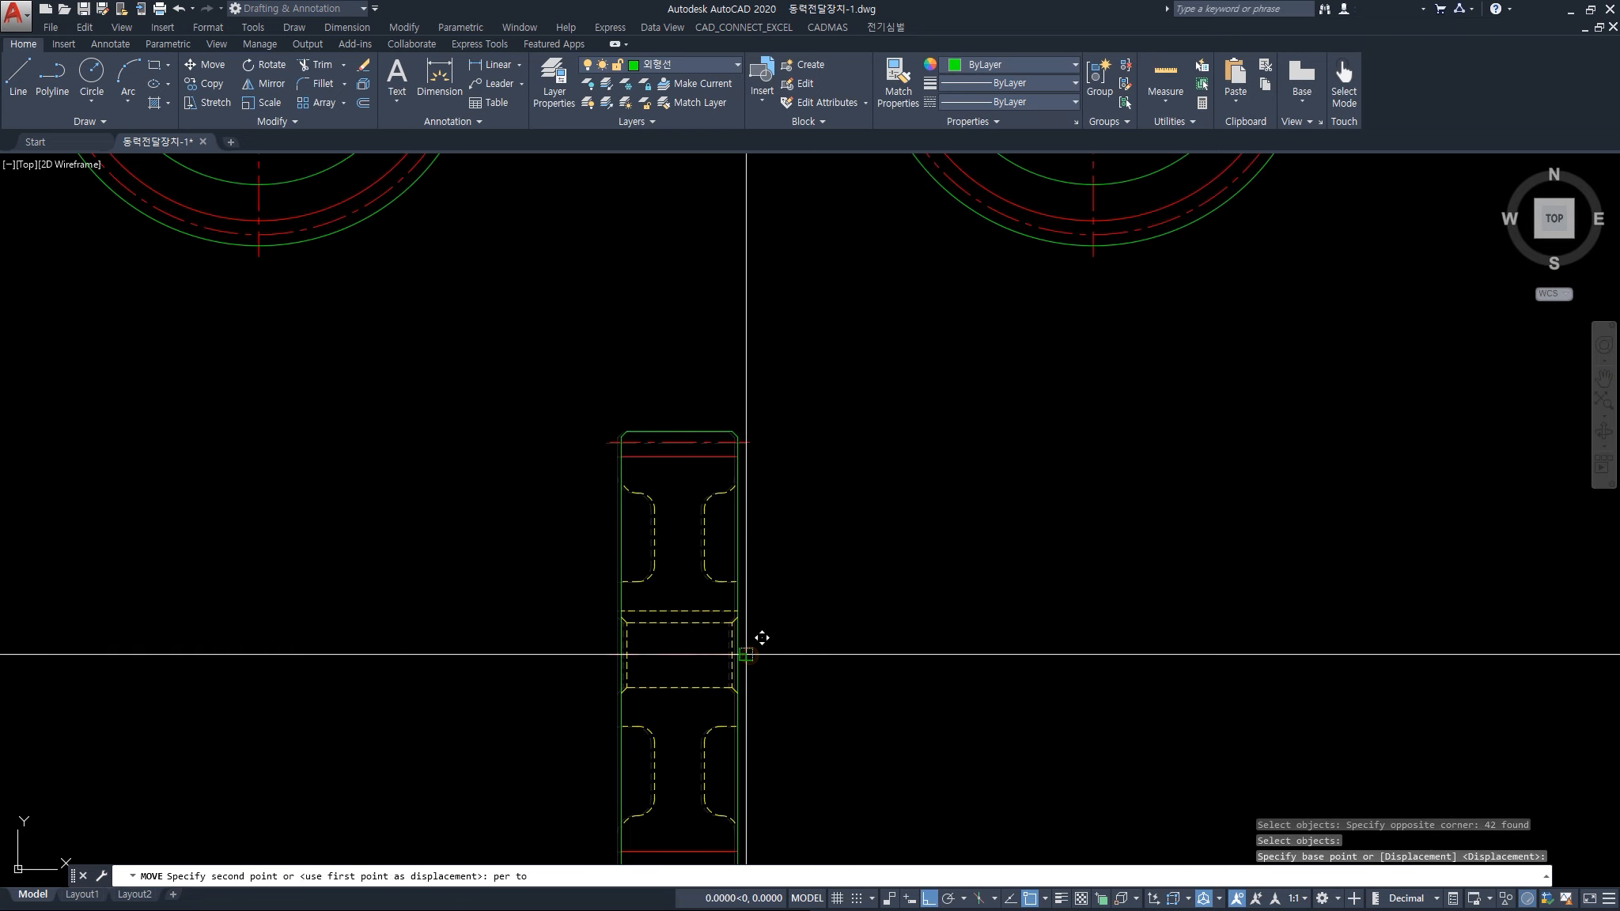
{"action": "scroll", "coordinate": [857, 451], "scroll_direction": "down", "scroll_amount": 5}
{"action": "scroll", "coordinate": [803, 521], "scroll_direction": "up", "scroll_amount": 4}
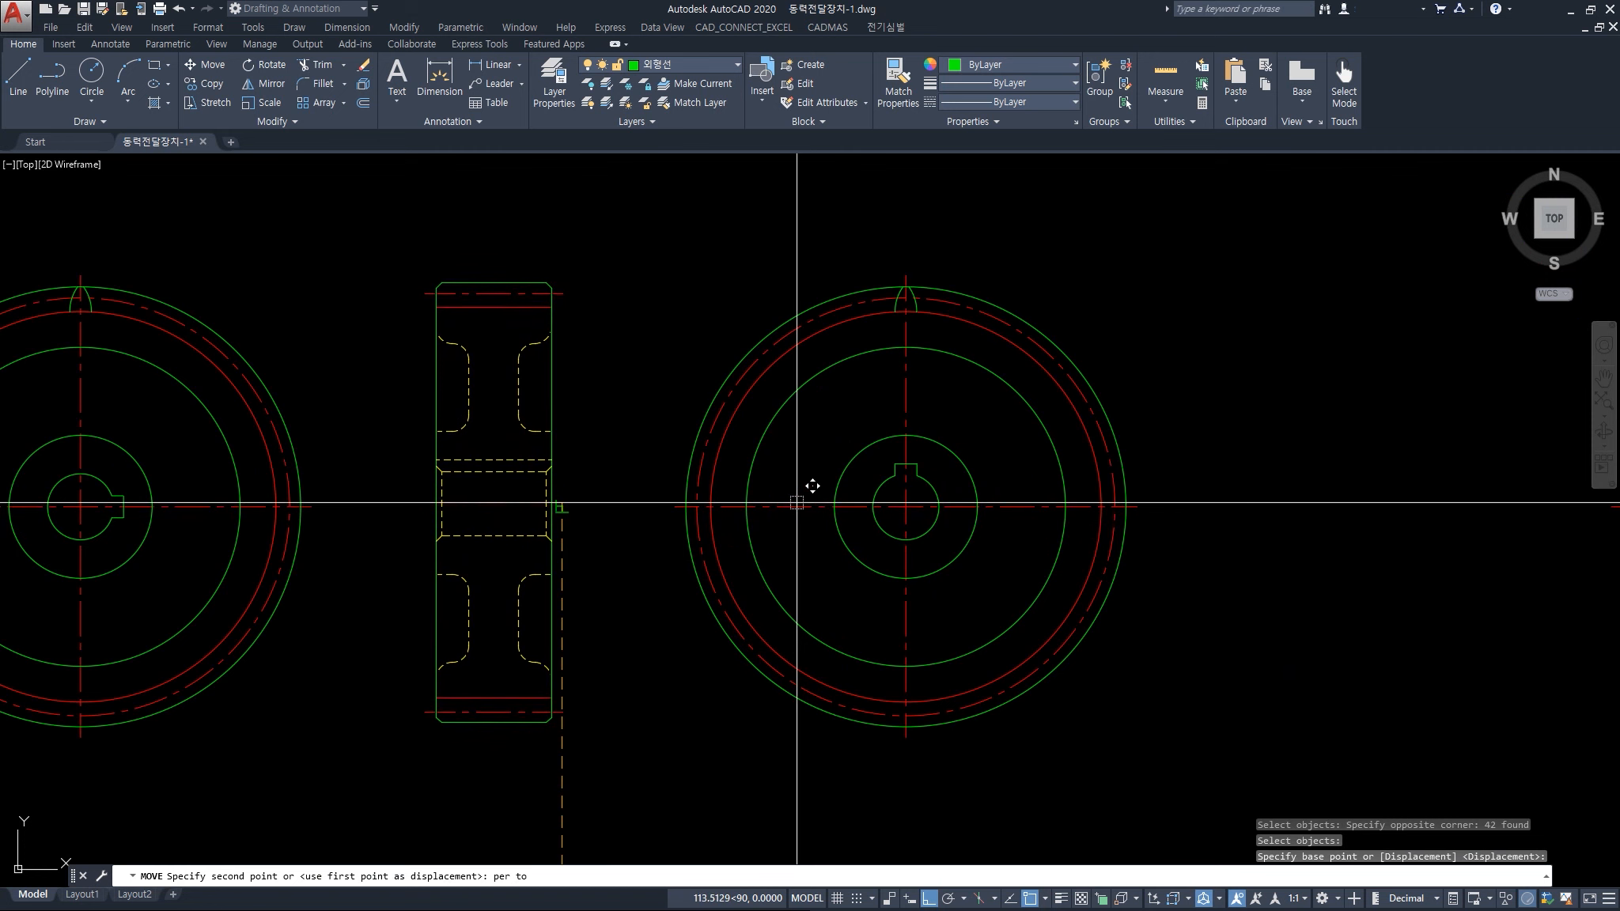
{"action": "left_click", "coordinate": [796, 503]}
{"action": "scroll", "coordinate": [814, 506], "scroll_direction": "down", "scroll_amount": 4}
{"action": "key", "text": "Escape"}
Erase the gear's left-hand circular view and its upper side view
{"action": "middle_click_drag", "start_coordinate": [630, 576], "coordinate": [772, 674]}
{"action": "left_click", "coordinate": [774, 722]}
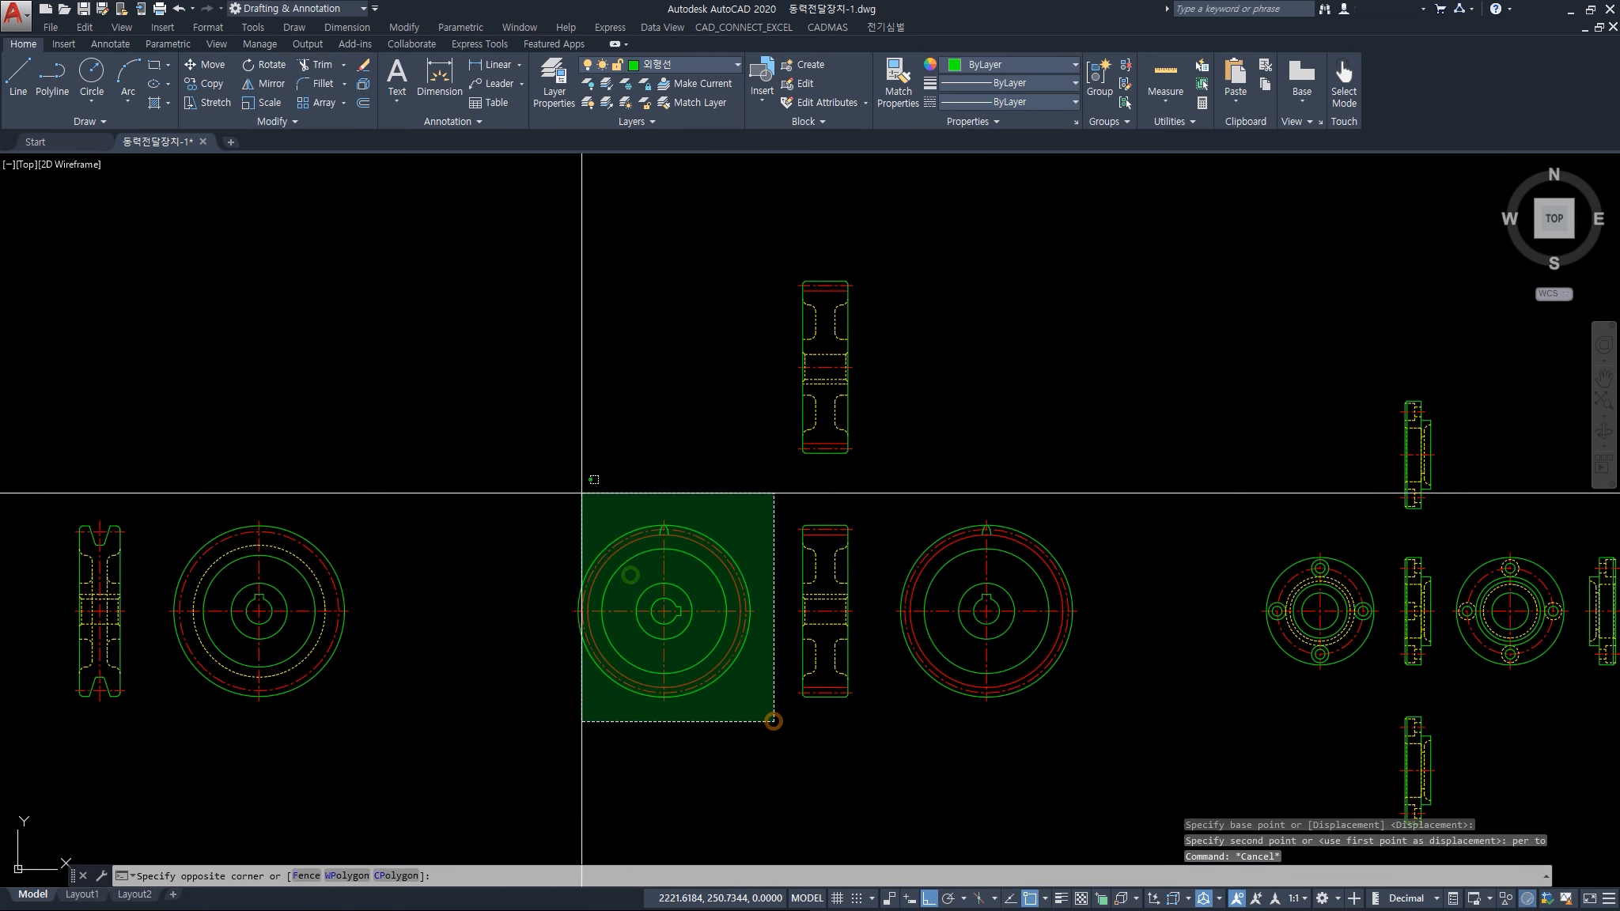
{"action": "left_click", "coordinate": [582, 493]}
{"action": "key", "text": "Delete"}
{"action": "left_click", "coordinate": [869, 470]}
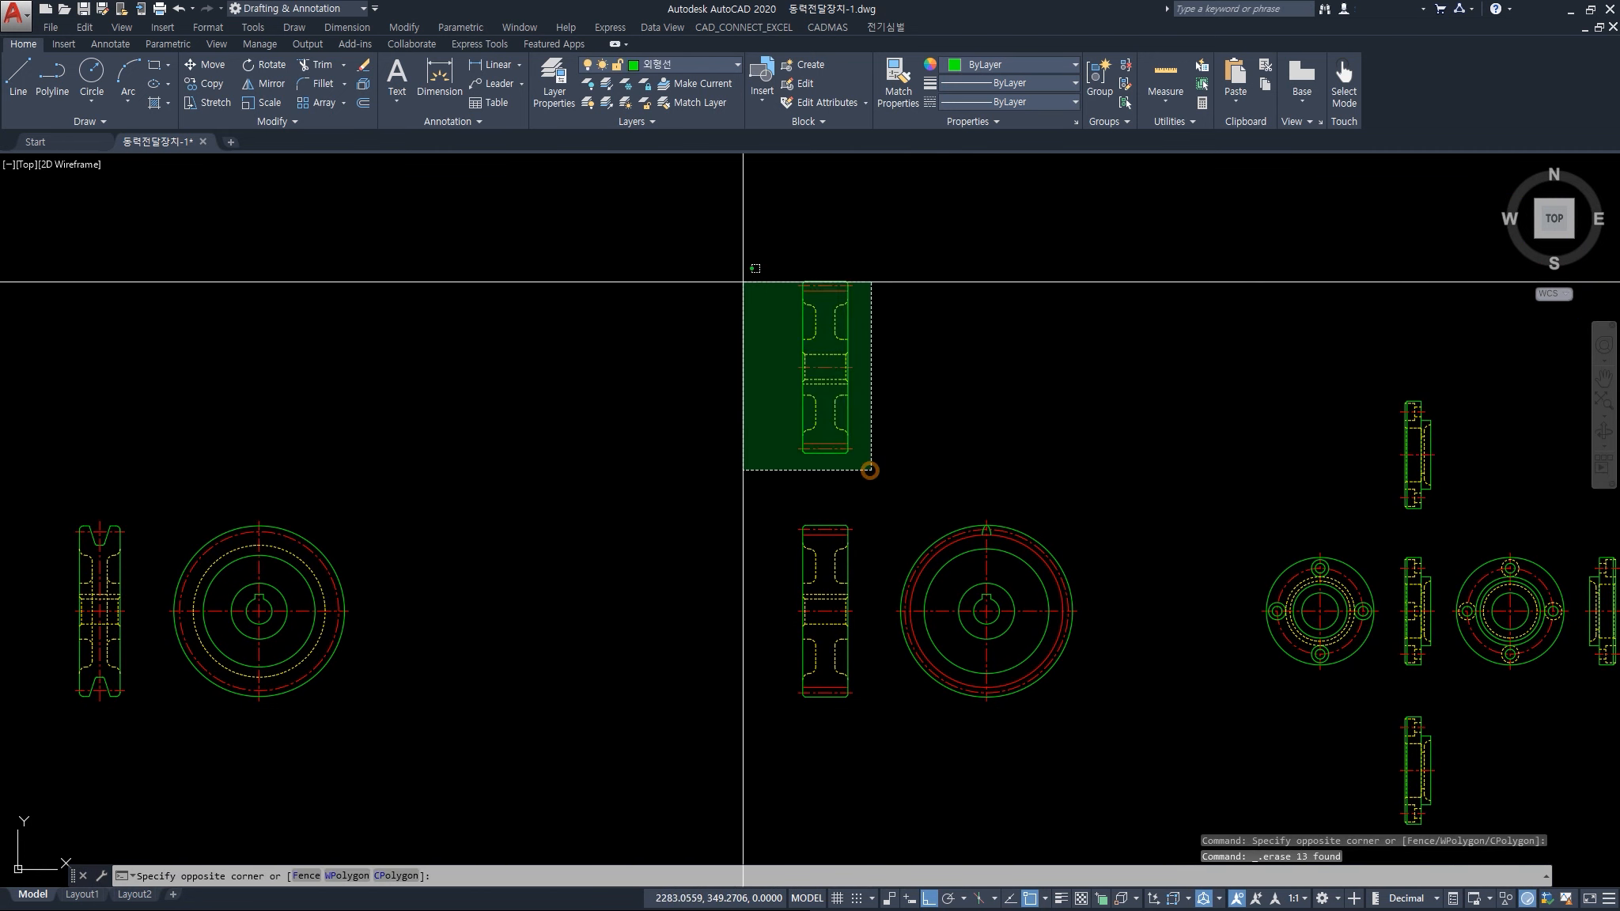
{"action": "left_click", "coordinate": [743, 281]}
{"action": "key", "text": "Delete"}
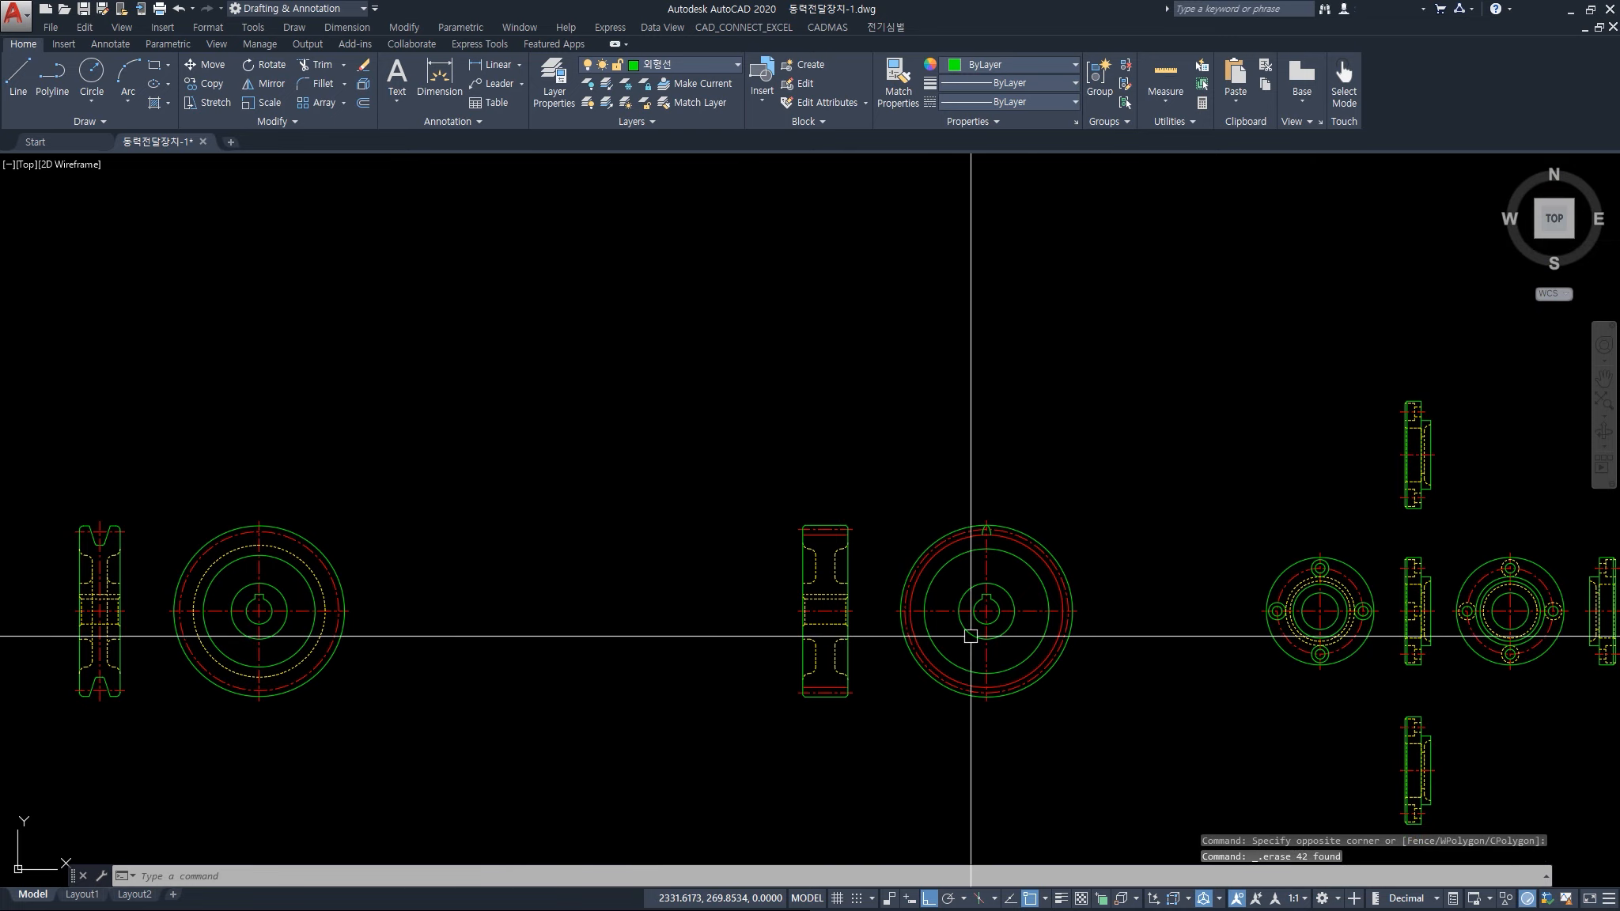
{"action": "mouse_move", "coordinate": [1124, 620]}
{"action": "middle_mouse_down"}
{"action": "mouse_move", "coordinate": [790, 593]}
{"action": "mouse_move", "coordinate": [1026, 584]}
{"action": "mouse_move", "coordinate": [979, 573]}
{"action": "middle_mouse_up"}
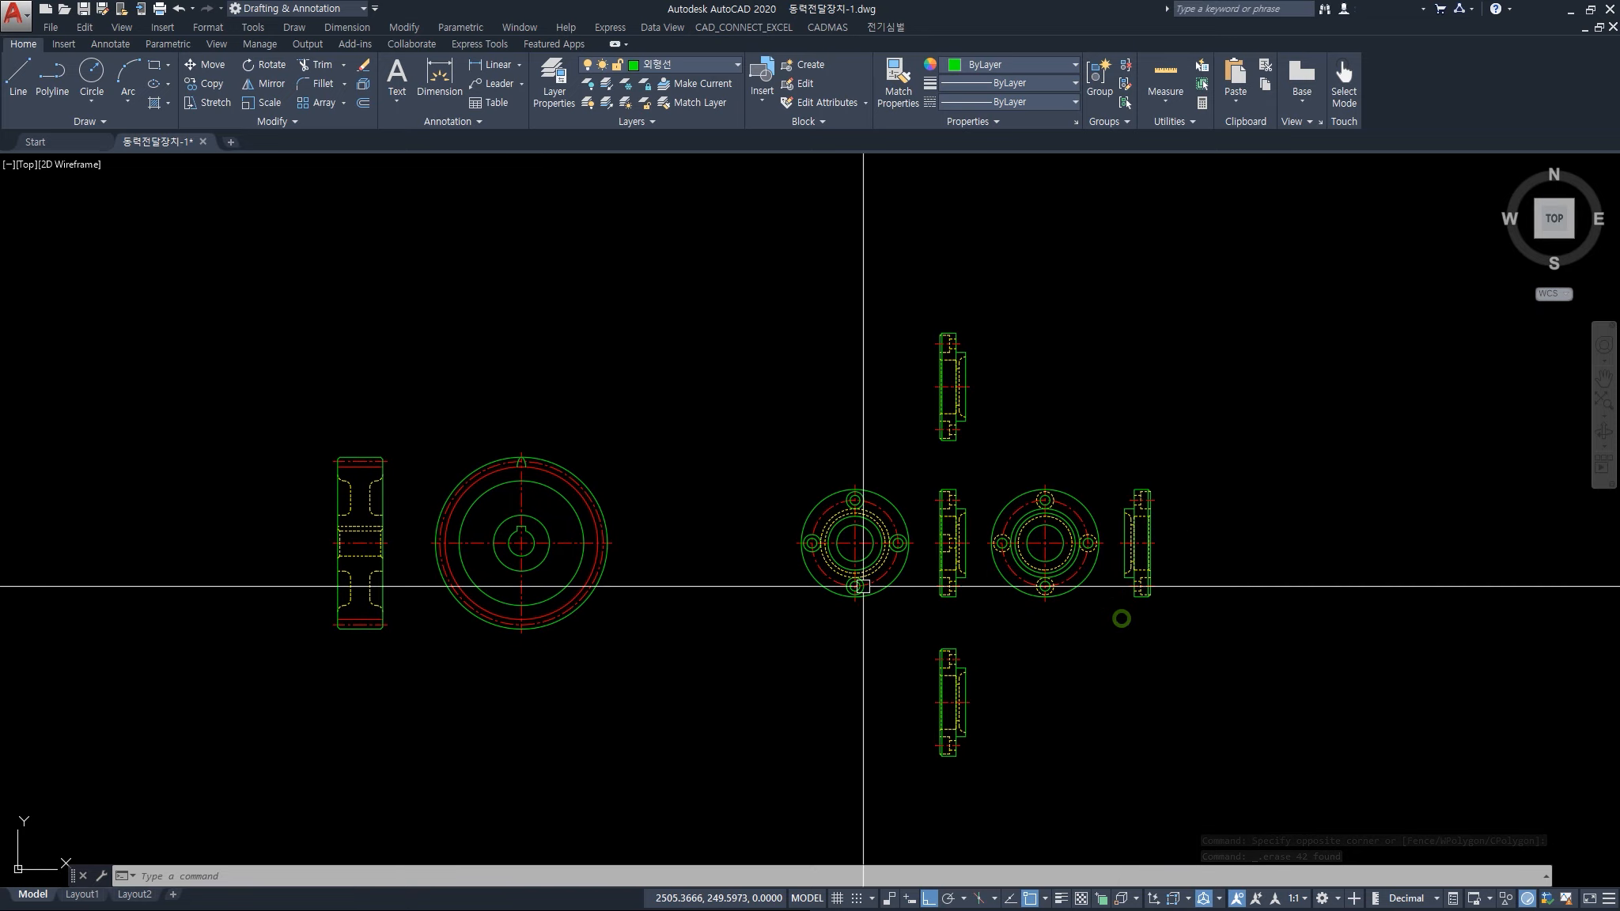
Erase the dashed lines of the middle counterbored hole in the cover's central side view, keeping the red centreline
{"action": "scroll", "coordinate": [935, 554], "scroll_direction": "up", "scroll_amount": 8}
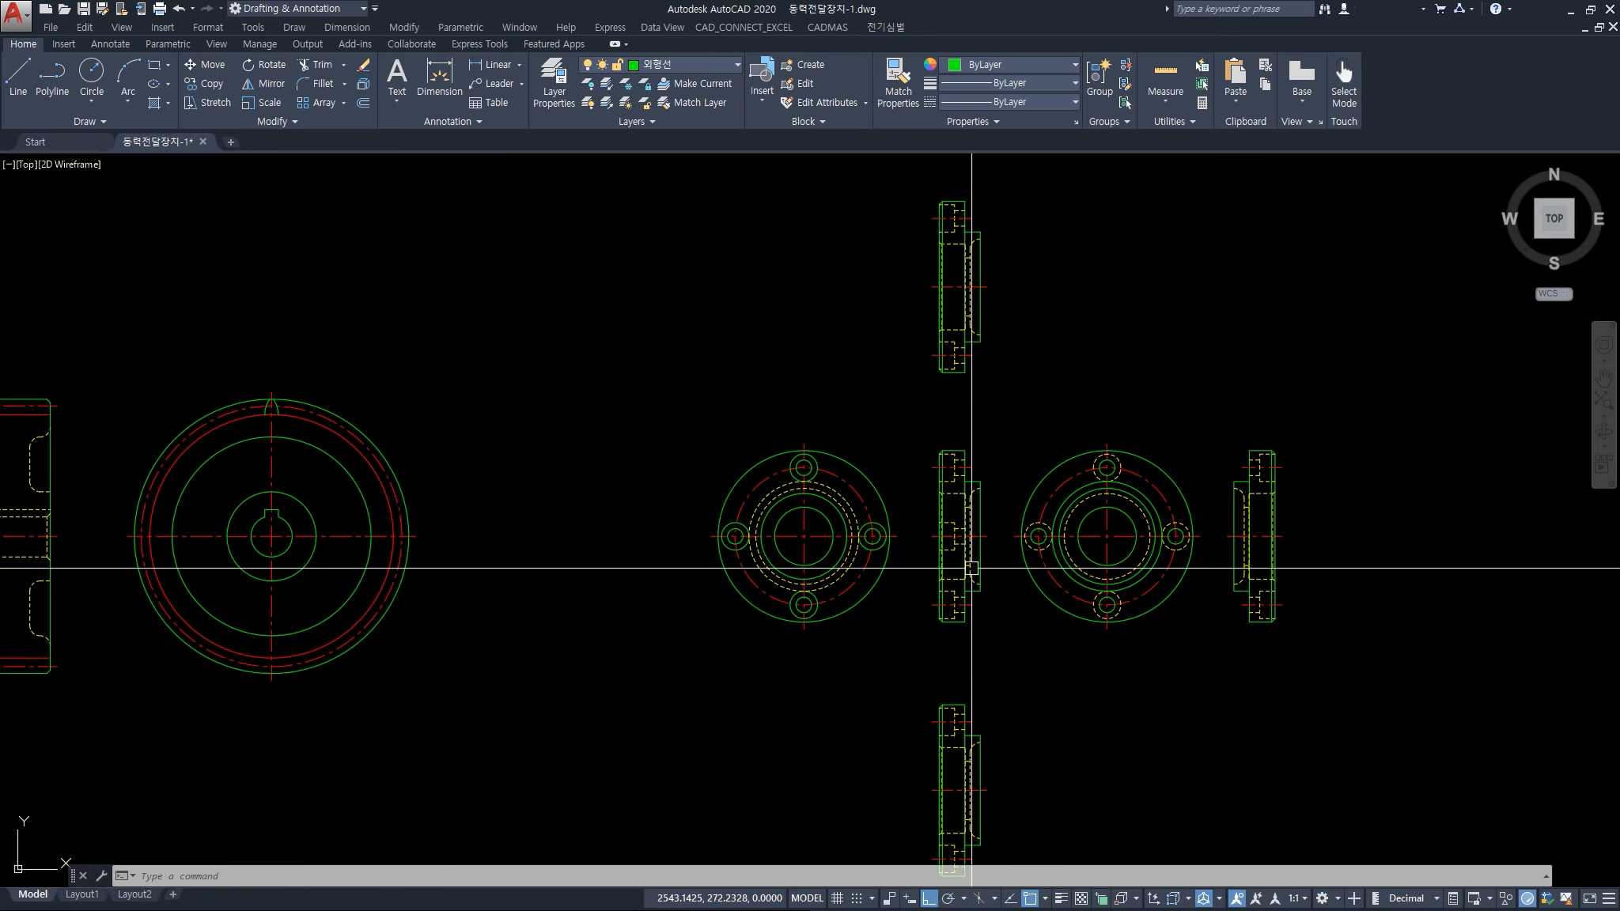
{"action": "left_click", "coordinate": [806, 454]}
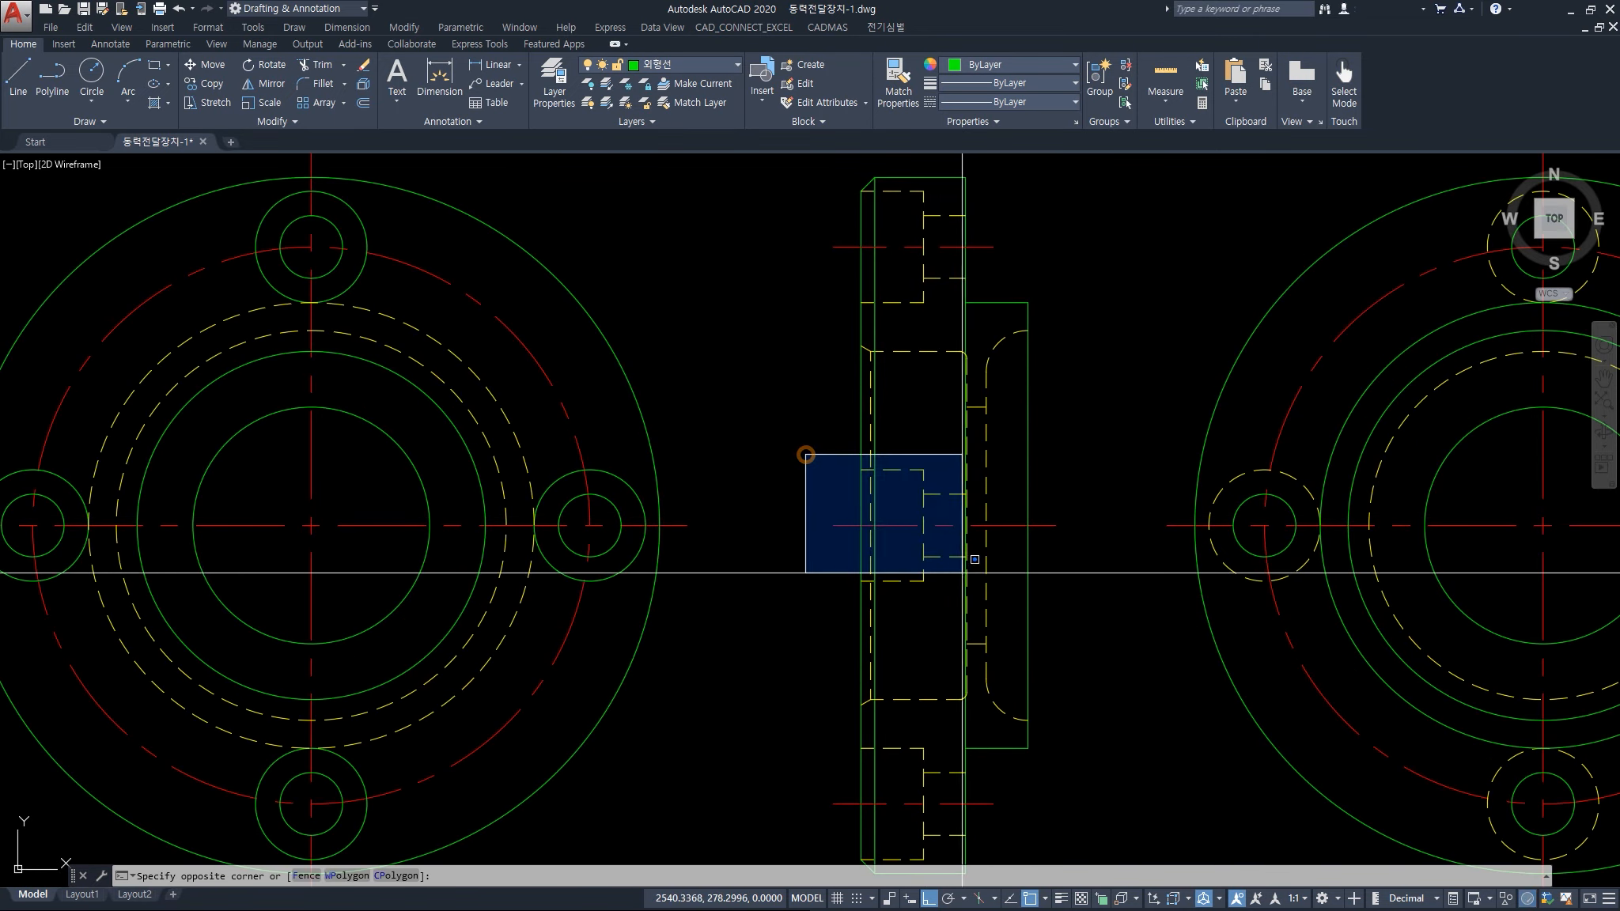
{"action": "left_click", "coordinate": [999, 600]}
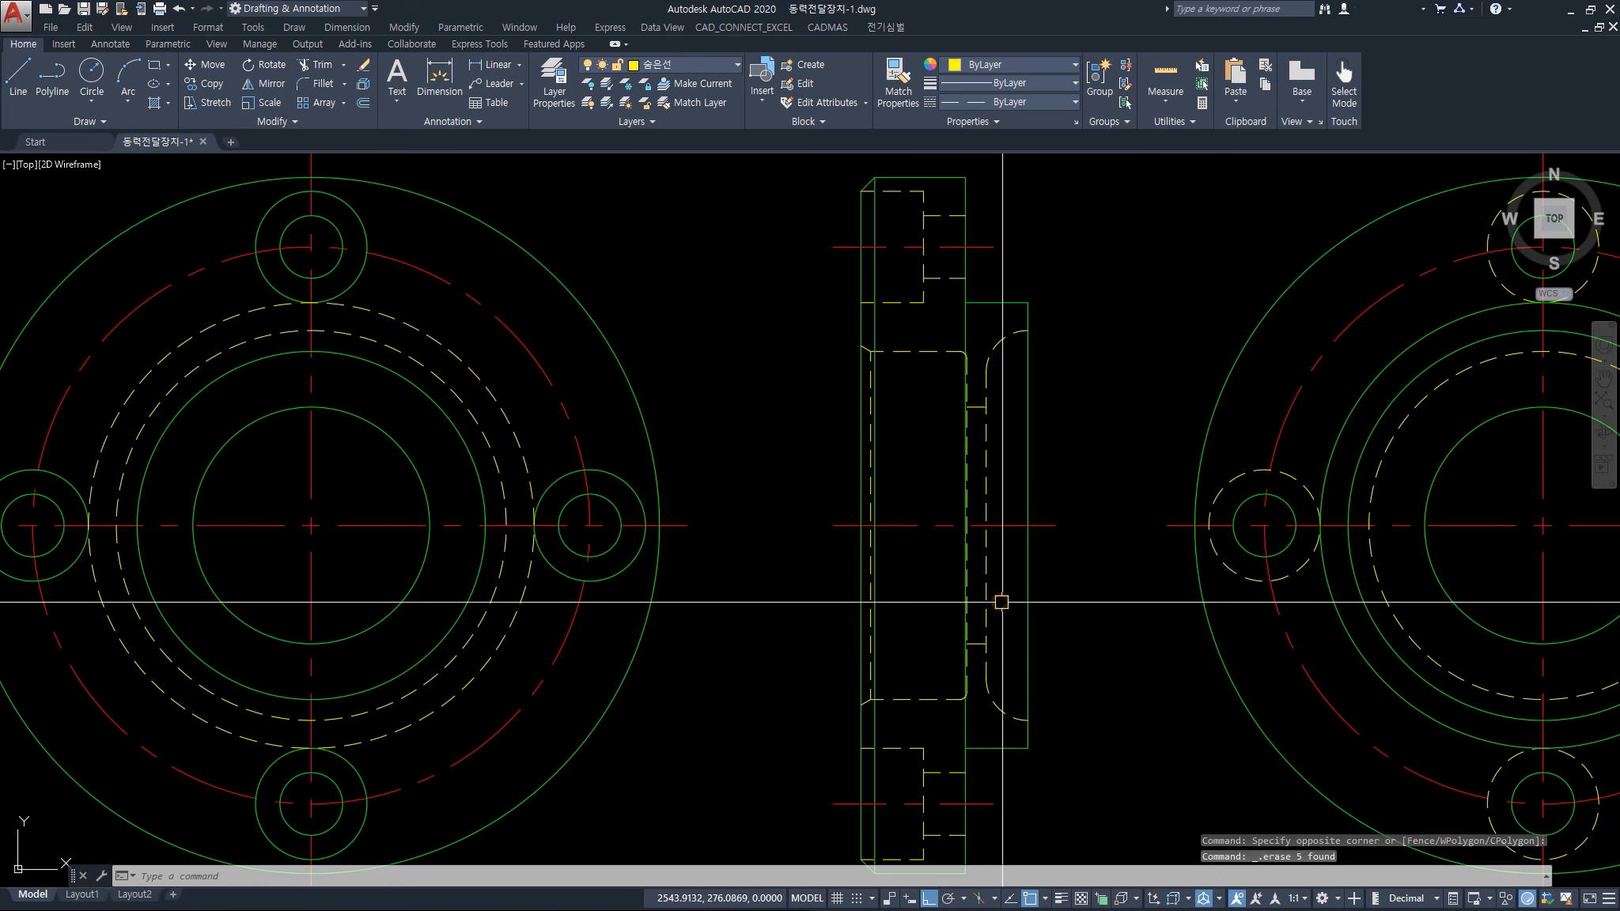
{"action": "scroll", "coordinate": [987, 564], "scroll_direction": "down", "scroll_amount": 6}
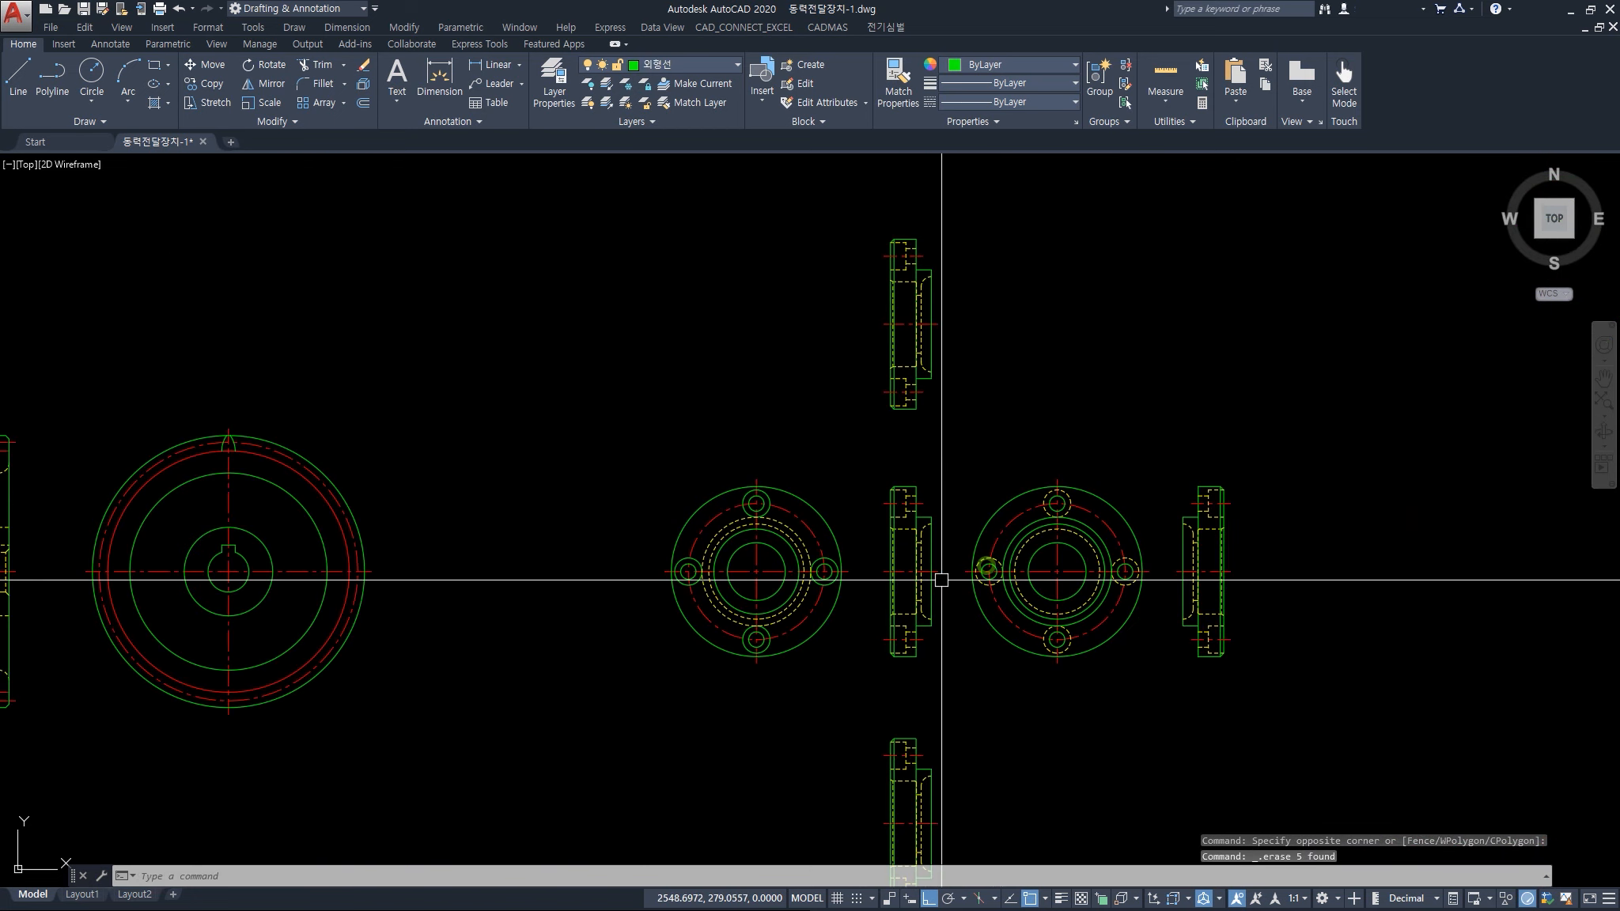
Highlight the cover's central, upper, far-right and lower side views to compare them, and clear the selection
{"action": "scroll", "coordinate": [940, 535], "scroll_direction": "up", "scroll_amount": 3}
{"action": "scroll", "coordinate": [940, 535], "scroll_direction": "down", "scroll_amount": 4}
{"action": "left_click", "coordinate": [854, 448]}
{"action": "left_click", "coordinate": [947, 632]}
{"action": "left_click", "coordinate": [867, 444]}
{"action": "left_click", "coordinate": [950, 660]}
{"action": "left_click", "coordinate": [857, 188]}
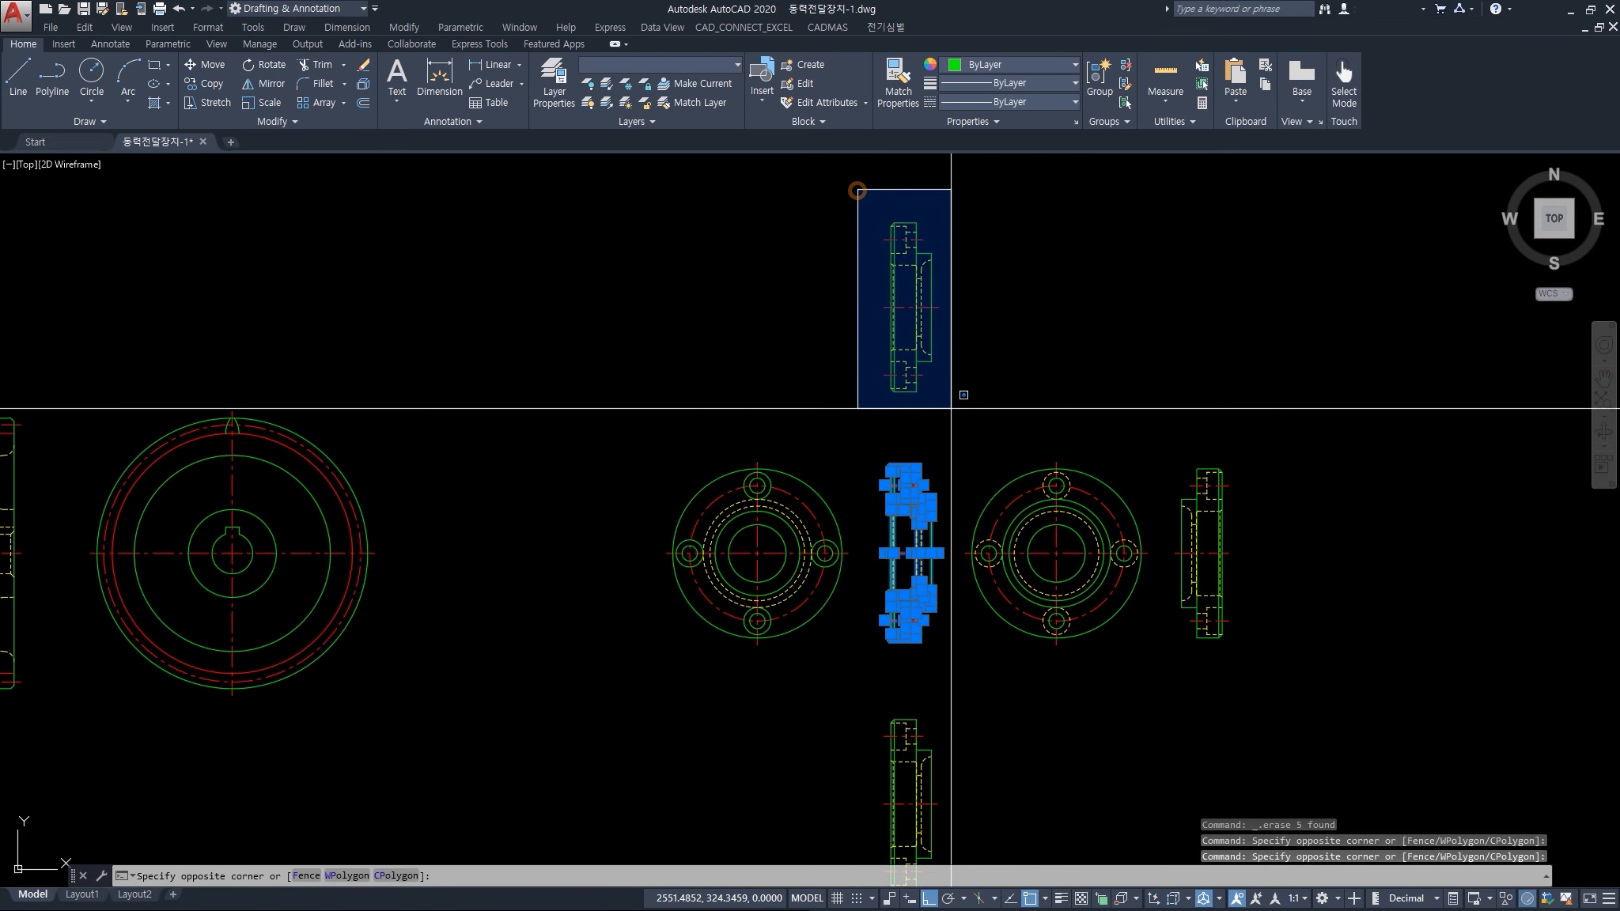
{"action": "left_click", "coordinate": [950, 409]}
{"action": "left_click", "coordinate": [1161, 427]}
{"action": "left_click", "coordinate": [1286, 693]}
{"action": "mouse_move", "coordinate": [1041, 707]}
{"action": "middle_mouse_down"}
{"action": "mouse_move", "coordinate": [1045, 499]}
{"action": "mouse_move", "coordinate": [959, 662]}
{"action": "middle_mouse_up"}
{"action": "left_click", "coordinate": [862, 467]}
{"action": "left_click", "coordinate": [941, 729]}
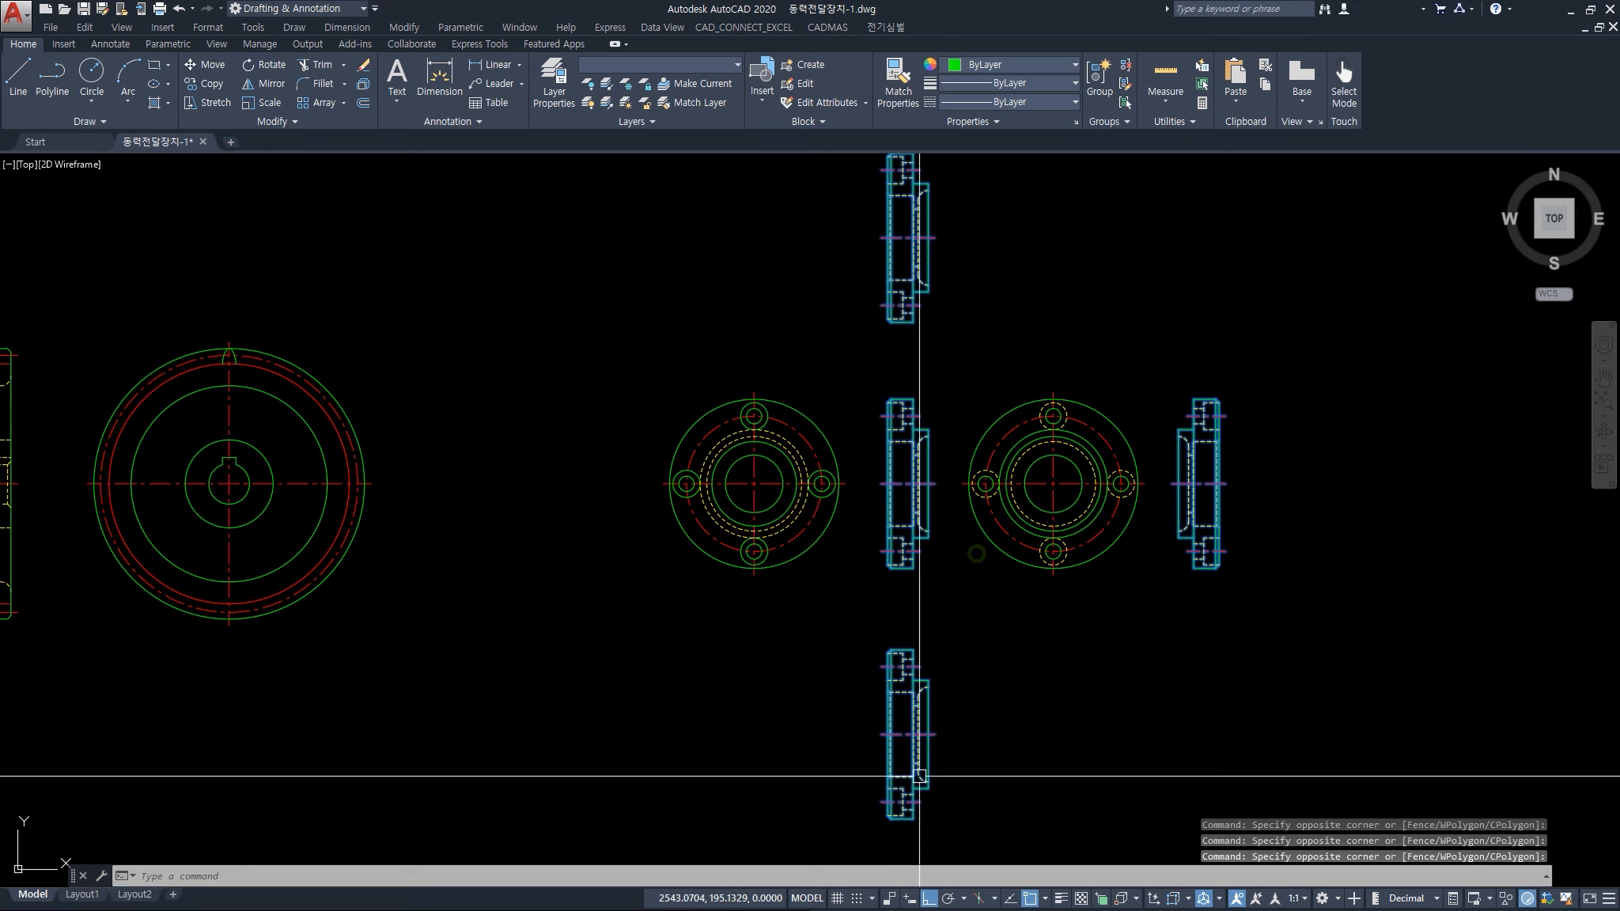
{"action": "key", "text": "Escape"}
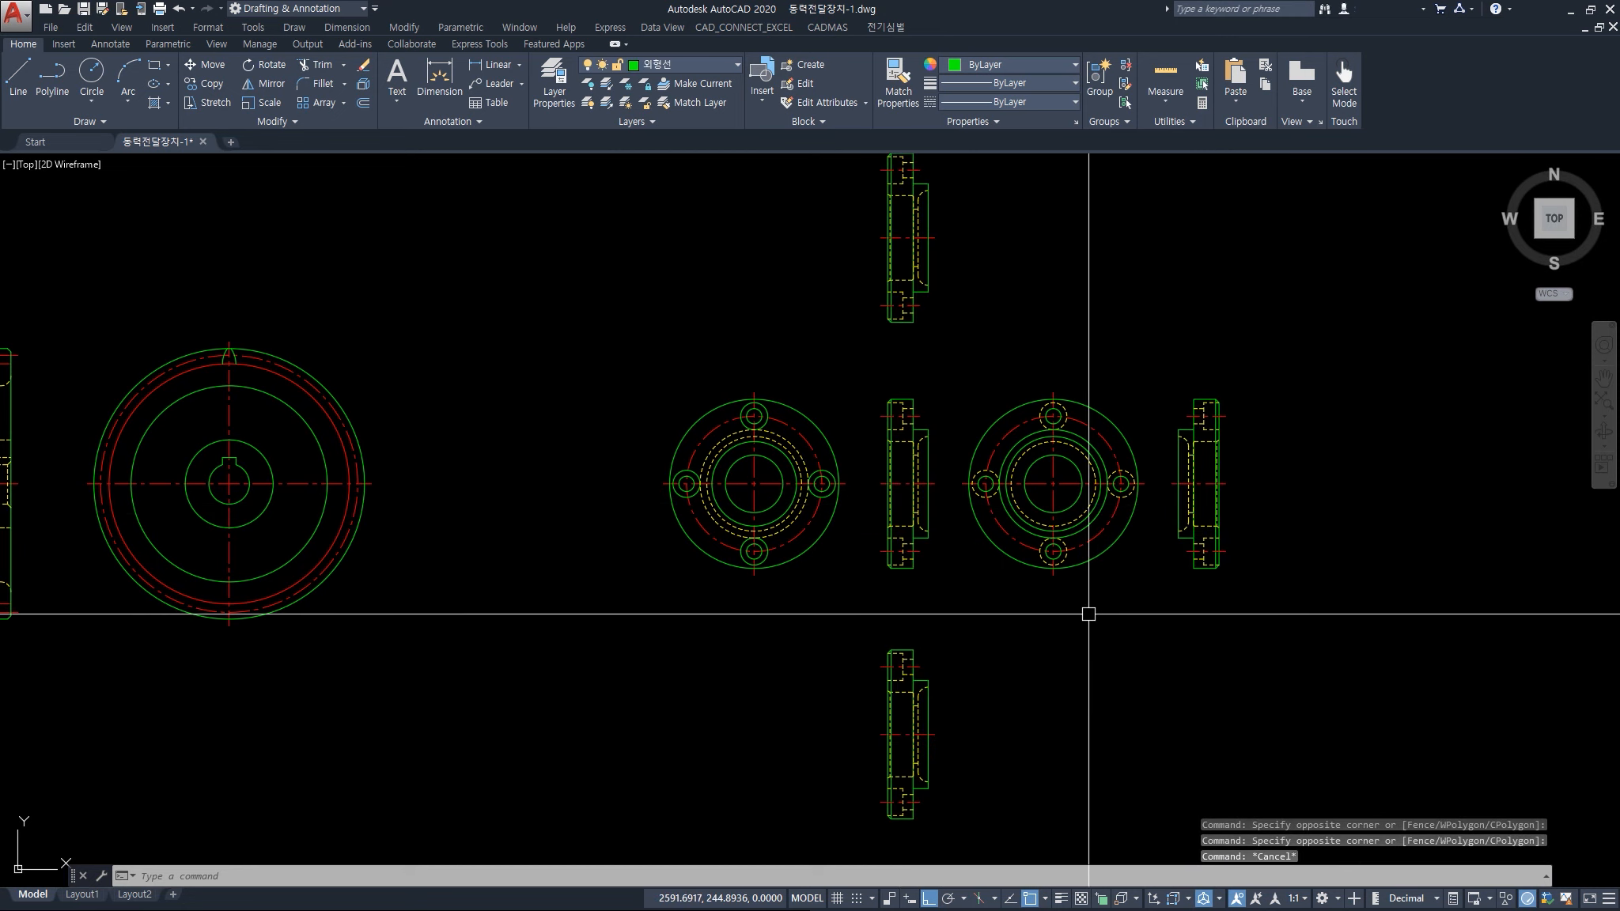
Erase the cover's far-right, lower and upper side views, keeping the central one between the circular views
{"action": "left_click", "coordinate": [1163, 358]}
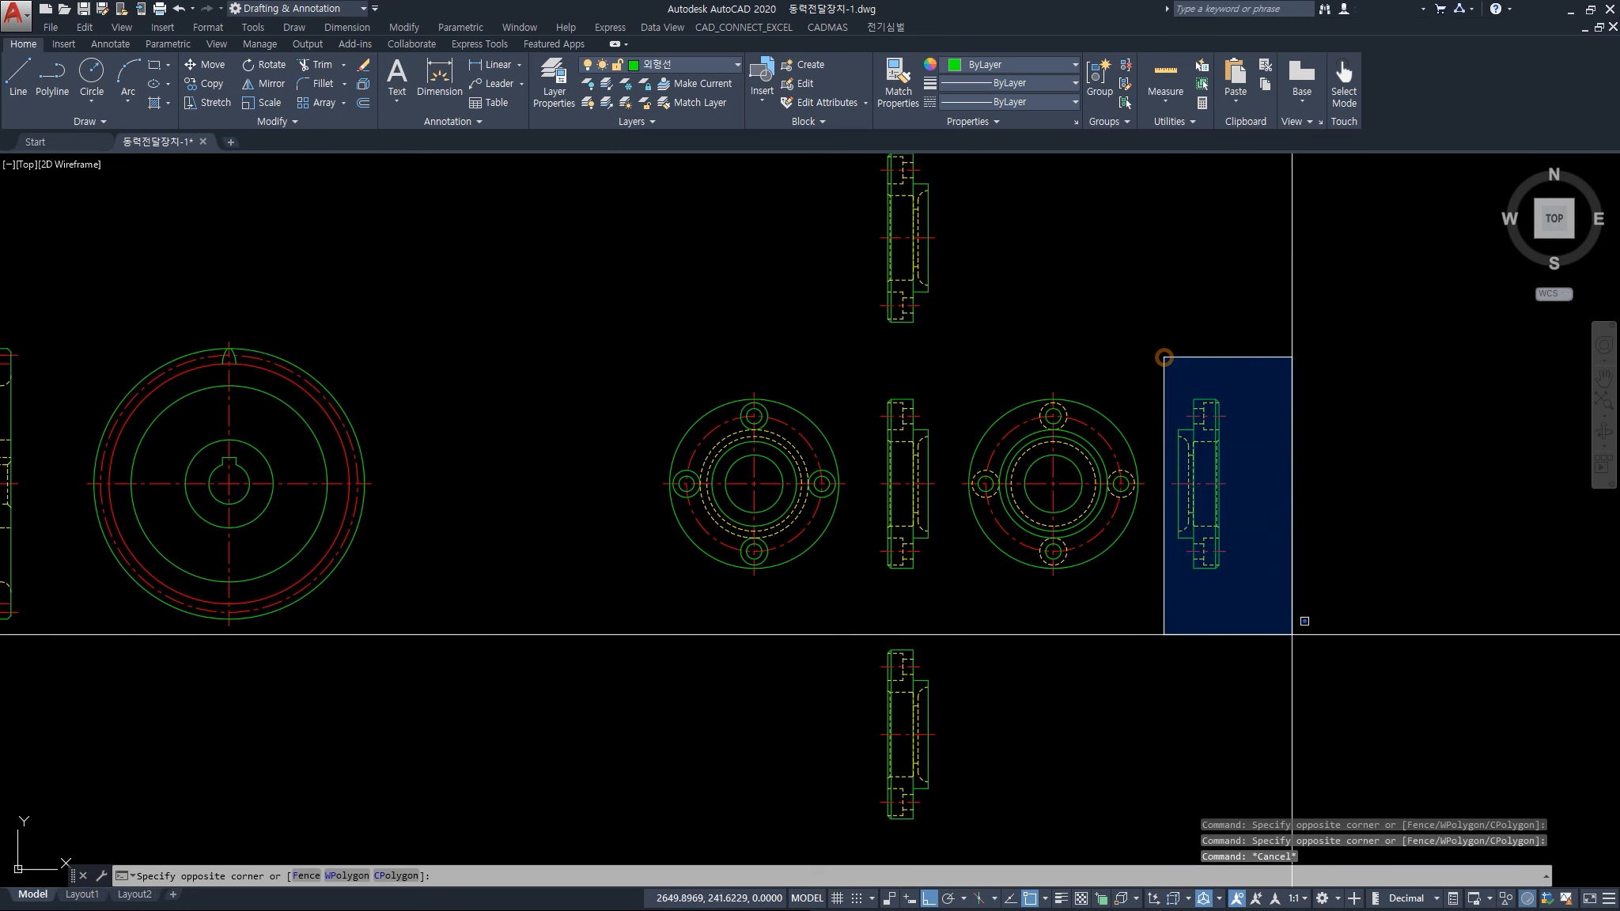
{"action": "left_click", "coordinate": [1292, 634]}
{"action": "key", "text": "Delete"}
{"action": "left_click", "coordinate": [874, 622]}
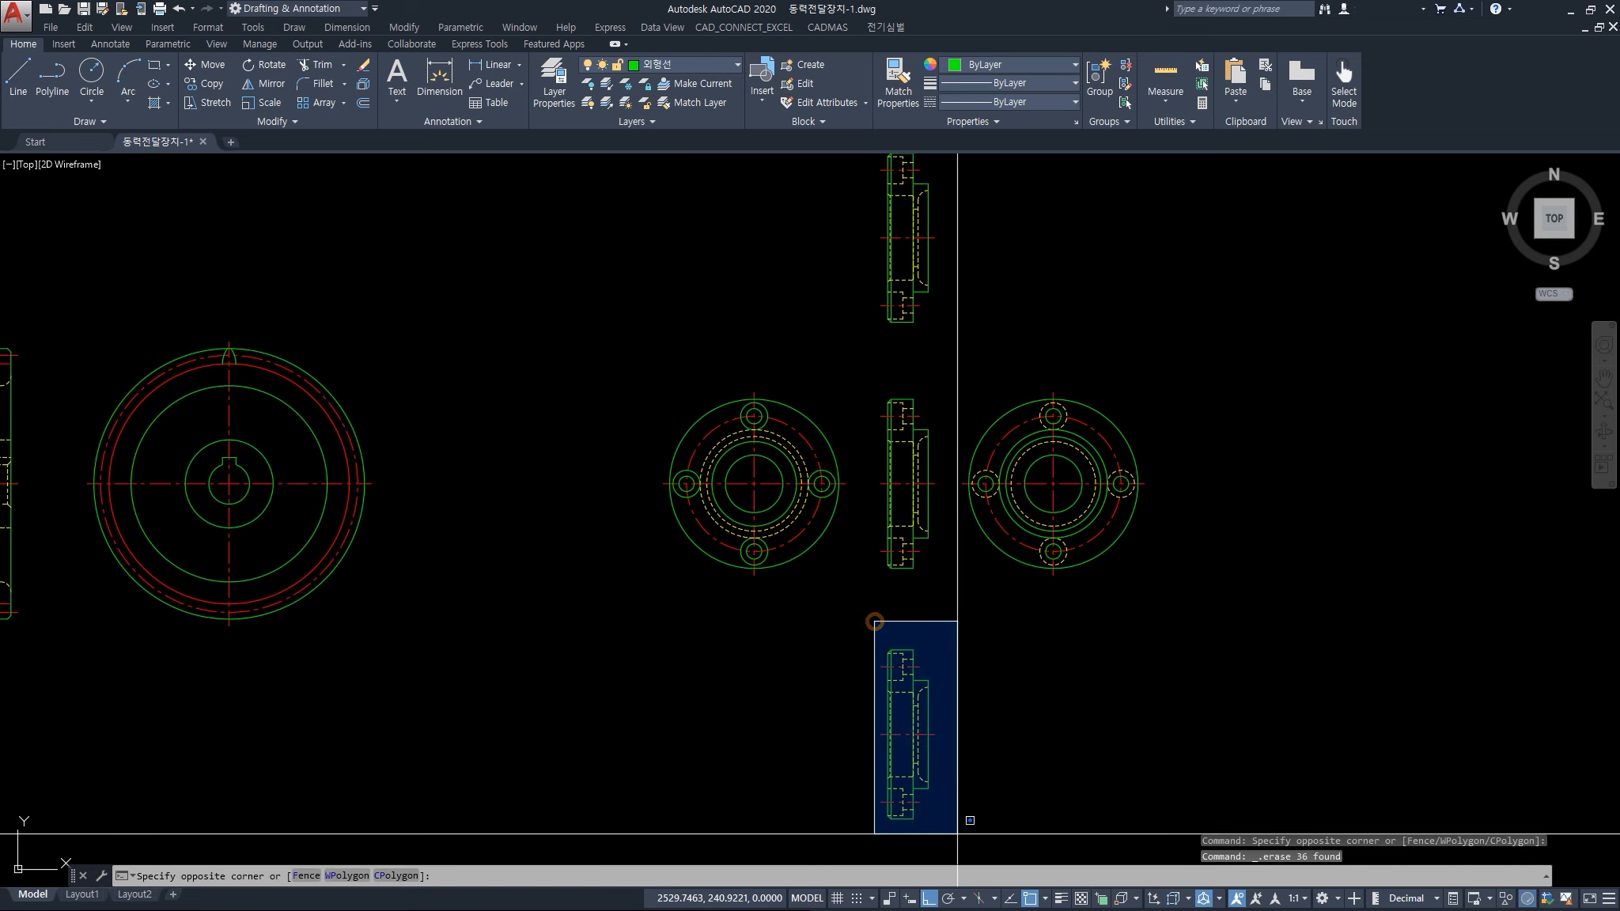
{"action": "left_click", "coordinate": [956, 835]}
{"action": "key", "text": "Delete"}
{"action": "middle_click_drag", "start_coordinate": [881, 335], "coordinate": [865, 455]}
{"action": "left_click", "coordinate": [843, 213]}
{"action": "left_click", "coordinate": [978, 463]}
{"action": "key", "text": "Delete"}
Examine the cover's remaining side view, highlight the upper edge of its projecting boss, and clear the selection
{"action": "scroll", "coordinate": [852, 561], "scroll_direction": "up", "scroll_amount": 4}
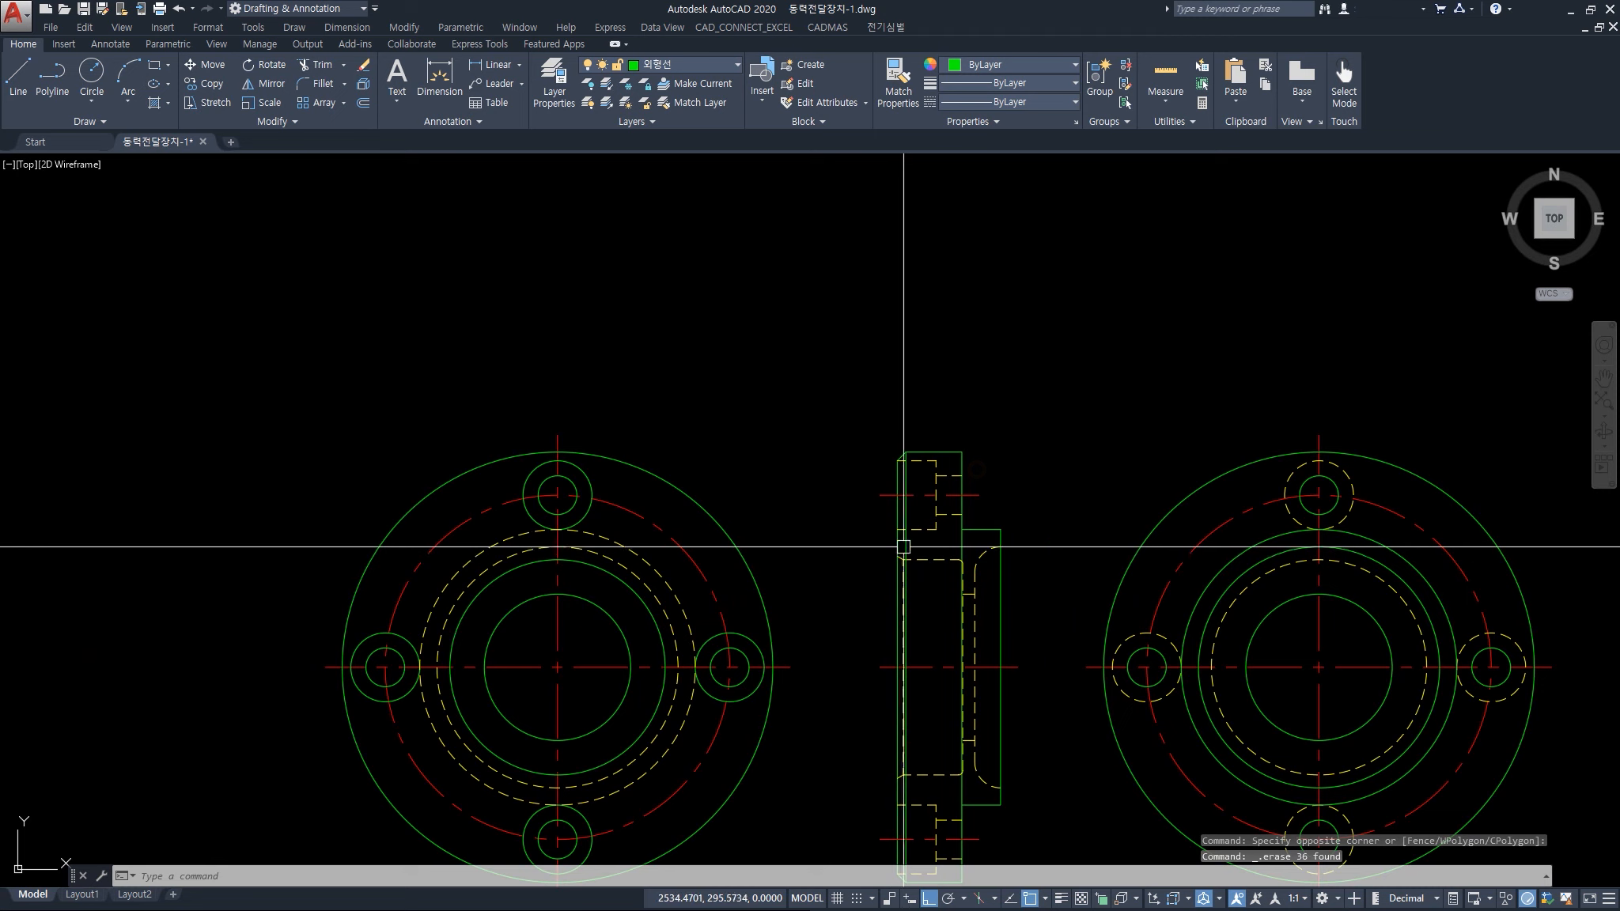
{"action": "middle_click_drag", "start_coordinate": [904, 546], "coordinate": [889, 502]}
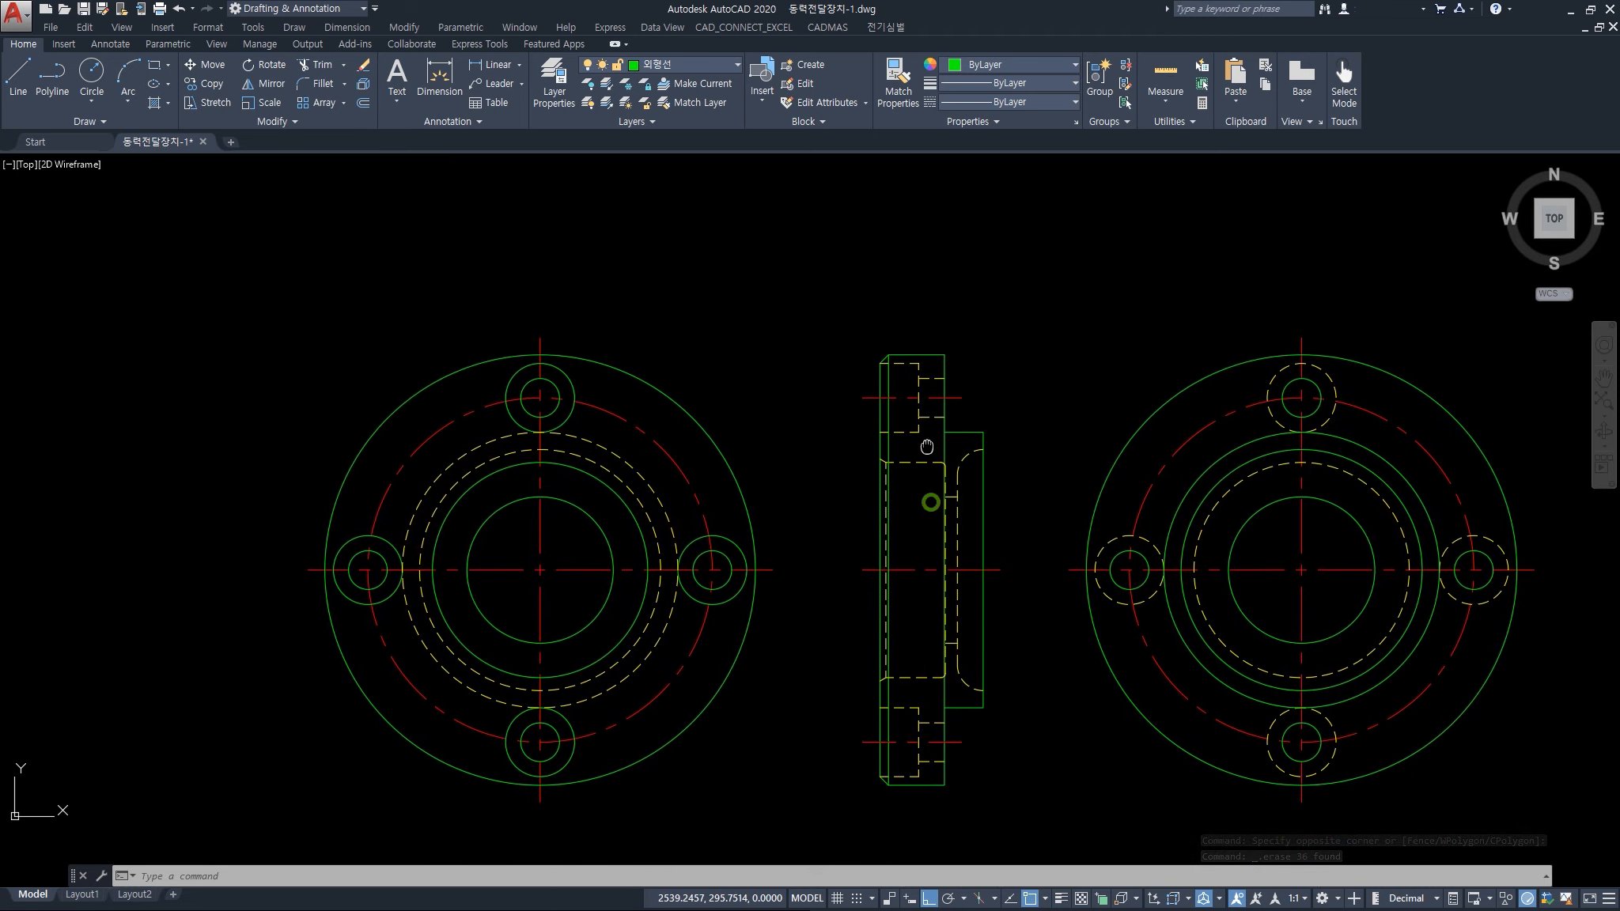
{"action": "scroll", "coordinate": [941, 427], "scroll_direction": "up", "scroll_amount": 3}
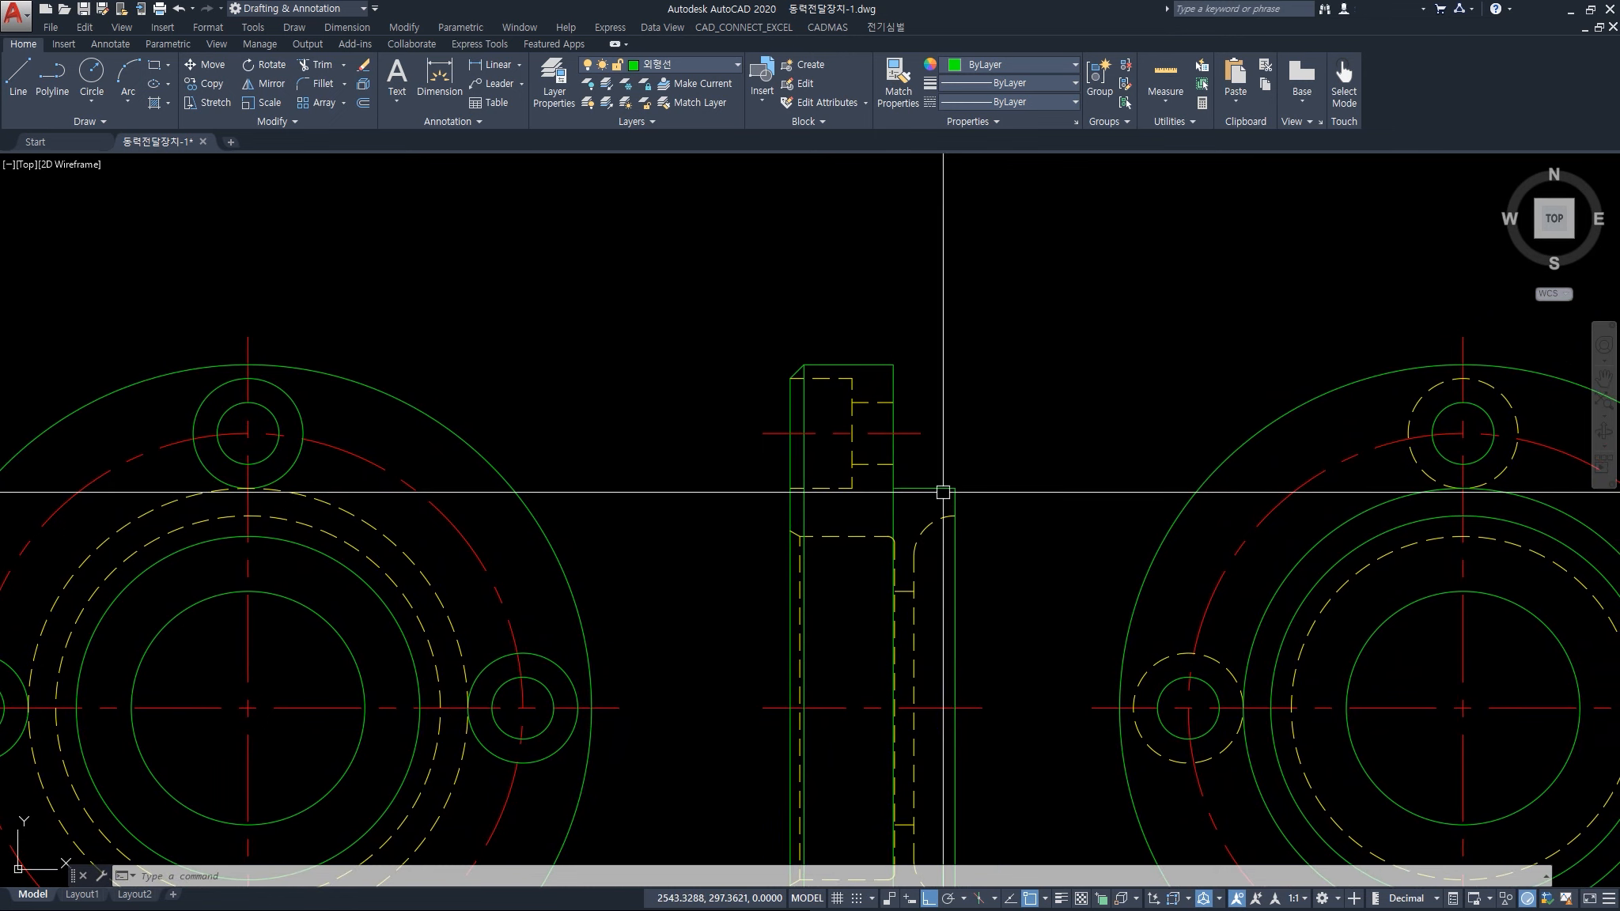
{"action": "left_click", "coordinate": [911, 484]}
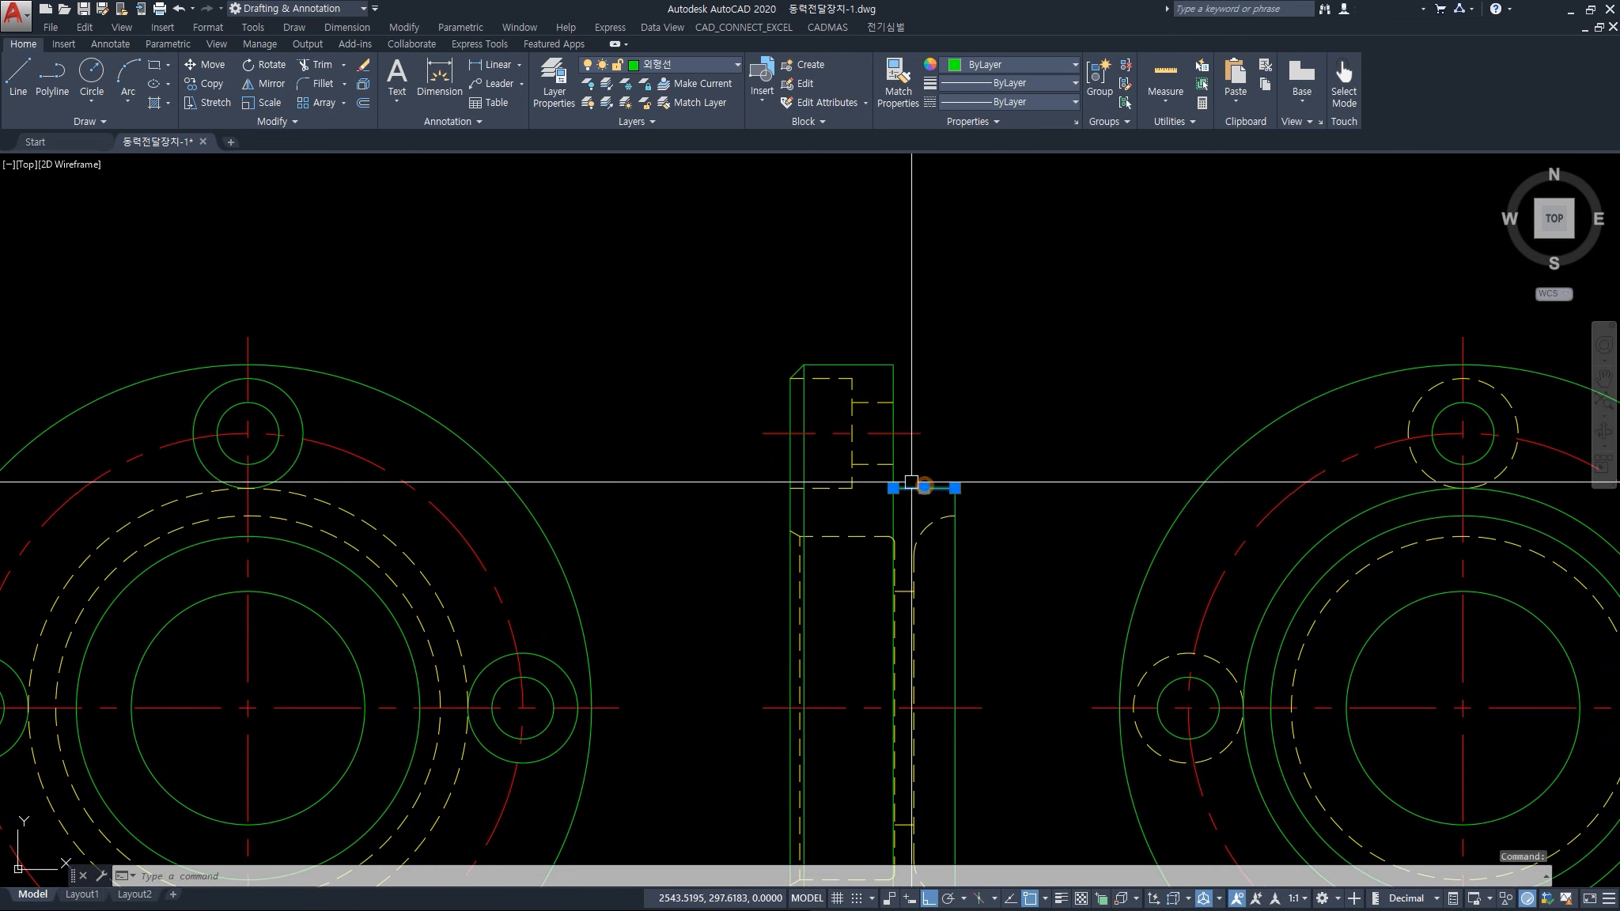
{"action": "key", "text": "Escape"}
{"action": "key", "text": "Escape"}
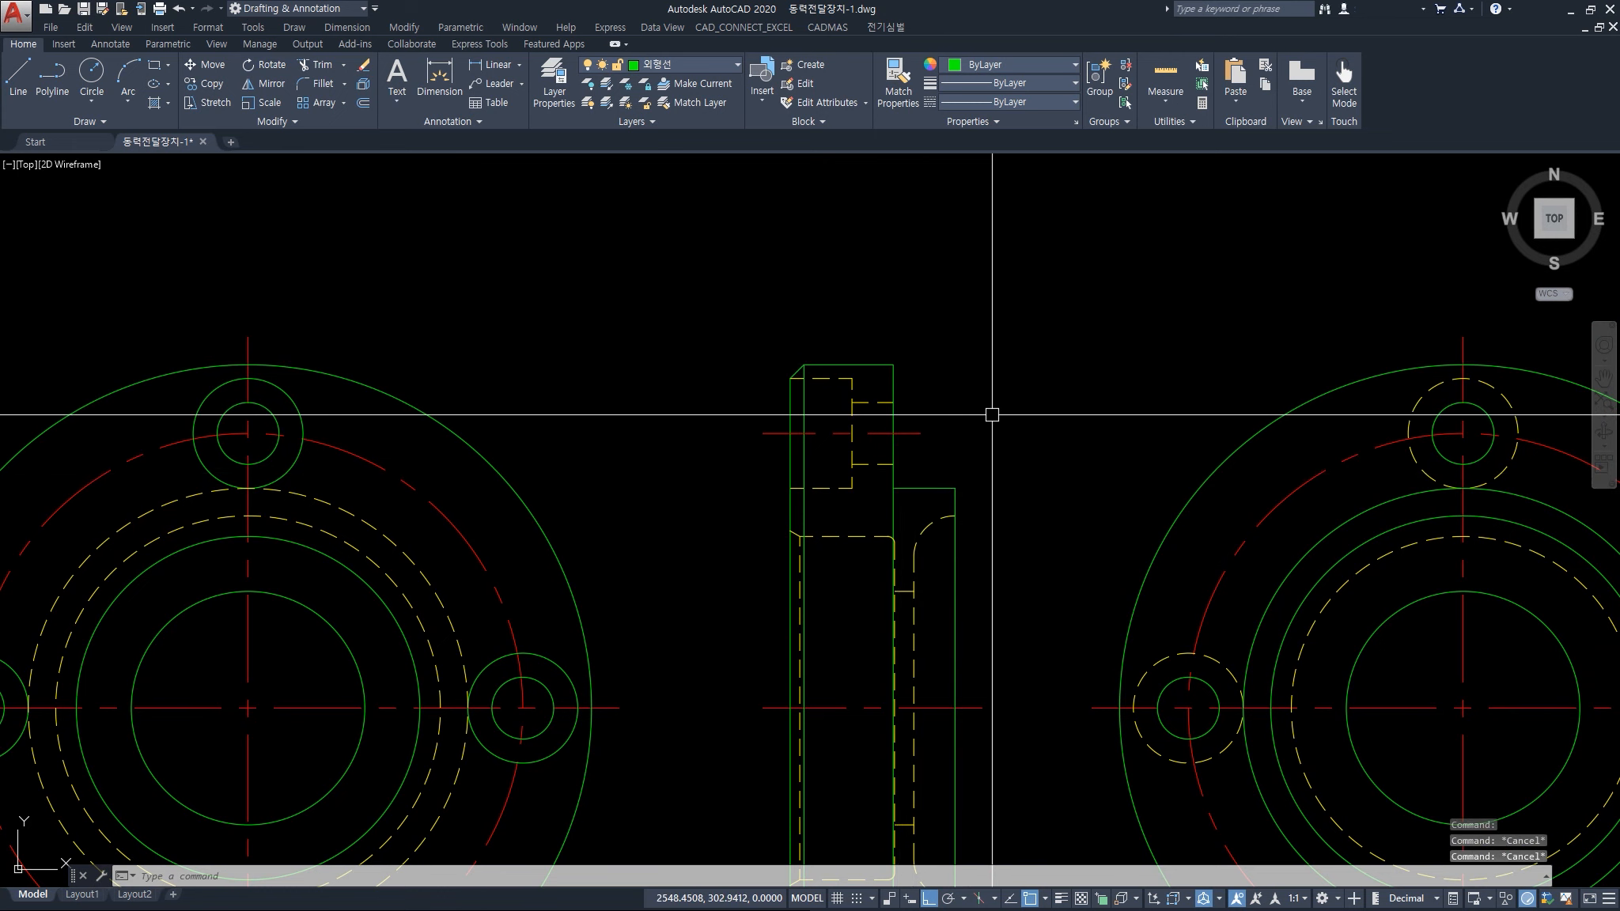
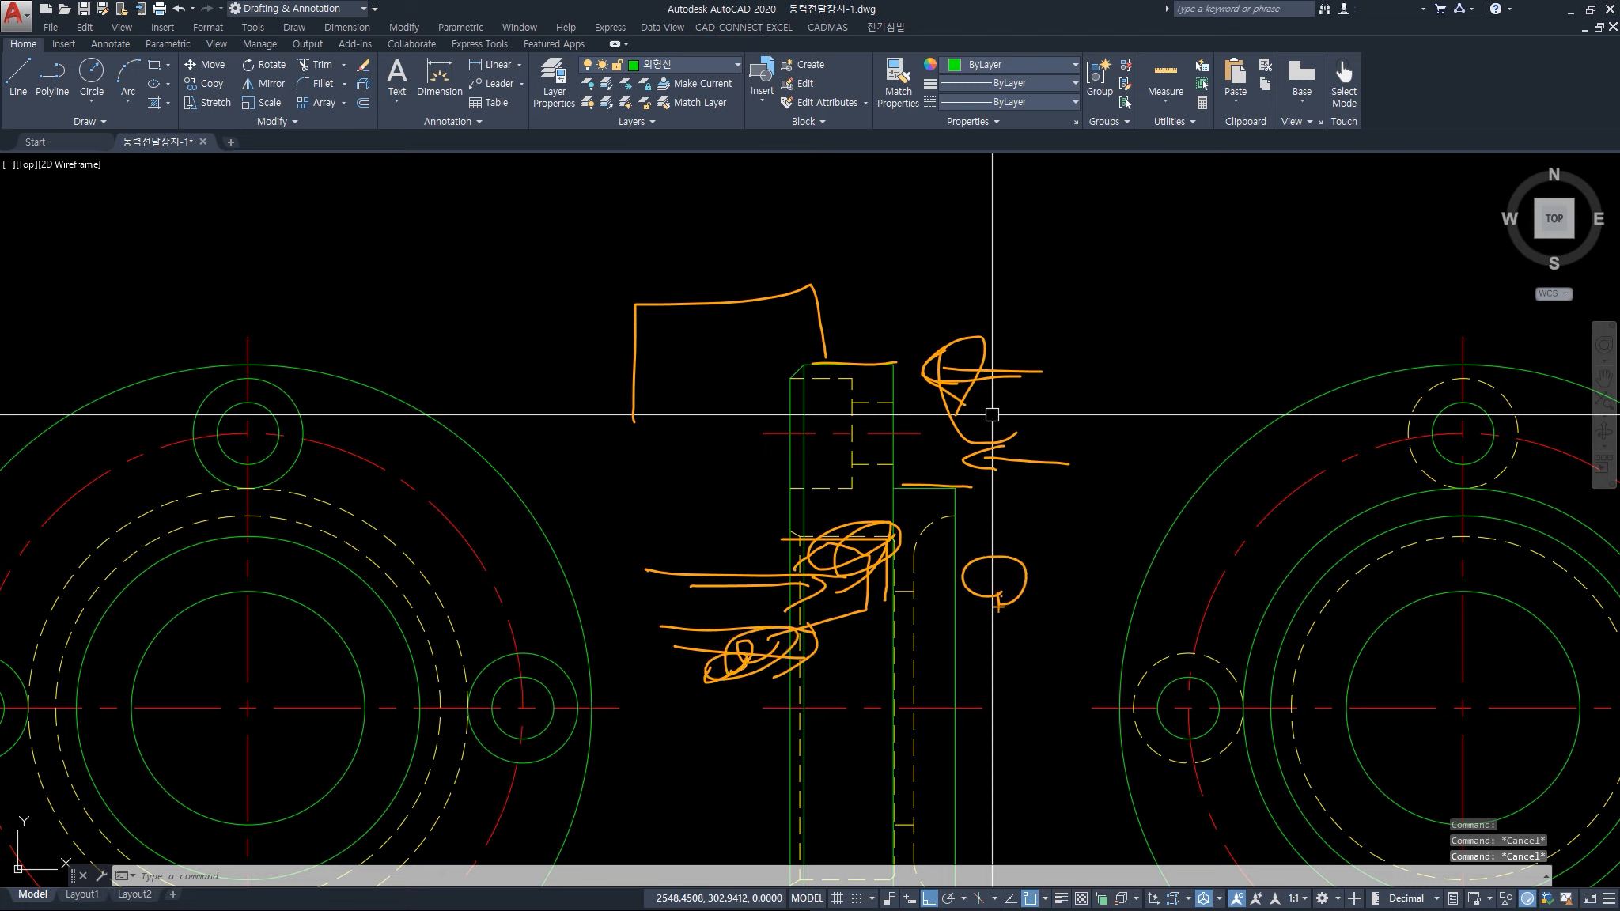
{"action": "key", "text": "Escape"}
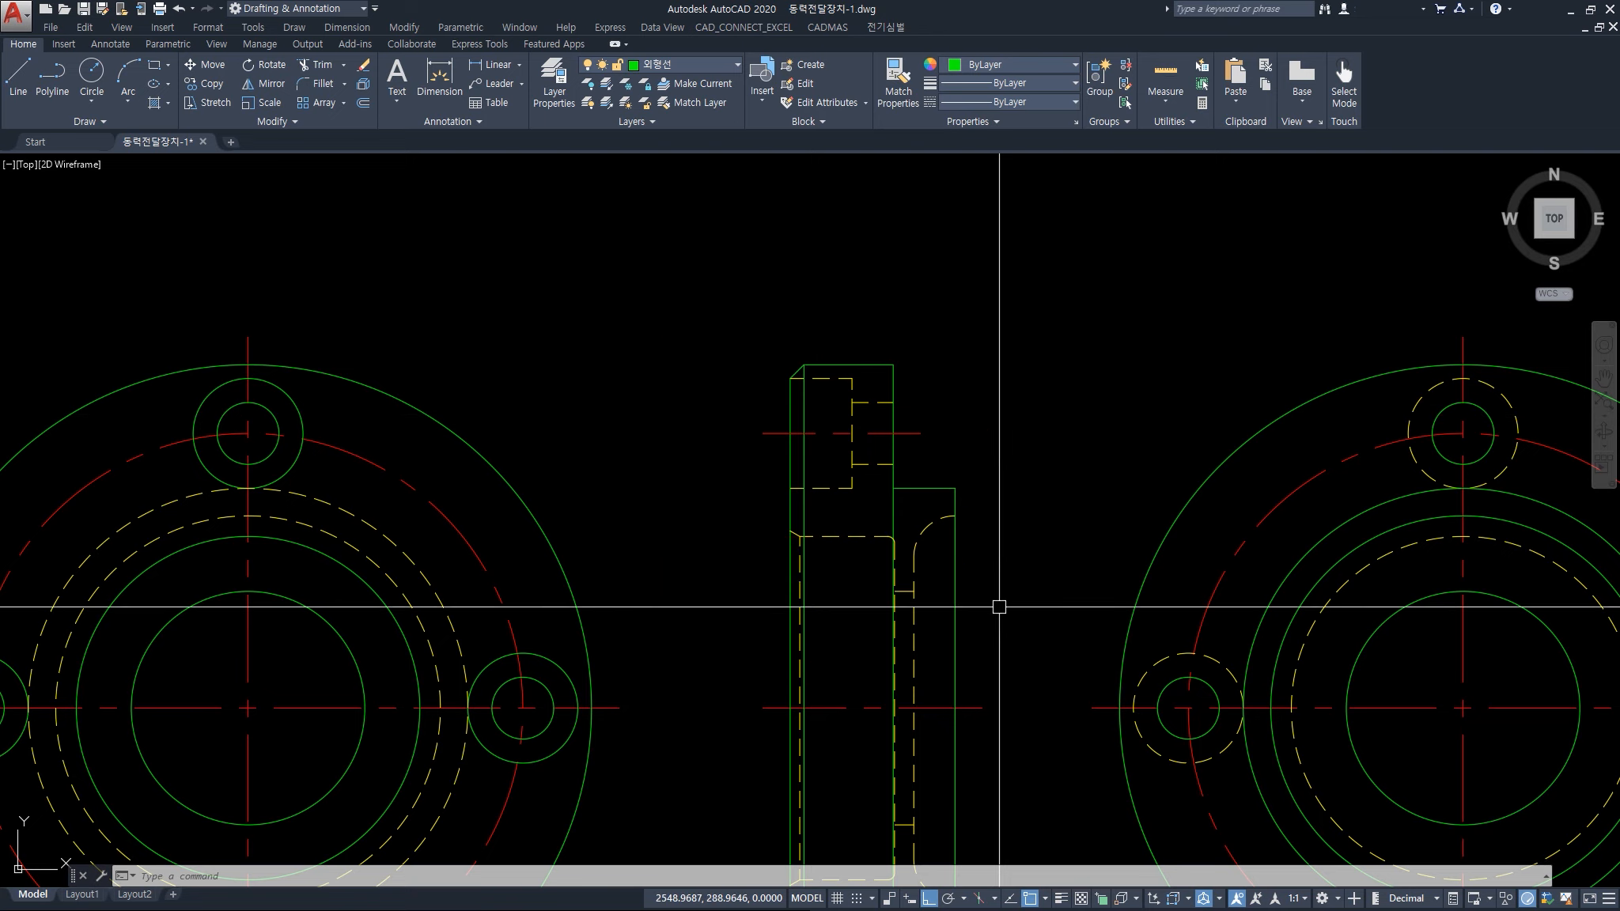
{"action": "scroll", "coordinate": [974, 555], "scroll_direction": "down", "scroll_amount": 1}
{"action": "middle_click_drag", "start_coordinate": [1003, 568], "coordinate": [1013, 483]}
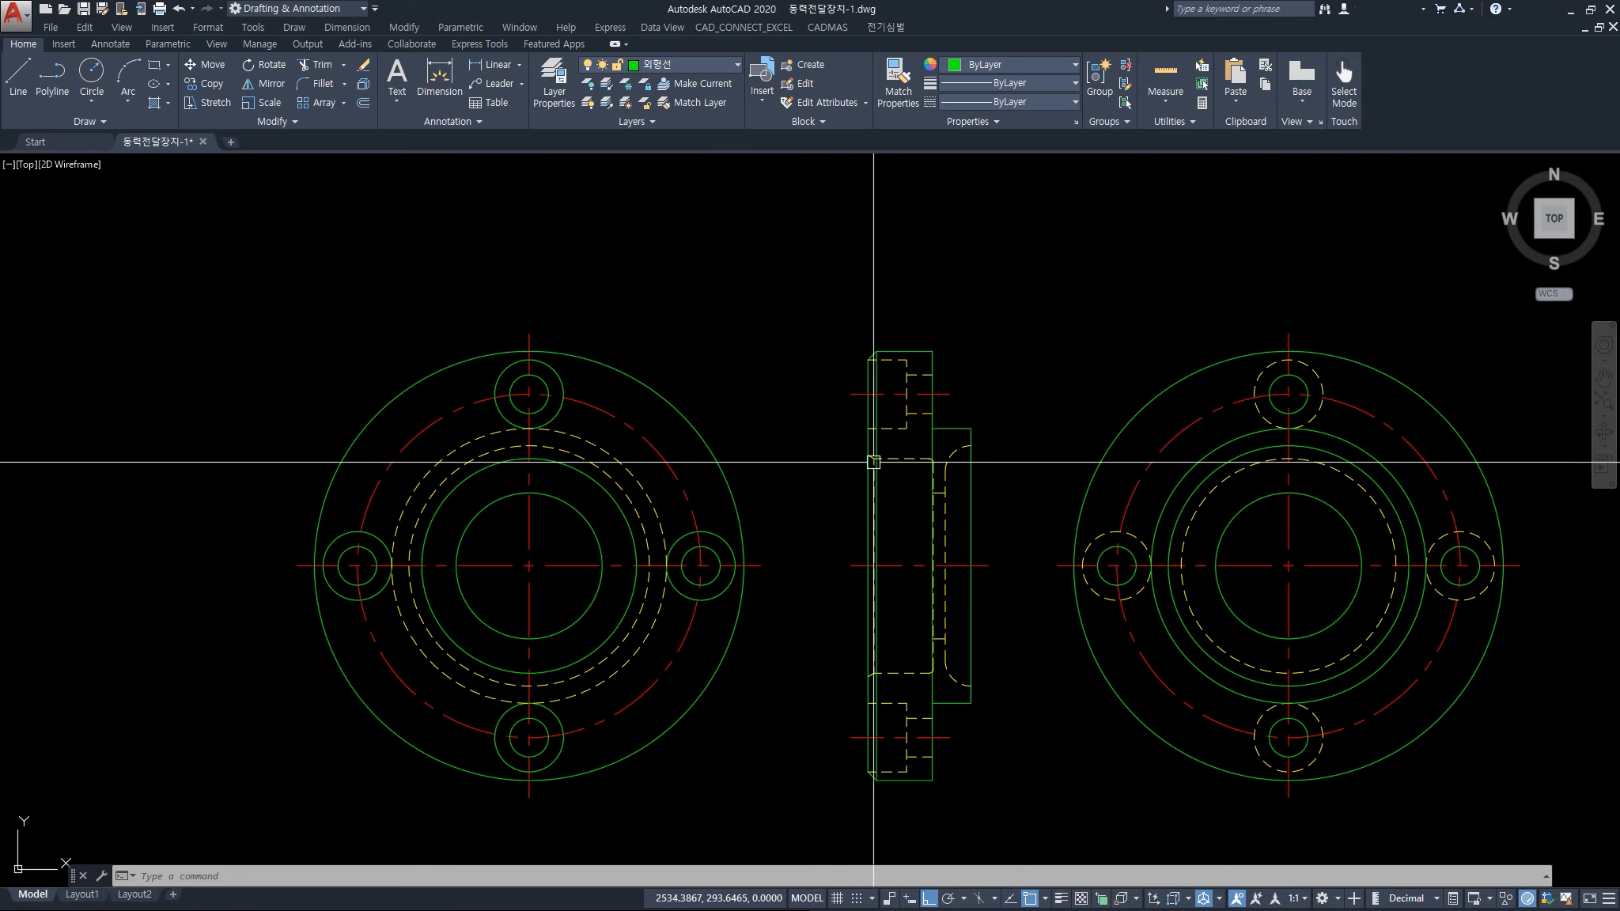
Highlight the upper and lower dashed bore lines in the cover's side view, and clear the selection
{"action": "scroll", "coordinate": [875, 470], "scroll_direction": "up", "scroll_amount": 4}
{"action": "left_click", "coordinate": [984, 491]}
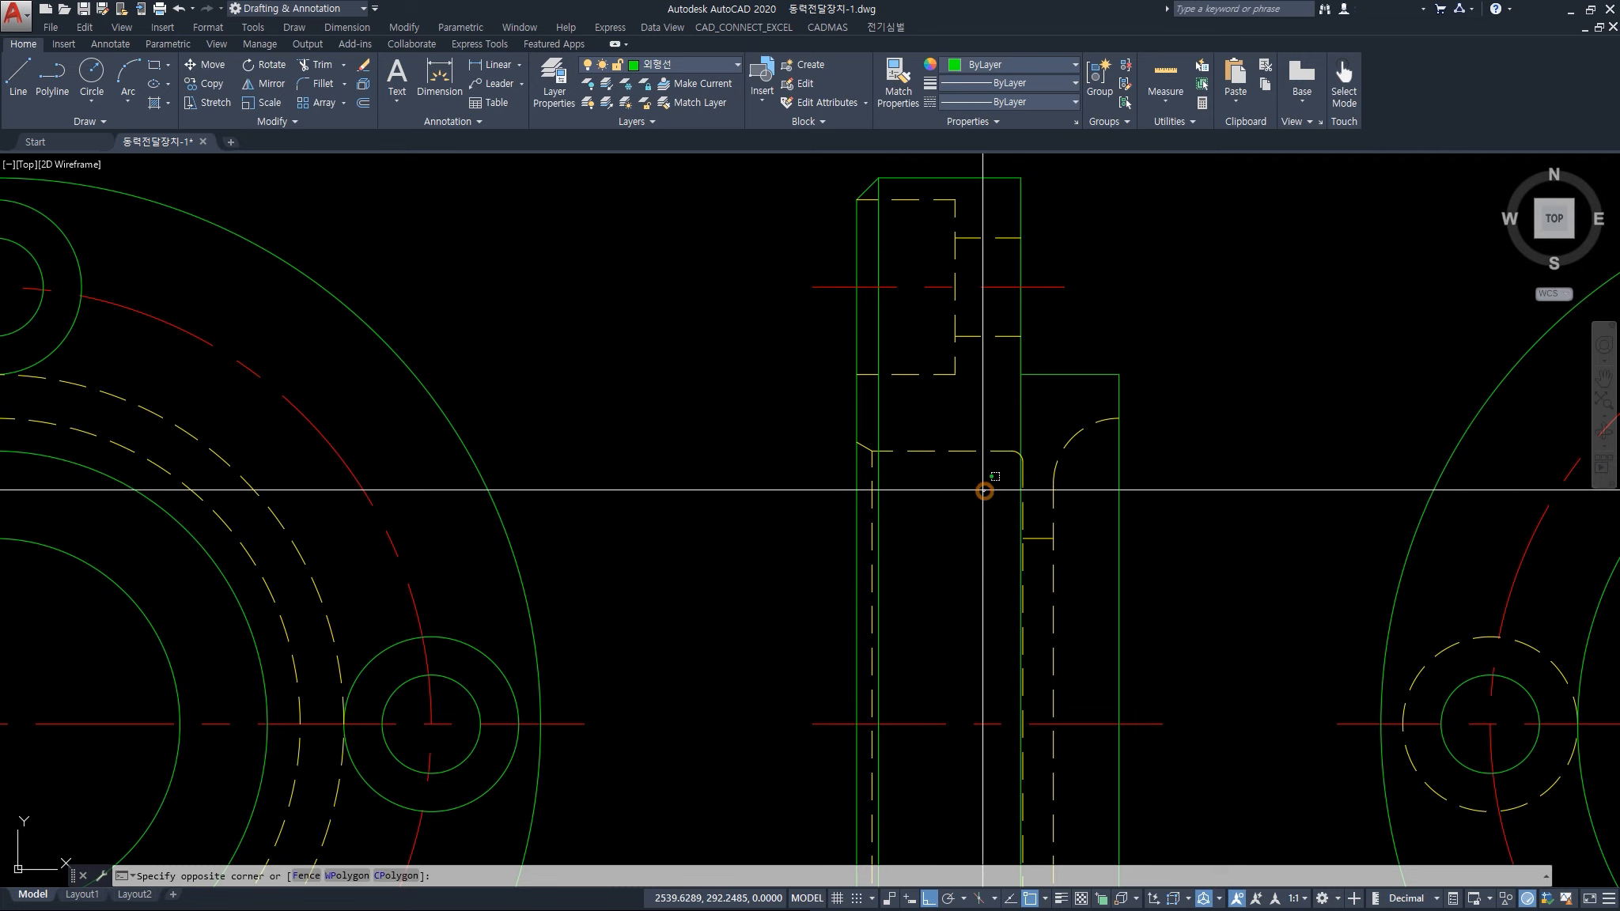
{"action": "left_click", "coordinate": [949, 426]}
{"action": "scroll", "coordinate": [972, 538], "scroll_direction": "down", "scroll_amount": 4}
{"action": "scroll", "coordinate": [973, 727], "scroll_direction": "up", "scroll_amount": 4}
{"action": "left_click", "coordinate": [973, 720]}
{"action": "left_click", "coordinate": [947, 665]}
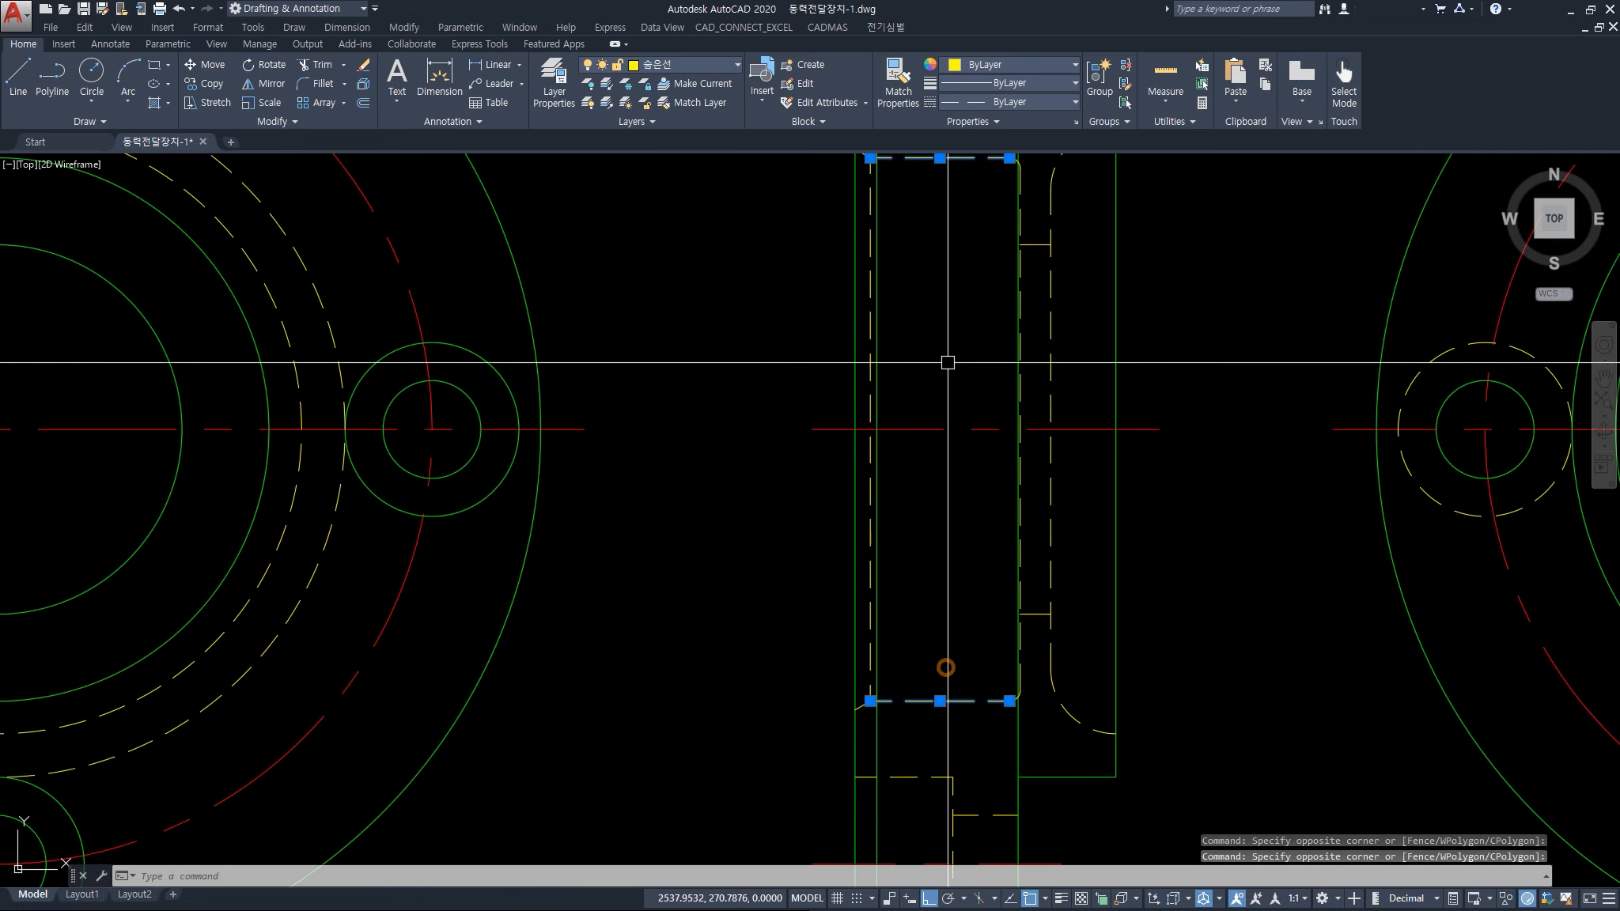
{"action": "scroll", "coordinate": [948, 247], "scroll_direction": "down", "scroll_amount": 2}
{"action": "middle_click_drag", "start_coordinate": [946, 270], "coordinate": [940, 401]}
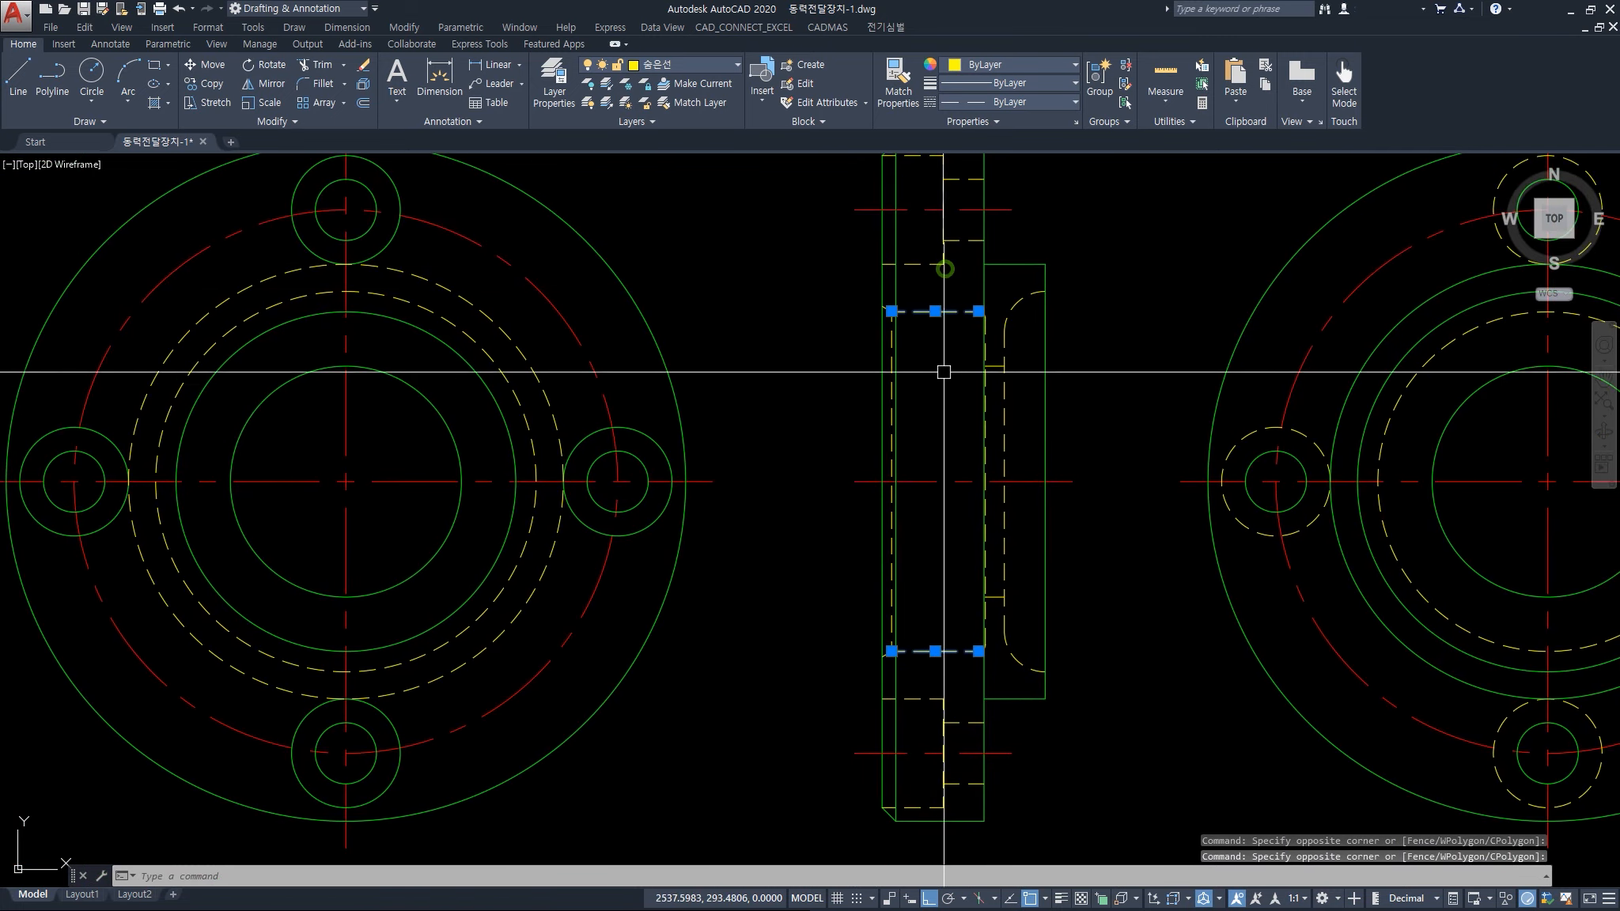
{"action": "middle_click_drag", "start_coordinate": [902, 527], "coordinate": [879, 613]}
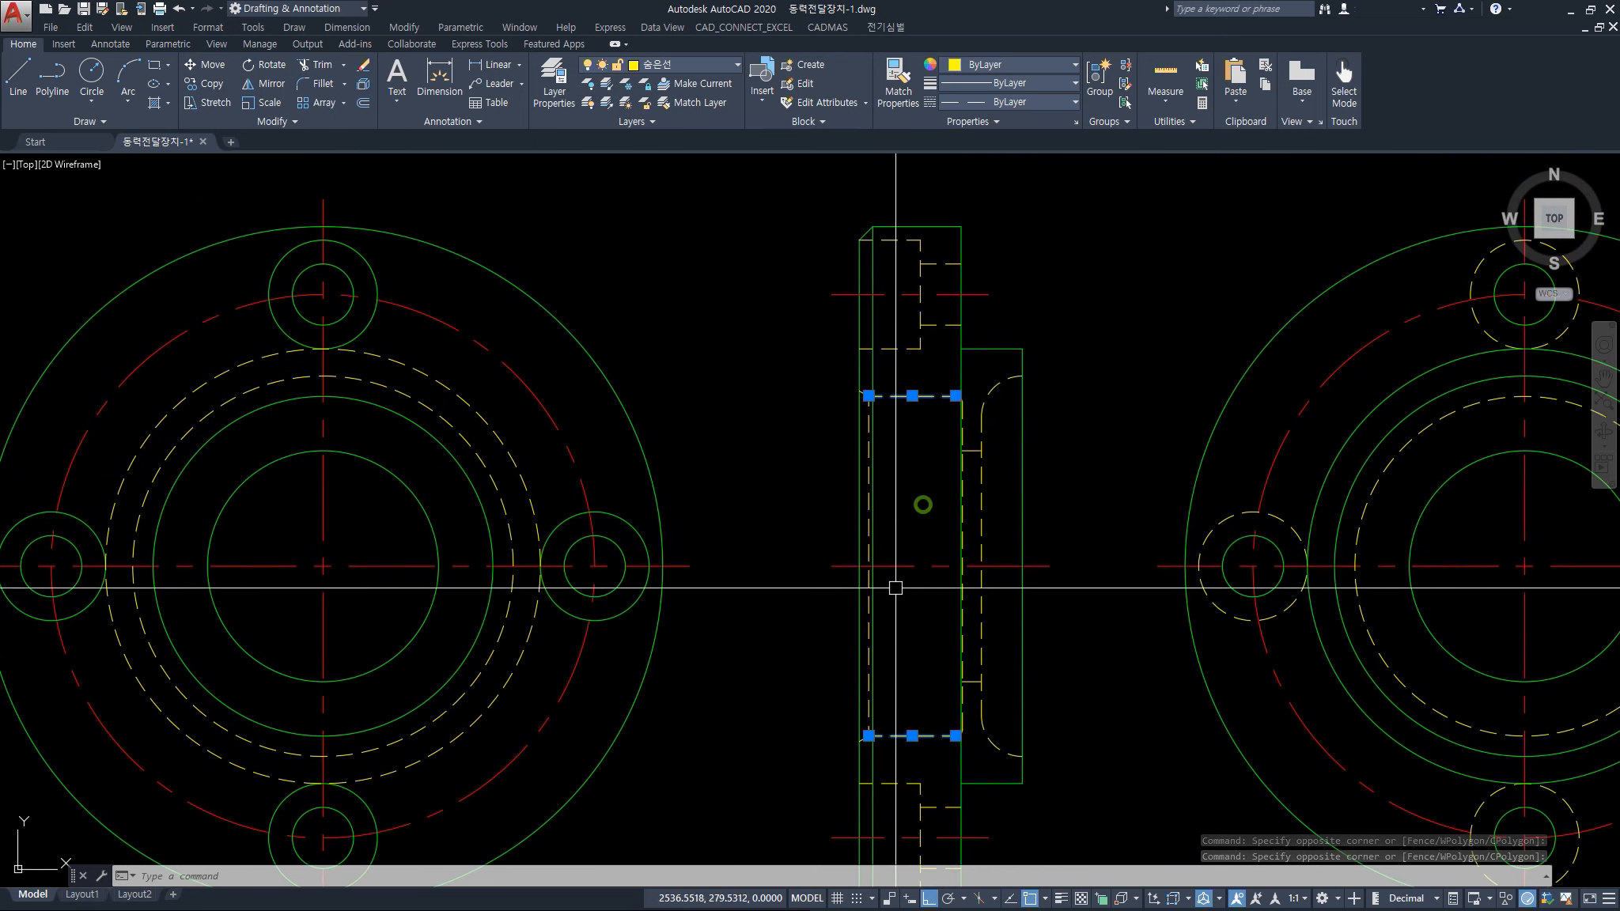
{"action": "key", "text": "Escape"}
{"action": "middle_click_drag", "start_coordinate": [1061, 835], "coordinate": [1056, 701]}
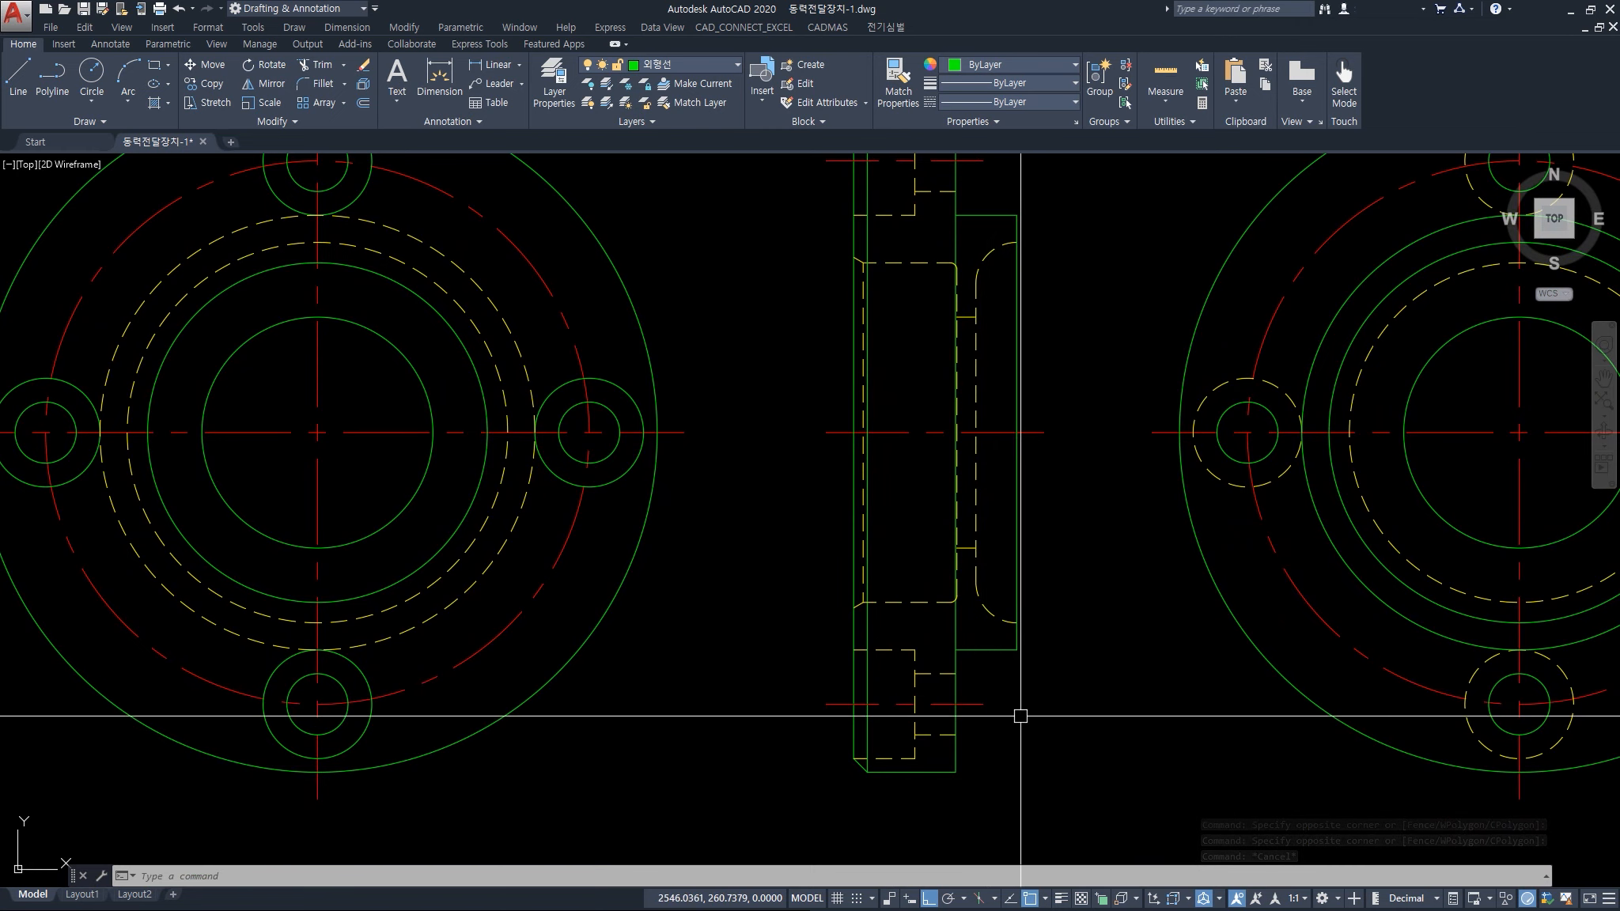
Highlight the cover's whole side view, then the outer edge and boss circles of its right circular view, and clear the selection
{"action": "middle_click_drag", "start_coordinate": [1043, 586], "coordinate": [1030, 703]}
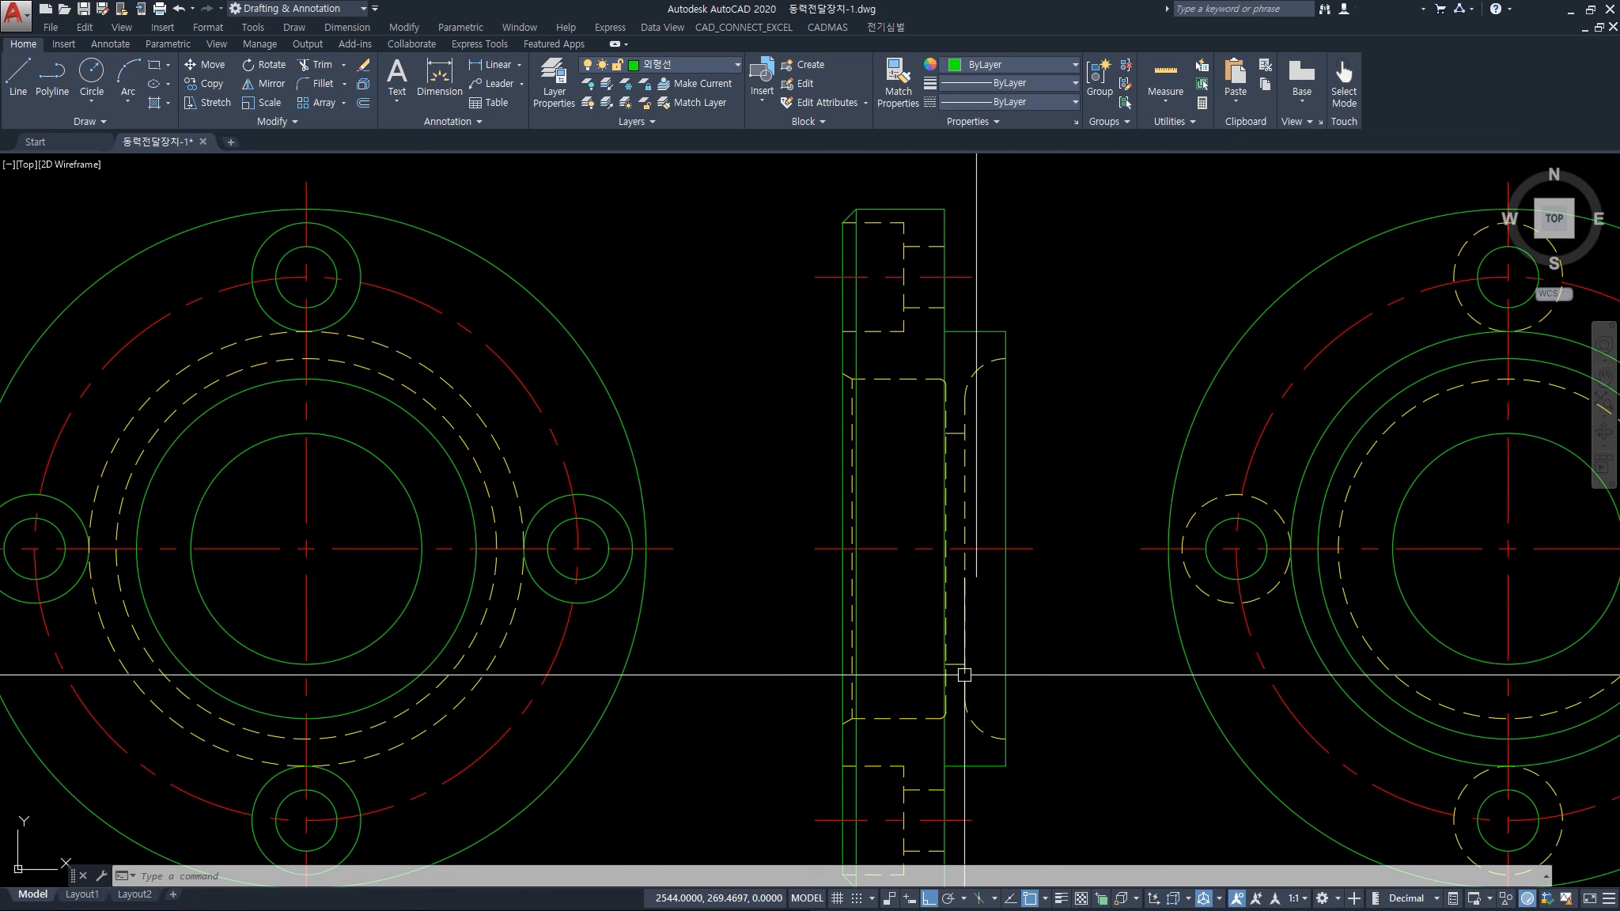
{"action": "scroll", "coordinate": [998, 656], "scroll_direction": "down", "scroll_amount": 4}
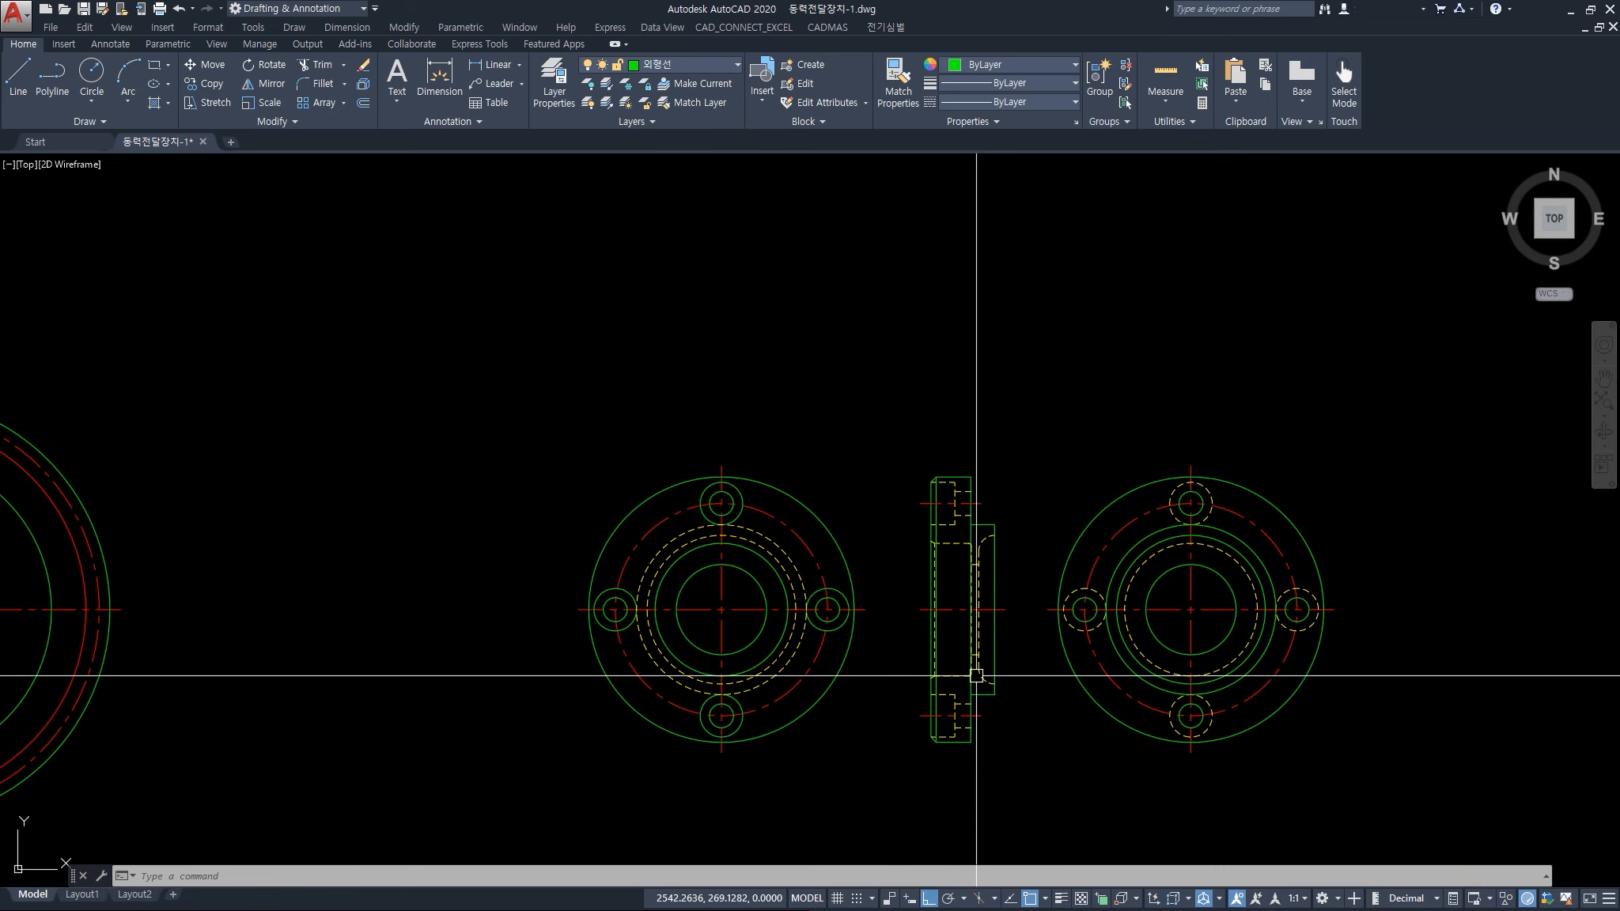
{"action": "scroll", "coordinate": [930, 628], "scroll_direction": "up", "scroll_amount": 2}
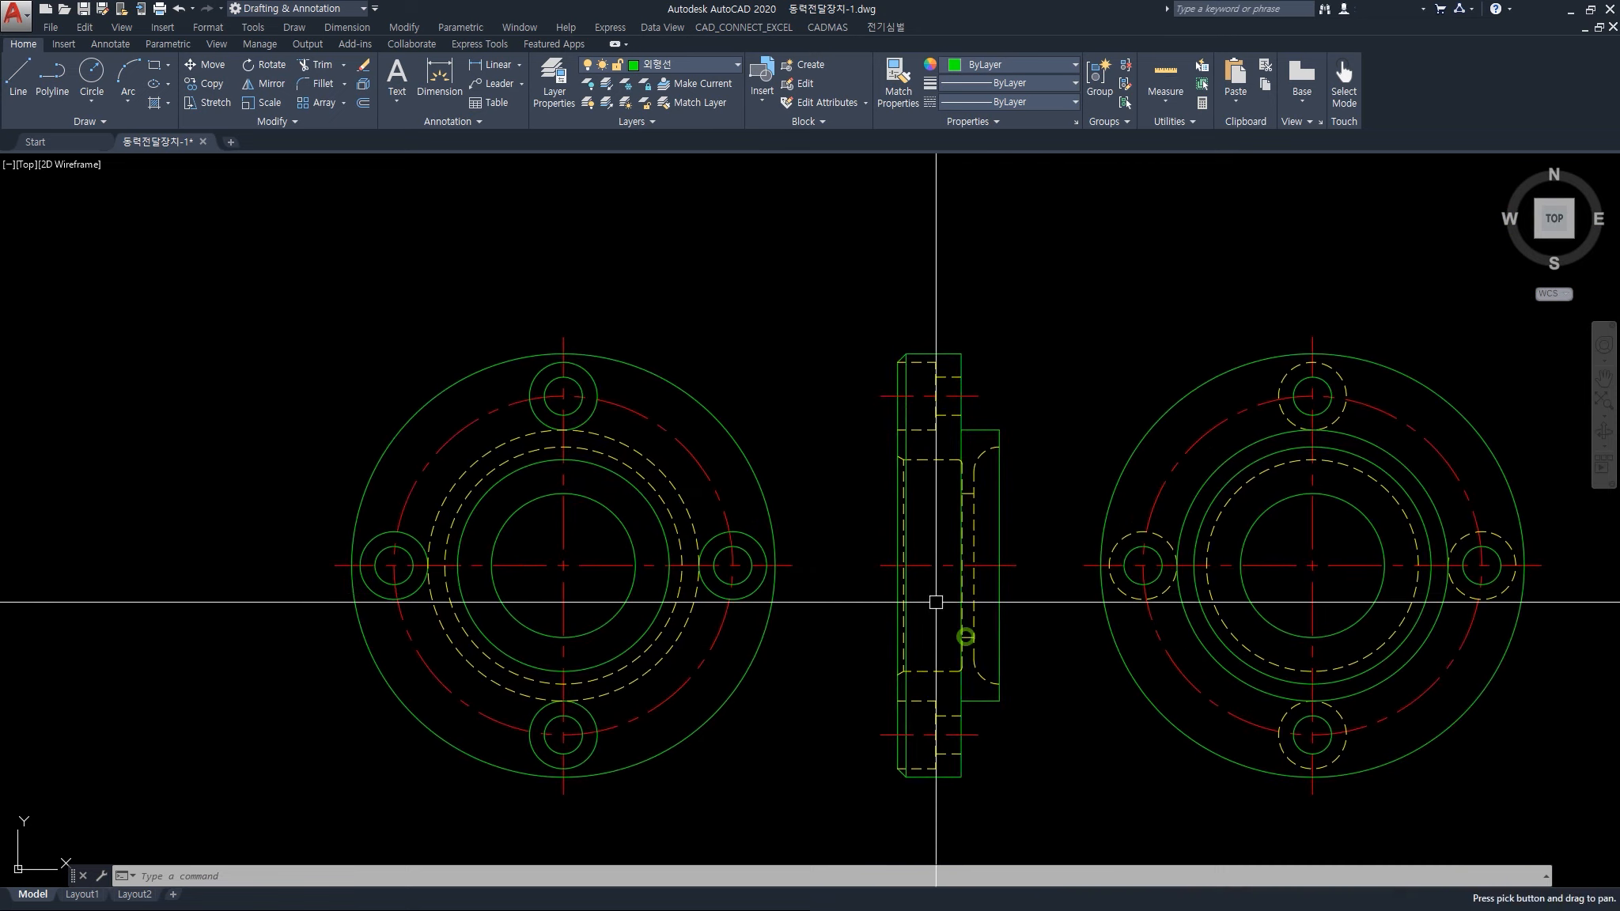
{"action": "left_click", "coordinate": [836, 308]}
{"action": "left_click", "coordinate": [1030, 787]}
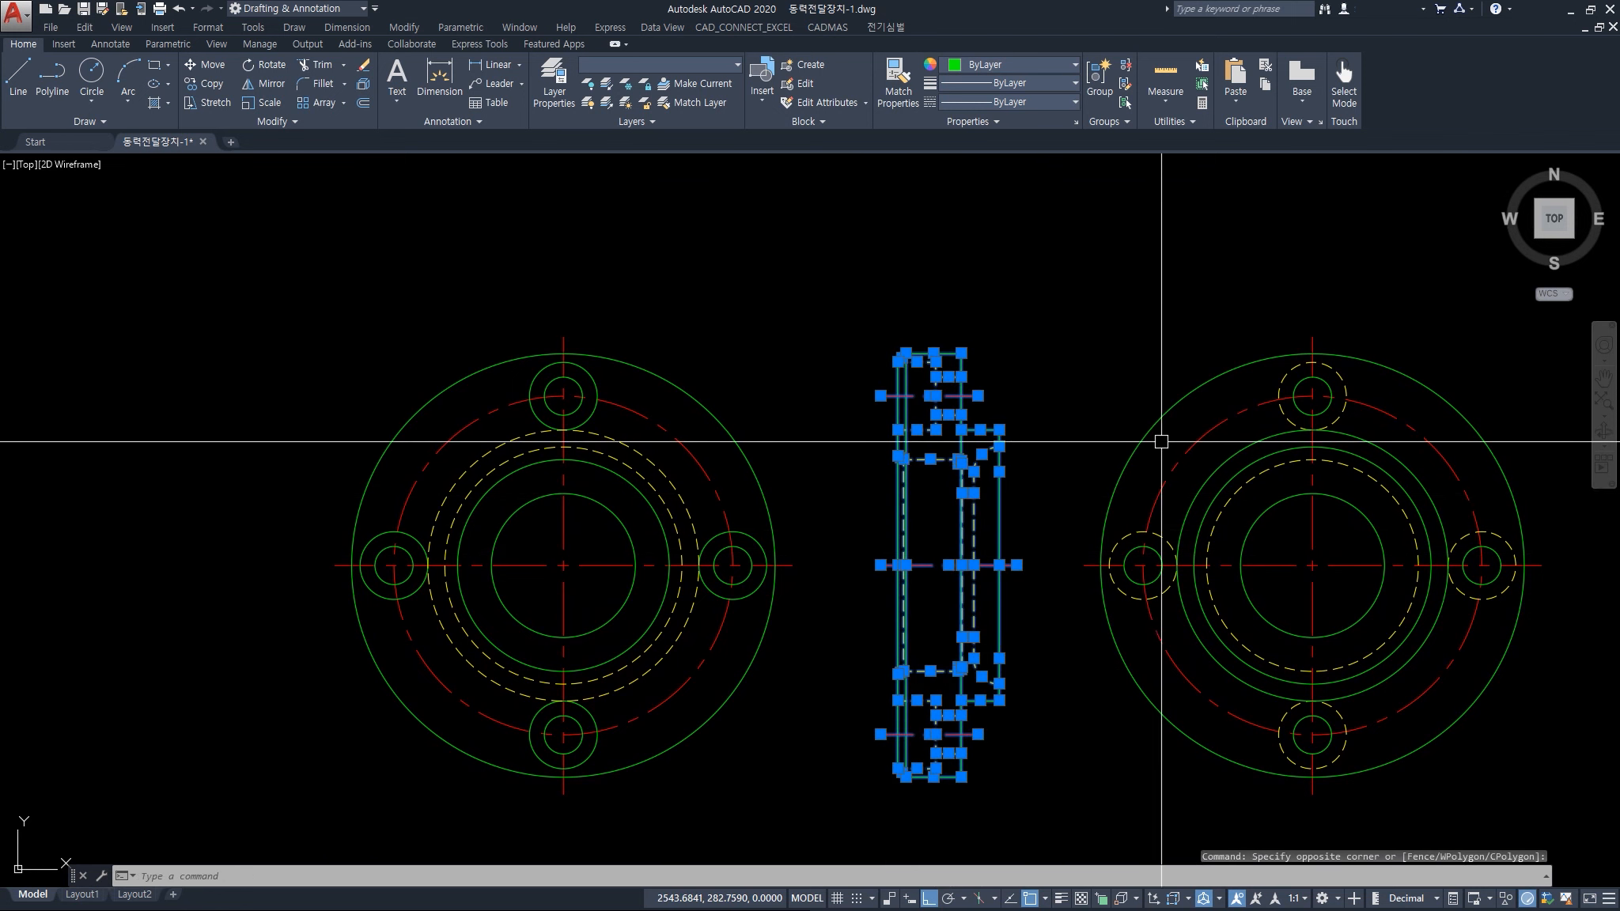
{"action": "key", "text": "Escape"}
{"action": "left_click", "coordinate": [1195, 387]}
{"action": "left_click", "coordinate": [1235, 451]}
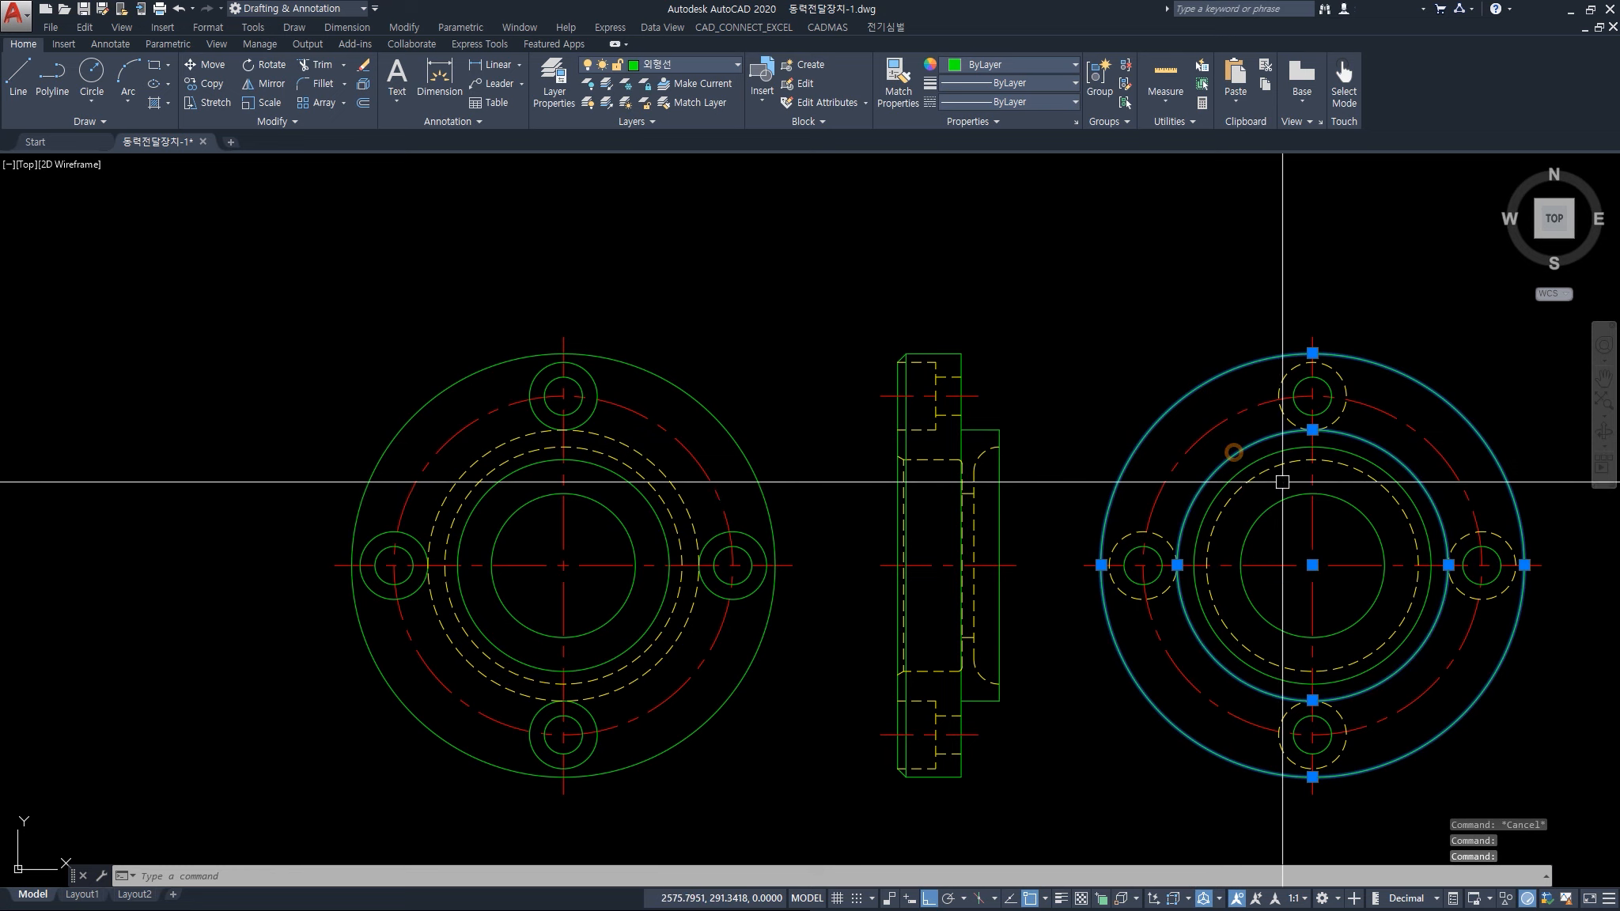
{"action": "key", "text": "Escape"}
{"action": "key", "text": "Escape"}
Try erasing both circular views of the cover to leave only its side view, and undo both erasures
{"action": "scroll", "coordinate": [1282, 474], "scroll_direction": "down", "scroll_amount": 4}
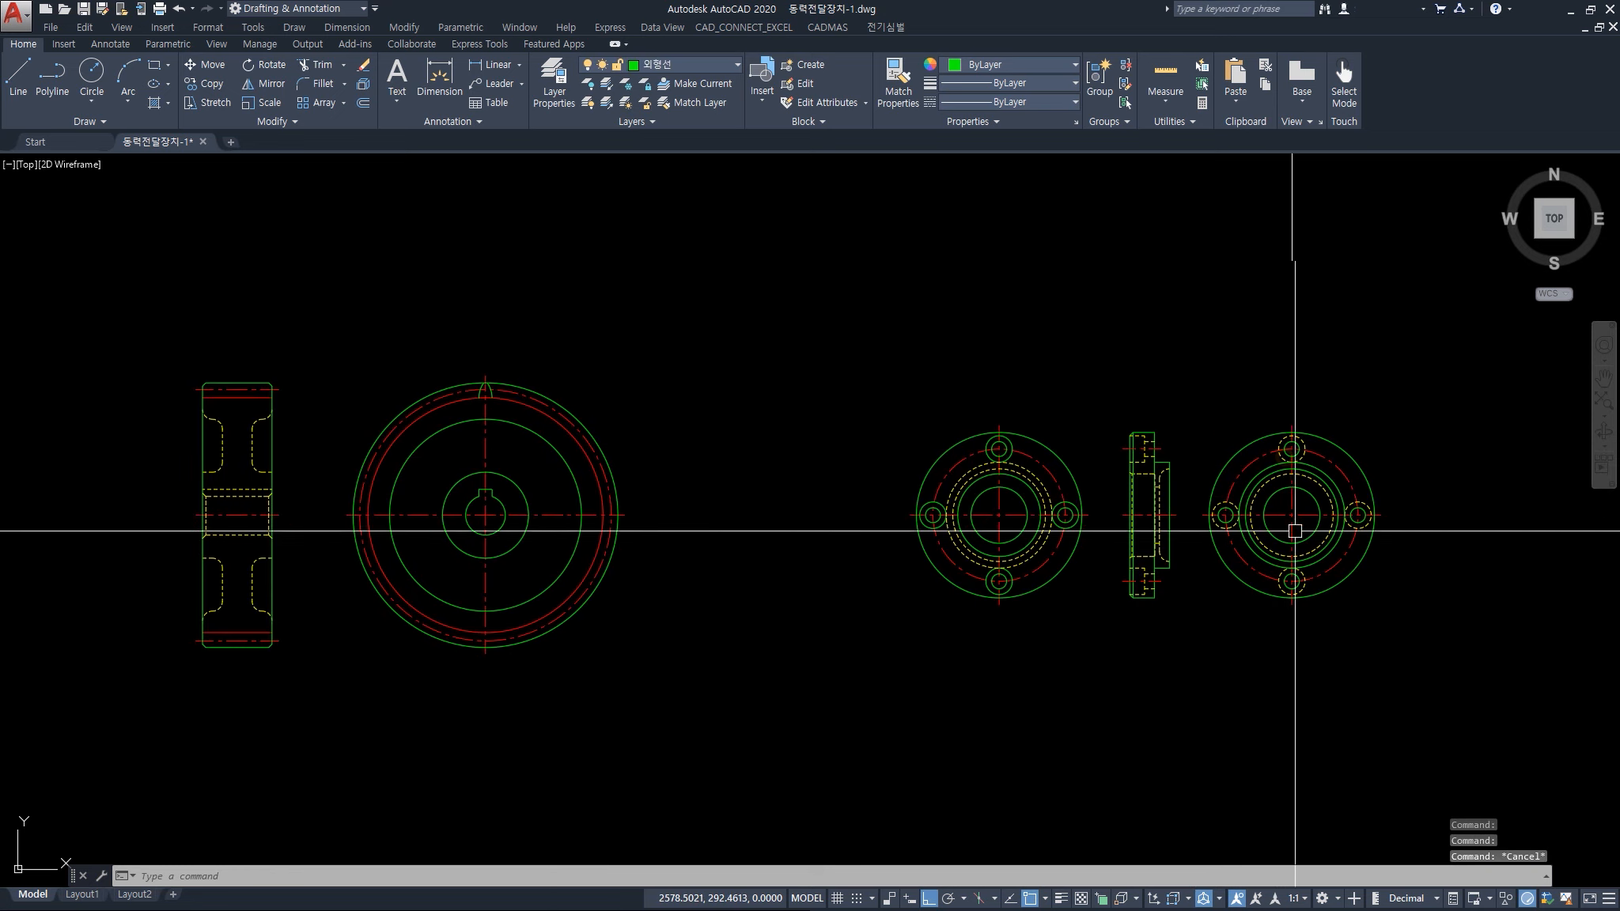
{"action": "left_click", "coordinate": [1401, 623]}
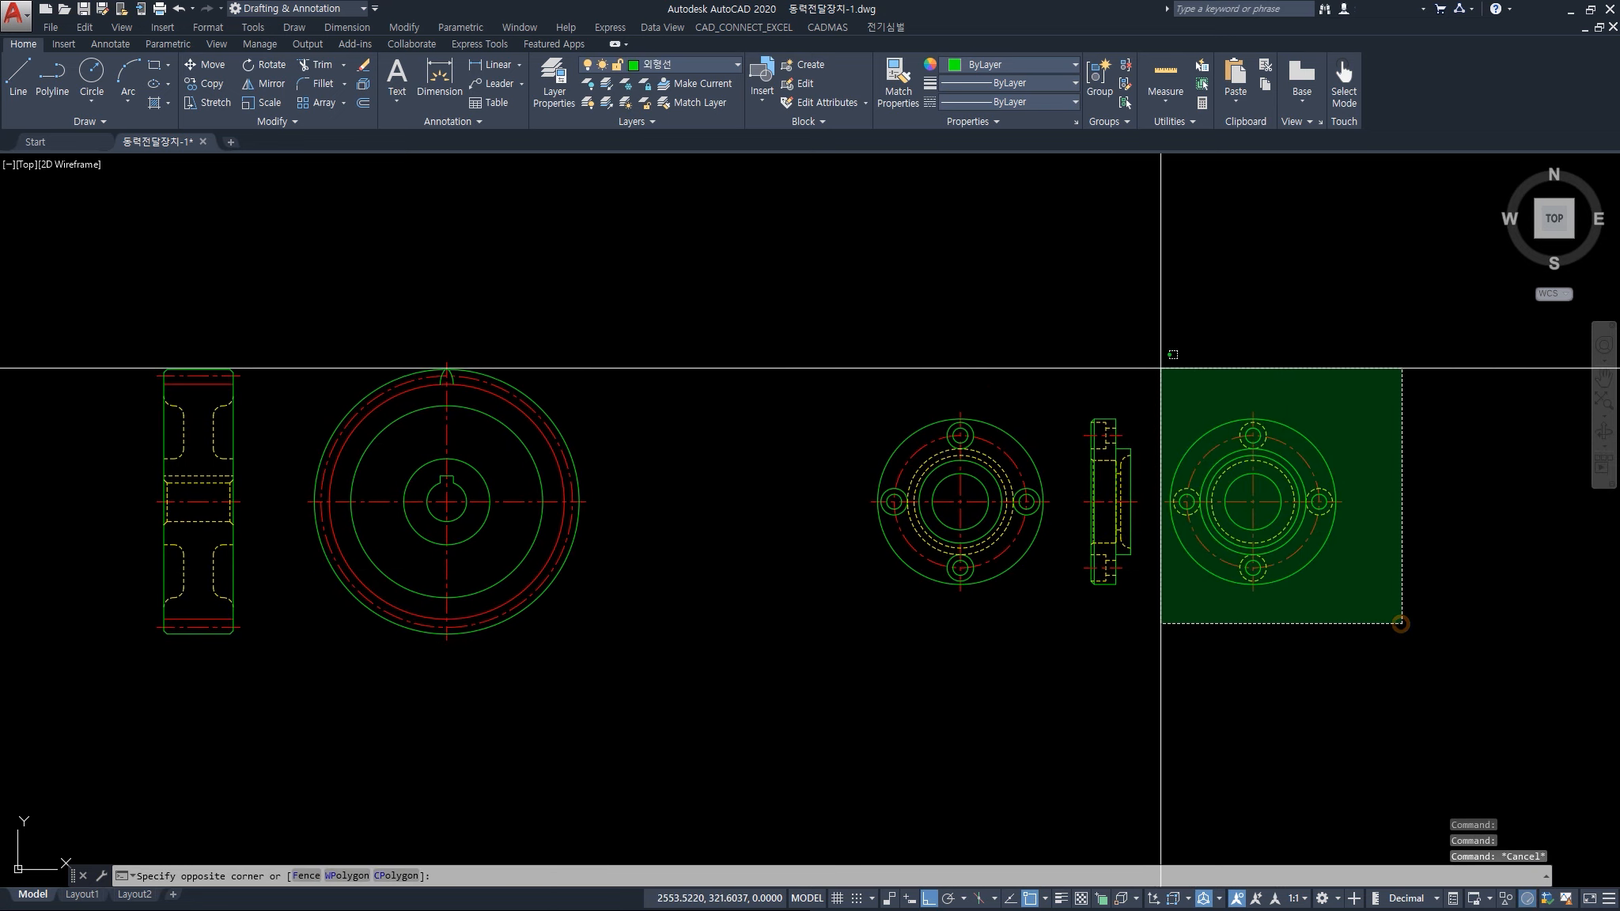
{"action": "left_click", "coordinate": [1160, 369]}
{"action": "key", "text": "Delete"}
{"action": "left_click", "coordinate": [1042, 634]}
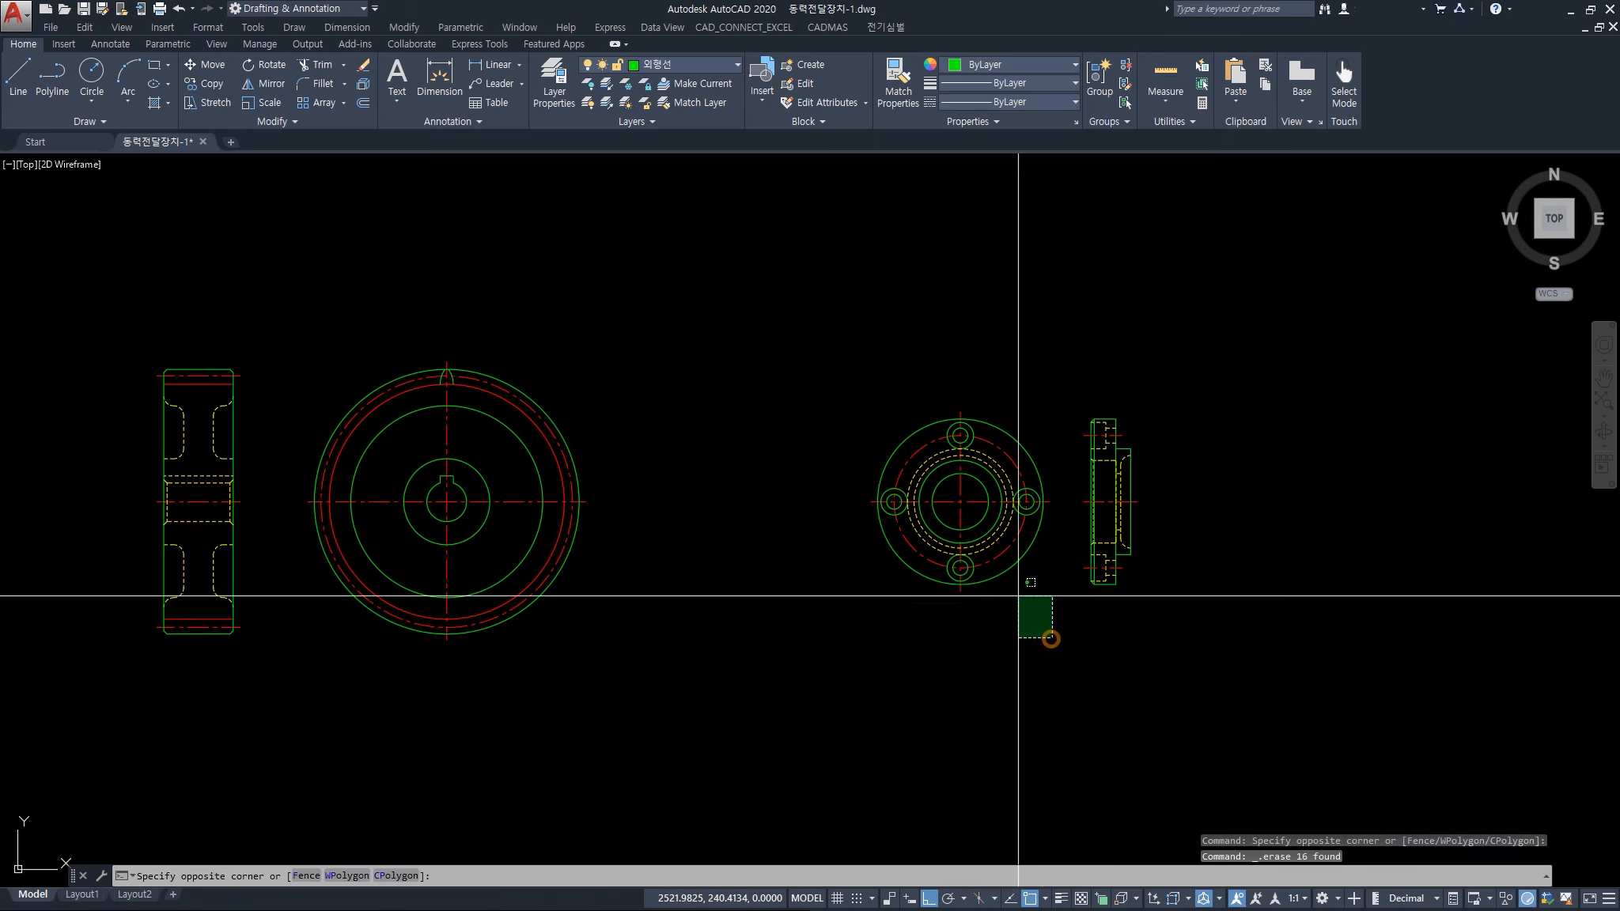
{"action": "left_click", "coordinate": [820, 362]}
{"action": "key", "text": "Delete"}
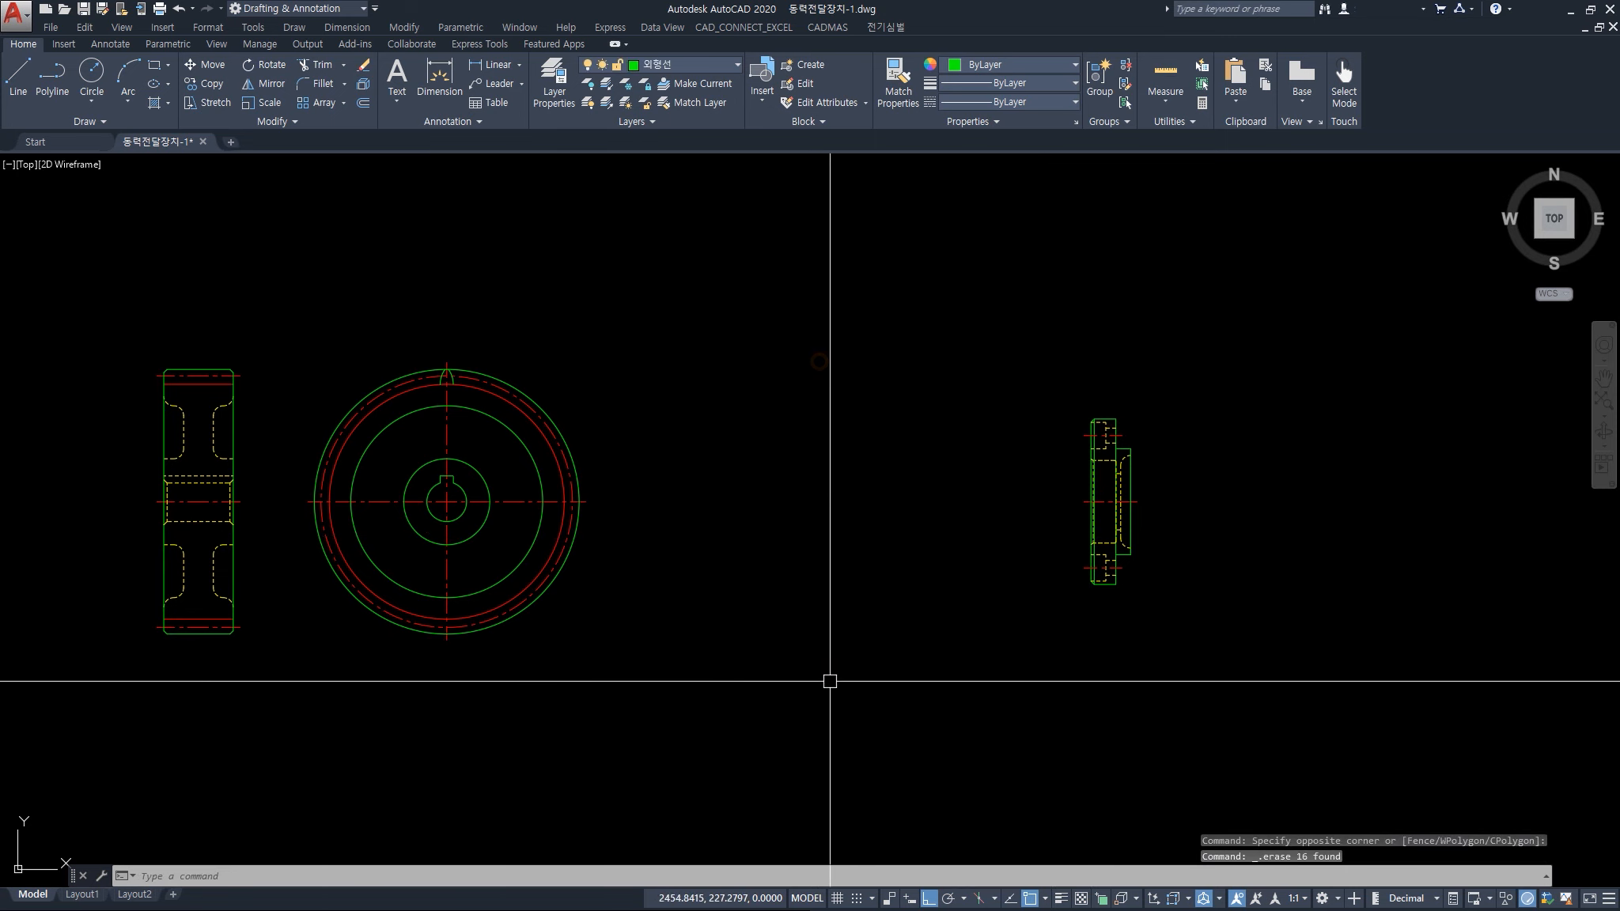
{"action": "key", "text": "ctrl+z"}
{"action": "key", "text": "ctrl+z"}
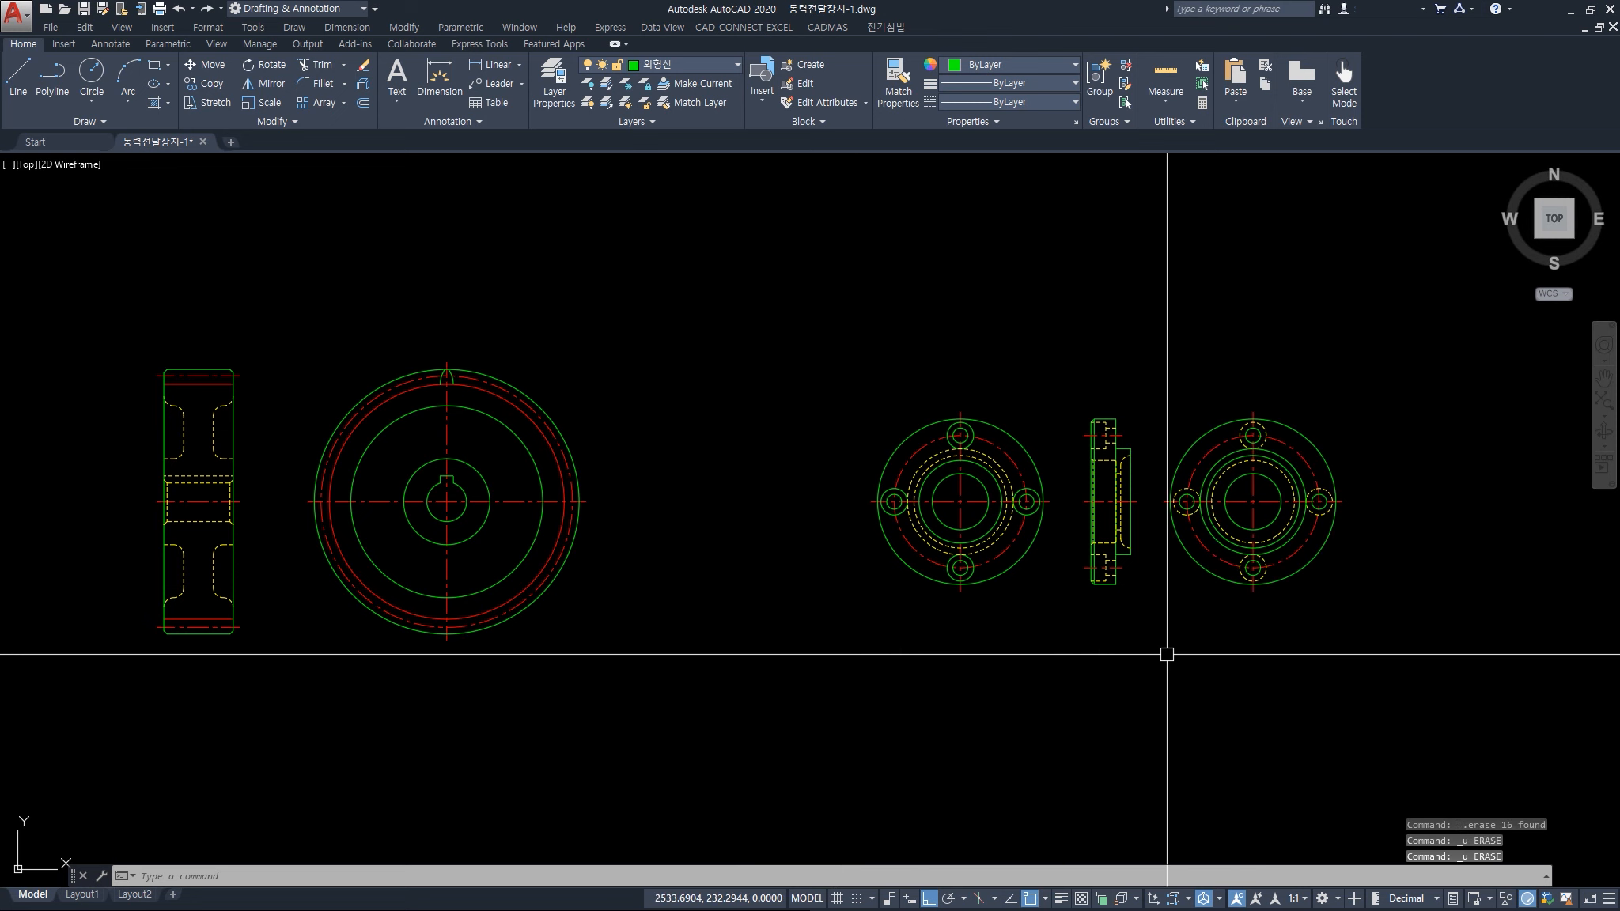
Highlight the inner and outer circles of all four counterbored holes in the cover's left circular view, and clear the selection
{"action": "scroll", "coordinate": [1164, 495], "scroll_direction": "up", "scroll_amount": 3}
{"action": "middle_click_drag", "start_coordinate": [1151, 506], "coordinate": [1103, 510]}
{"action": "scroll", "coordinate": [1025, 455], "scroll_direction": "up", "scroll_amount": 2}
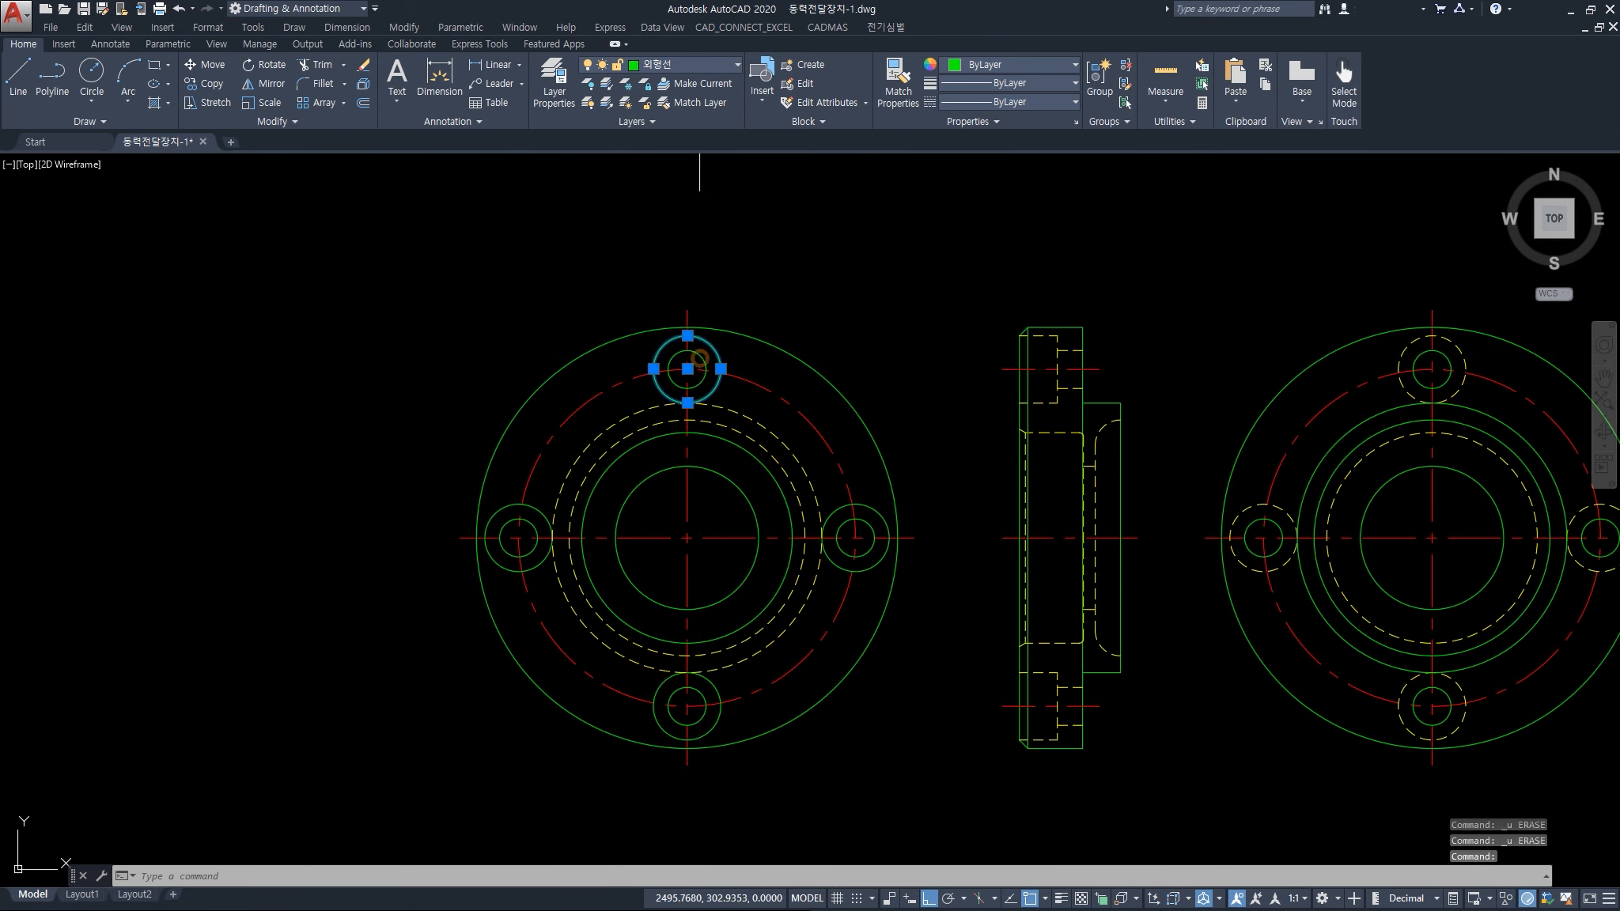
{"action": "left_click", "coordinate": [701, 355]}
{"action": "left_click", "coordinate": [878, 513]}
{"action": "left_click", "coordinate": [867, 524]}
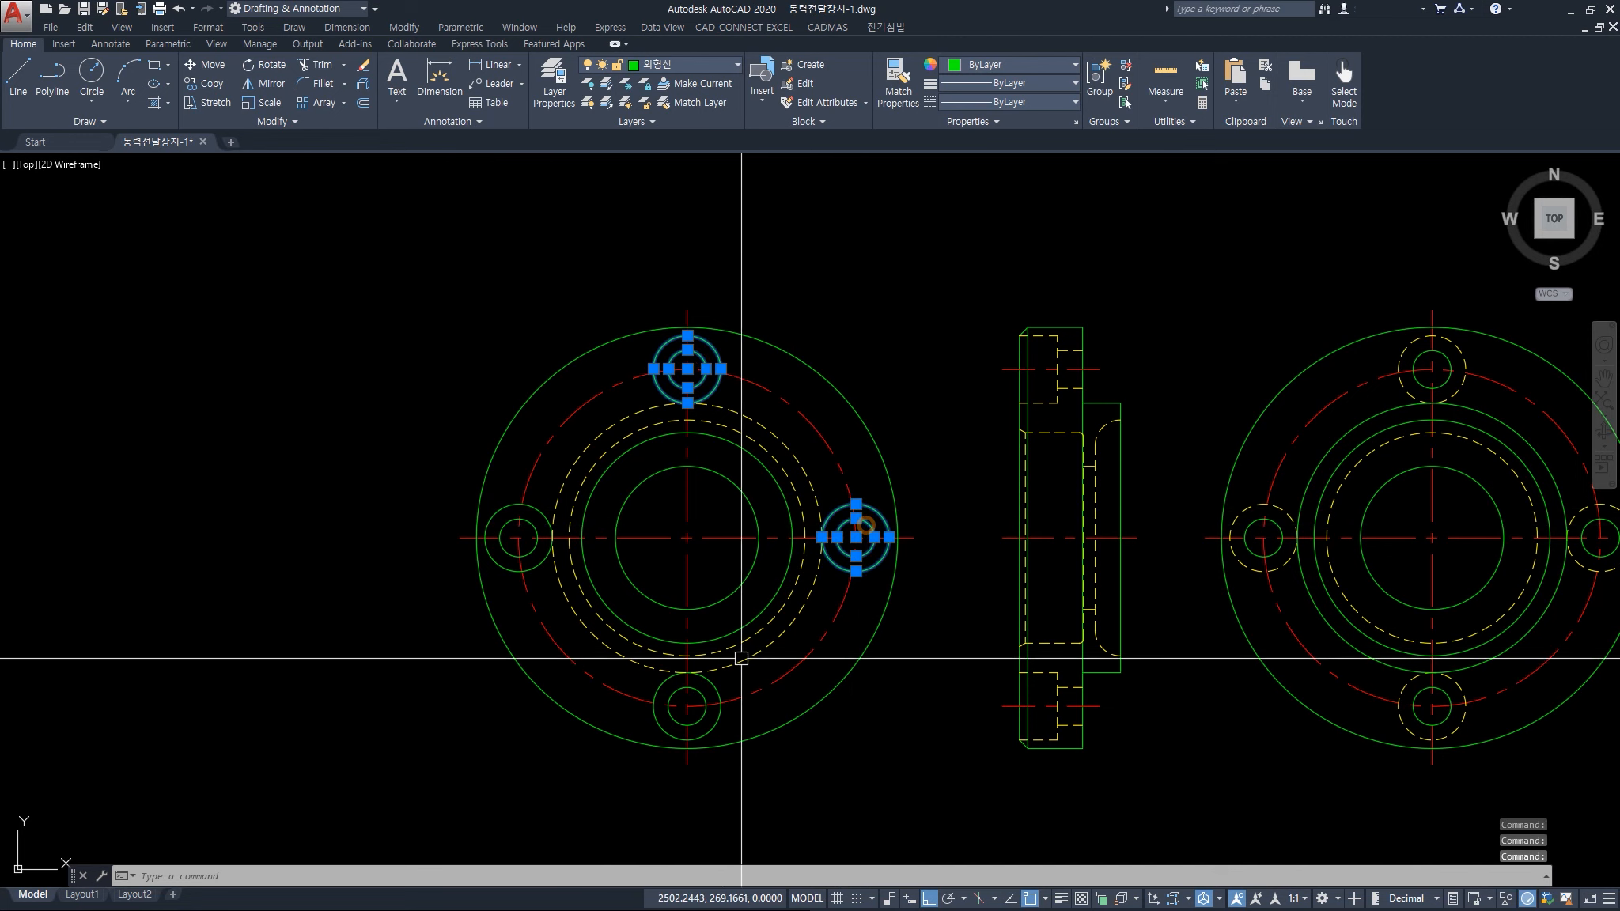
{"action": "left_click", "coordinate": [697, 674]}
{"action": "left_click", "coordinate": [697, 700]}
{"action": "left_click", "coordinate": [541, 560]}
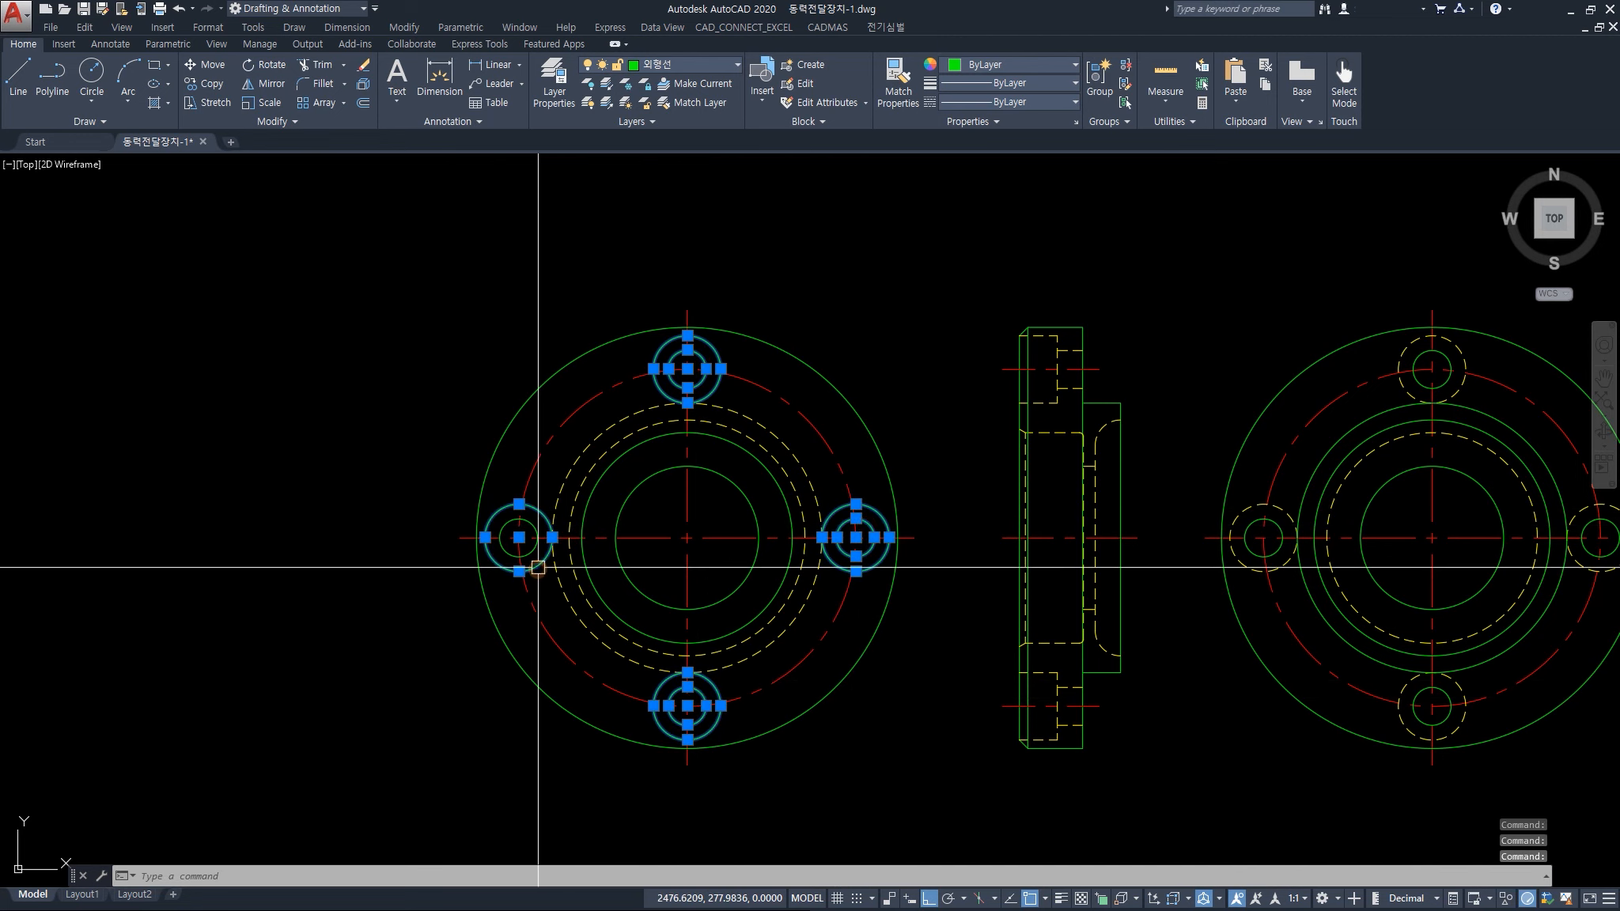
{"action": "left_click", "coordinate": [523, 547]}
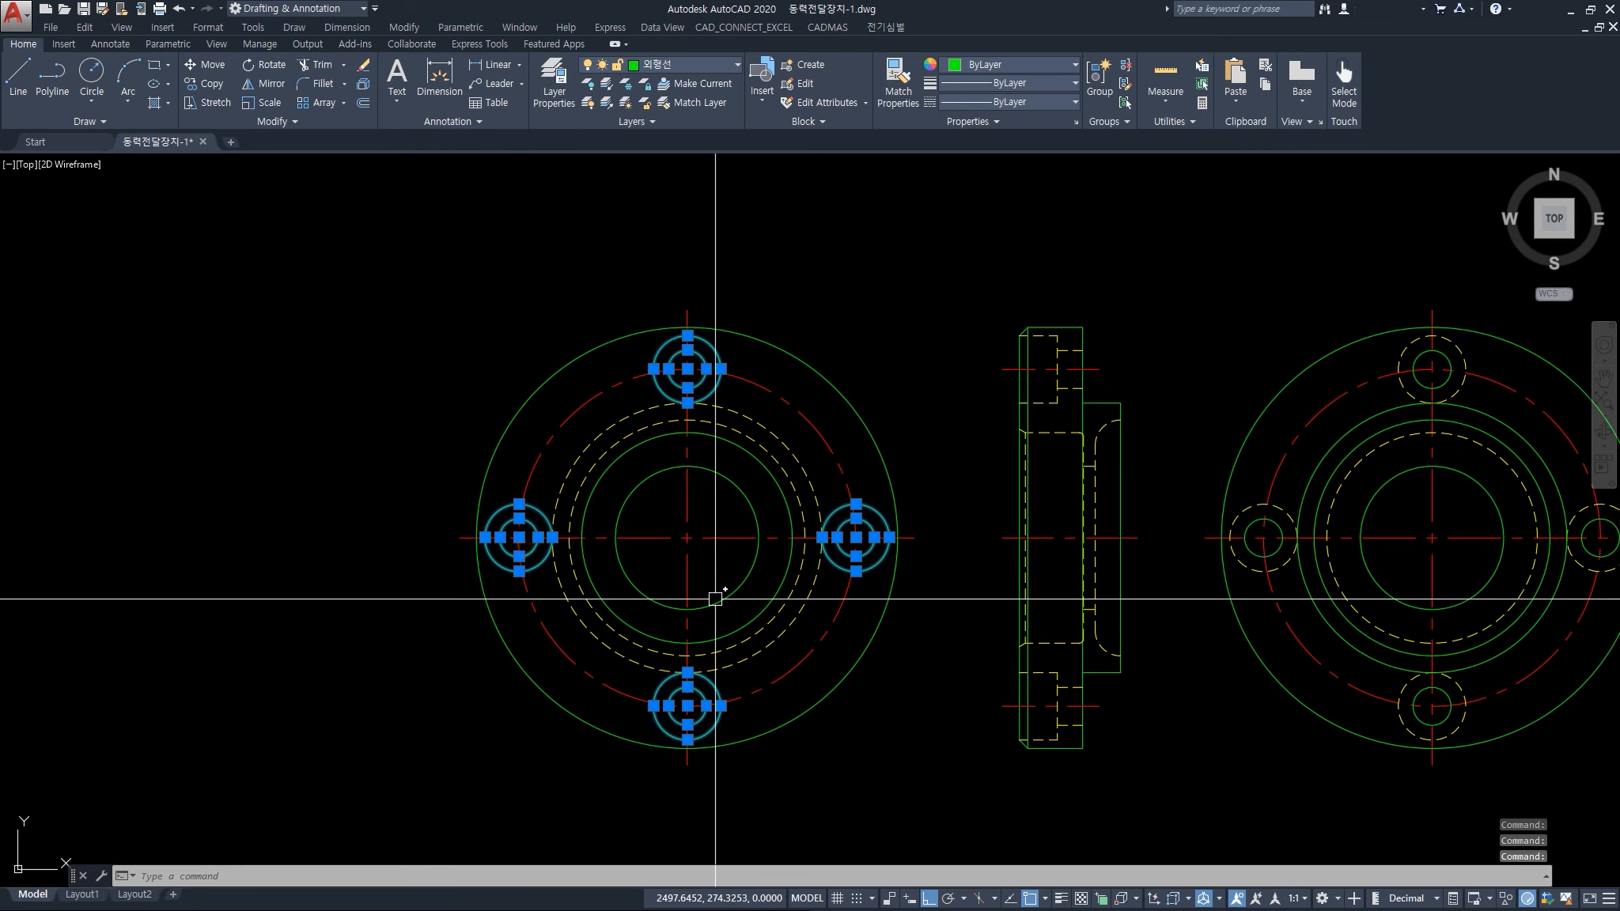
{"action": "key", "text": "Escape"}
{"action": "key", "text": "Escape"}
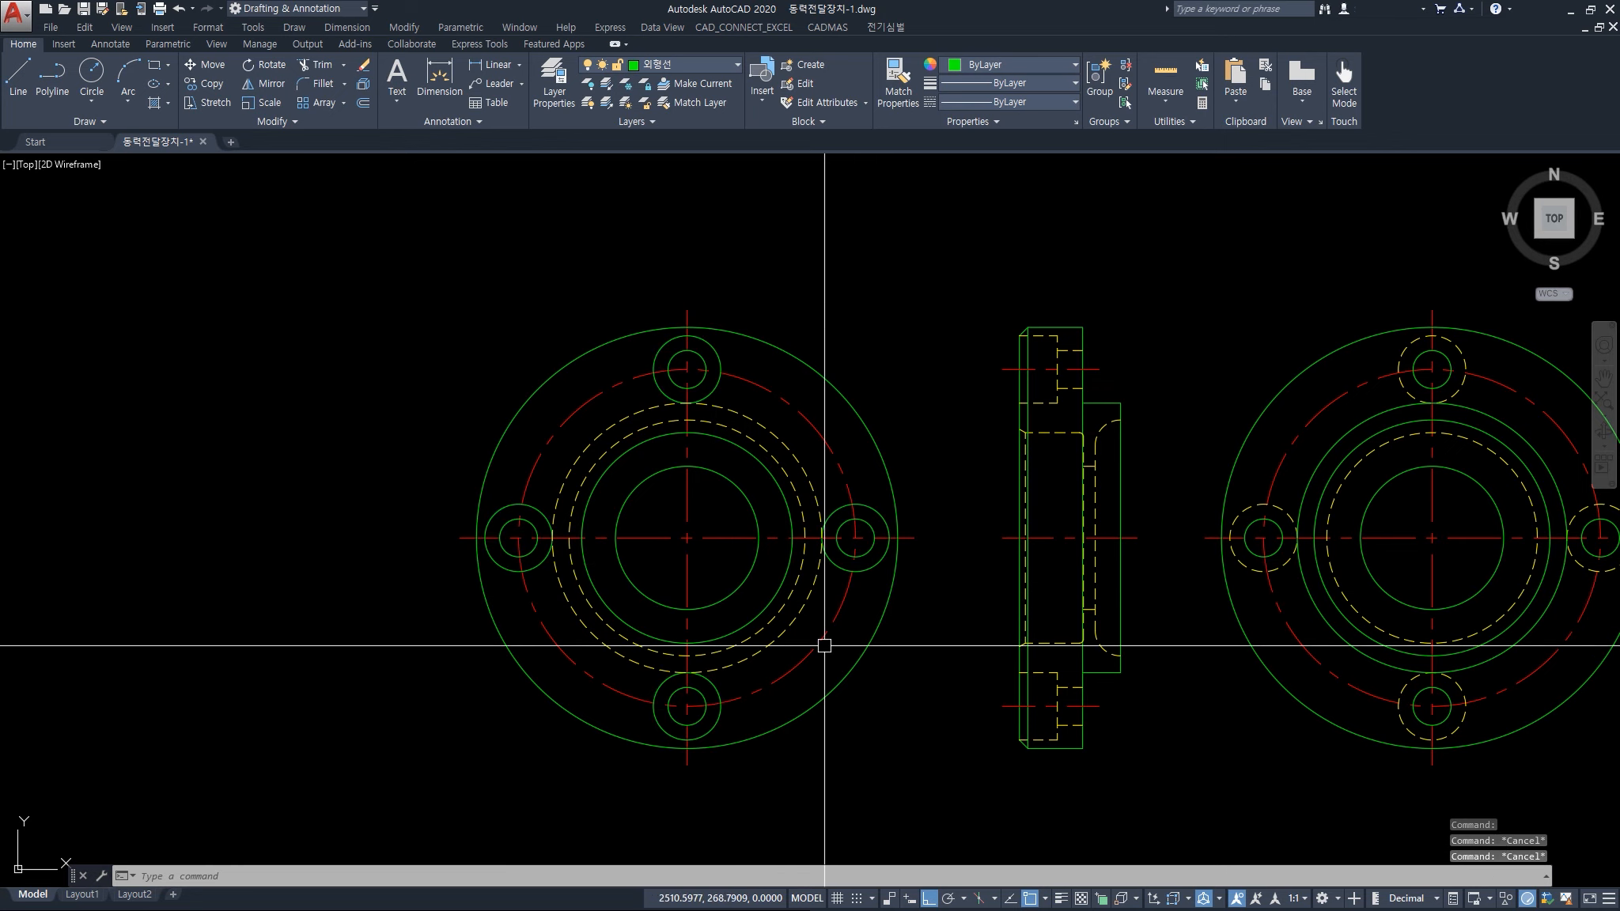
Highlight the cover's entire left circular view to consider it as the view to keep, and clear the selection
{"action": "left_click", "coordinate": [927, 790]}
{"action": "left_click", "coordinate": [394, 308]}
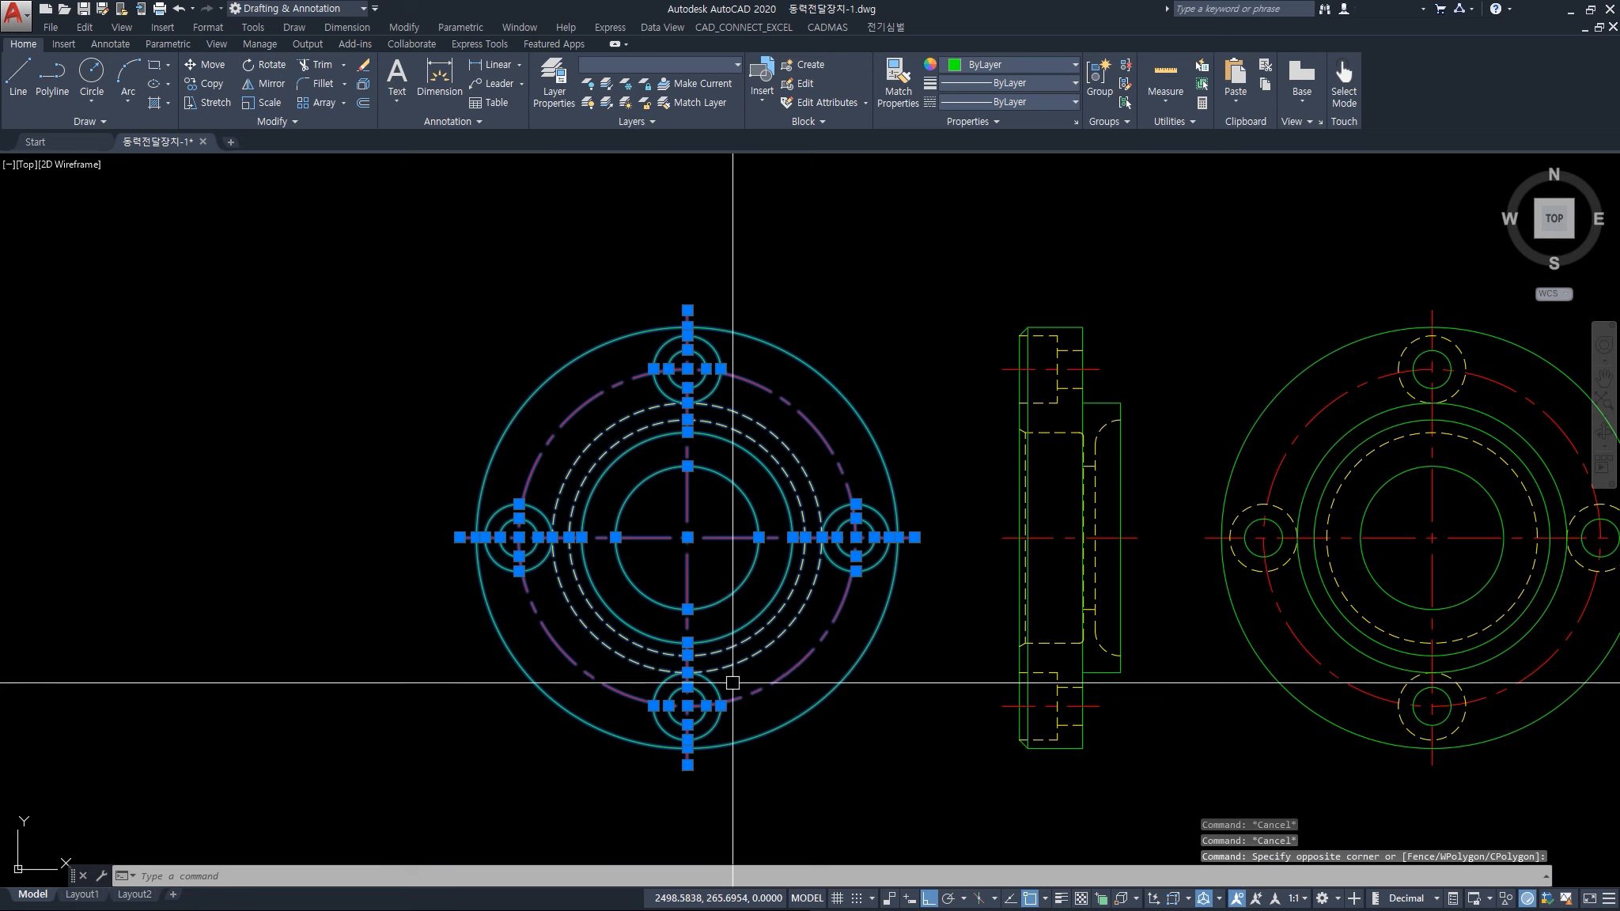
{"action": "key", "text": "Escape"}
{"action": "key", "text": "Escape"}
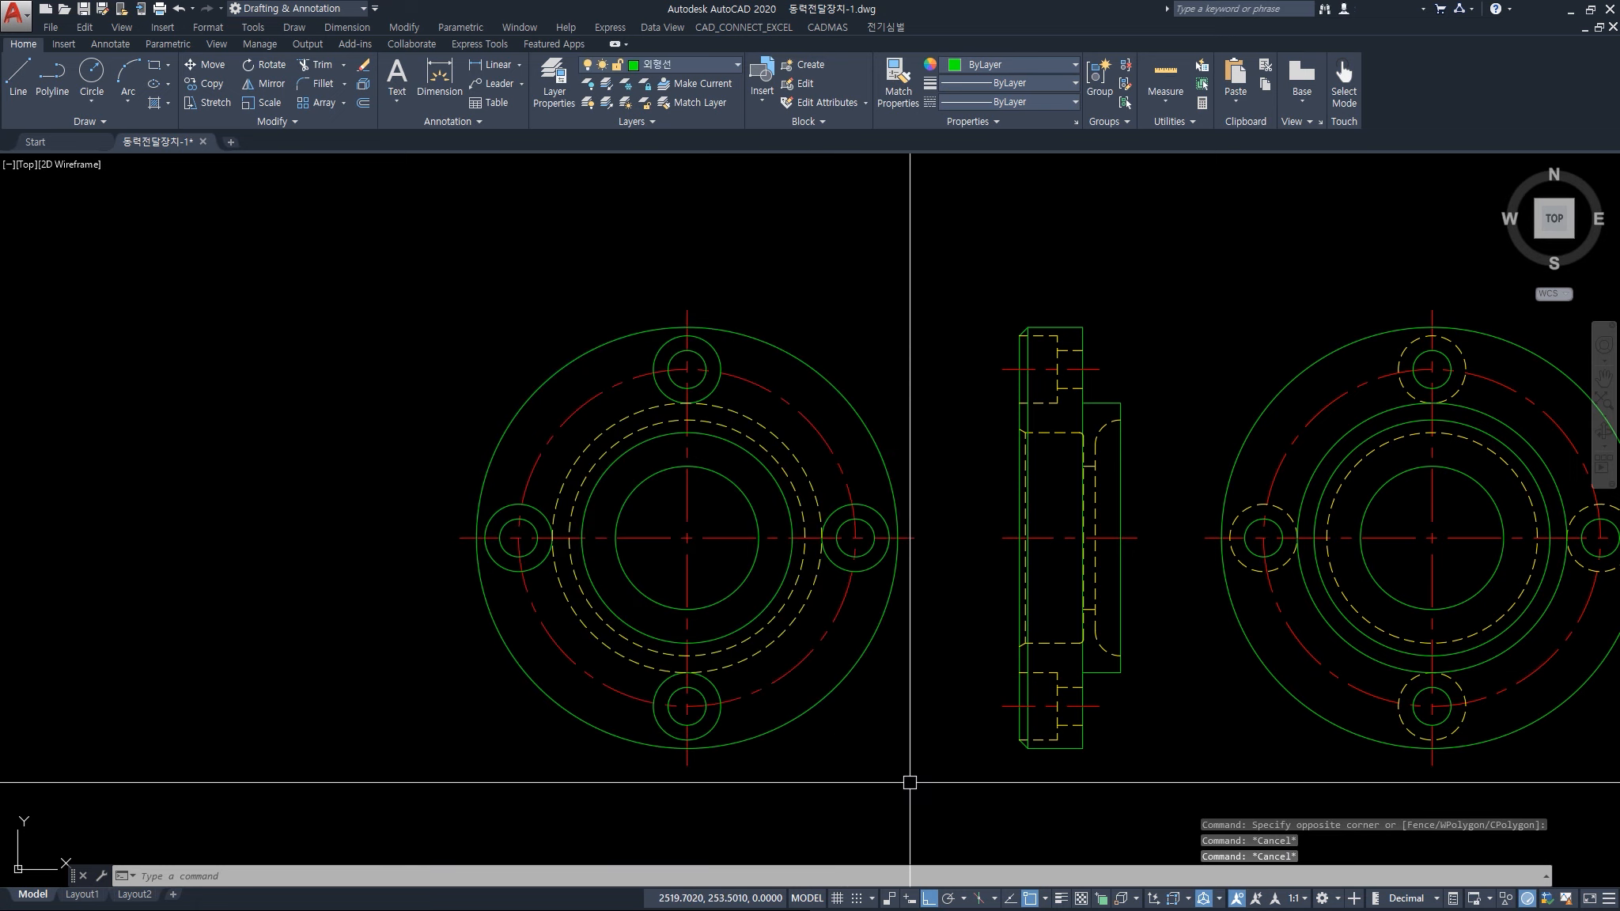
{"action": "left_click", "coordinate": [927, 787]}
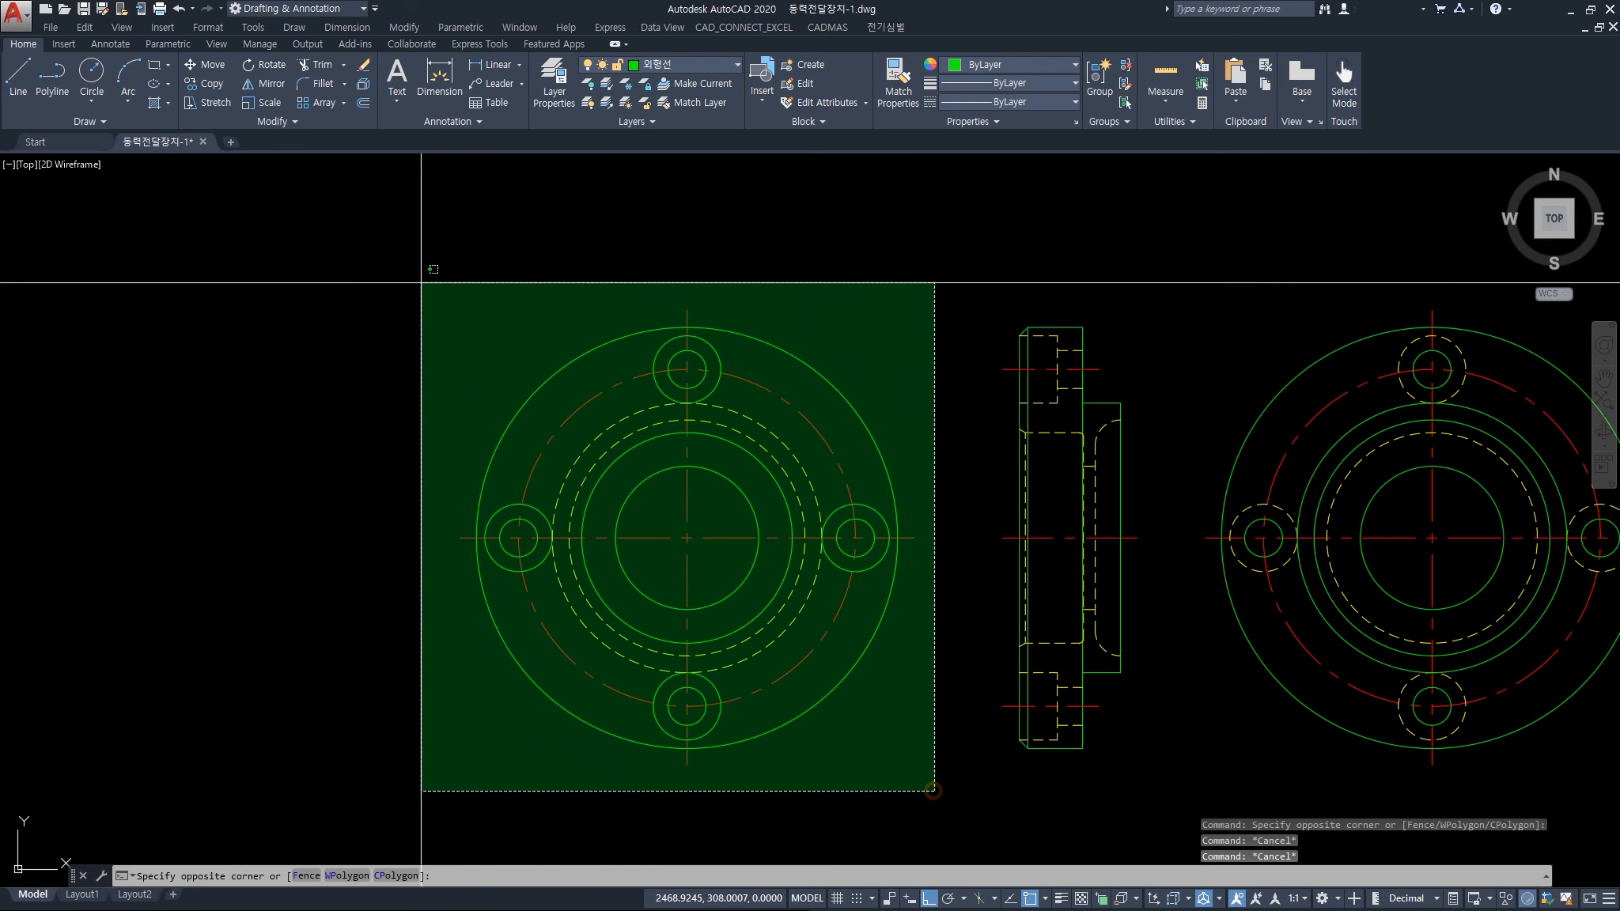
{"action": "left_click", "coordinate": [413, 271]}
{"action": "key", "text": "Escape"}
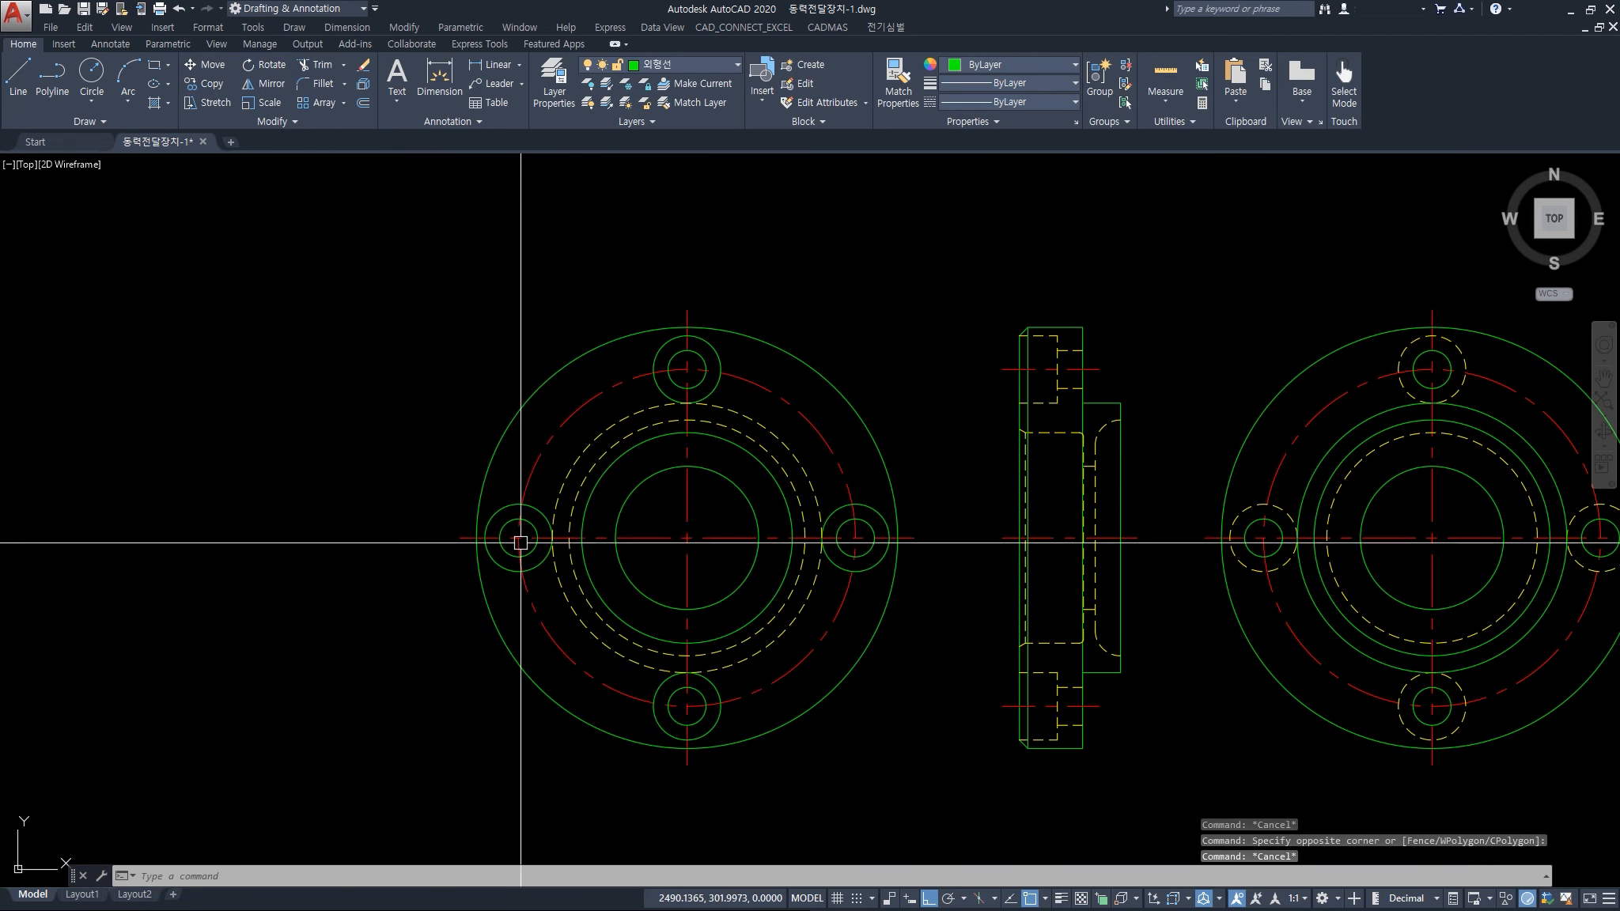
{"action": "key", "text": "Escape"}
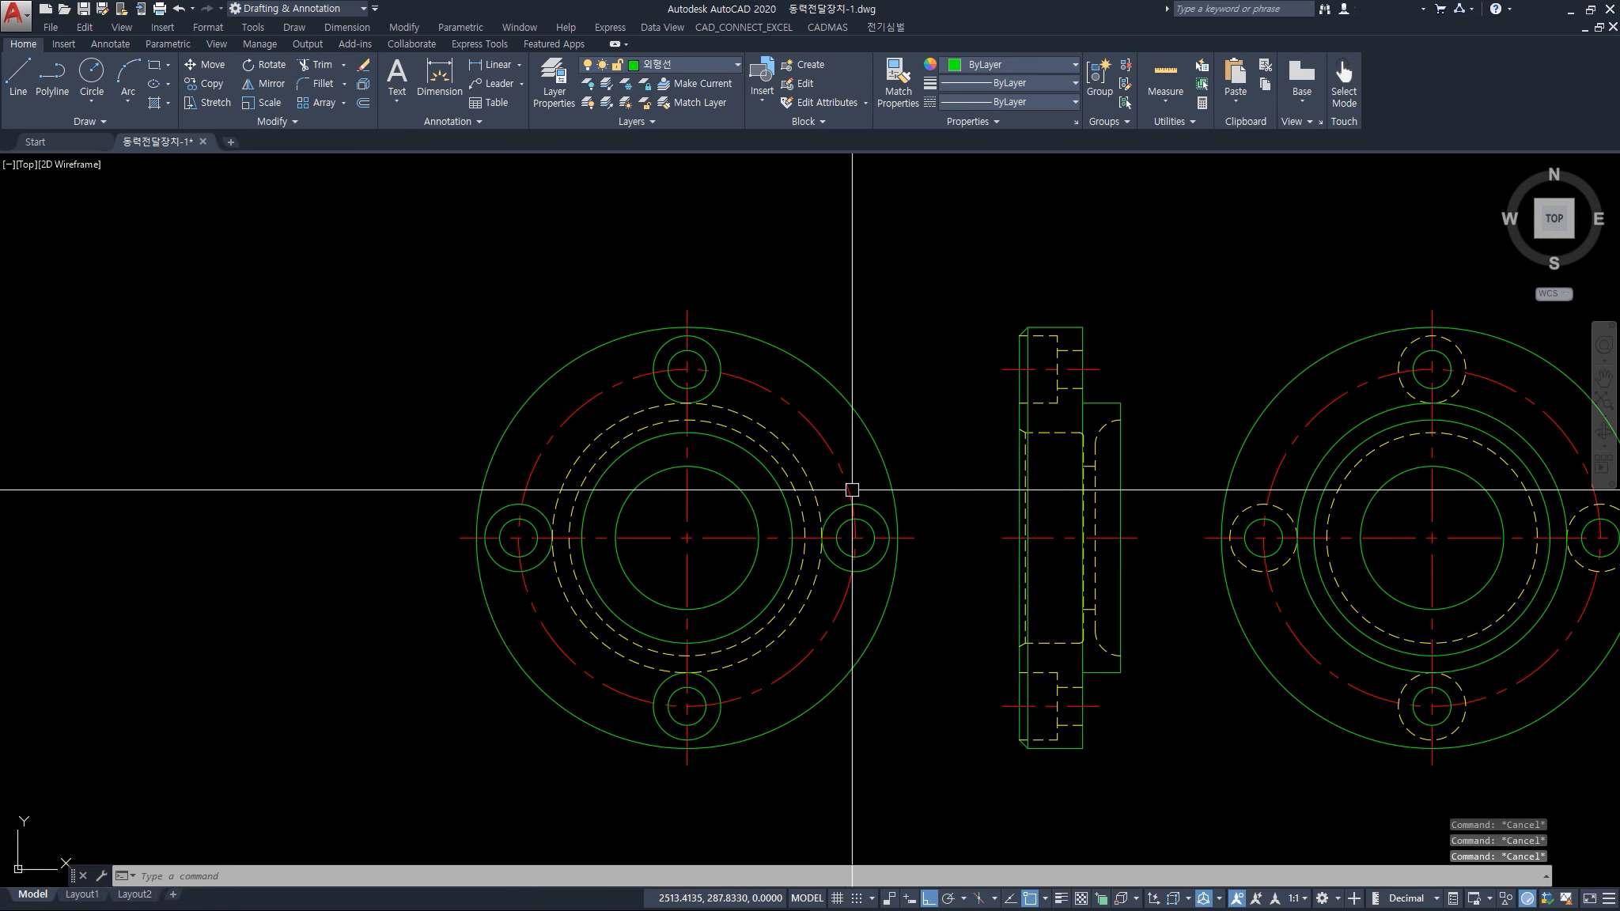
Highlight only the four outer counterbore circles in the cover's left circular view, compare them with the other views, and clear the selection
{"action": "middle_click_drag", "start_coordinate": [862, 489], "coordinate": [808, 478]}
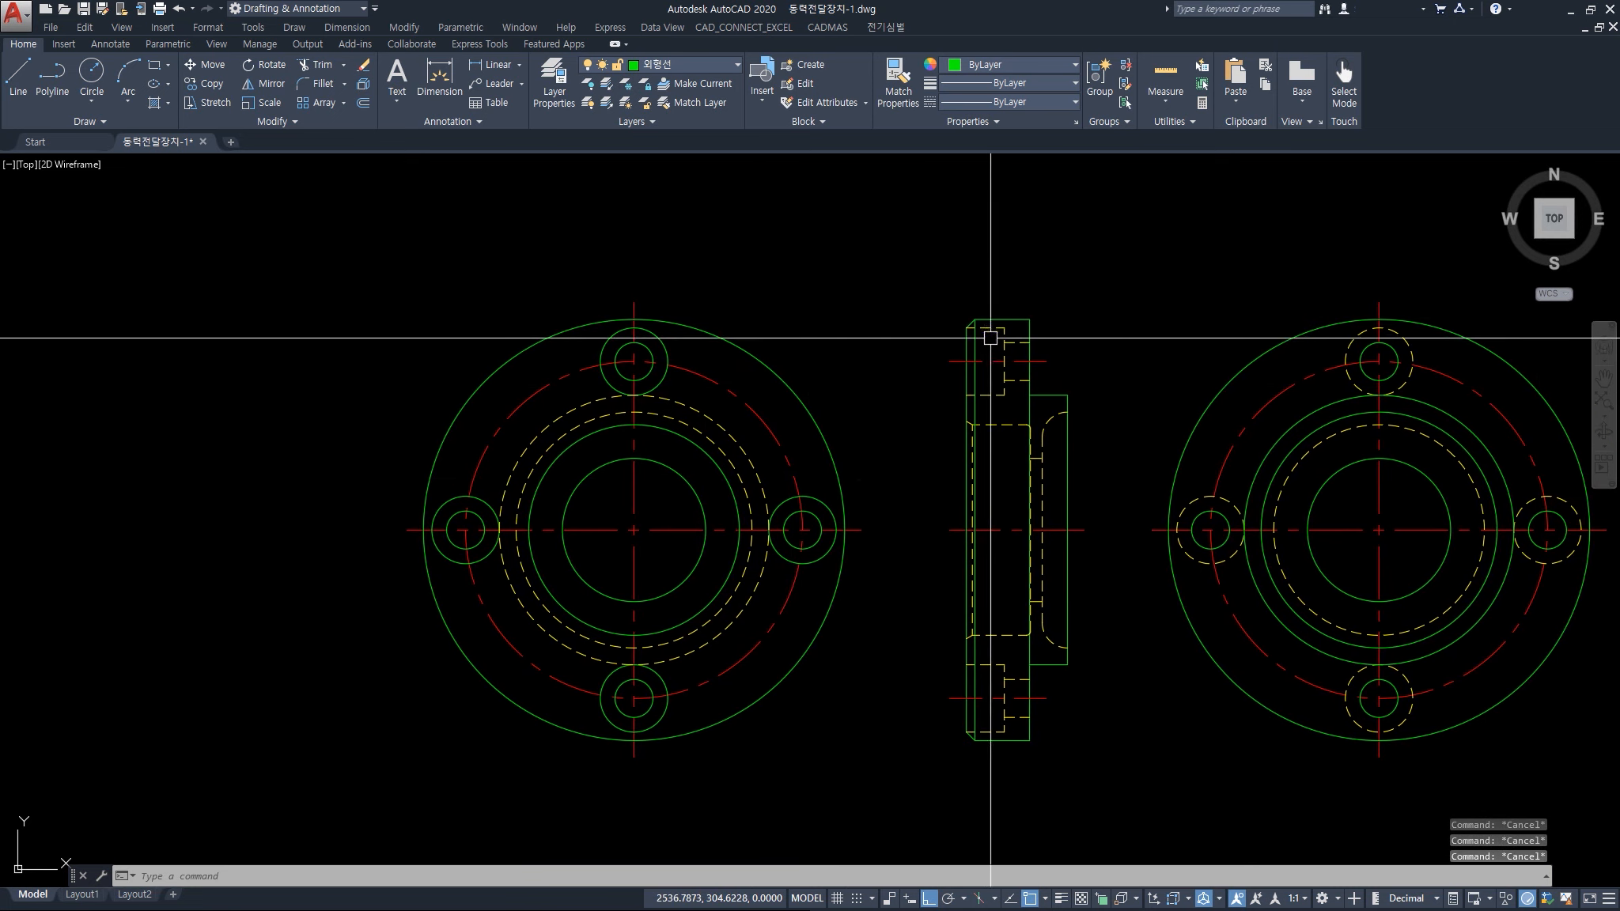
{"action": "left_click", "coordinate": [811, 496]}
{"action": "left_click", "coordinate": [667, 362]}
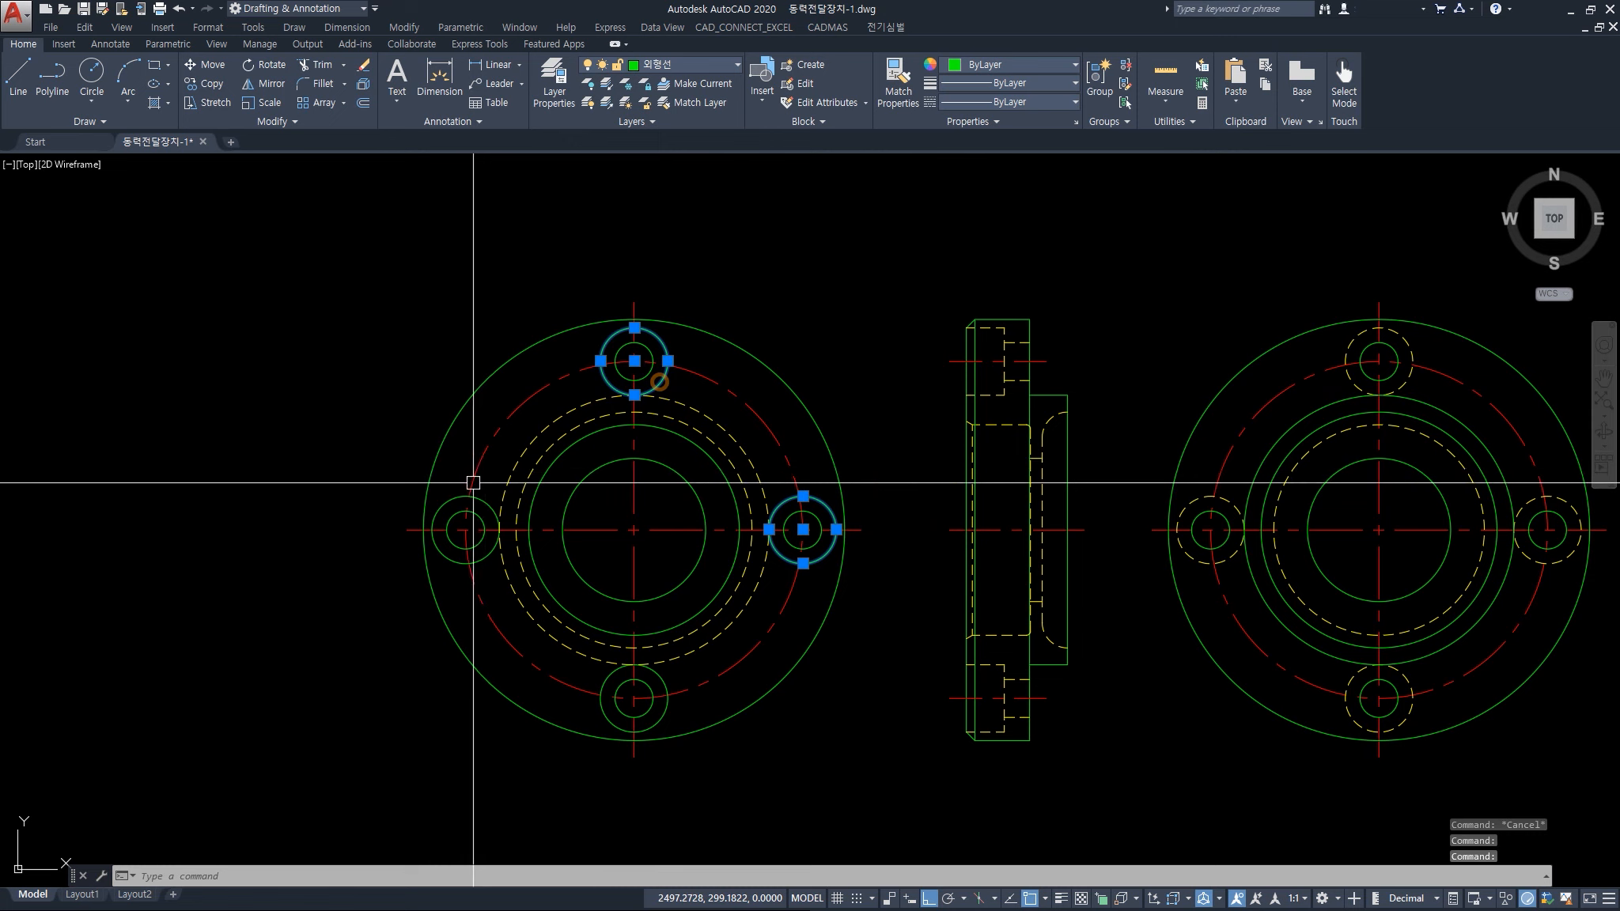
{"action": "left_click", "coordinate": [482, 496]}
{"action": "left_click", "coordinate": [659, 673]}
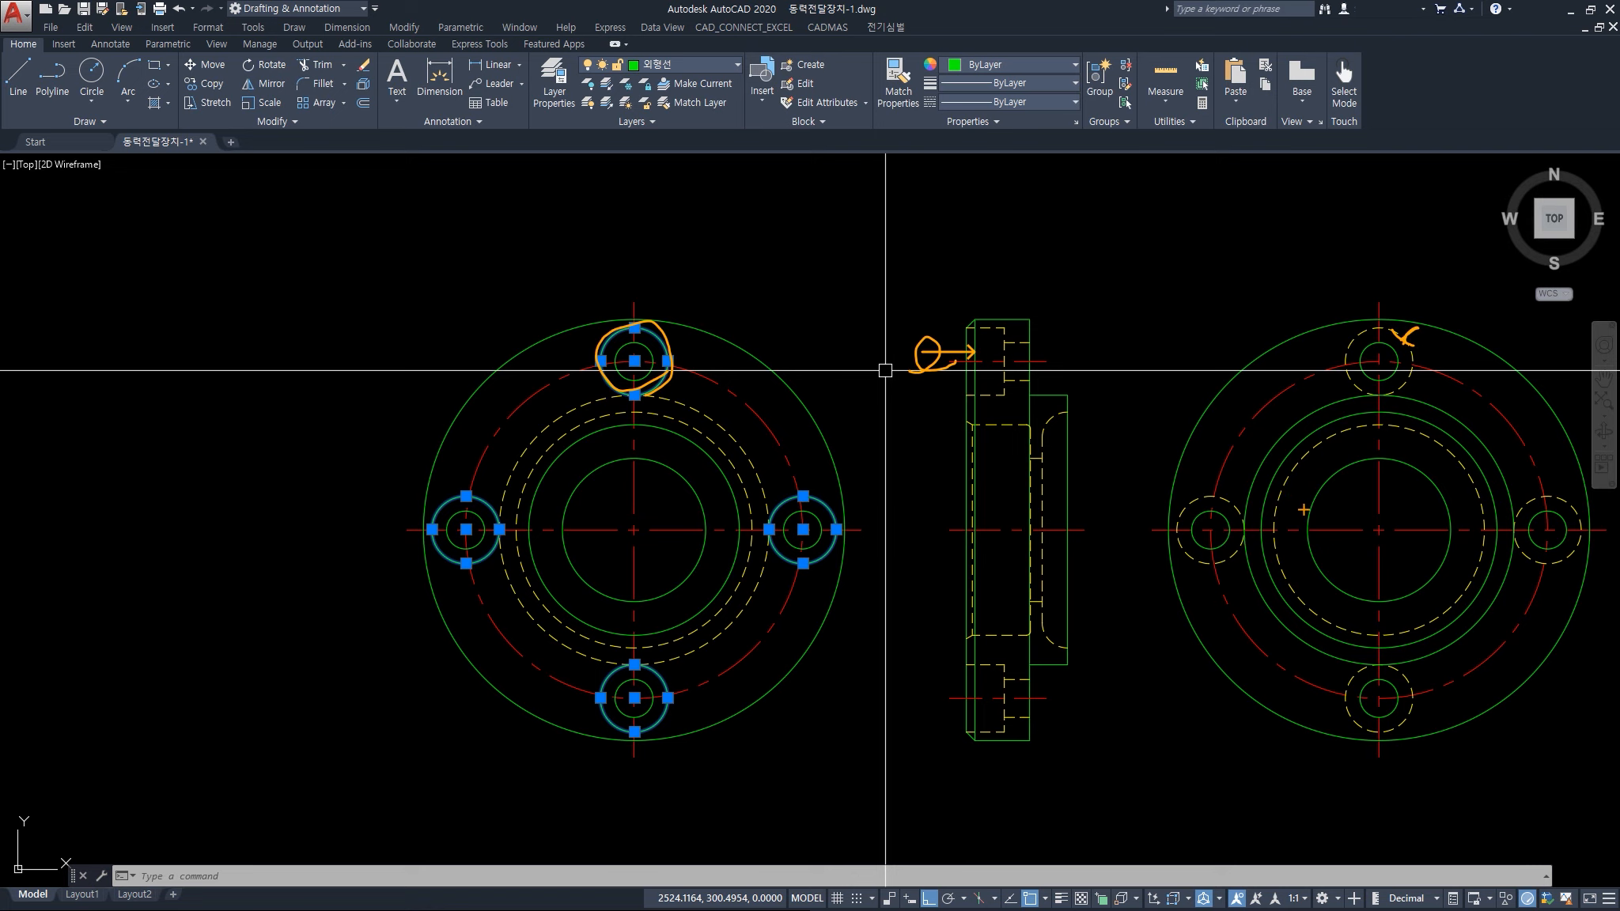
{"action": "key", "text": "Escape"}
Erase the cover's right circular view with the dashed counterbores, keeping the left circular view and the side view
{"action": "scroll", "coordinate": [1377, 498], "scroll_direction": "down", "scroll_amount": 4}
{"action": "left_click", "coordinate": [1417, 632]}
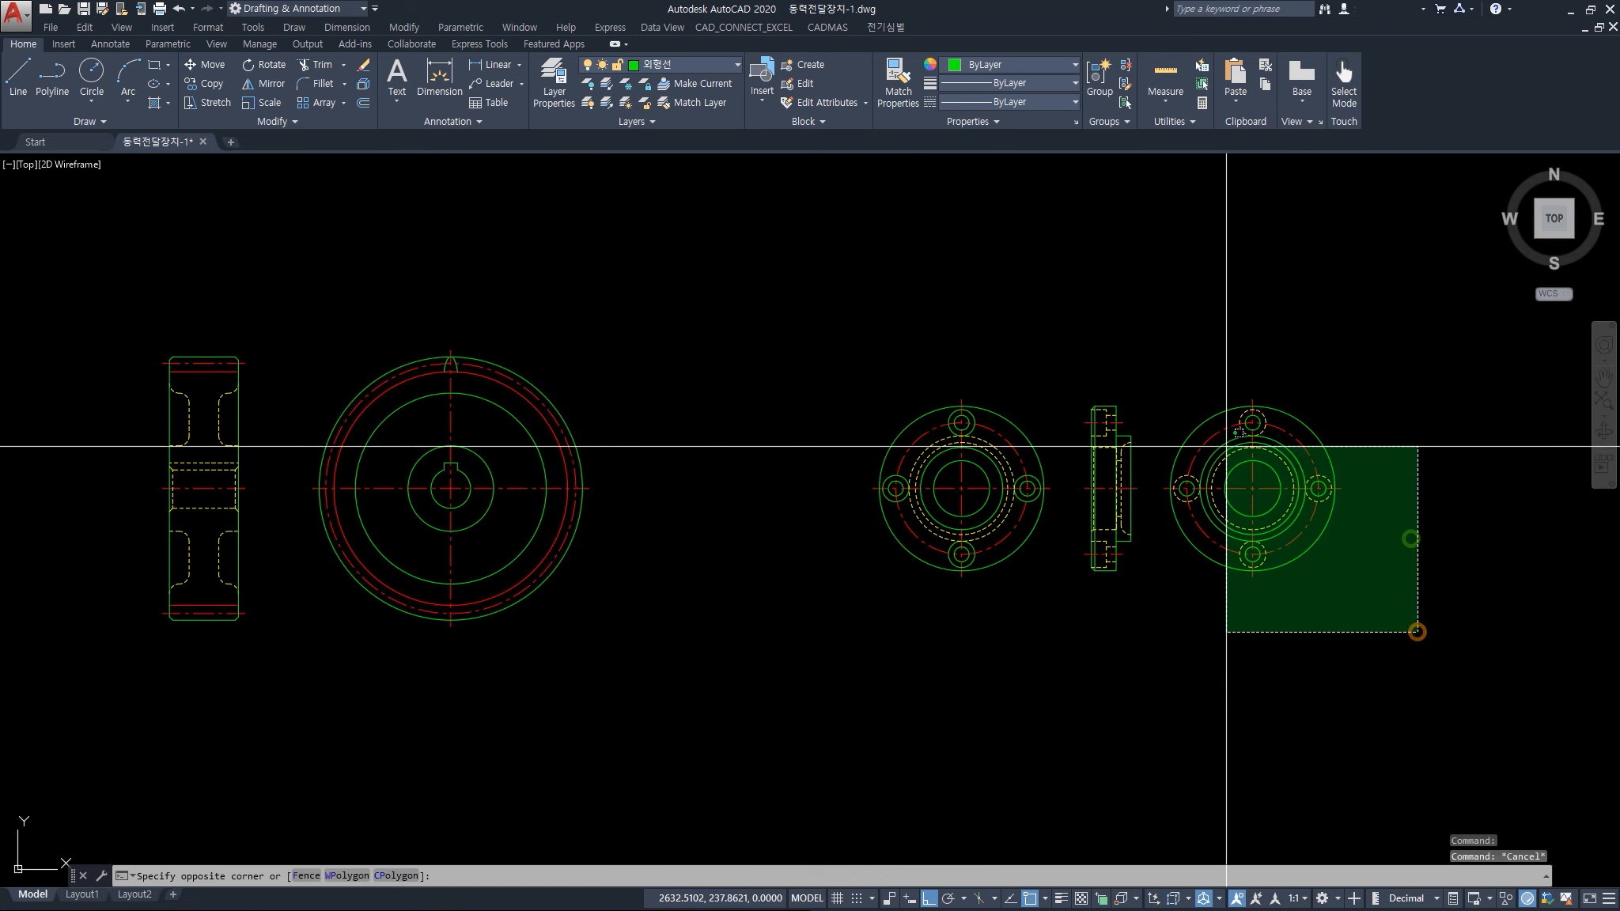
{"action": "left_click", "coordinate": [1154, 351]}
{"action": "key", "text": "Delete"}
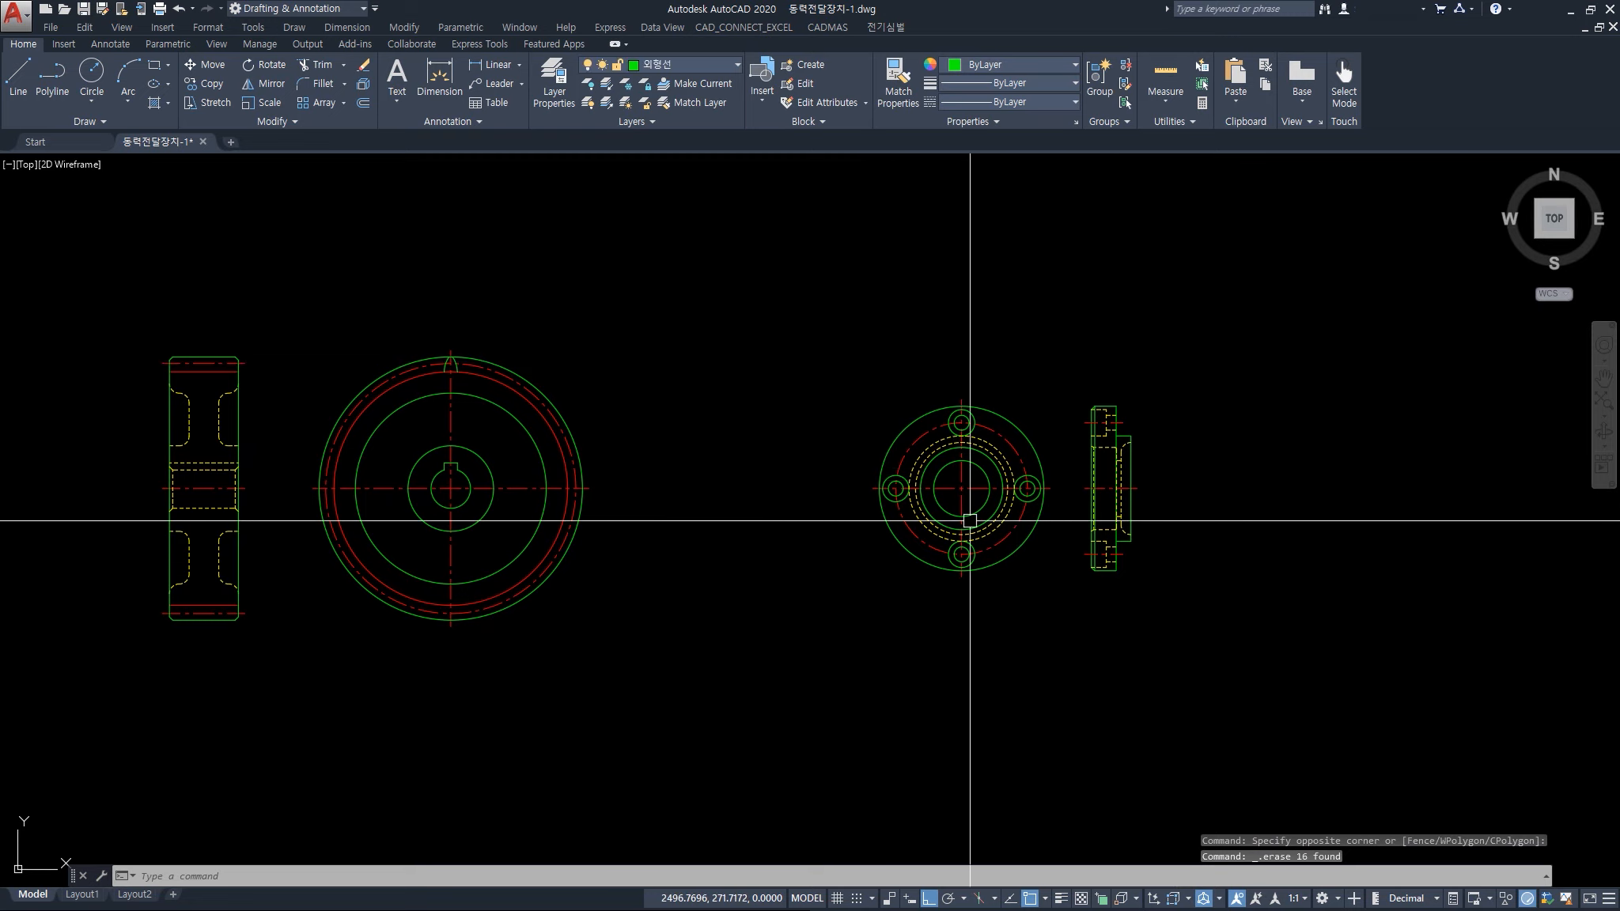
Move the two shaft views horizontally left, closer to the housing's side view
{"action": "scroll", "coordinate": [970, 520], "scroll_direction": "down", "scroll_amount": 3}
{"action": "middle_click_drag", "start_coordinate": [933, 532], "coordinate": [1190, 521]}
{"action": "scroll", "coordinate": [1132, 519], "scroll_direction": "down", "scroll_amount": 1}
{"action": "middle_click_drag", "start_coordinate": [676, 543], "coordinate": [865, 560]}
{"action": "scroll", "coordinate": [792, 548], "scroll_direction": "up", "scroll_amount": 4}
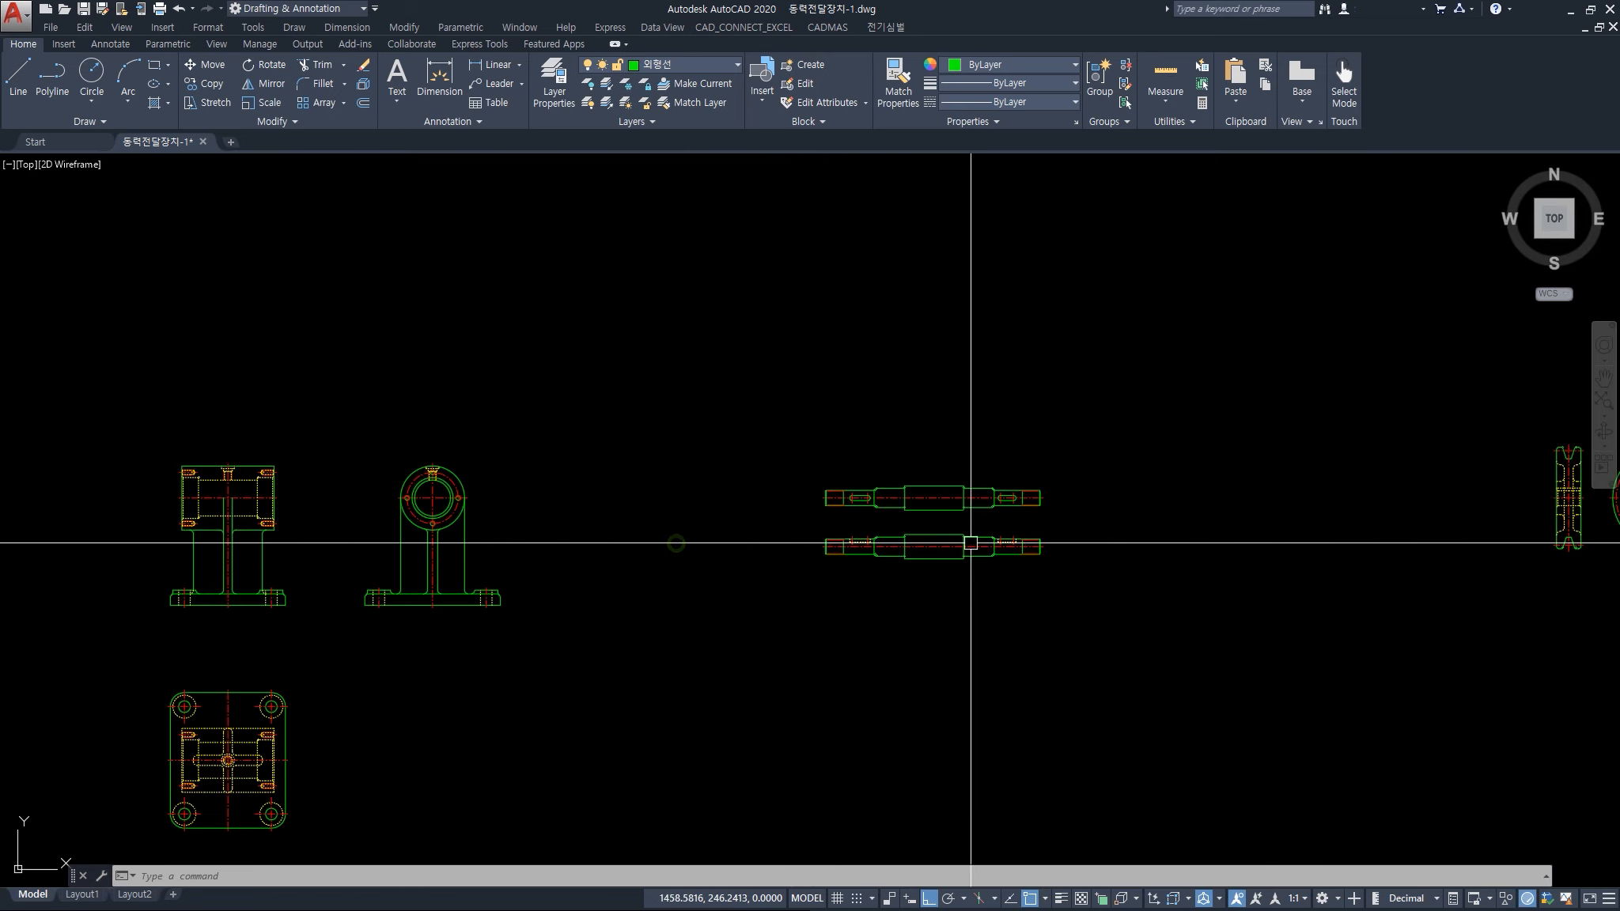
{"action": "scroll", "coordinate": [971, 544], "scroll_direction": "down", "scroll_amount": 2}
{"action": "type", "text": "ct objects:"}
{"action": "left_click", "coordinate": [844, 481]}
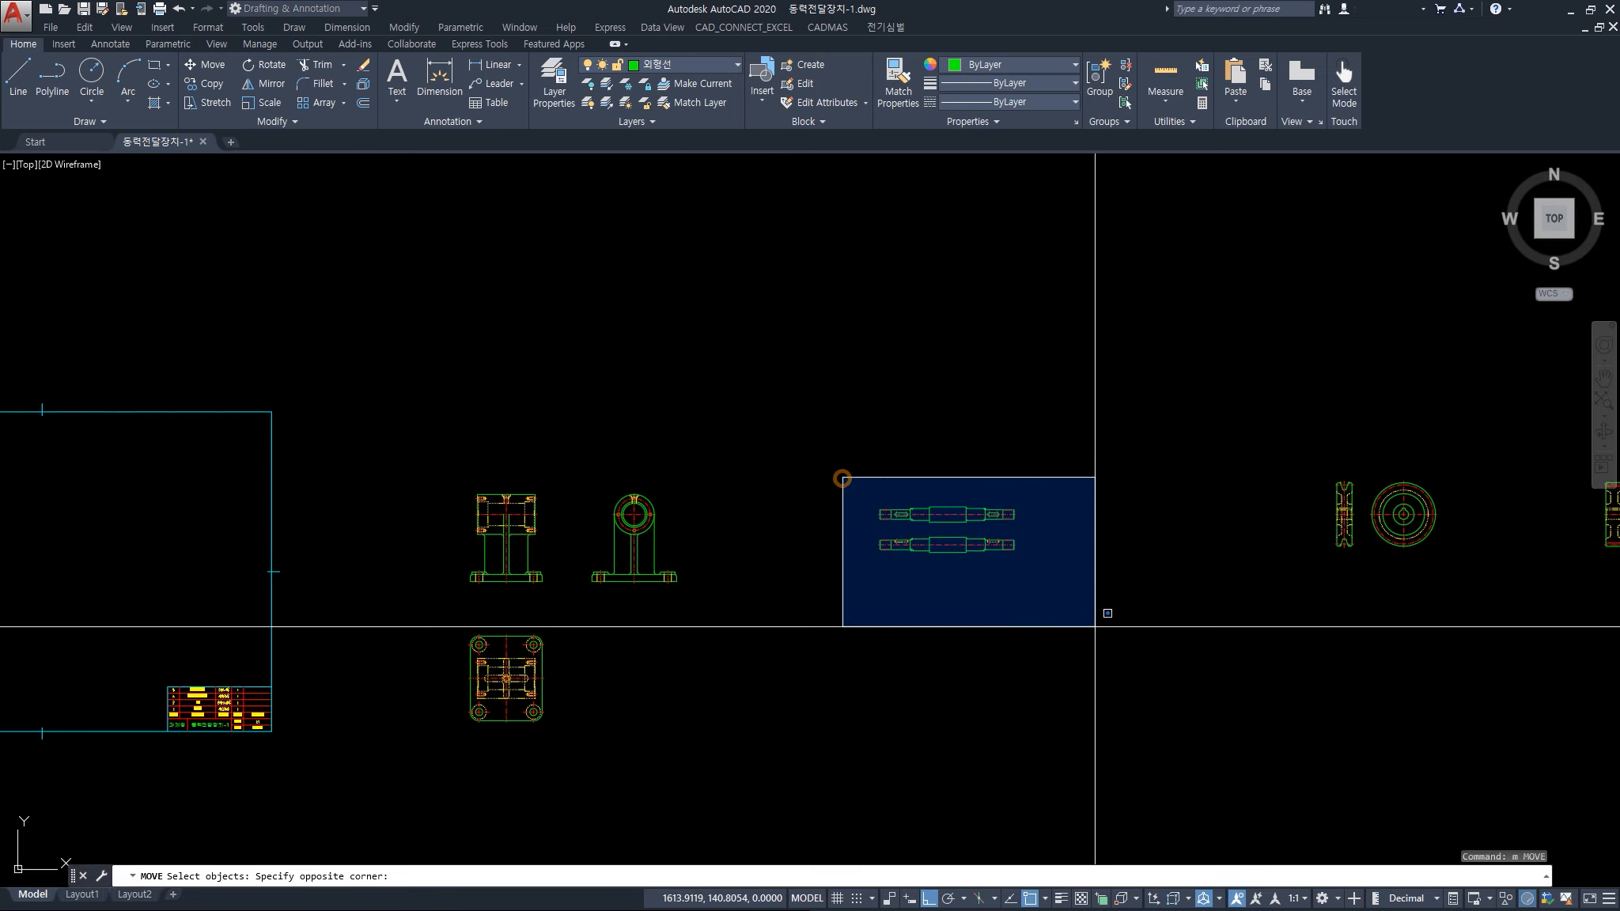
{"action": "left_click", "coordinate": [1096, 621]}
{"action": "key", "text": "Return"}
{"action": "left_click", "coordinate": [1014, 640]}
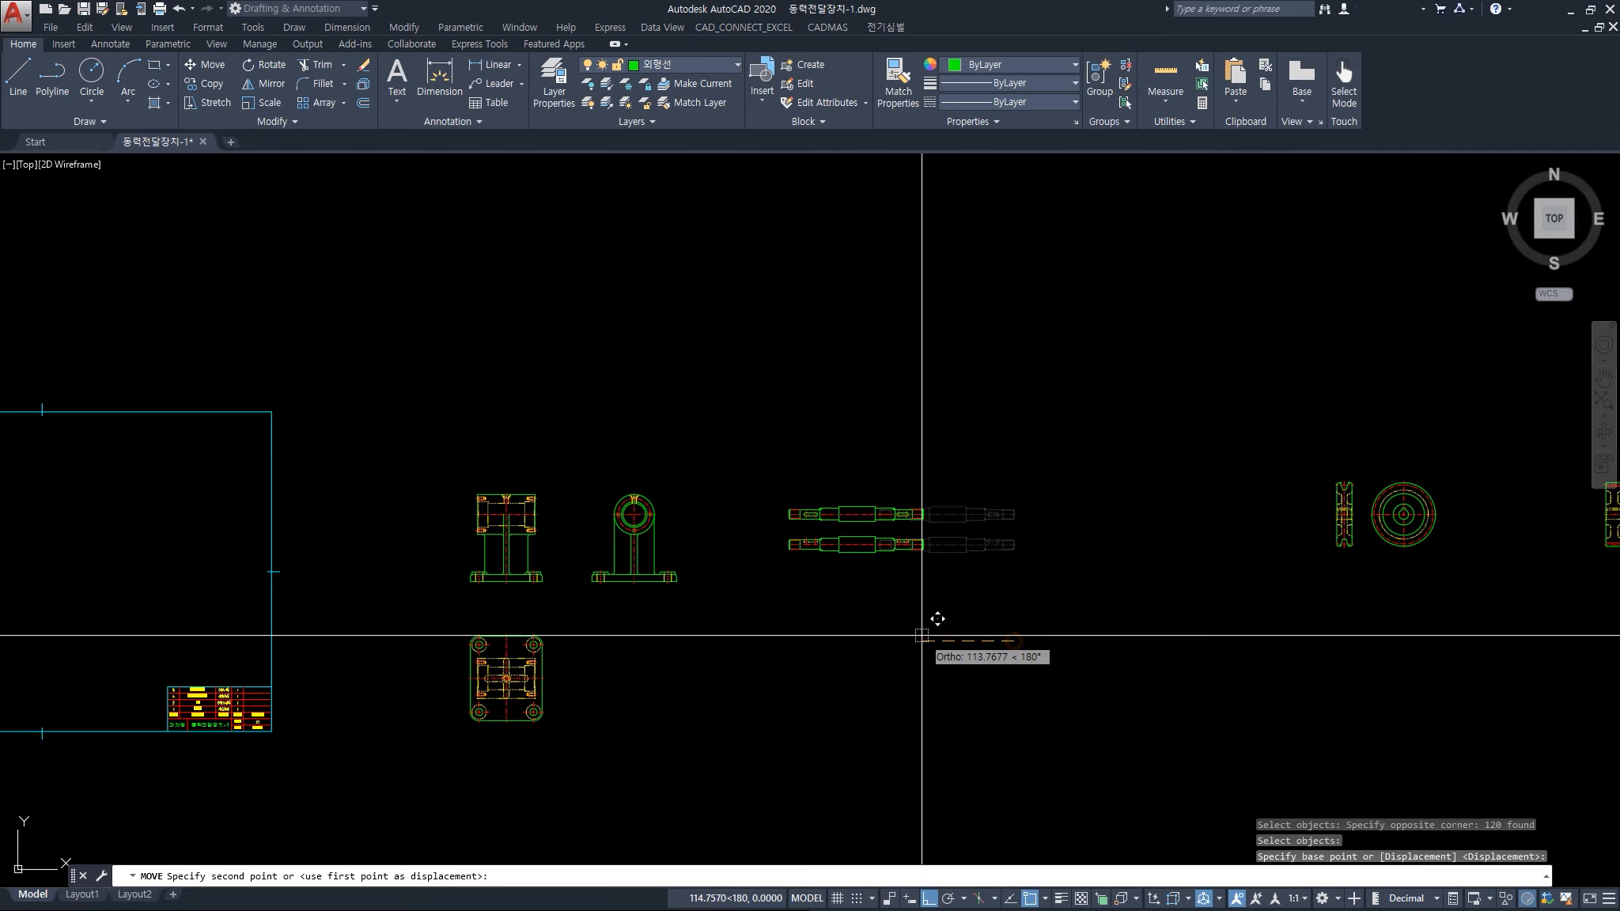
{"action": "left_click", "coordinate": [916, 638]}
Move the V-pulley's side and circular views horizontally left, closer to the shaft views
{"action": "key", "text": "Return"}
{"action": "left_click", "coordinate": [1293, 450]}
{"action": "left_click", "coordinate": [1482, 607]}
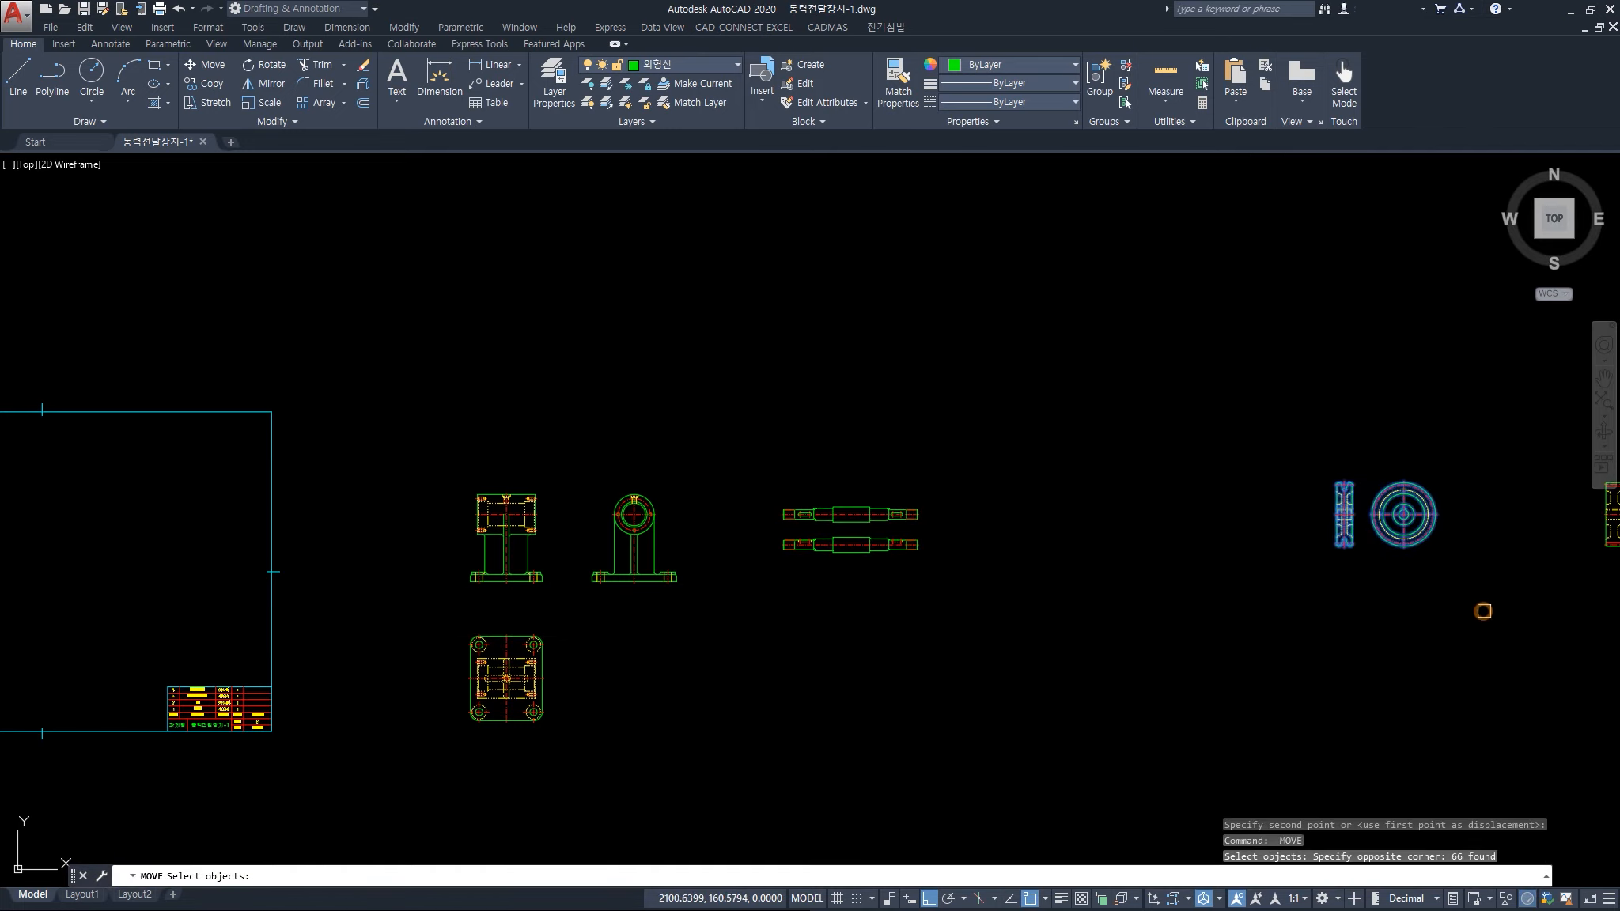
{"action": "key", "text": "Return"}
{"action": "left_click", "coordinate": [1434, 641]}
{"action": "left_click", "coordinate": [1121, 643]}
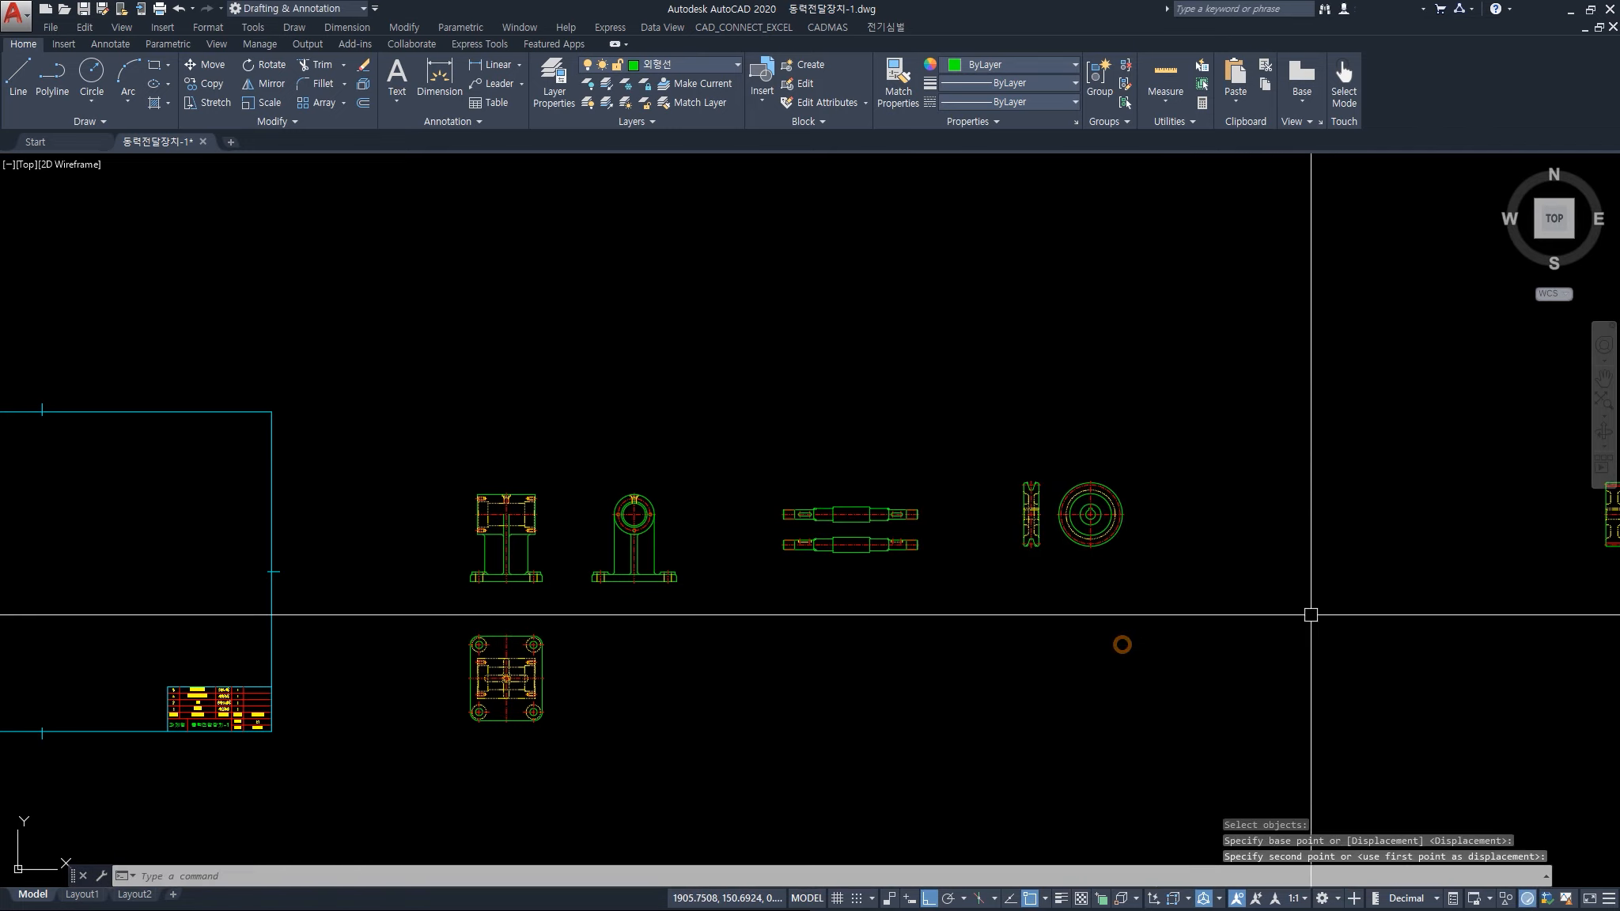
Move the gear's side and circular views about 480 units horizontally left, next to the pulley views
{"action": "middle_click_drag", "start_coordinate": [1407, 596], "coordinate": [994, 578]}
{"action": "key", "text": "Return"}
{"action": "left_click", "coordinate": [1160, 404]}
{"action": "left_click", "coordinate": [1249, 548]}
{"action": "key", "text": "Return"}
{"action": "left_click", "coordinate": [1244, 668]}
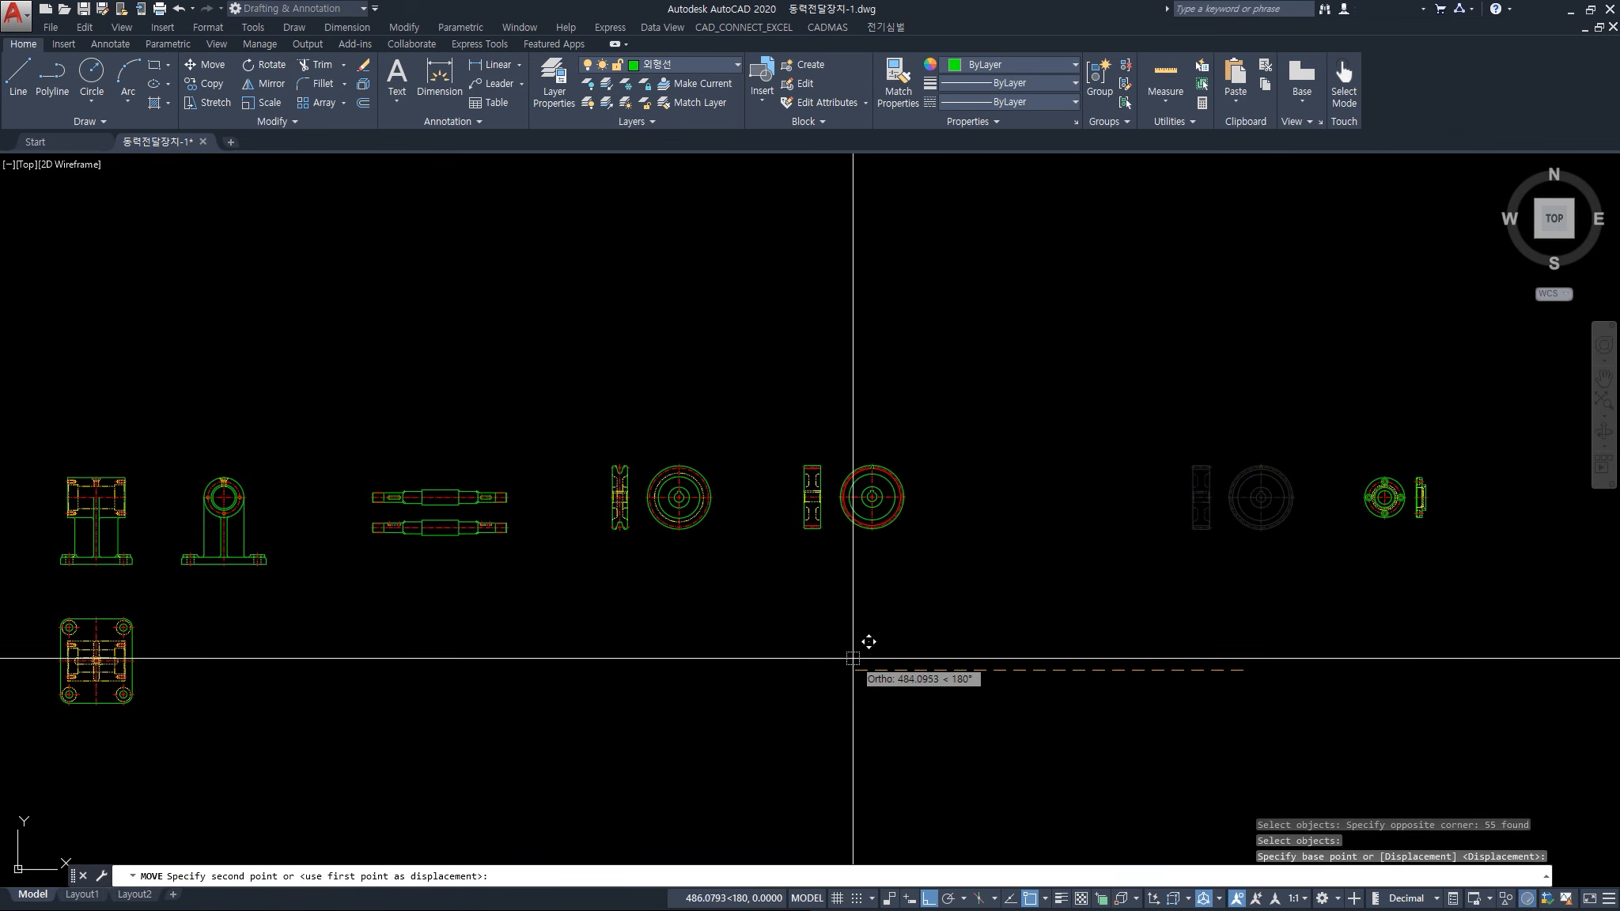
{"action": "left_click", "coordinate": [855, 655]}
Move the cover's circular and side views horizontally left, next to the gear views, and end the command
{"action": "key", "text": "Return"}
{"action": "left_click", "coordinate": [1325, 442]}
{"action": "left_click", "coordinate": [1467, 570]}
{"action": "key", "text": "Return"}
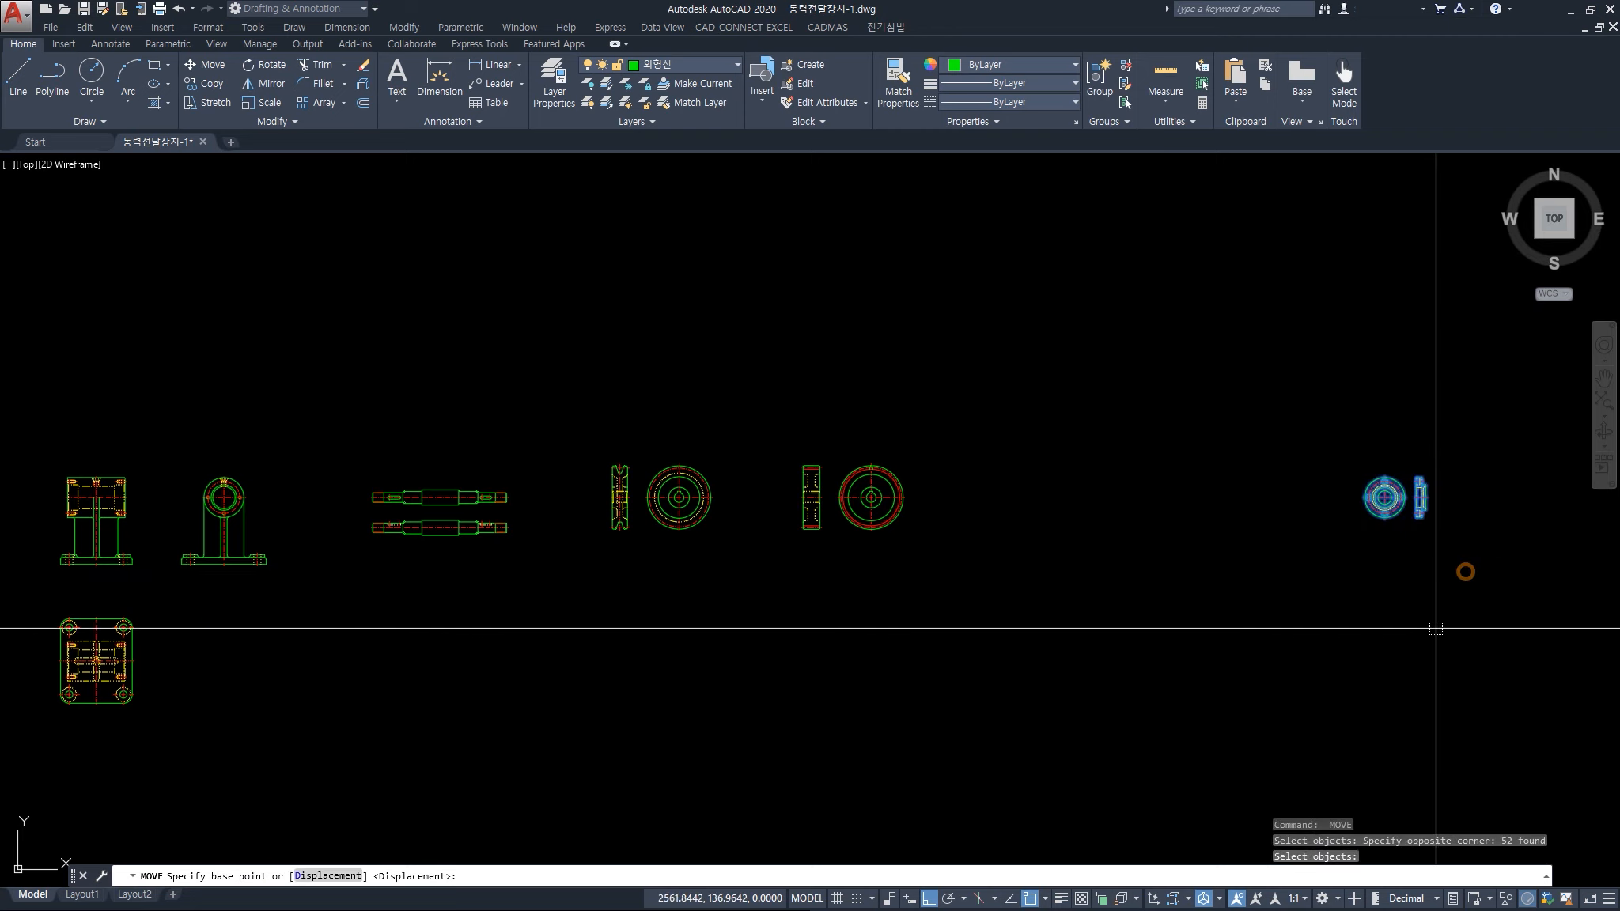
{"action": "left_click", "coordinate": [1435, 629]}
{"action": "left_click", "coordinate": [1065, 621]}
{"action": "key", "text": "Escape"}
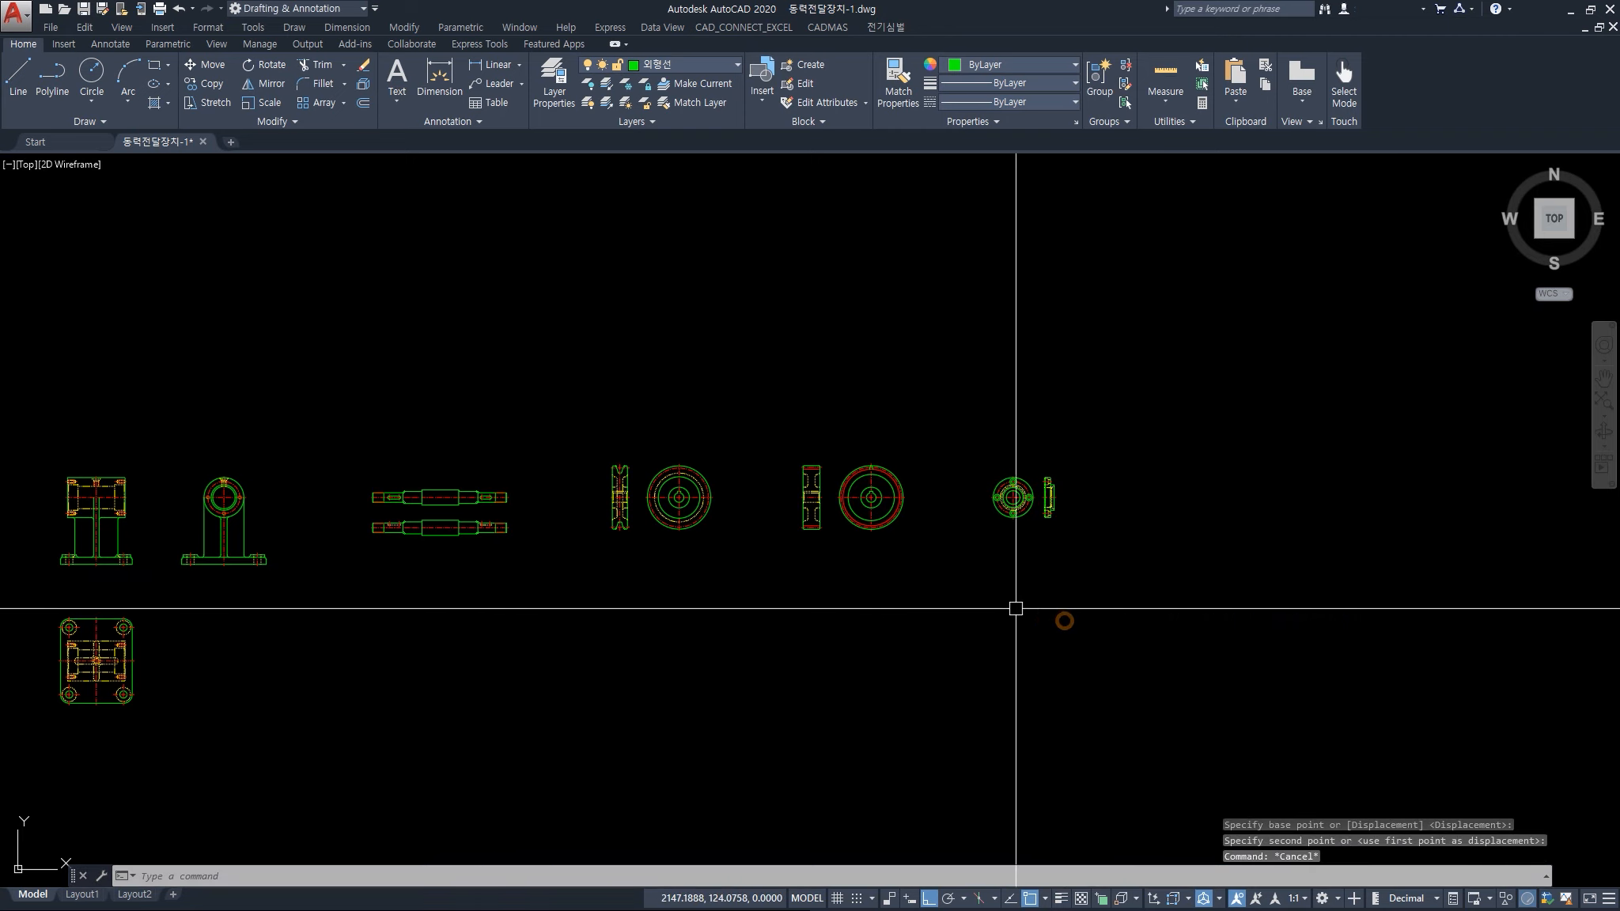
{"action": "middle_click_drag", "start_coordinate": [579, 652], "coordinate": [755, 600]}
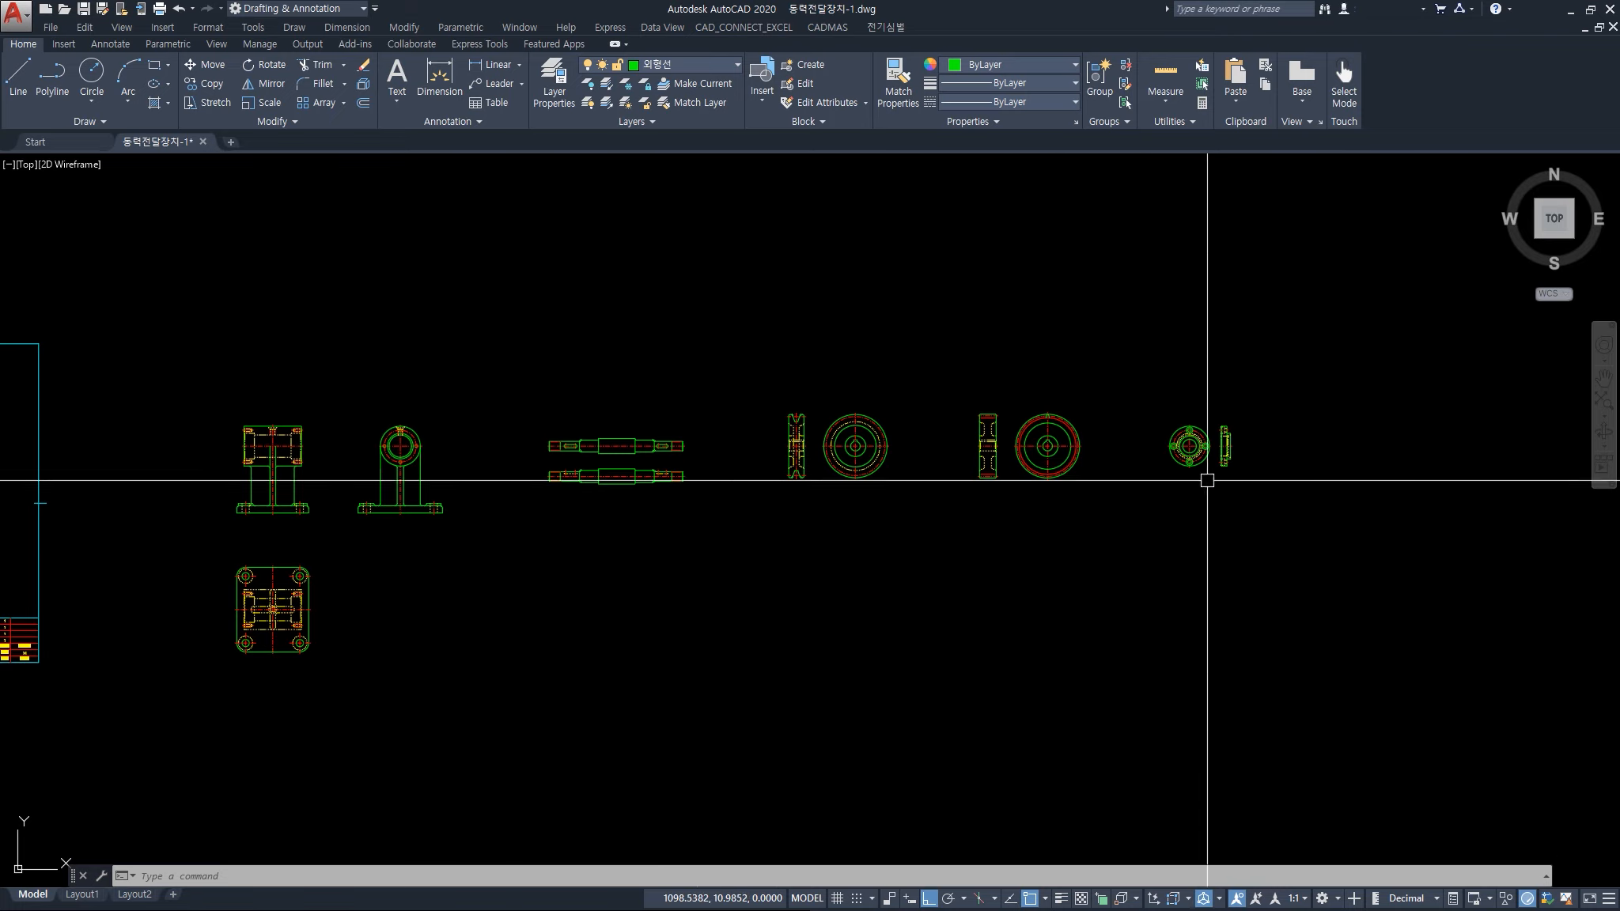
{"action": "middle_click_drag", "start_coordinate": [712, 596], "coordinate": [938, 624]}
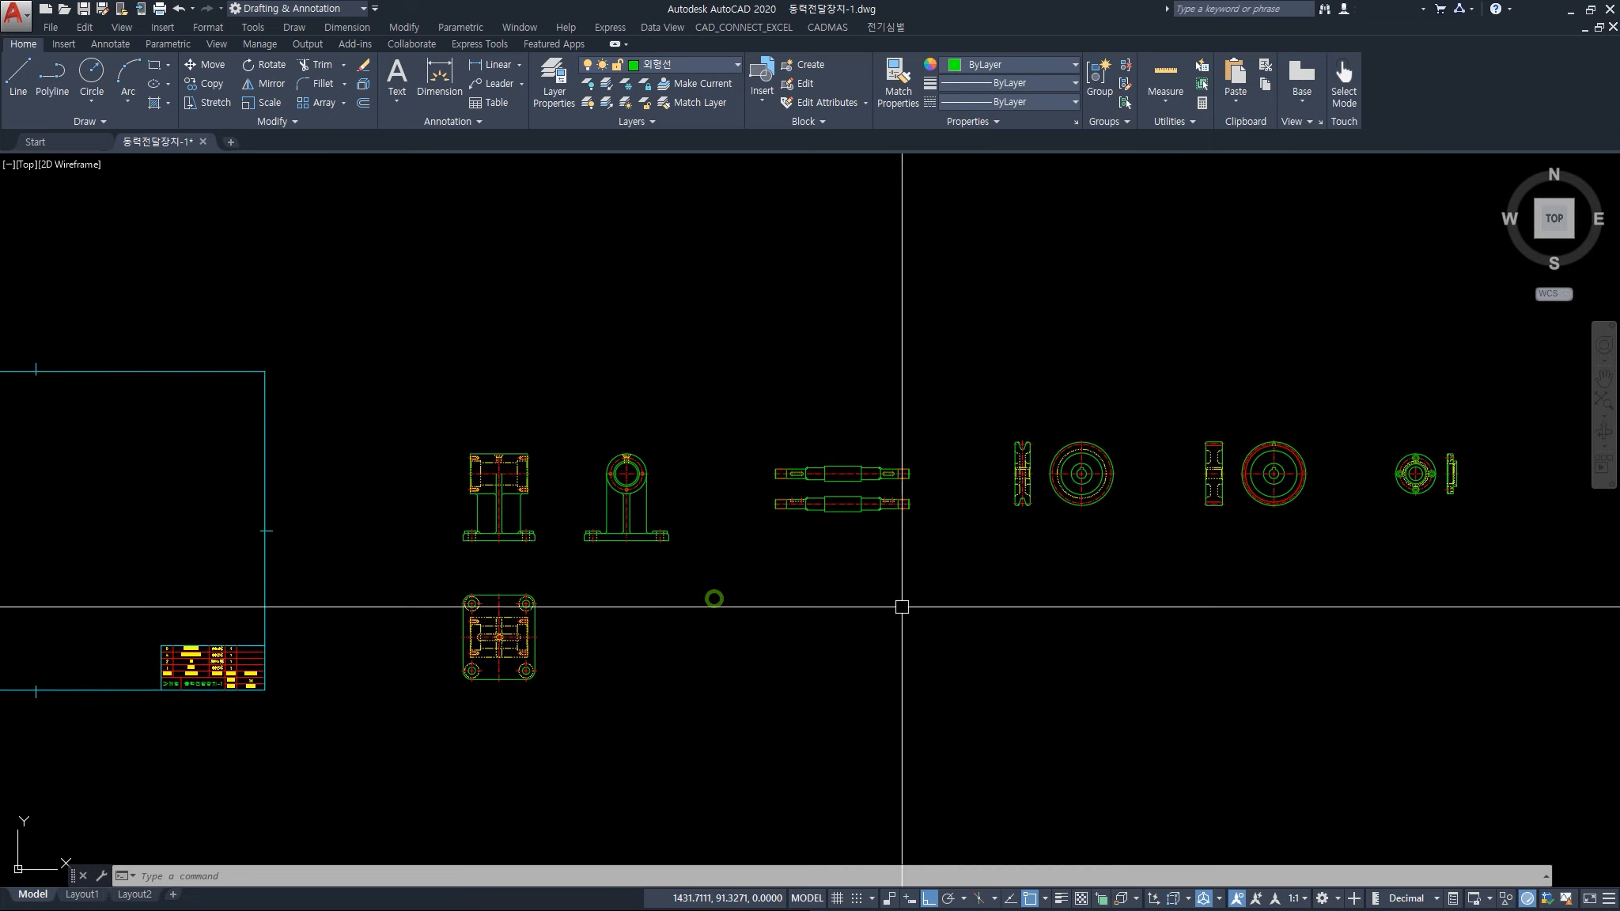